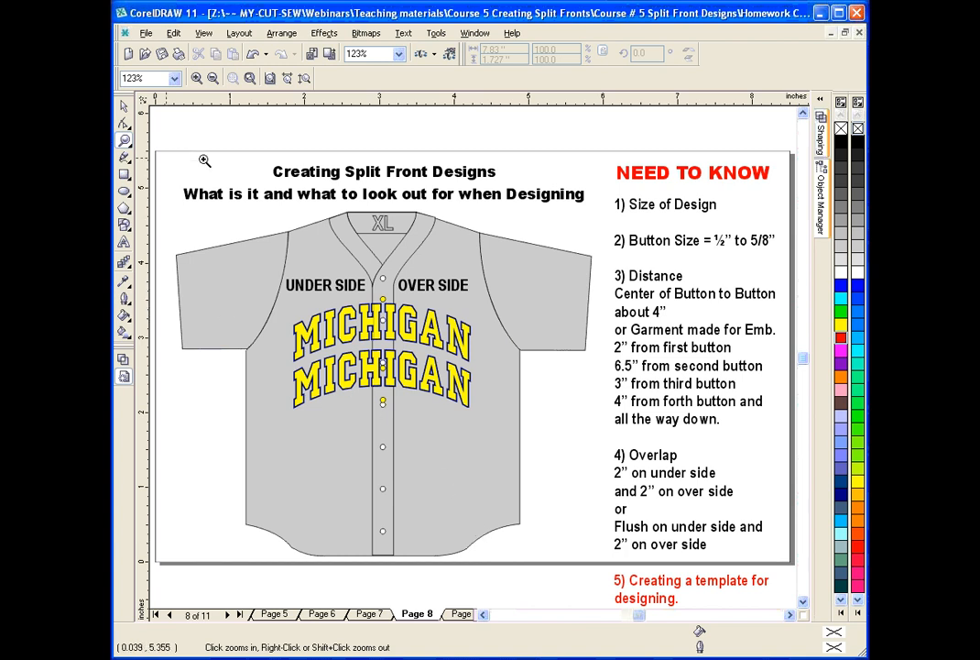
# Examine the two MICHIGAN designs, the button positions and the under side and over side of the jersey up close.
pyautogui.moveTo(328, 267); pyautogui.dragTo(440, 414)
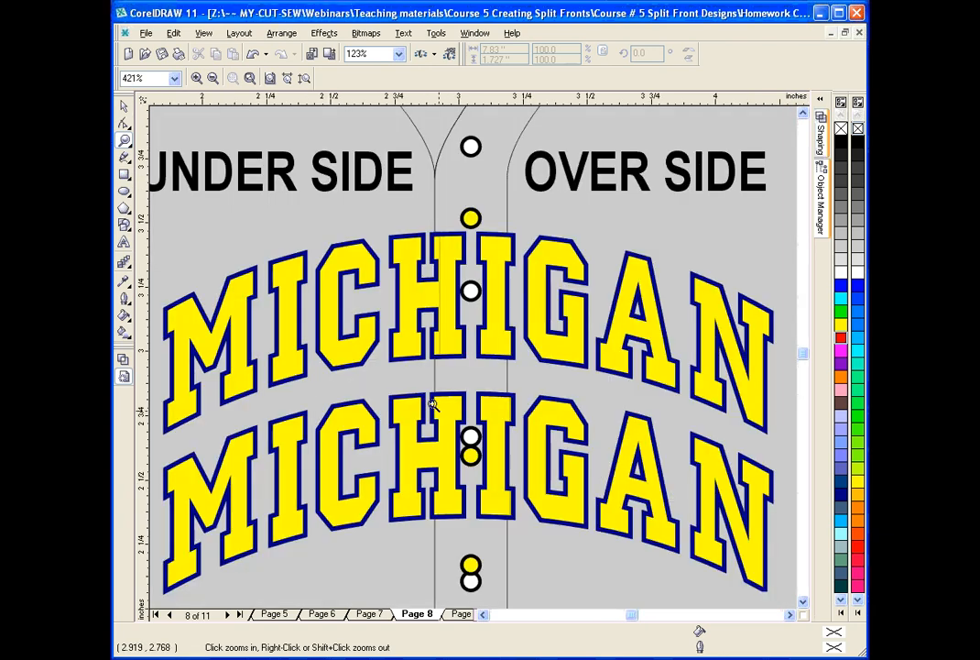
pyautogui.click(125, 107)
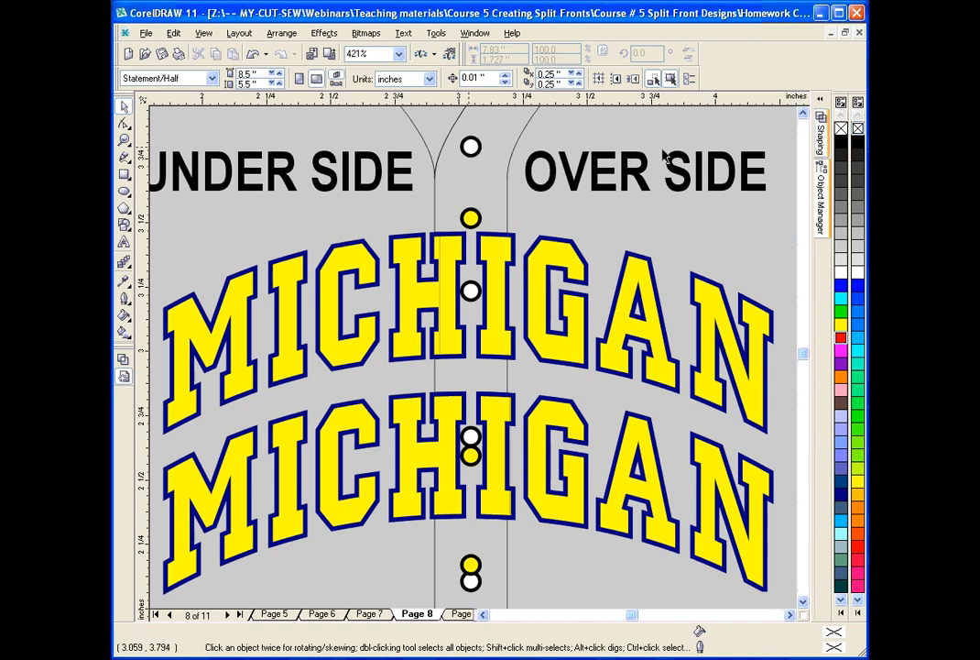
pyautogui.scroll(5, 528, 307)
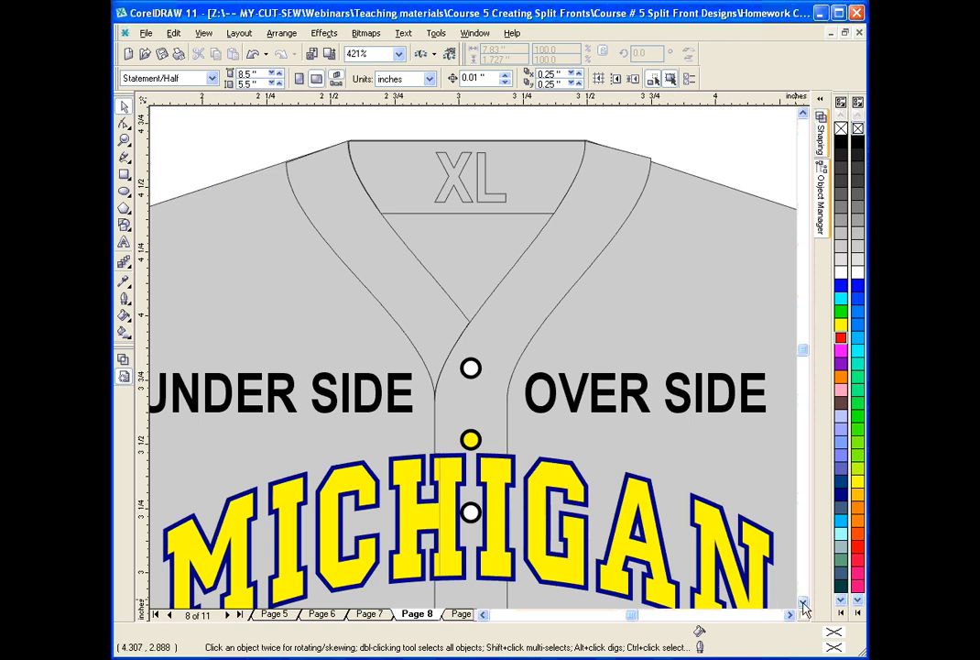
pyautogui.scroll(-6, 804, 607)
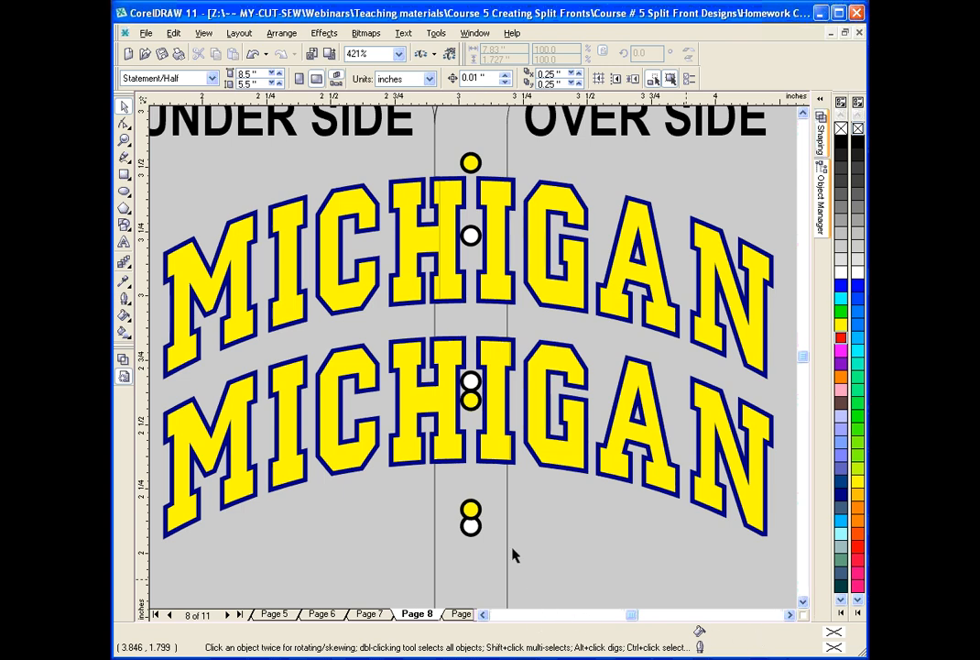
pyautogui.click(124, 140)
pyautogui.rightClick(317, 170)
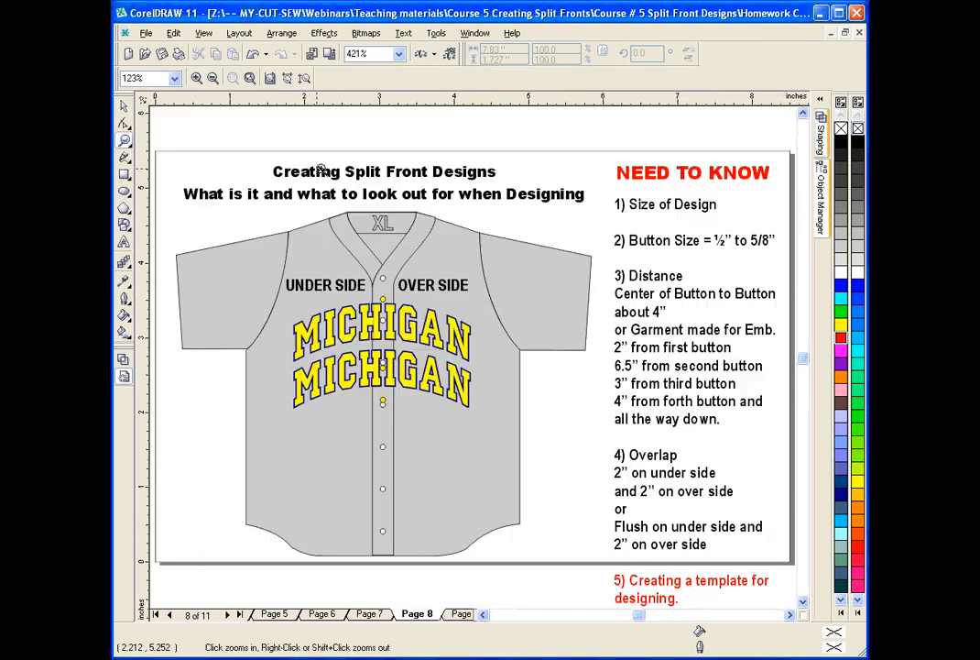
pyautogui.press('space')
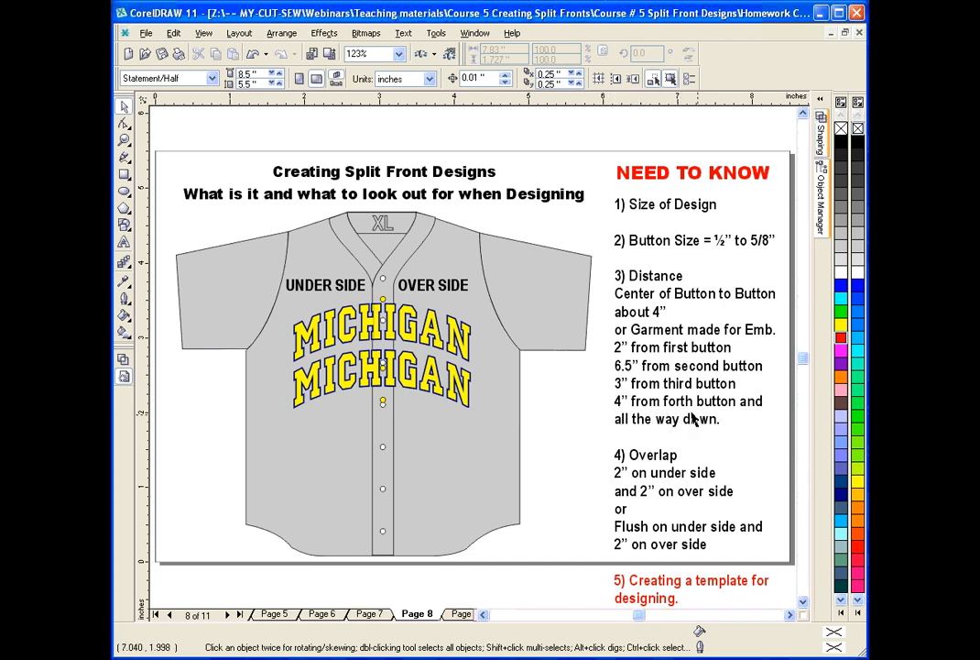
pyautogui.click(123, 140)
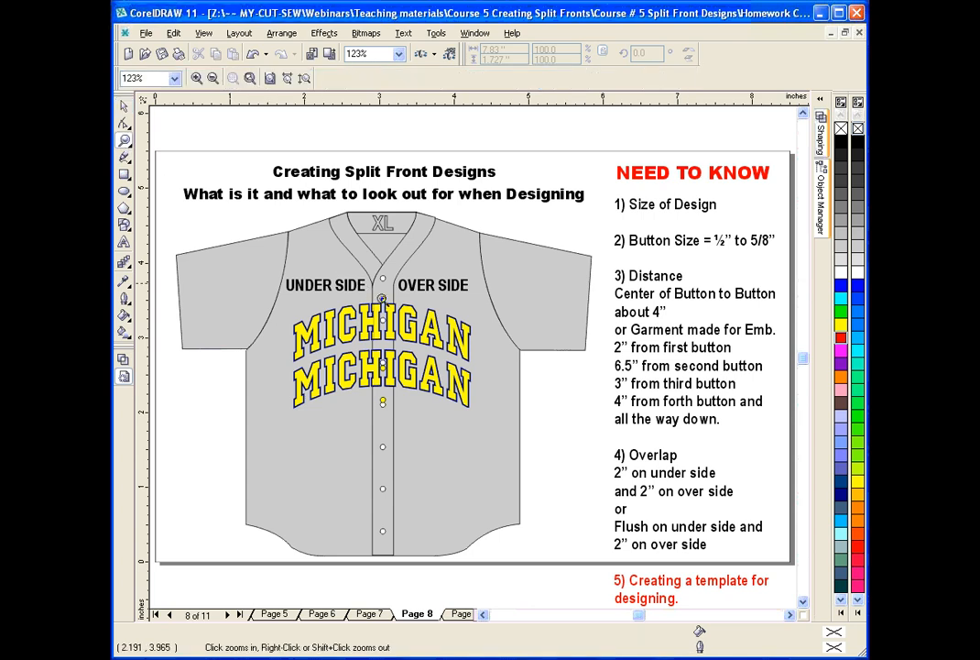
pyautogui.moveTo(354, 271); pyautogui.dragTo(470, 464)
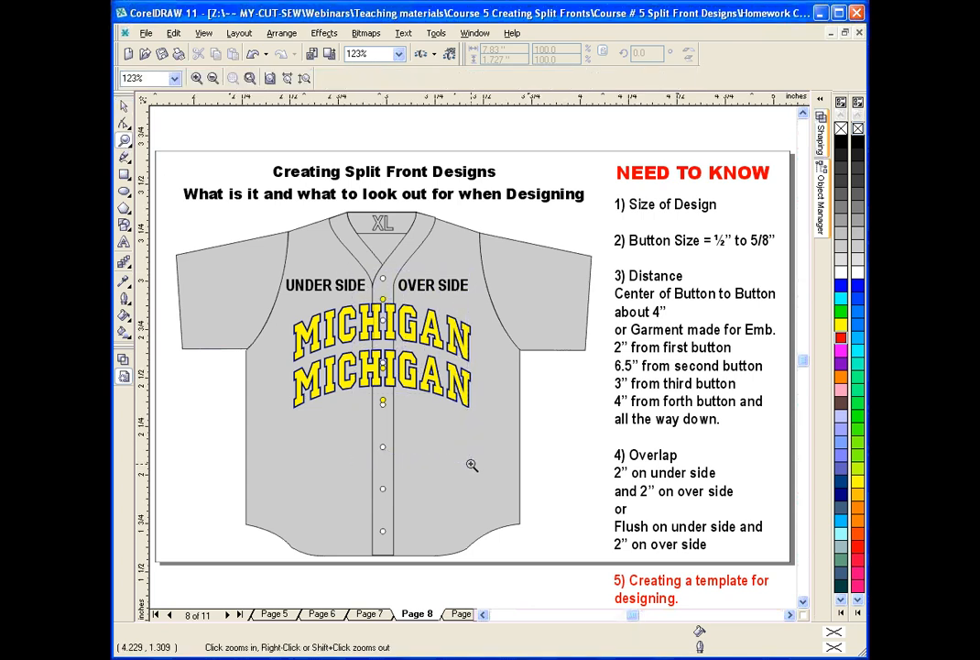
pyautogui.click(124, 105)
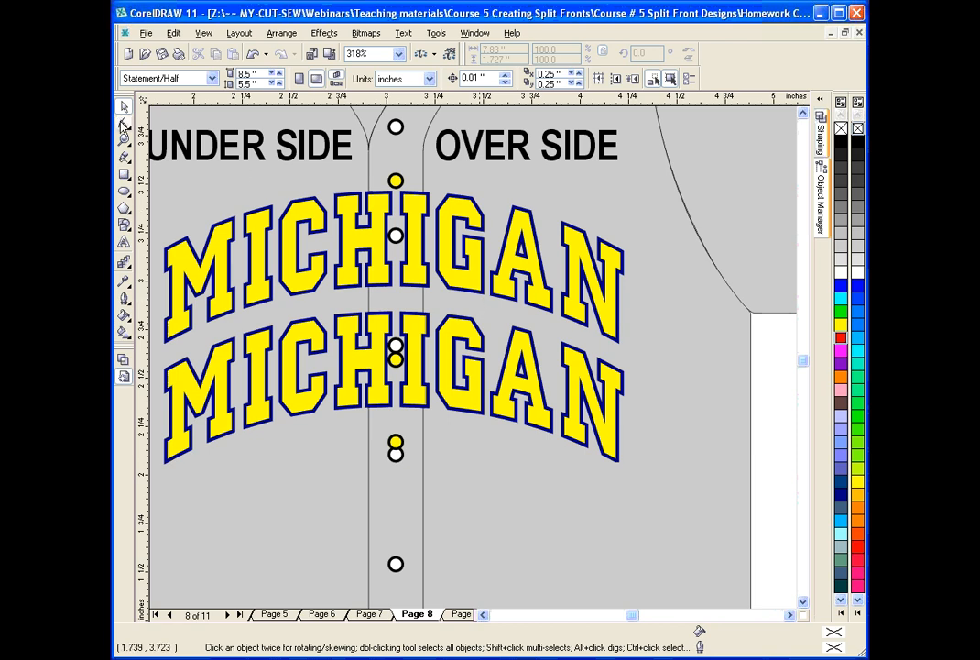
pyautogui.press('z')
pyautogui.rightClick(228, 173)
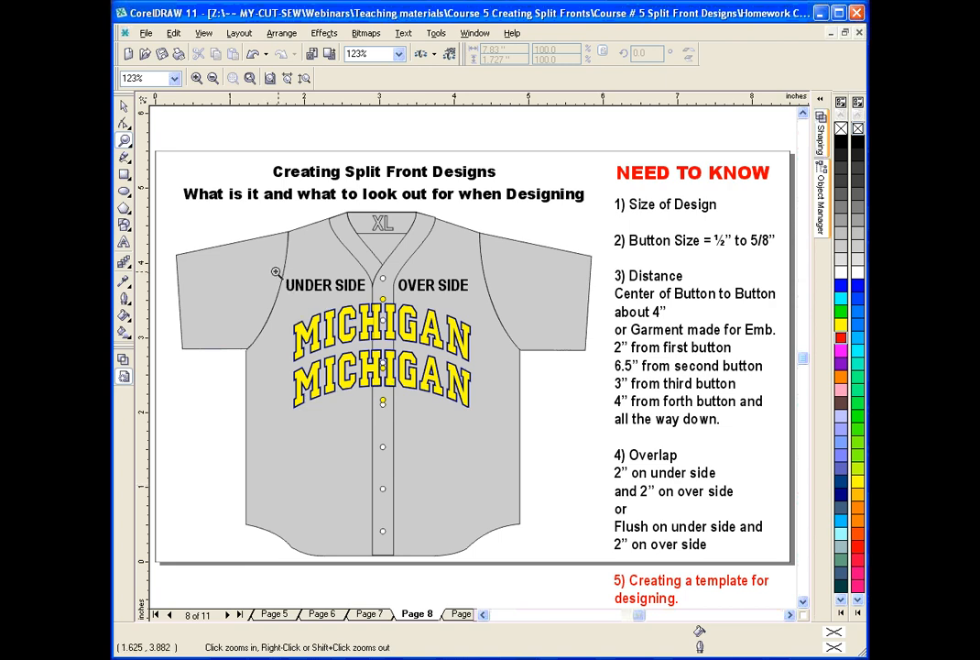
# Pull the over-side half of the upper MICHIGAN design away from the placket twice, undoing each move.
pyautogui.moveTo(275, 272); pyautogui.dragTo(480, 415)
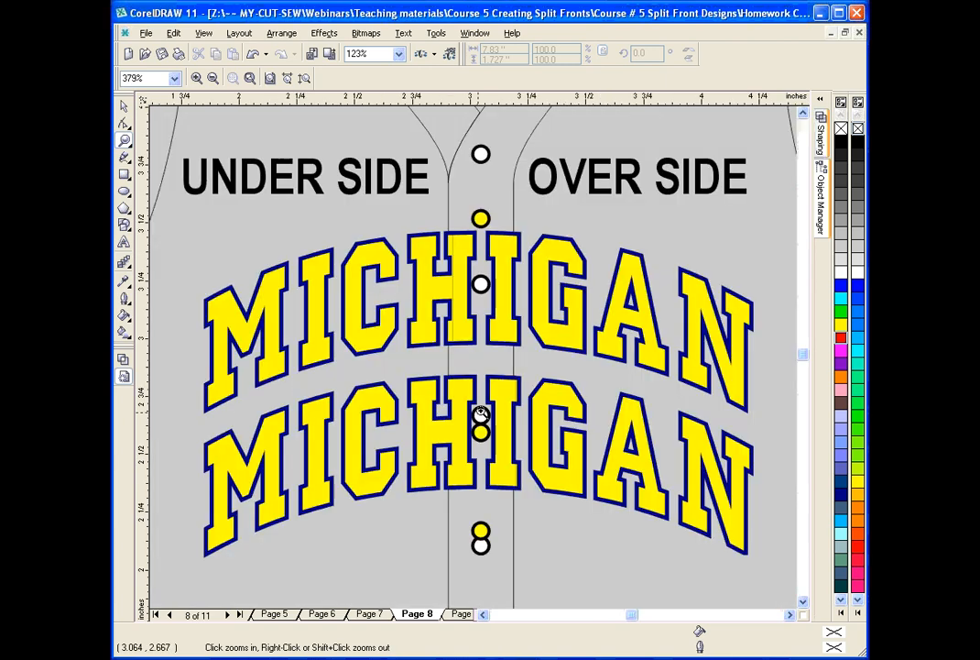
pyautogui.click(124, 106)
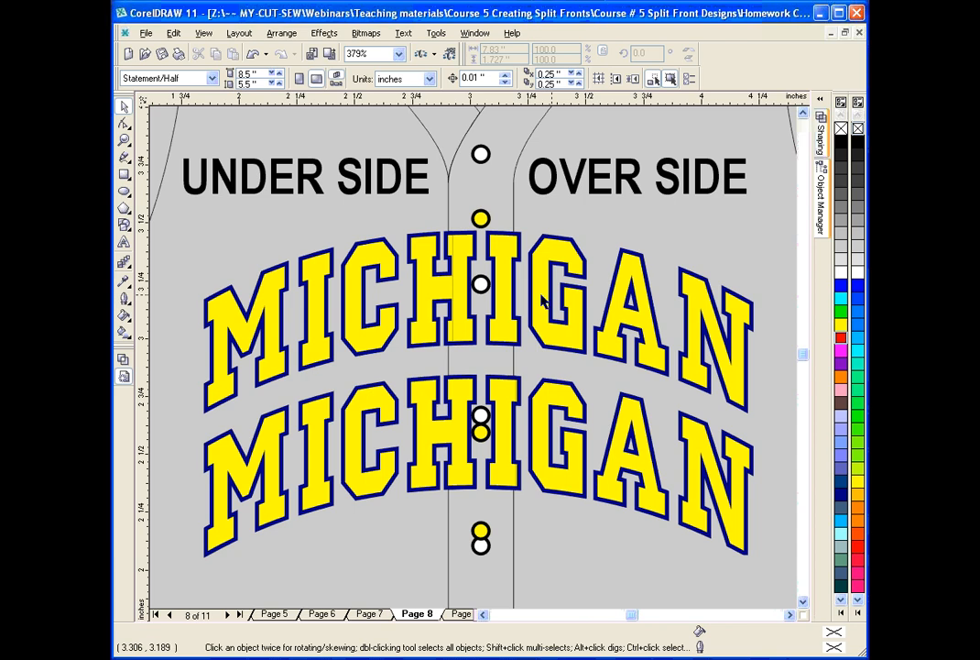
pyautogui.moveTo(544, 302); pyautogui.dragTo(632, 310)
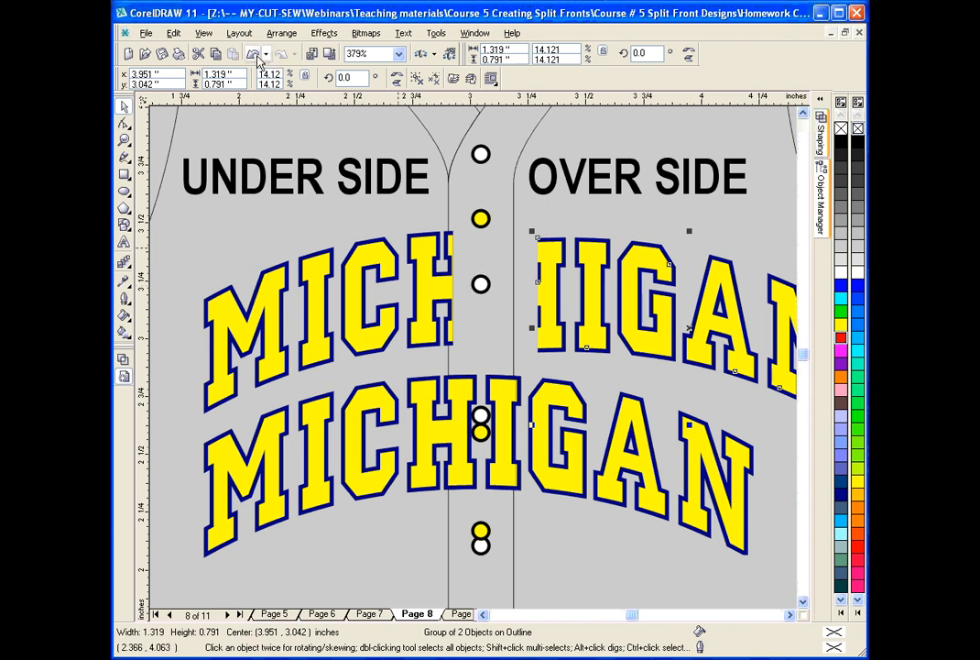
pyautogui.click(256, 55)
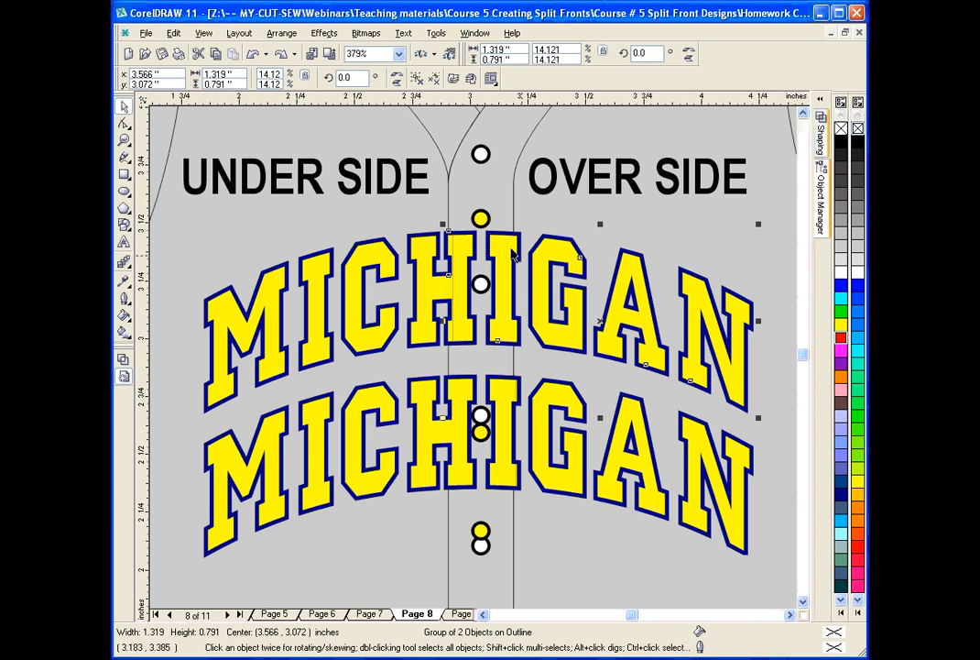
pyautogui.moveTo(512, 254); pyautogui.dragTo(623, 254)
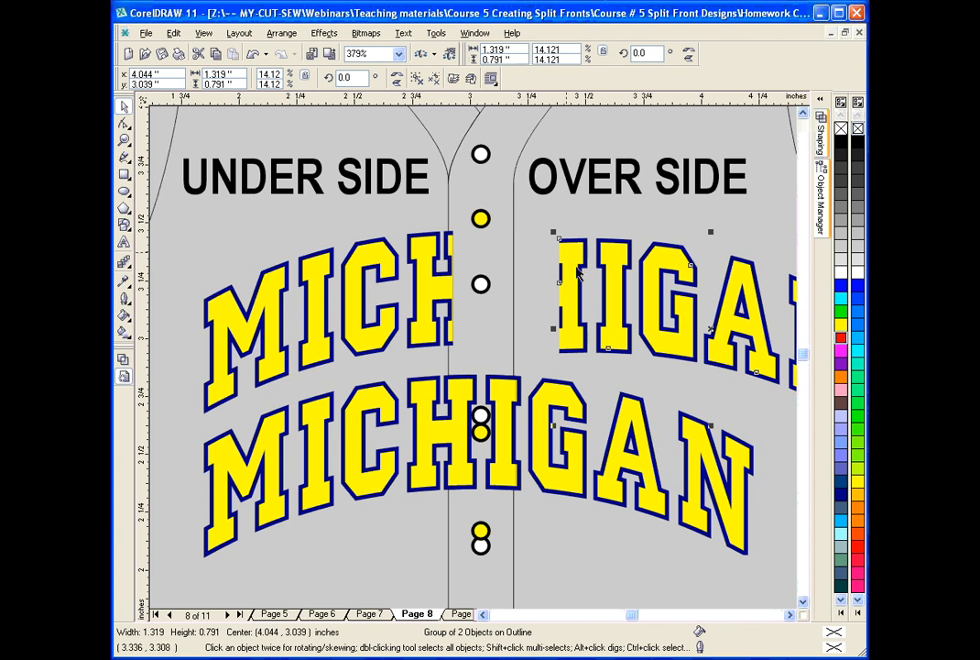
pyautogui.click(257, 57)
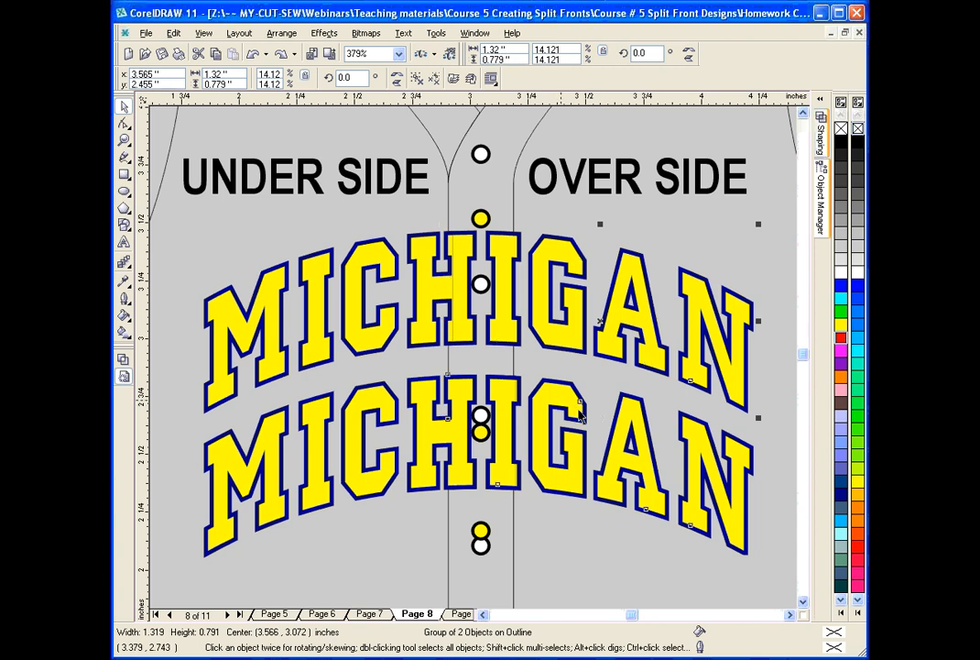
# Pull the over-side halves of the lower and upper MICHIGAN designs away from the placket, then undo both moves.
pyautogui.moveTo(559, 406); pyautogui.dragTo(648, 470)
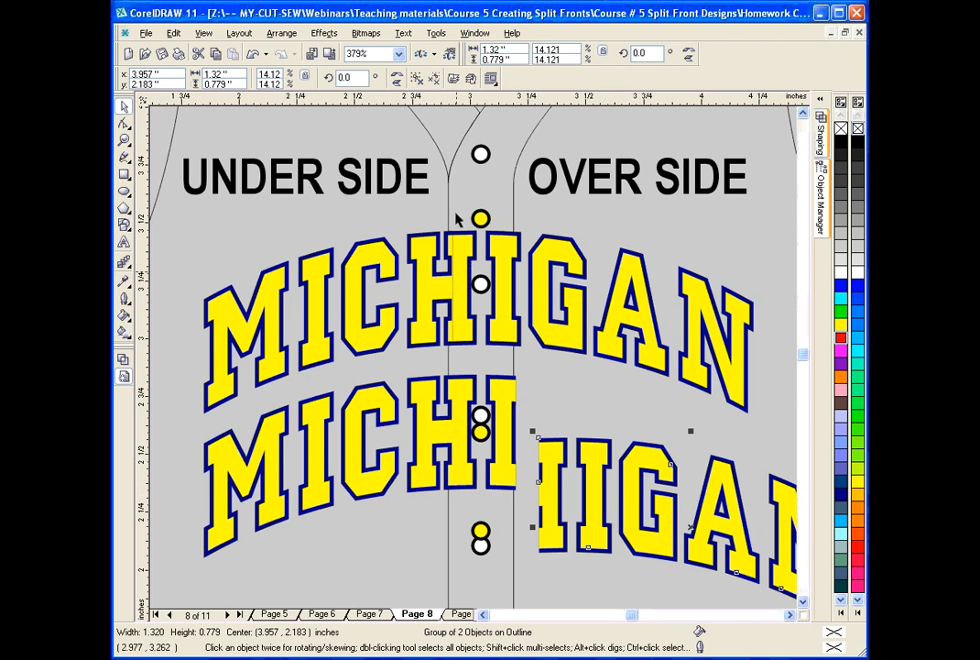
pyautogui.click(556, 270)
pyautogui.moveTo(556, 270); pyautogui.dragTo(635, 288)
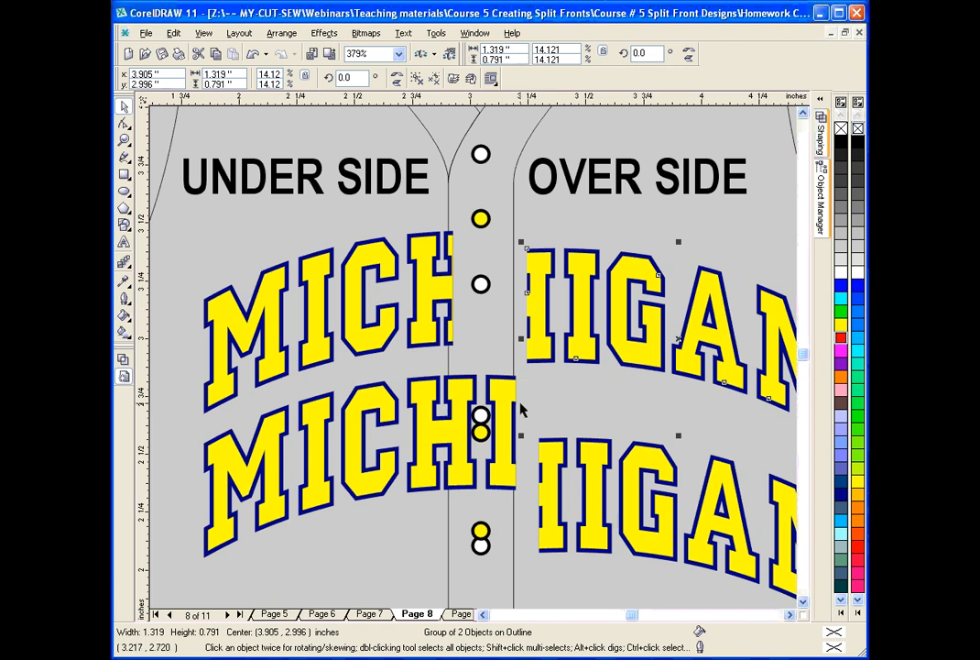
pyautogui.click(803, 113)
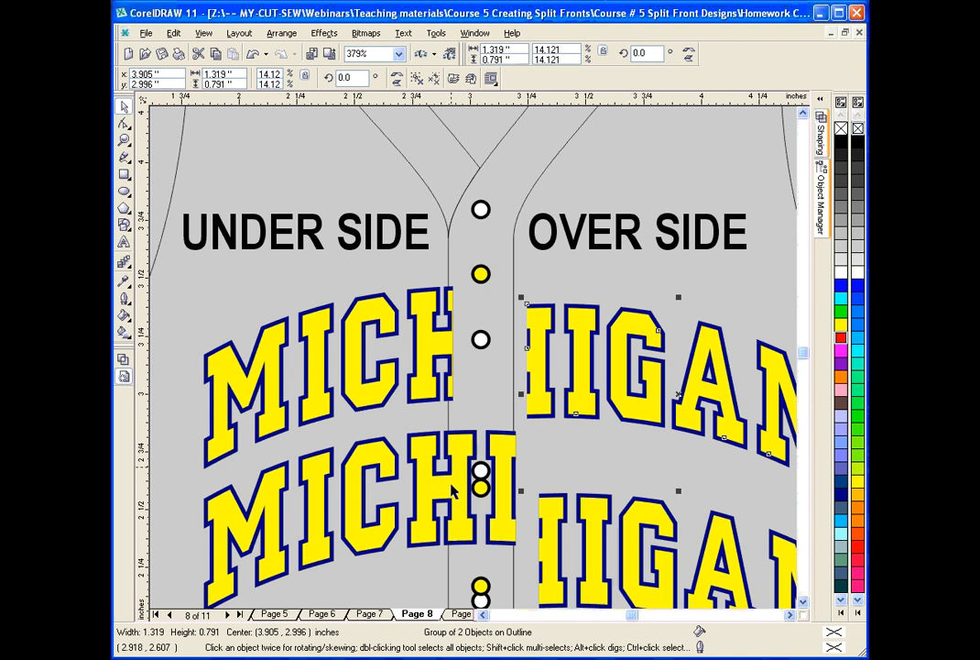
pyautogui.click(254, 57)
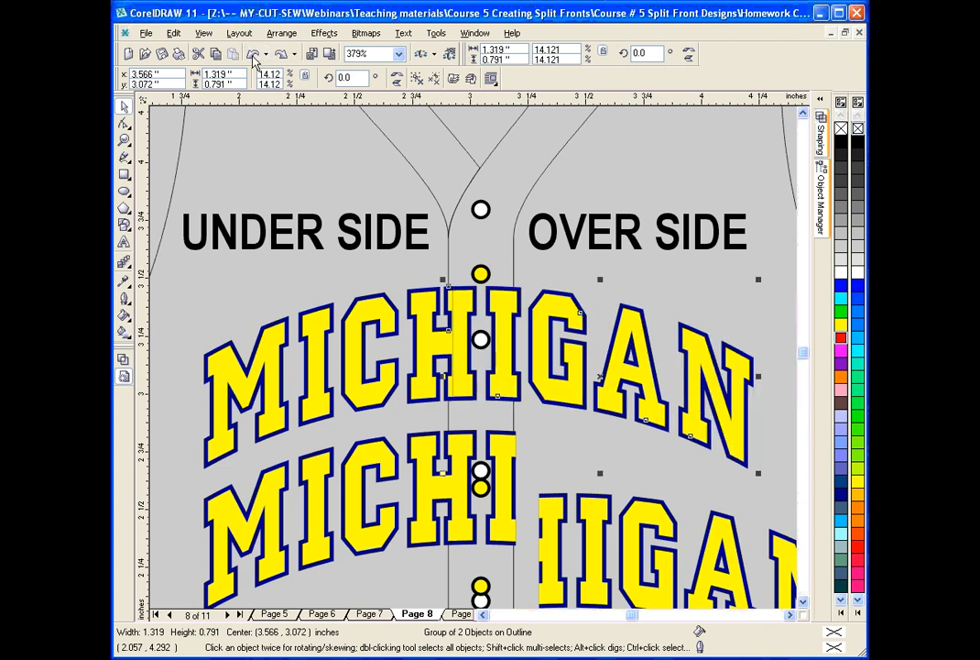
pyautogui.click(254, 57)
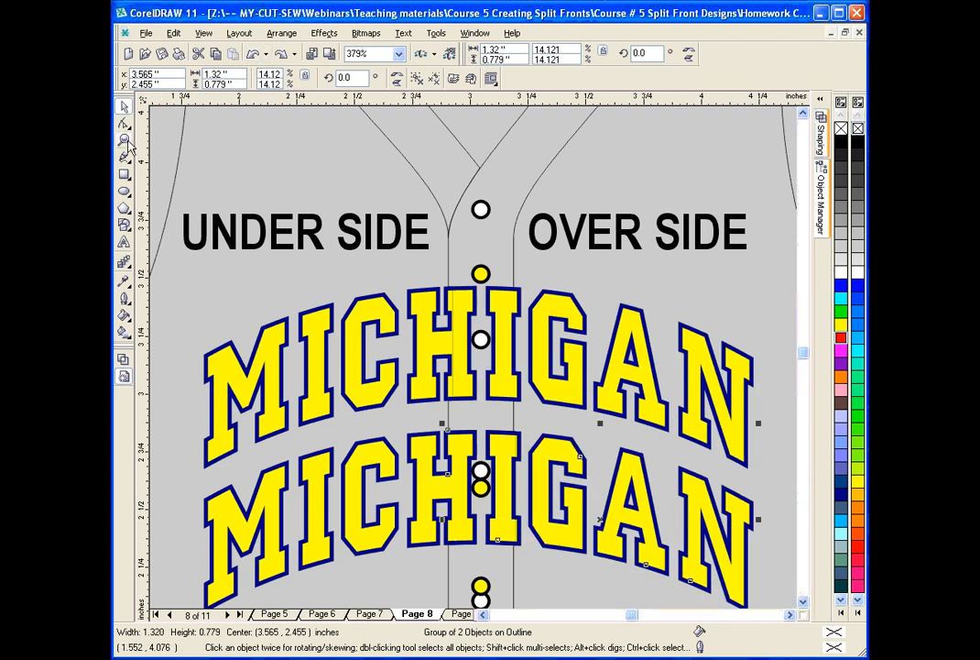
# Switch to the open document Layout Template.cdr.
pyautogui.click(124, 139)
pyautogui.click(271, 79)
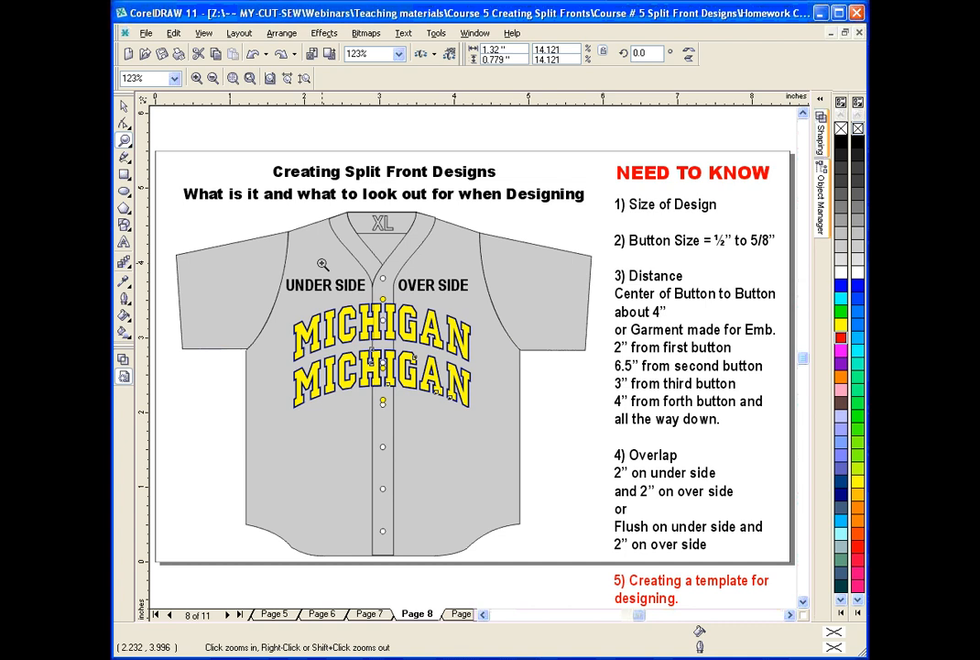
pyautogui.click(437, 34)
pyautogui.moveTo(476, 34)
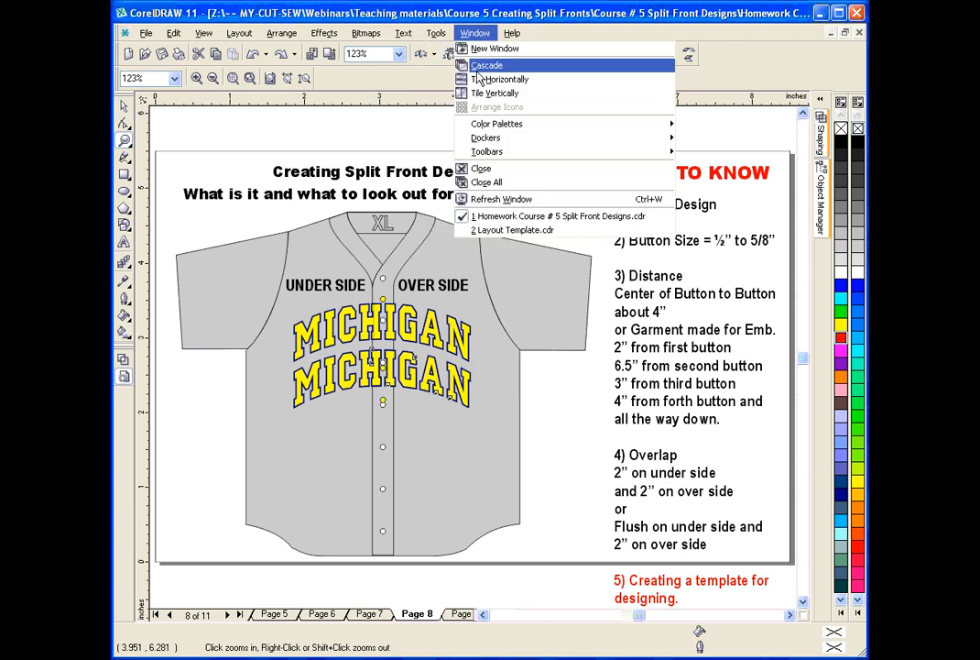
pyautogui.click(515, 230)
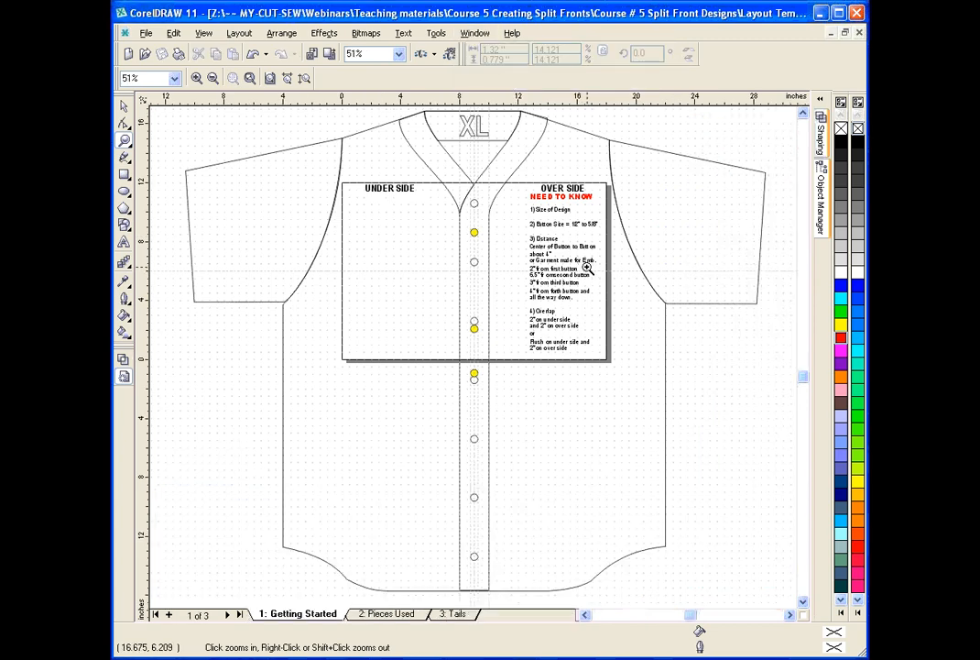
# Open the Object Manager and expand the 3: Tails layer and the master page's Guides layer to list their objects.
pyautogui.click(125, 108)
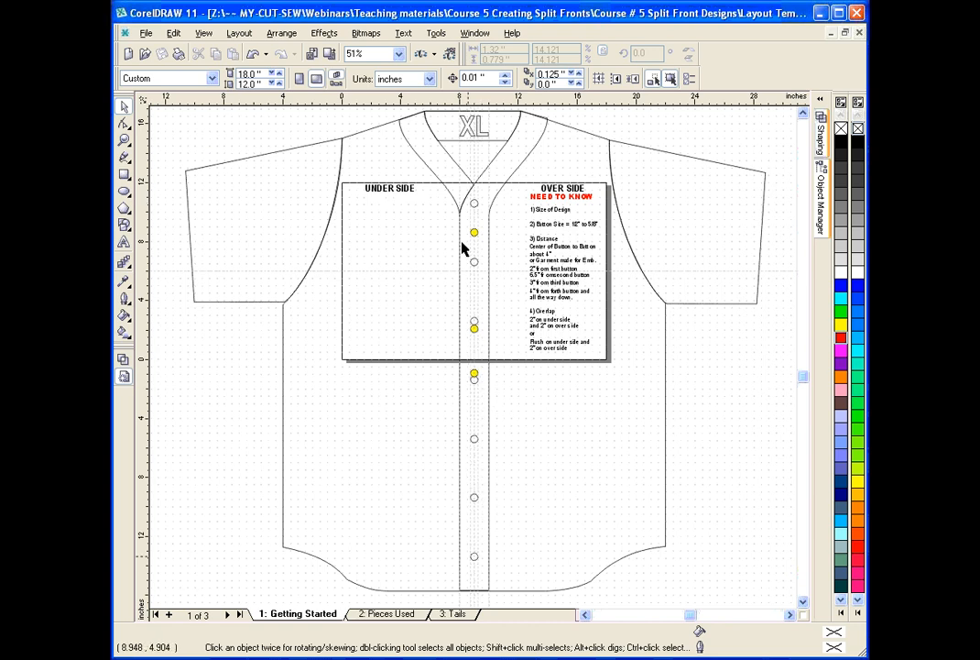
pyautogui.click(124, 139)
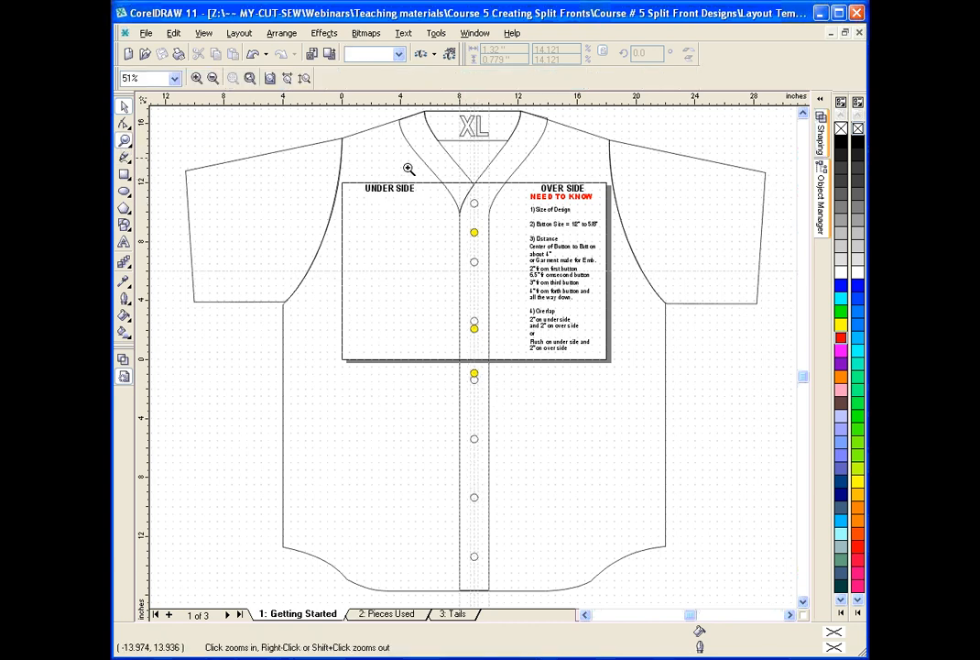
pyautogui.moveTo(443, 170); pyautogui.dragTo(512, 208)
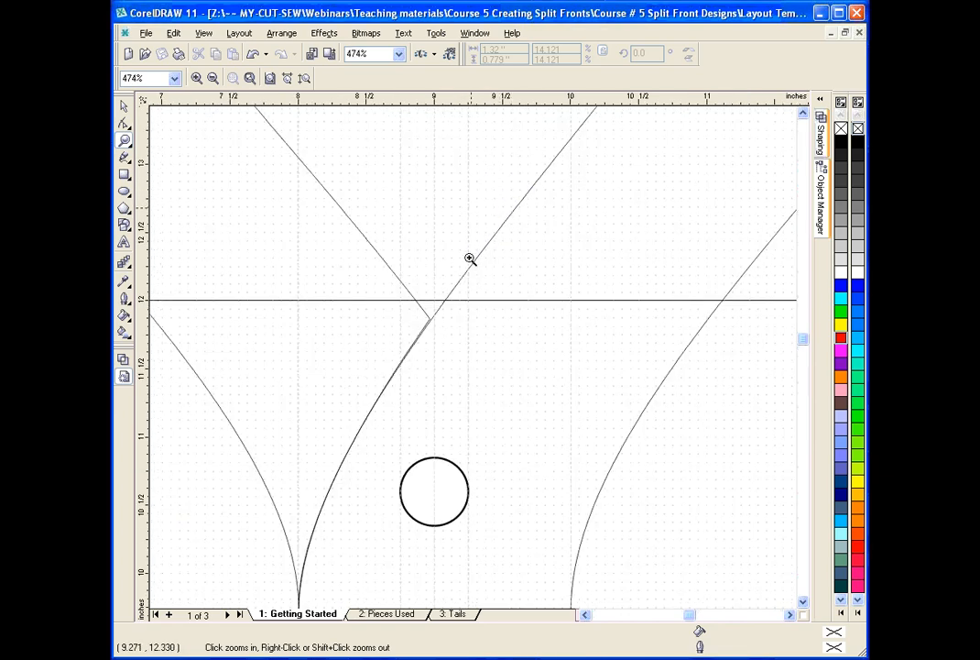
pyautogui.click(124, 107)
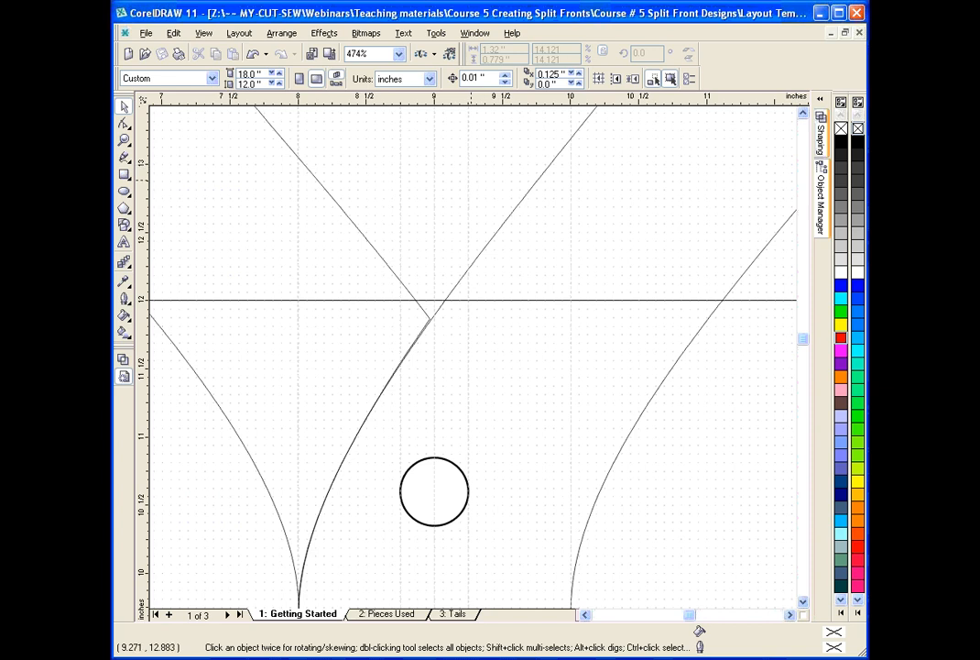
pyautogui.click(824, 218)
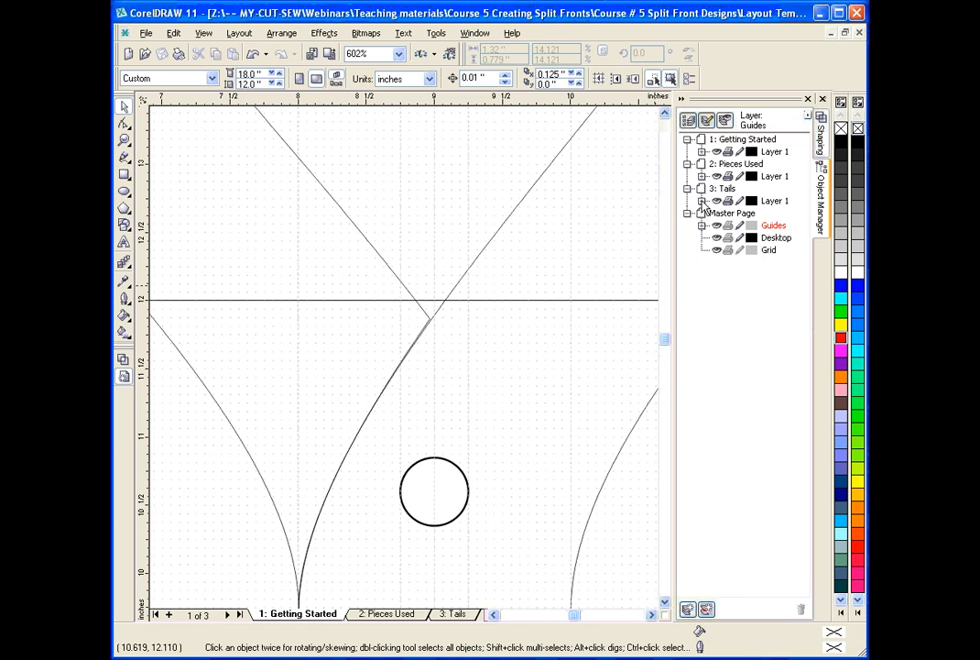
pyautogui.click(703, 201)
pyautogui.click(717, 212)
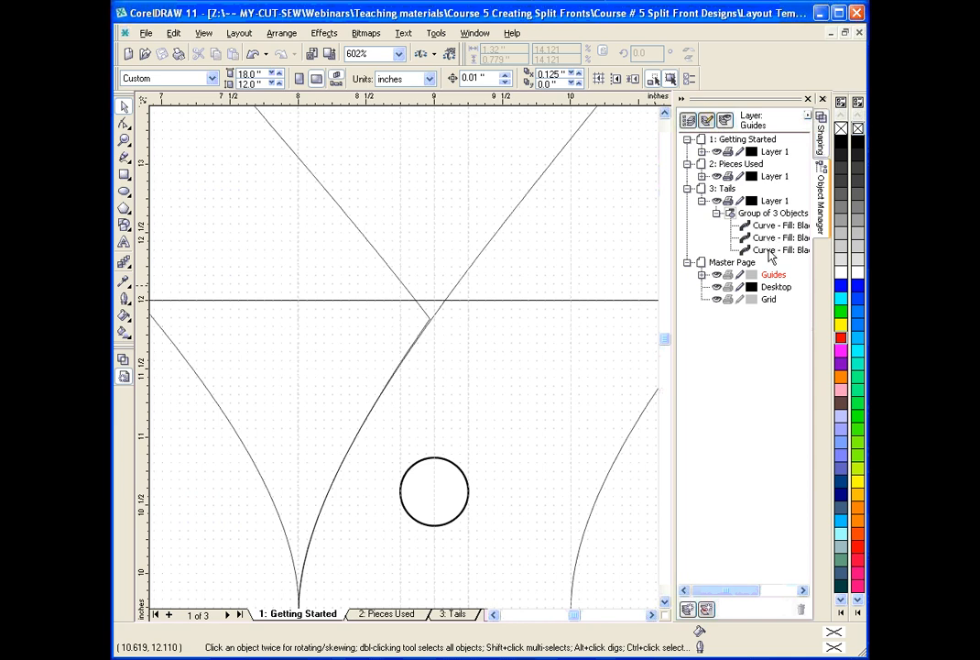
pyautogui.click(702, 275)
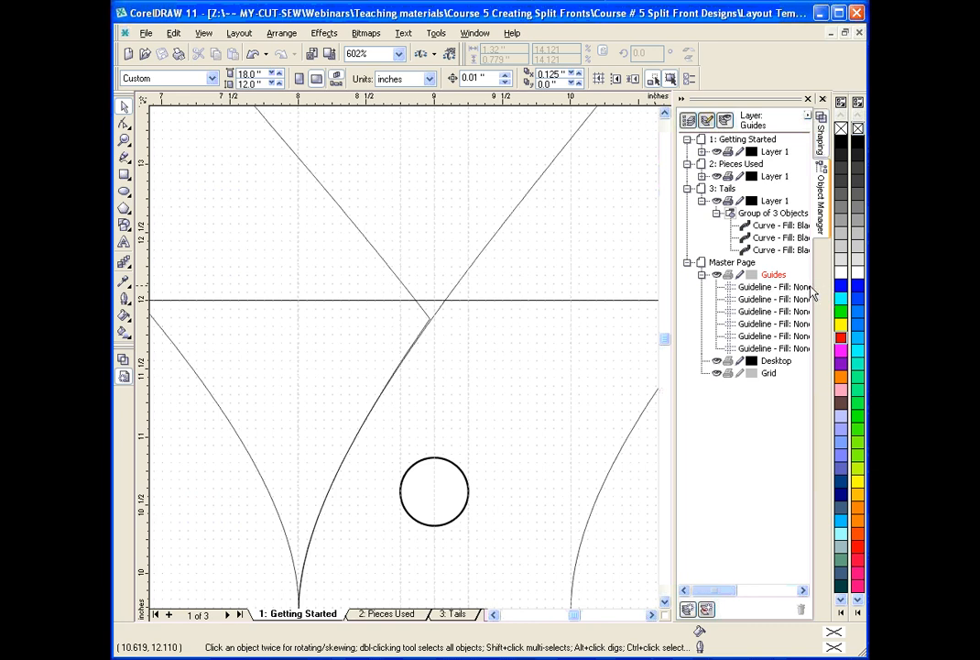
# Select all six guidelines on the master page's Guides layer, recolour them black and deselect them.
pyautogui.click(758, 288)
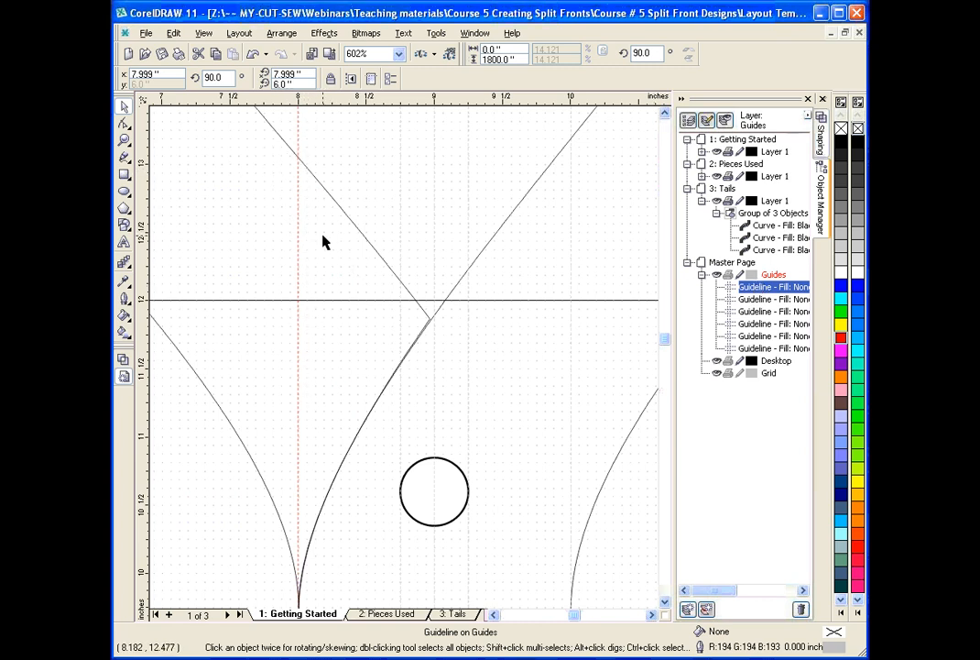
pyautogui.keyDown('shift'); pyautogui.click(756, 350); pyautogui.keyUp('shift')
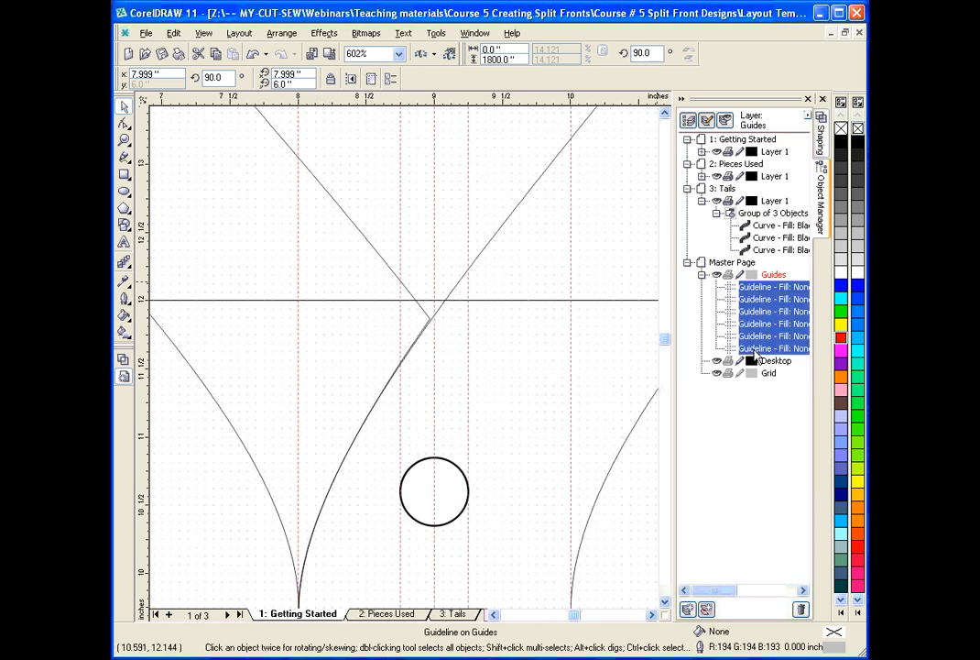
pyautogui.rightClick(858, 143)
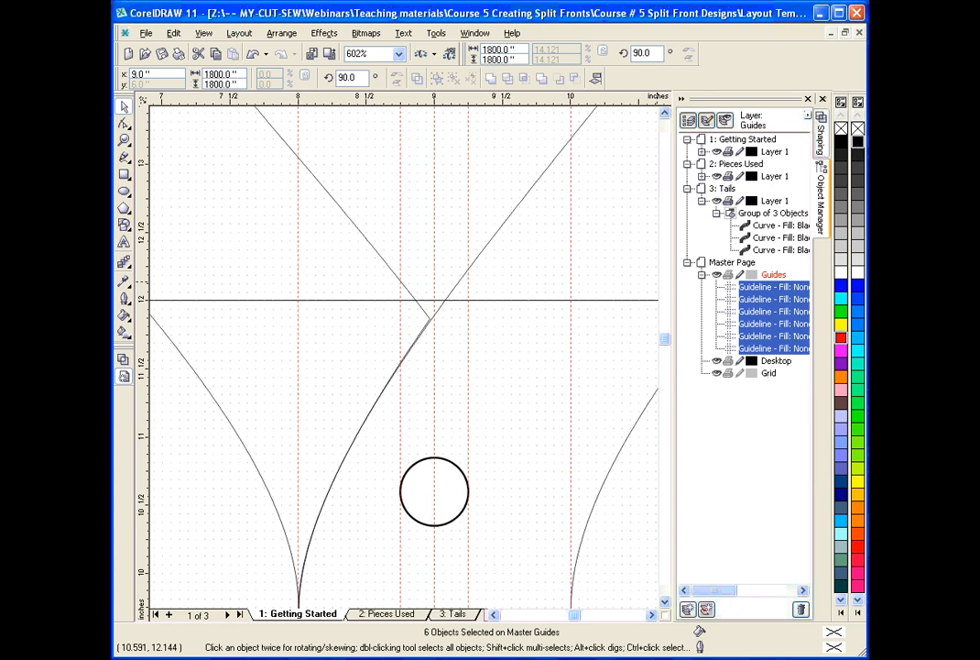
pyautogui.click(613, 182)
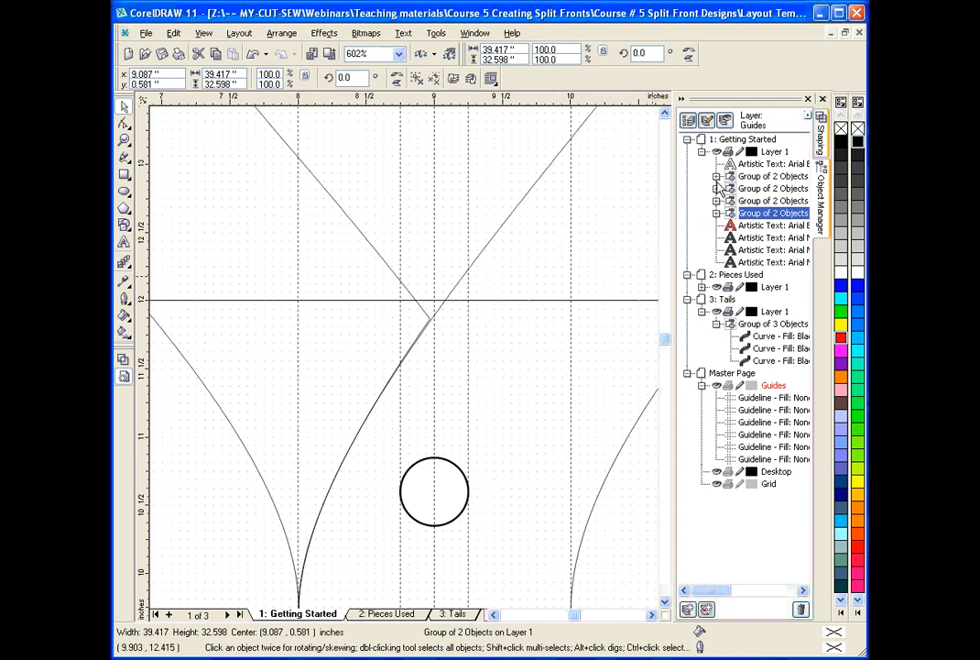
# Collapse the Object Manager and fit the complete XL jersey template in view.
pyautogui.click(682, 101)
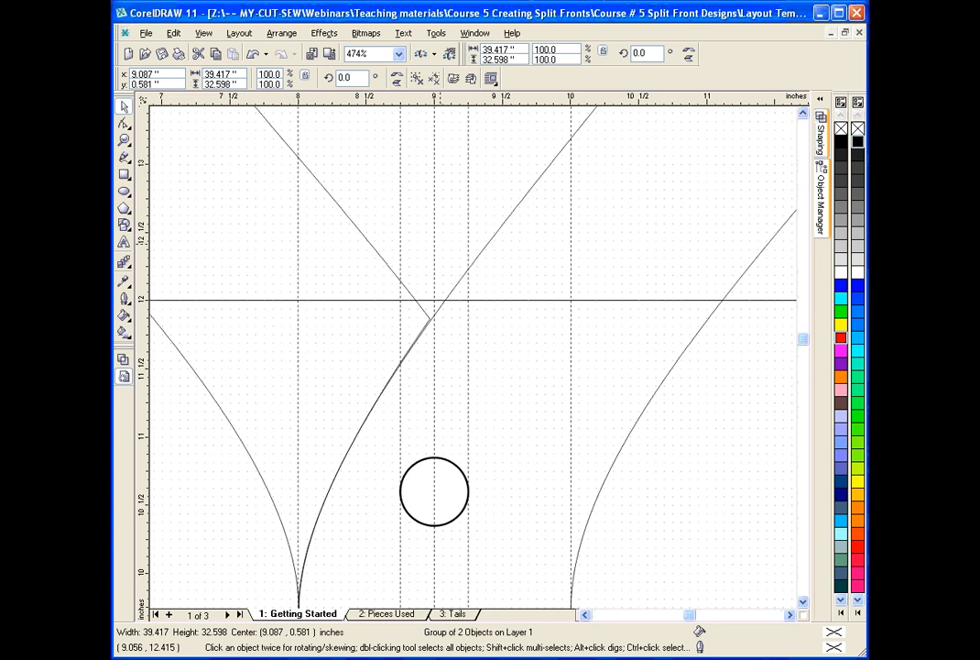
pyautogui.click(123, 139)
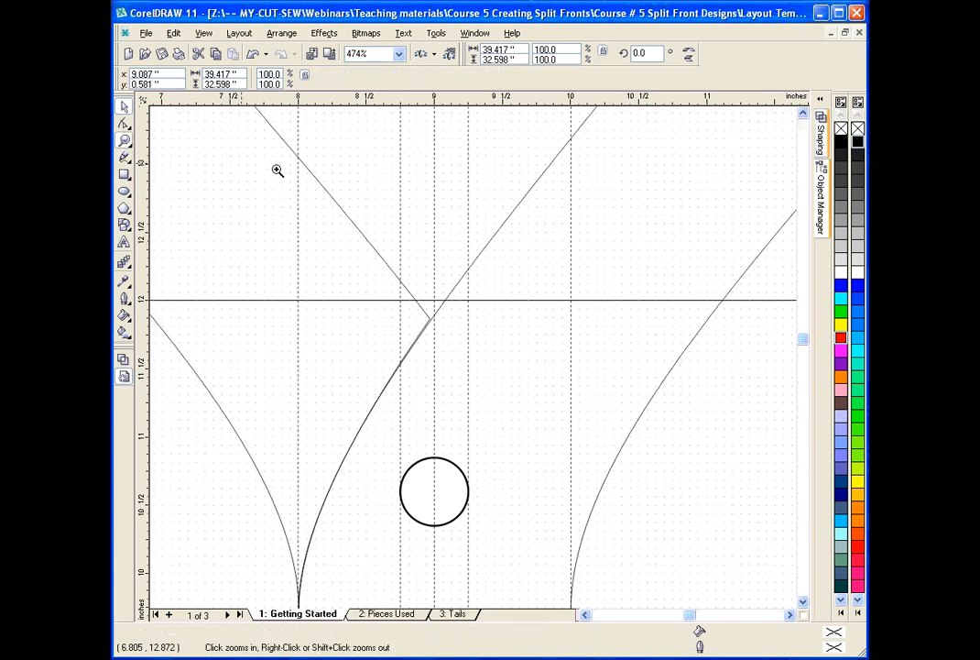
pyautogui.press('F4')
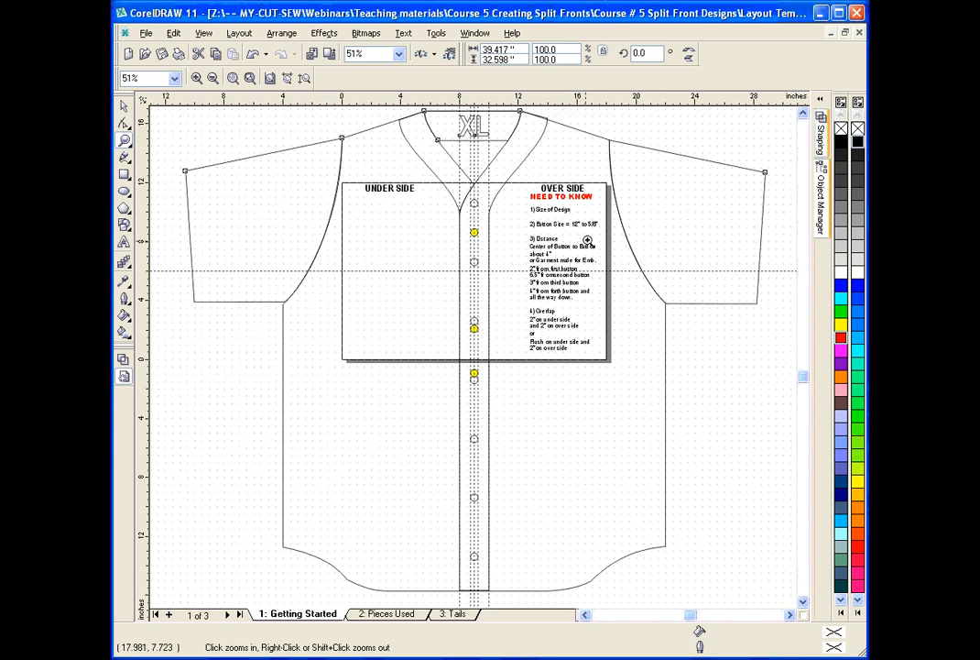
# Examine the V-neck crossing, the first buttons and the vertical guidelines along the placket up close.
pyautogui.moveTo(440, 169); pyautogui.dragTo(506, 203)
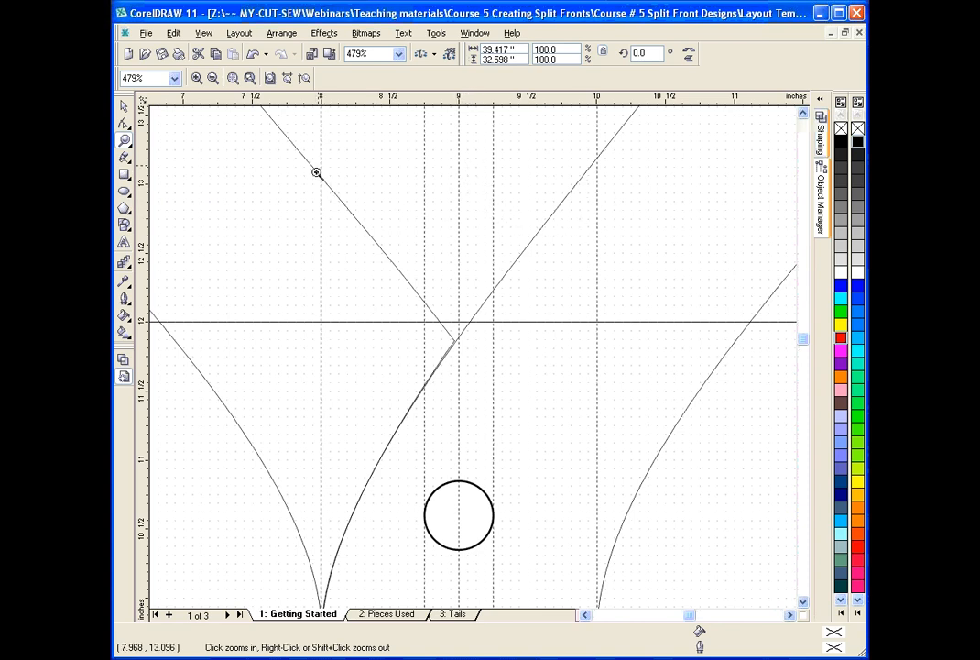
pyautogui.click(804, 603)
pyautogui.click(804, 603)
pyautogui.click(804, 603)
pyautogui.click(804, 602)
pyautogui.click(804, 603)
pyautogui.click(803, 603)
pyautogui.click(803, 603)
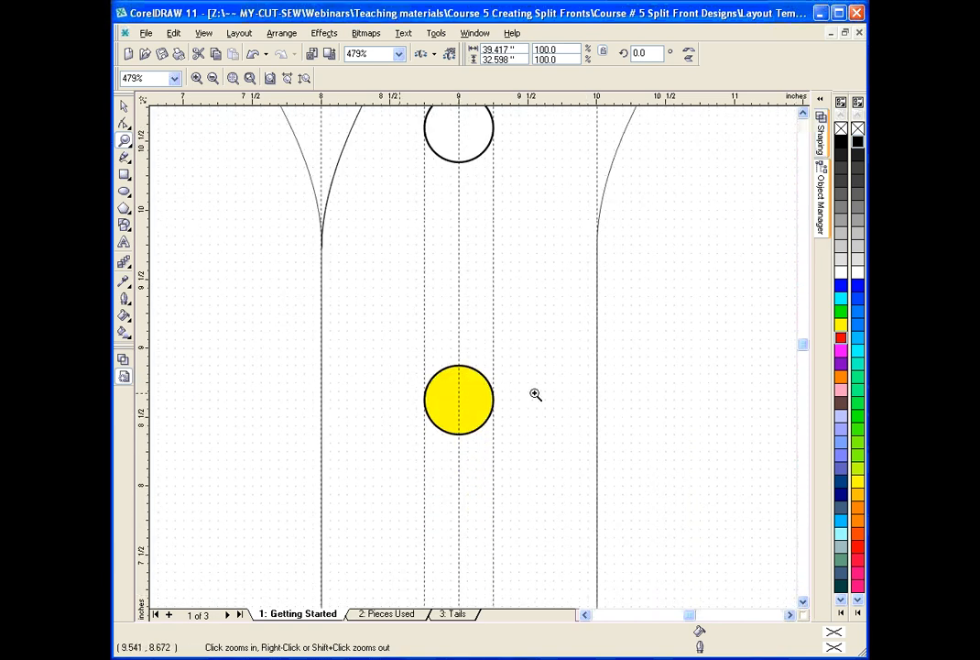
pyautogui.click(806, 114)
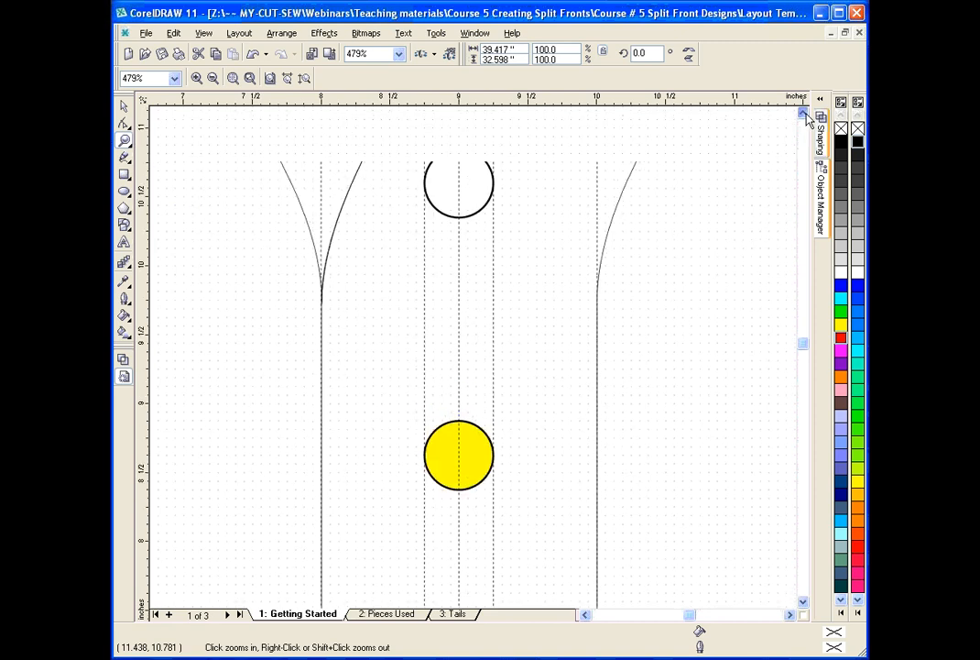
pyautogui.click(806, 114)
pyautogui.click(806, 114)
pyautogui.click(806, 113)
pyautogui.click(804, 114)
pyautogui.click(805, 113)
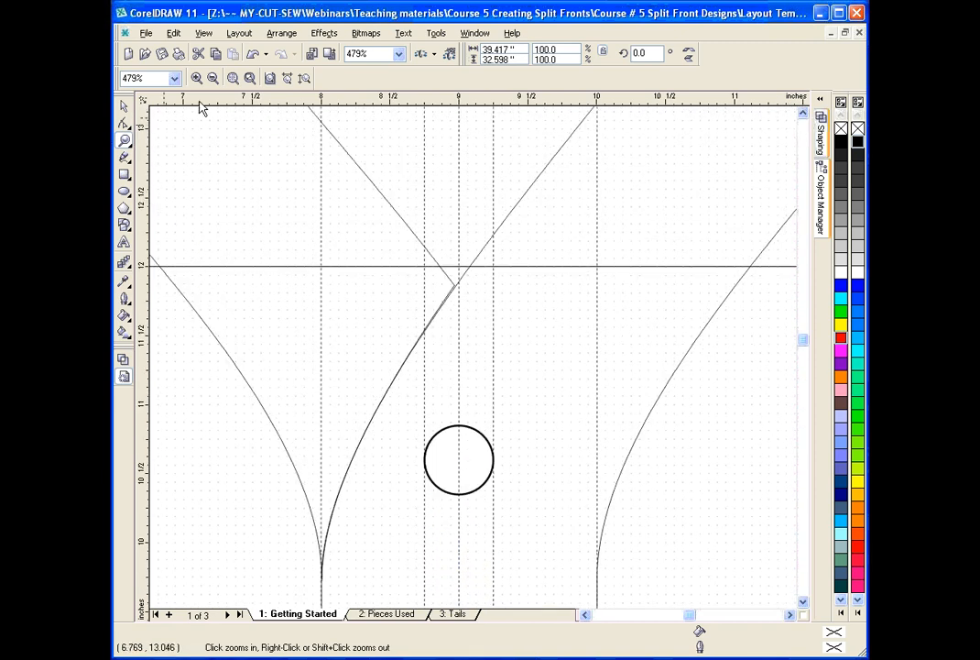
pyautogui.click(213, 79)
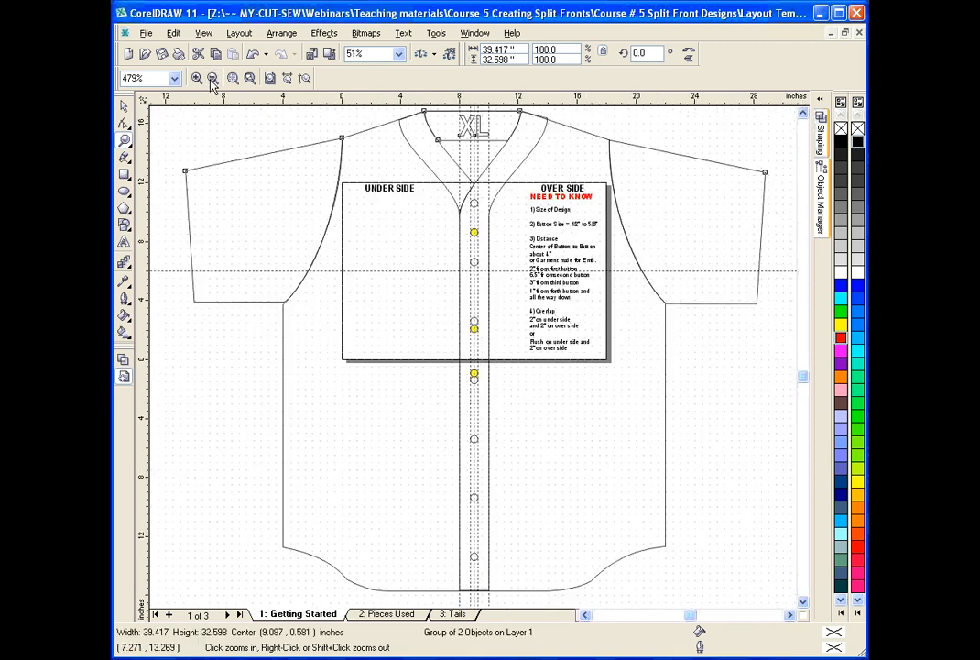
# Select the full jersey outline group to show its extents, and clear the selection.
pyautogui.click(124, 107)
pyautogui.click(199, 127)
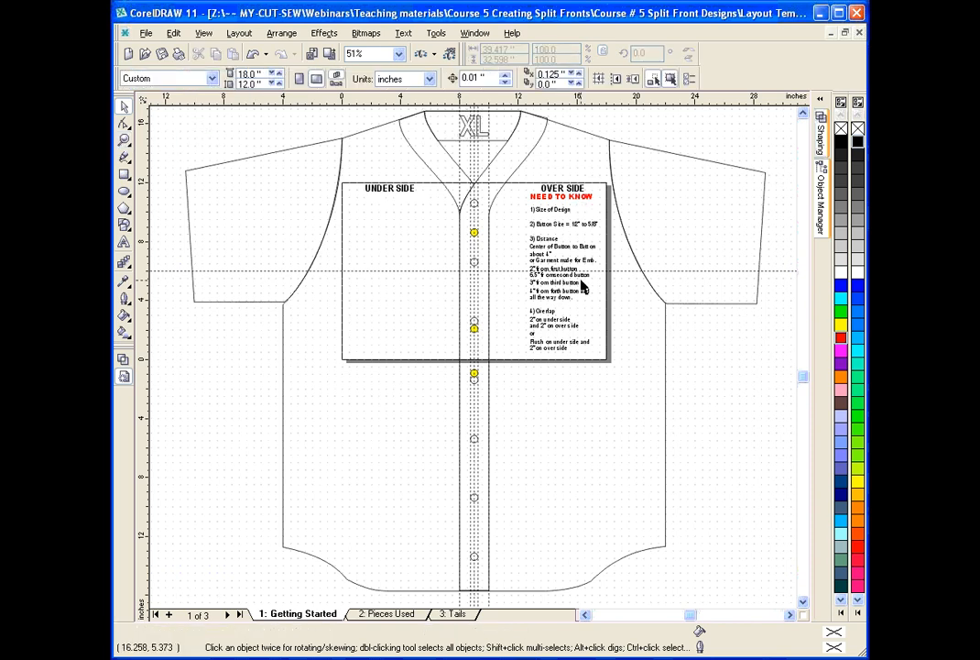
pyautogui.click(562, 134)
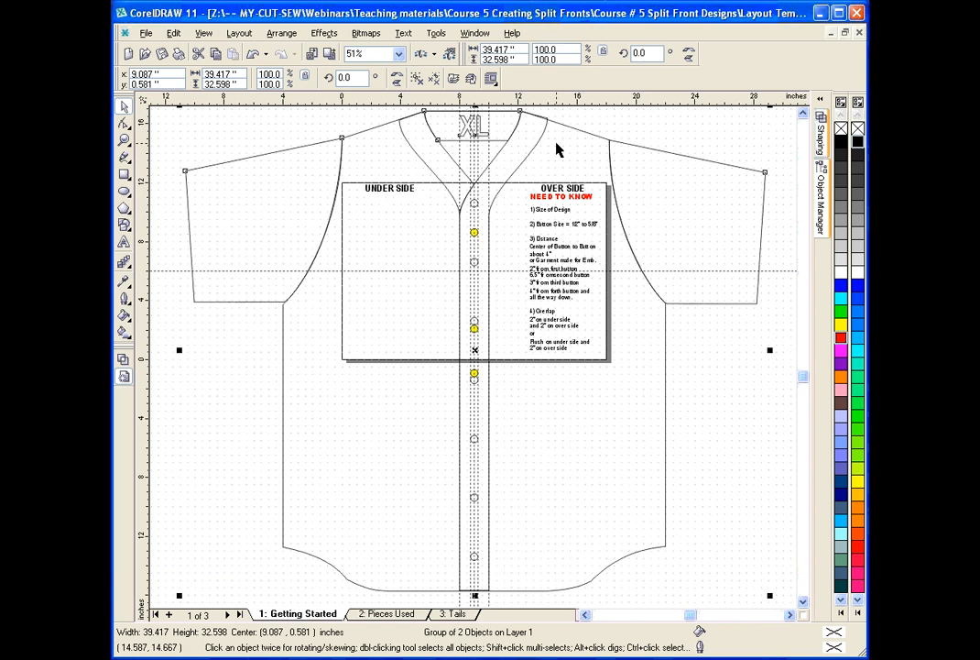
pyautogui.click(573, 136)
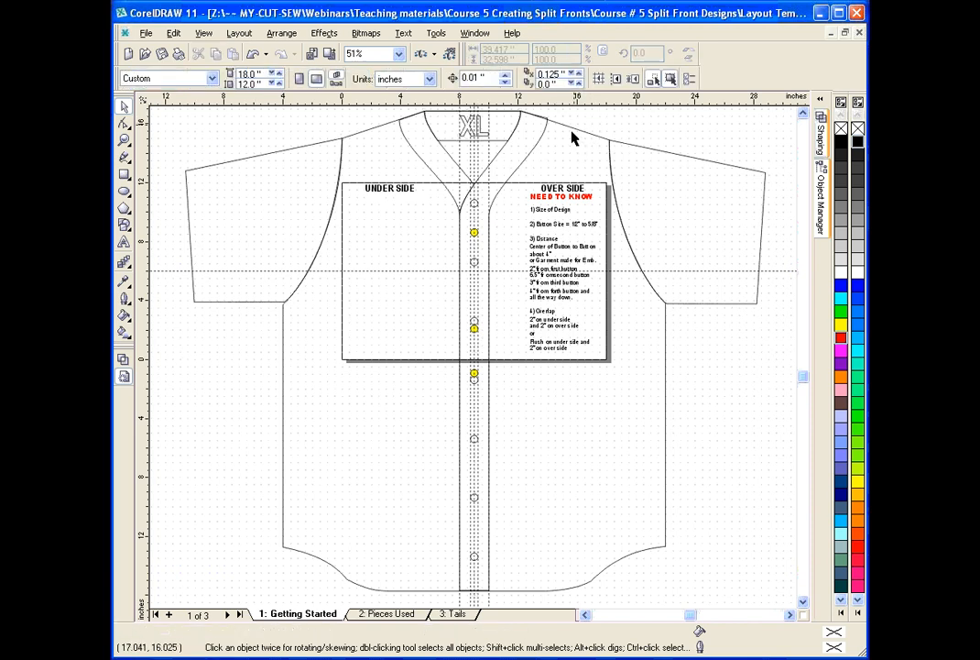
pyautogui.click(570, 130)
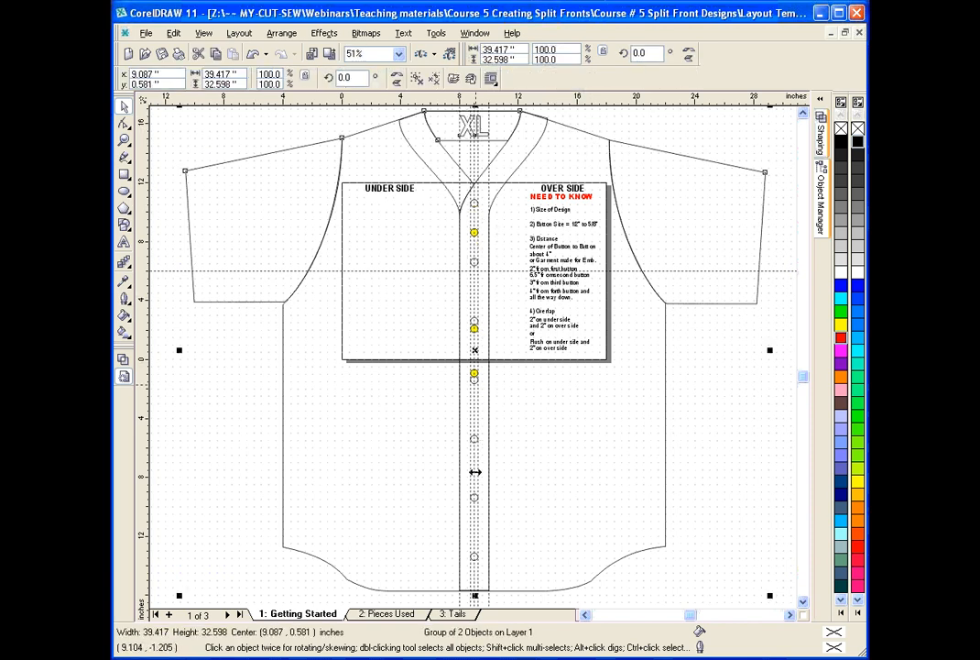
pyautogui.click(490, 570)
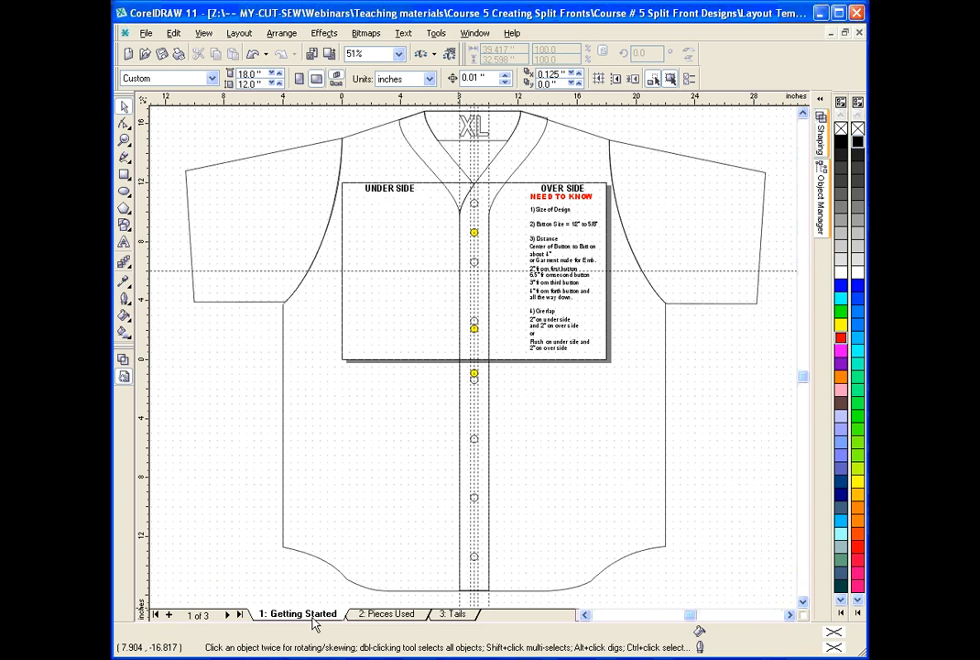
# Examine the NEED TO KNOW notes on the layout page, then switch to page 2: Pieces Used.
pyautogui.click(124, 139)
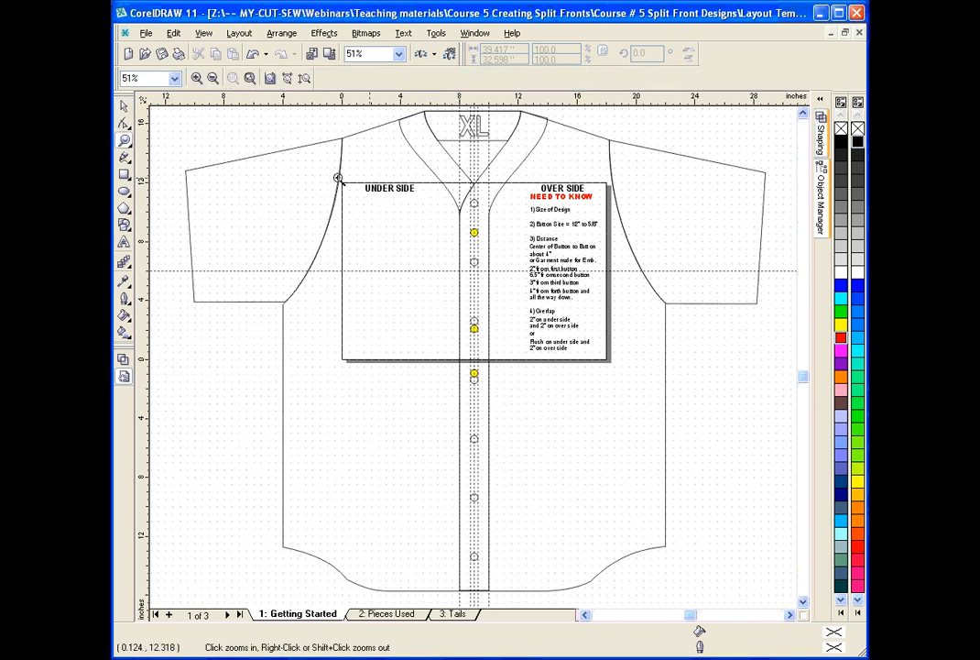
pyautogui.moveTo(339, 177); pyautogui.dragTo(619, 369)
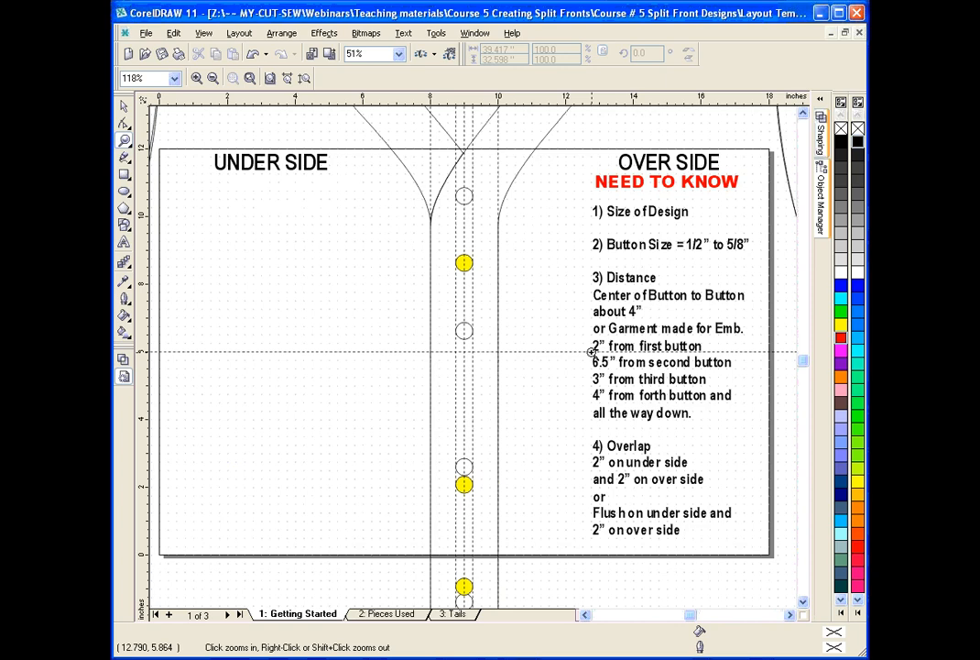
pyautogui.press('pagedown')
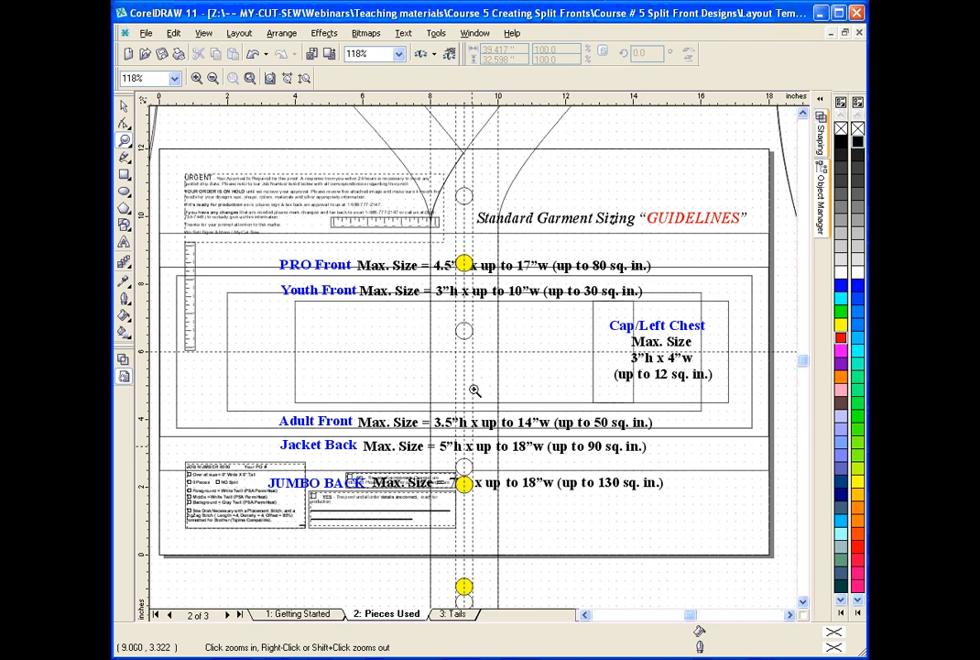
# Select the PRO Front size guideline group and examine the URGENT approval notice and the job details form up close.
pyautogui.click(123, 106)
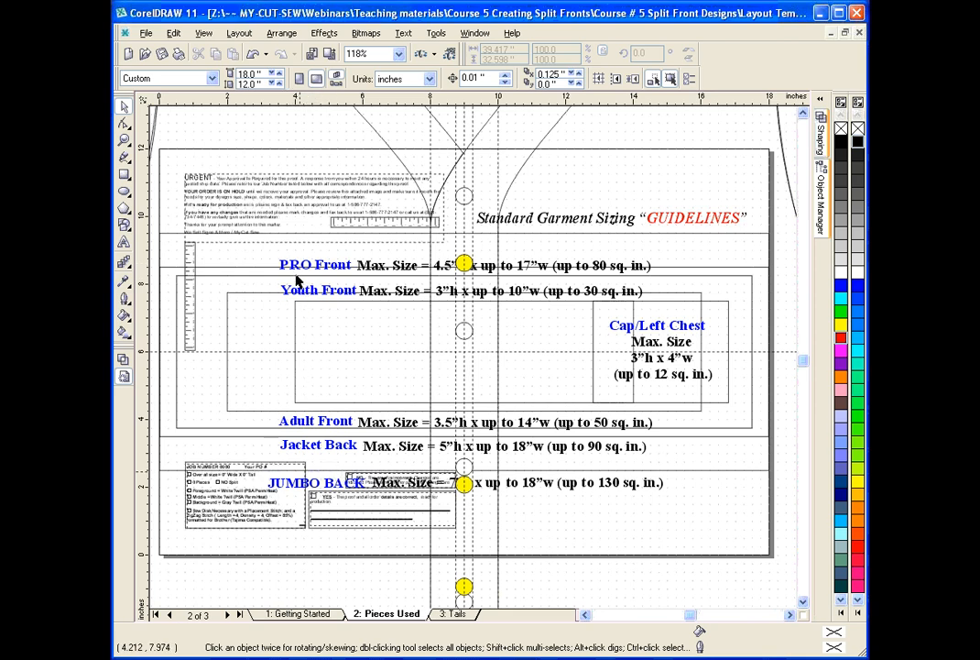
pyautogui.click(296, 266)
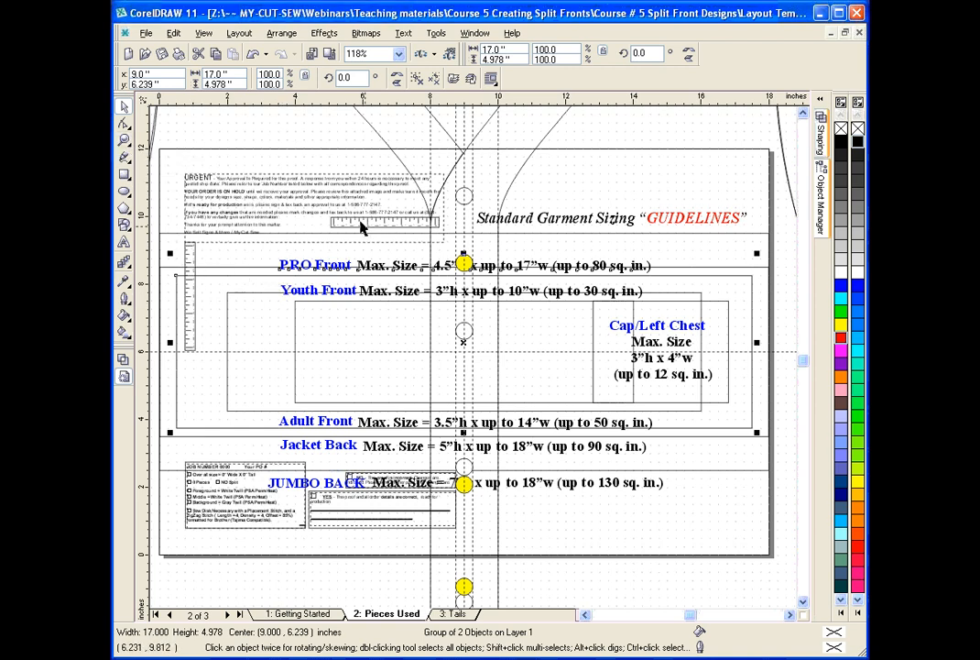
pyautogui.press('z')
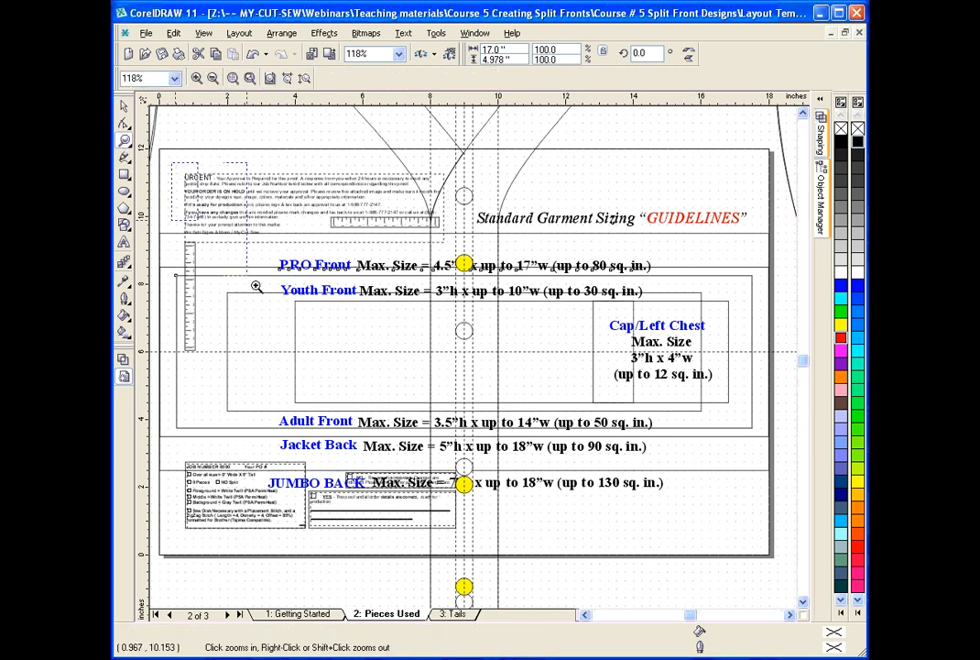
pyautogui.click(430, 355)
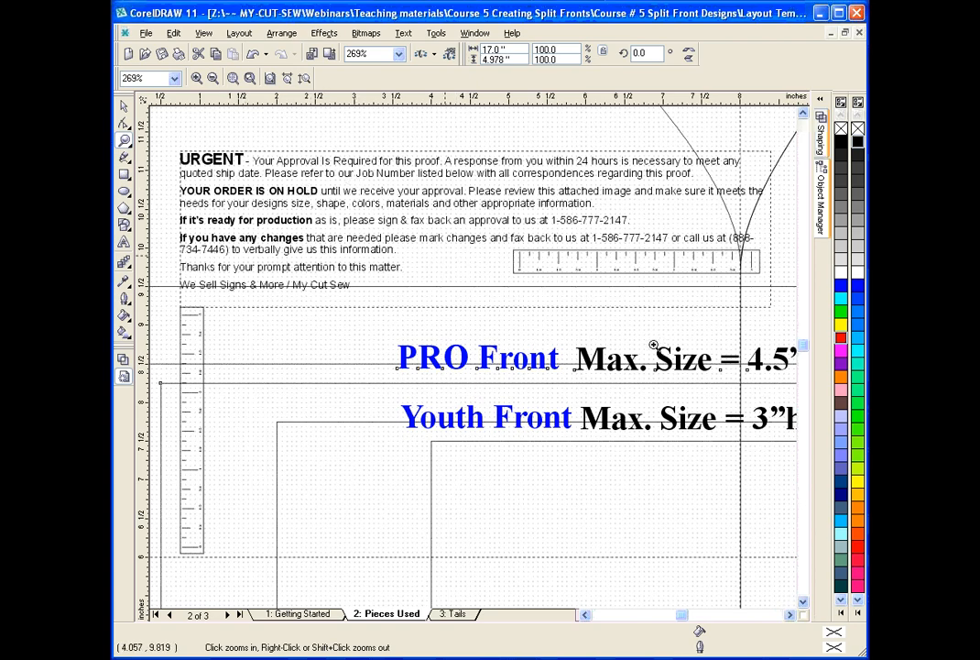
pyautogui.click(803, 601)
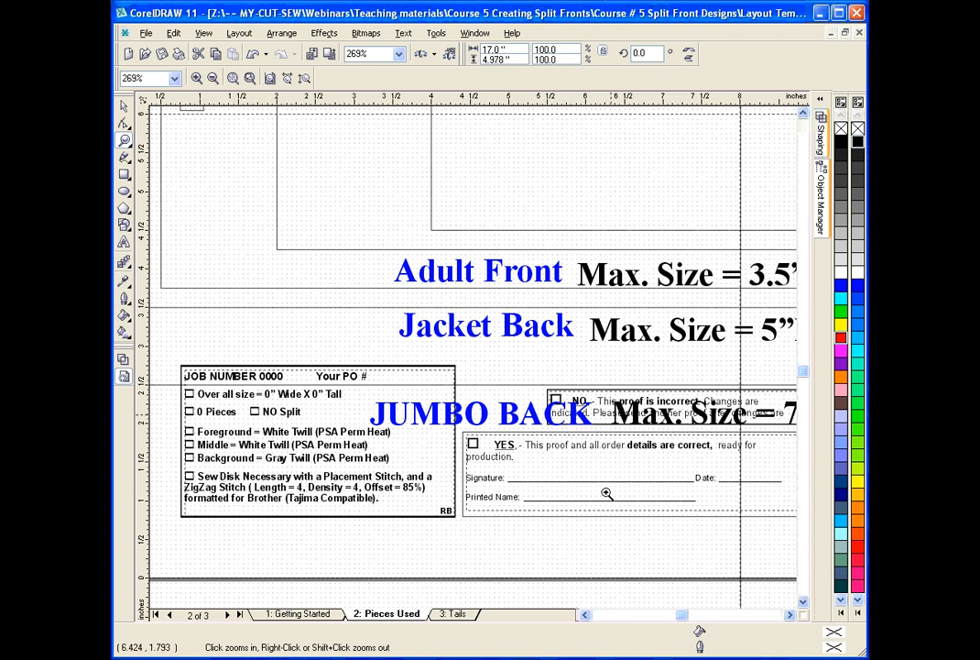
pyautogui.click(214, 78)
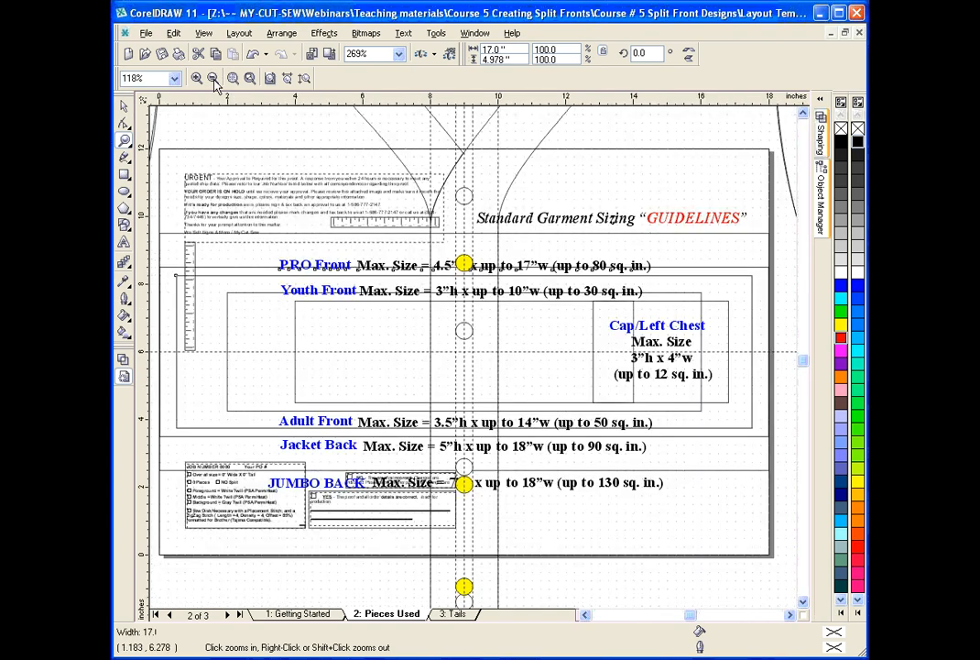
# Select the jersey outline group on the Pieces Used page, then return to page 1: Getting Started.
pyautogui.click(124, 106)
pyautogui.click(225, 144)
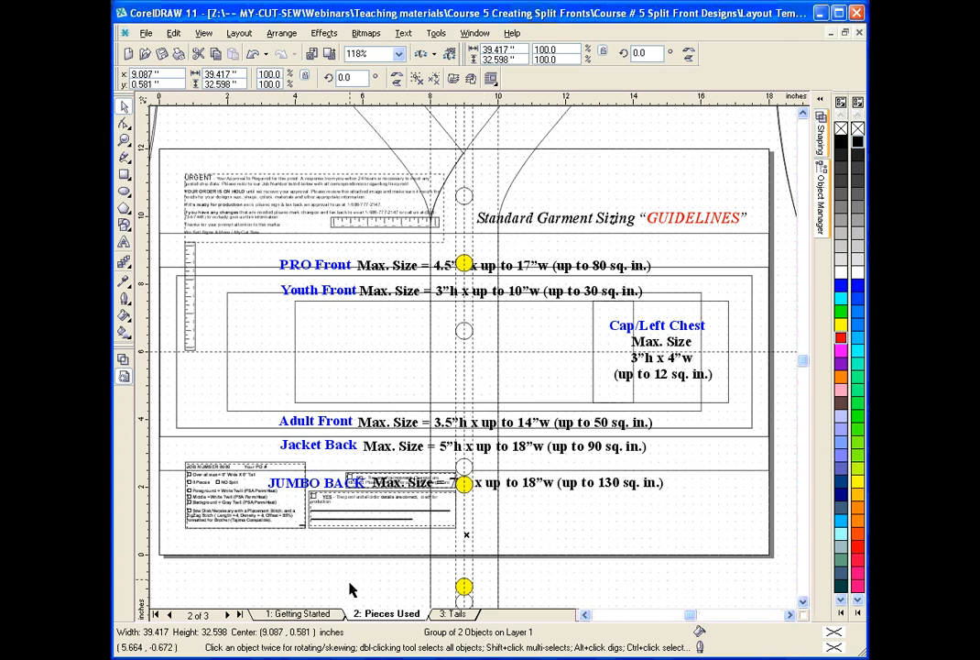
pyautogui.click(298, 613)
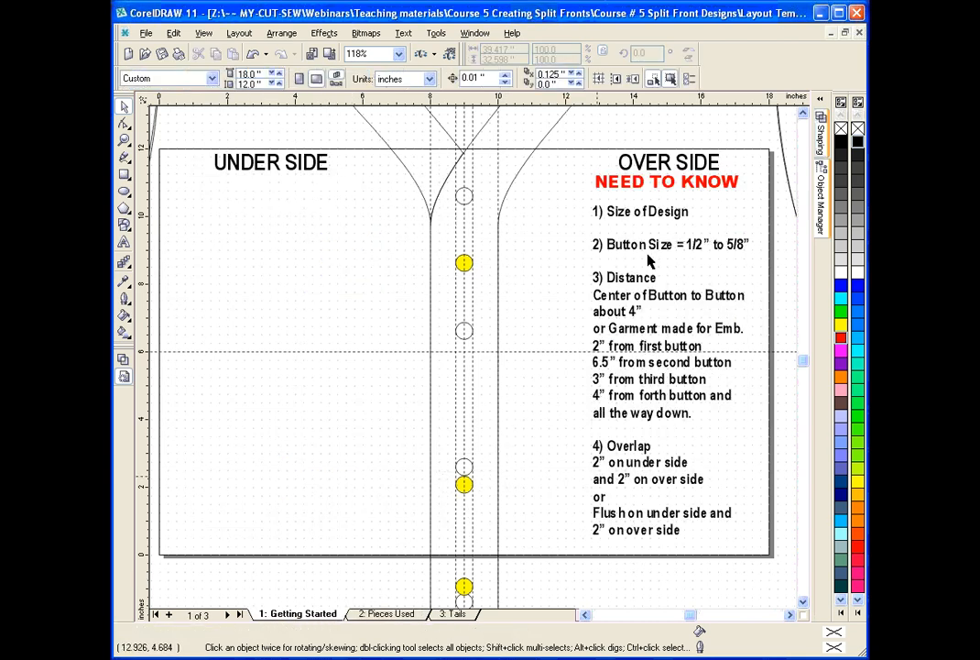
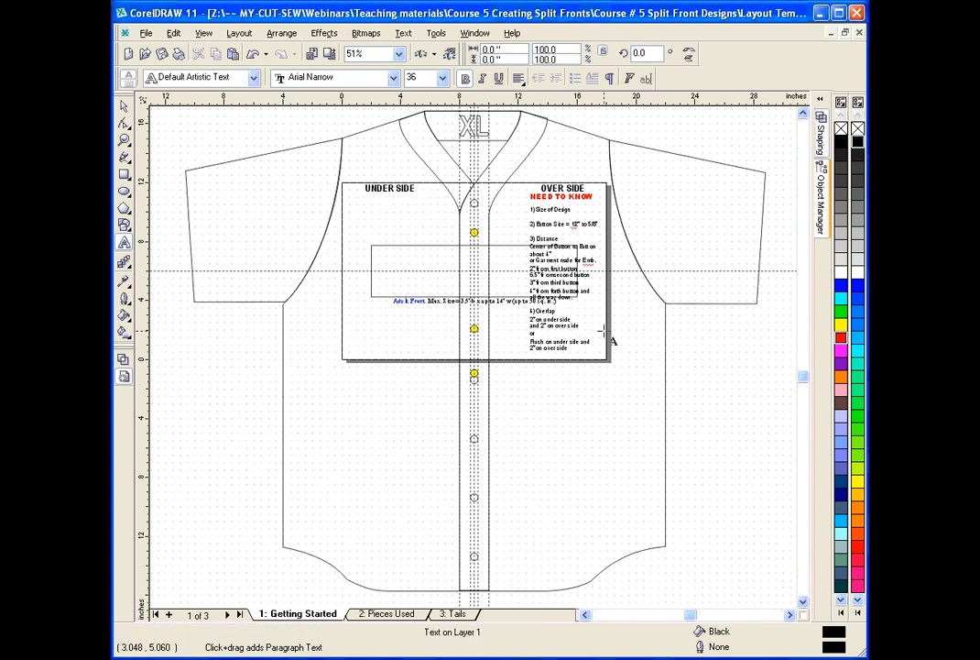
# Add the artistic text MICHIGAN inside the front design box and set its font to IndianaSolid.
pyautogui.write('MCEGAN')
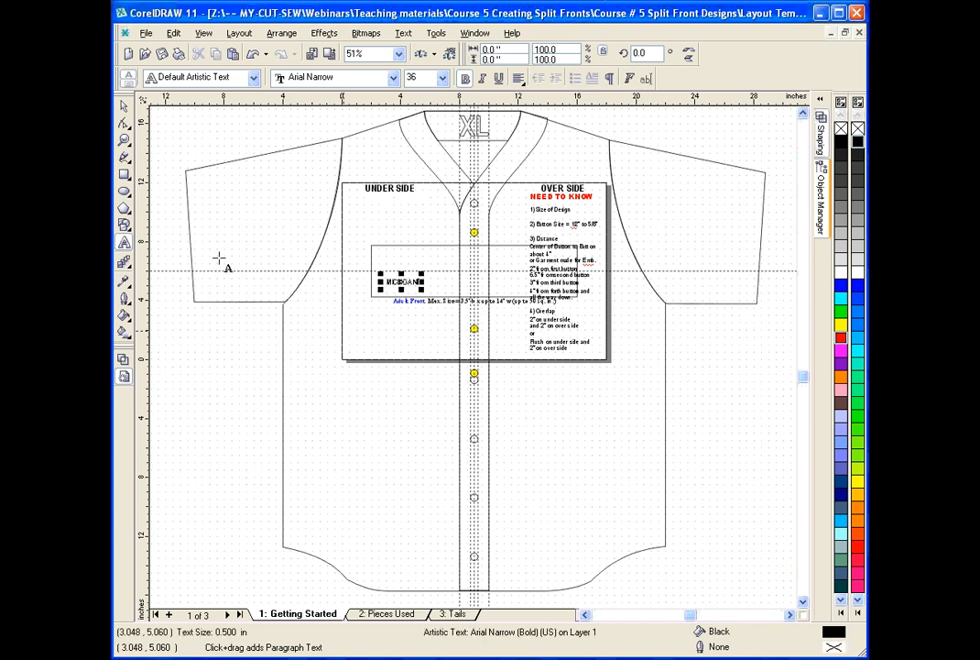
pyautogui.click(125, 107)
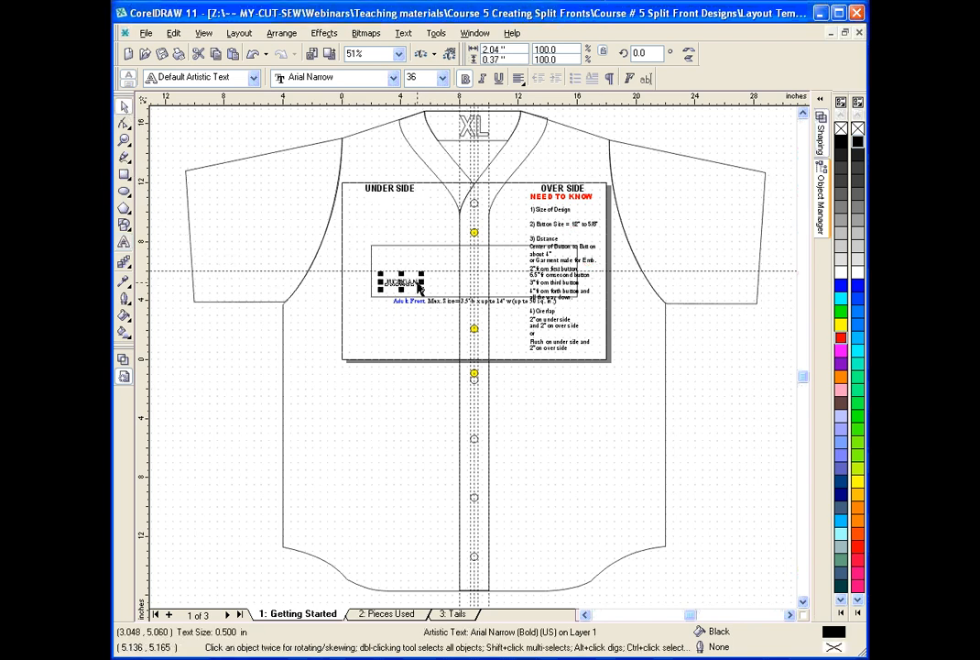
pyautogui.click(395, 80)
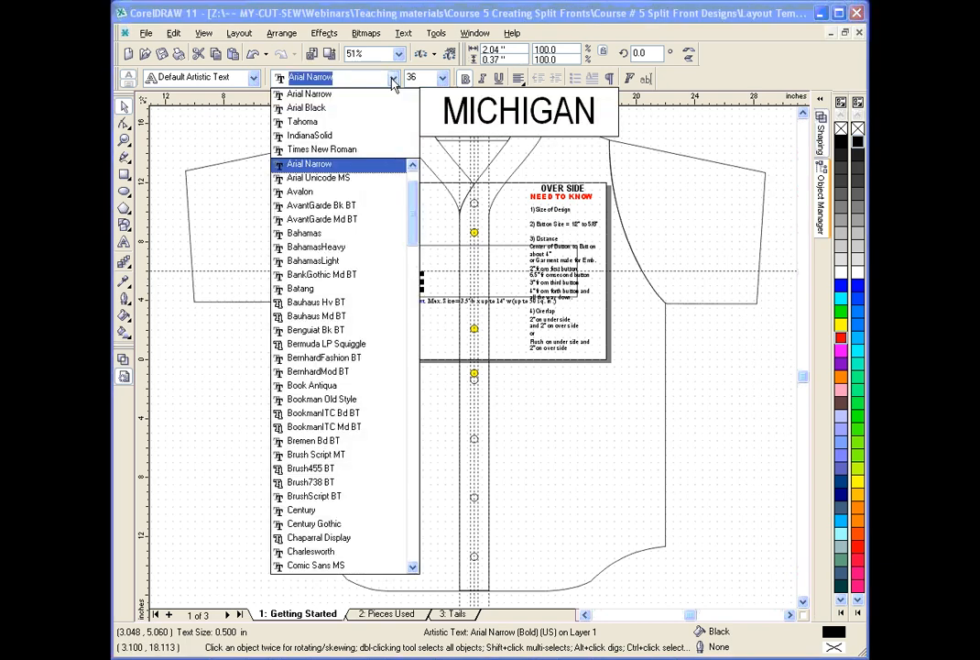
pyautogui.click(339, 135)
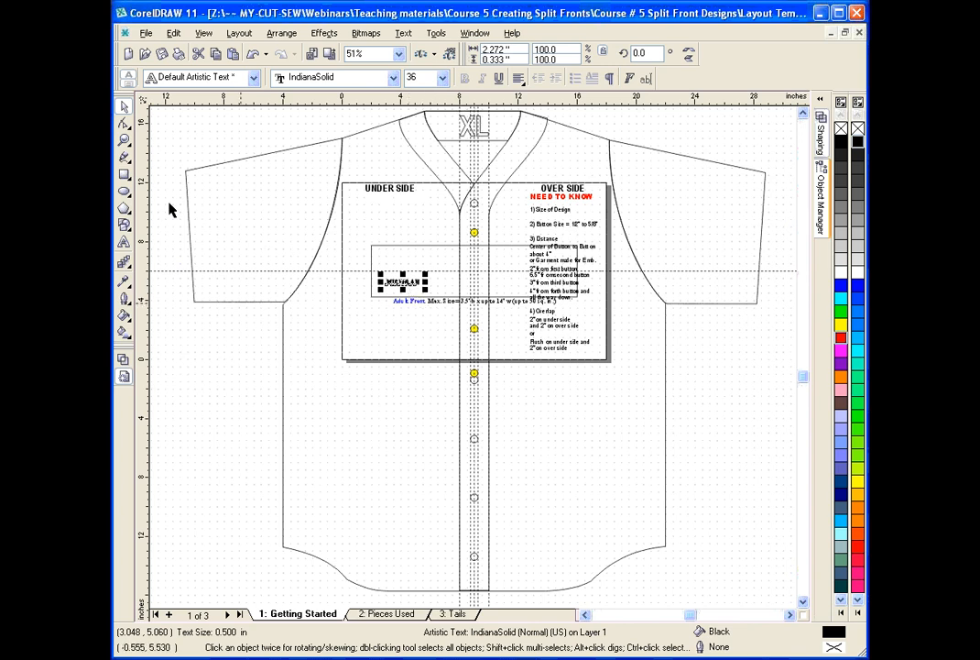
# Resize the MICHIGAN text to 14 inches wide and 3.5 inches high.
pyautogui.click(124, 139)
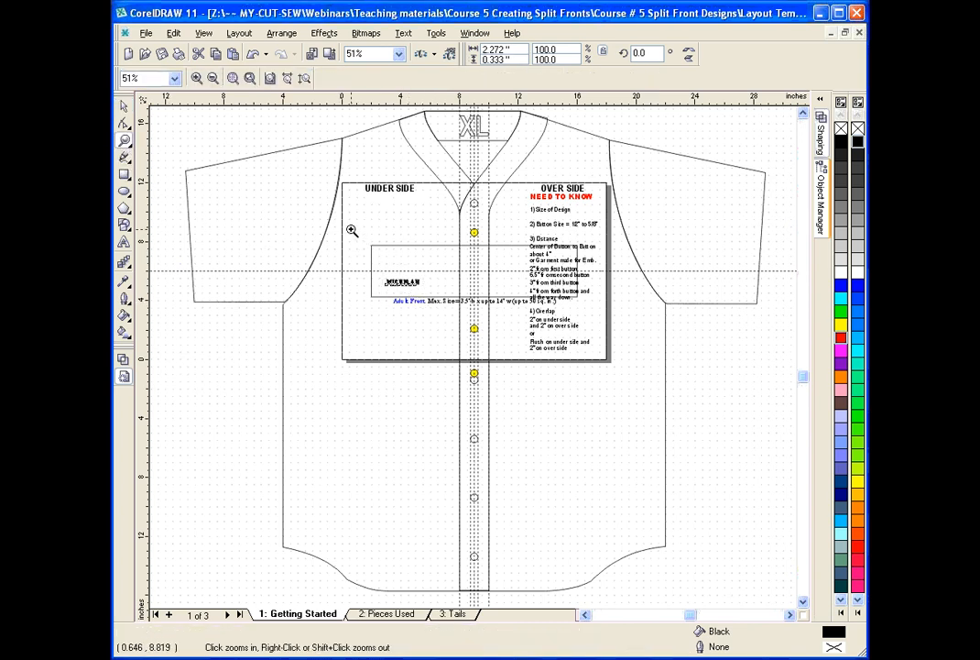
pyautogui.moveTo(337, 180); pyautogui.dragTo(609, 367)
pyautogui.click(124, 107)
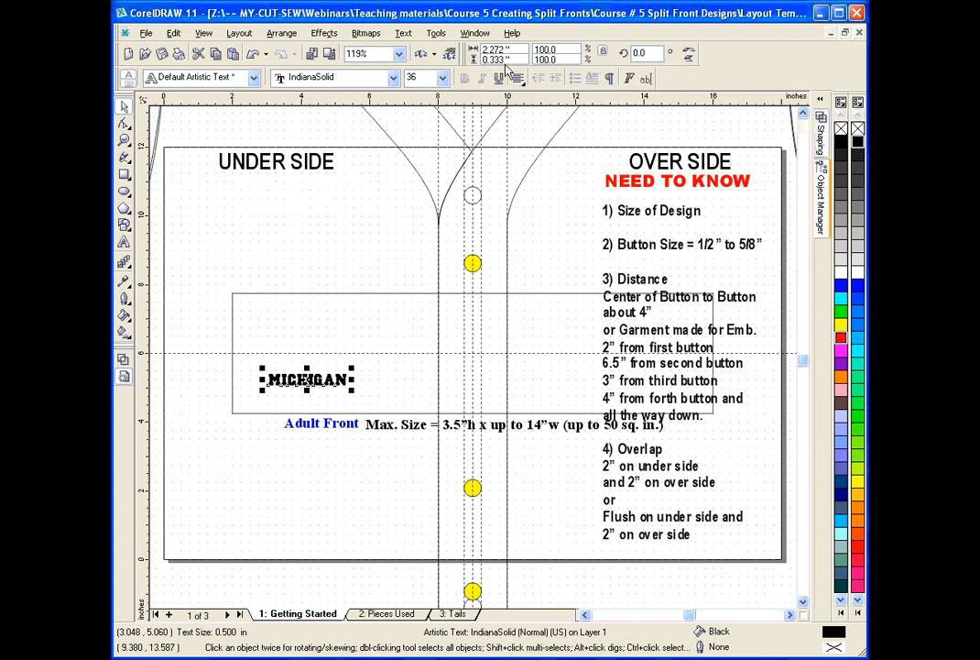
pyautogui.moveTo(515, 50); pyautogui.dragTo(458, 51)
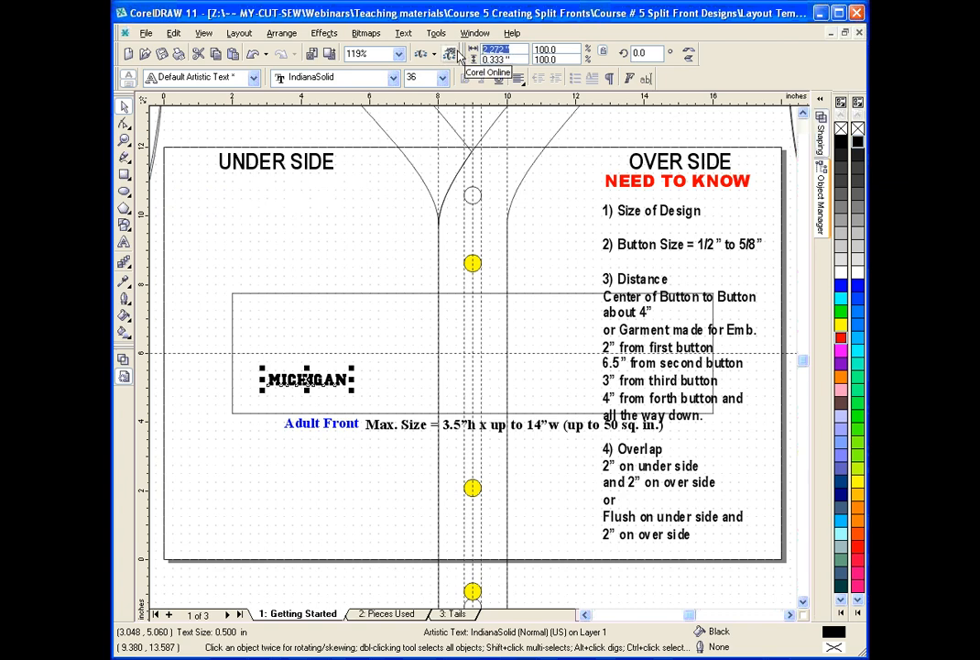
pyautogui.write('14')
pyautogui.press('Tab')
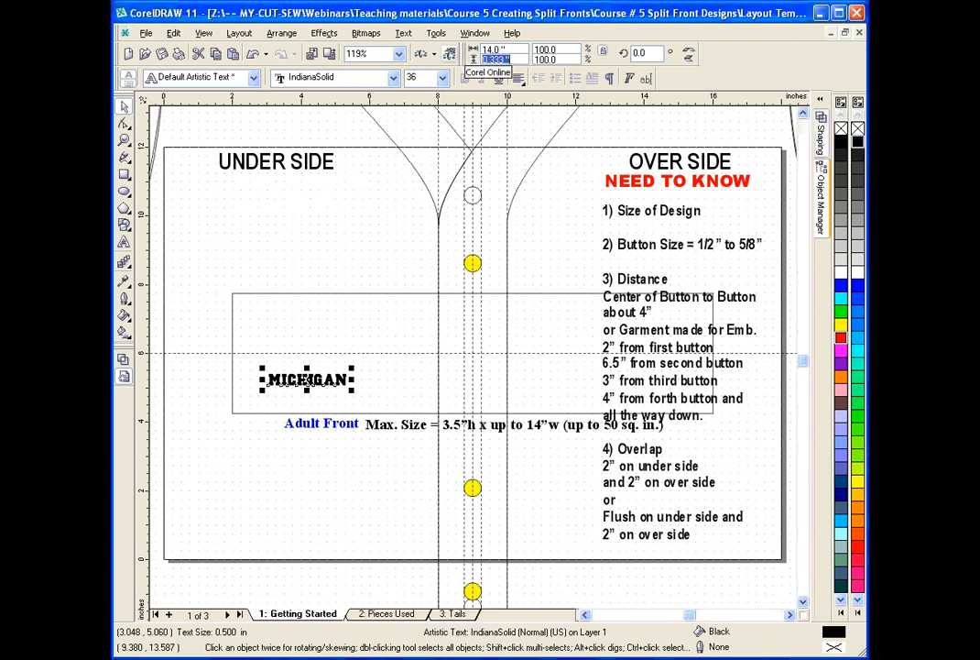
pyautogui.write('3.5')
pyautogui.press('Return')
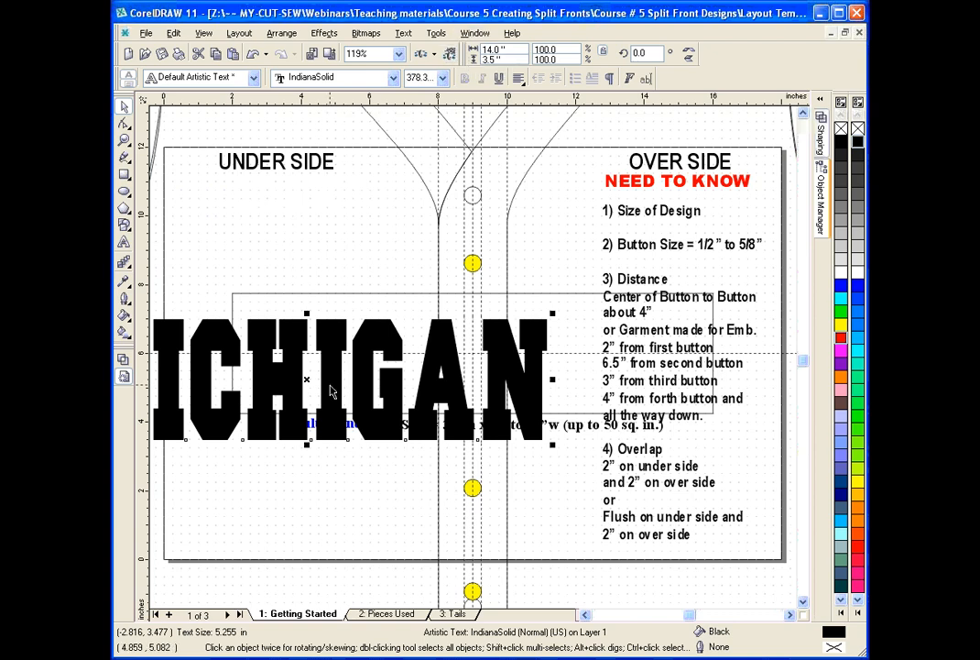
# Center the MICHIGAN text on the page and stretch its left edge outward to about 14.1 inches wide.
pyautogui.click(278, 36)
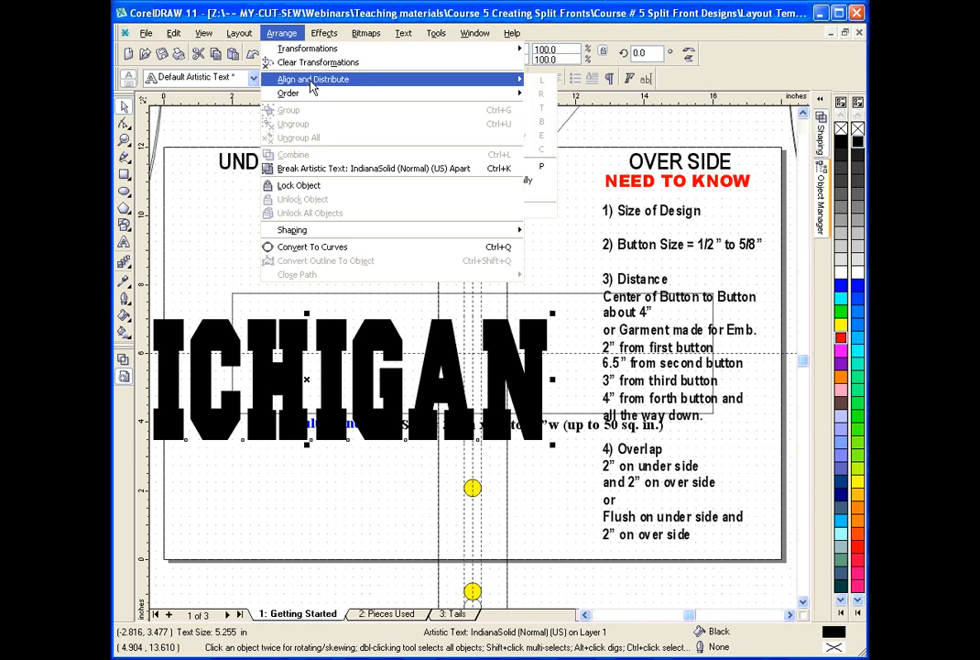
pyautogui.moveTo(358, 81)
pyautogui.click(568, 166)
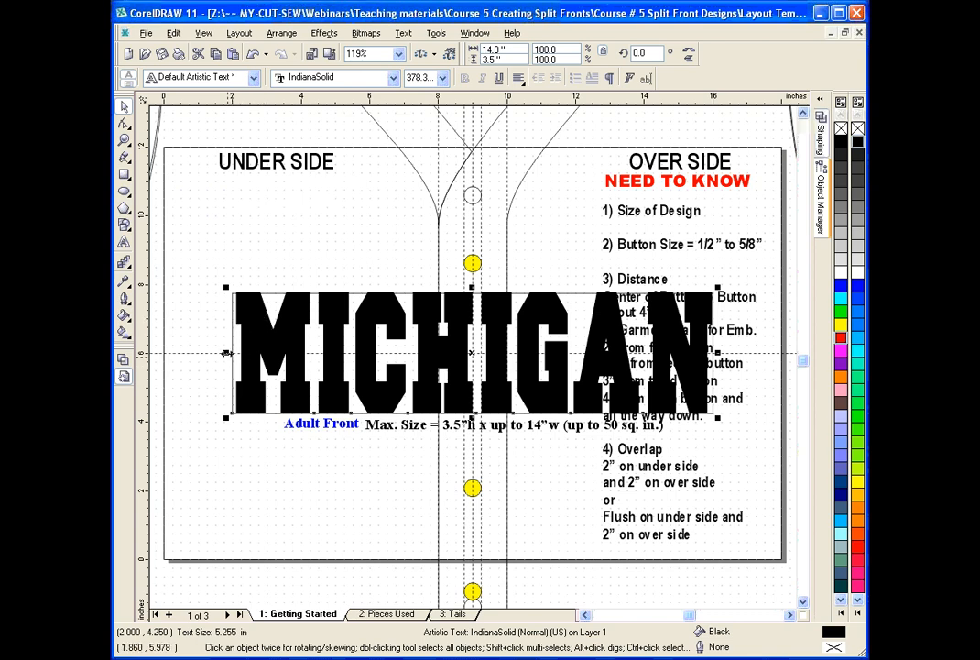
pyautogui.moveTo(227, 352); pyautogui.dragTo(223, 351)
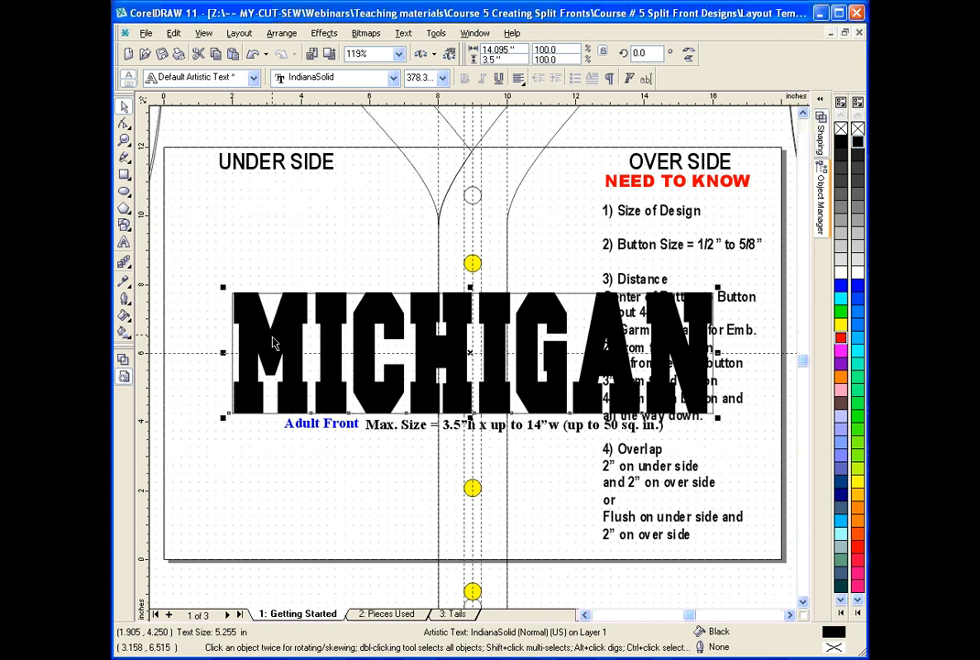
# Arch the MICHIGAN text upward by about 1.835 inches at its middle using a Single Arc envelope.
pyautogui.click(130, 265)
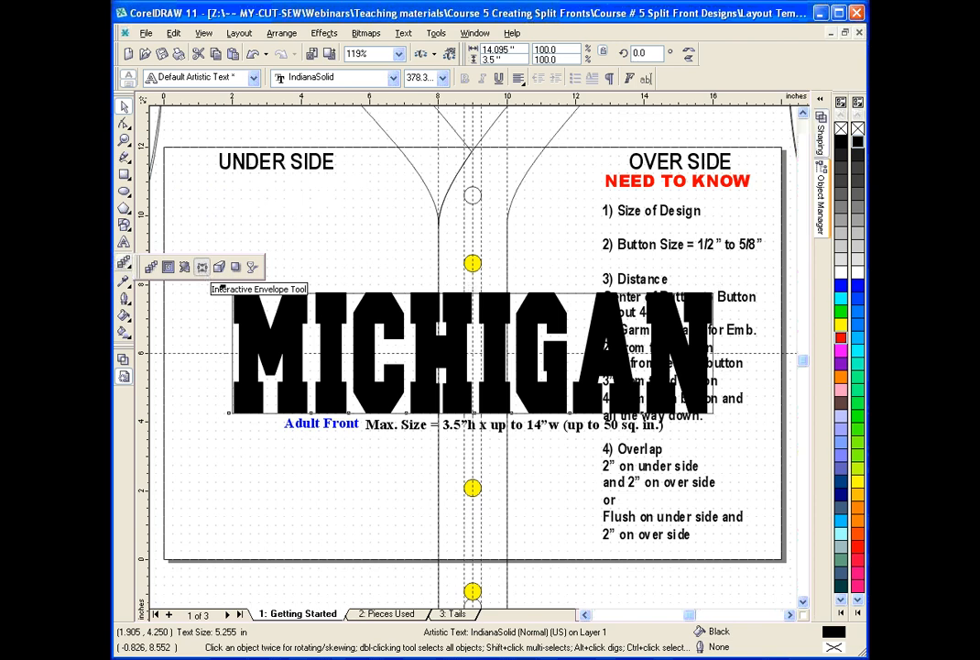
pyautogui.click(203, 267)
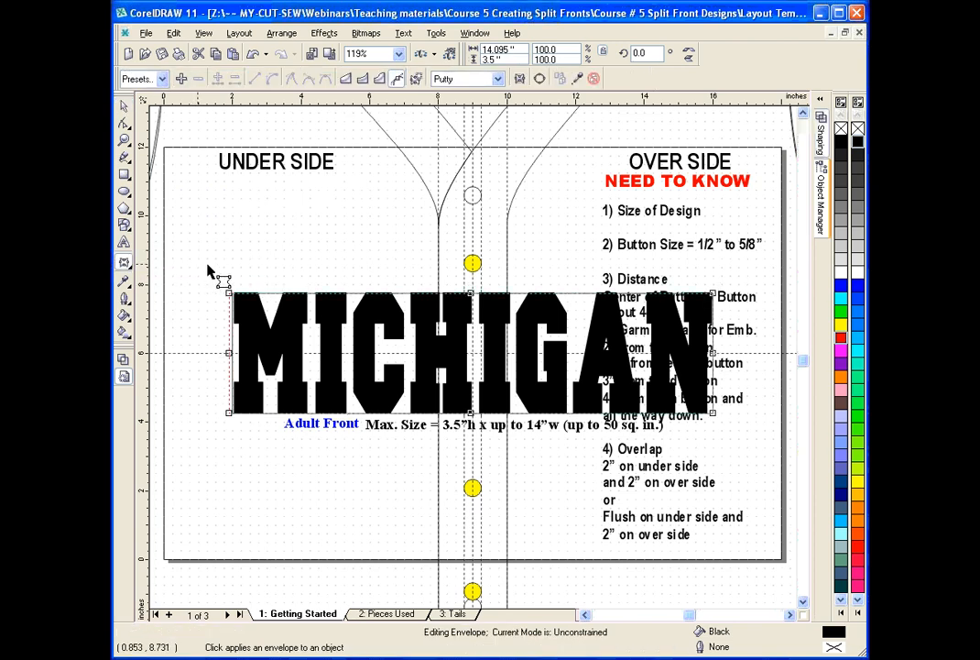
pyautogui.click(362, 79)
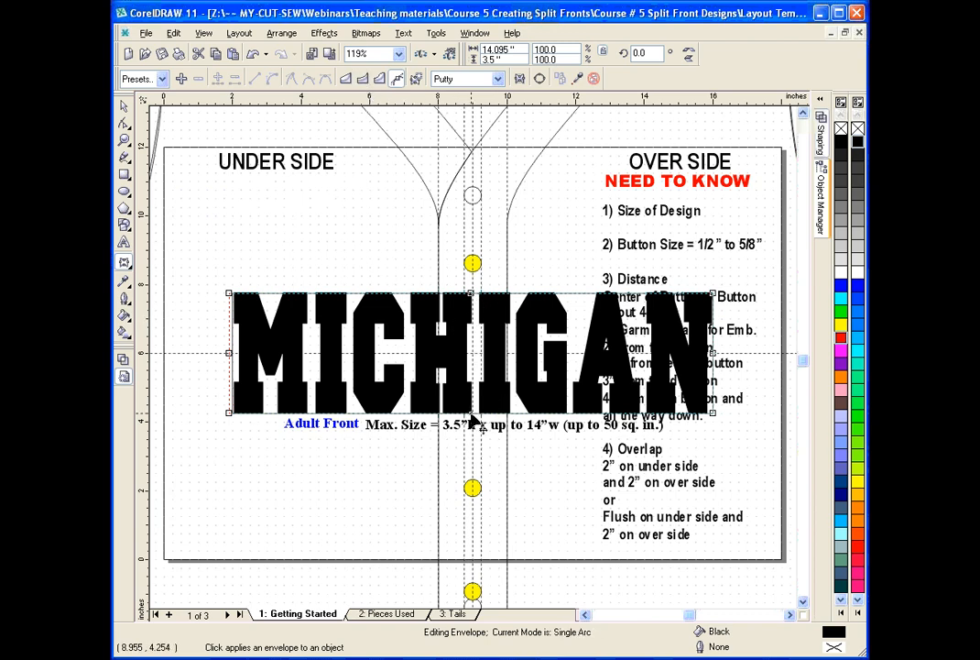
pyautogui.moveTo(472, 413); pyautogui.dragTo(473, 359)
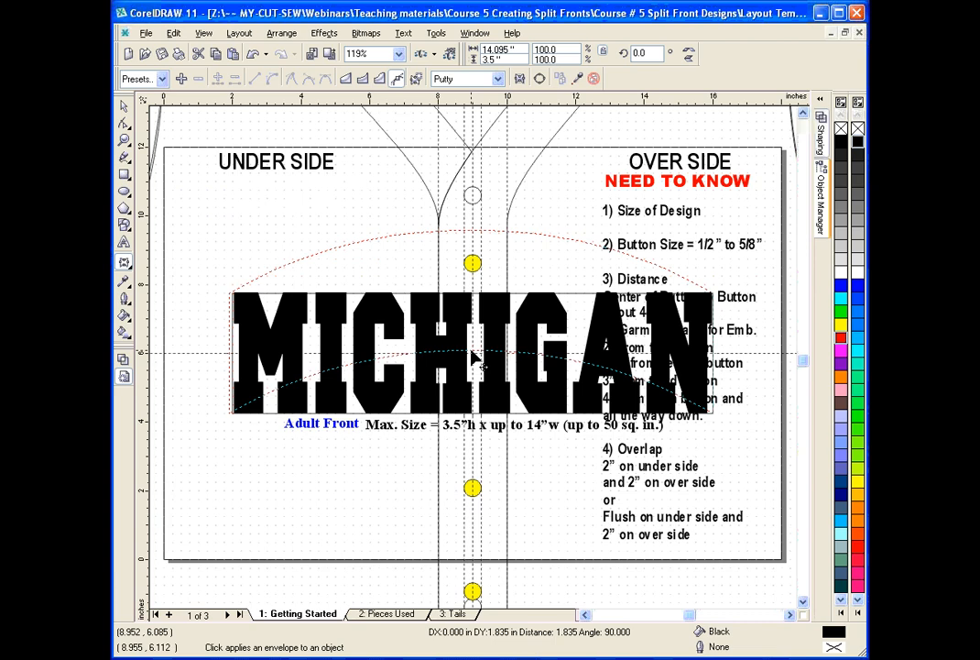
pyautogui.moveTo(474, 360); pyautogui.dragTo(474, 358)
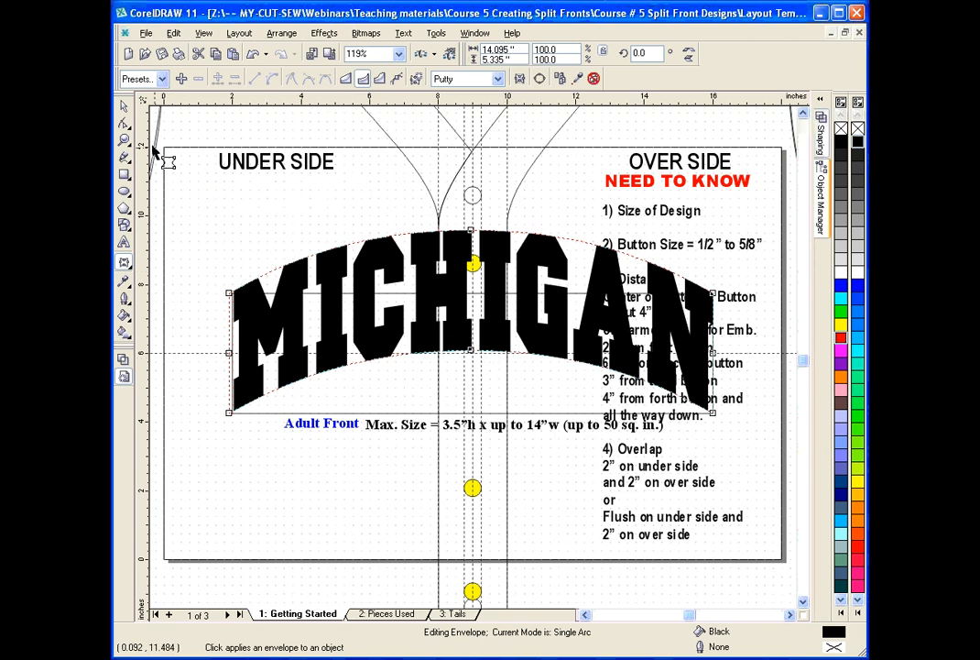
pyautogui.click(126, 109)
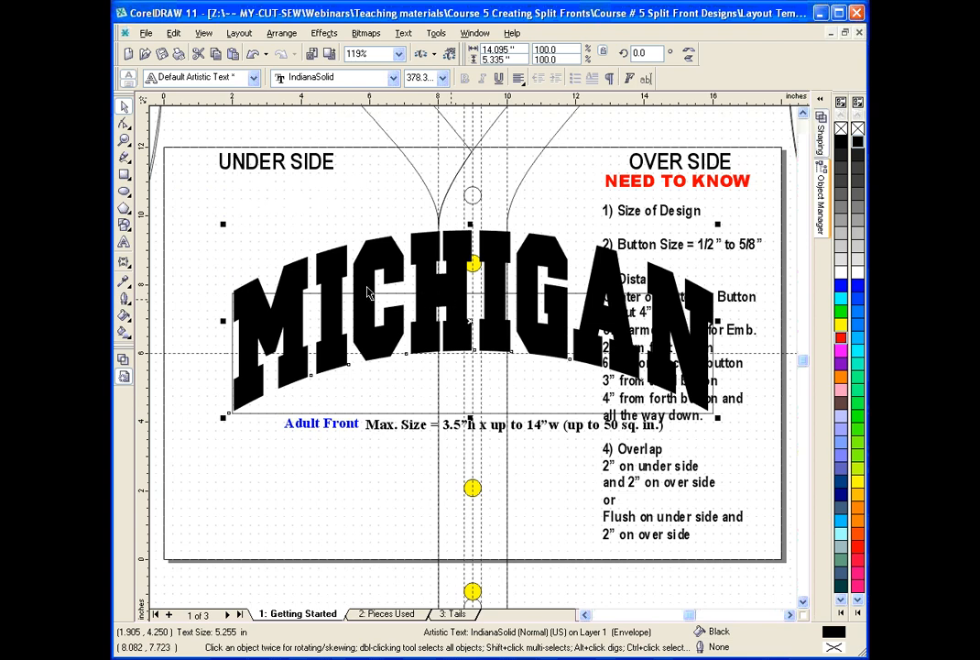
# Apply a one-step inside contour with a 0.1-inch offset to the arched MICHIGAN lettering.
pyautogui.click(129, 268)
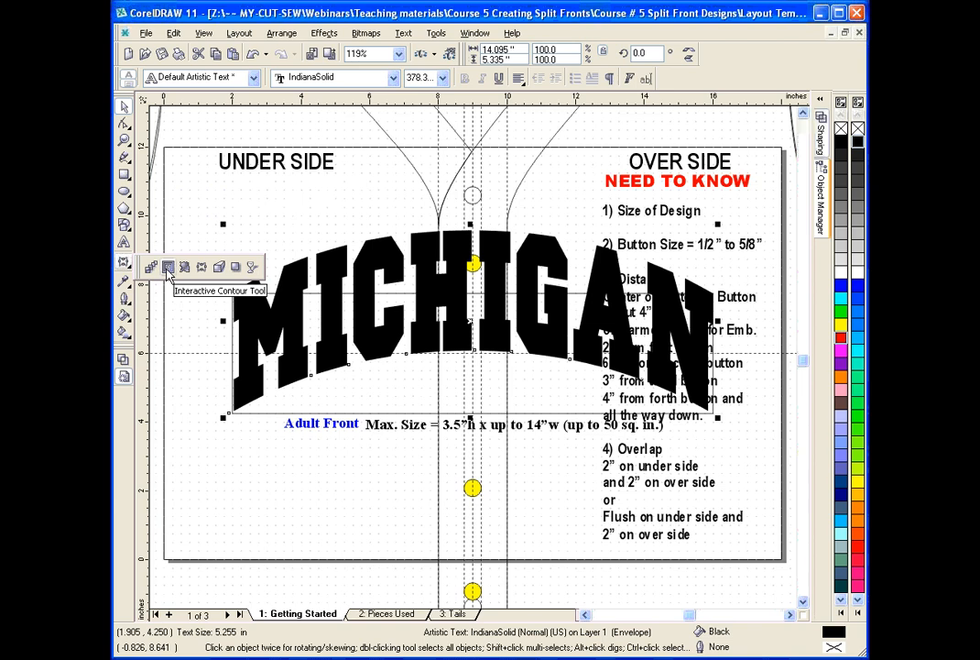
pyautogui.click(168, 267)
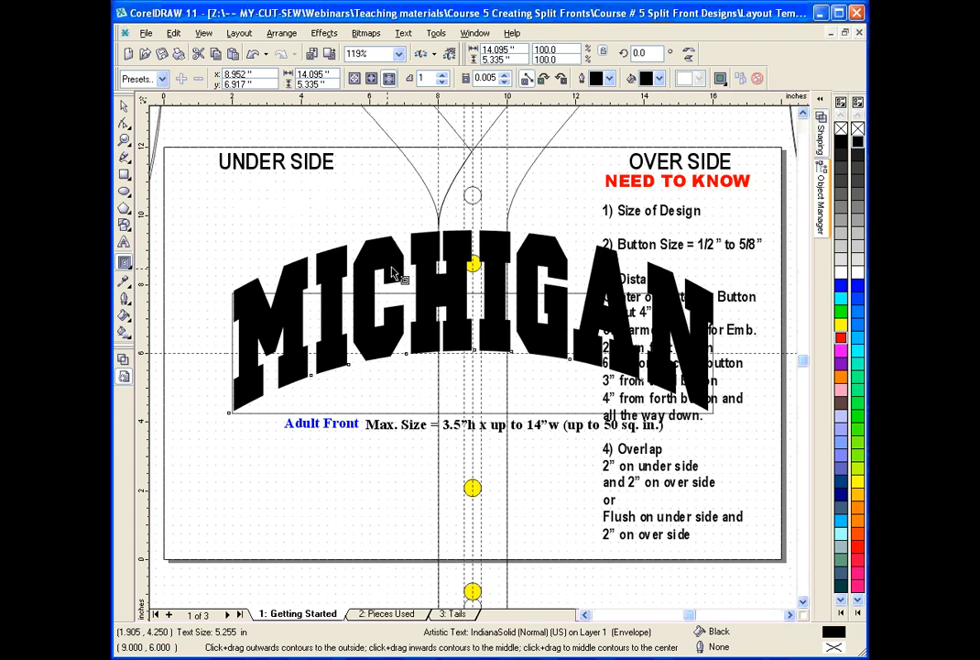
pyautogui.click(372, 79)
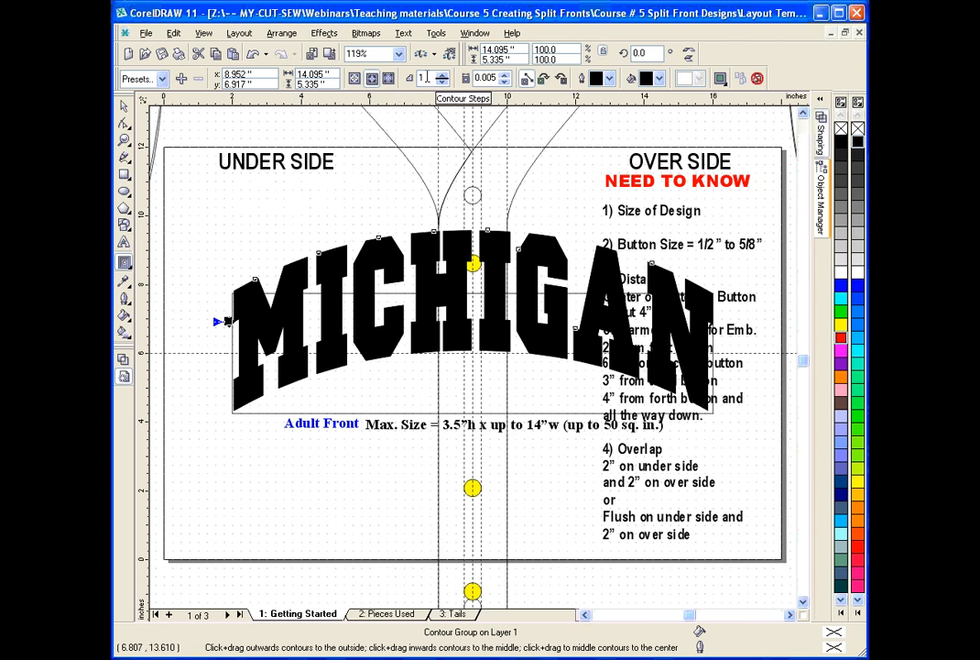
pyautogui.click(483, 78)
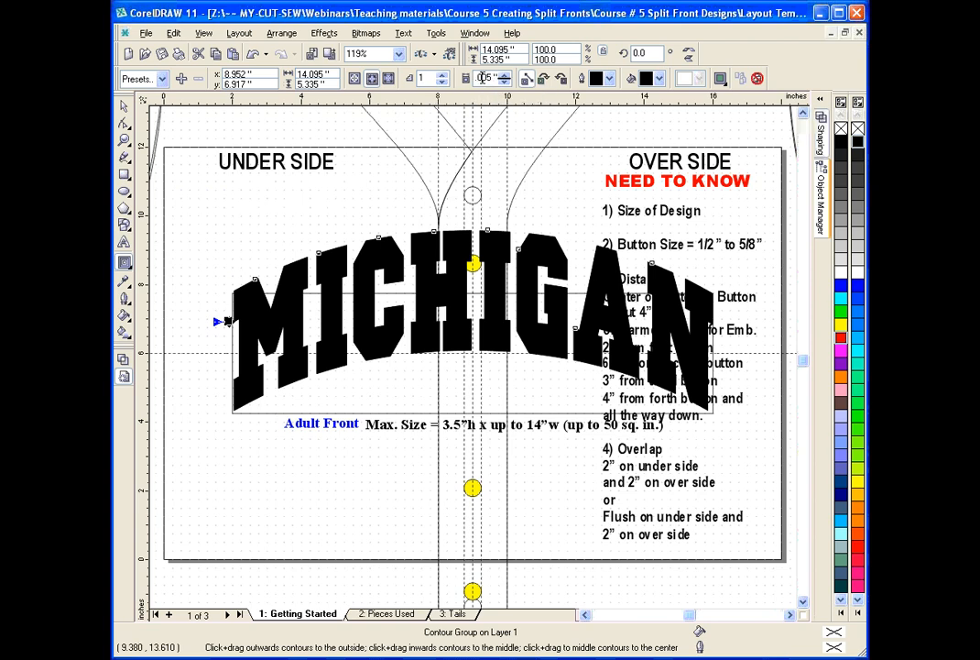
pyautogui.doubleClick(483, 78)
pyautogui.write('.1')
pyautogui.press('Return')
# Make the contour's fill yellow and set its offset to 0.125 inch.
pyautogui.click(658, 77)
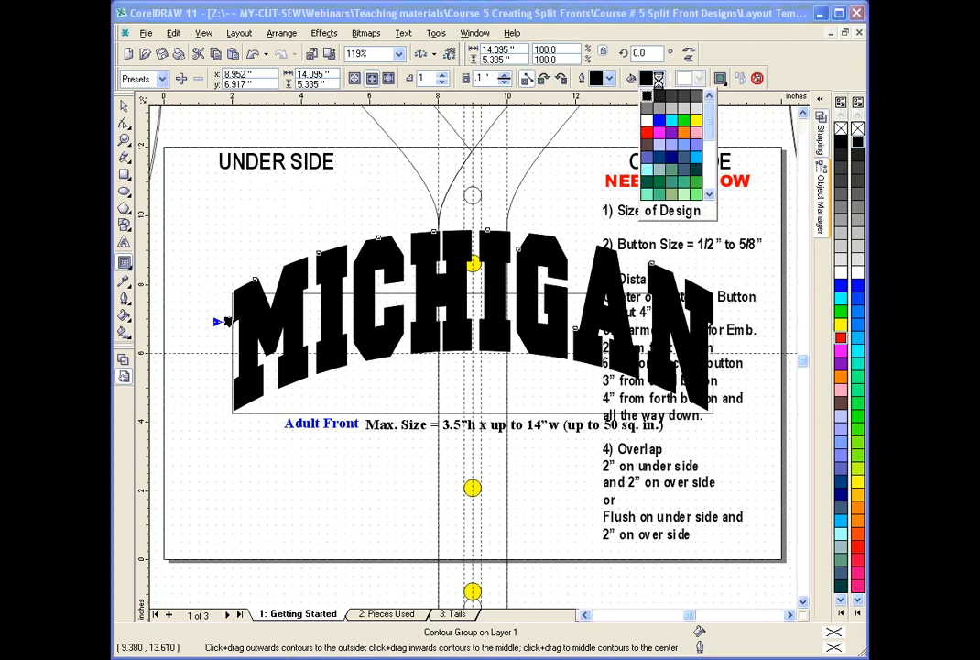
pyautogui.click(695, 120)
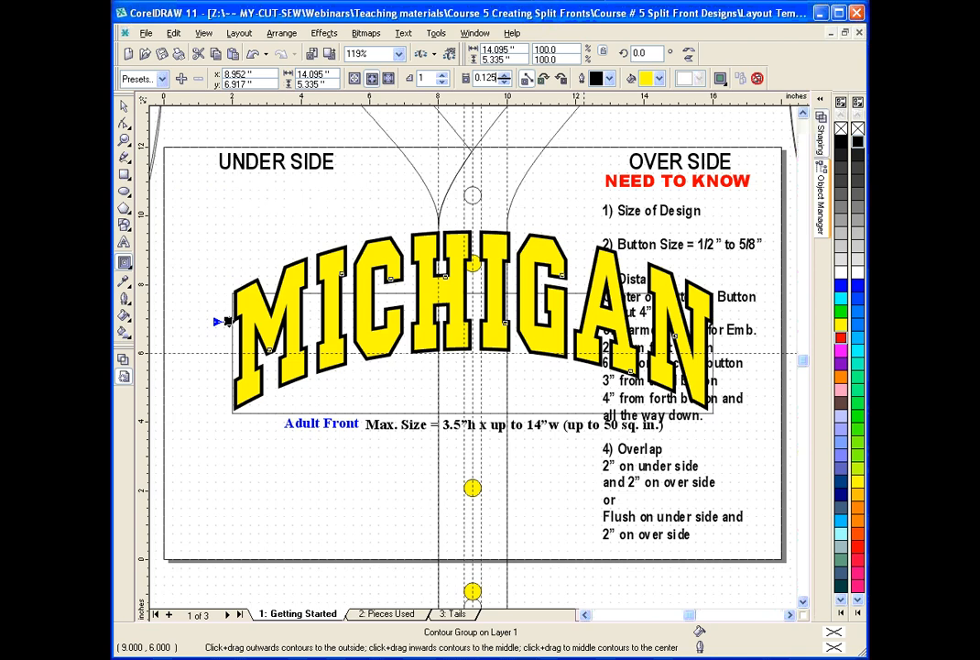
pyautogui.press('Return')
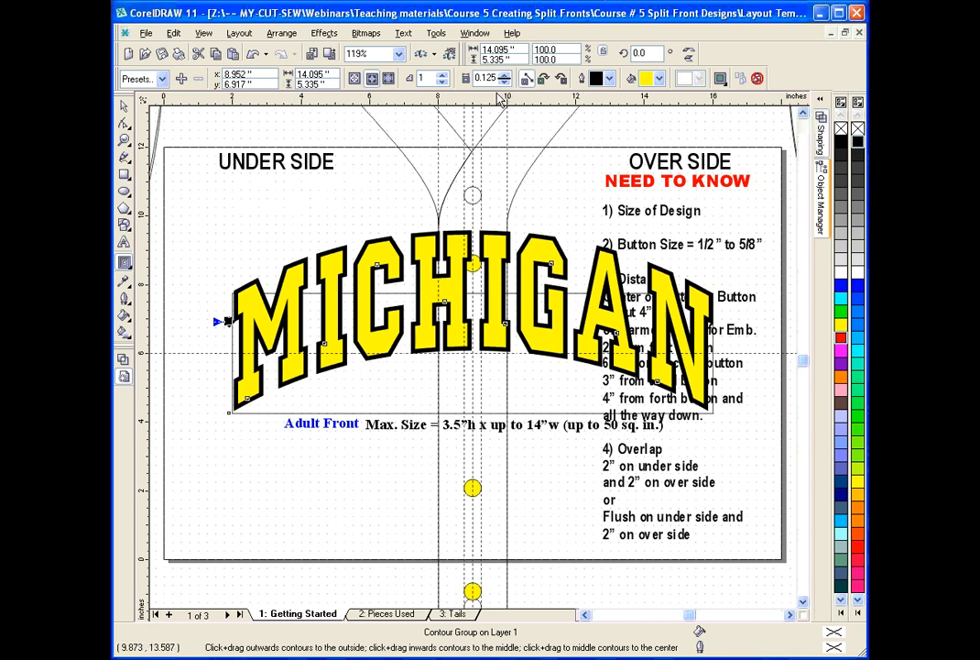
# Break the MICHIGAN contour group apart into separate yellow inner letters and black outer lettering.
pyautogui.click(281, 33)
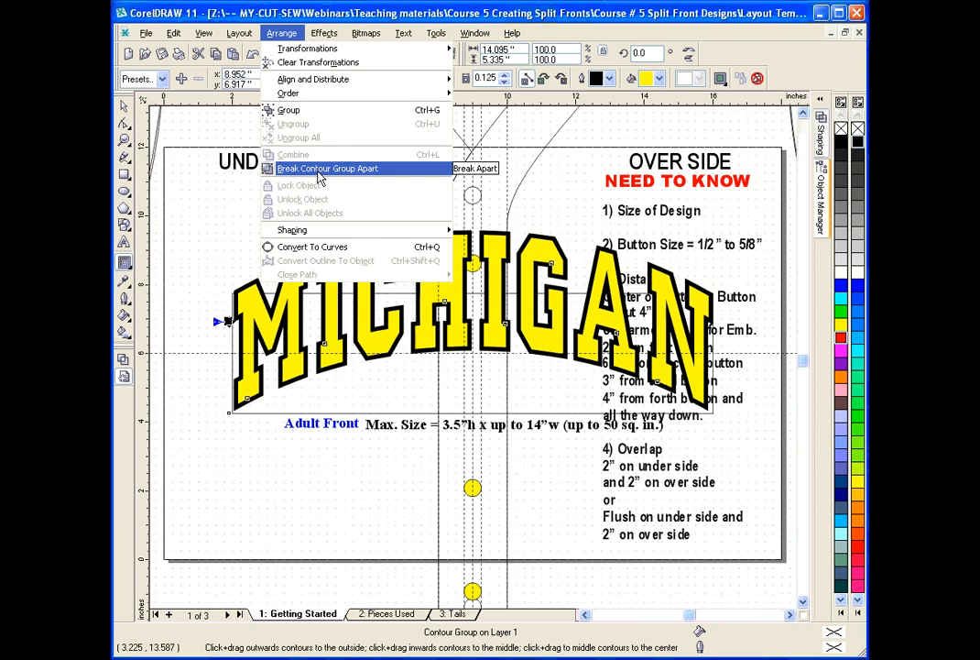
pyautogui.click(319, 169)
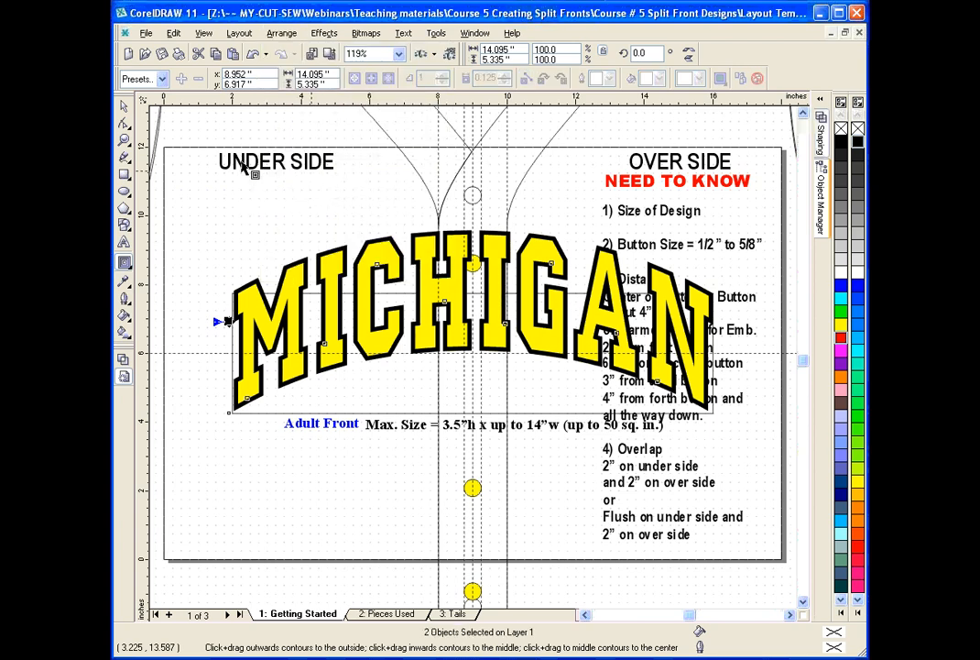
pyautogui.click(124, 107)
# Try moving the yellow inner letters away from the black lettering, and undo the move.
pyautogui.click(340, 241)
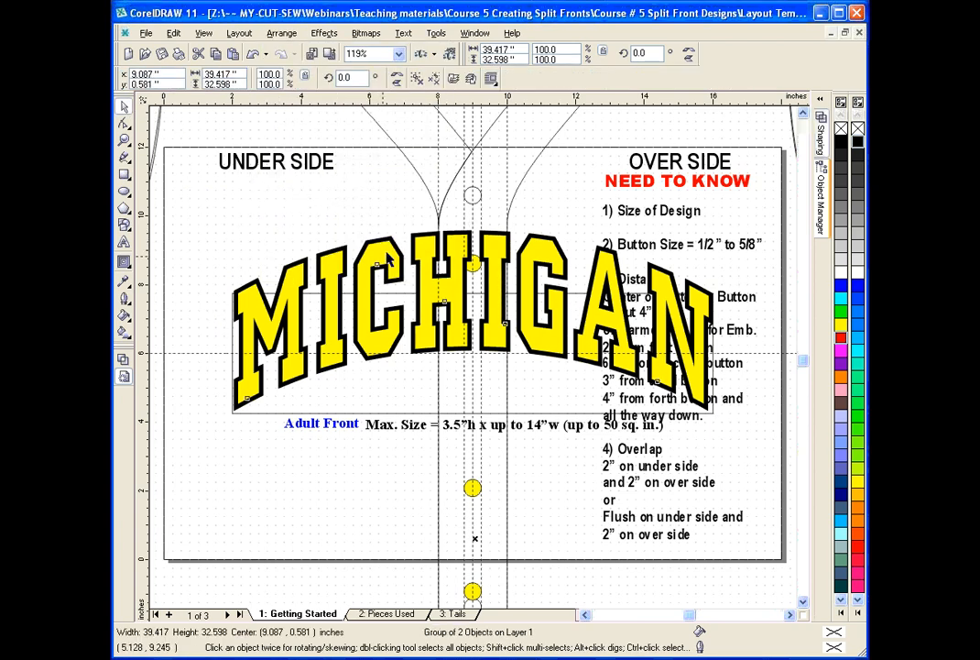
pyautogui.moveTo(377, 260); pyautogui.dragTo(443, 237)
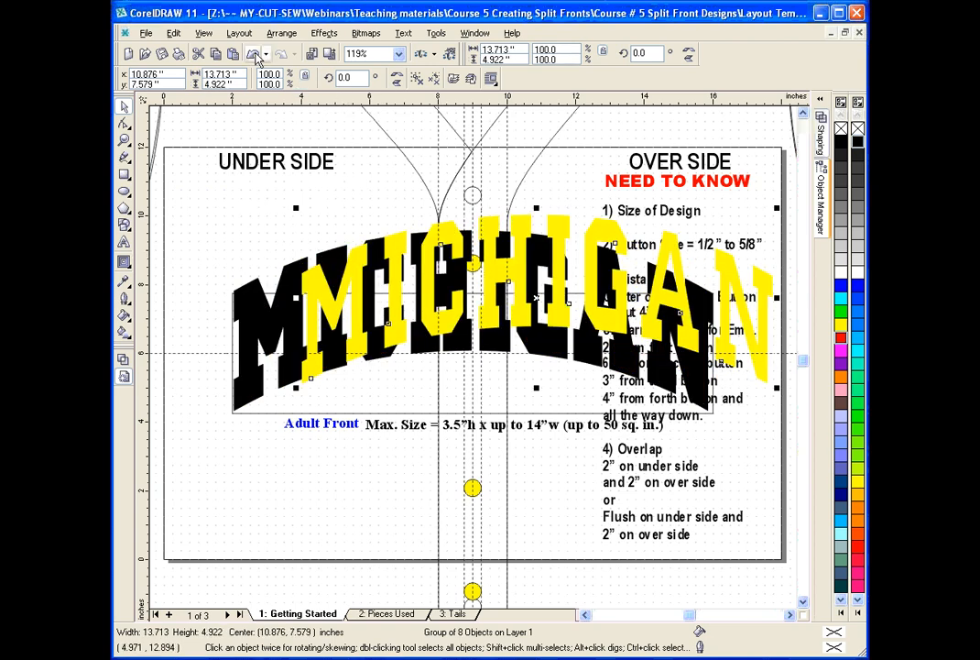
pyautogui.hotkey('ctrl', 'z')
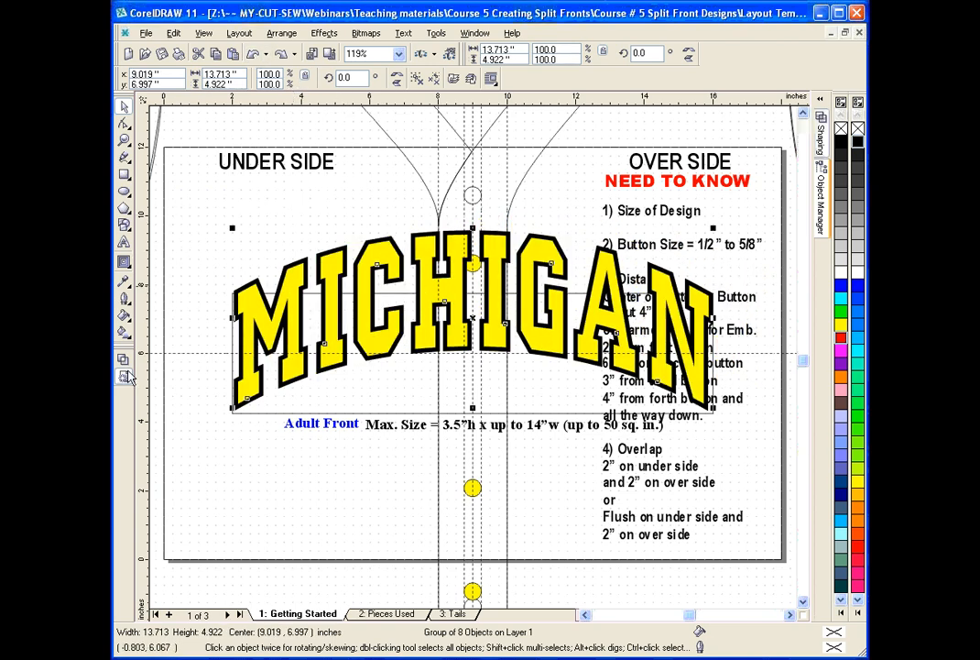
# Examine the inner and outer MICHIGAN outlines in wireframe view, and return to the filled view.
pyautogui.click(123, 361)
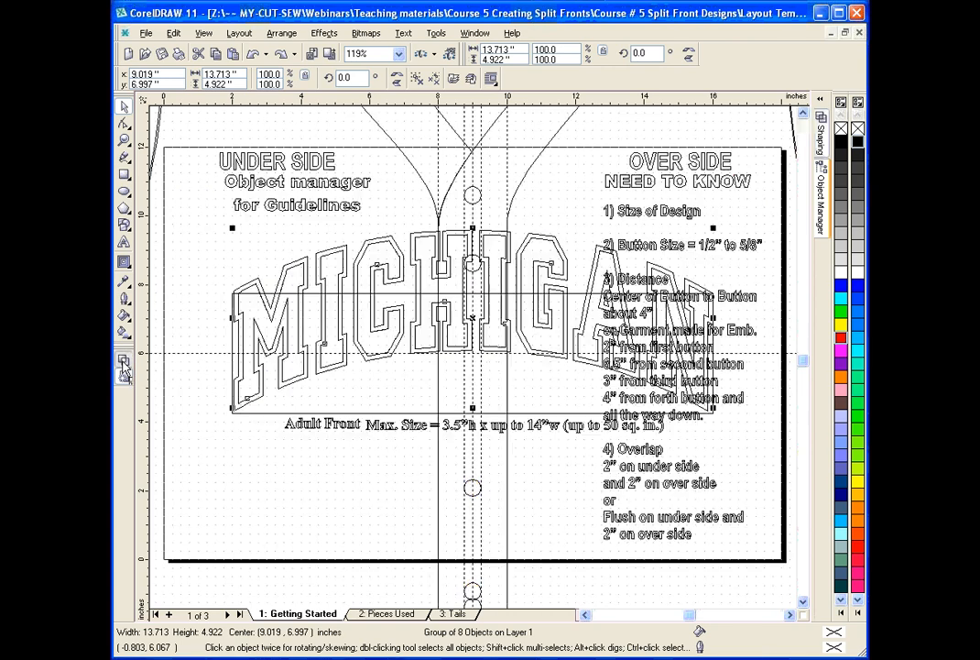
pyautogui.click(373, 243)
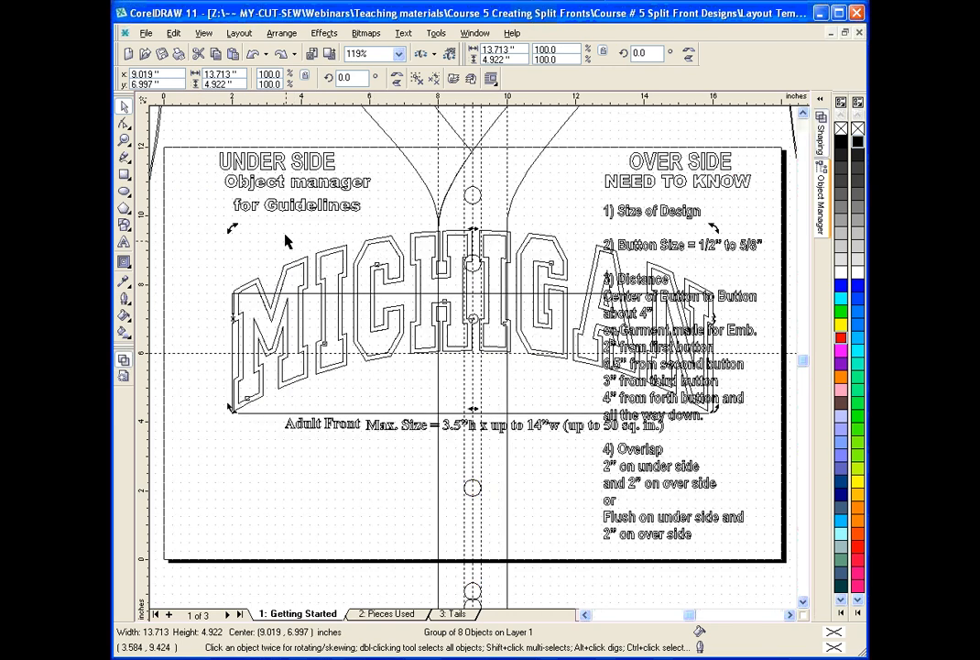
pyautogui.click(123, 376)
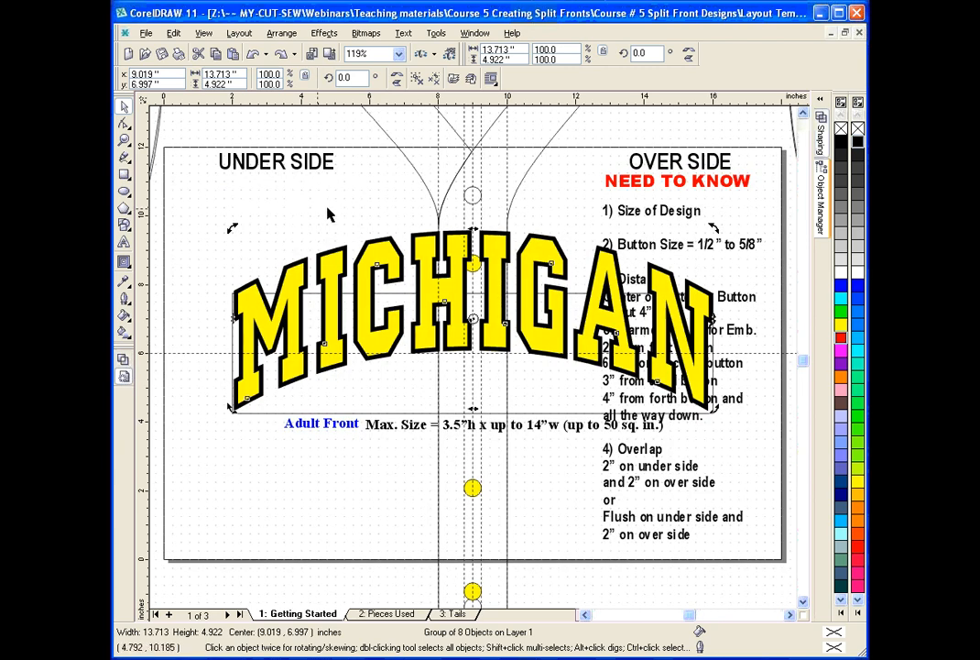
# Recolor the black outer MICHIGAN lettering to Deep Navy Blue.
pyautogui.click(125, 109)
pyautogui.click(245, 134)
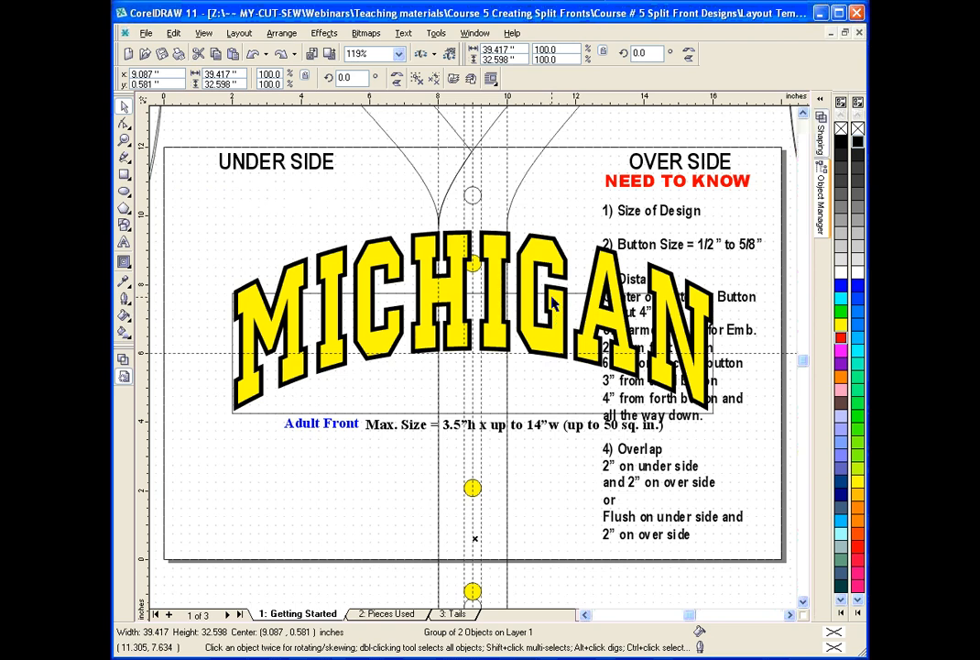
pyautogui.click(539, 241)
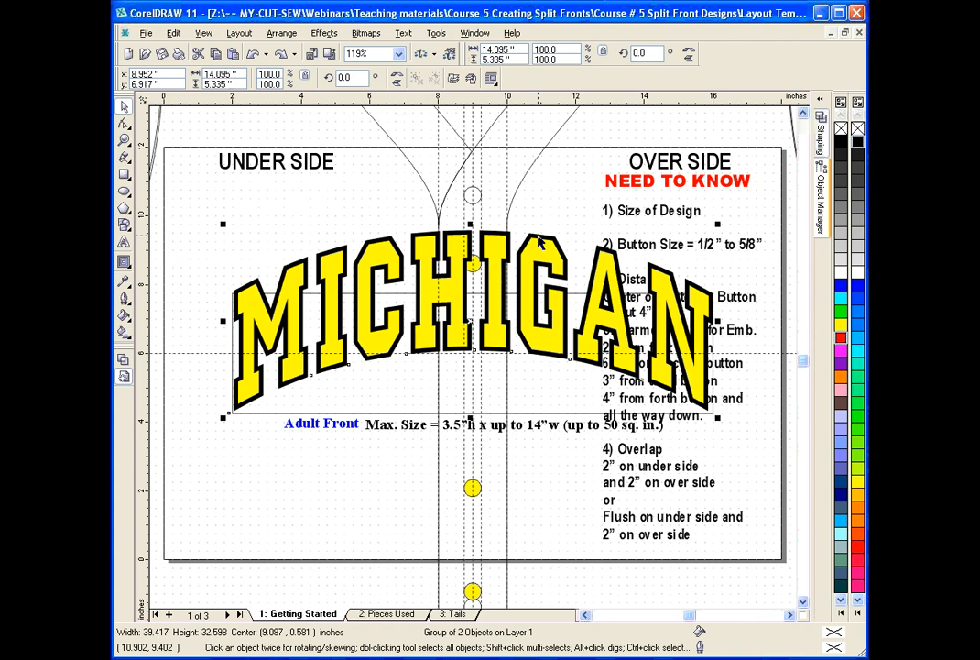
pyautogui.keyDown('ctrl'); pyautogui.click(538, 241); pyautogui.keyUp('ctrl')
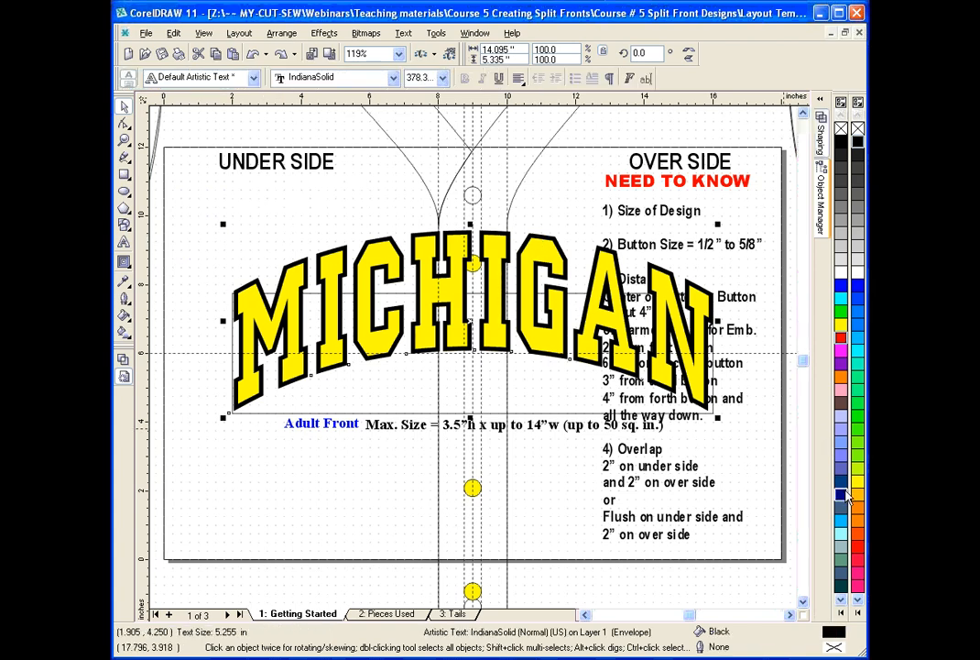
pyautogui.rightClick(842, 495)
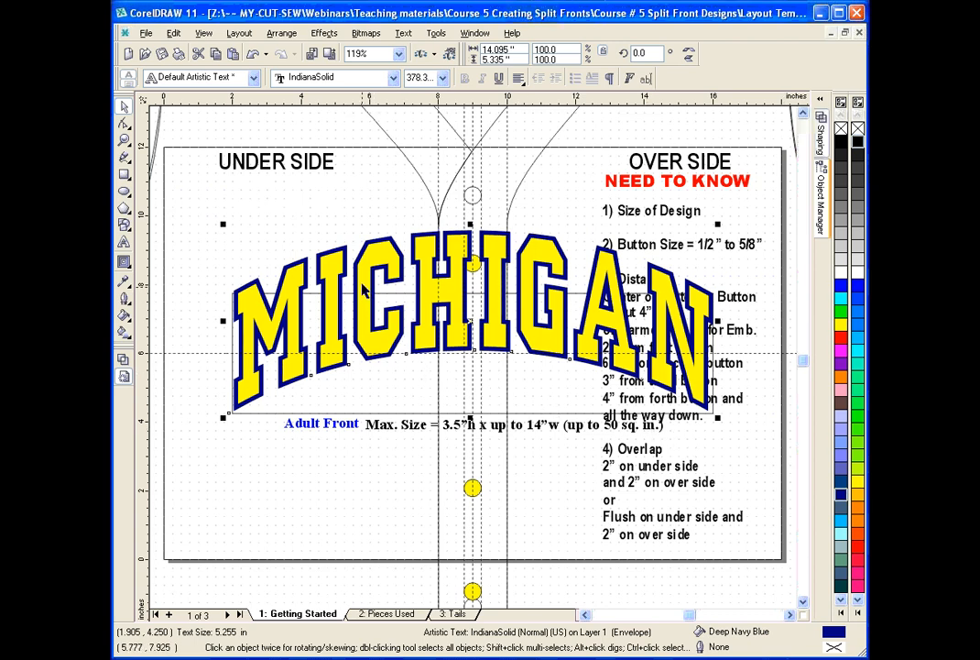
# Select the yellow inner and navy outer lettering together and move them straight down about 2 inches.
pyautogui.keyDown('shift'); pyautogui.click(383, 259); pyautogui.keyUp('shift')
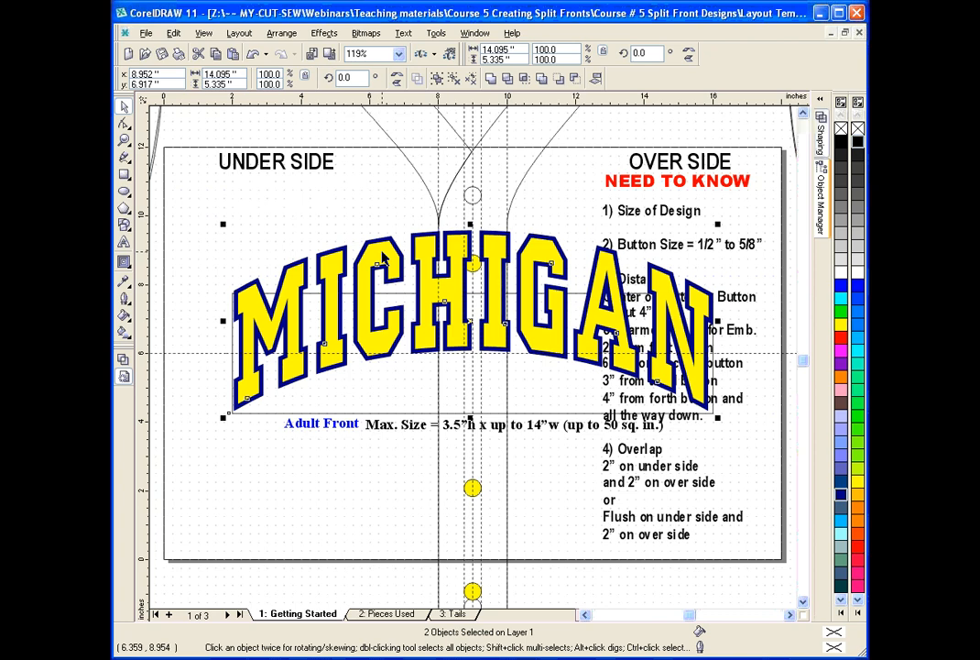
pyautogui.moveTo(383, 259); pyautogui.dragTo(383, 317)
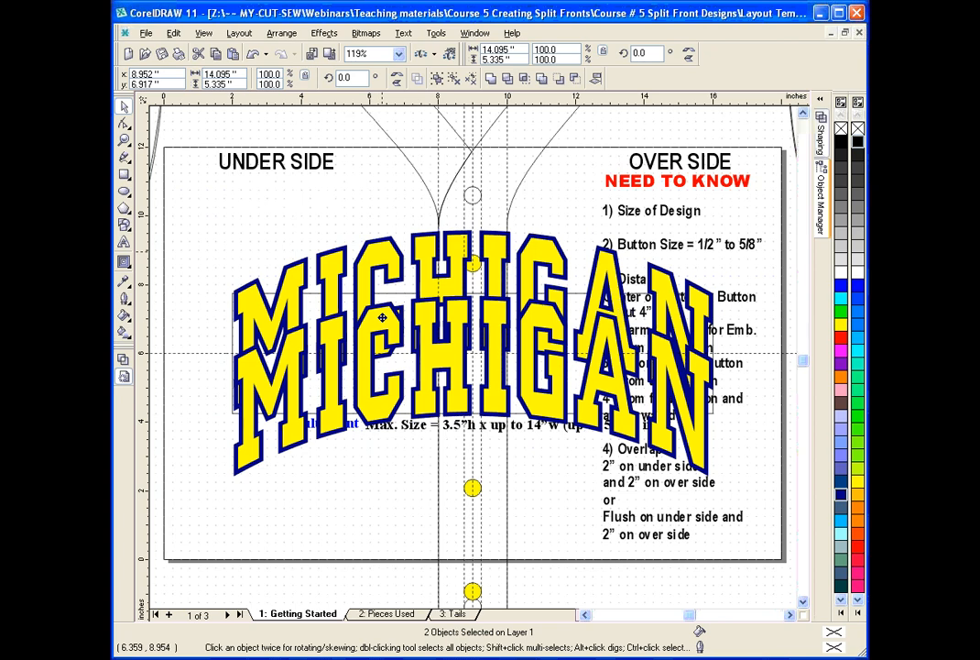
pyautogui.moveTo(383, 317); pyautogui.dragTo(383, 322)
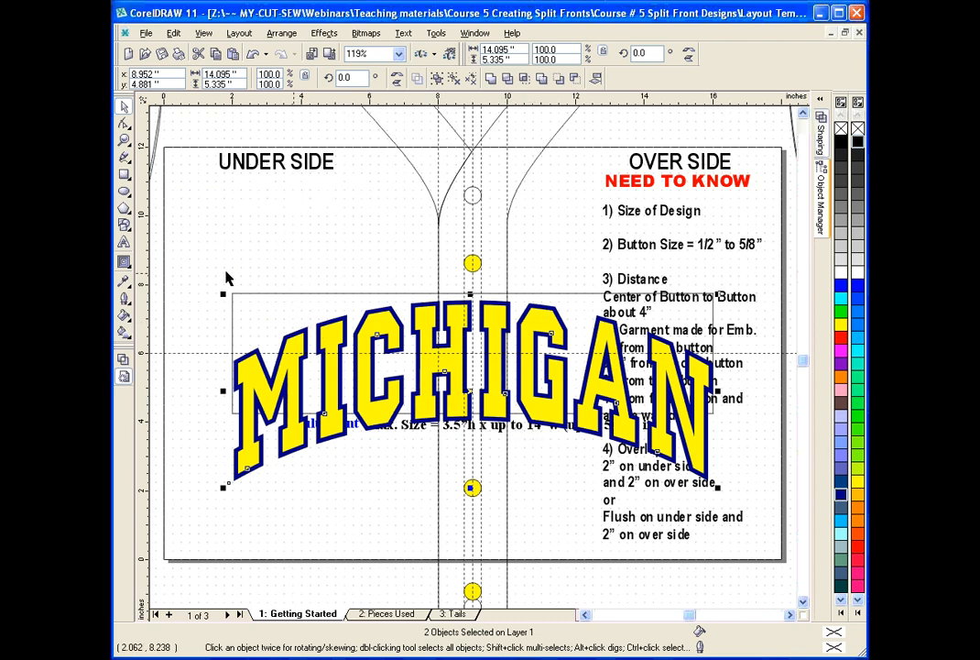
# Fill the full jersey template with light gray.
pyautogui.click(124, 140)
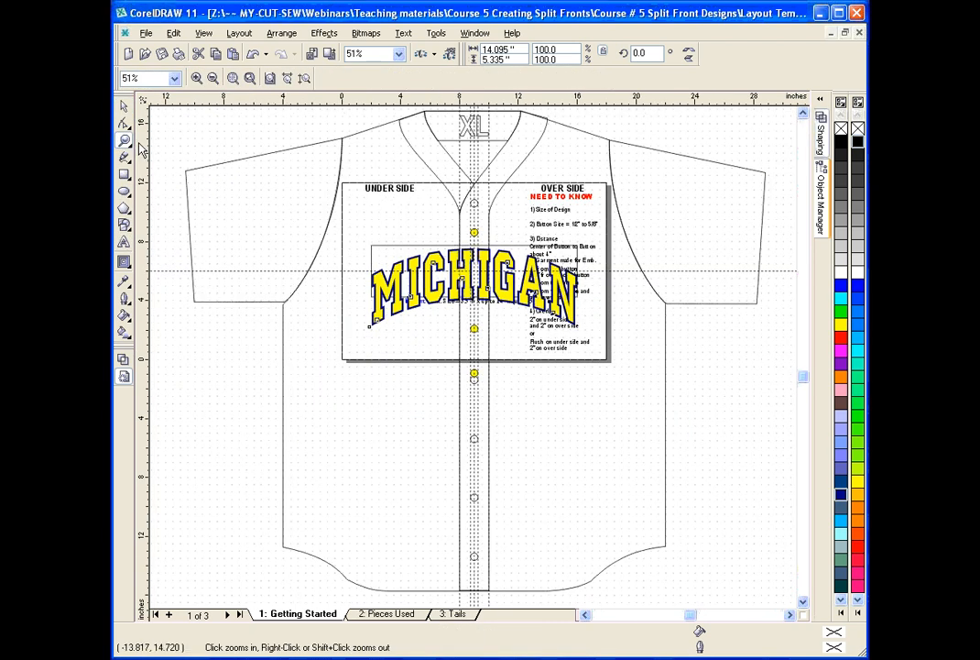
pyautogui.click(125, 107)
pyautogui.click(681, 185)
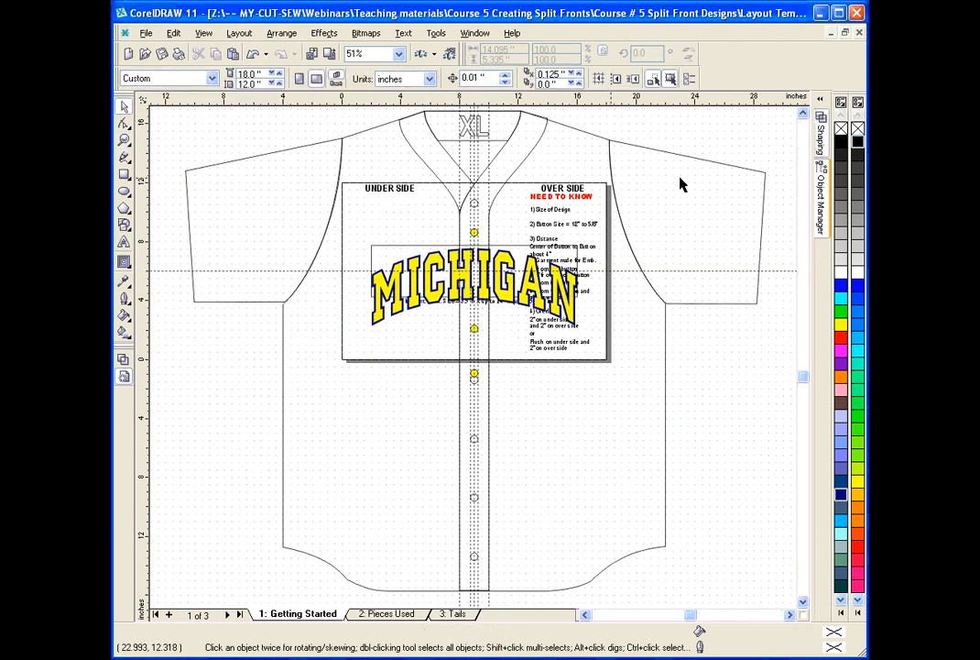
pyautogui.click(659, 152)
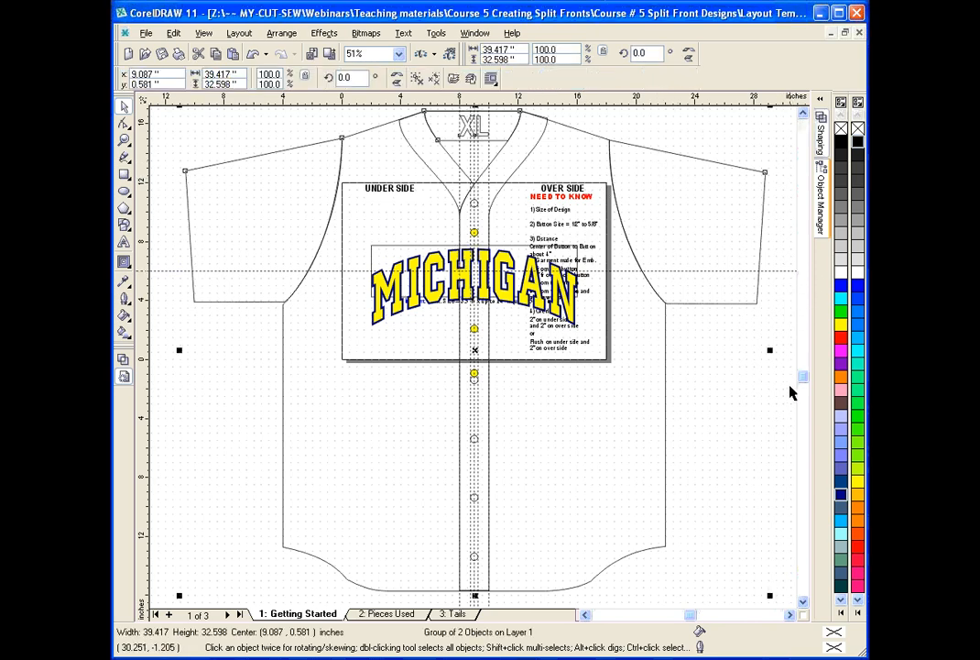
pyautogui.click(858, 250)
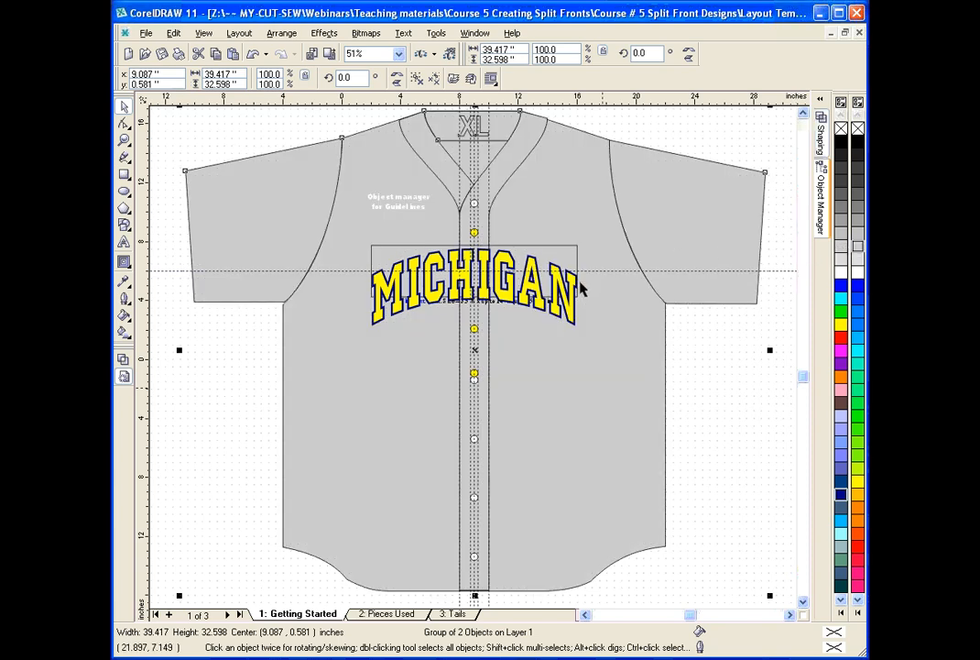
# Delete the white "Object manager for Guidelines" note and send the adult front guideline box behind the jersey.
pyautogui.click(398, 211)
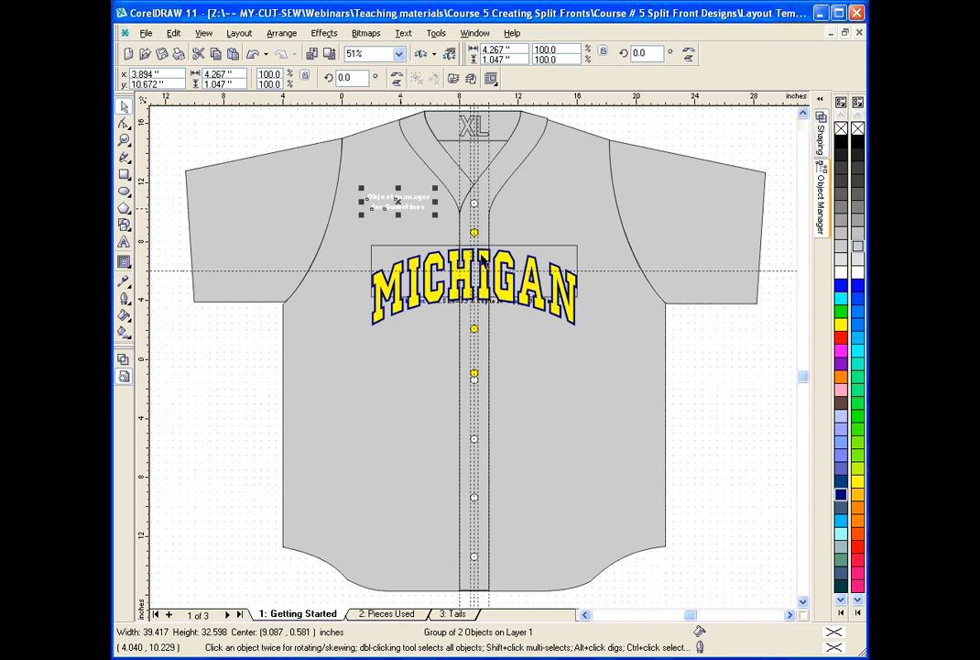
pyautogui.press('Delete')
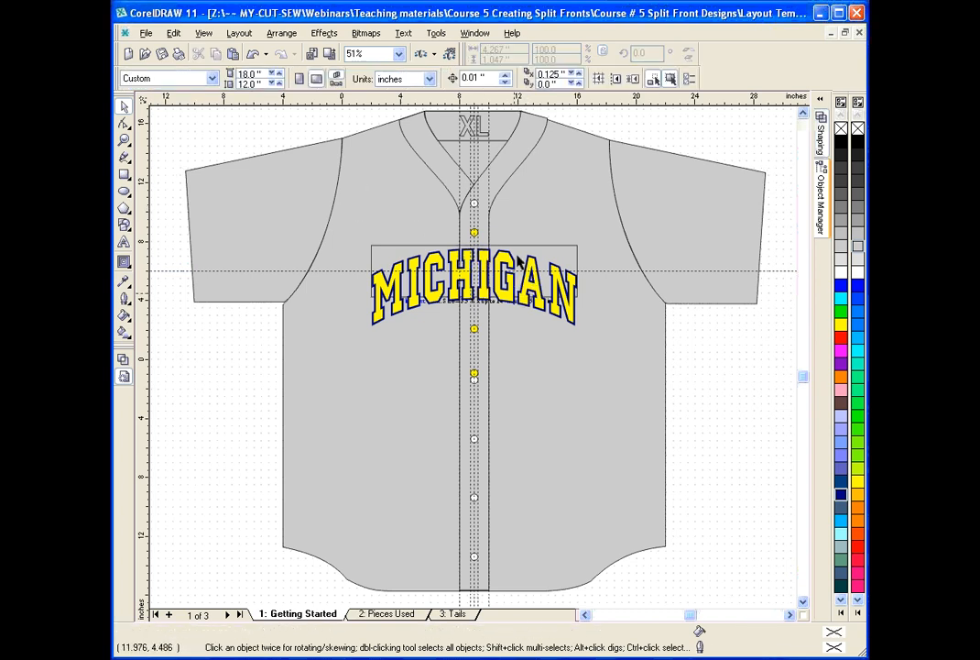
pyautogui.click(522, 249)
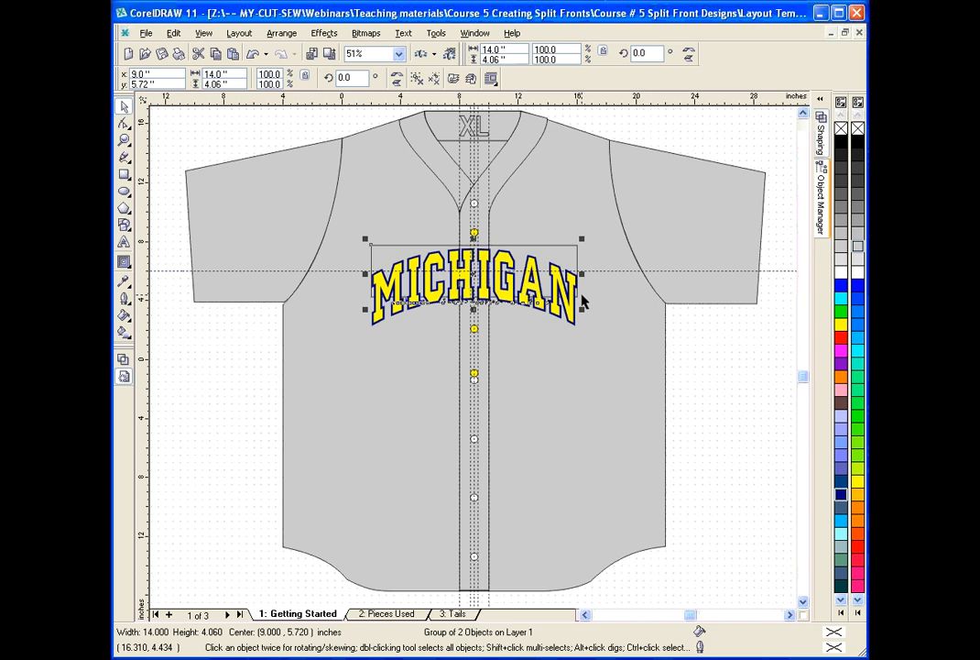
pyautogui.hotkey('shift', 'pagedown')
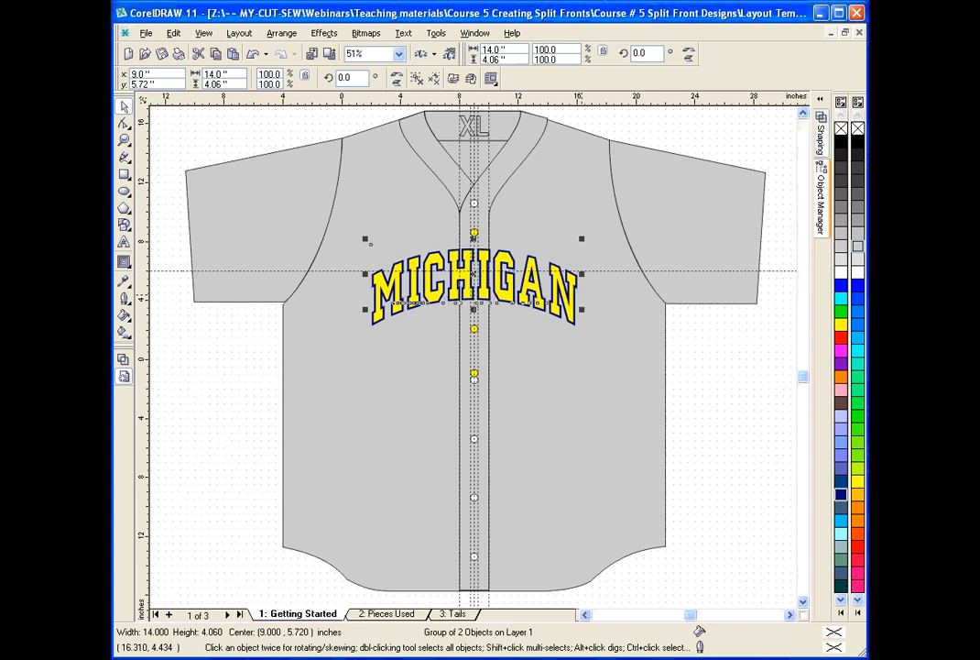
pyautogui.click(280, 373)
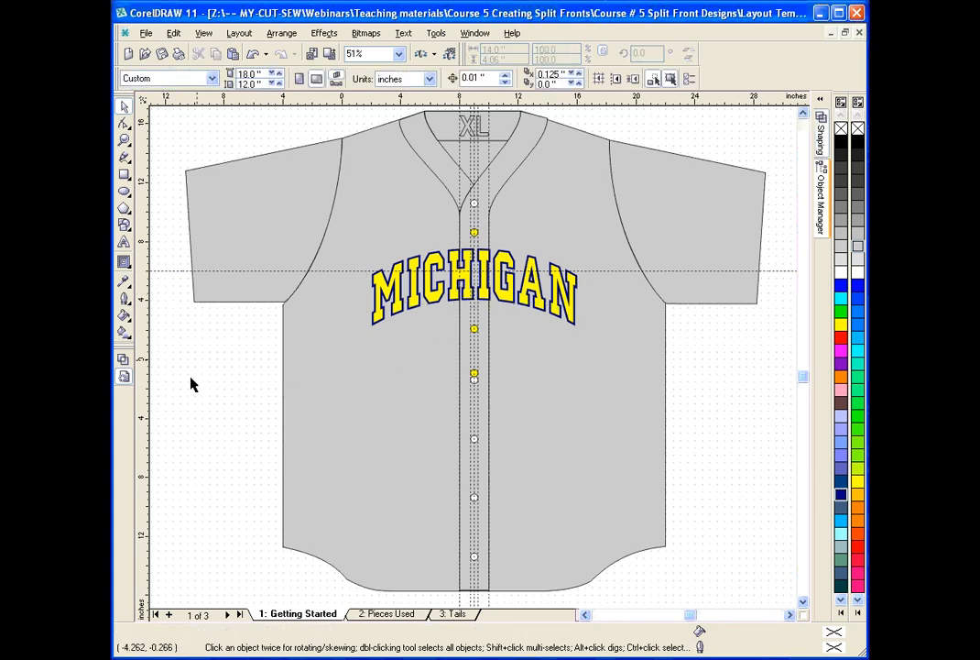
# Examine the jersey layout in wireframe, and return to the filled view focused on the MICHIGAN lettering.
pyautogui.click(124, 363)
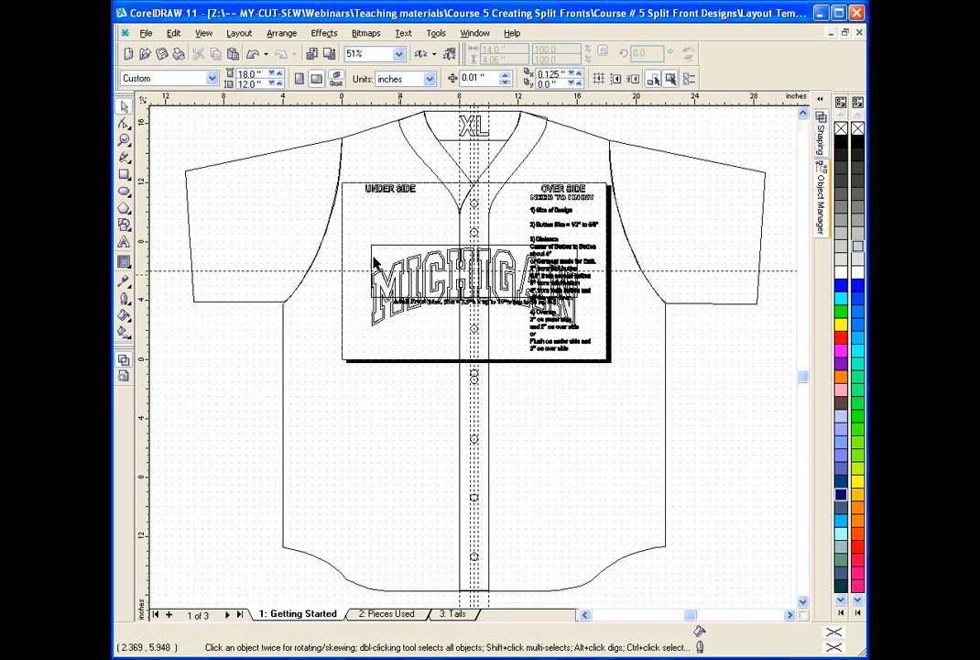
pyautogui.click(126, 377)
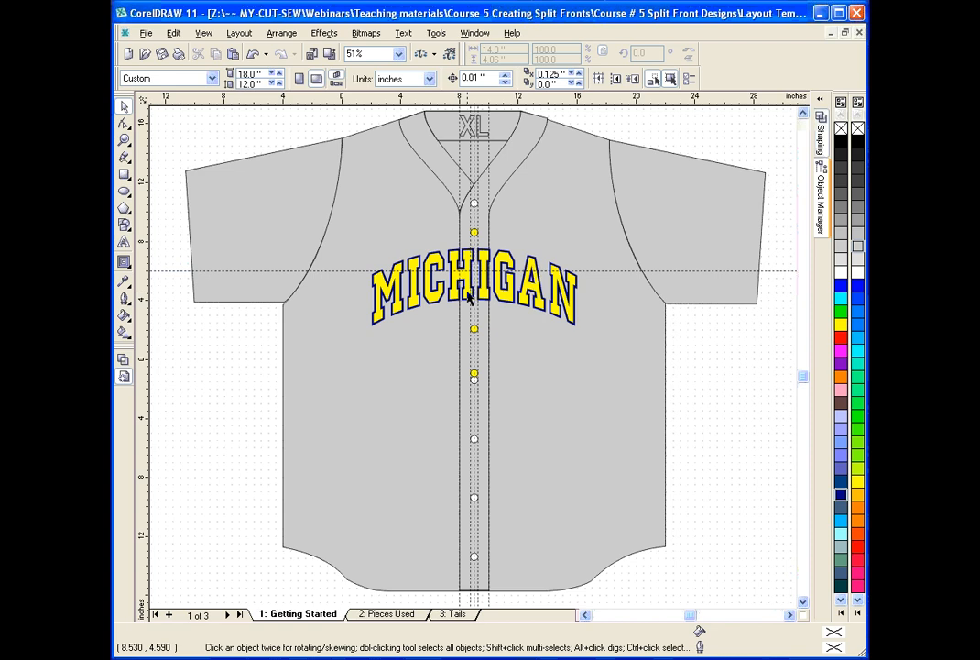
pyautogui.click(124, 140)
pyautogui.moveTo(356, 232); pyautogui.dragTo(591, 335)
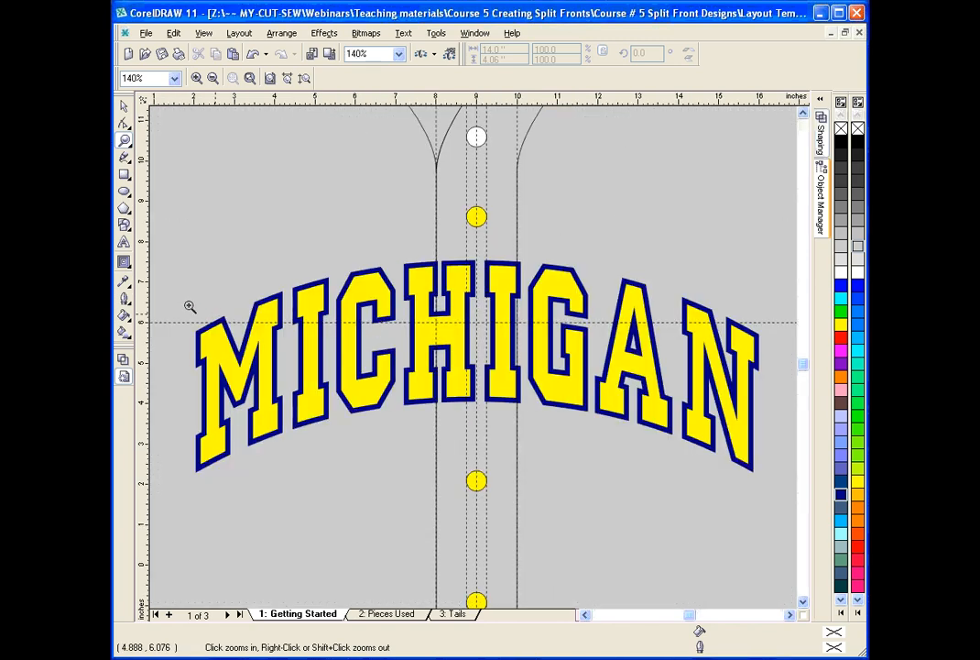
# Open the Shaping options and choose the Intersect operation.
pyautogui.press('space')
pyautogui.click(525, 212)
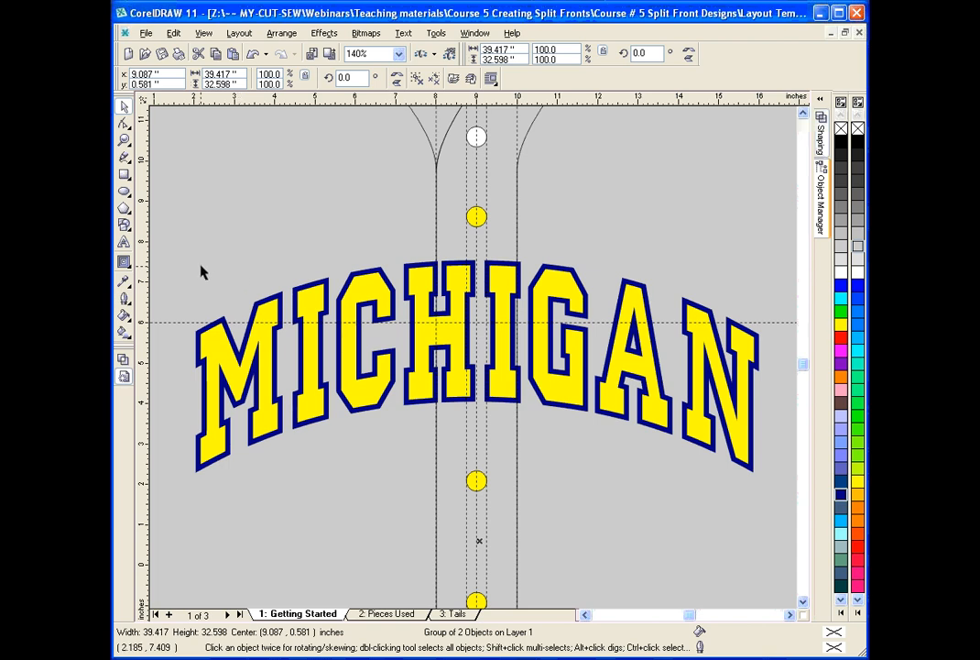
pyautogui.click(820, 141)
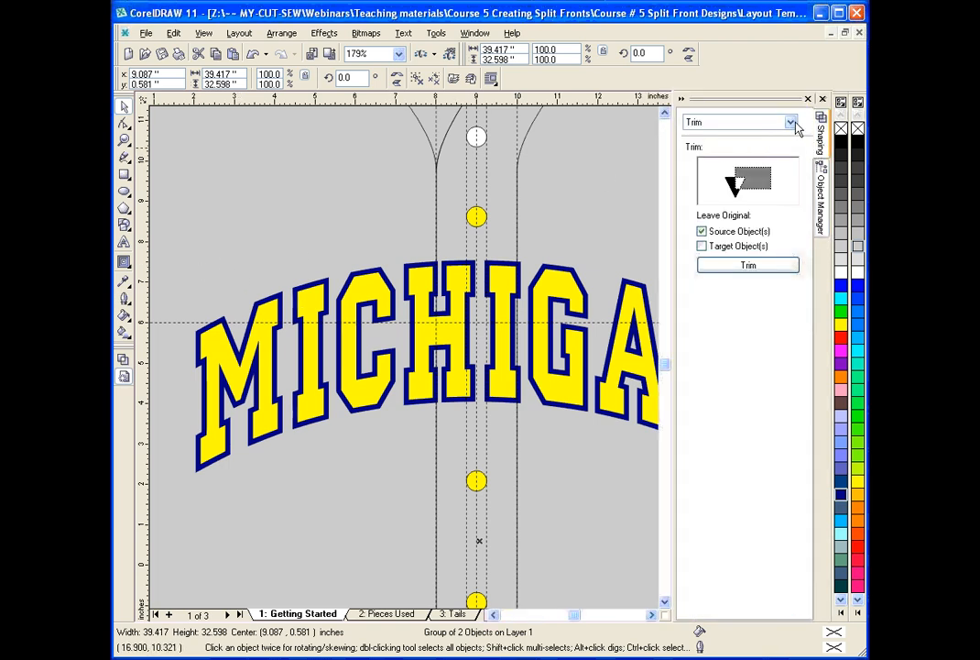
pyautogui.click(791, 122)
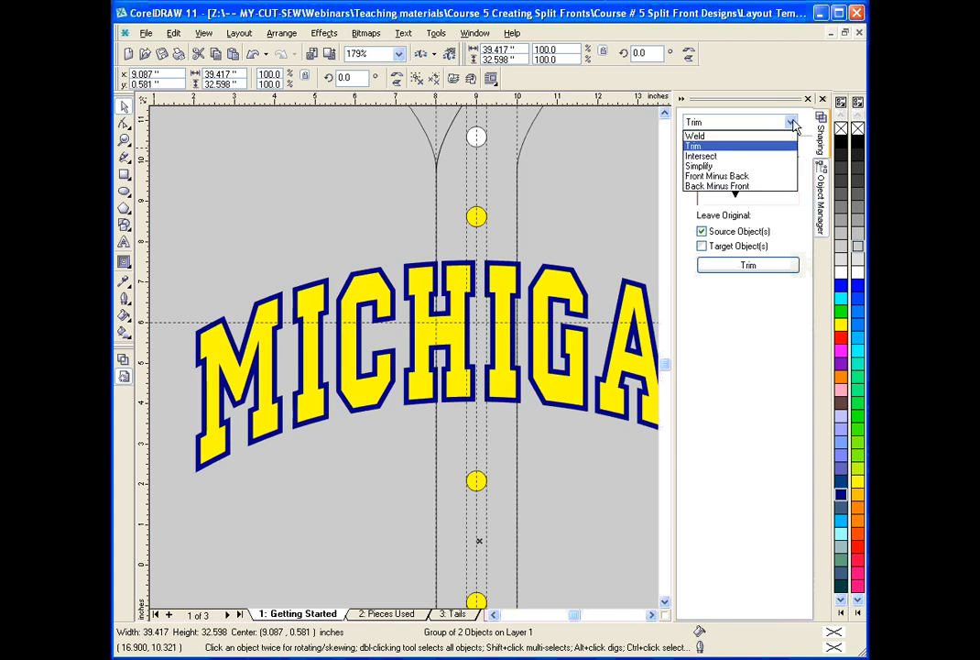
pyautogui.click(719, 157)
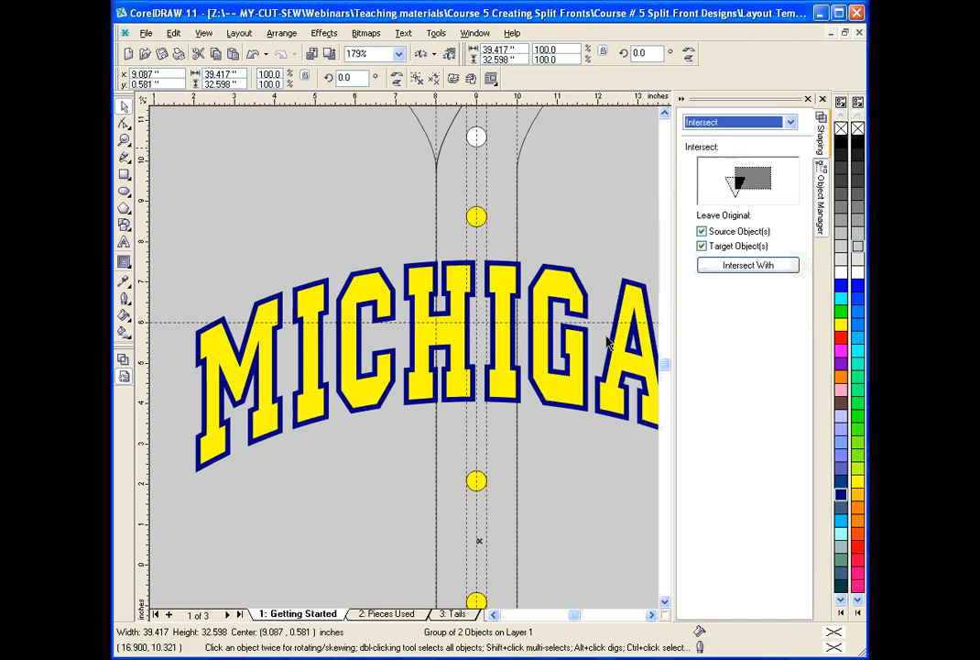
# Draw a rectangle about 8.27 by 5.69 inches from the placket's 8-inch guideline past the final N, enclosing the over-side lettering.
pyautogui.press('z')
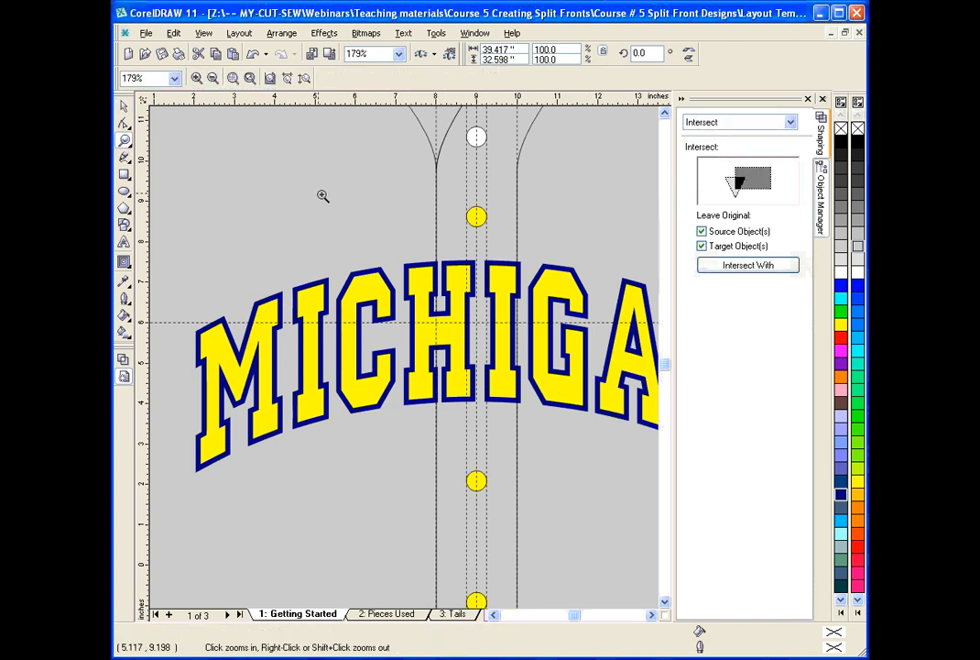
pyautogui.rightClick(339, 202)
pyautogui.moveTo(370, 245); pyautogui.dragTo(587, 334)
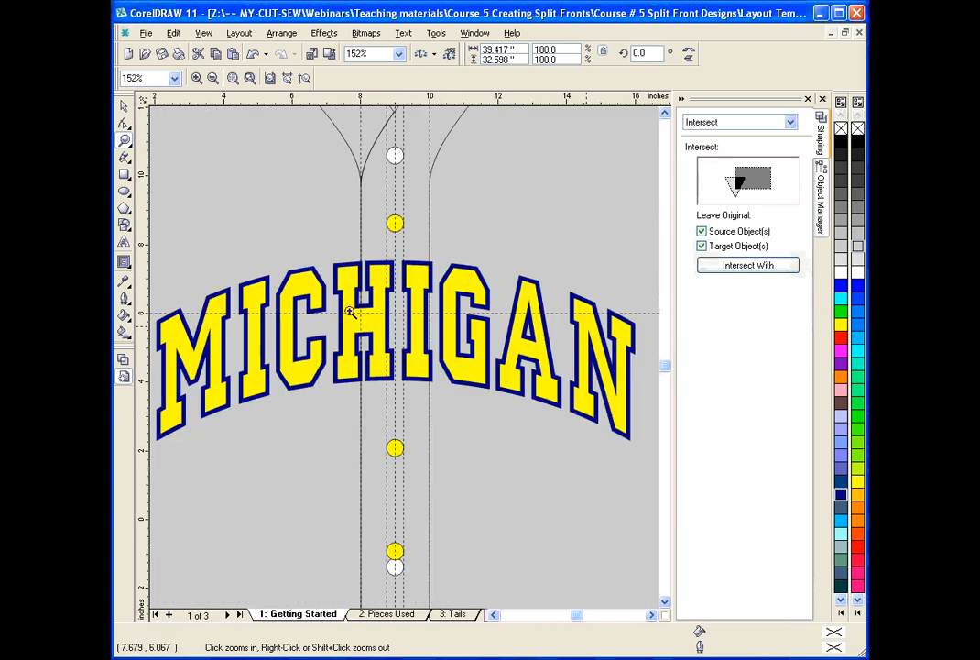
pyautogui.press('space')
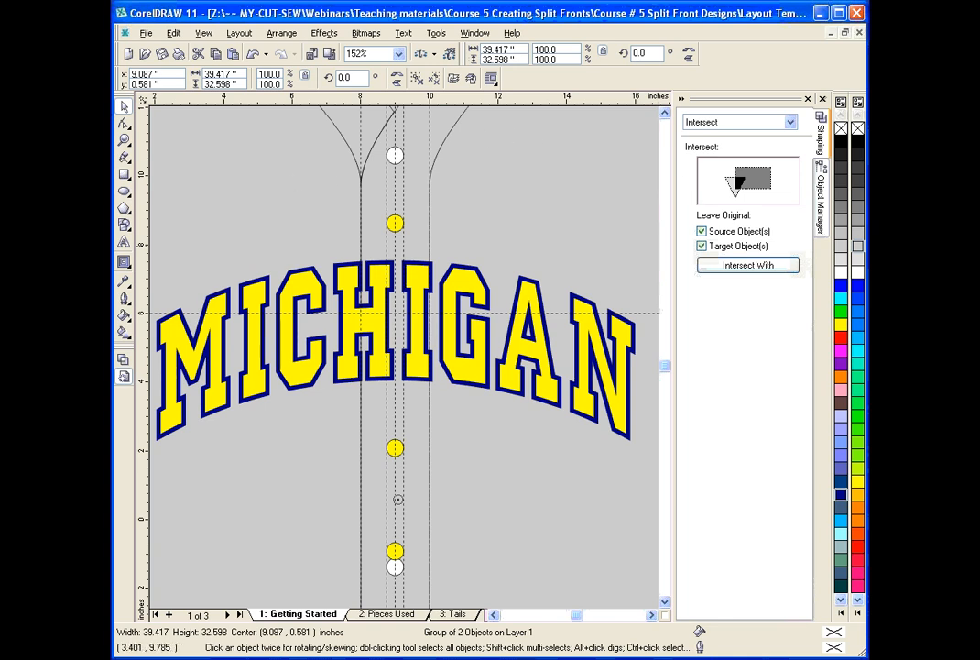
pyautogui.click(124, 176)
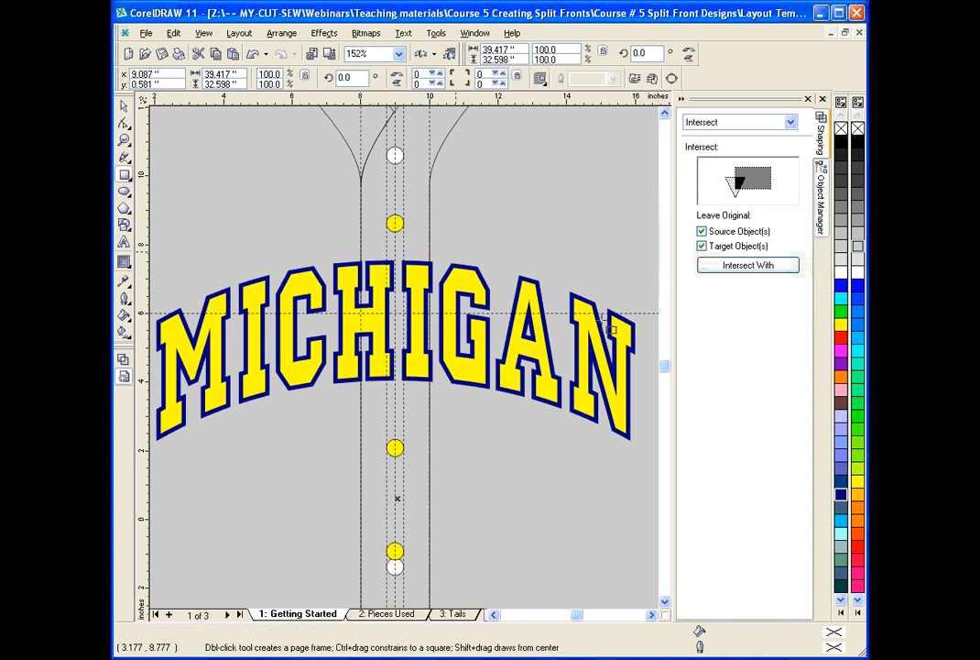
pyautogui.moveTo(646, 261); pyautogui.dragTo(359, 448)
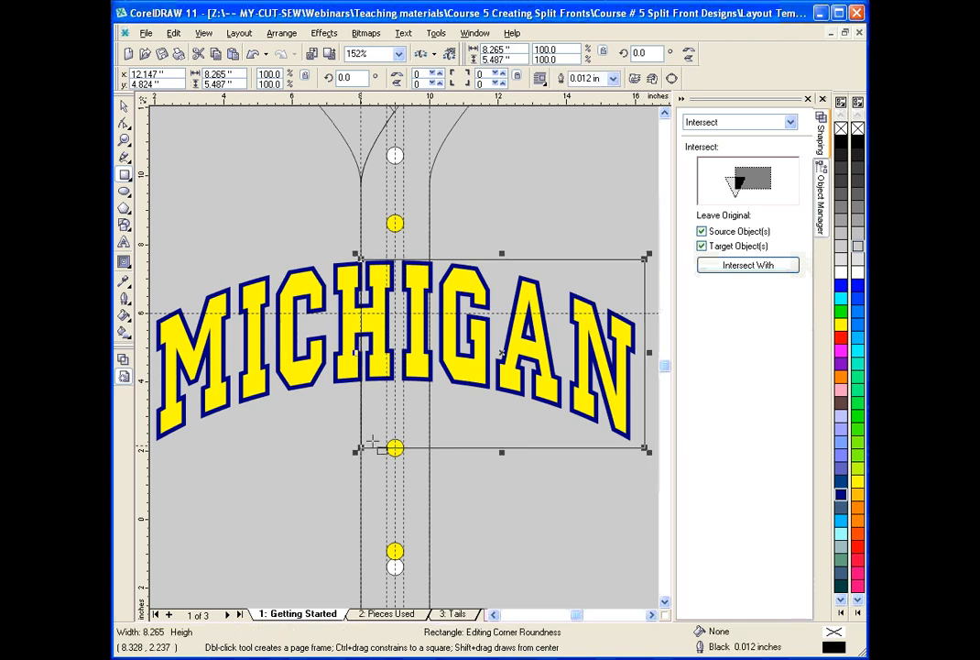
pyautogui.moveTo(499, 252); pyautogui.dragTo(498, 246)
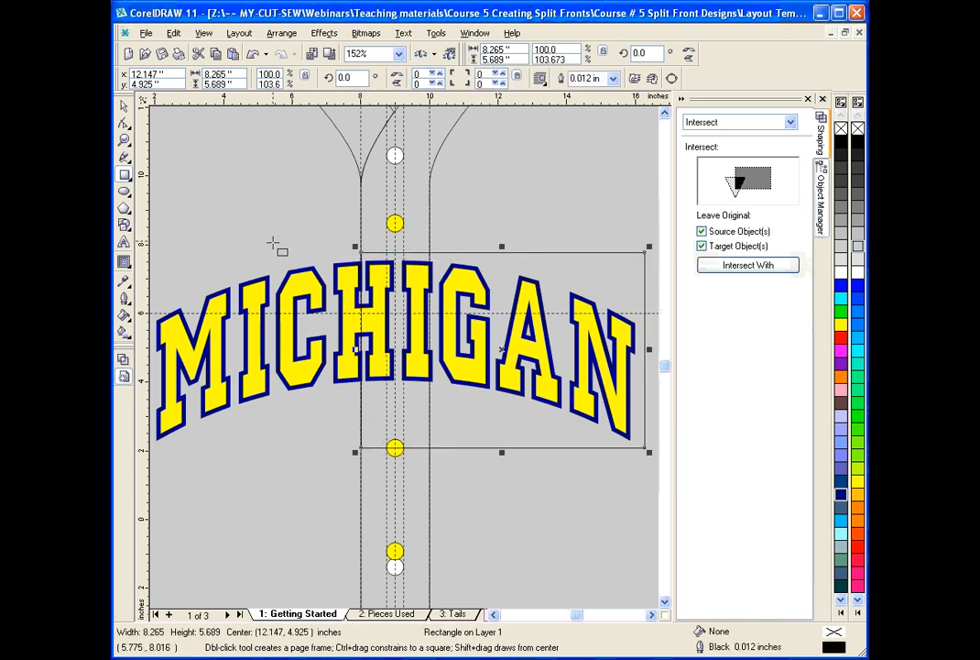
# Intersect the over-side rectangle with the navy outer lettering, keeping the source and target objects.
pyautogui.click(125, 109)
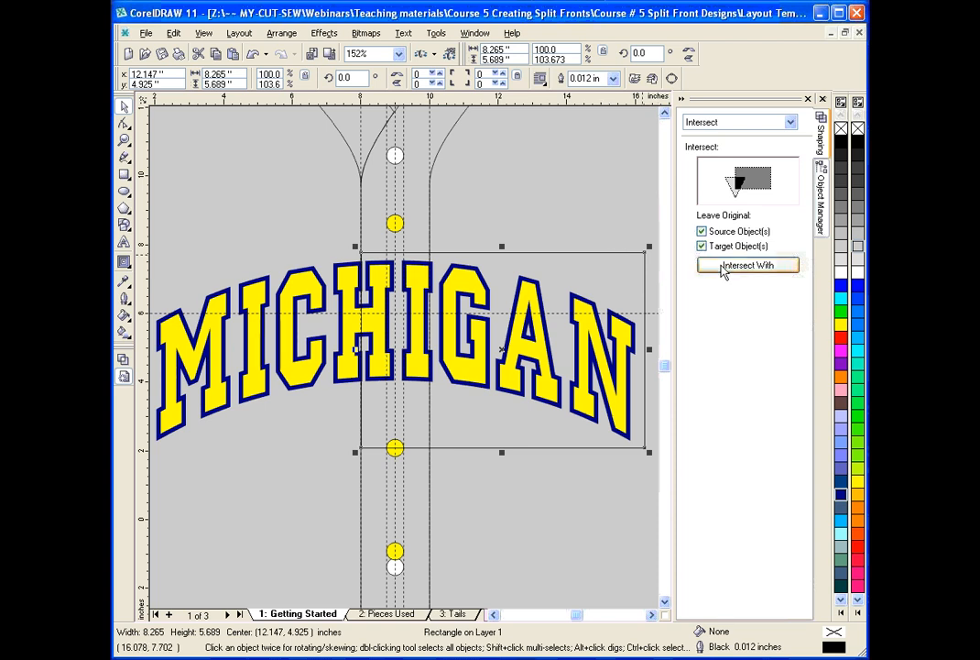
pyautogui.click(724, 266)
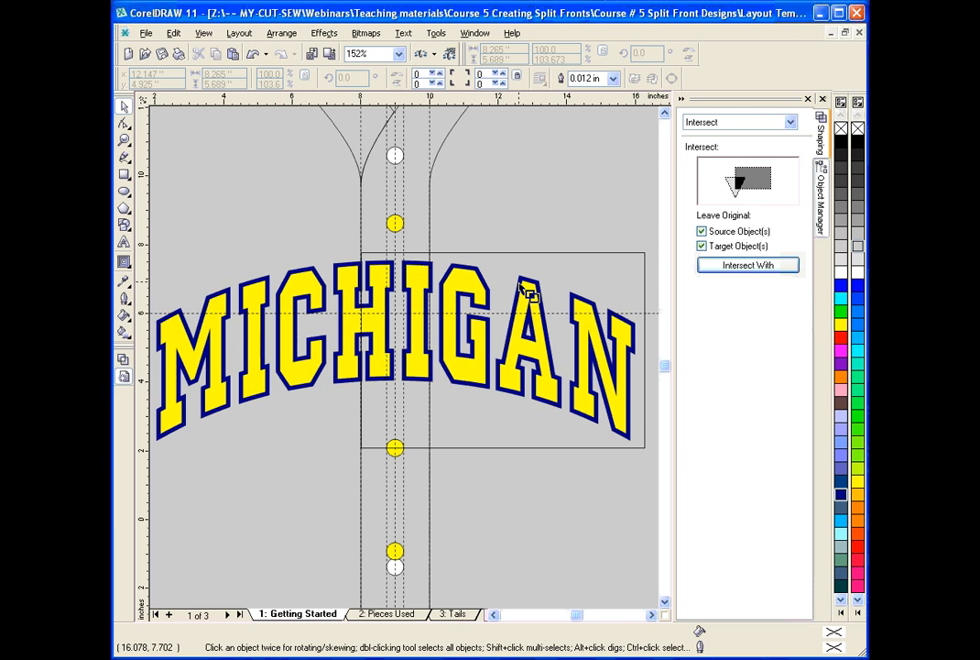
pyautogui.click(530, 293)
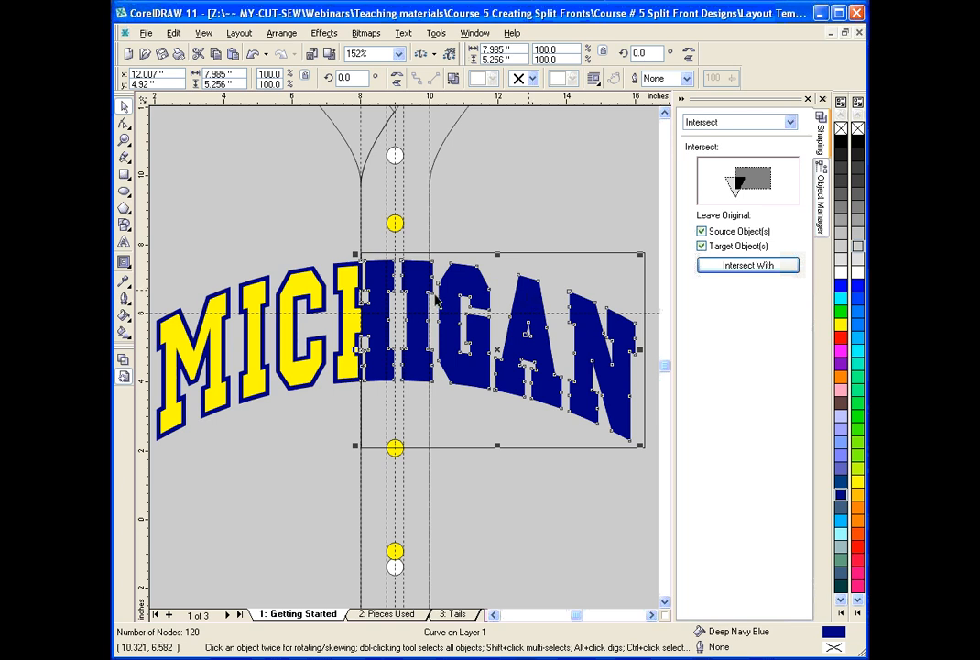
# Try moving the original navy lettering away from the intersected piece, and undo the move.
pyautogui.click(125, 108)
pyautogui.click(363, 322)
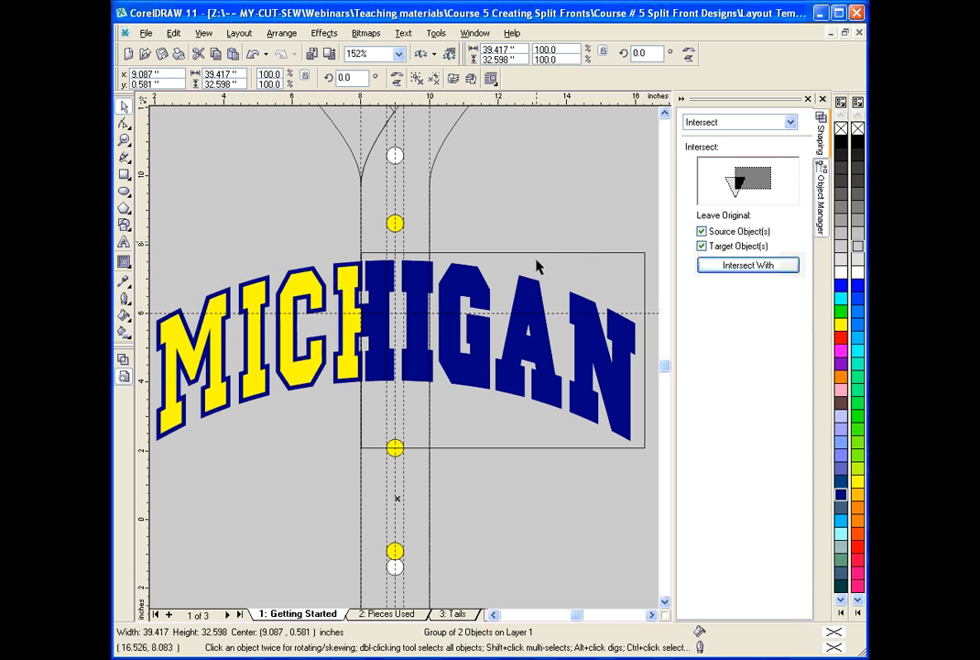
pyautogui.click(337, 277)
pyautogui.moveTo(335, 270); pyautogui.dragTo(278, 136)
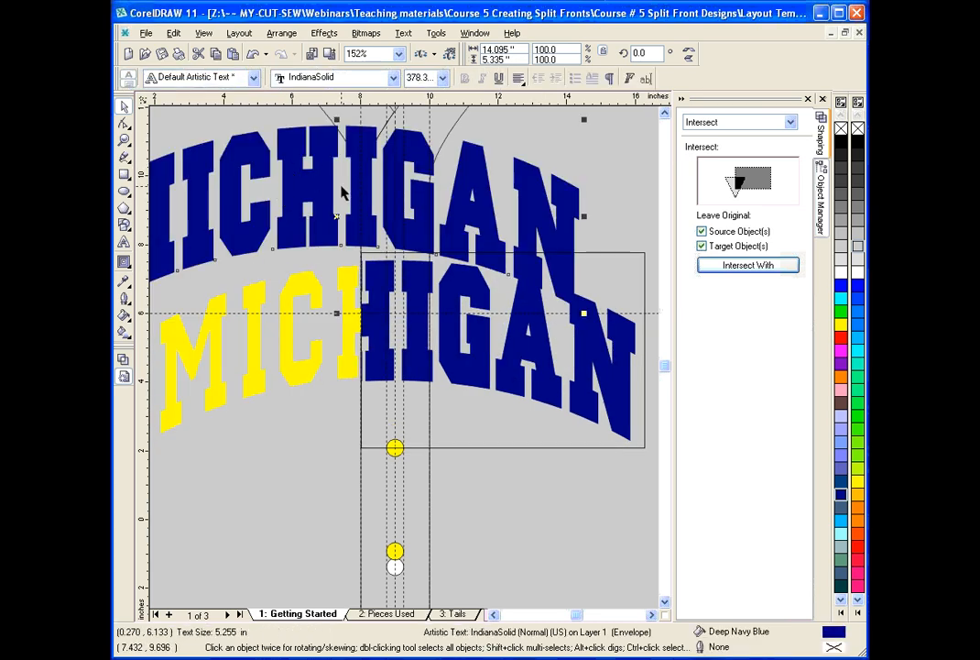
pyautogui.click(252, 53)
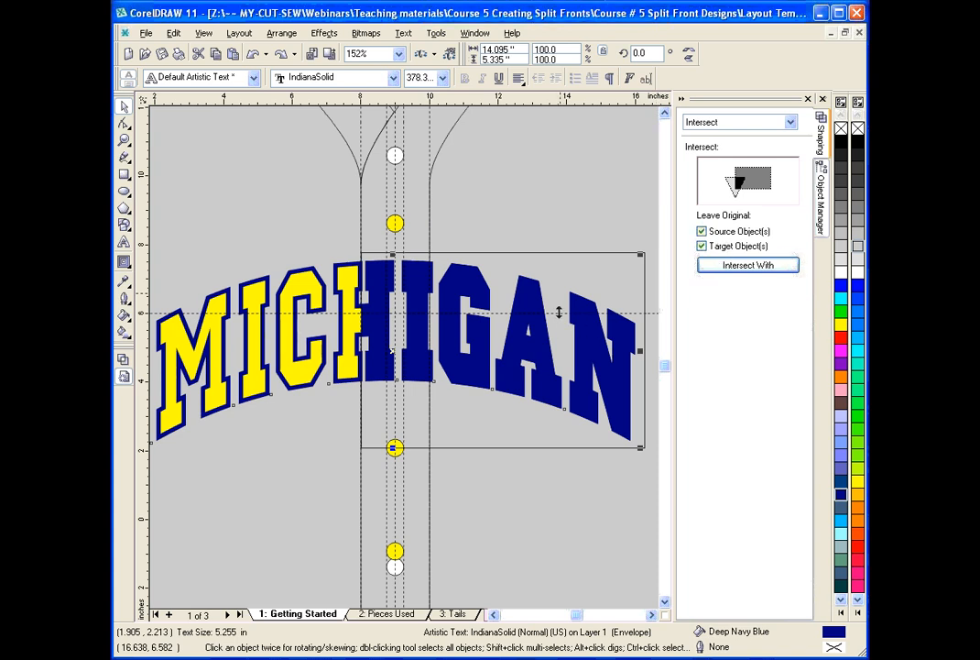
# Intersect the over-side rectangle with the yellow inner lettering, keeping source and target objects, and undo a trial move of the resulting piece.
pyautogui.click(739, 267)
pyautogui.click(596, 260)
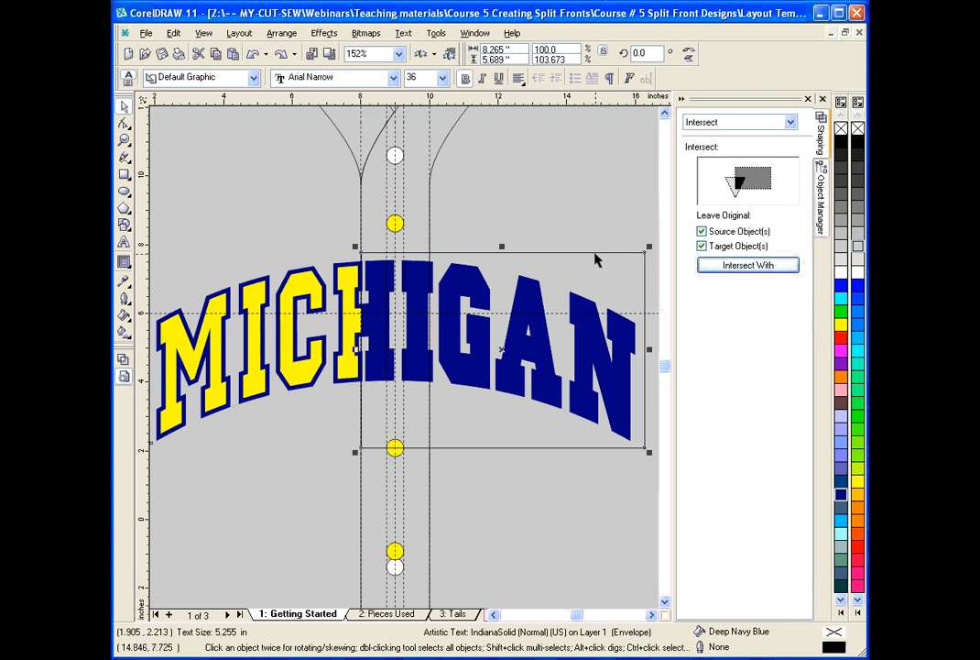
pyautogui.click(768, 269)
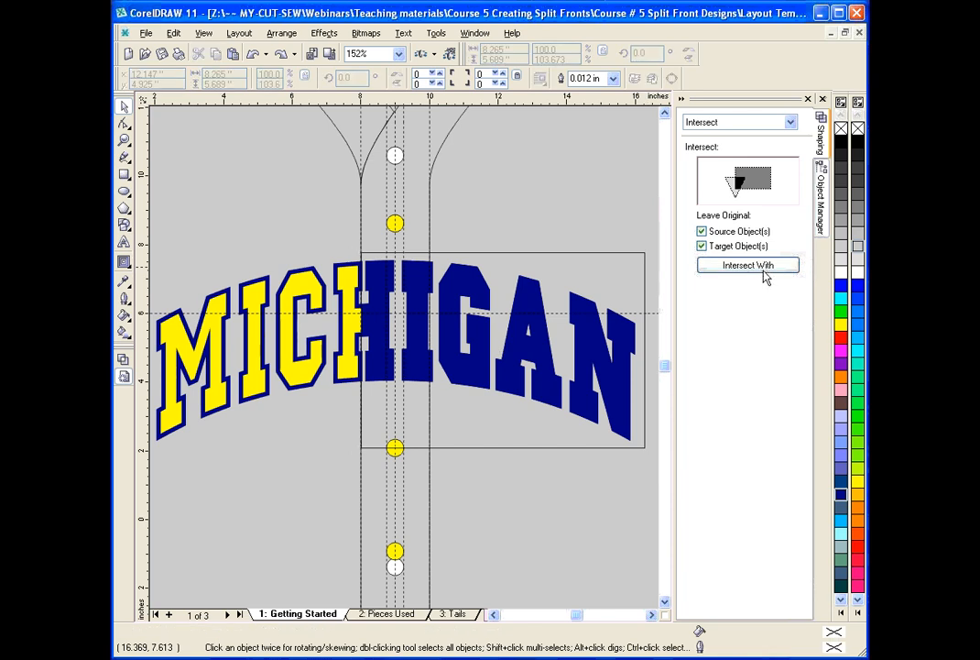
pyautogui.click(357, 332)
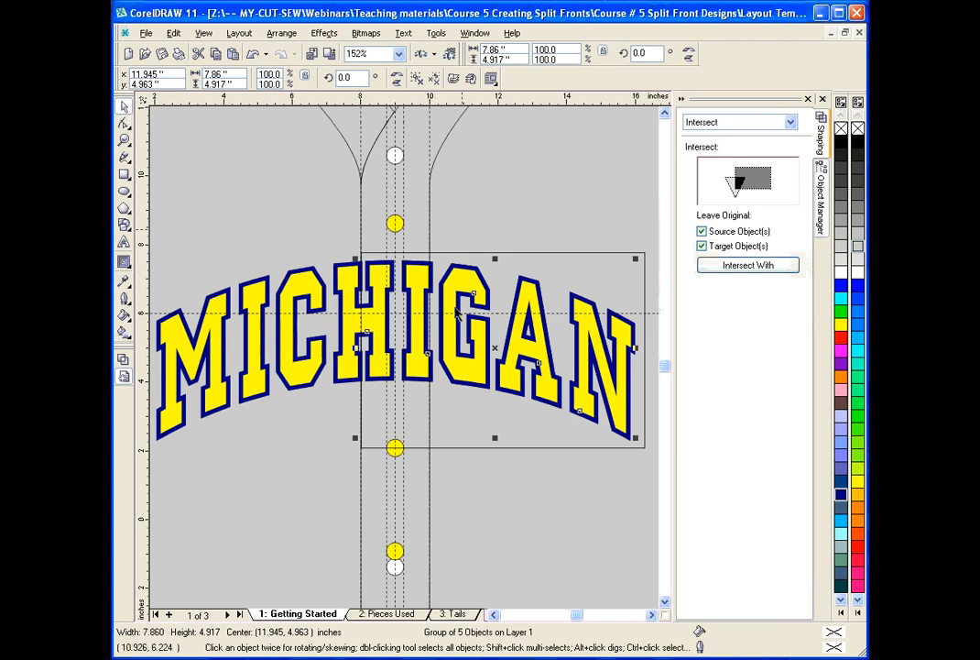
pyautogui.moveTo(448, 316); pyautogui.dragTo(503, 213)
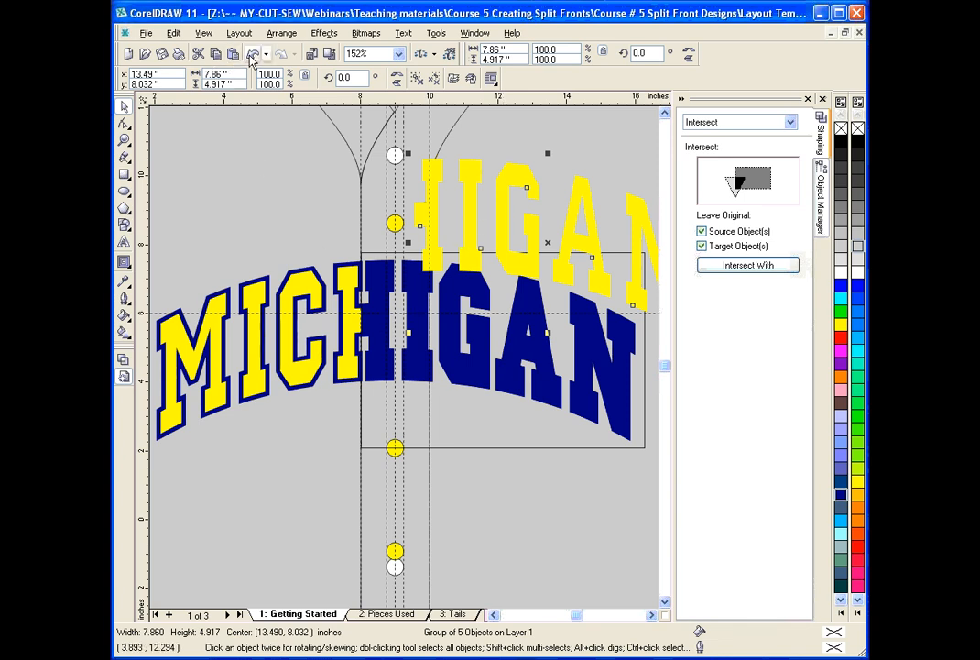
pyautogui.click(253, 55)
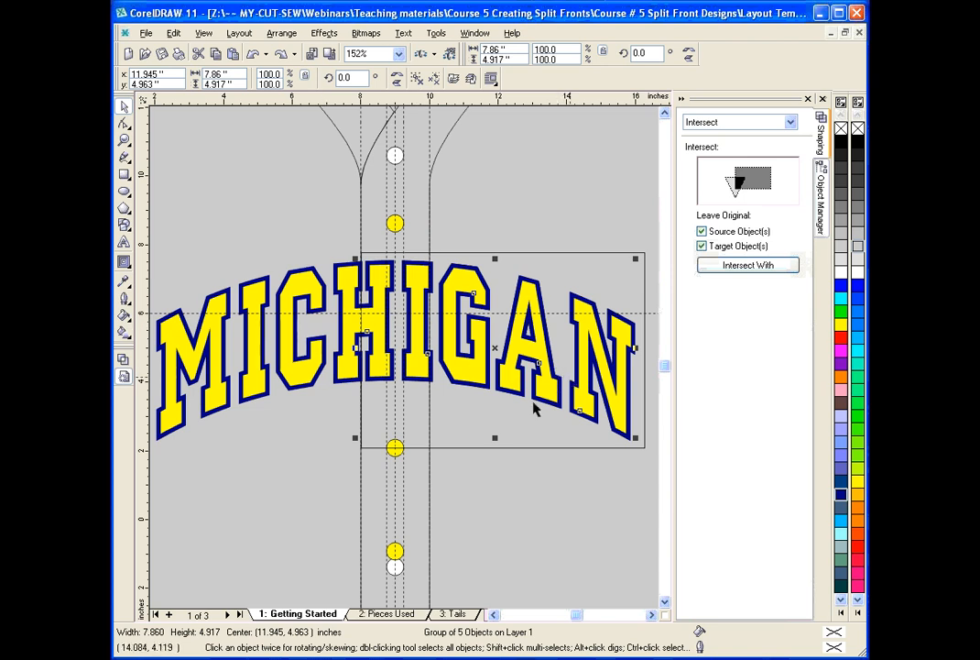
# Widen the over-side rectangle past the M to about 14.4 inches, enclosing all of the lettering.
pyautogui.click(469, 448)
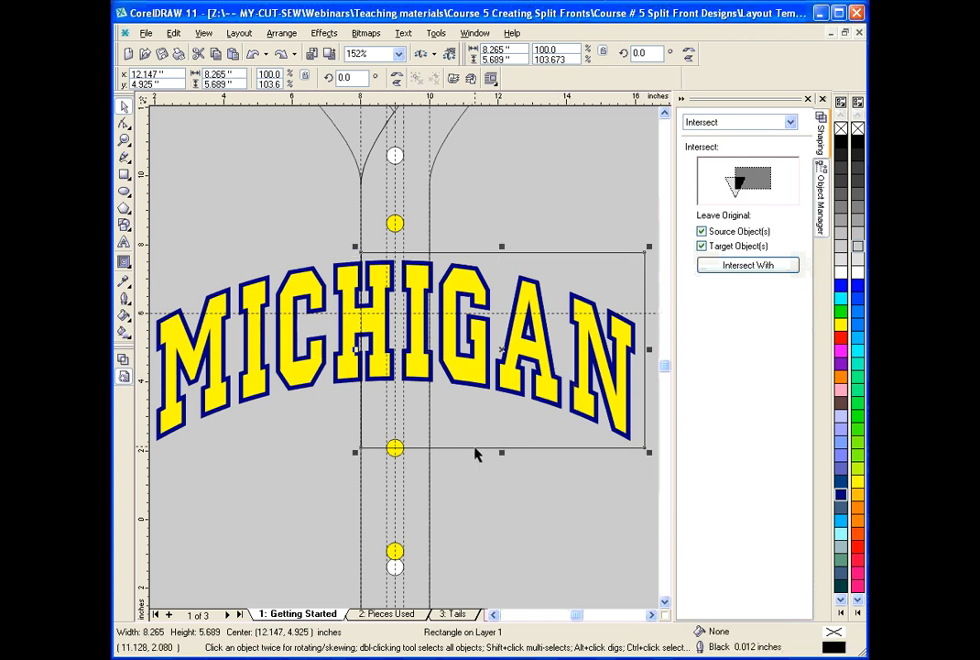
pyautogui.moveTo(355, 349); pyautogui.dragTo(146, 349)
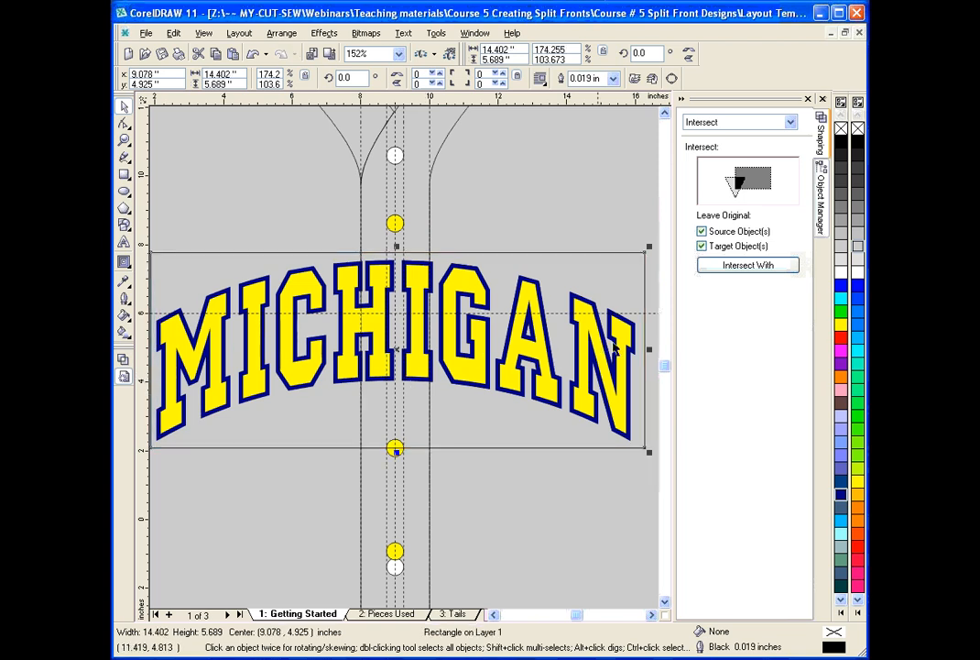
# Narrow the rectangle to about 6.2 inches wide, fine-tuning its inner edge to sit slightly past the 8-inch guideline on the under side.
pyautogui.moveTo(648, 349); pyautogui.dragTo(366, 341)
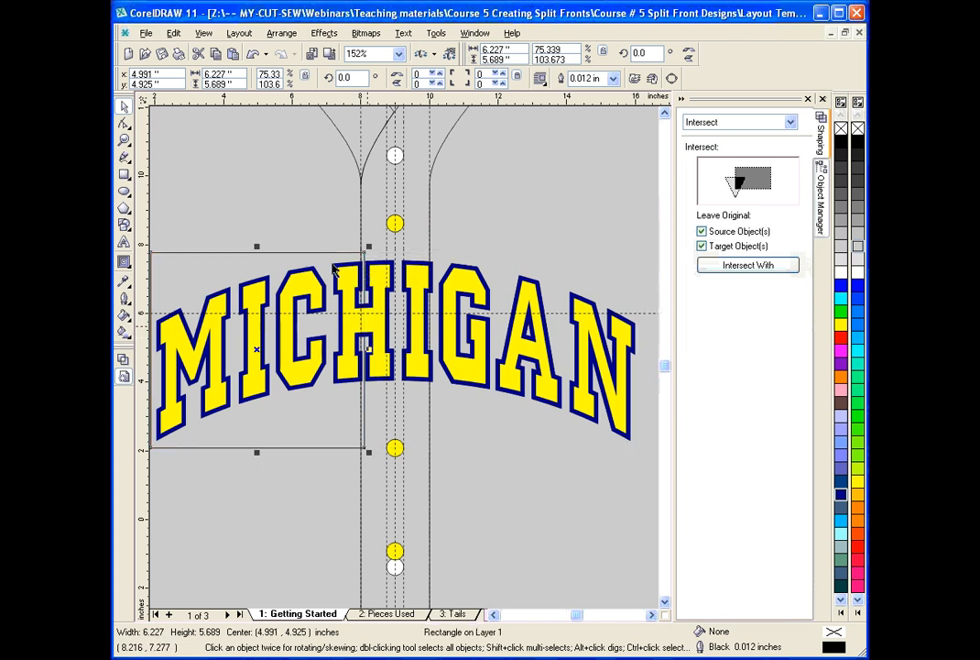
pyautogui.click(124, 139)
pyautogui.moveTo(335, 237); pyautogui.dragTo(404, 465)
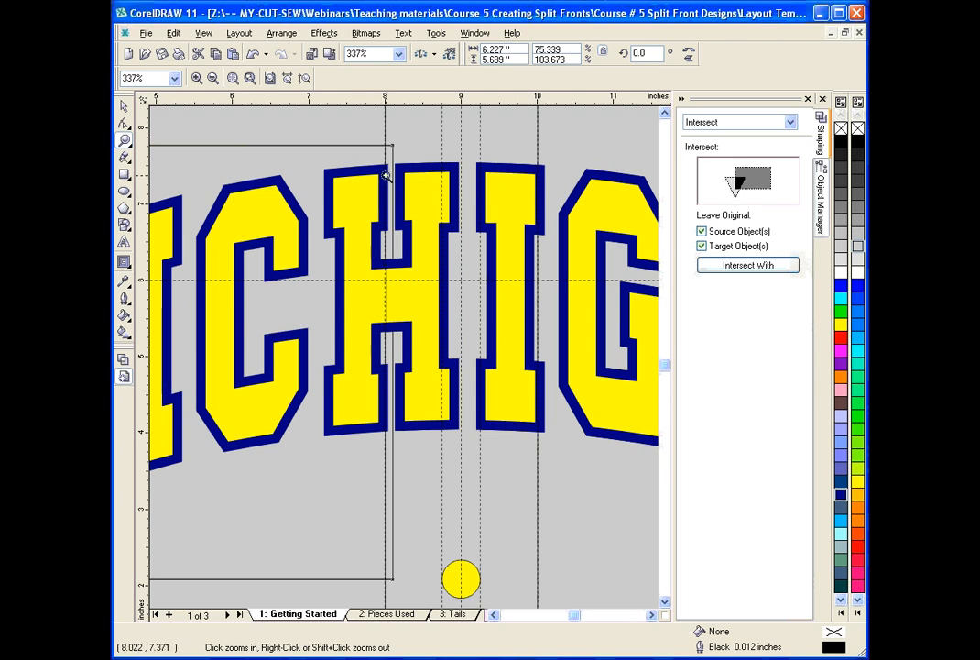
pyautogui.click(124, 106)
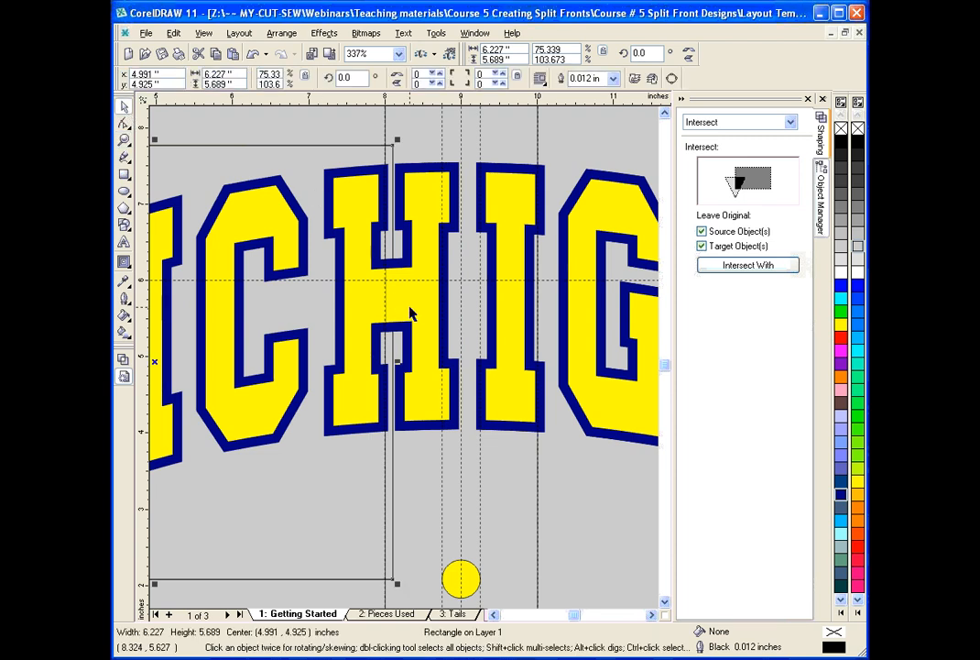
pyautogui.moveTo(396, 362); pyautogui.dragTo(394, 362)
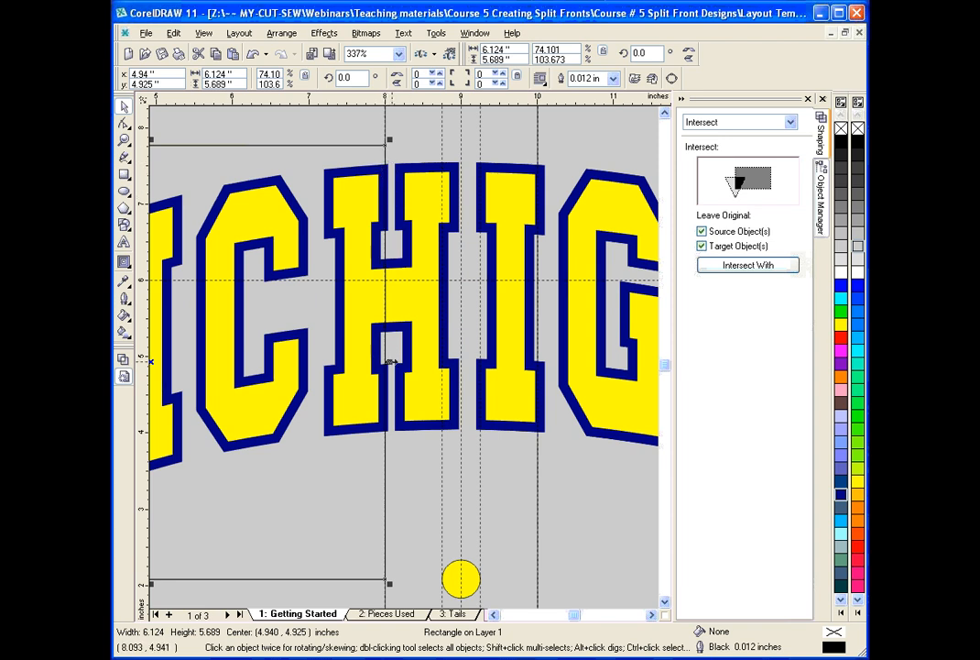
pyautogui.moveTo(390, 362); pyautogui.dragTo(397, 362)
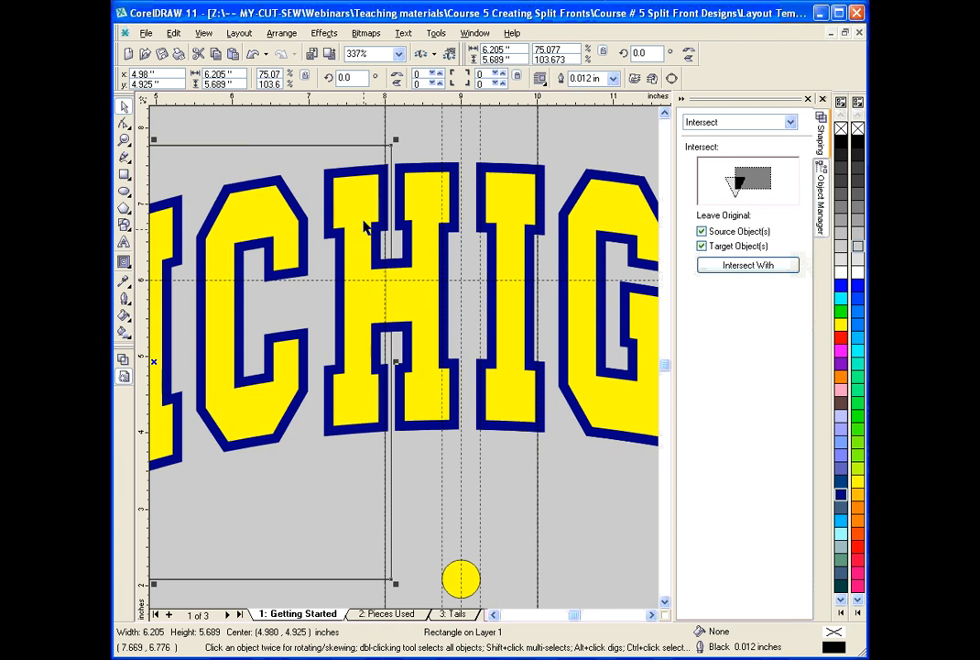
pyautogui.click(123, 139)
pyautogui.rightClick(298, 200)
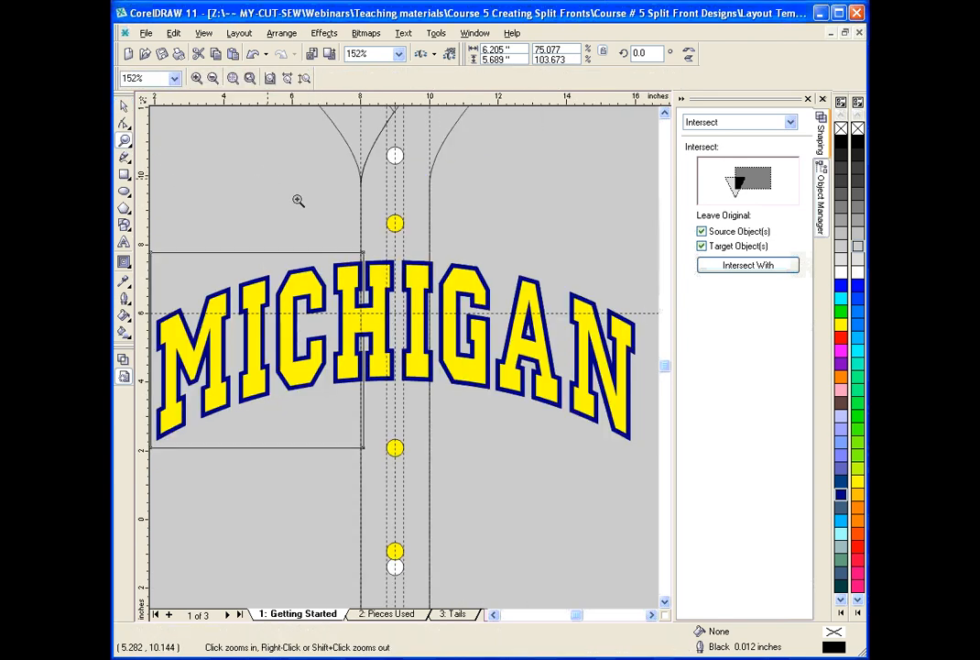
pyautogui.click(124, 105)
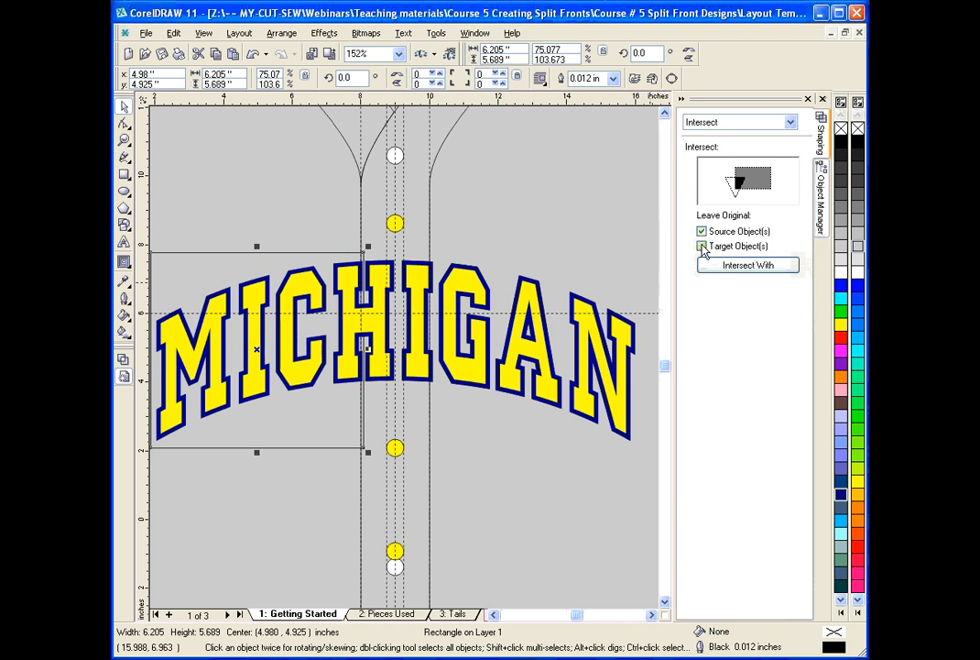
# Intersect the under-side rectangle with the original navy lettering, keeping only the source object, and undo a trial move of the yellow over-side piece.
pyautogui.click(716, 249)
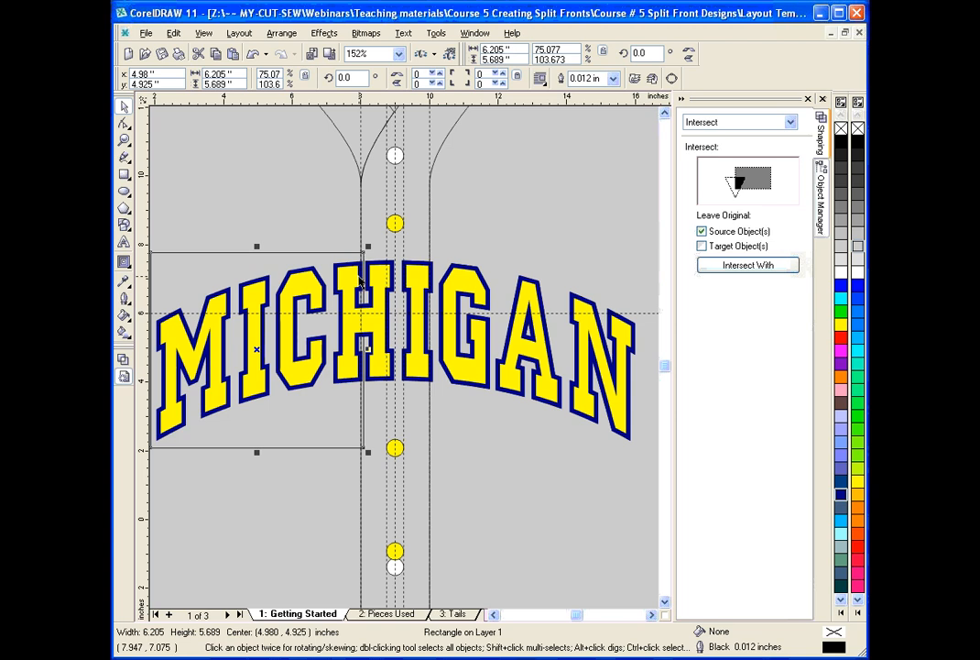
pyautogui.click(733, 267)
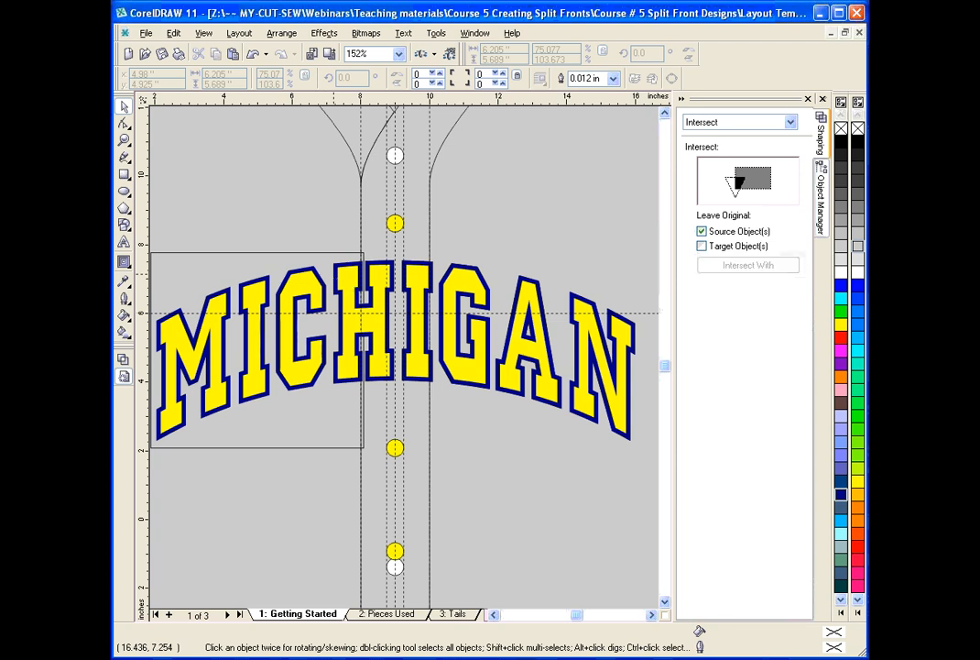
pyautogui.click(343, 307)
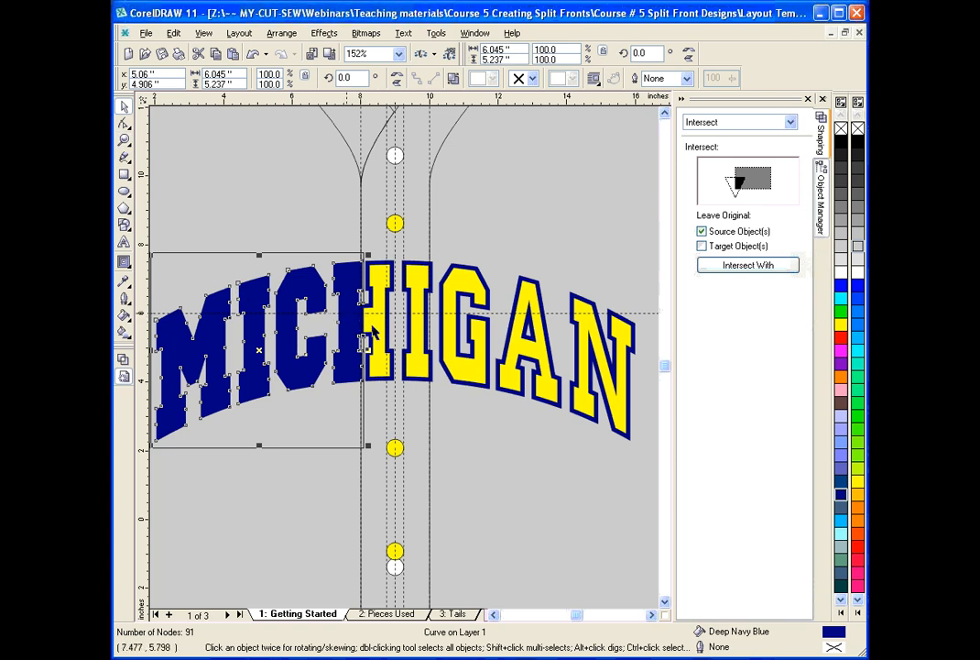
pyautogui.moveTo(376, 332); pyautogui.dragTo(436, 312)
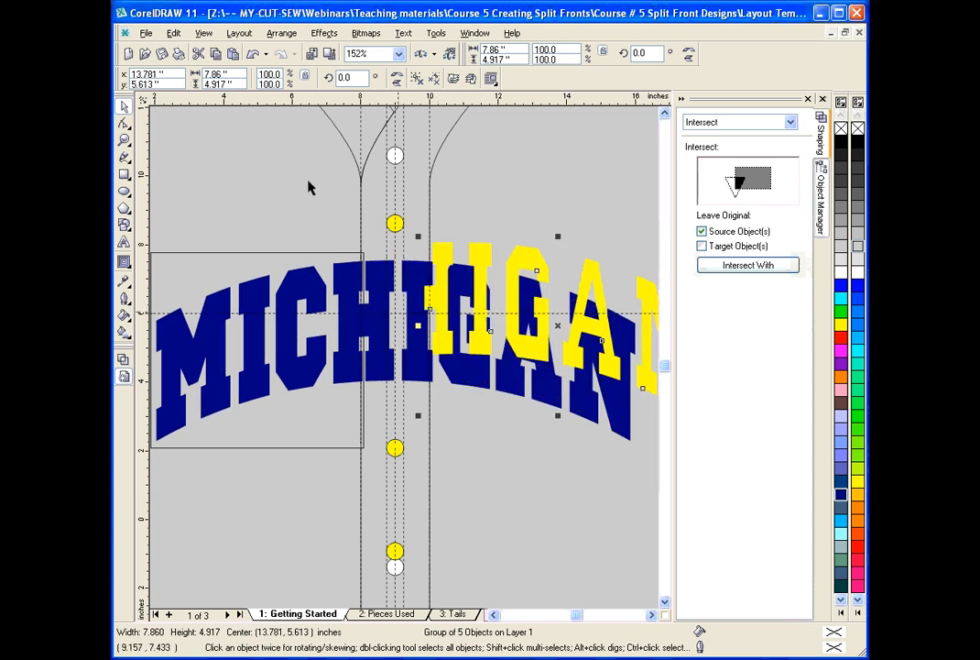
pyautogui.hotkey('ctrl', 'z')
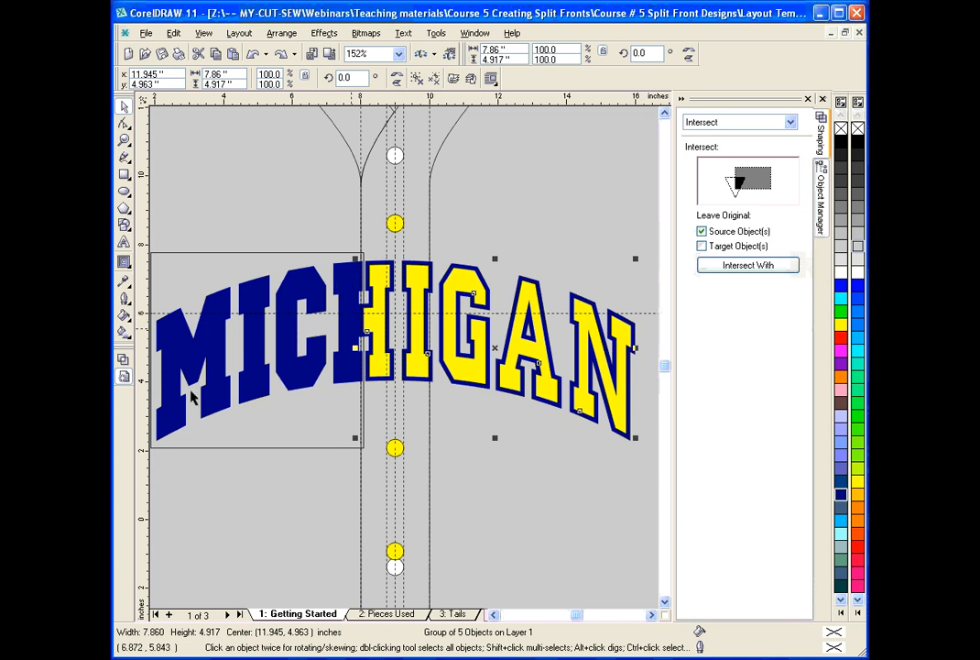
# In wireframe view, intersect the under-side rectangle with the original yellow lettering, keeping neither original, and return to enhanced view.
pyautogui.click(123, 359)
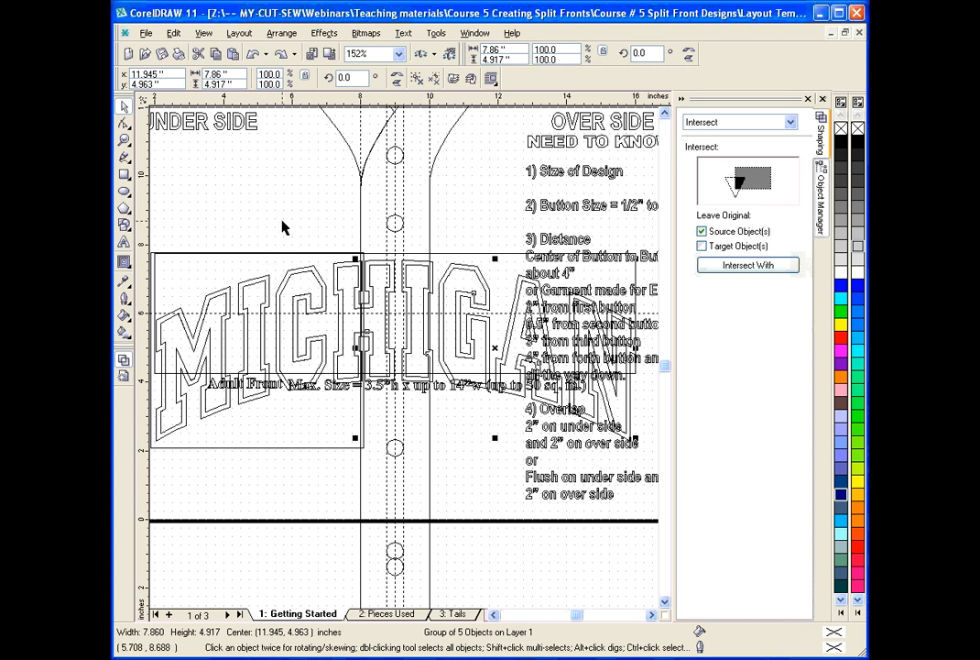
pyautogui.click(269, 249)
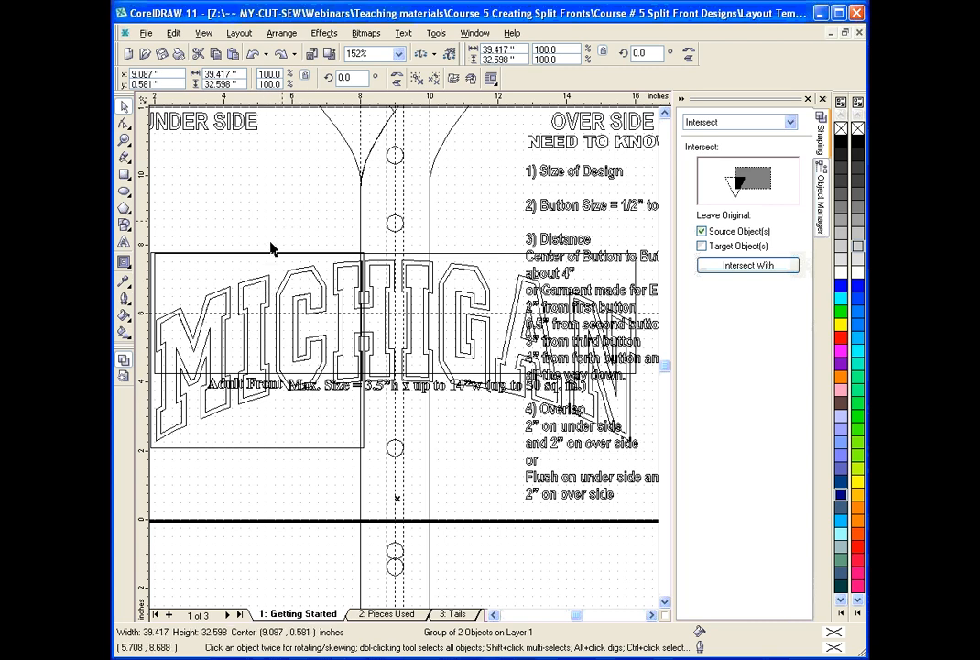
pyautogui.keyDown('ctrl'); pyautogui.click(282, 447); pyautogui.keyUp('ctrl')
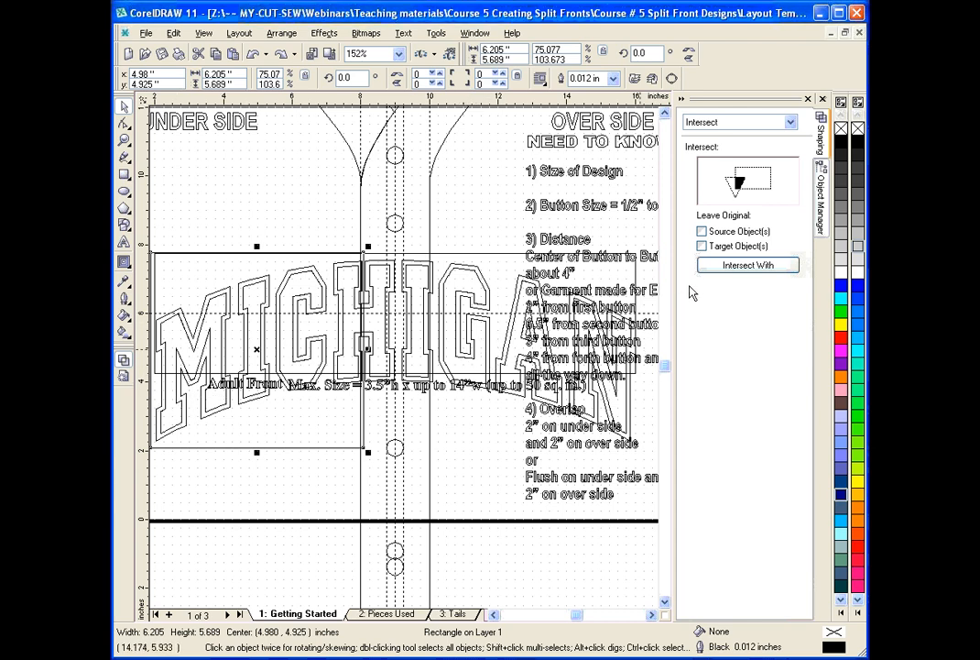
pyautogui.click(724, 266)
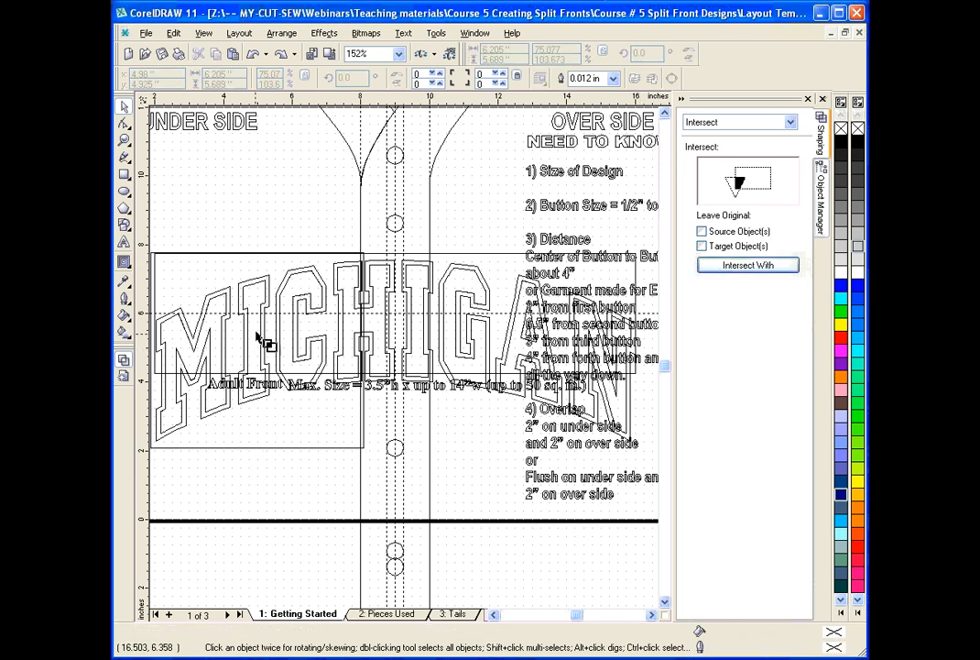
pyautogui.click(287, 290)
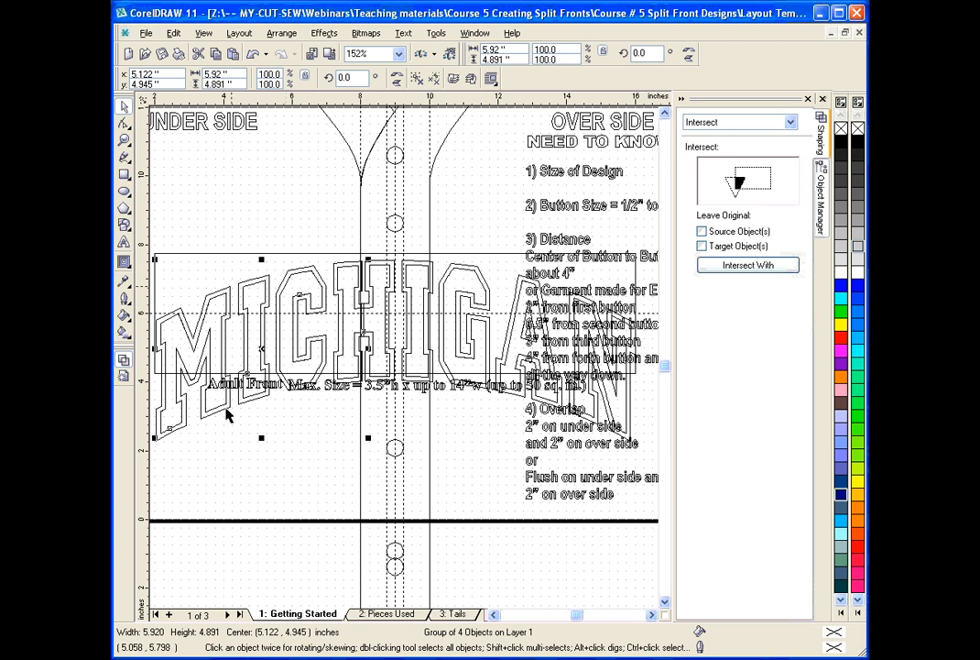
pyautogui.click(125, 377)
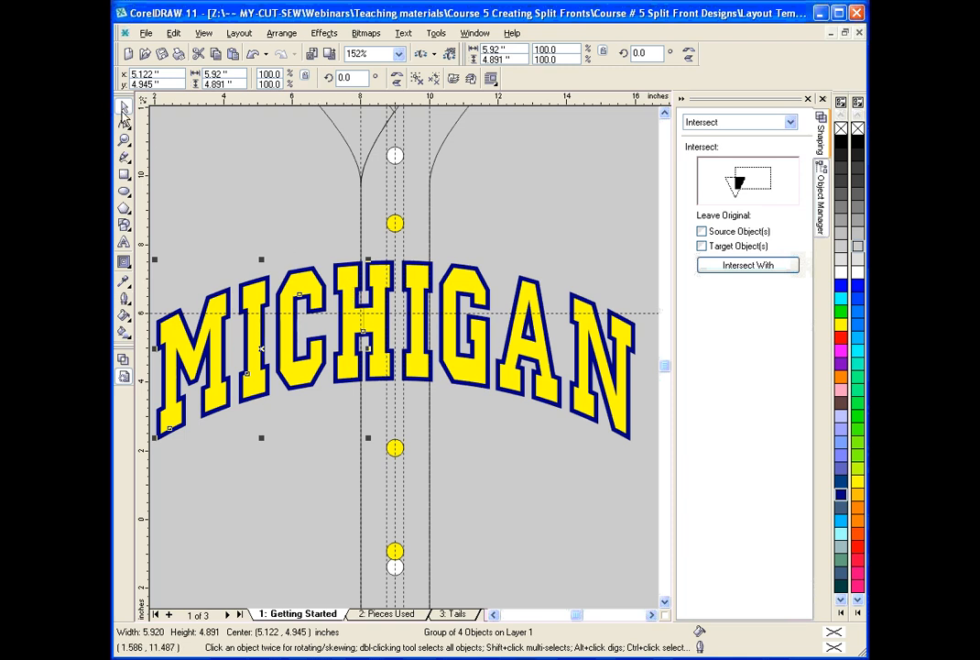
pyautogui.click(194, 153)
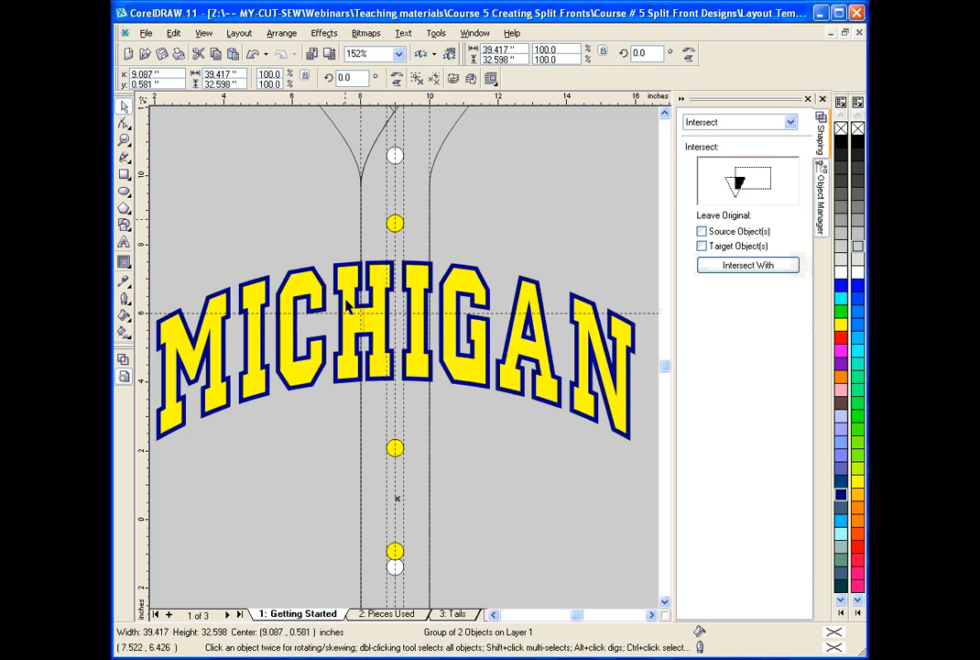
# Try moving the yellow and navy pieces of both sides away from the placket, and undo all the moves.
pyautogui.moveTo(346, 300); pyautogui.dragTo(344, 258)
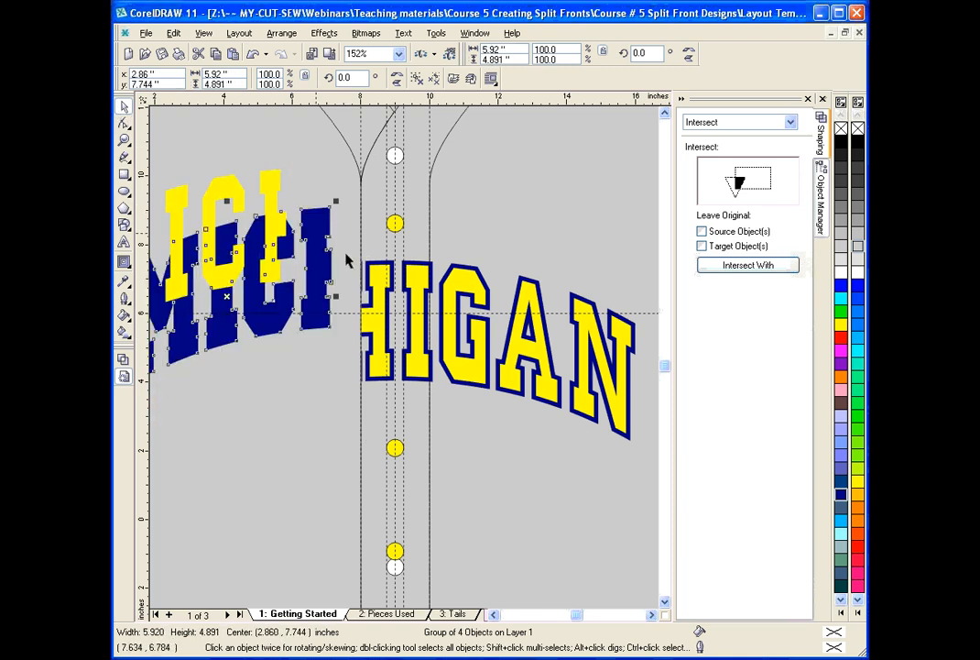
pyautogui.moveTo(403, 289); pyautogui.dragTo(457, 251)
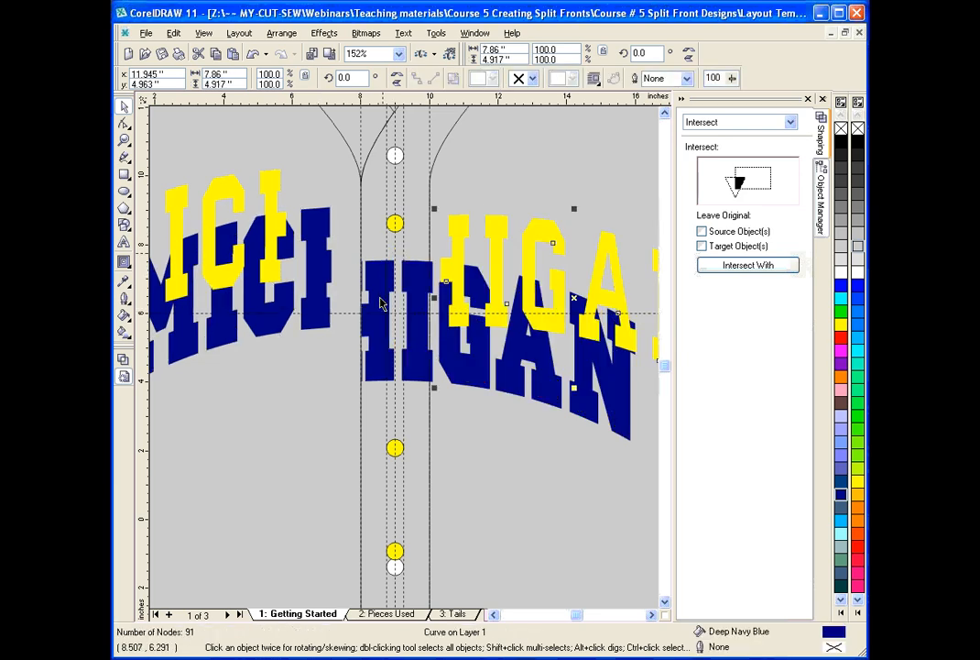
pyautogui.moveTo(378, 301); pyautogui.dragTo(443, 249)
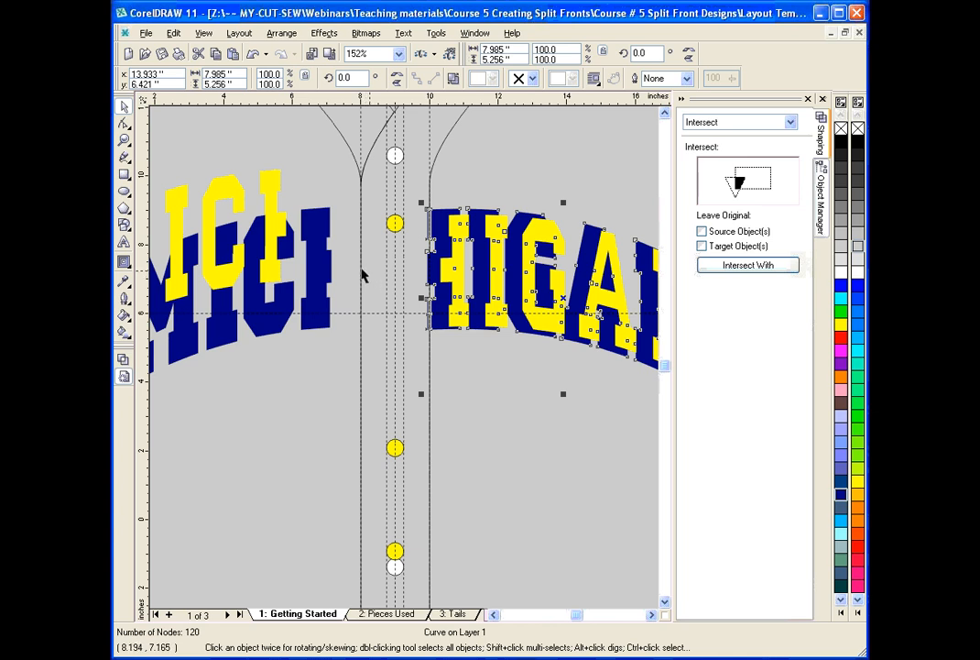
pyautogui.click(254, 55)
pyautogui.click(254, 55)
pyautogui.click(254, 55)
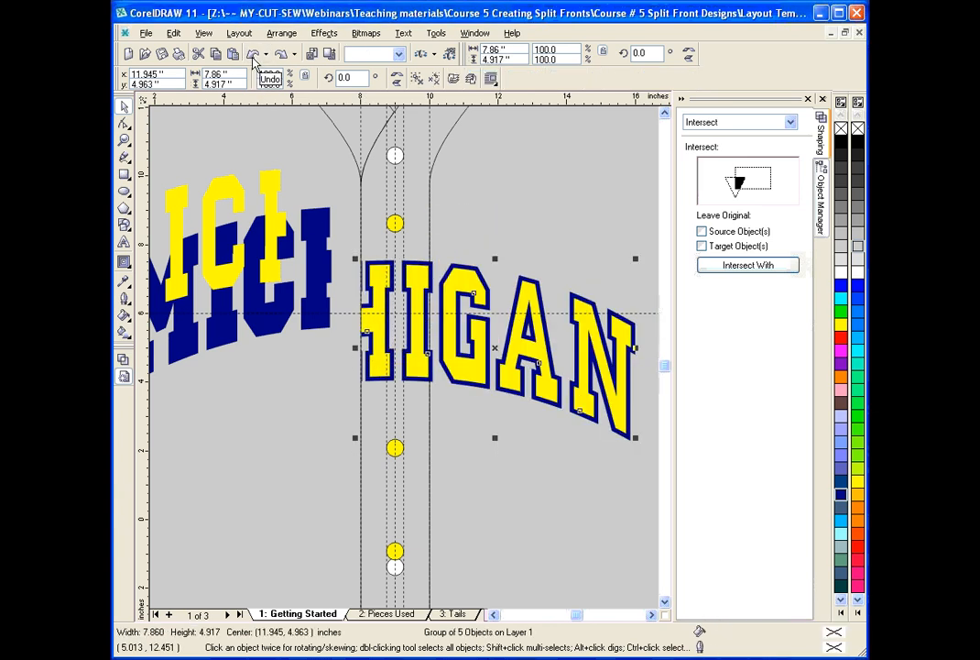
pyautogui.click(254, 55)
pyautogui.click(254, 55)
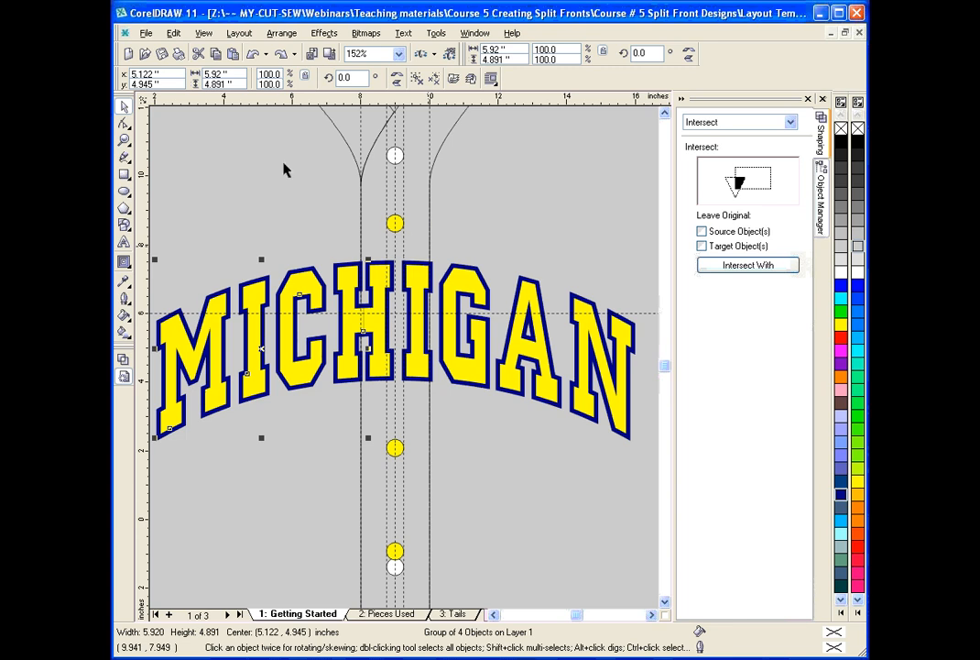
# Undo the under-side yellow and navy intersections, and restore the rectangle to about 14.4 inches wide.
pyautogui.click(254, 54)
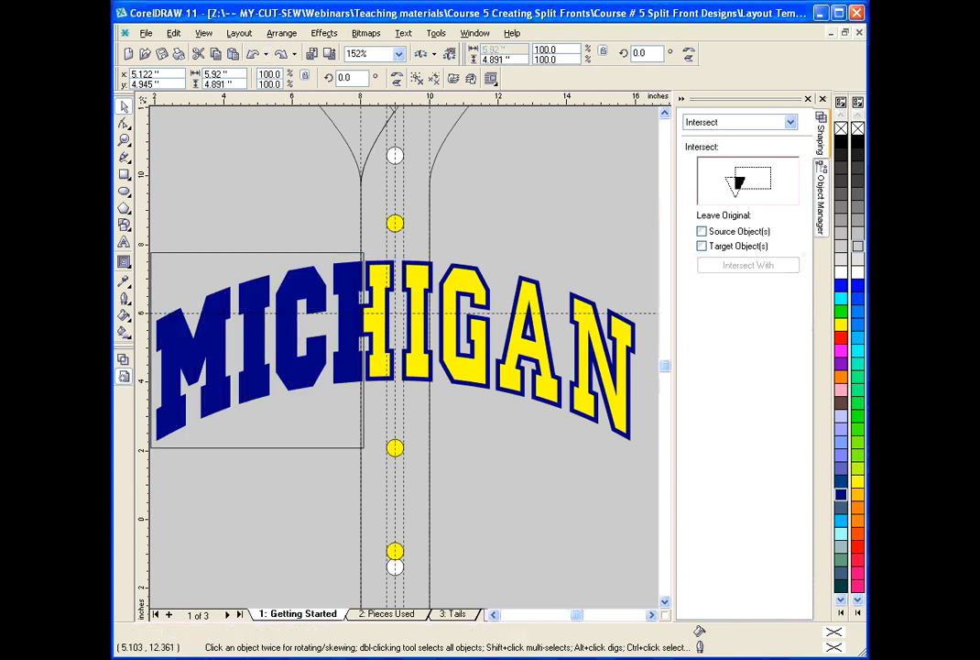
pyautogui.click(254, 54)
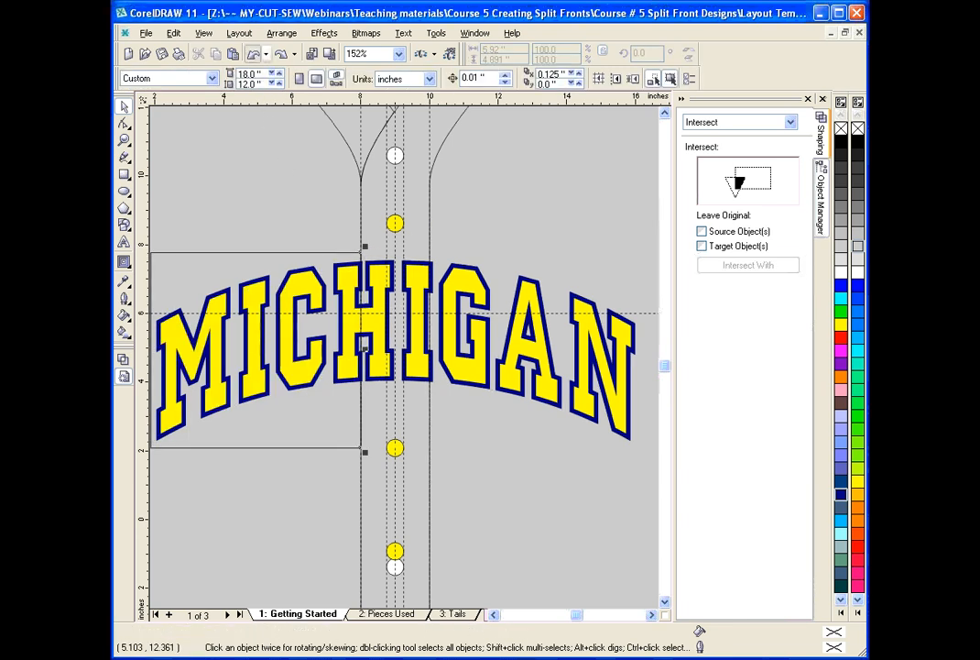
pyautogui.click(254, 54)
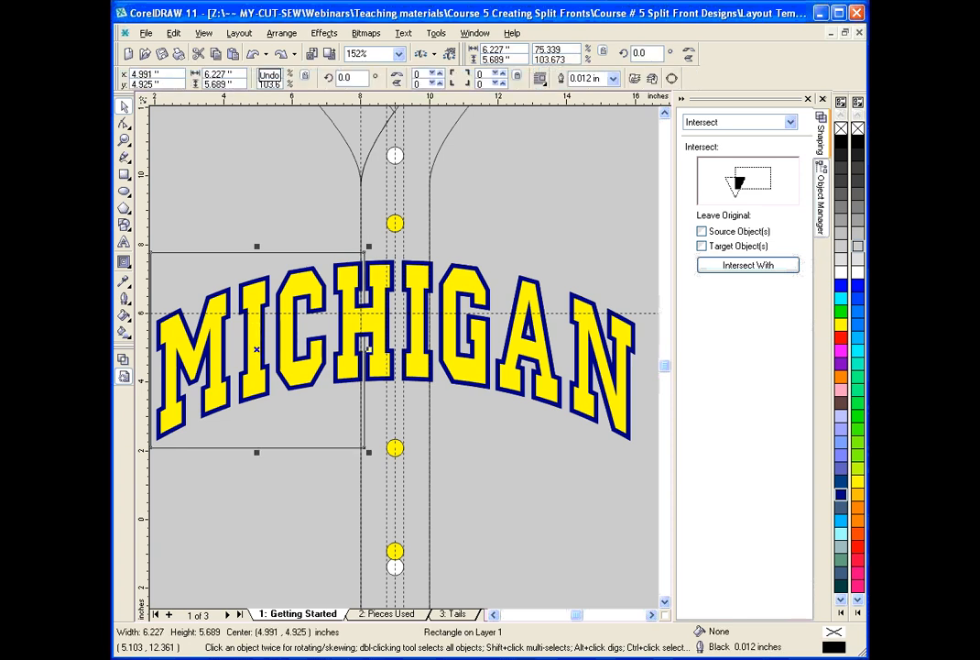
pyautogui.moveTo(368, 349); pyautogui.dragTo(649, 349)
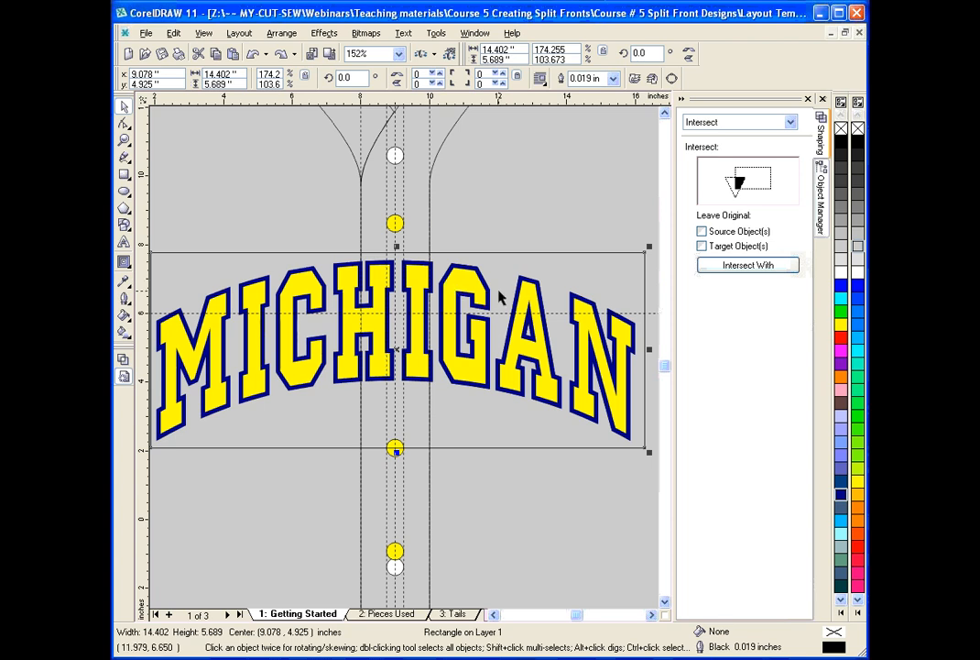
# Resize the under-side rectangle to about 8.13 inches wide and intersect it with the original navy lettering, keeping only the source object.
pyautogui.click(281, 55)
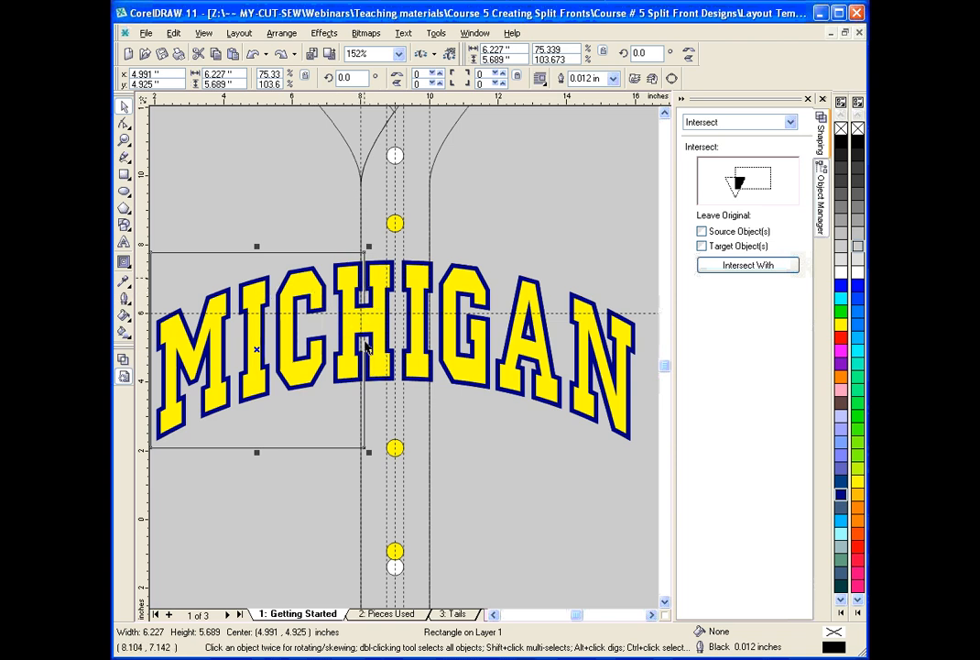
pyautogui.moveTo(368, 349); pyautogui.dragTo(433, 338)
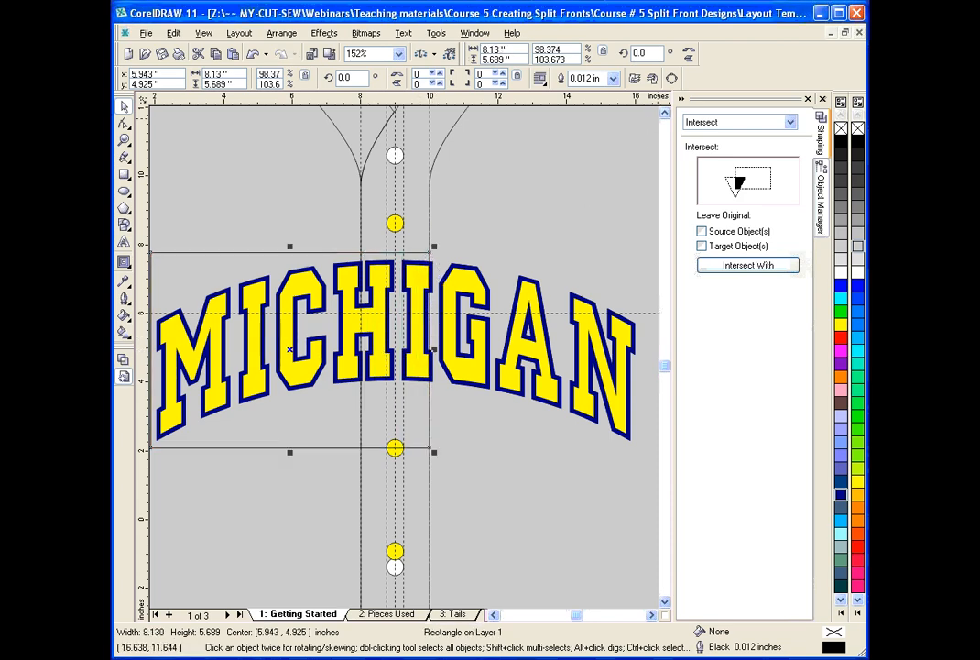
pyautogui.scroll(3, 519, 164)
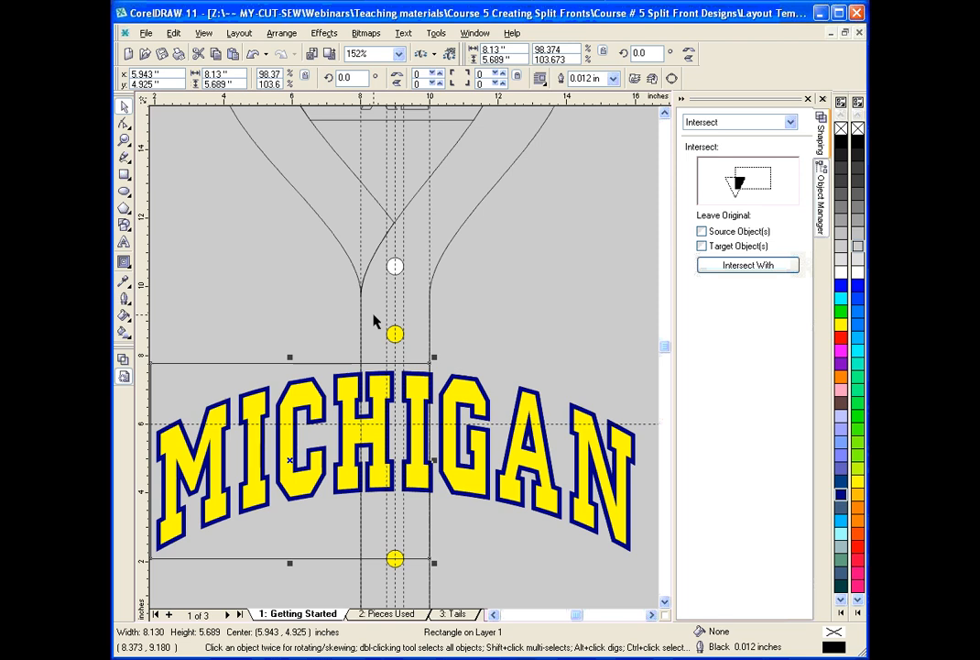
pyautogui.click(700, 232)
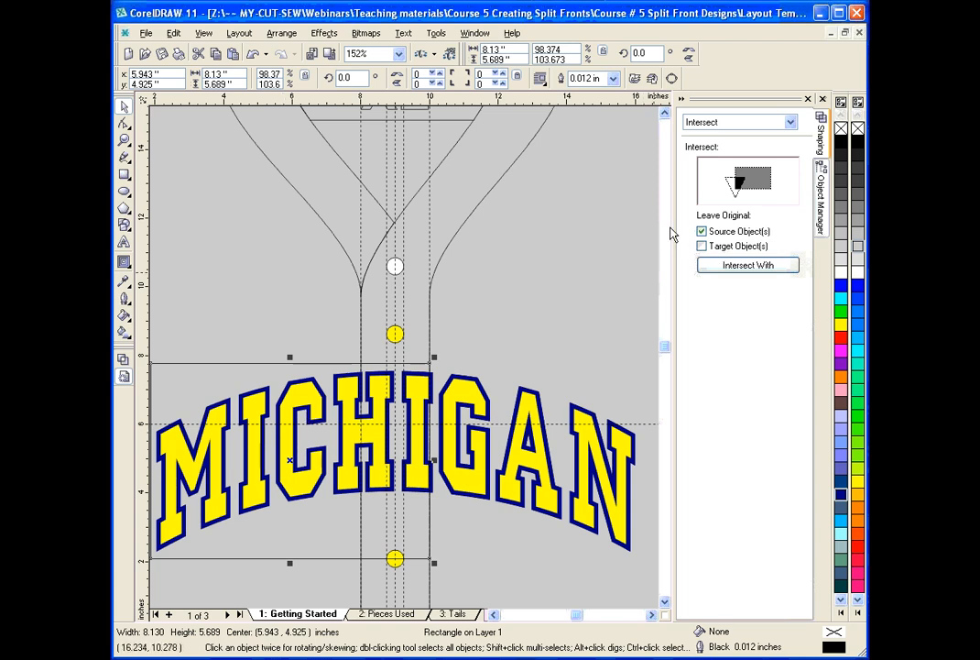
pyautogui.click(744, 265)
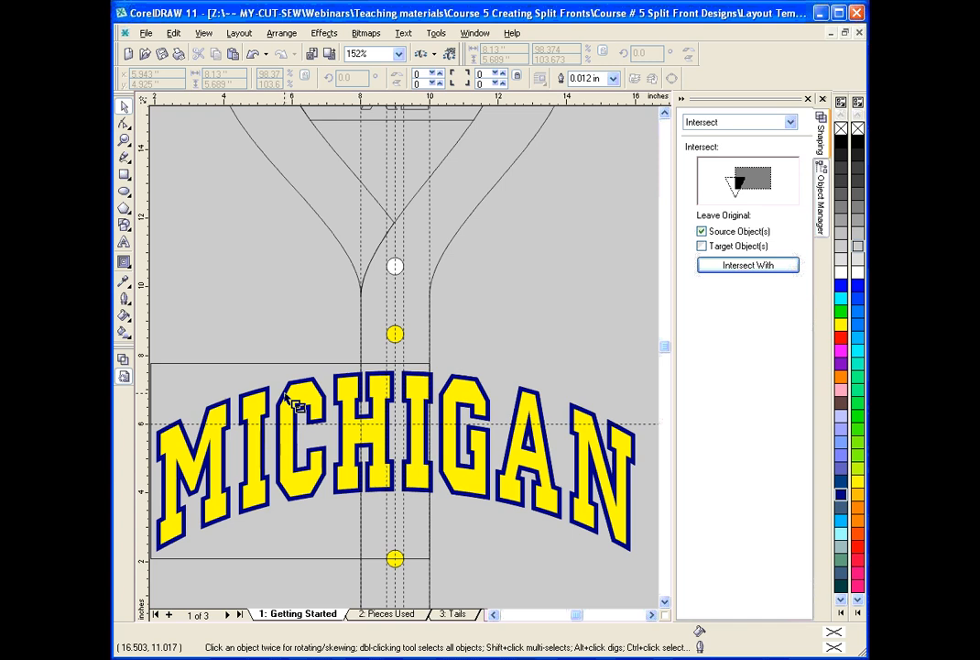
pyautogui.click(291, 460)
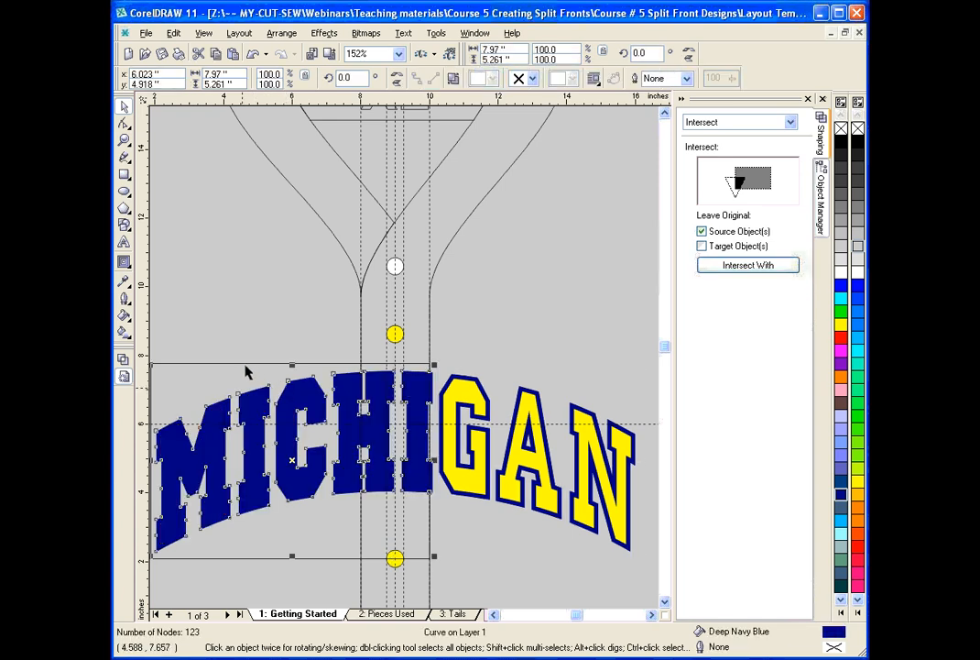
# In wireframe view, intersect the same rectangle with the original yellow lettering, keeping neither original, and return to enhanced view.
pyautogui.click(123, 360)
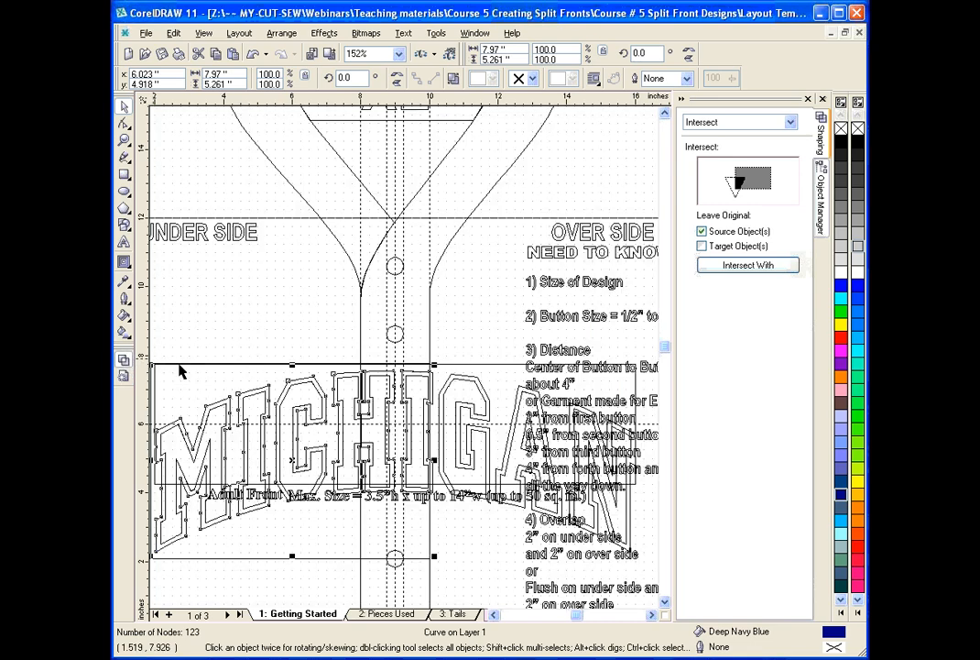
pyautogui.click(241, 565)
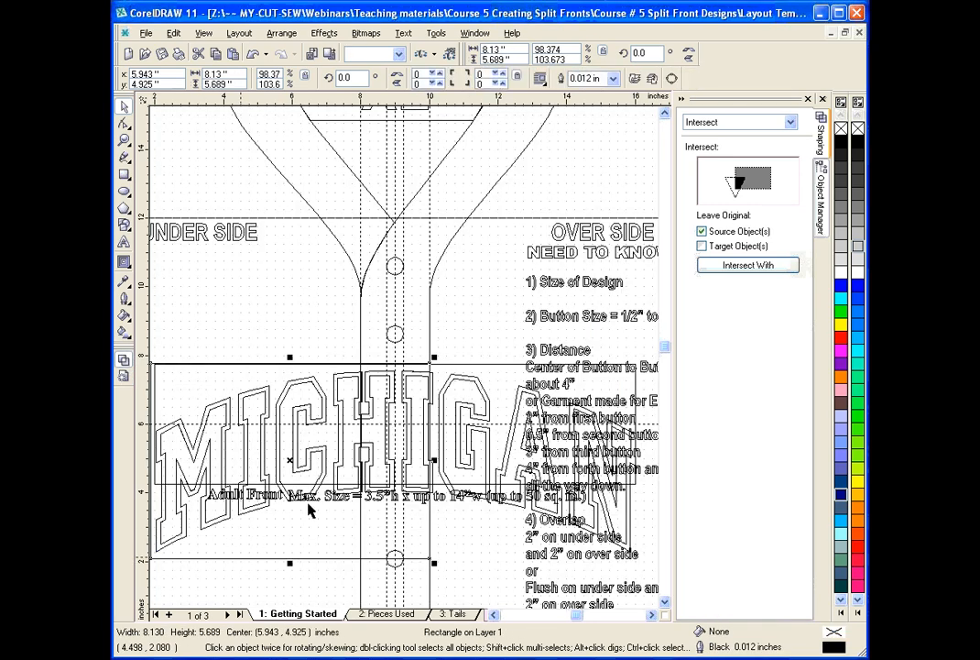
pyautogui.click(702, 231)
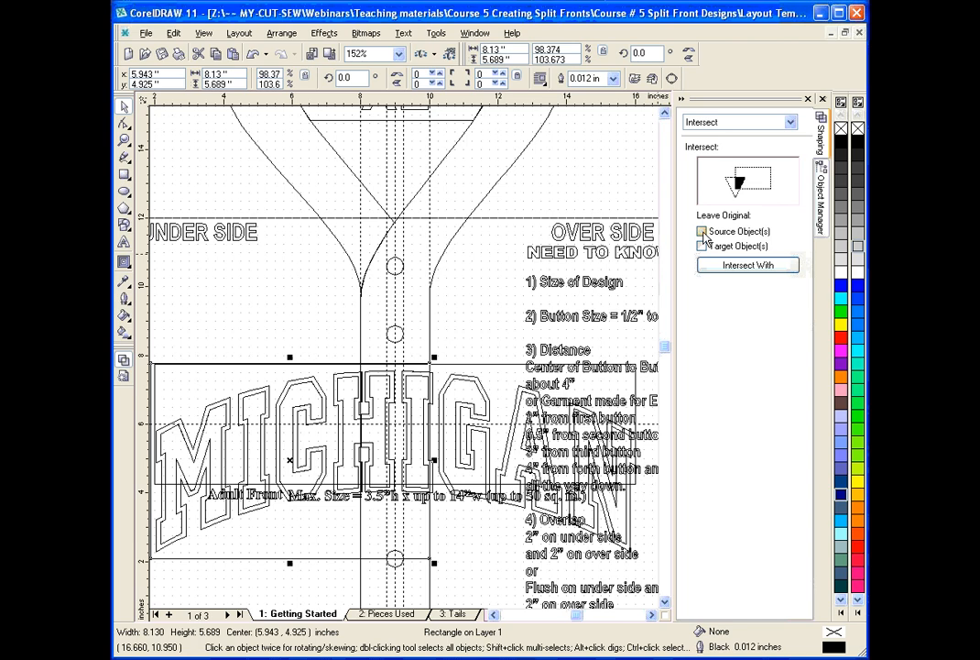
pyautogui.click(749, 265)
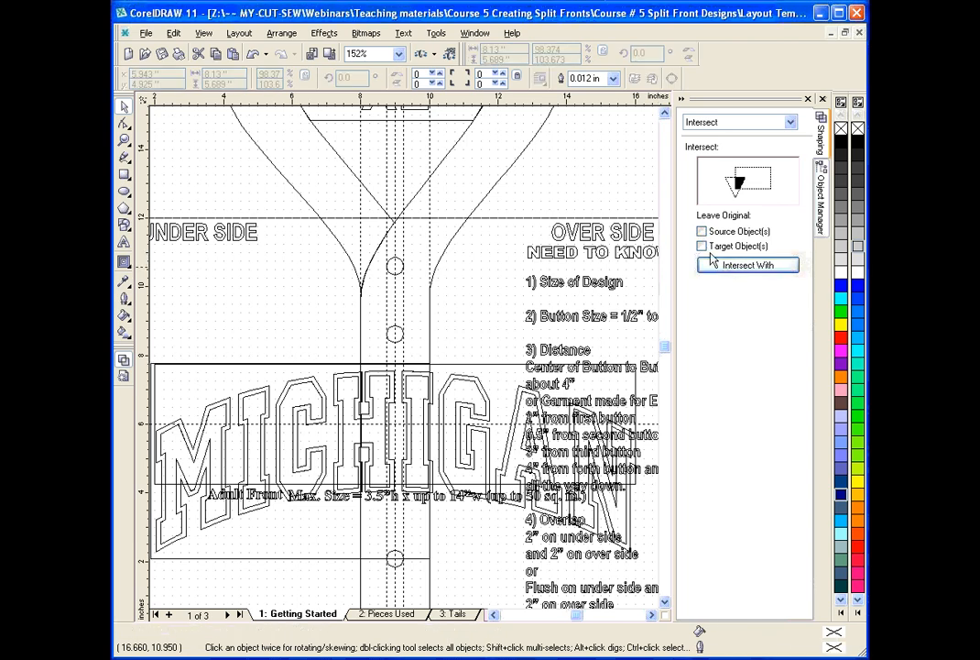
pyautogui.click(317, 392)
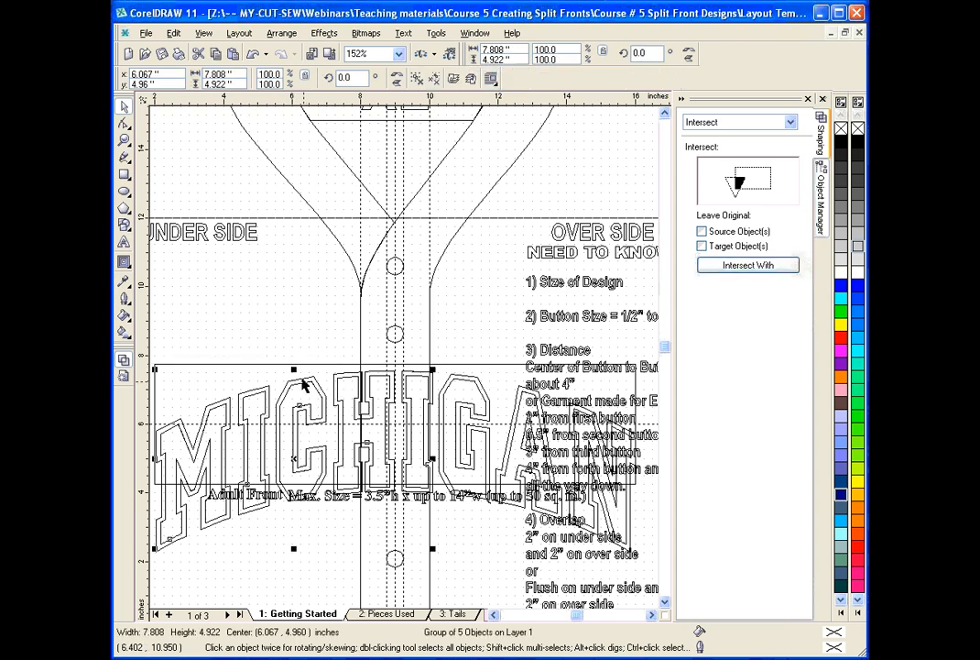
pyautogui.click(126, 377)
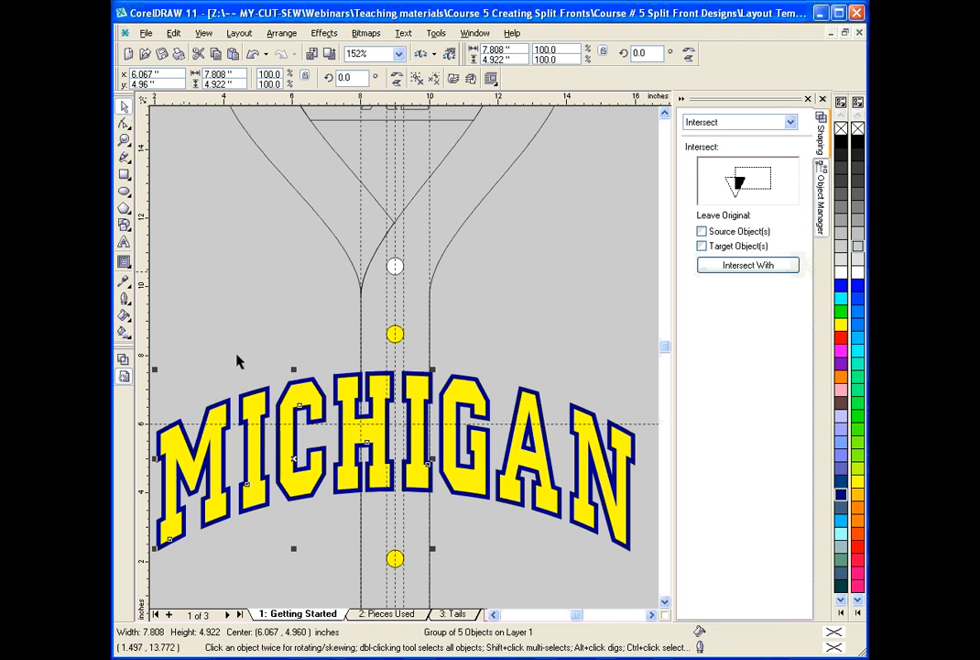
# Try moving the under-side yellow and navy pieces up above the over-side pieces, check the whole jersey, and undo the move.
pyautogui.click(306, 499)
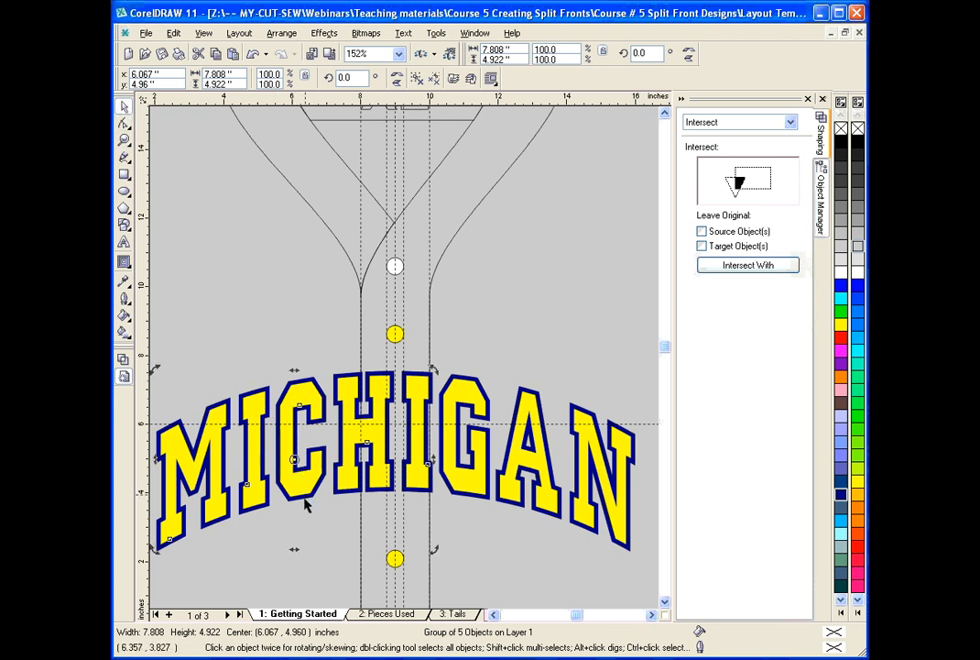
pyautogui.keyDown('shift'); pyautogui.click(306, 500); pyautogui.keyUp('shift')
pyautogui.moveTo(306, 498); pyautogui.dragTo(308, 315)
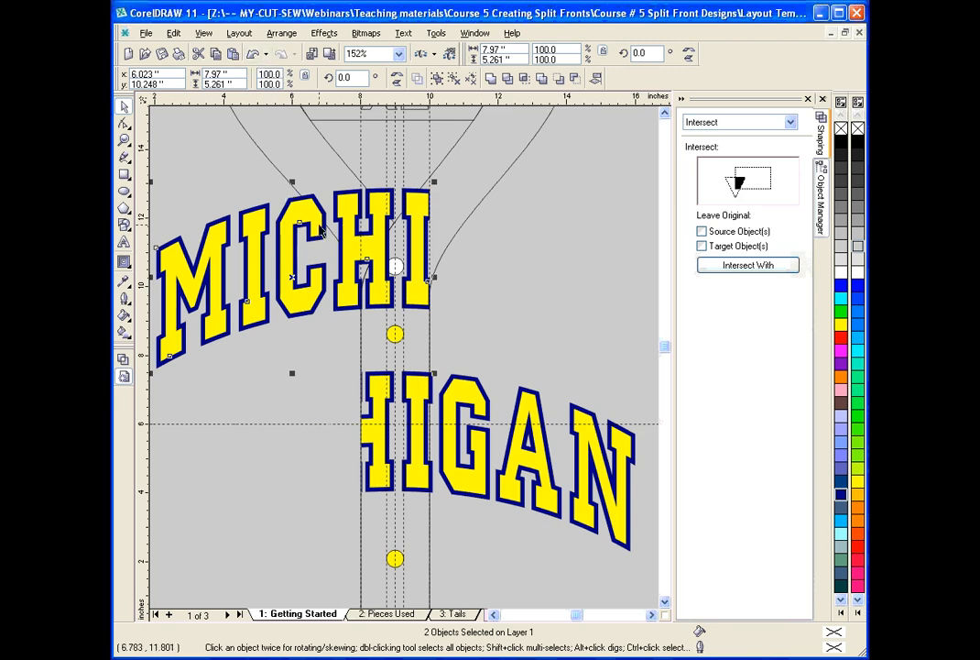
pyautogui.press('z')
pyautogui.press('F3')
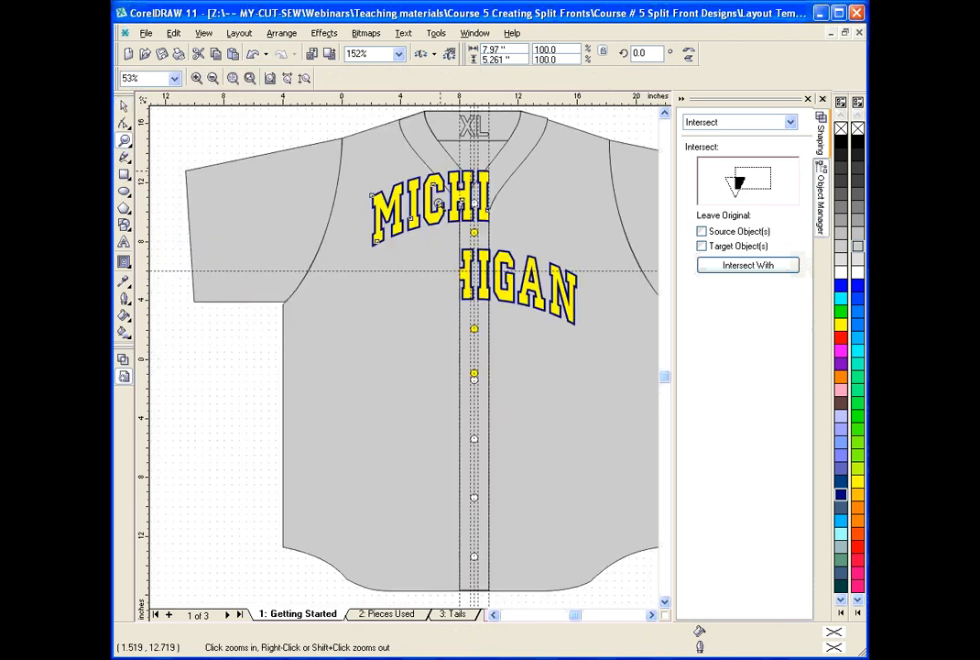
pyautogui.click(257, 56)
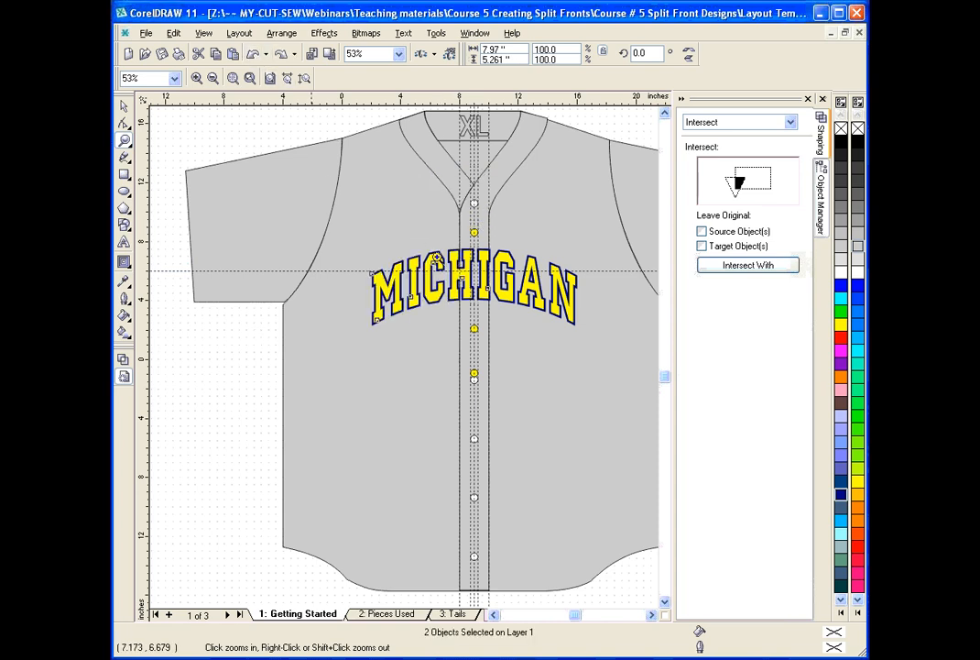
pyautogui.click(128, 109)
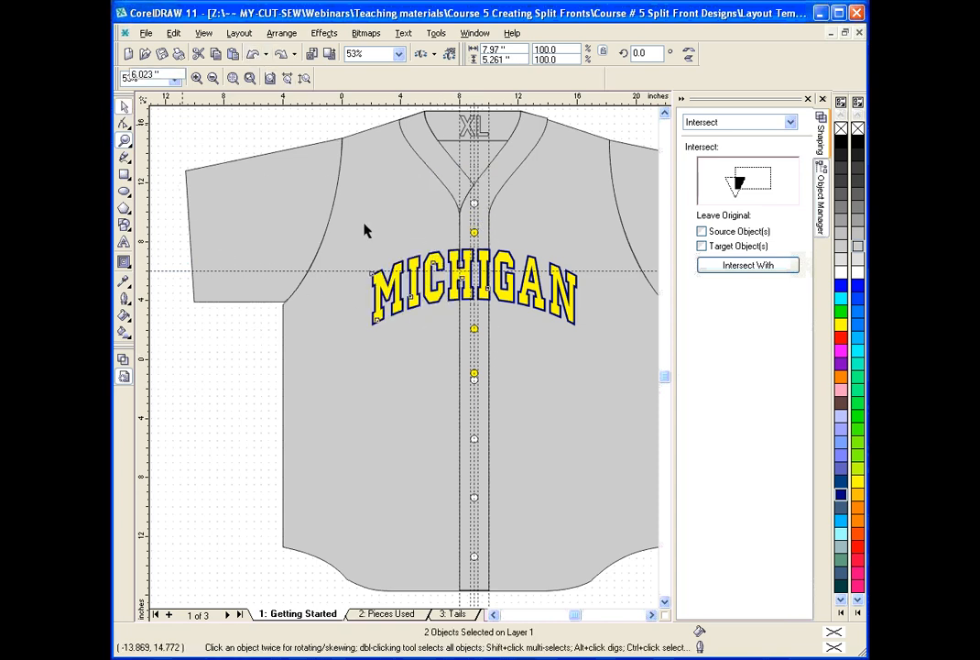
pyautogui.press('Escape')
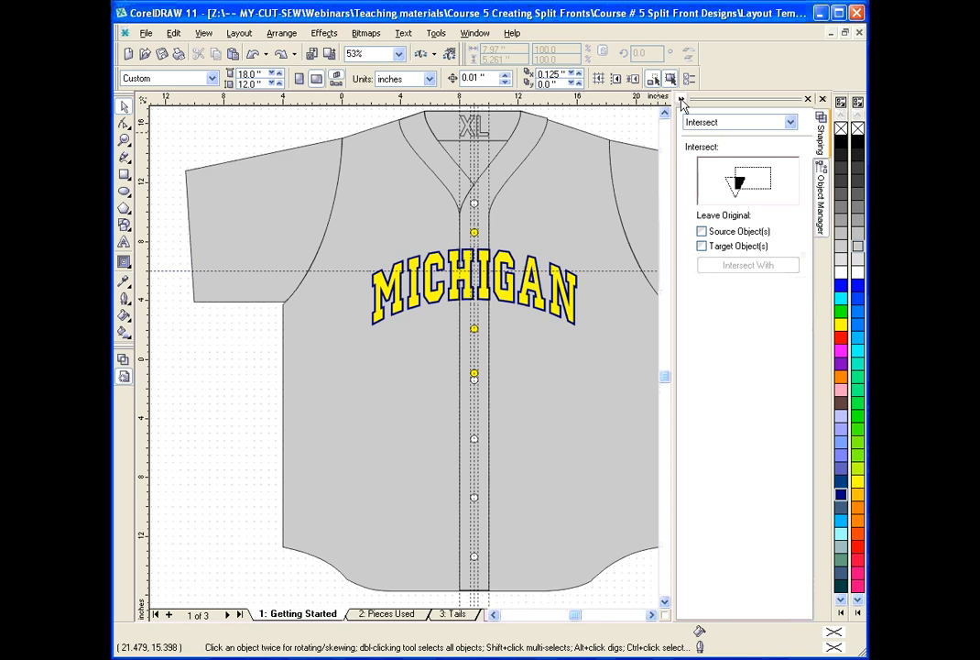
# Collapse the Shaping docker and compare the Pieces Used page with the Getting Started page.
pyautogui.click(681, 99)
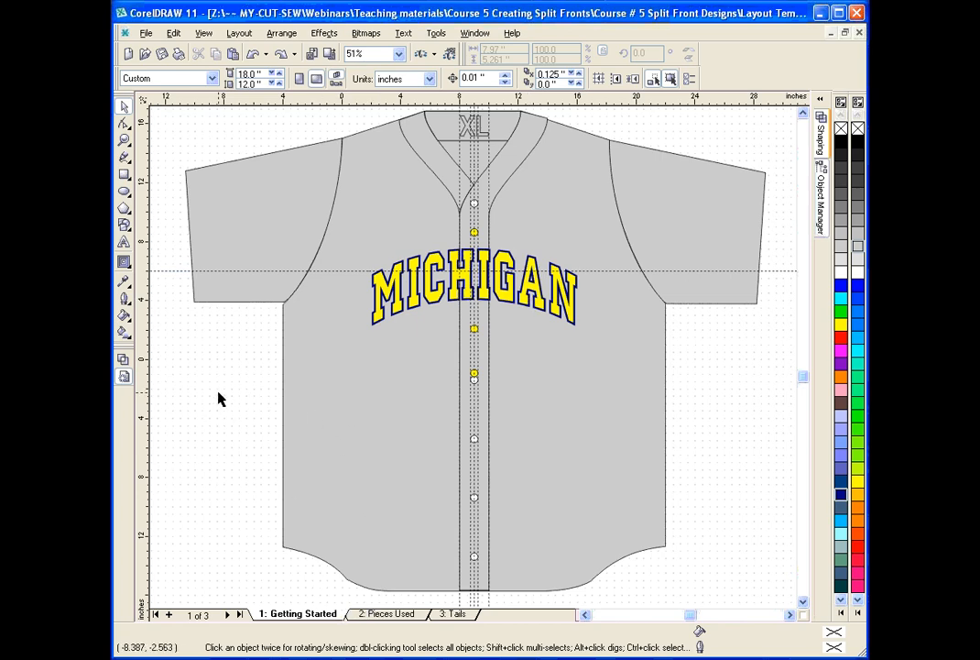
pyautogui.click(380, 619)
pyautogui.click(312, 614)
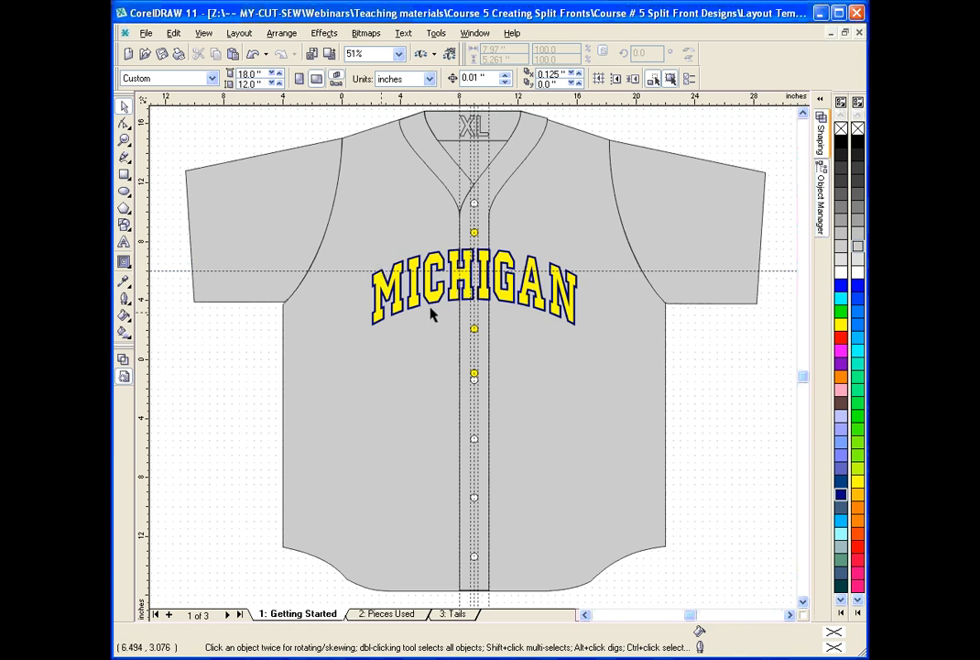
pyautogui.click(575, 158)
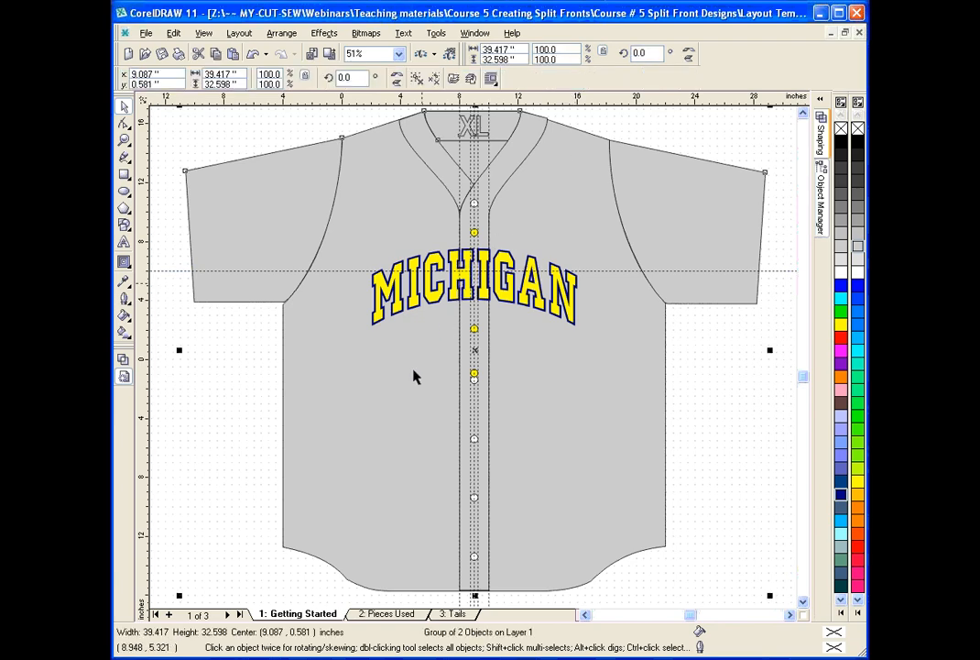
pyautogui.click(389, 613)
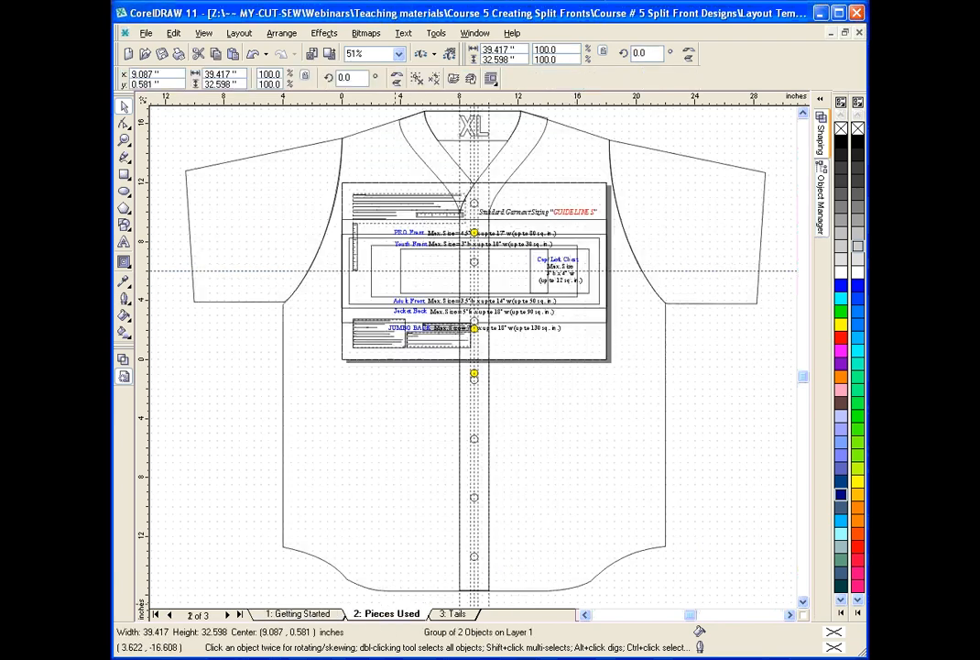
pyautogui.click(319, 613)
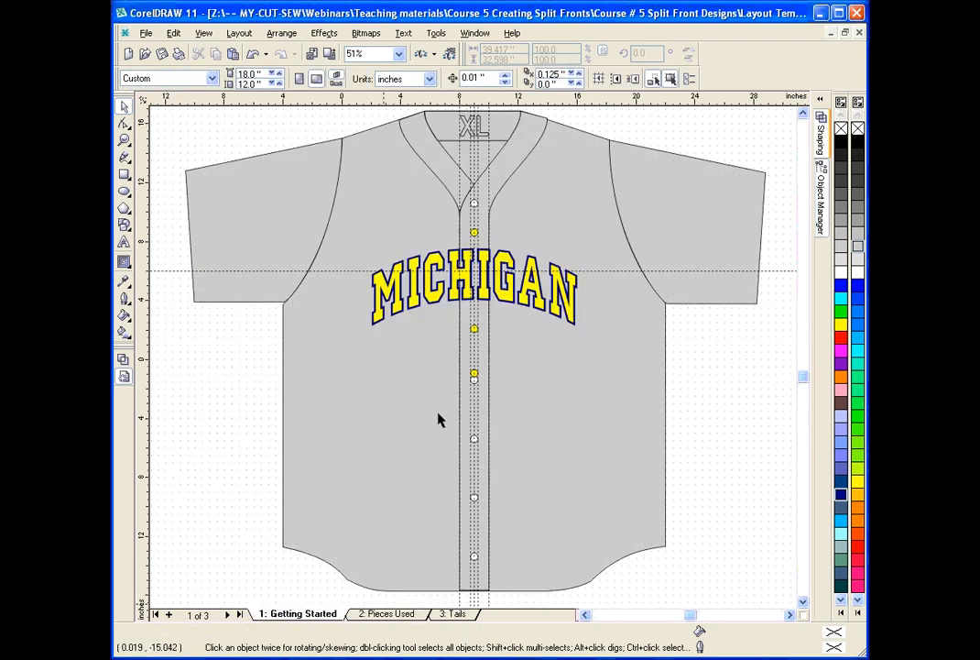
# Delete the grey jersey template and the Adult Front size guide from the Getting Started page.
pyautogui.click(287, 162)
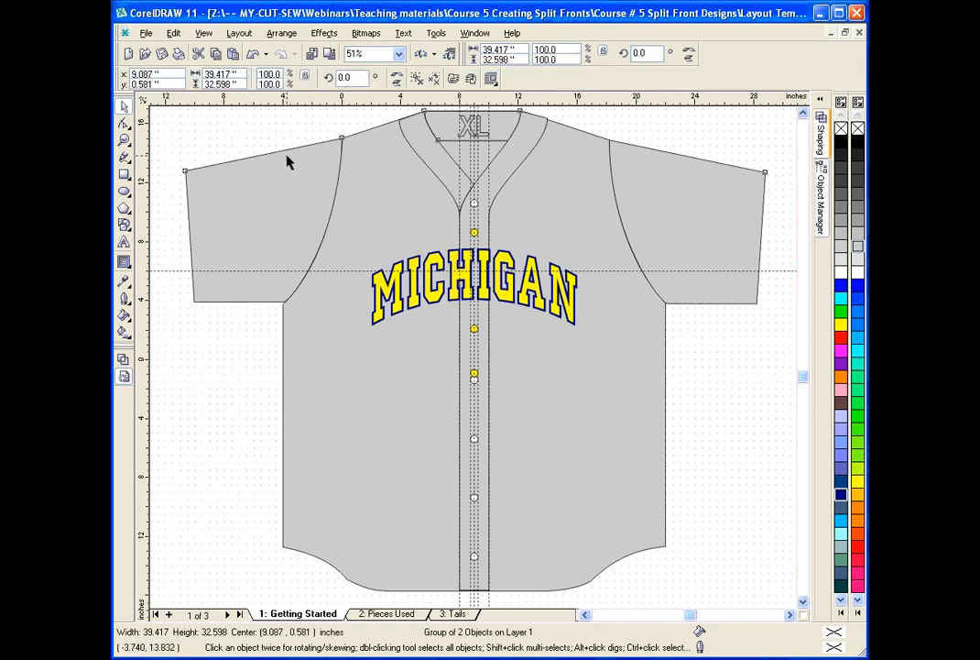
pyautogui.press('Delete')
pyautogui.click(391, 250)
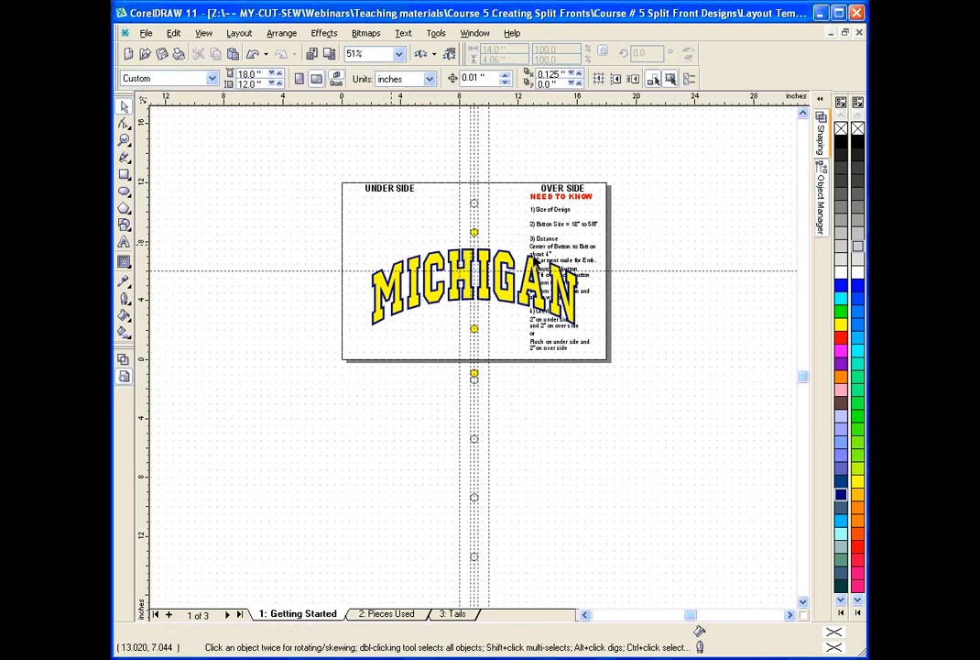
# Delete the NEED TO KNOW heading, the notes beneath it, and the OVER SIDE and UNDER SIDE labels.
pyautogui.click(547, 201)
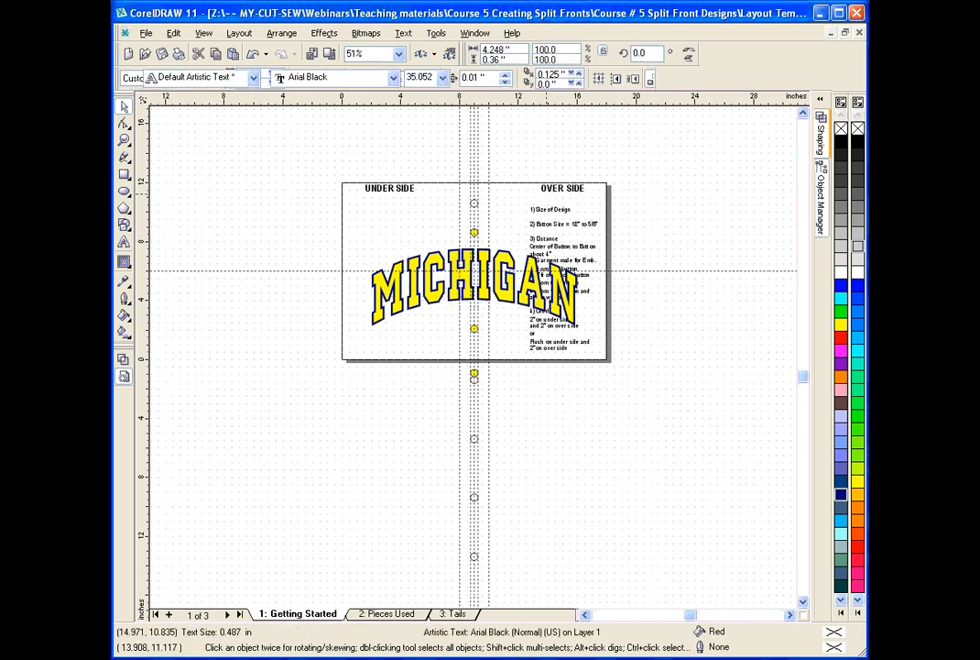
pyautogui.press('Delete')
pyautogui.moveTo(586, 312); pyautogui.dragTo(628, 372)
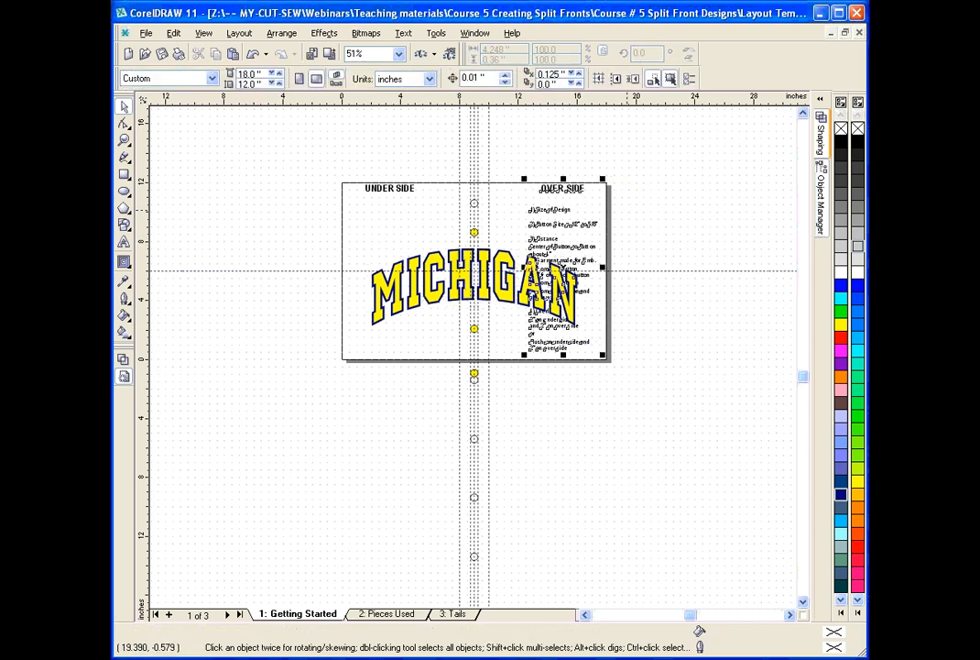
pyautogui.press('Delete')
pyautogui.moveTo(331, 160); pyautogui.dragTo(430, 219)
pyautogui.press('Delete')
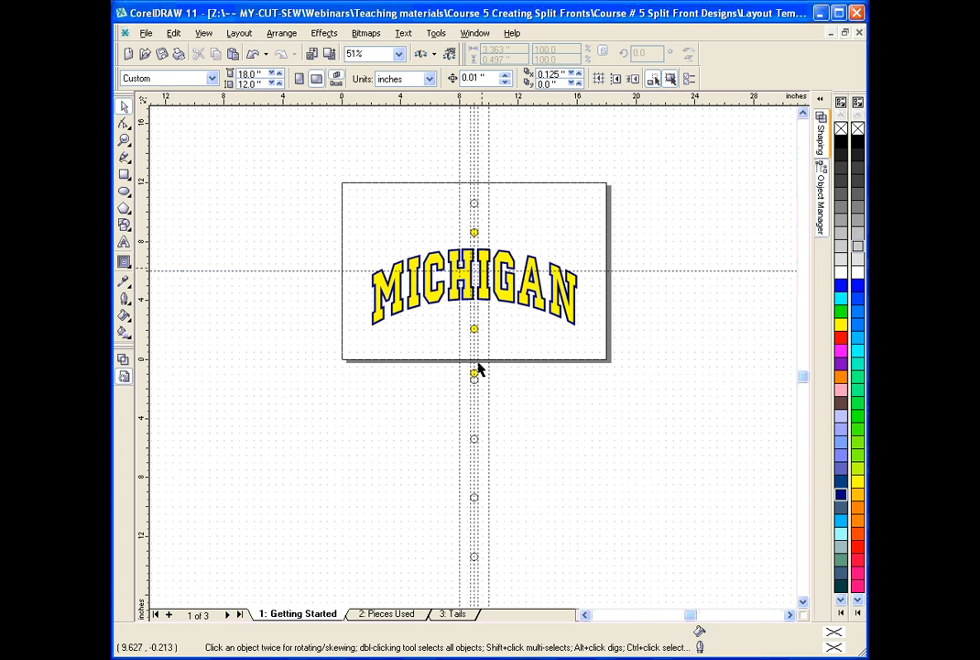
# Copy the URGENT notice, the horizontal ruler, the job number block and the two order-form text blocks from Pieces Used to Getting Started.
pyautogui.click(125, 140)
pyautogui.moveTo(331, 177); pyautogui.dragTo(616, 371)
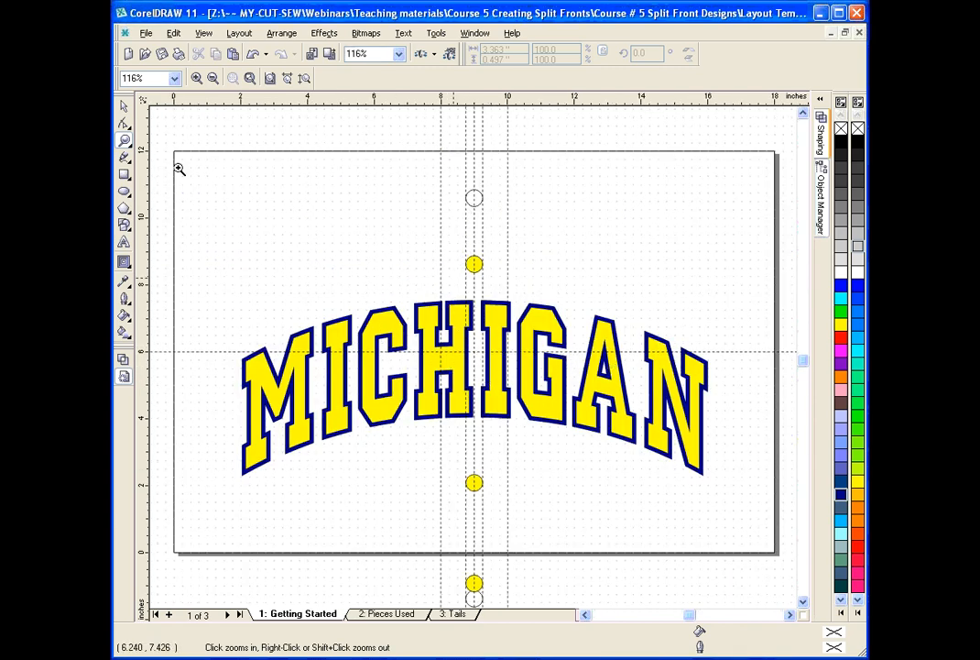
pyautogui.press('space')
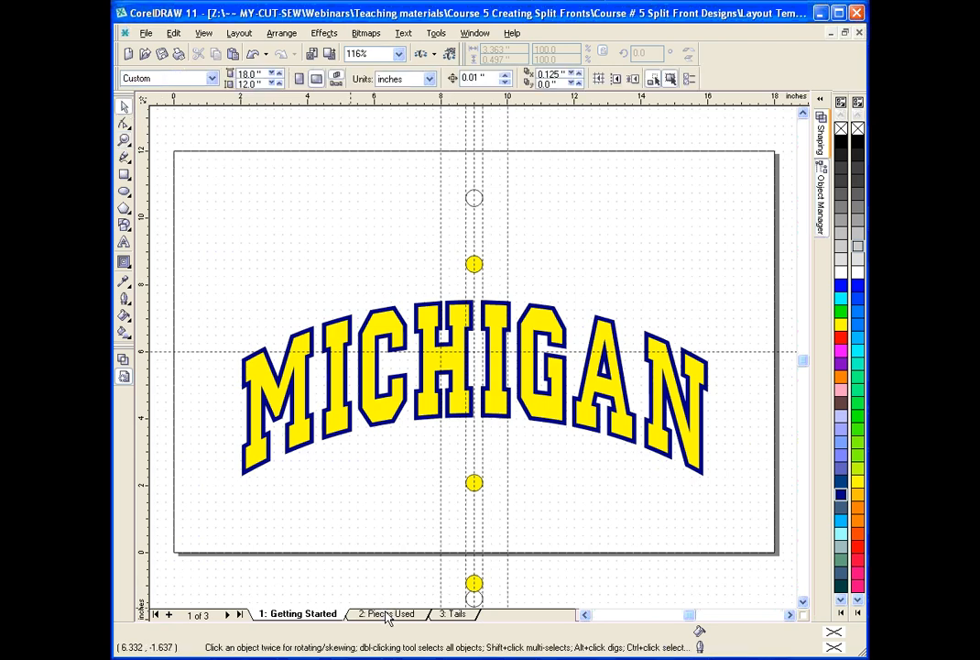
pyautogui.click(388, 614)
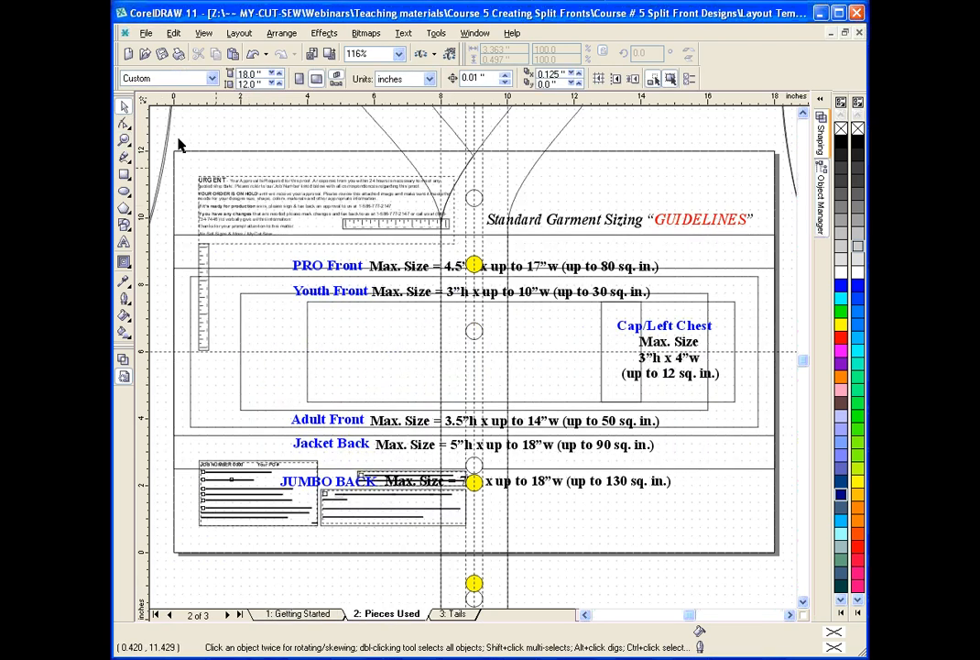
pyautogui.click(179, 137)
pyautogui.click(220, 191)
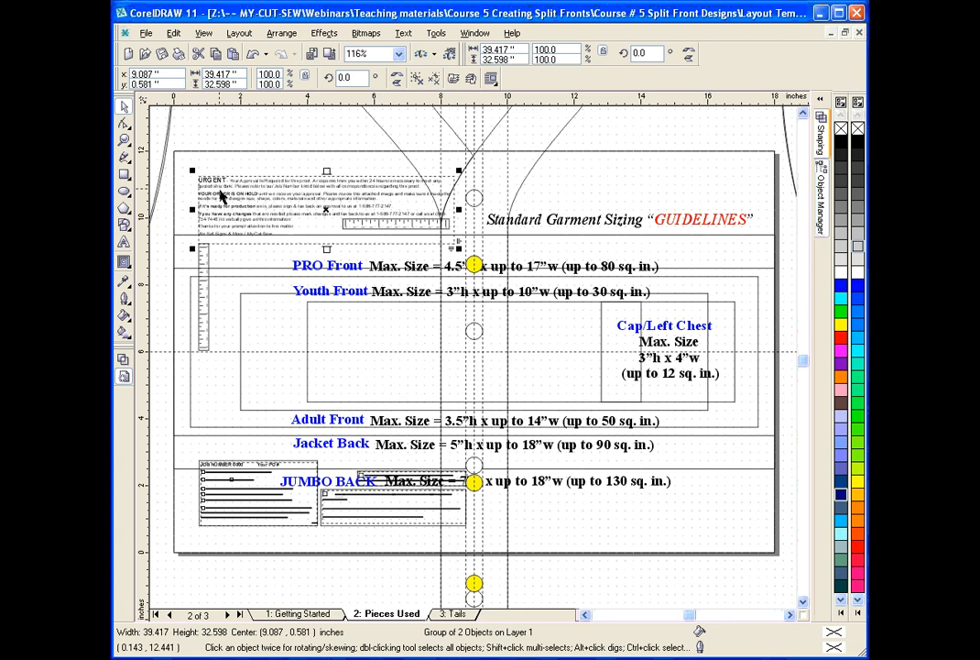
pyautogui.keyDown('shift'); pyautogui.click(206, 264); pyautogui.keyUp('shift')
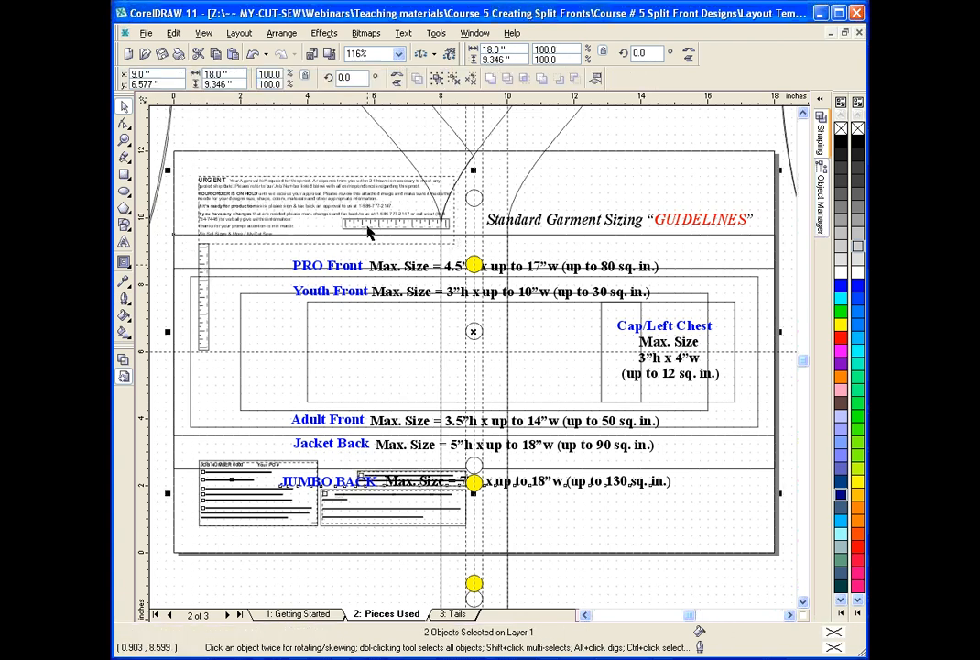
pyautogui.keyDown('shift'); pyautogui.click(368, 227); pyautogui.keyUp('shift')
pyautogui.keyDown('shift'); pyautogui.click(206, 266); pyautogui.keyUp('shift')
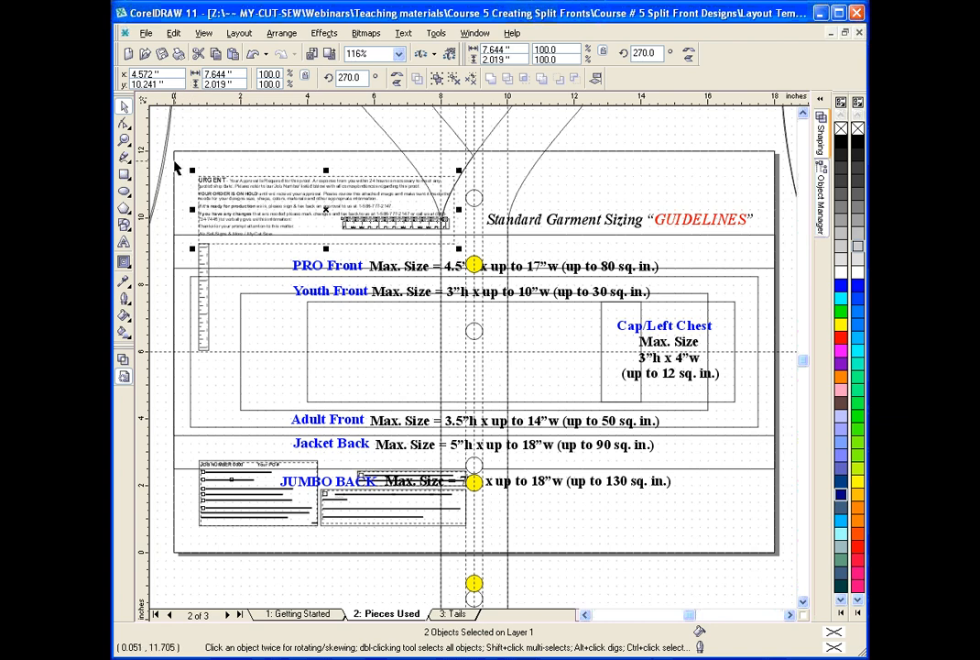
pyautogui.click(273, 208)
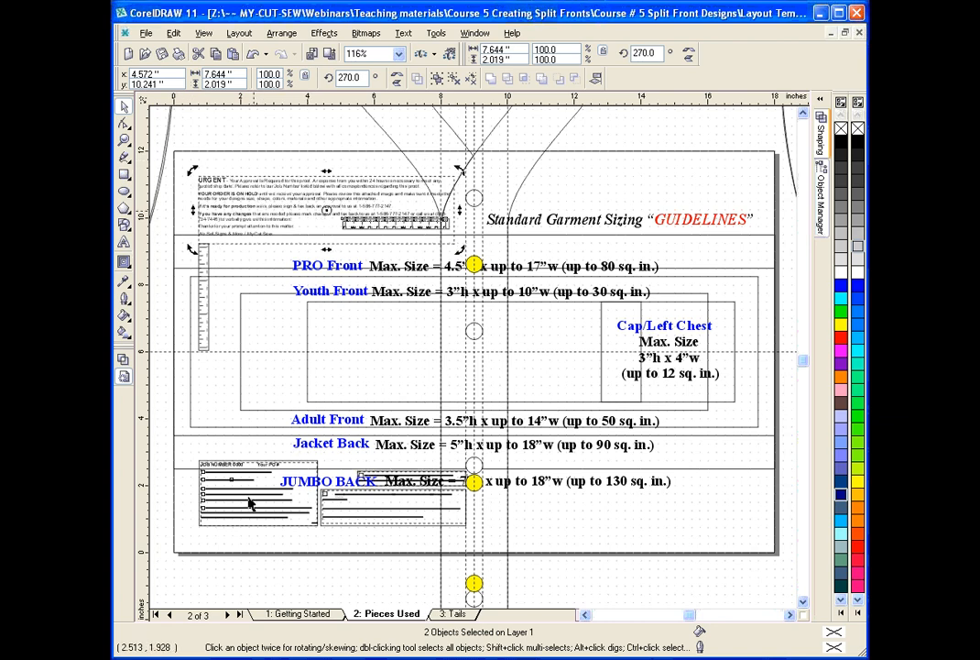
pyautogui.keyDown('shift'); pyautogui.click(339, 506); pyautogui.keyUp('shift')
pyautogui.keyDown('shift'); pyautogui.click(350, 507); pyautogui.keyUp('shift')
pyautogui.keyDown('shift'); pyautogui.click(374, 474); pyautogui.keyUp('shift')
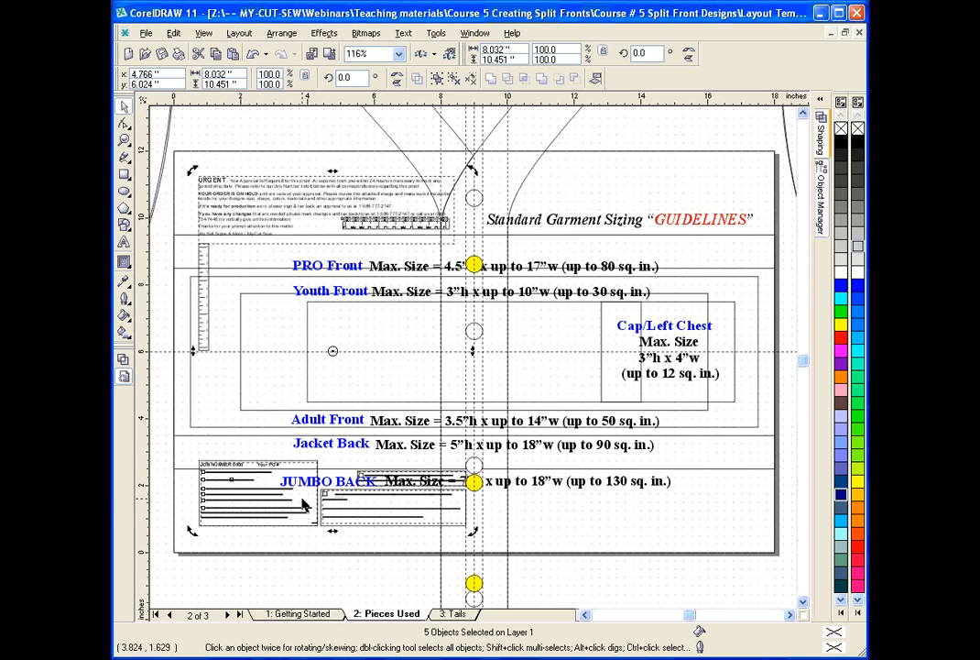
pyautogui.hotkey('ctrl', 'c')
pyautogui.click(298, 613)
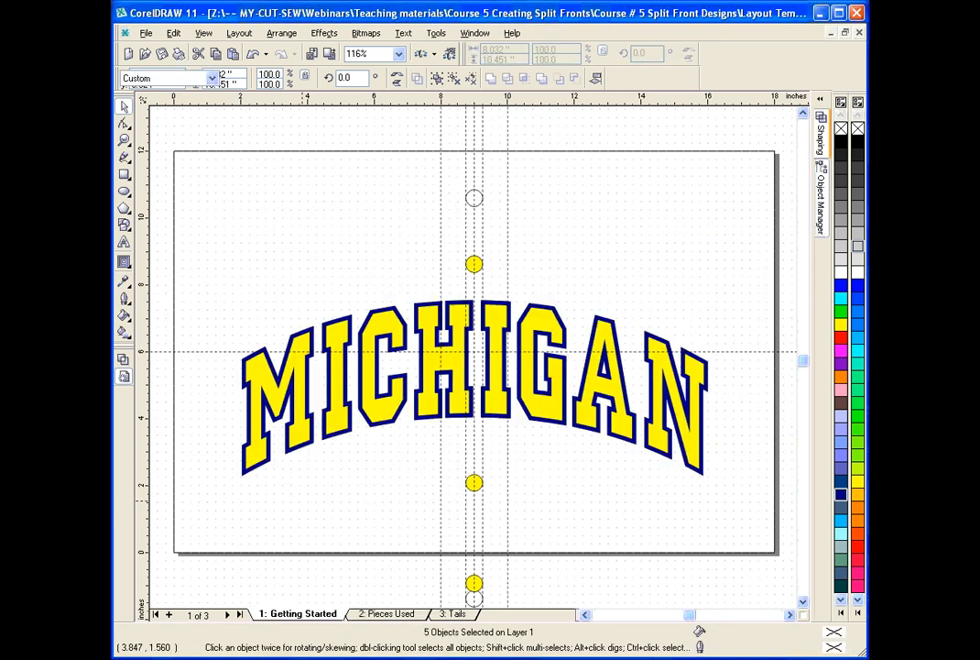
pyautogui.hotkey('ctrl', 'v')
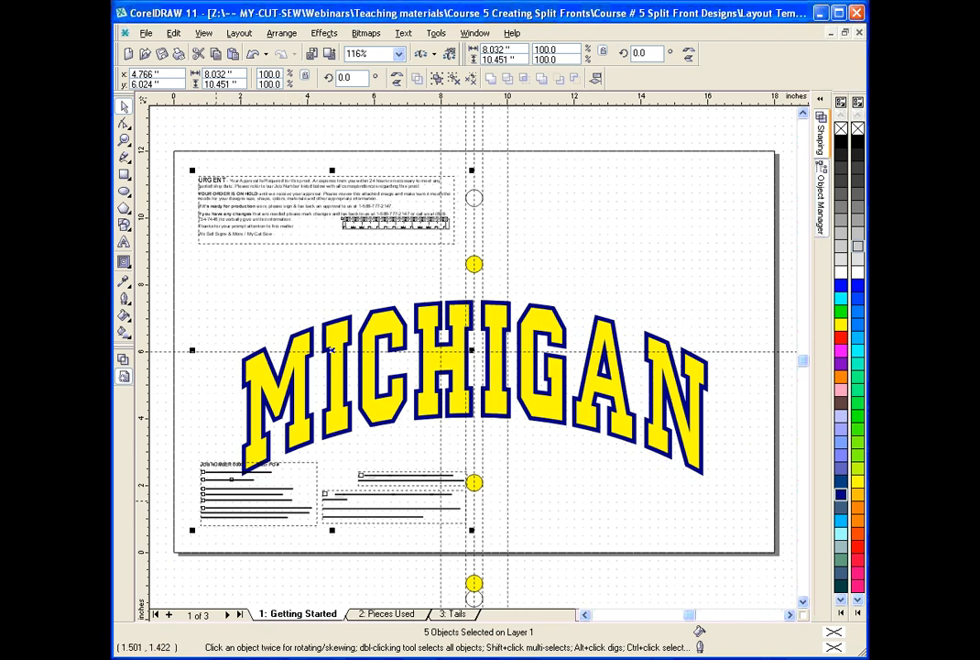
# Move the copied job number text block up to just below the URGENT notice on the Getting Started page.
pyautogui.press('Escape')
pyautogui.moveTo(211, 507); pyautogui.dragTo(235, 291)
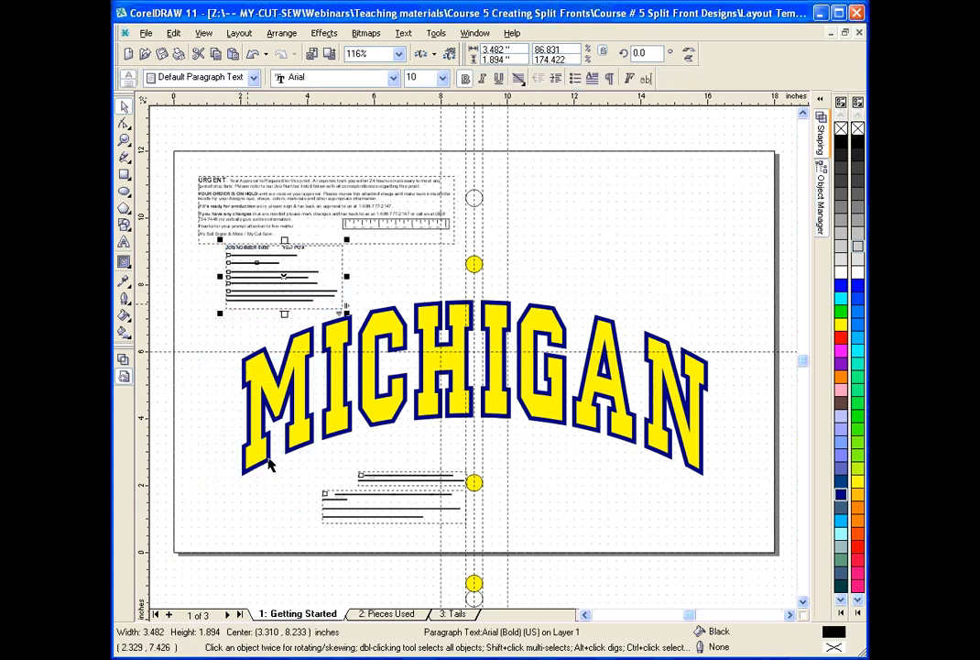
# Return to the Pieces Used page, shift the jersey outline slightly, and undo that move.
pyautogui.click(376, 614)
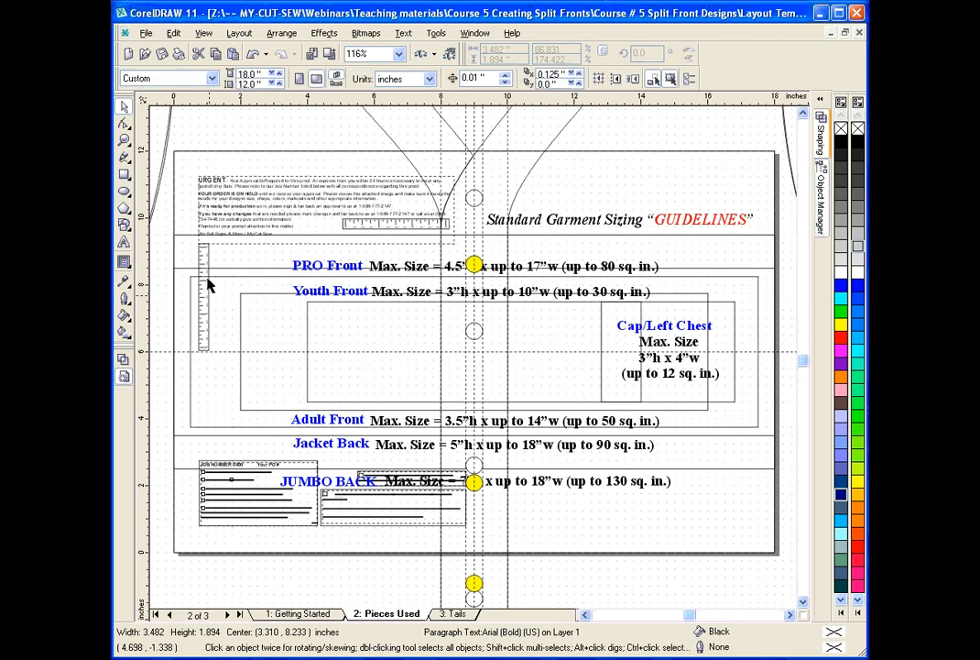
pyautogui.click(175, 233)
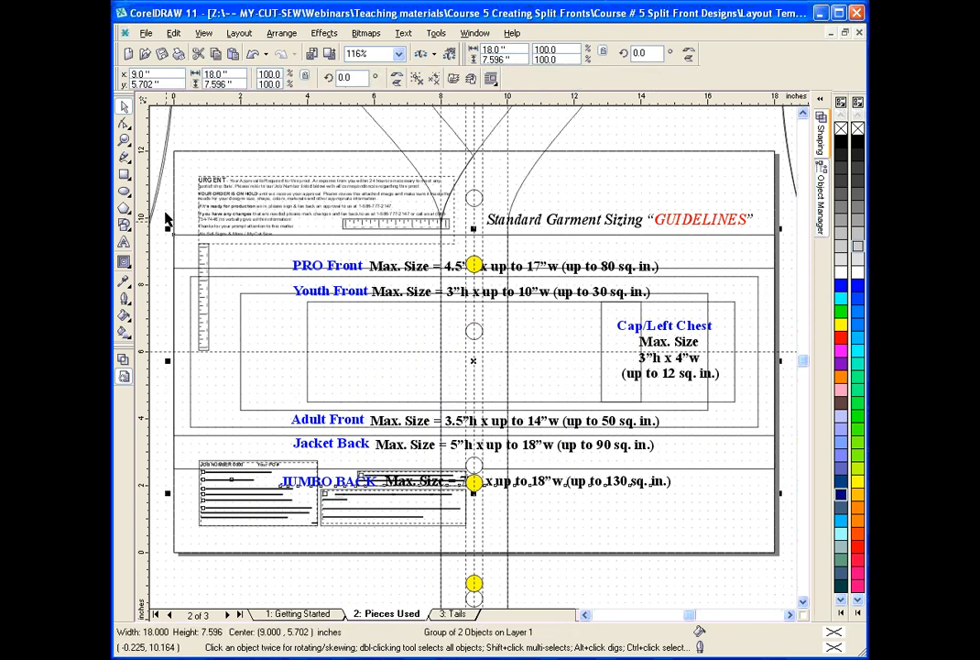
pyautogui.moveTo(166, 213); pyautogui.dragTo(179, 233)
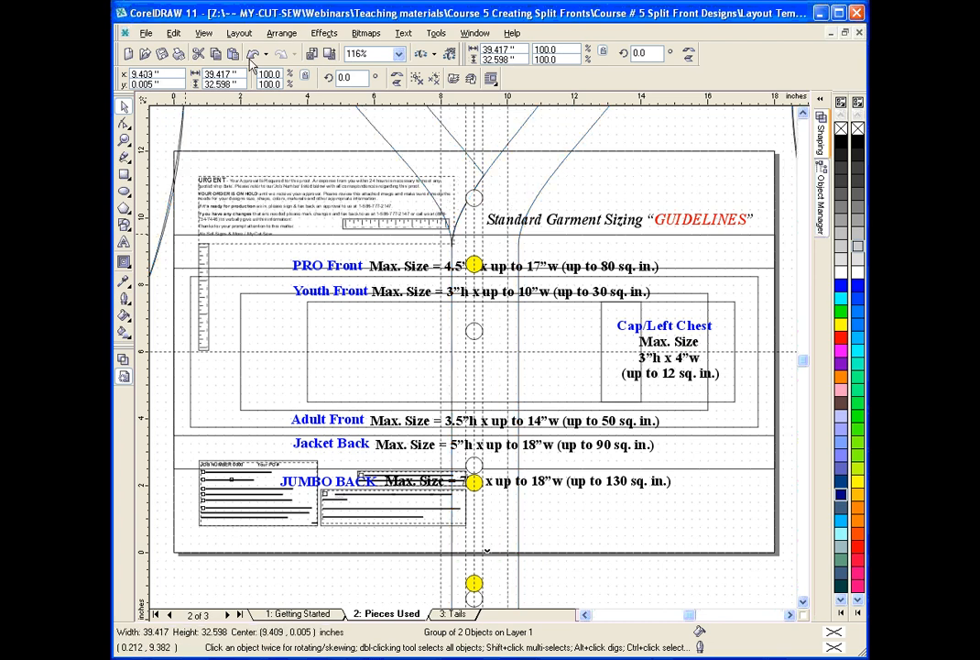
pyautogui.click(252, 55)
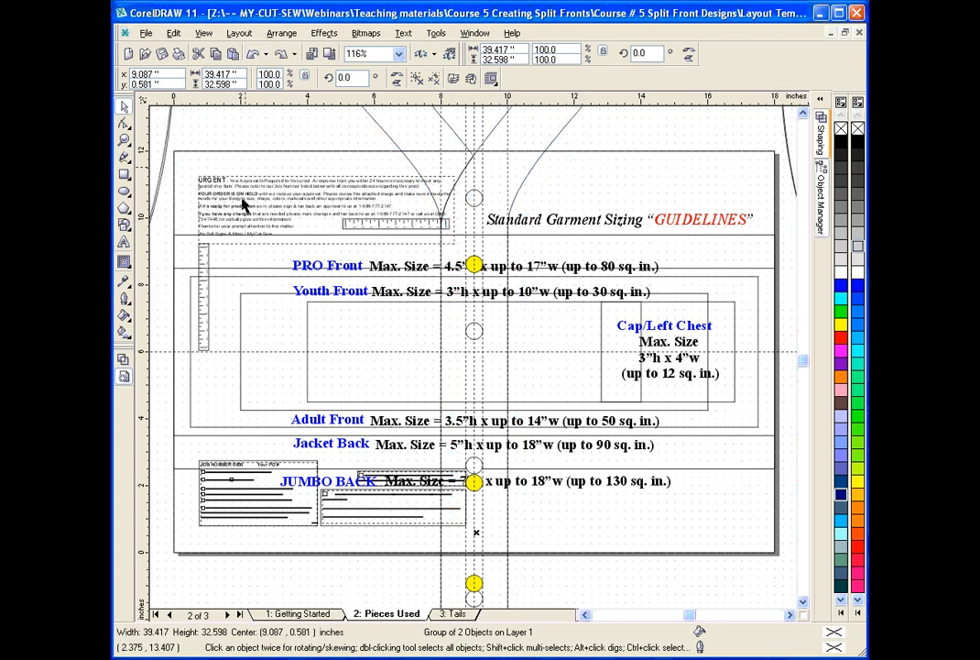
# Try to select the vertical ruler that overlaps the garment size guides on the Pieces Used page.
pyautogui.click(209, 344)
pyautogui.click(203, 235)
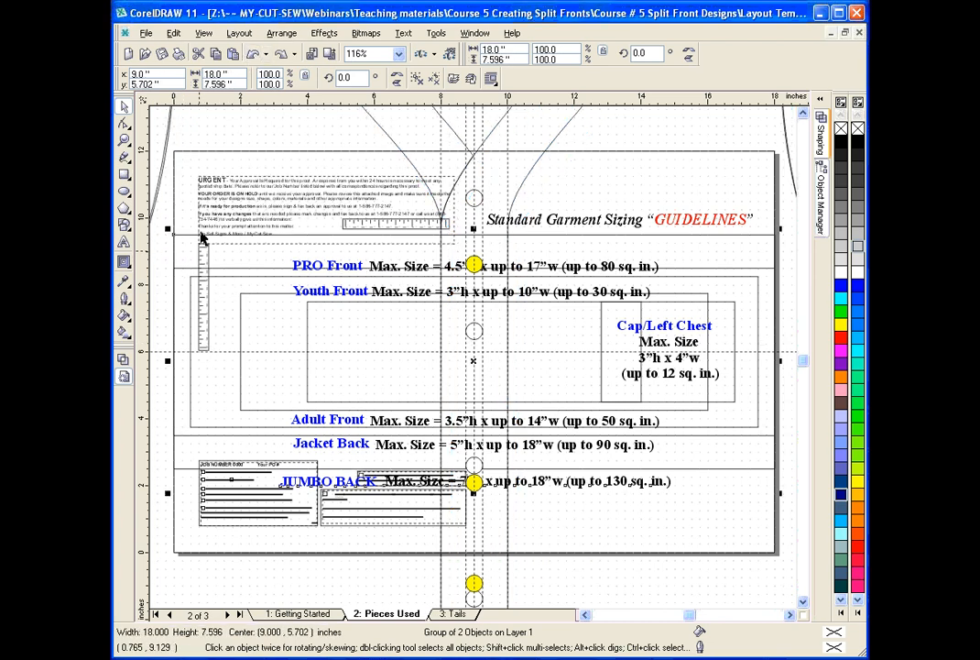
pyautogui.click(391, 139)
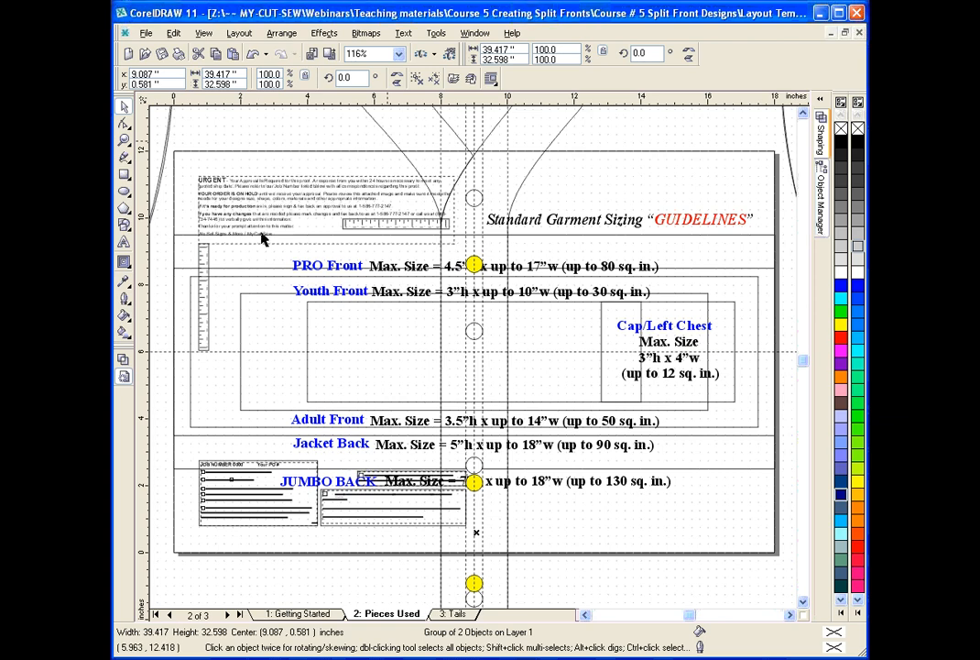
pyautogui.click(208, 263)
pyautogui.click(206, 267)
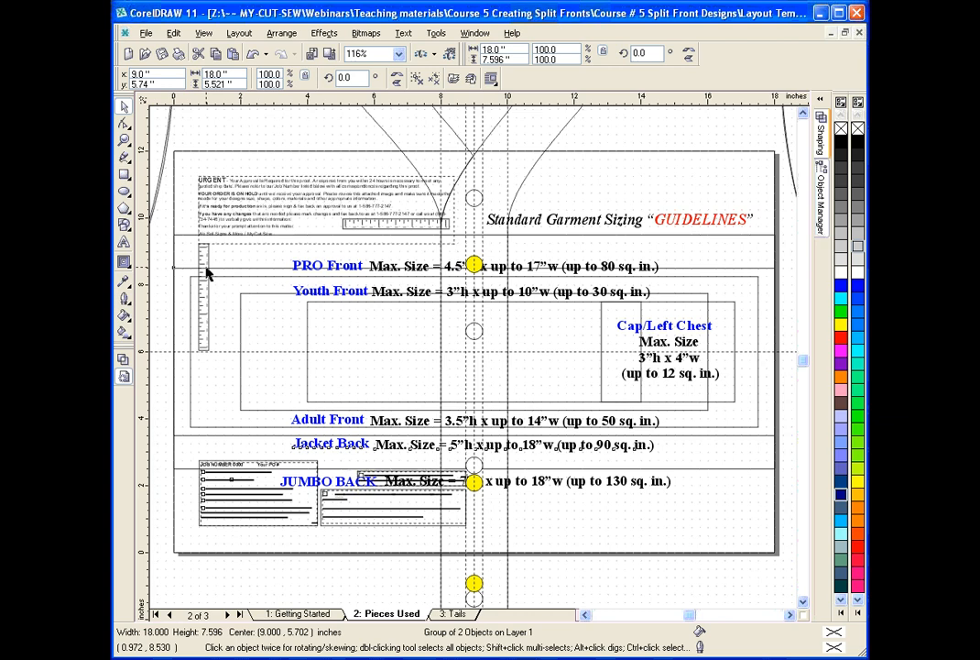
pyautogui.click(207, 340)
pyautogui.click(206, 346)
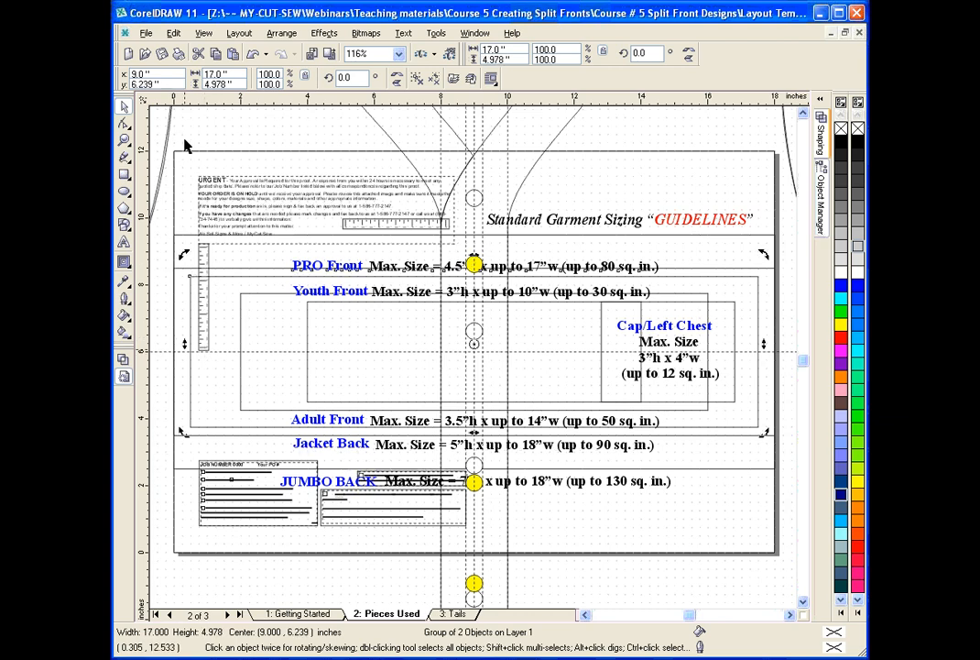
pyautogui.click(204, 262)
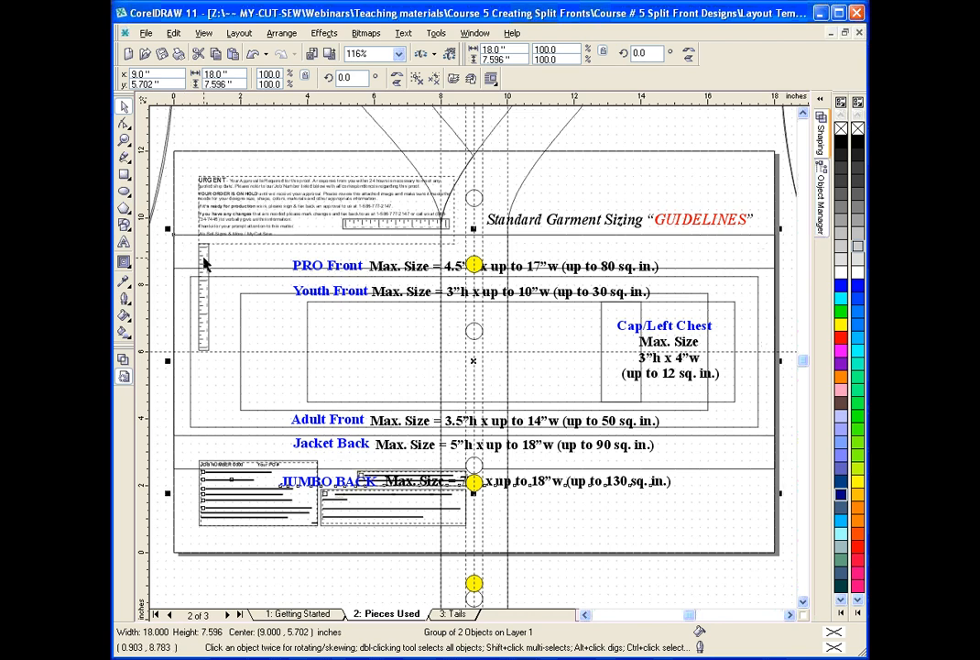
pyautogui.keyDown('shift'); pyautogui.click(328, 291); pyautogui.keyUp('shift')
pyautogui.keyDown('shift'); pyautogui.click(316, 421); pyautogui.keyUp('shift')
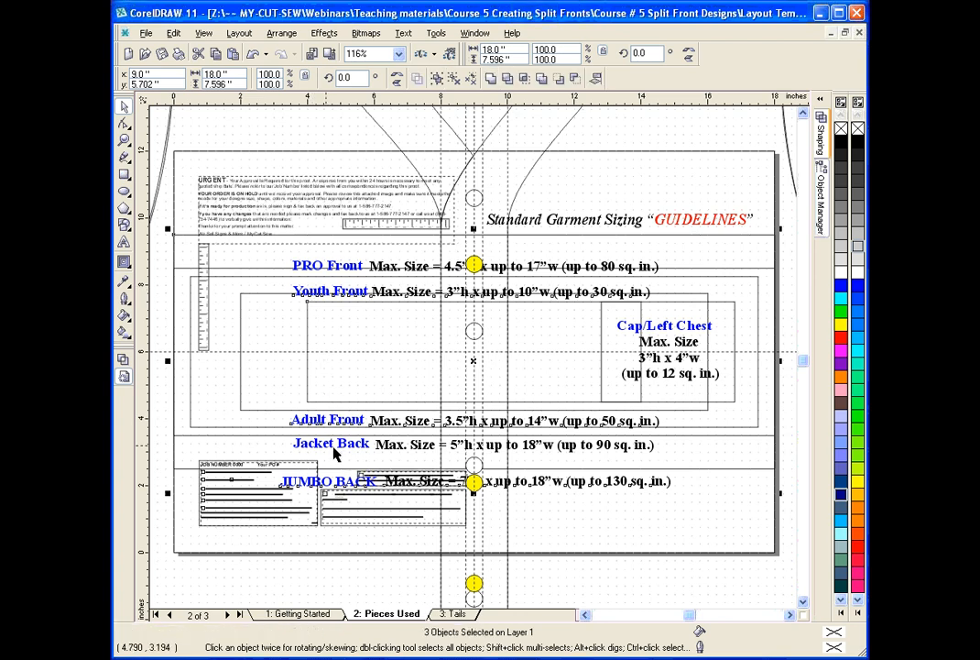
pyautogui.keyDown('shift'); pyautogui.click(336, 449); pyautogui.keyUp('shift')
pyautogui.keyDown('shift'); pyautogui.click(342, 486); pyautogui.keyUp('shift')
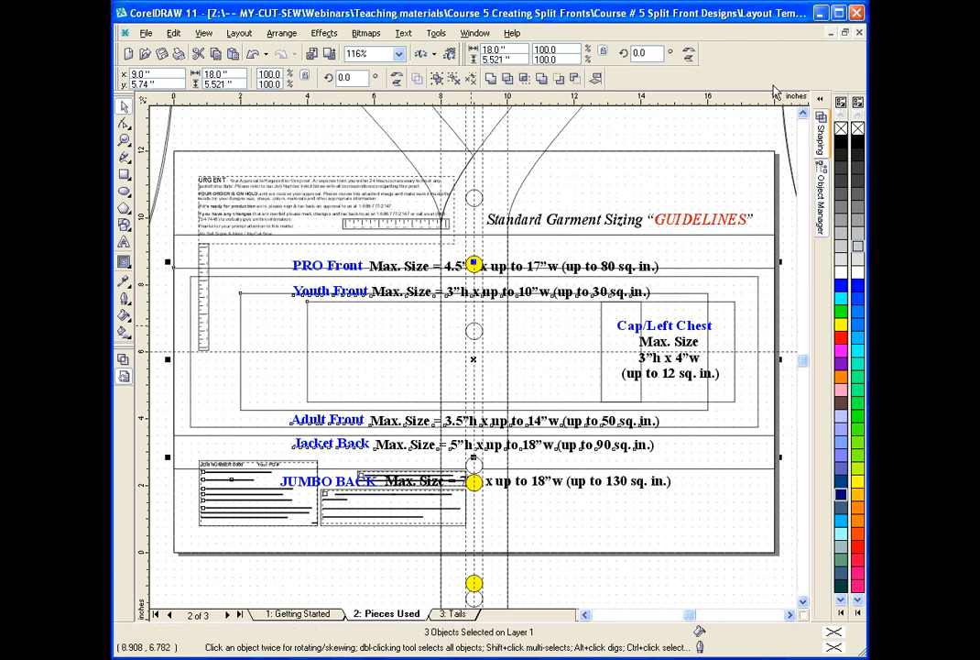
# Open the Object Manager, select the vertical ruler group on Pieces Used, and copy it to the Getting Started page.
pyautogui.click(821, 133)
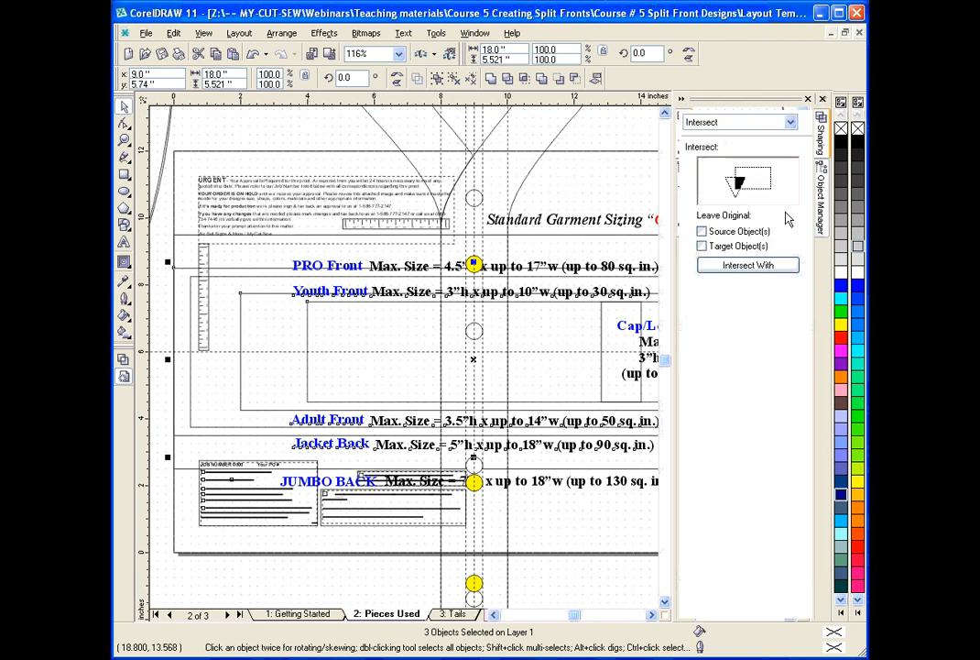
pyautogui.click(821, 197)
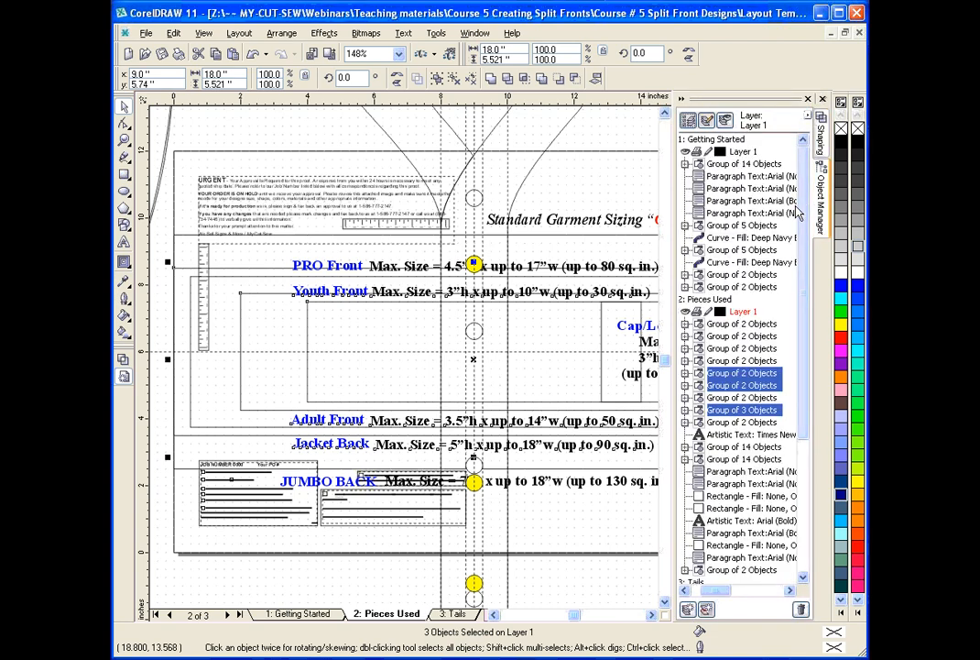
pyautogui.moveTo(724, 592); pyautogui.dragTo(690, 591)
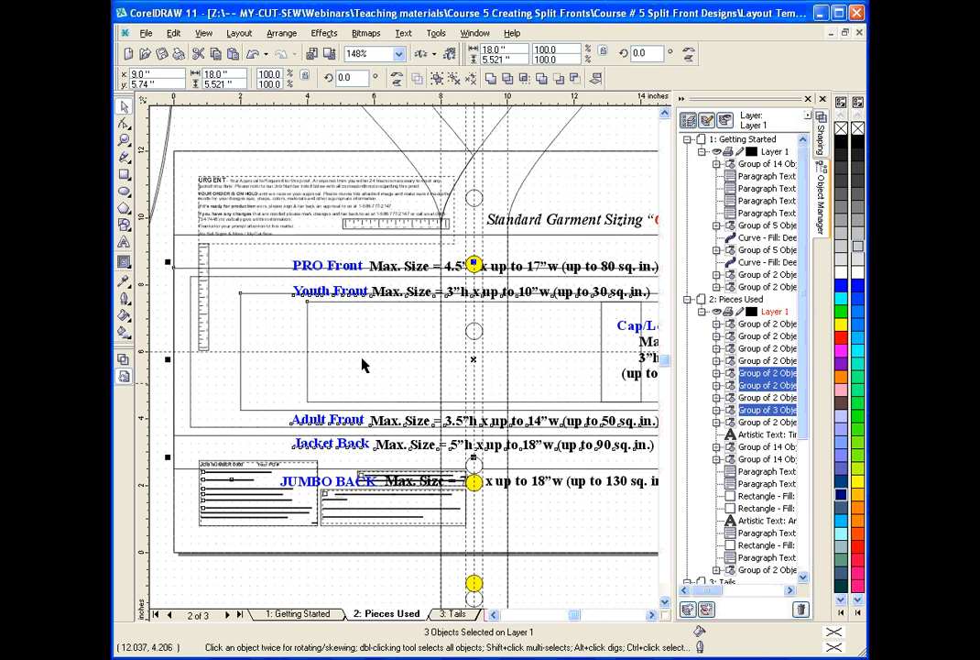
pyautogui.click(203, 263)
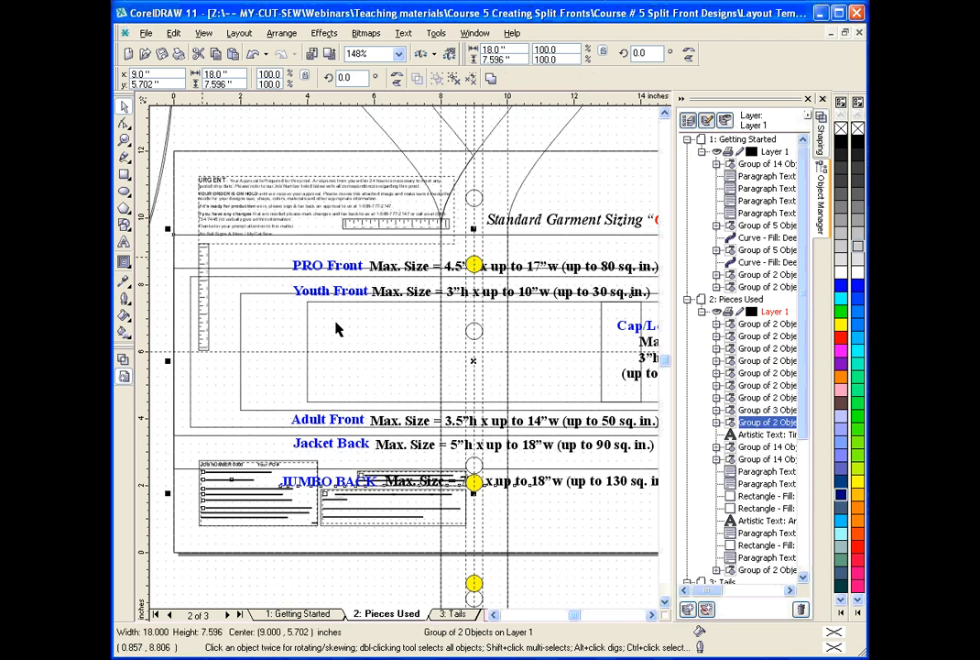
pyautogui.click(768, 447)
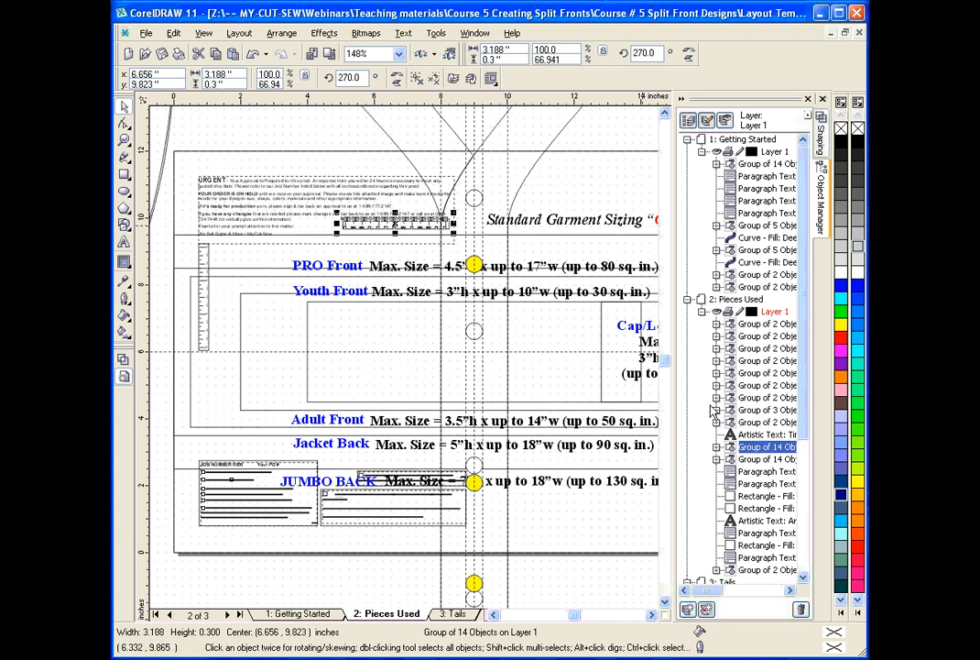
pyautogui.click(201, 275)
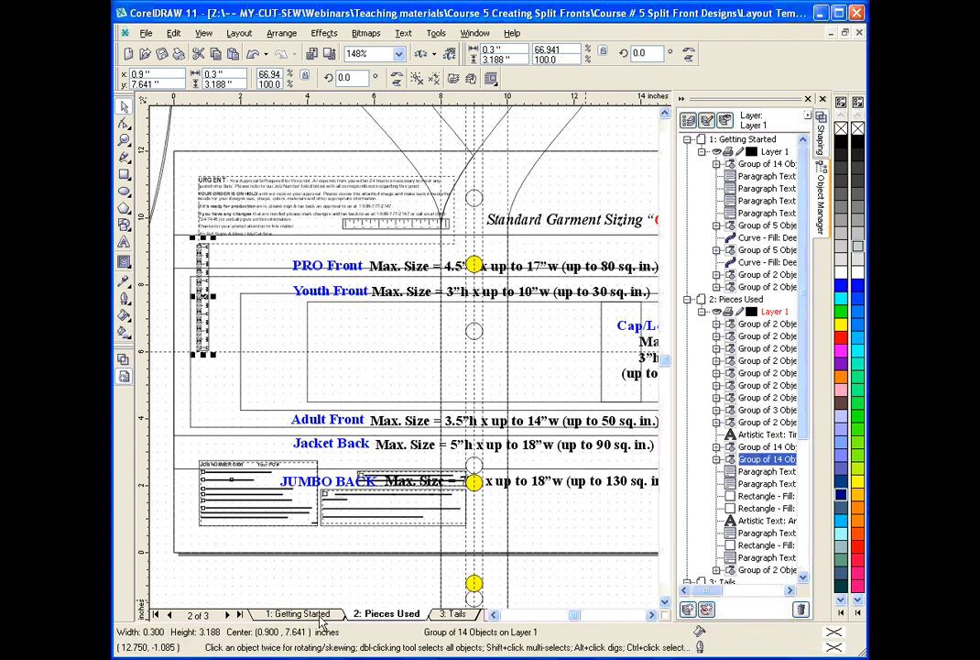
pyautogui.click(280, 613)
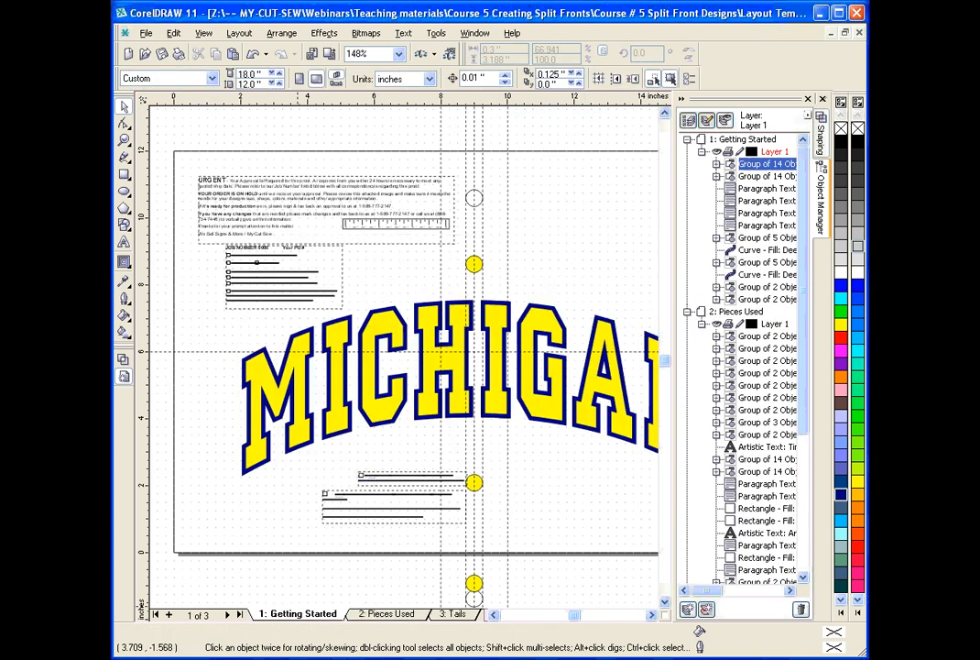
# Undo the approval element copies and the earlier deletions, restoring the labels, notes, size guide and grey jersey template on Getting Started.
pyautogui.click(124, 139)
pyautogui.rightClick(345, 169)
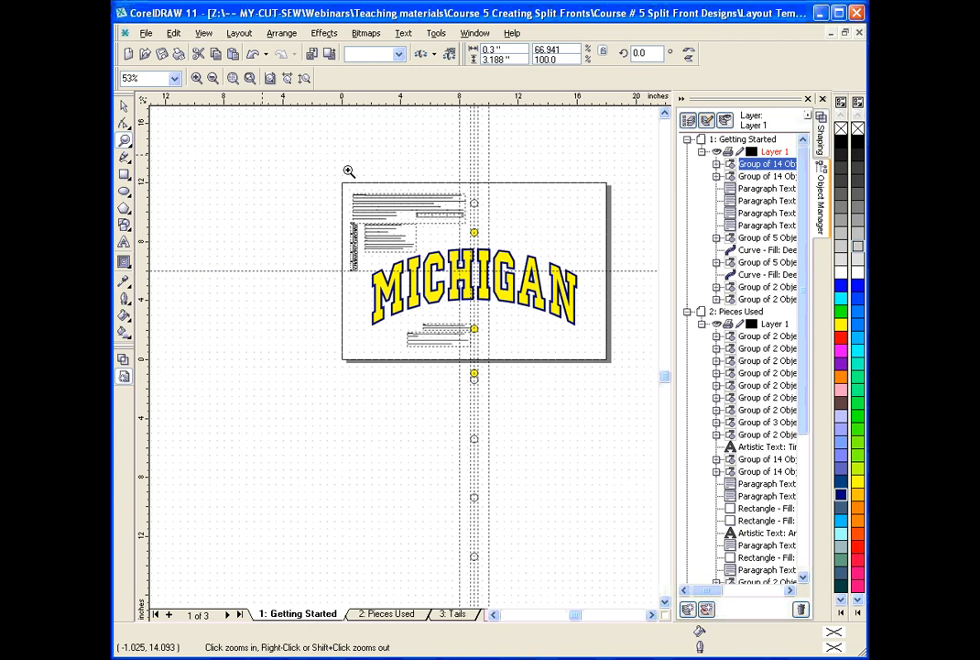
pyautogui.click(125, 108)
pyautogui.click(605, 357)
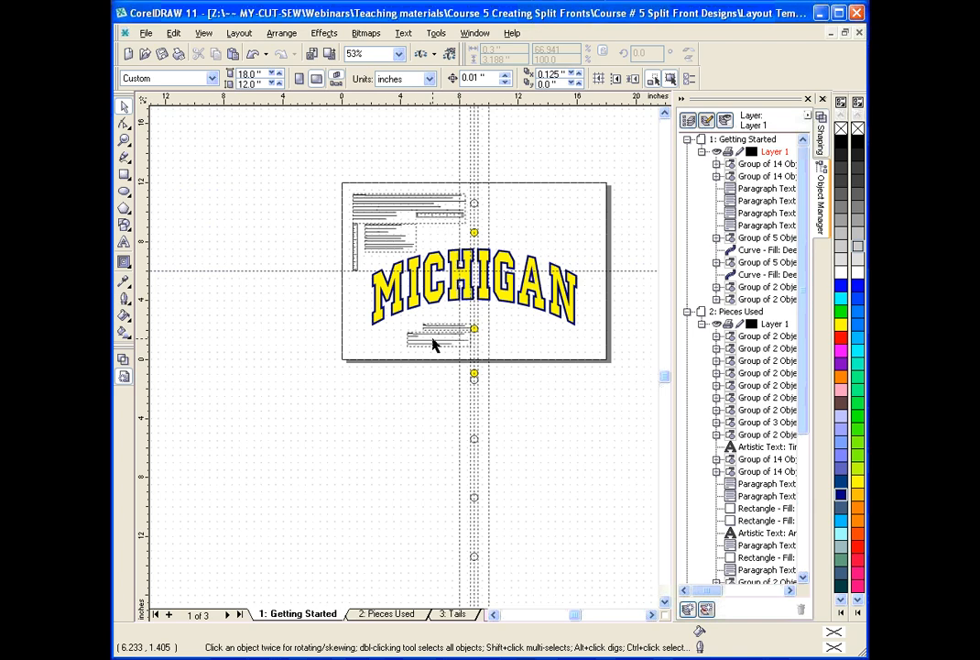
pyautogui.click(253, 53)
pyautogui.click(253, 53)
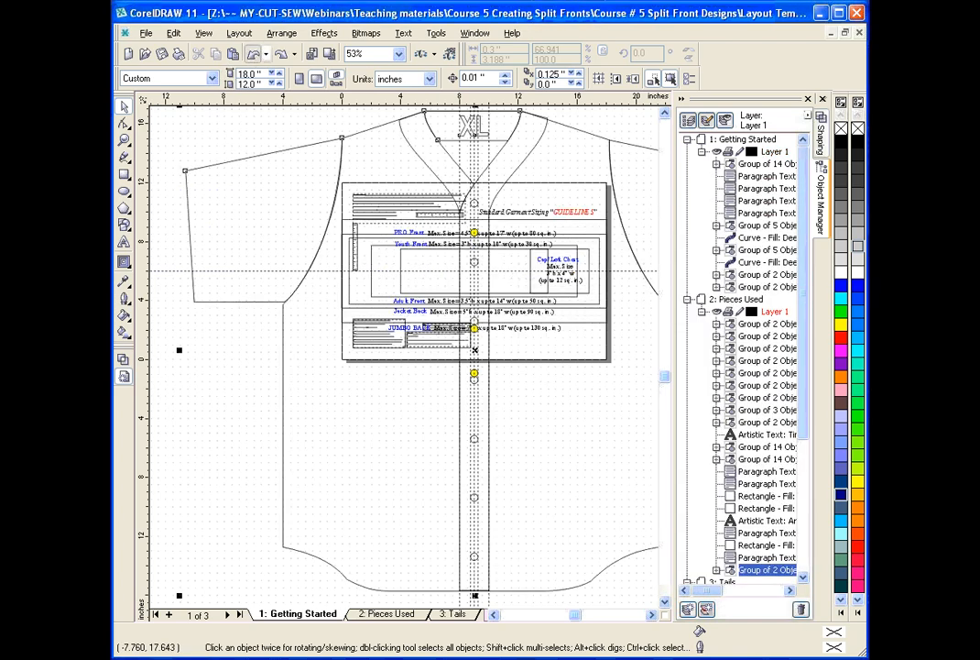
pyautogui.click(253, 54)
pyautogui.click(253, 53)
pyautogui.click(253, 53)
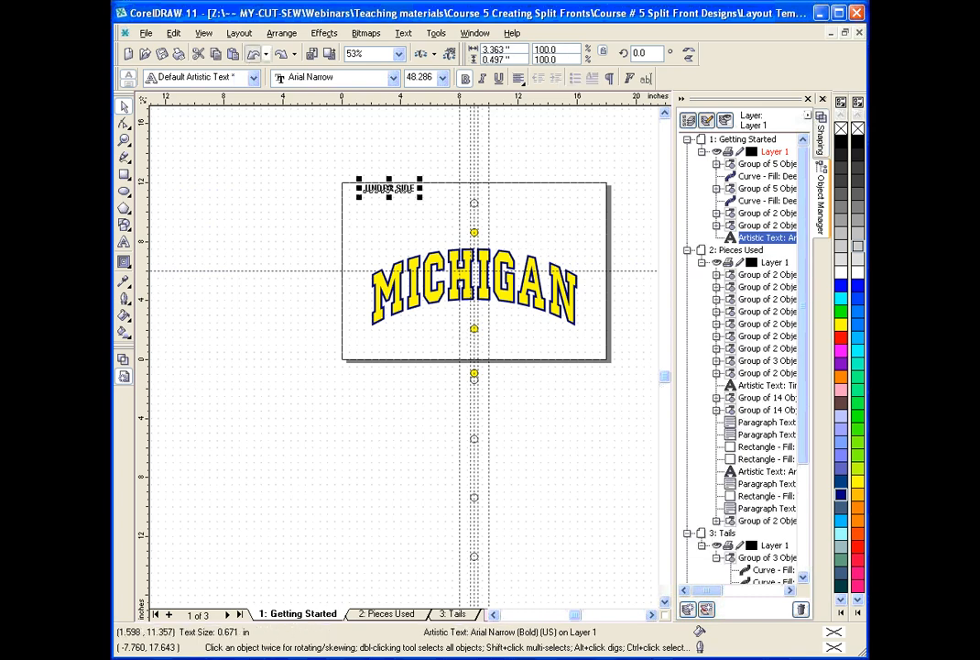
pyautogui.click(253, 53)
pyautogui.click(253, 53)
pyautogui.click(253, 53)
pyautogui.click(253, 53)
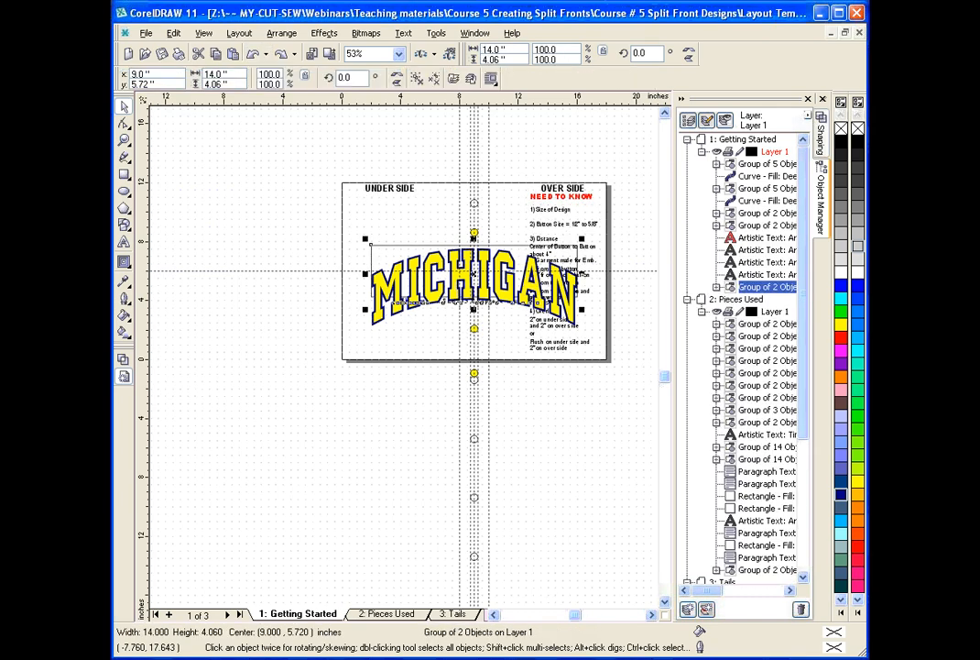
pyautogui.click(253, 53)
pyautogui.click(252, 53)
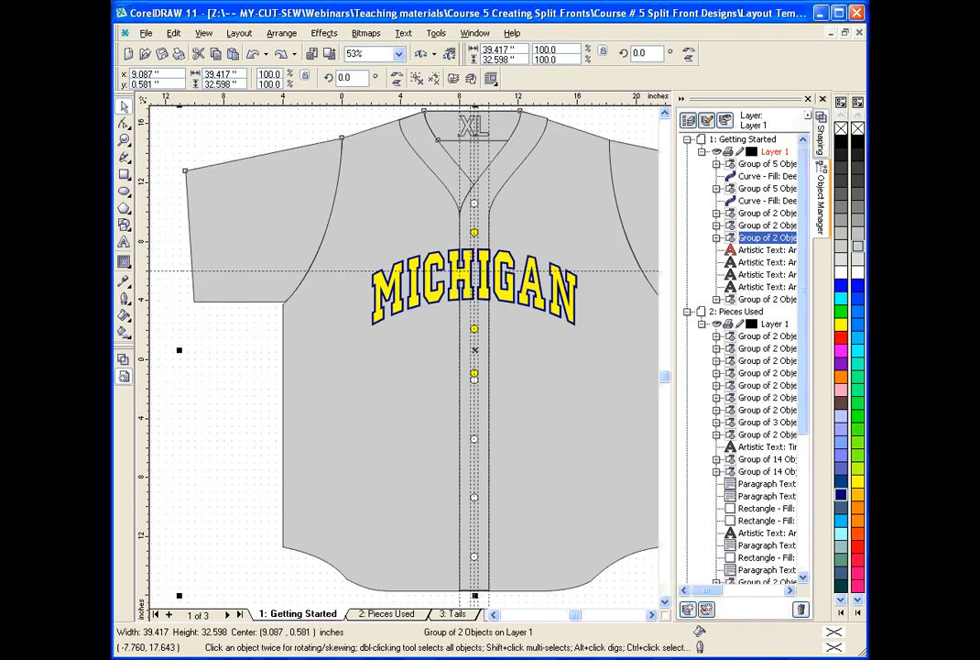
# Collapse the Object Manager and remove the grey fill from the jersey template on the Getting Started page.
pyautogui.click(253, 125)
pyautogui.click(683, 99)
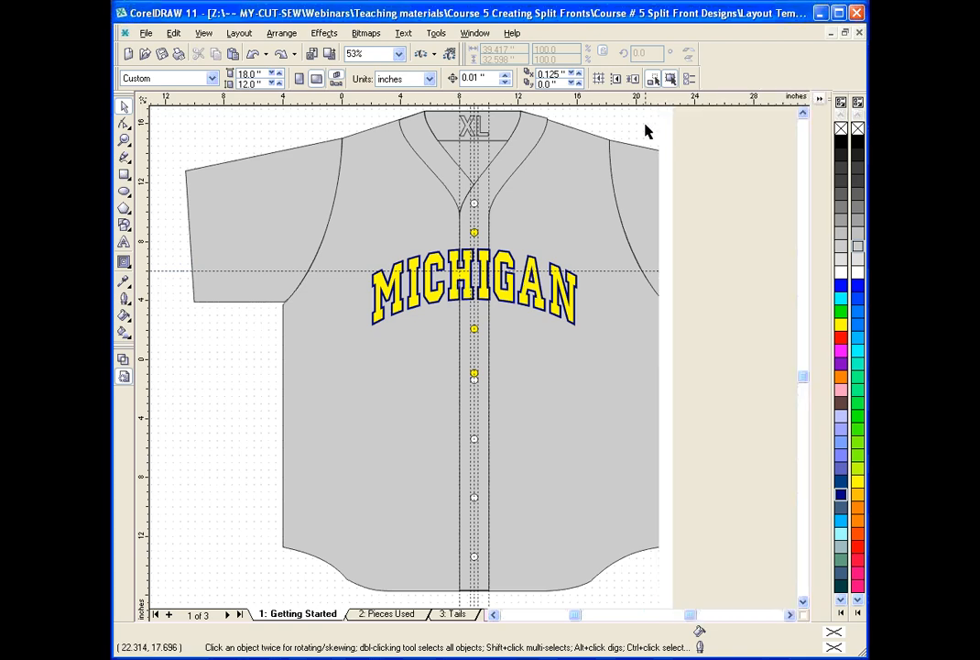
pyautogui.click(533, 166)
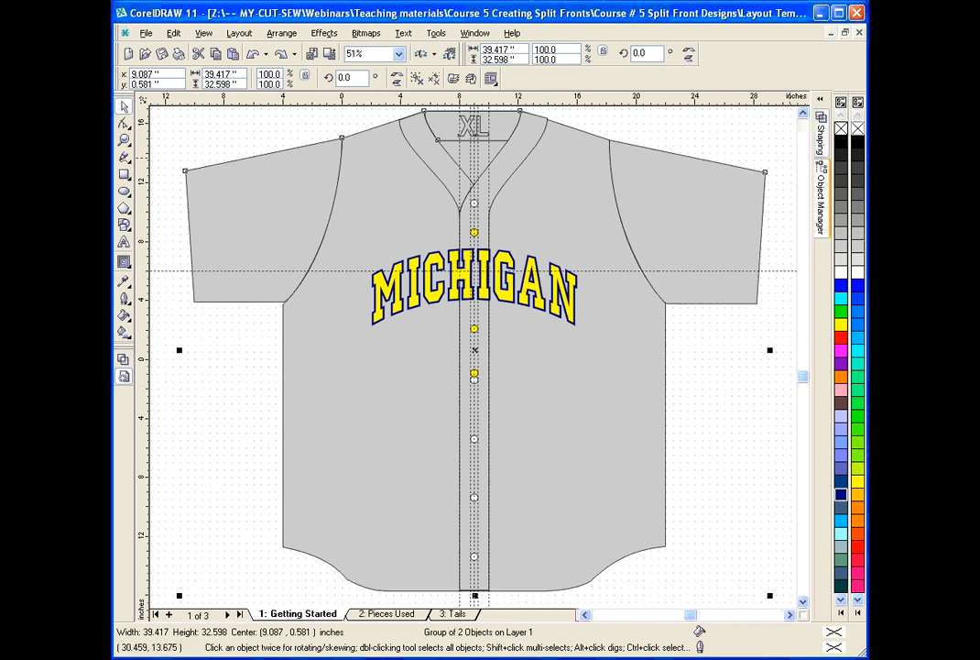
pyautogui.click(859, 129)
pyautogui.click(341, 233)
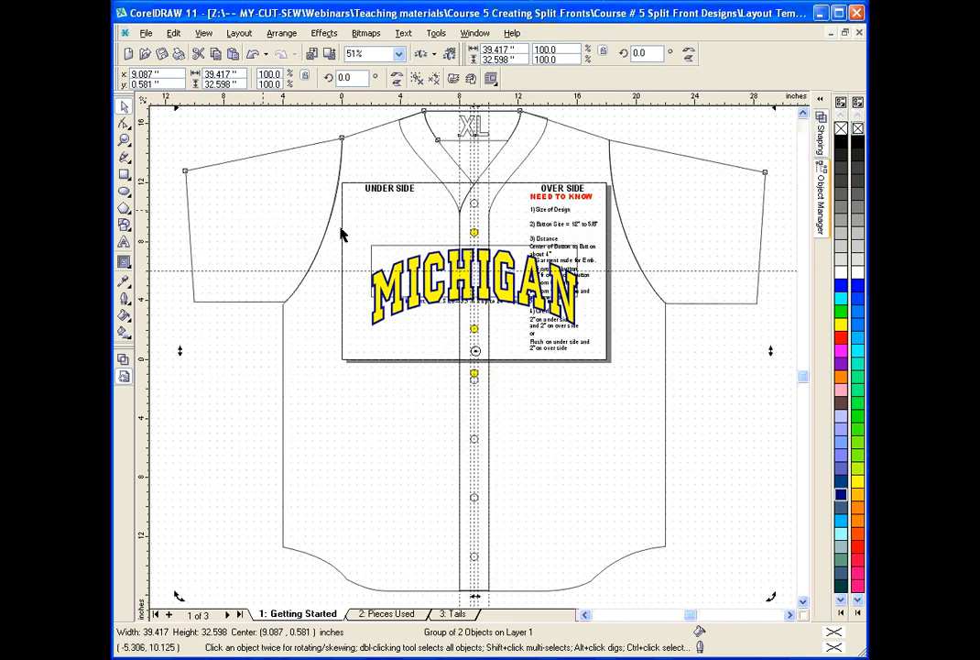
# Delete the arched MICHIGAN lettering and its size guide from the Getting Started page.
pyautogui.click(389, 247)
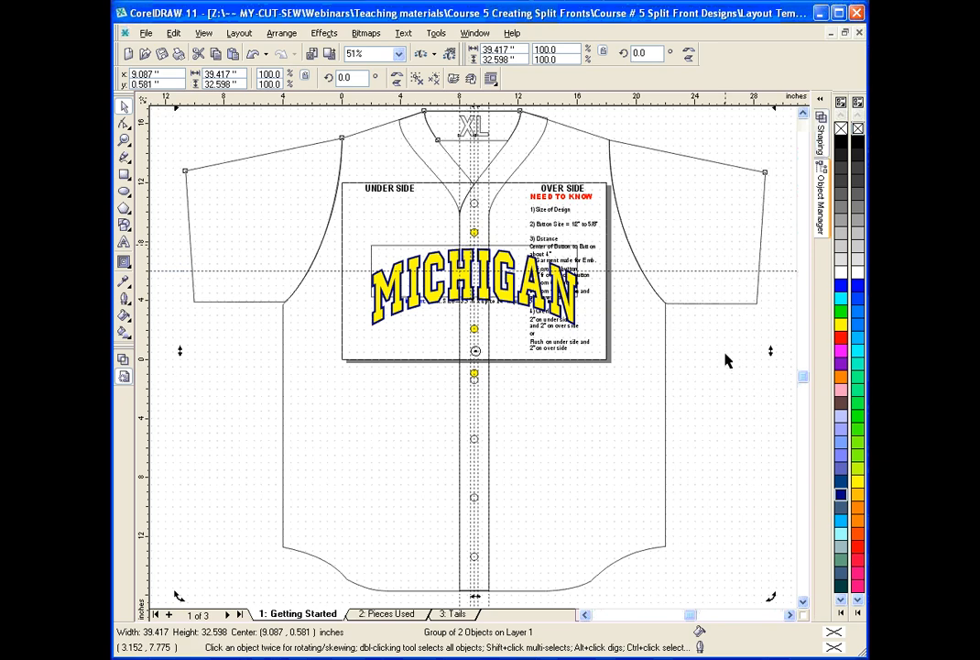
pyautogui.moveTo(712, 352); pyautogui.dragTo(356, 246)
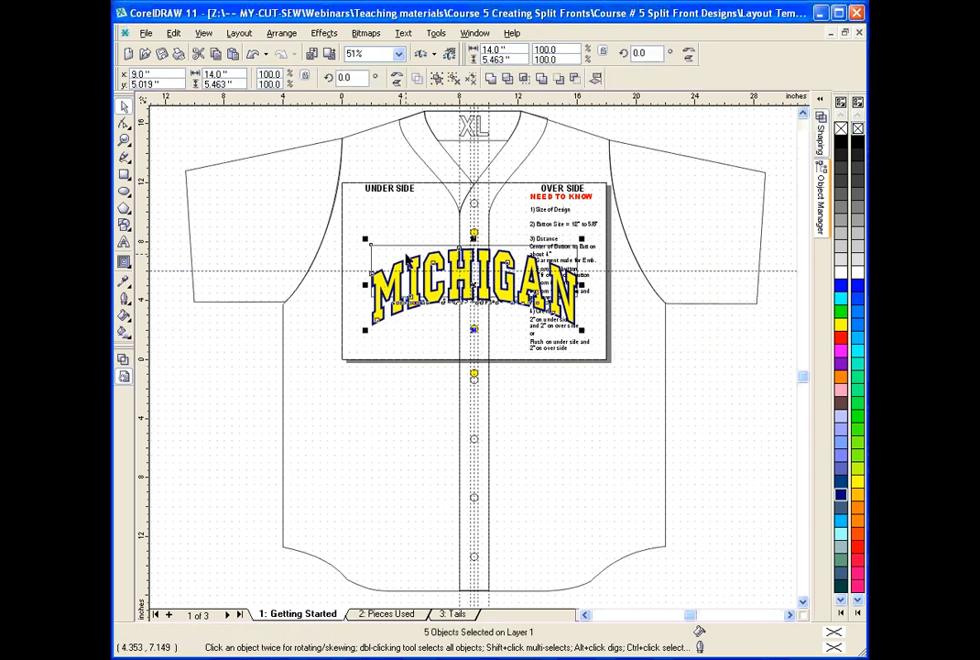
pyautogui.press('Delete')
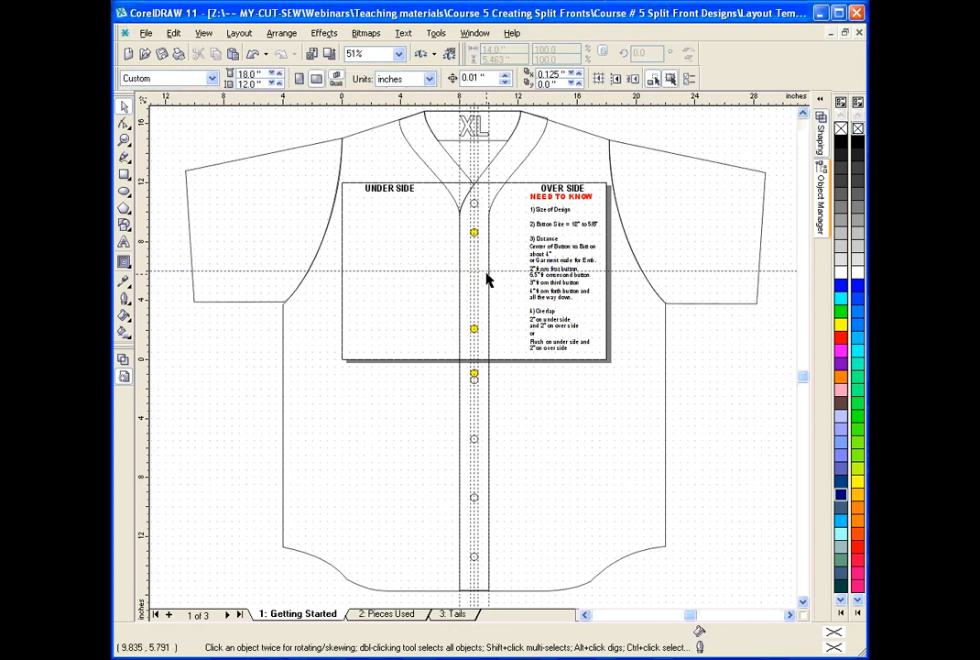
# Close Layout Template.cdr without saving or leaving clipboard data, and reopen the file from the recent documents.
pyautogui.click(383, 613)
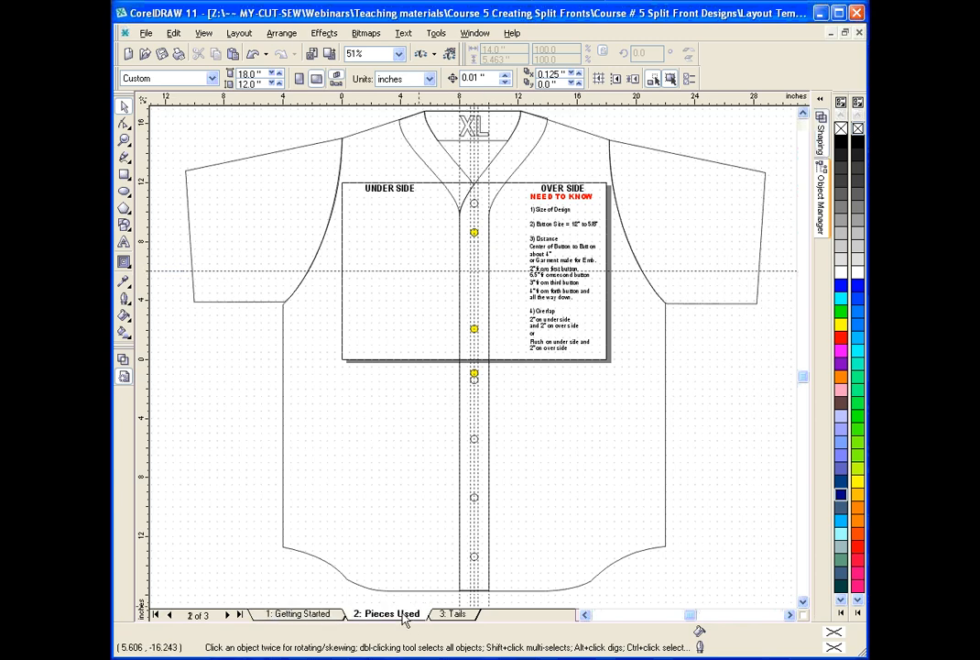
pyautogui.click(859, 34)
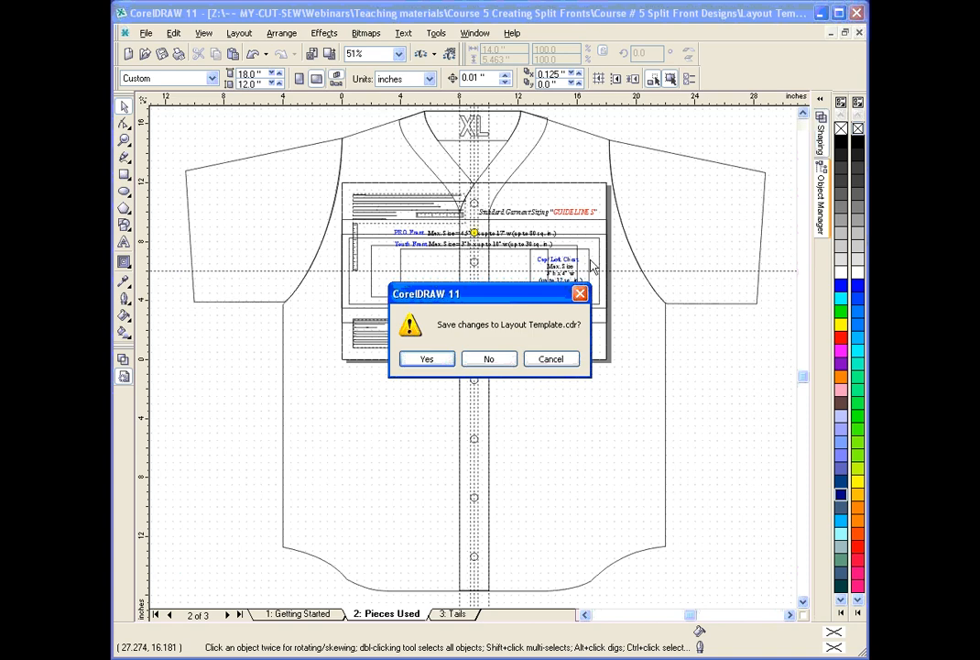
pyautogui.click(492, 360)
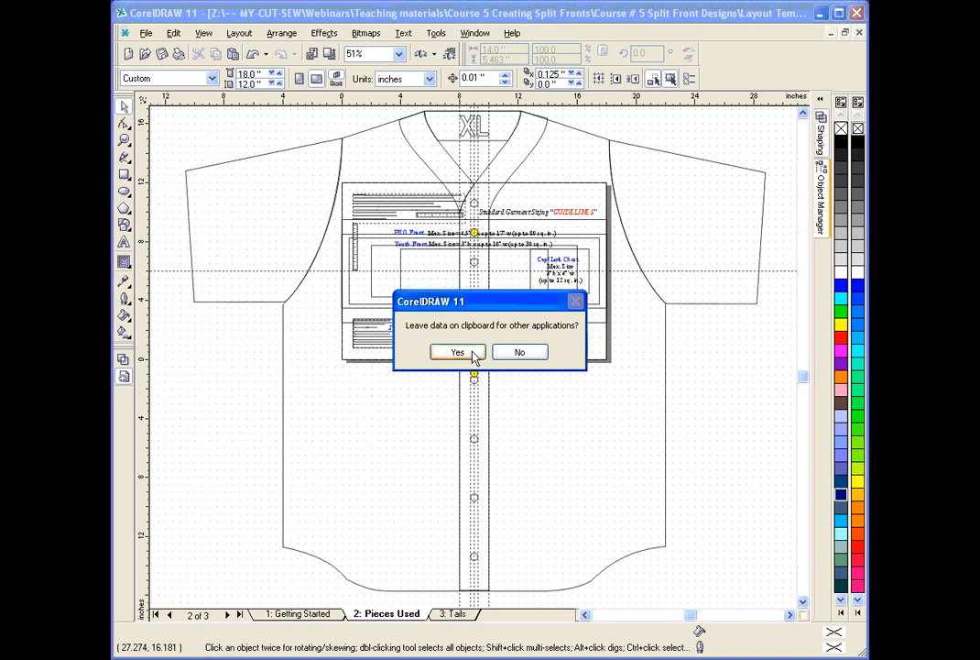
pyautogui.click(517, 355)
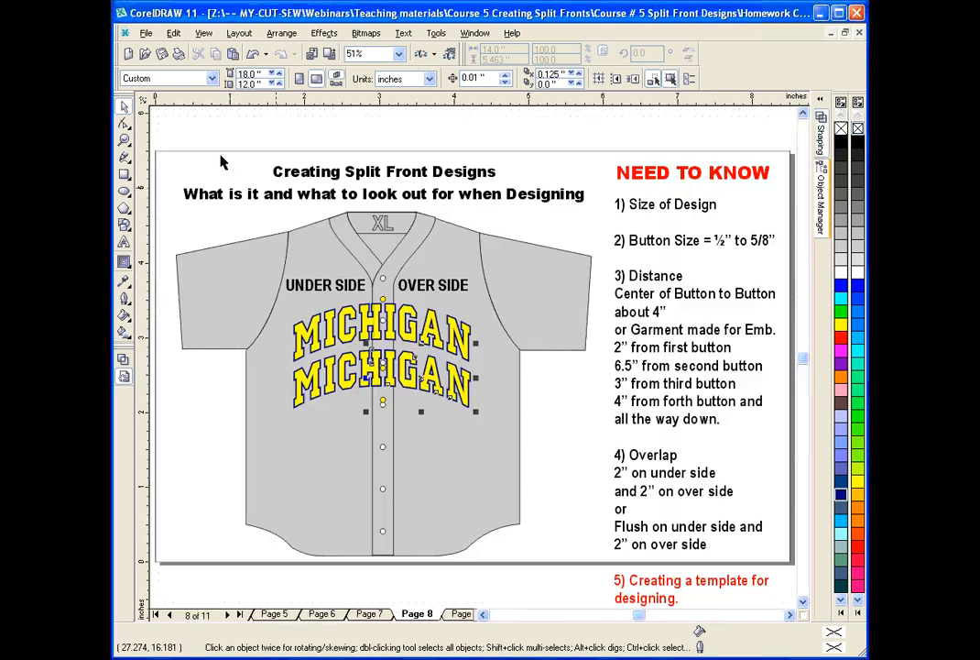
pyautogui.click(145, 34)
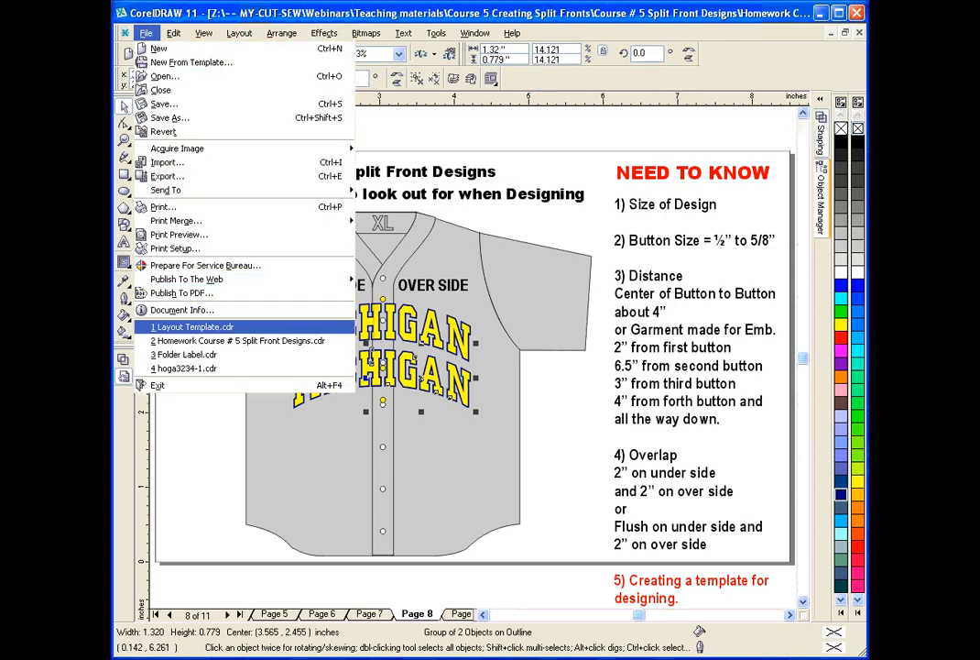
pyautogui.click(209, 328)
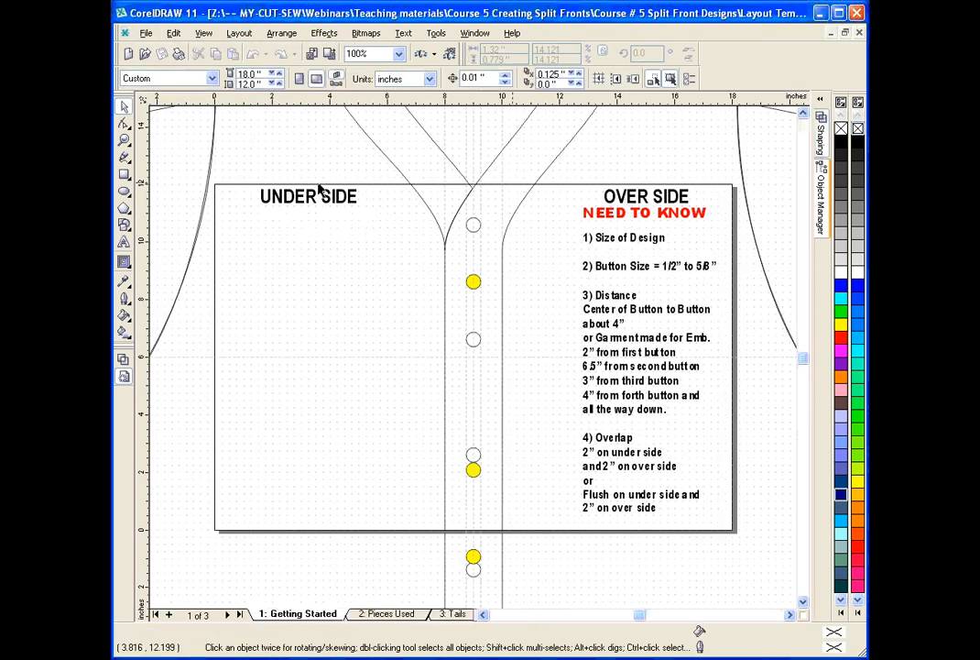
# Look over the Pieces Used page and the WOLVERINES example on page 9 of Homework Course # 5 Split Front Designs.cdr.
pyautogui.click(380, 613)
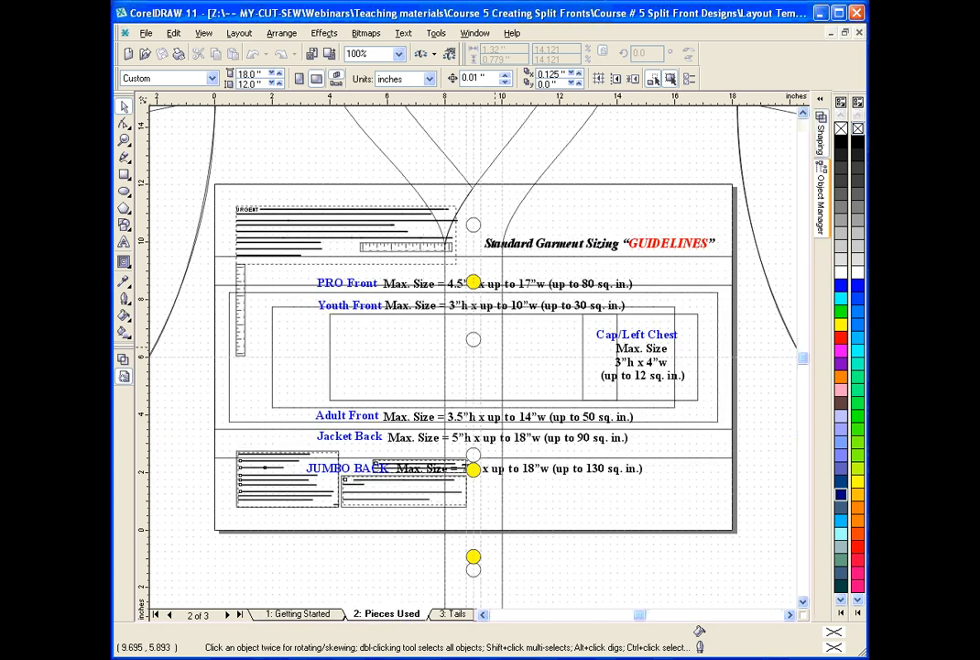
pyautogui.click(316, 614)
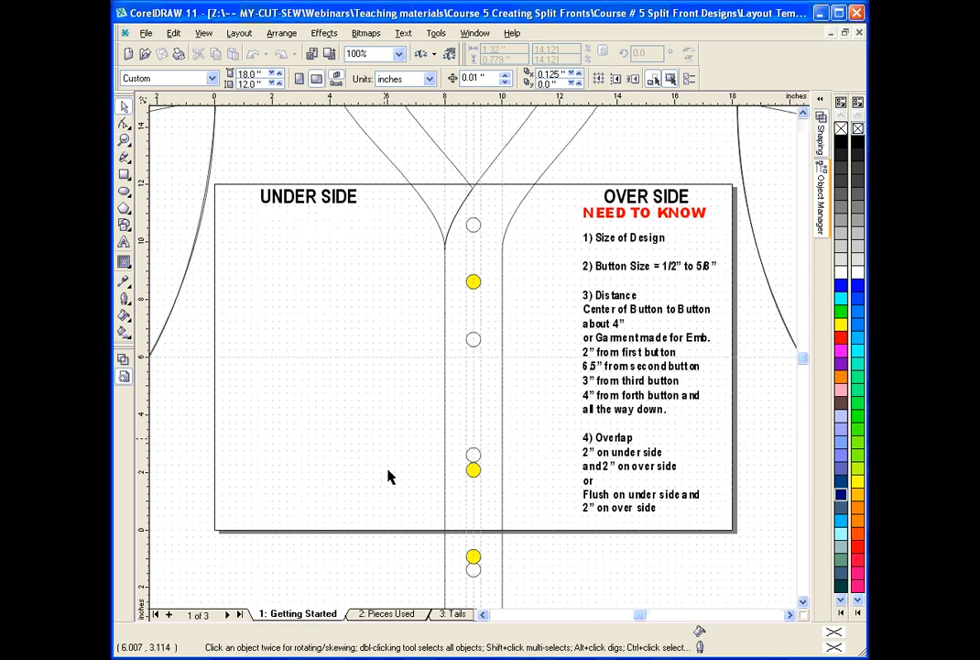
pyautogui.click(473, 34)
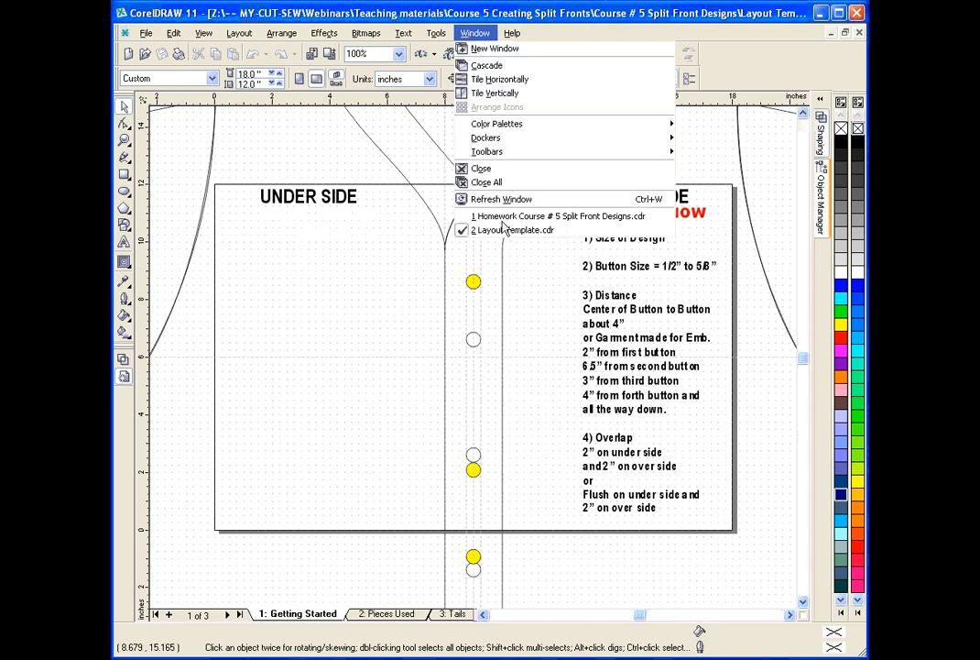
pyautogui.click(420, 187)
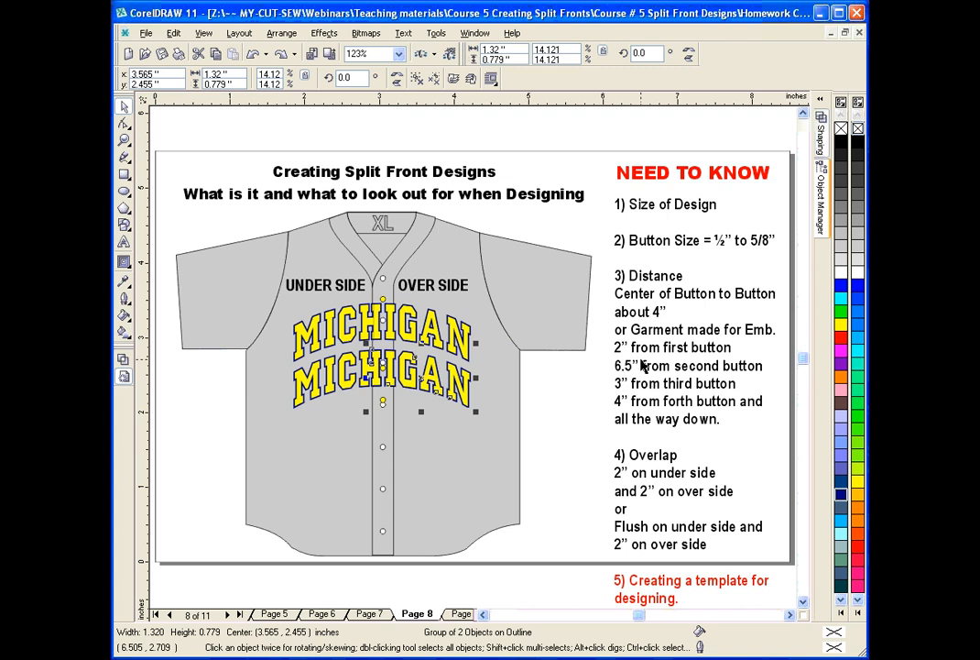
pyautogui.click(461, 614)
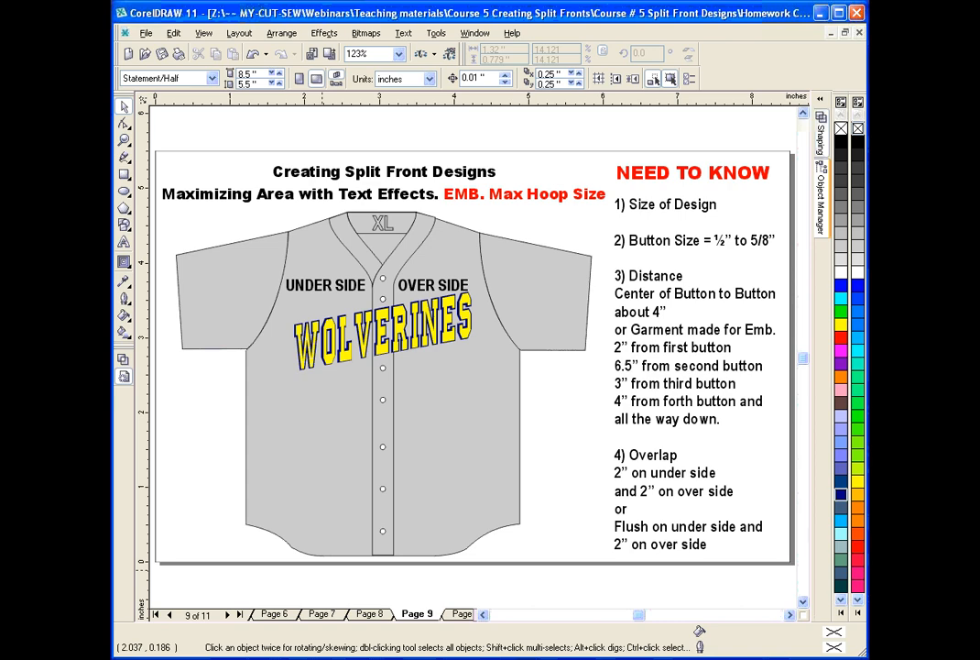
# In Layout Template.cdr, copy the PRO Front size guide from the Pieces Used page to the Getting Started page.
pyautogui.click(513, 230)
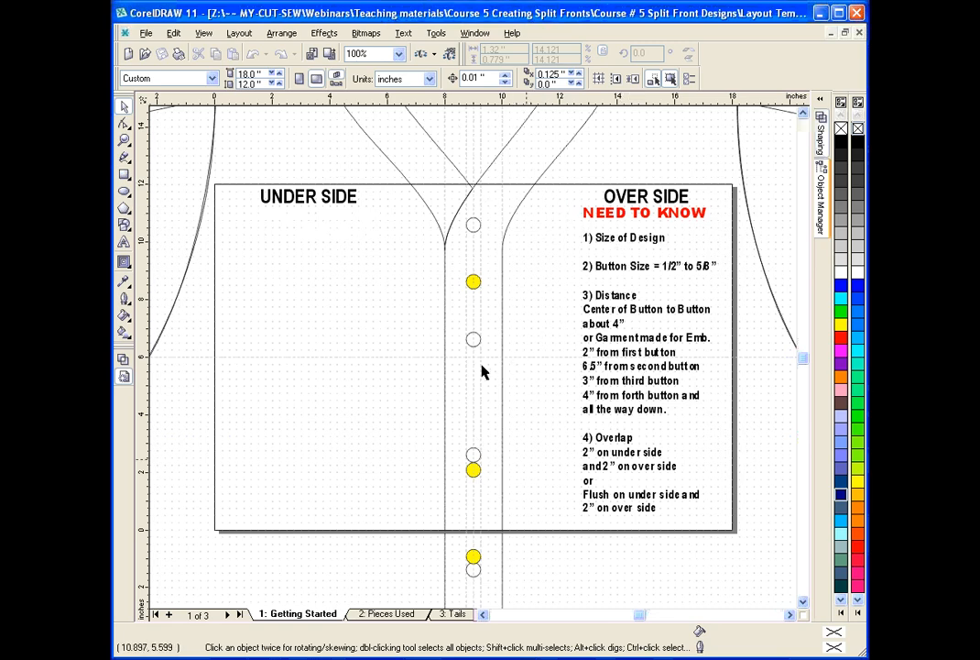
pyautogui.click(389, 613)
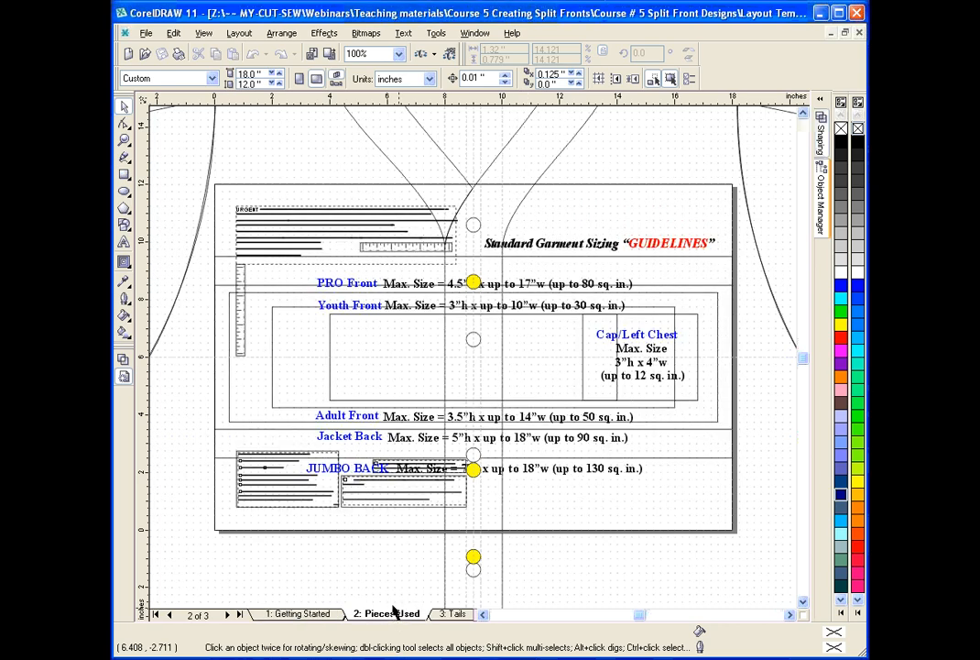
pyautogui.click(348, 475)
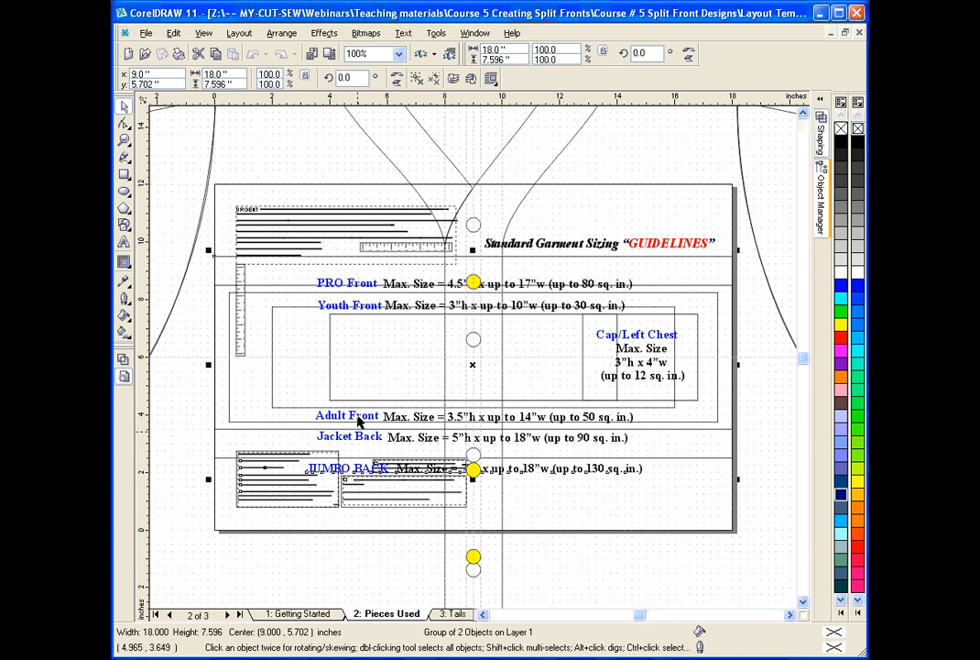
pyautogui.click(345, 287)
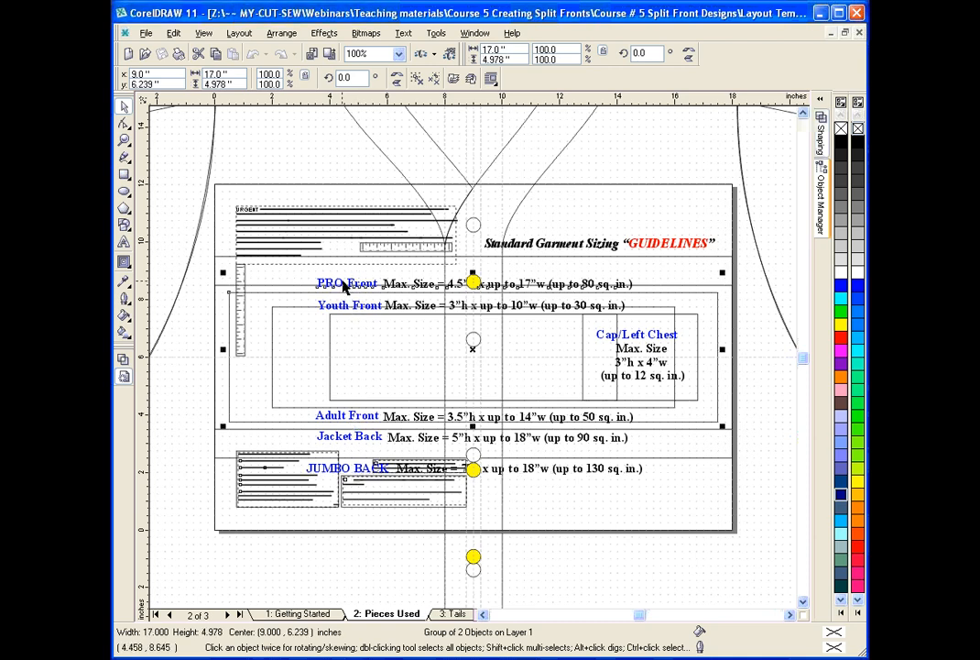
pyautogui.hotkey('ctrl', 'c')
pyautogui.click(297, 613)
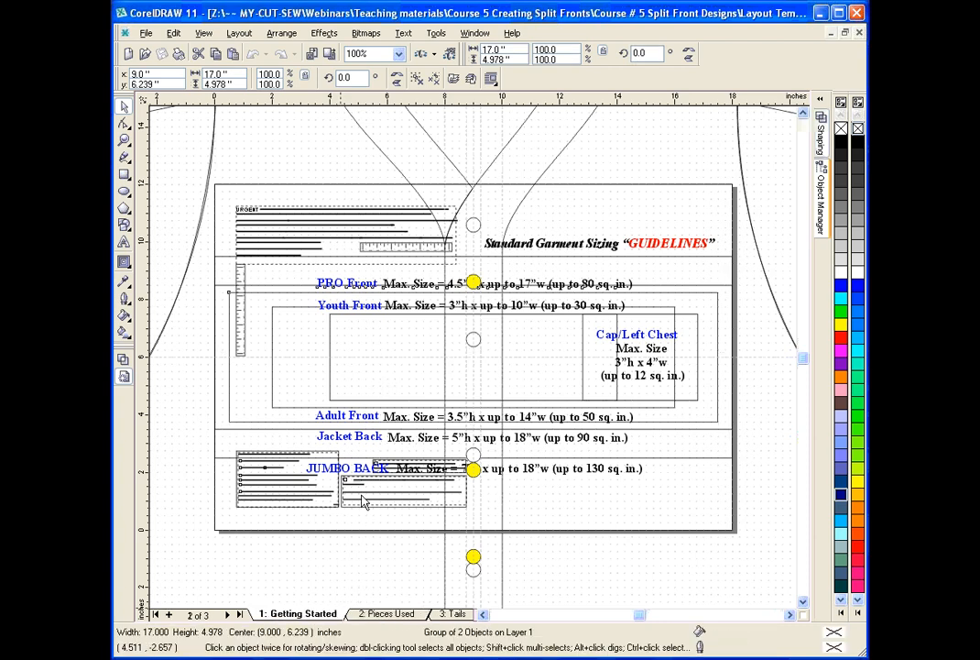
pyautogui.hotkey('ctrl', 'v')
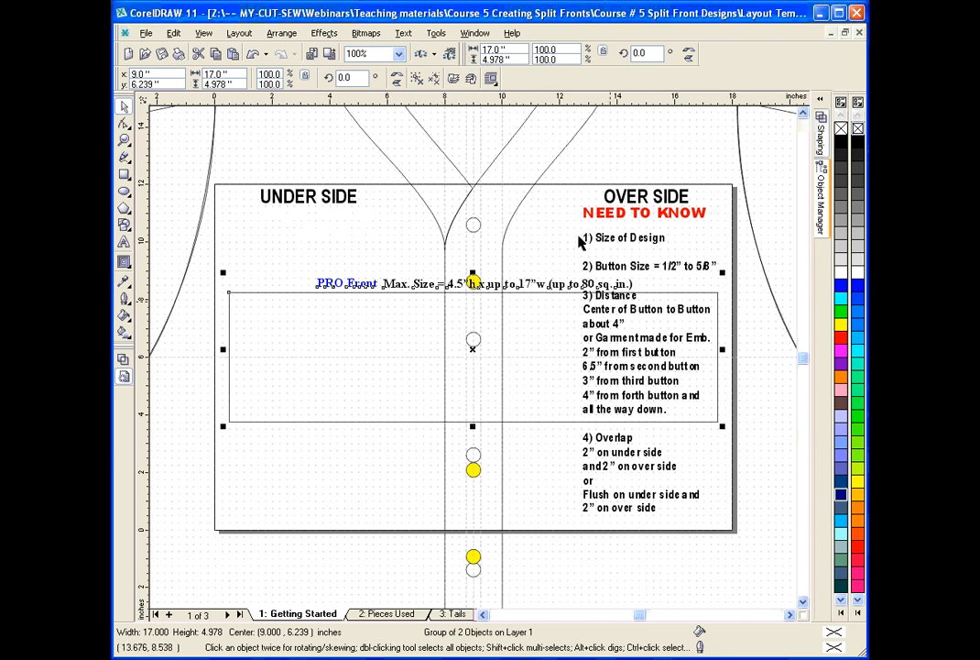
pyautogui.click(550, 236)
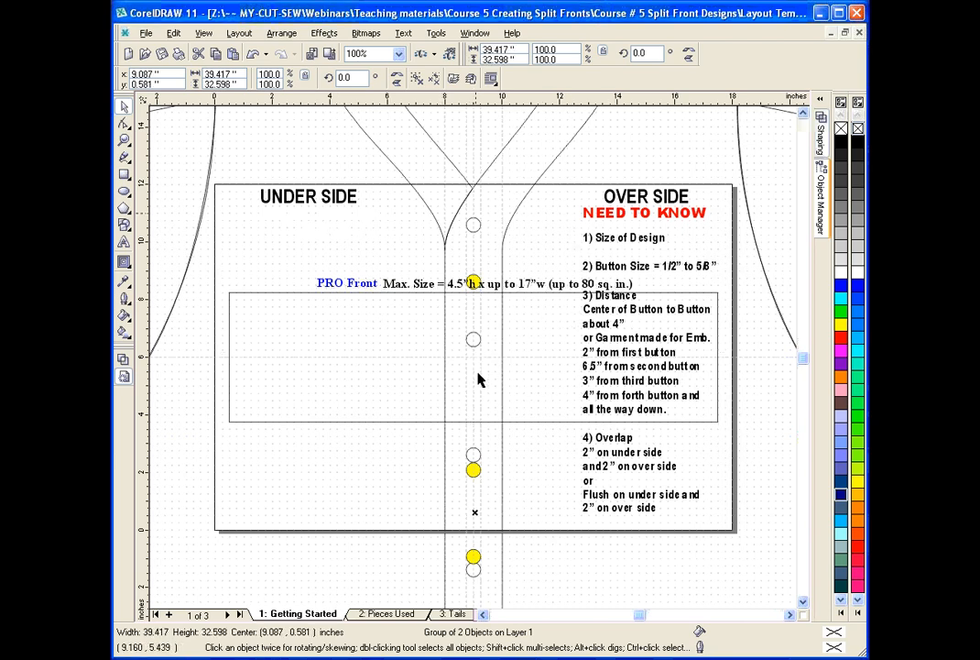
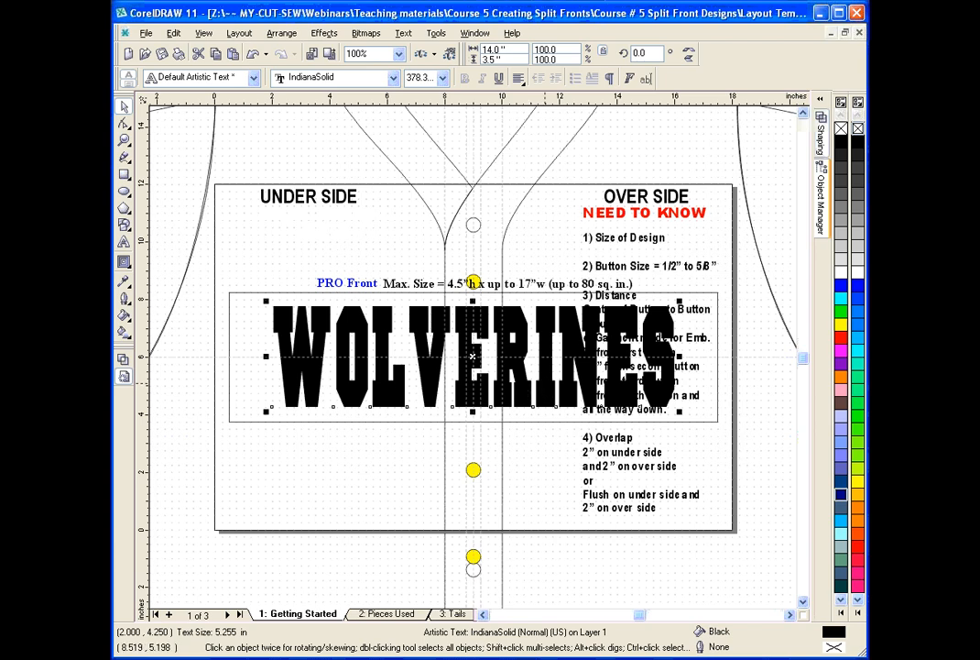
# Skew the WOLVERINES lettering vertically so it slants upward toward the over side at about 11°.
pyautogui.click(314, 381)
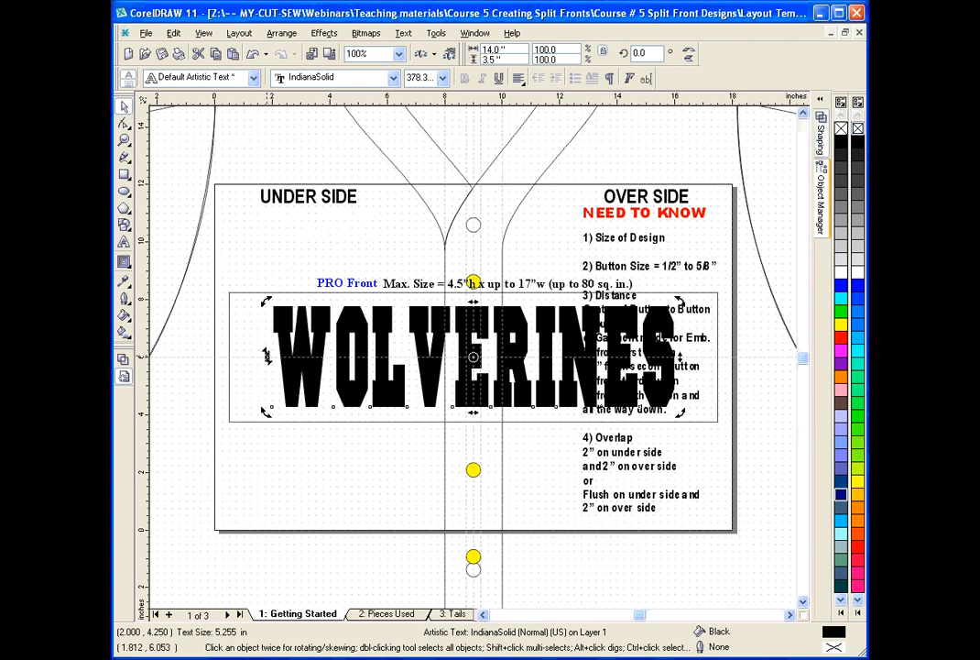
pyautogui.moveTo(267, 355); pyautogui.dragTo(263, 416)
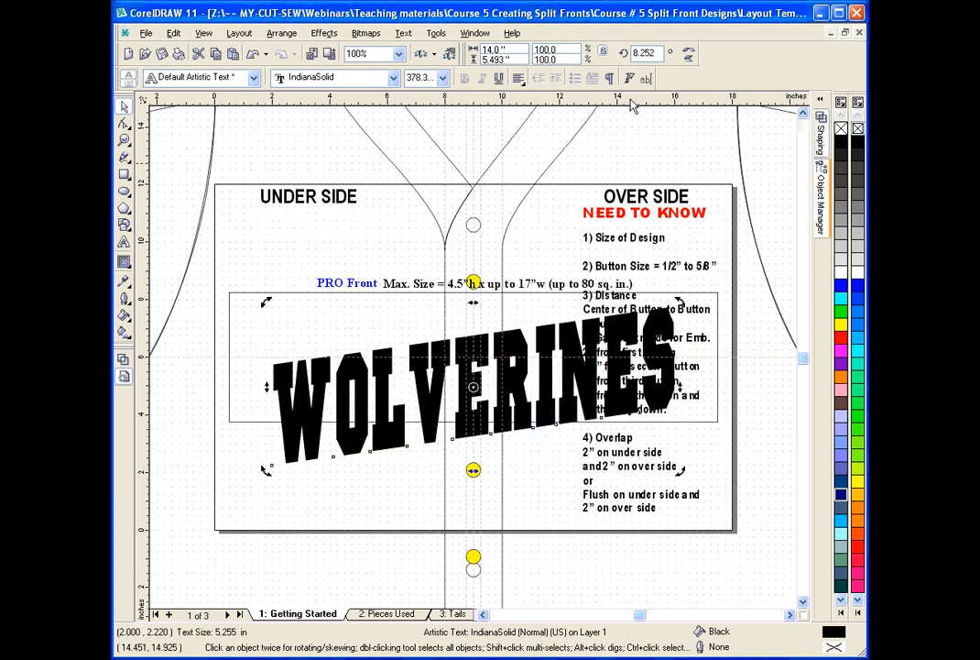
pyautogui.moveTo(631, 103); pyautogui.dragTo(616, 467)
pyautogui.moveTo(682, 383); pyautogui.dragTo(671, 357)
pyautogui.moveTo(591, 98); pyautogui.dragTo(565, 90)
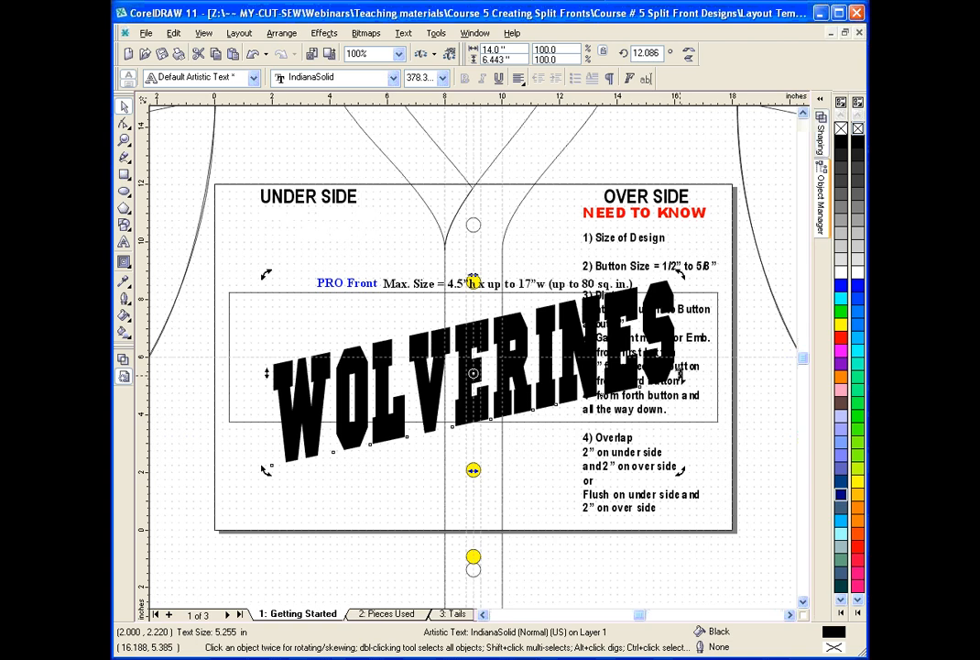
pyautogui.moveTo(680, 374); pyautogui.dragTo(679, 377)
pyautogui.moveTo(548, 97)
pyautogui.mouseDown()
pyautogui.moveTo(558, 291)
pyautogui.moveTo(544, 92)
pyautogui.mouseUp()
pyautogui.click(657, 342)
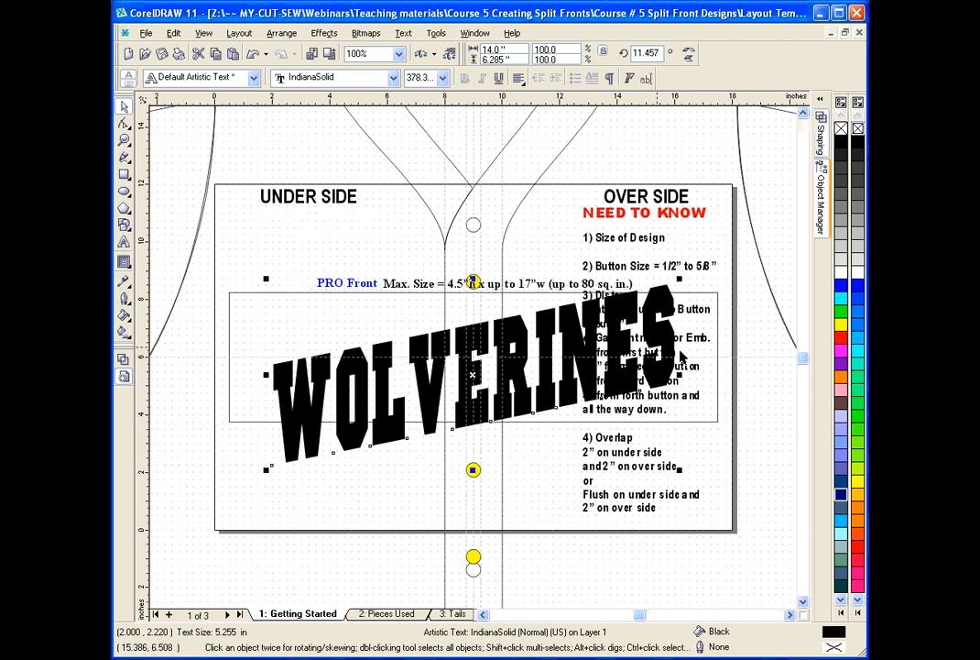
pyautogui.click(664, 342)
pyautogui.moveTo(679, 374); pyautogui.dragTo(680, 376)
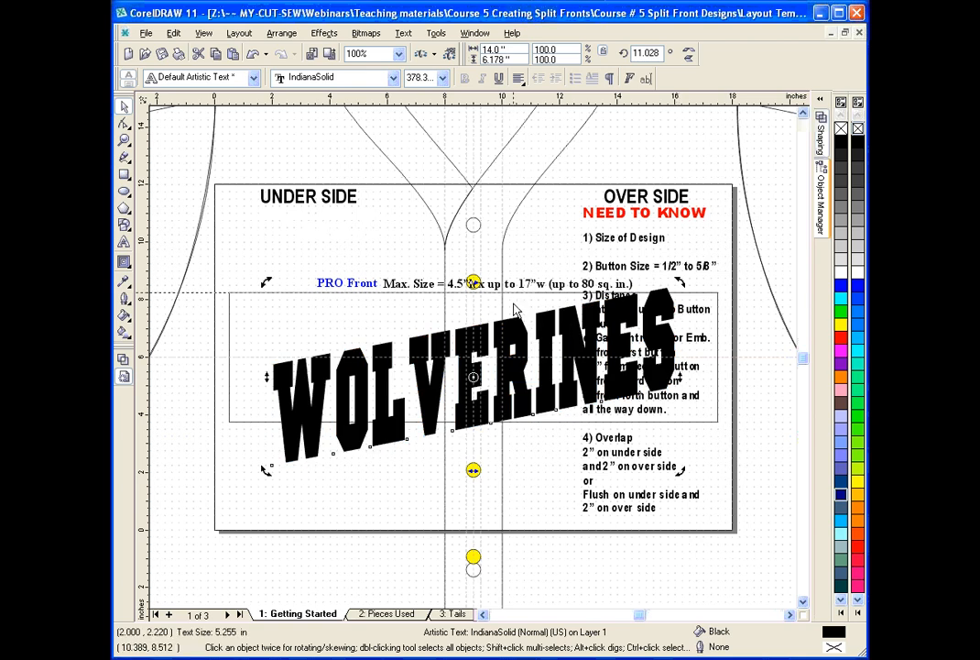
pyautogui.moveTo(513, 303); pyautogui.dragTo(515, 289)
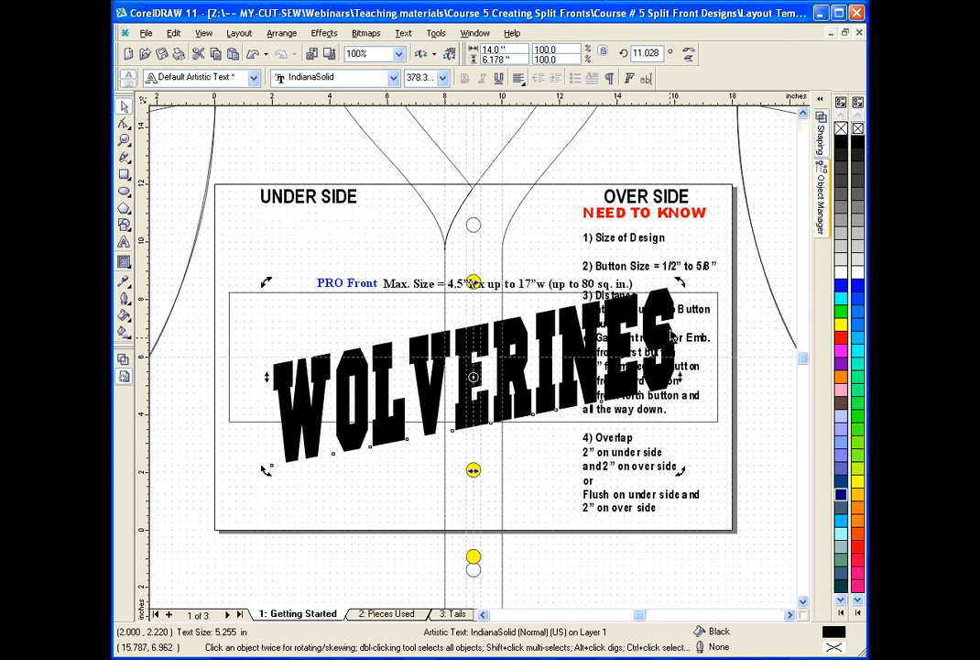
# Try shallower skews and a clockwise rotation on the slanted WOLVERINES lettering, undoing each attempt.
pyautogui.click(121, 108)
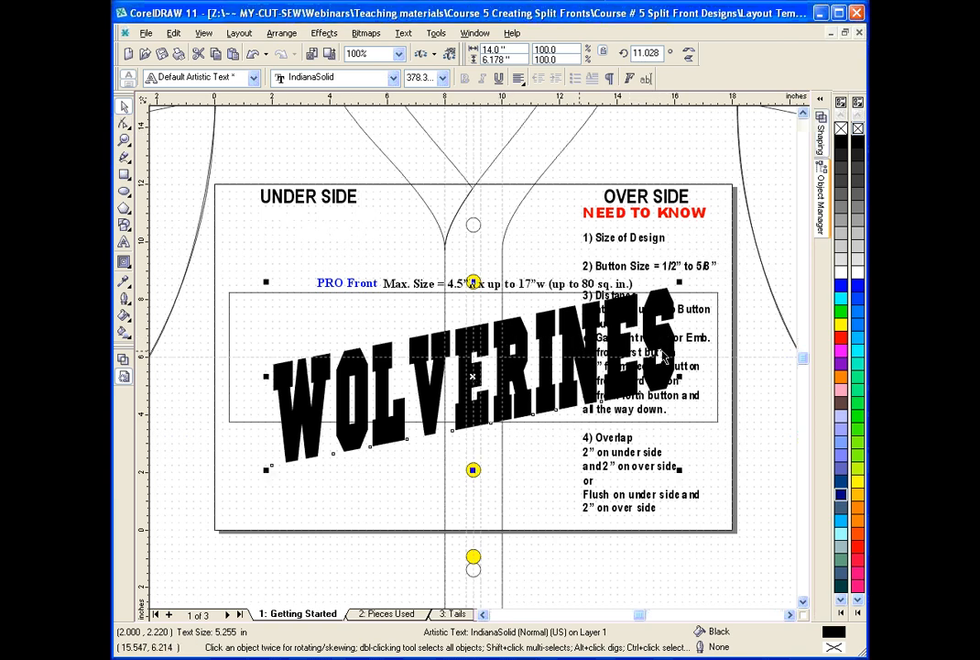
pyautogui.click(558, 295)
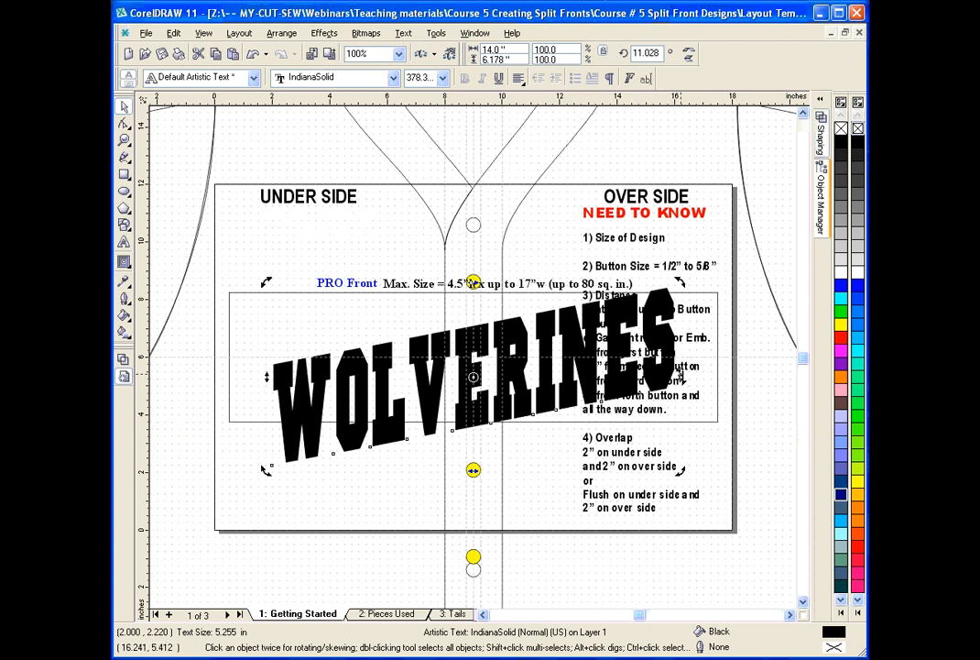
pyautogui.moveTo(680, 376); pyautogui.dragTo(681, 380)
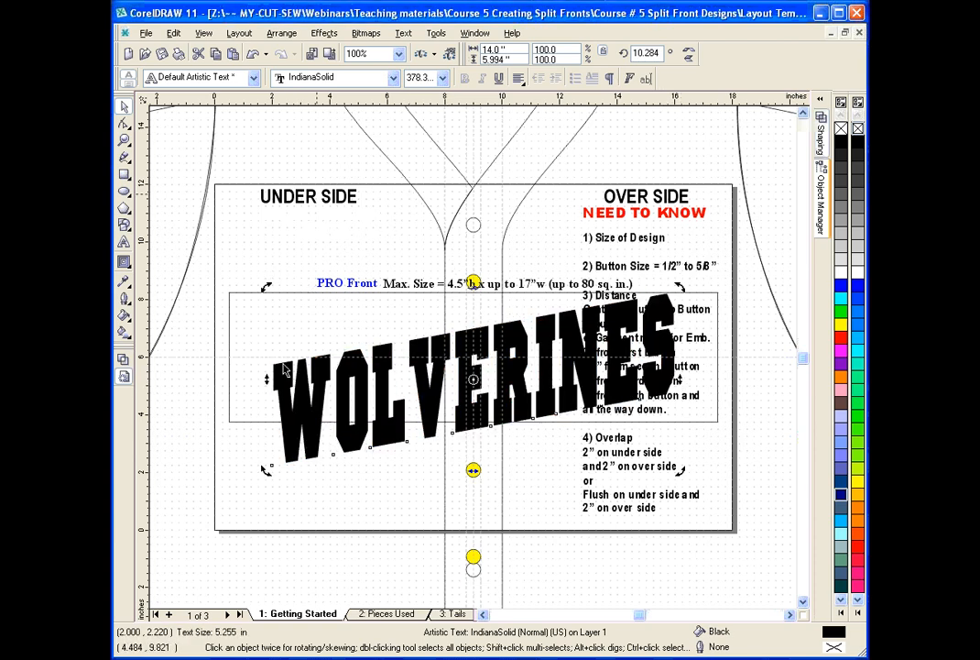
pyautogui.moveTo(267, 379); pyautogui.dragTo(265, 376)
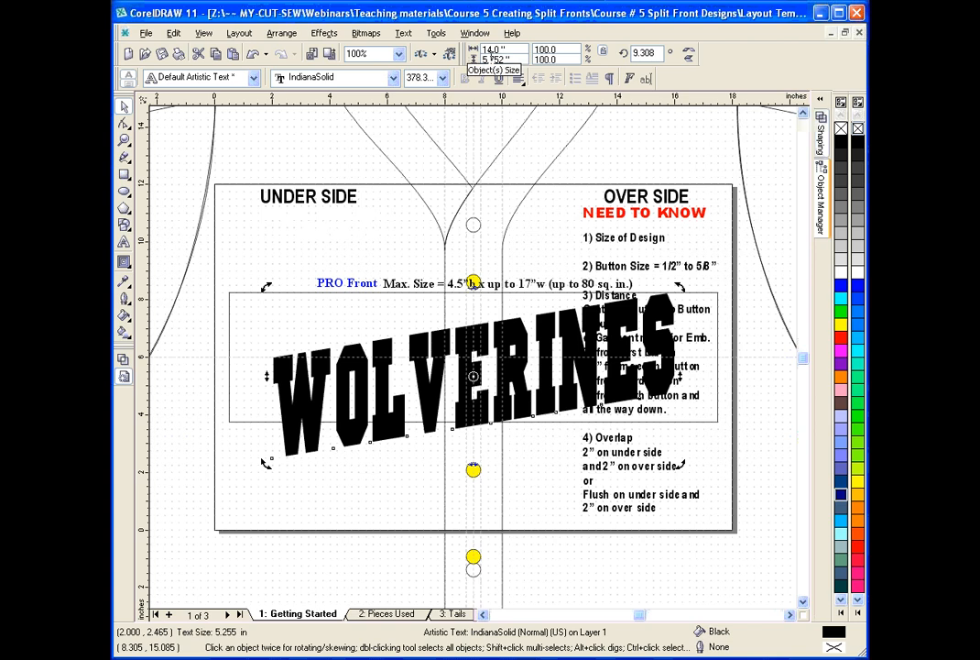
pyautogui.click(252, 55)
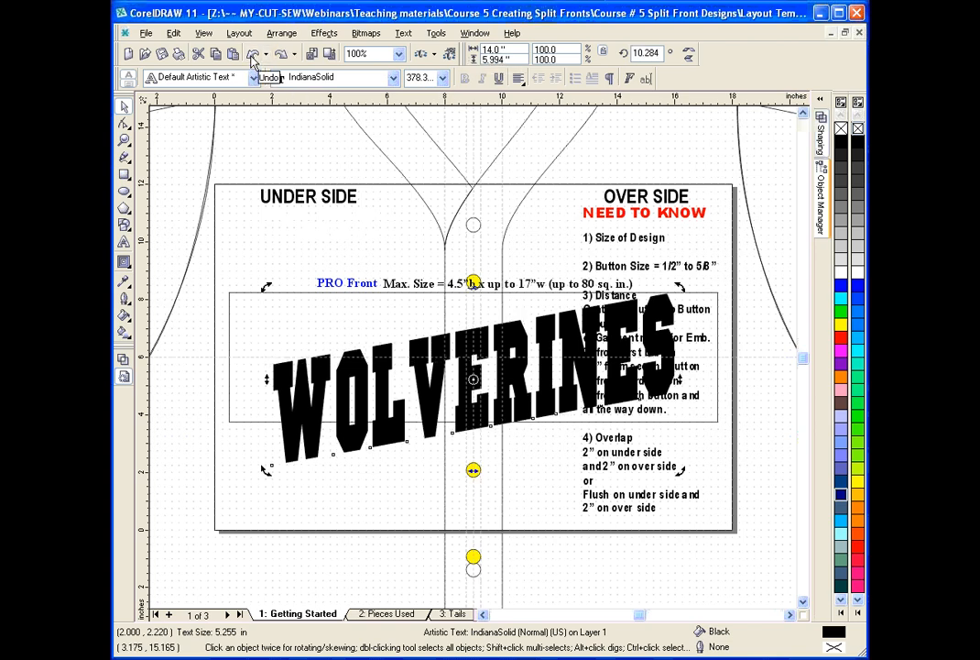
pyautogui.click(252, 57)
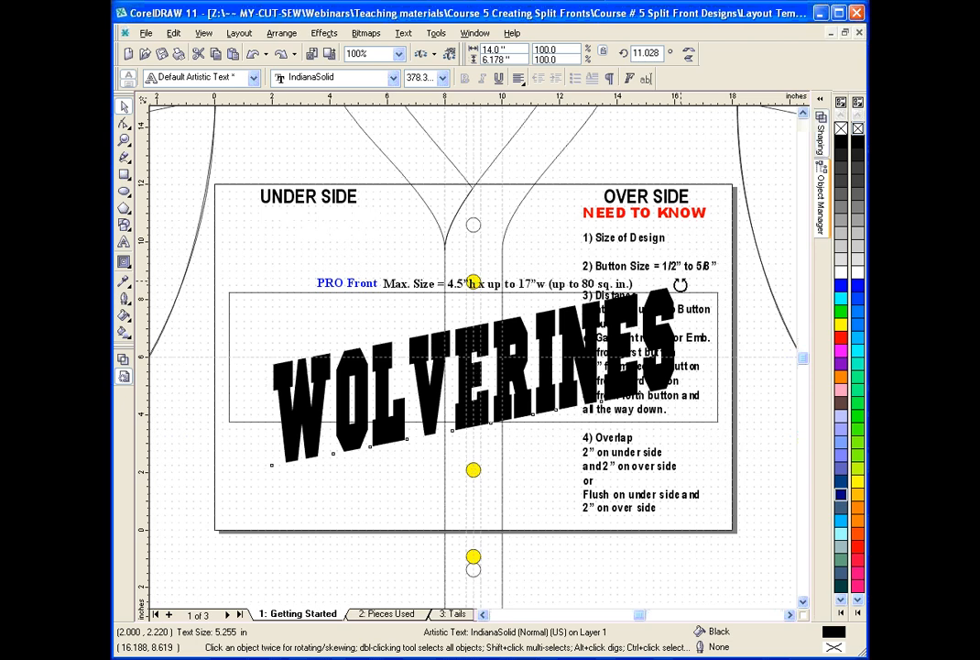
pyautogui.moveTo(679, 281); pyautogui.dragTo(685, 326)
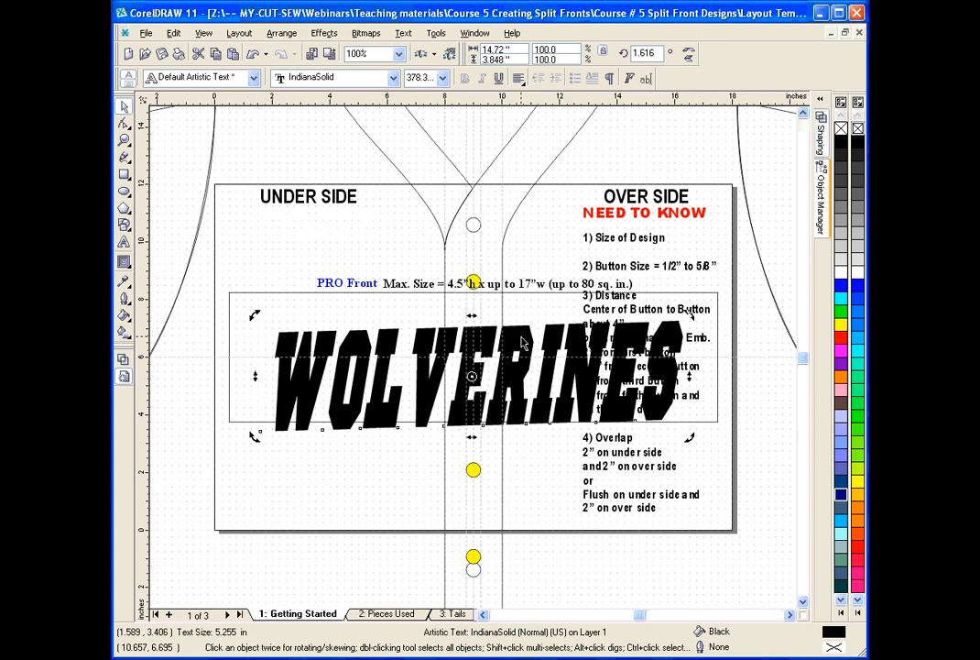
pyautogui.click(254, 54)
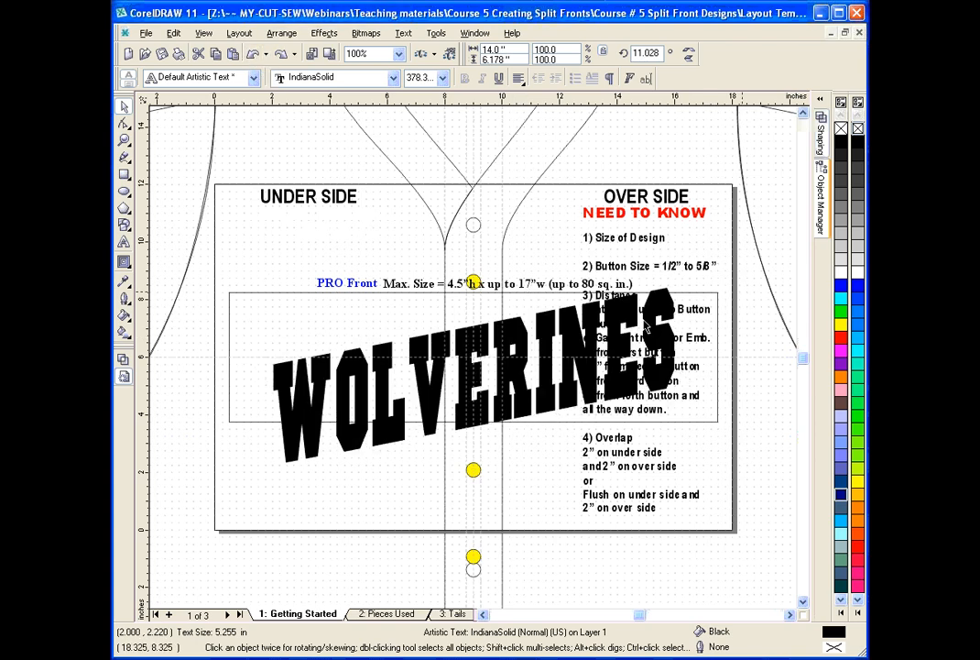
# Scale the slanted WOLVERINES lettering up proportionally from two opposite corners to about 15.9 by 7 inches.
pyautogui.click(653, 325)
pyautogui.click(652, 325)
pyautogui.click(655, 328)
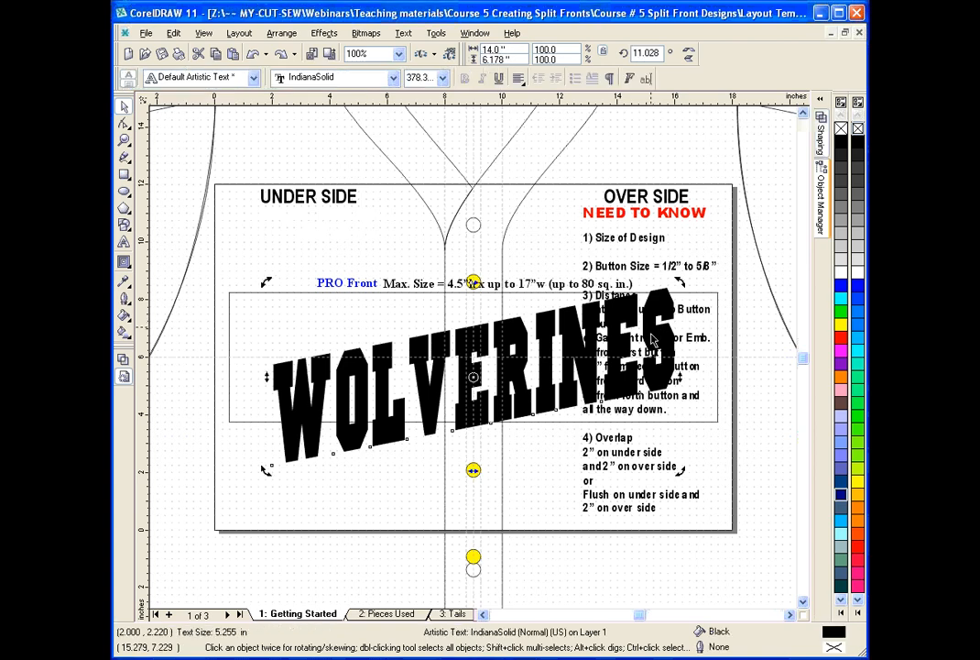
pyautogui.click(652, 337)
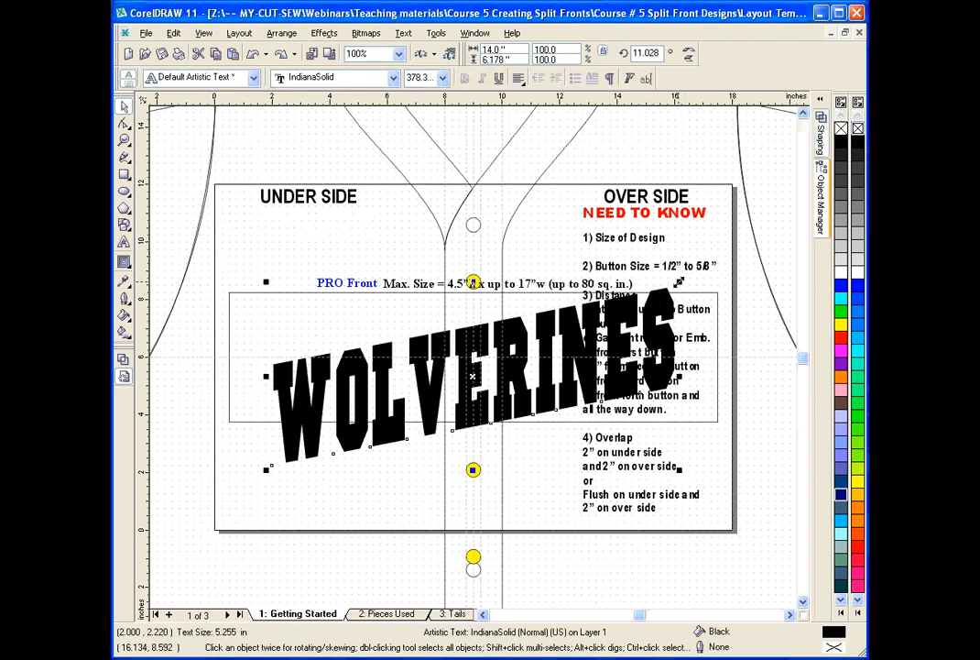
pyautogui.moveTo(679, 281); pyautogui.dragTo(693, 257)
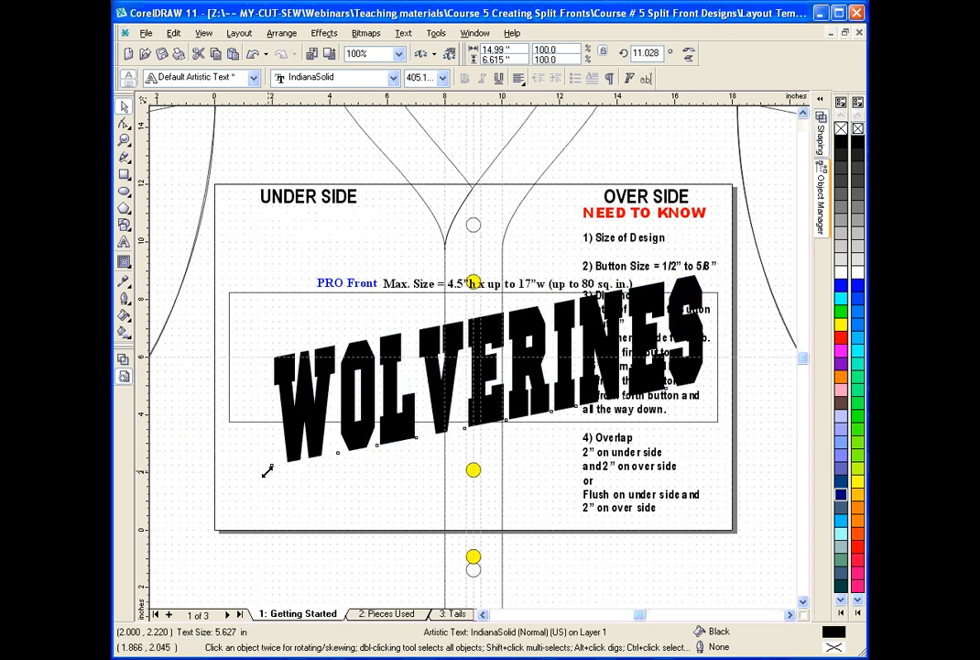
pyautogui.moveTo(255, 474); pyautogui.dragTo(236, 479)
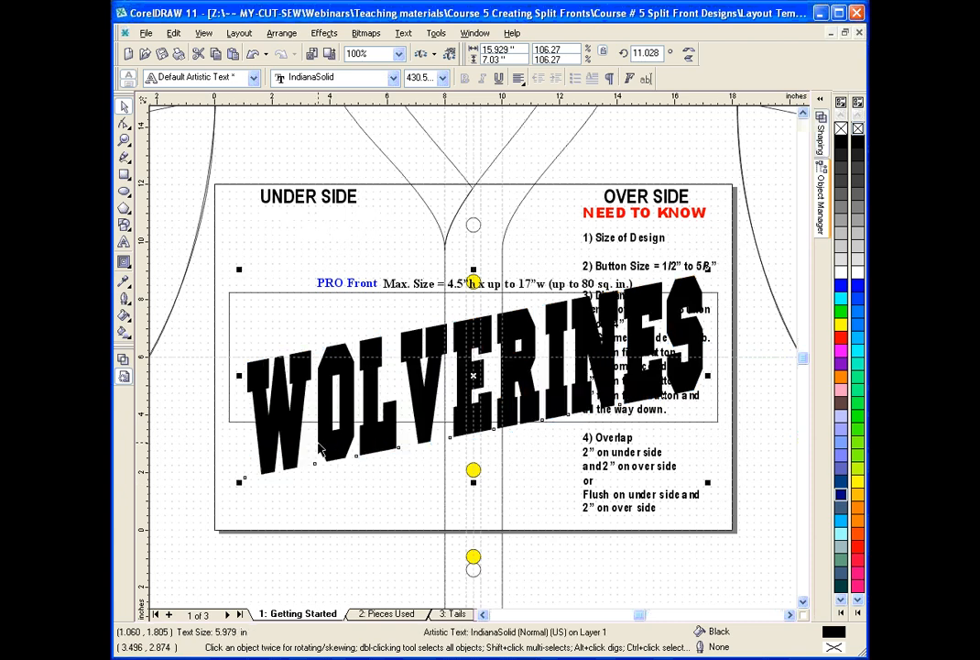
# Try rotating the enlarged WOLVERINES lettering clockwise toward horizontal, and undo the rotation.
pyautogui.click(528, 387)
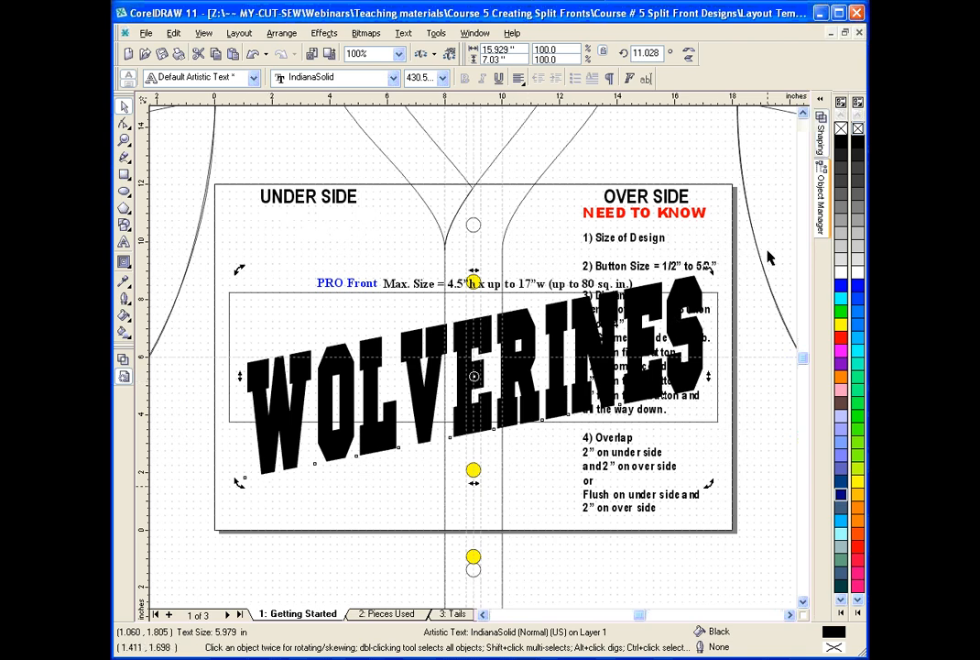
pyautogui.moveTo(708, 270); pyautogui.dragTo(718, 315)
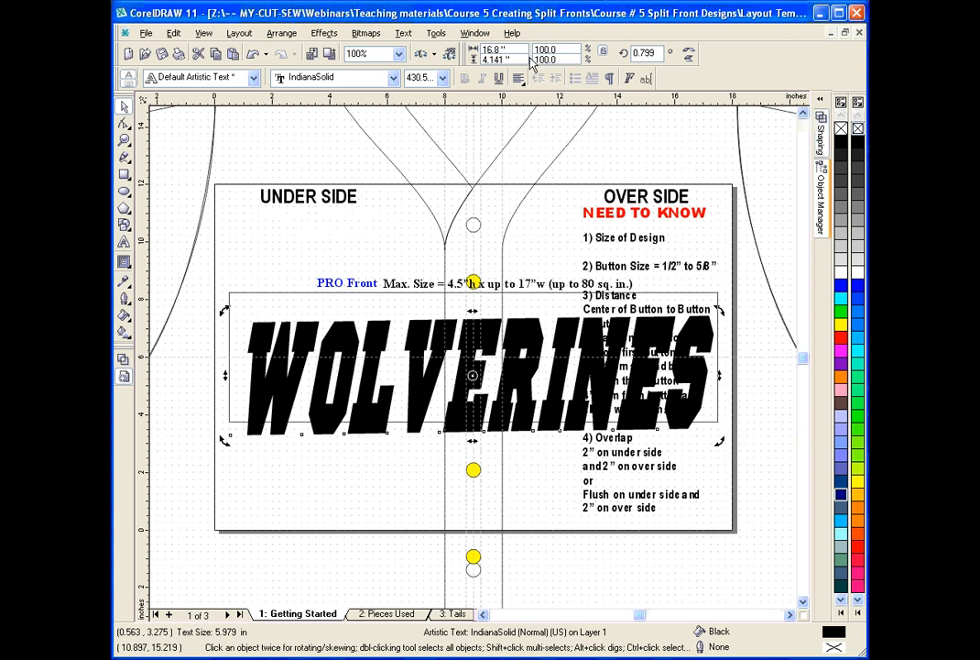
pyautogui.click(253, 55)
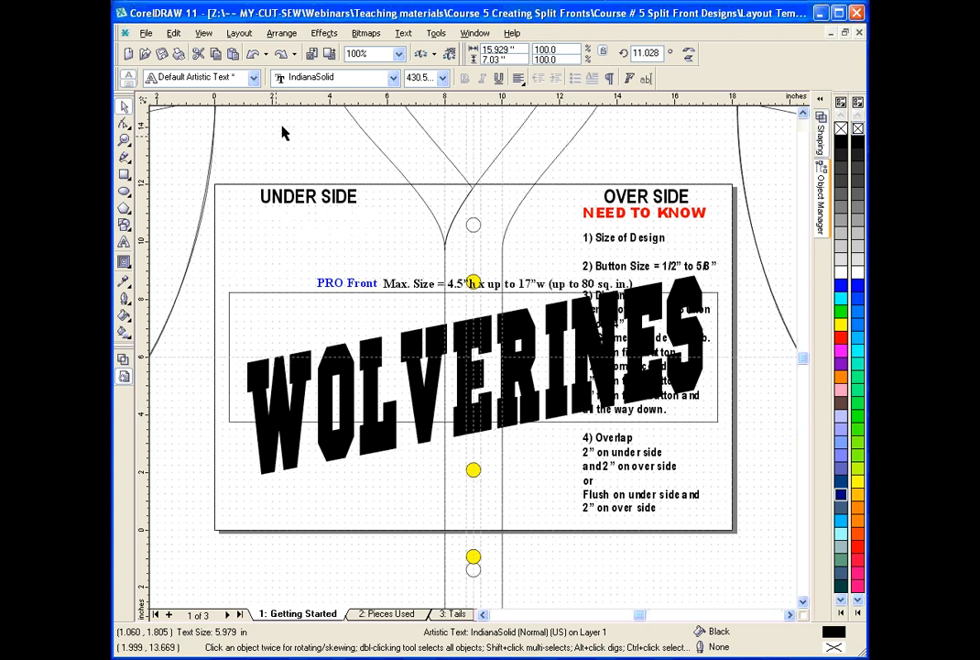
# Enlarge the slanted WOLVERINES lettering proportionally to about 17 inches wide, spanning the PRO Front size guide.
pyautogui.click(536, 392)
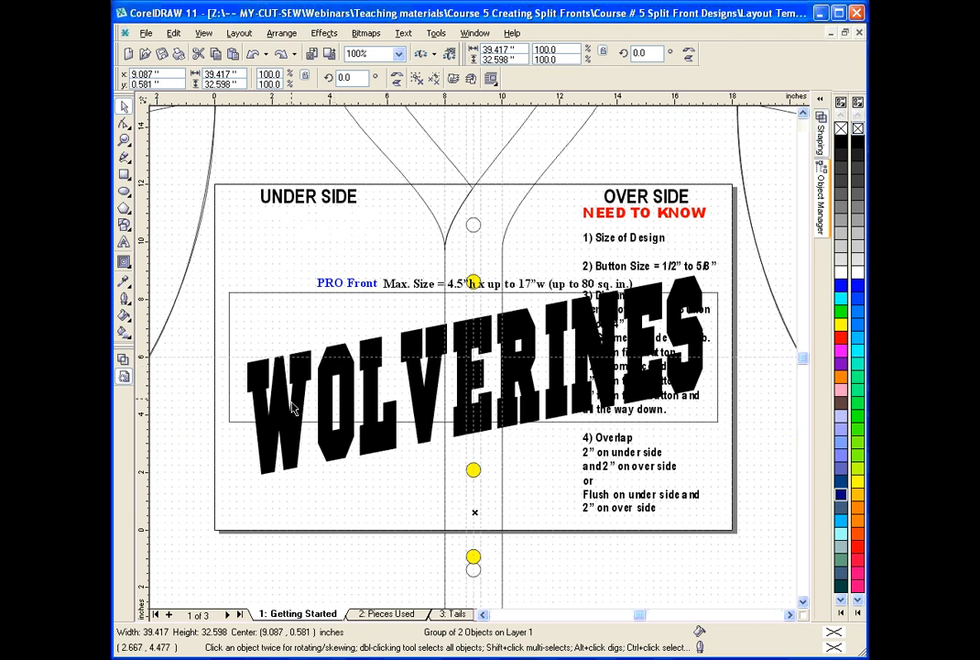
pyautogui.click(246, 340)
pyautogui.moveTo(238, 482); pyautogui.dragTo(226, 488)
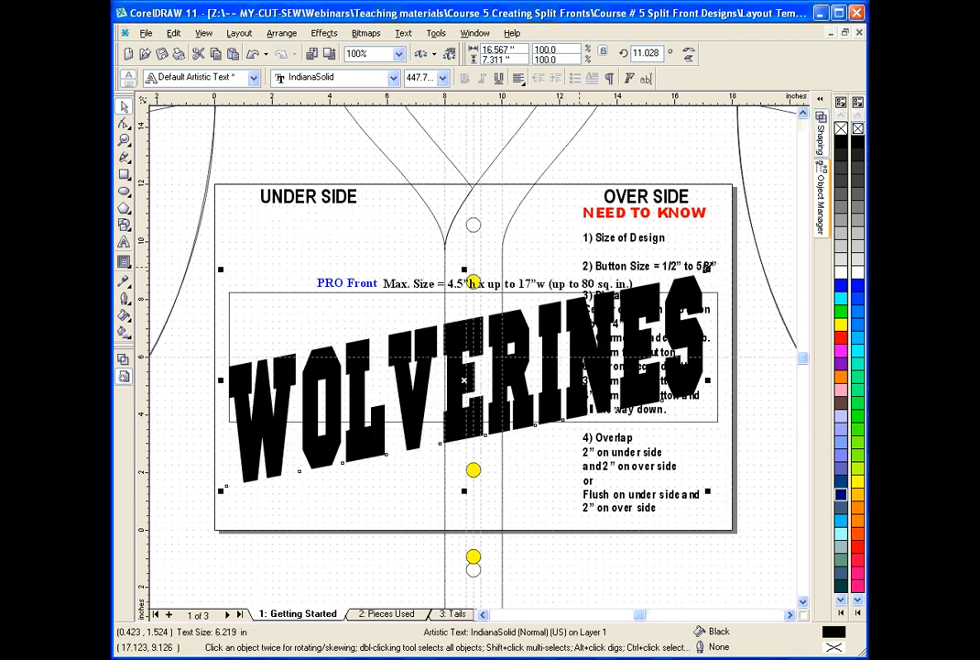
pyautogui.moveTo(704, 277); pyautogui.dragTo(720, 241)
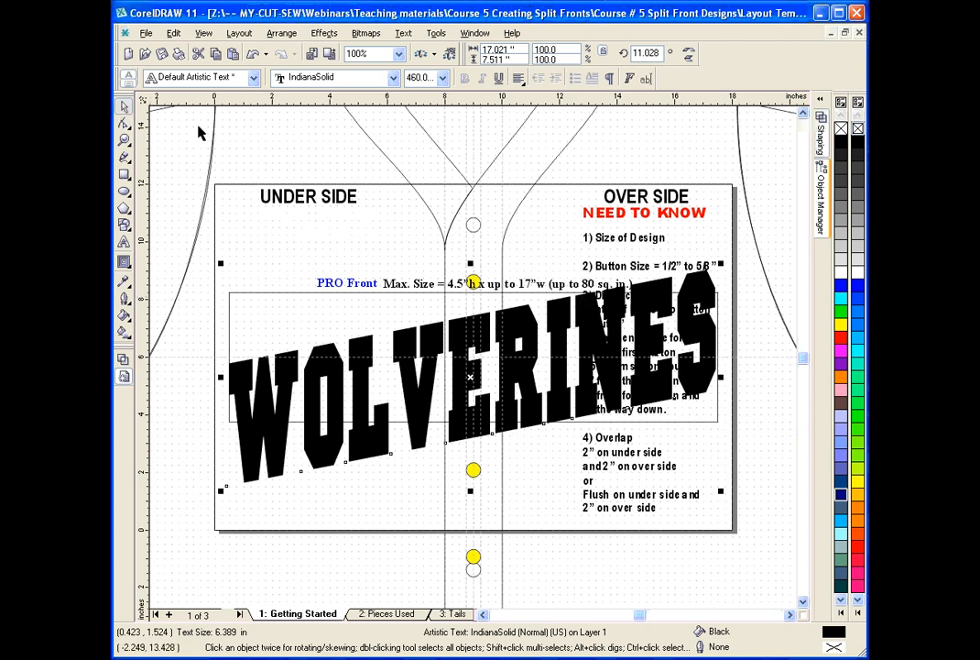
pyautogui.click(263, 129)
# Add a one-step inside contour with a 0.125-inch offset and yellow fill to the WOLVERINES lettering.
pyautogui.click(531, 339)
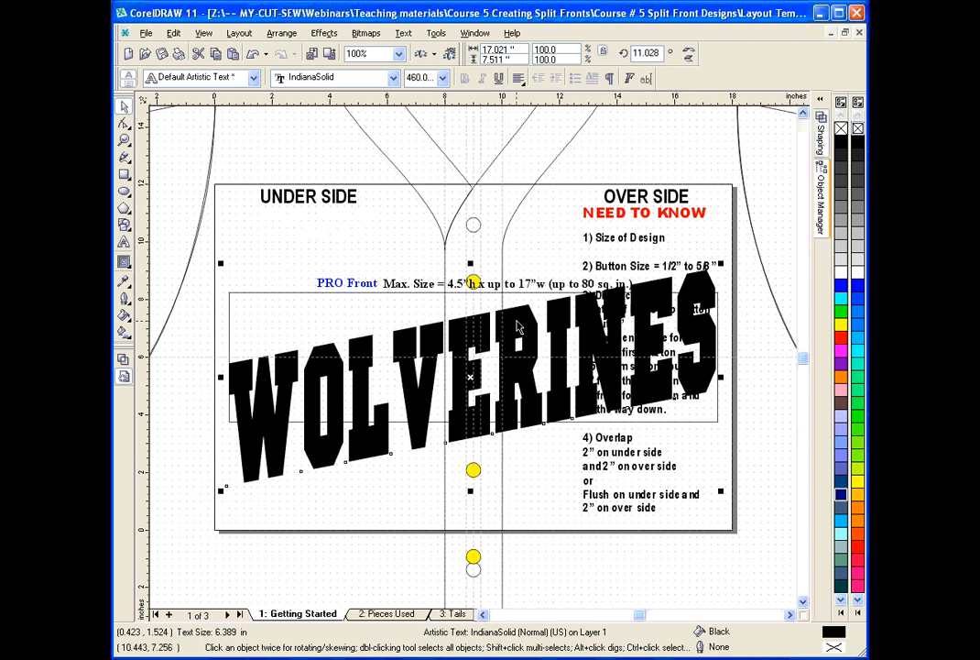
pyautogui.click(123, 262)
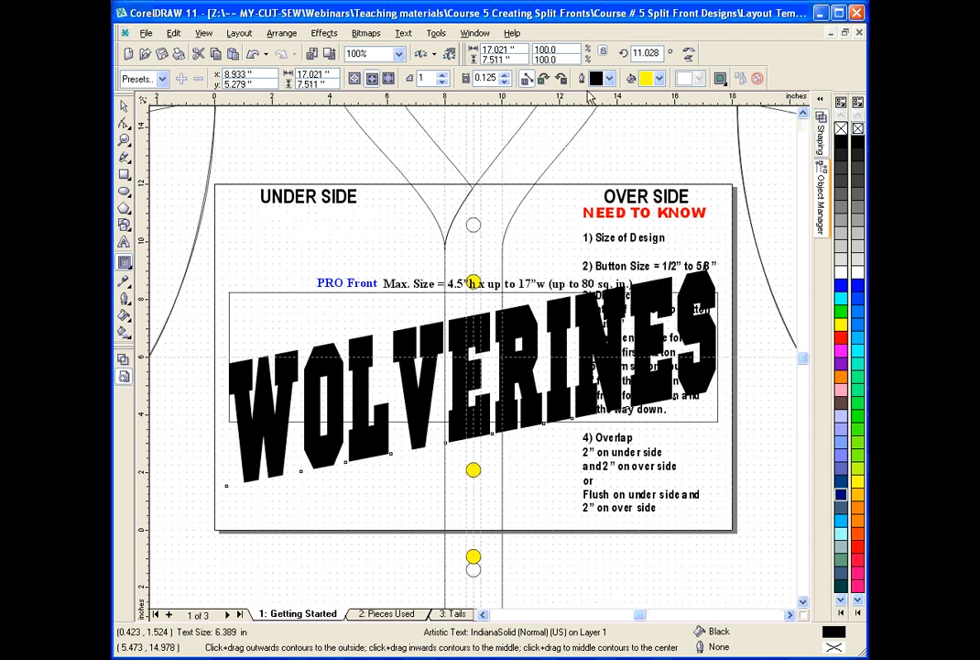
pyautogui.click(659, 79)
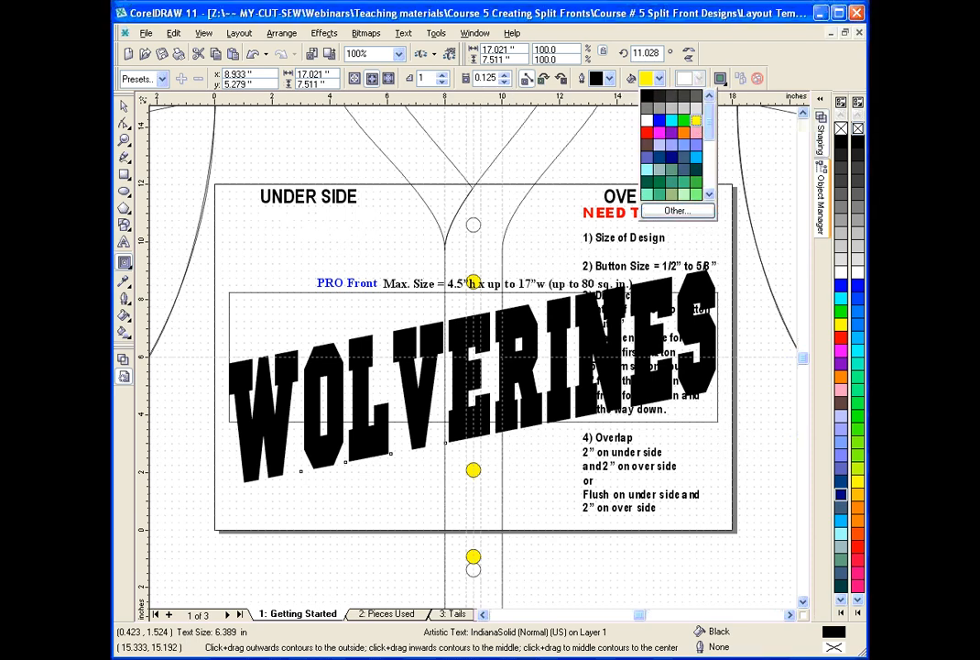
pyautogui.click(697, 122)
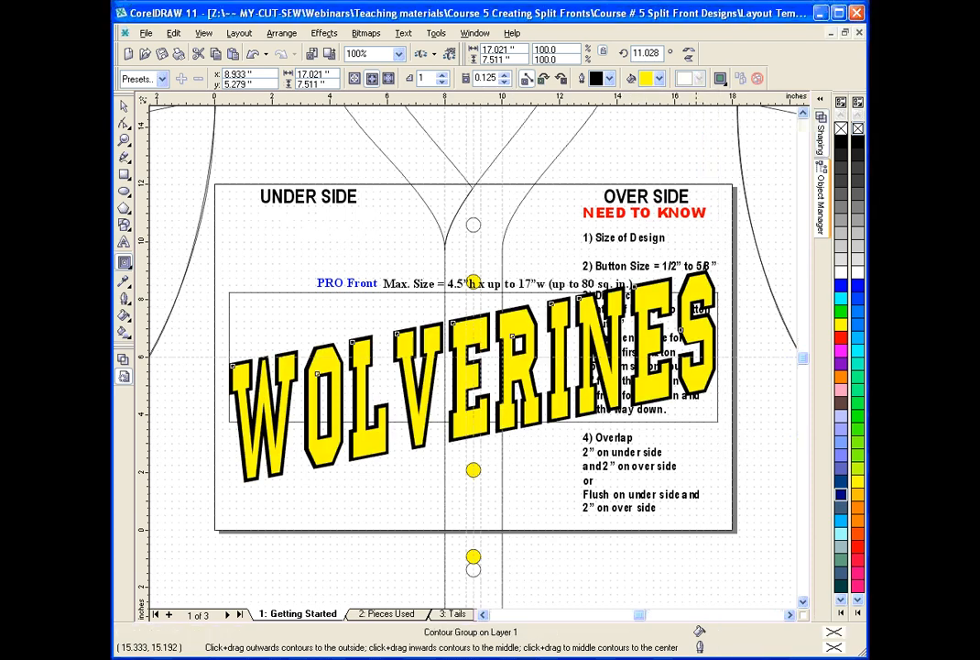
# Break the WOLVERINES contour group apart into the base lettering and its yellow inner contour.
pyautogui.click(124, 107)
pyautogui.click(390, 416)
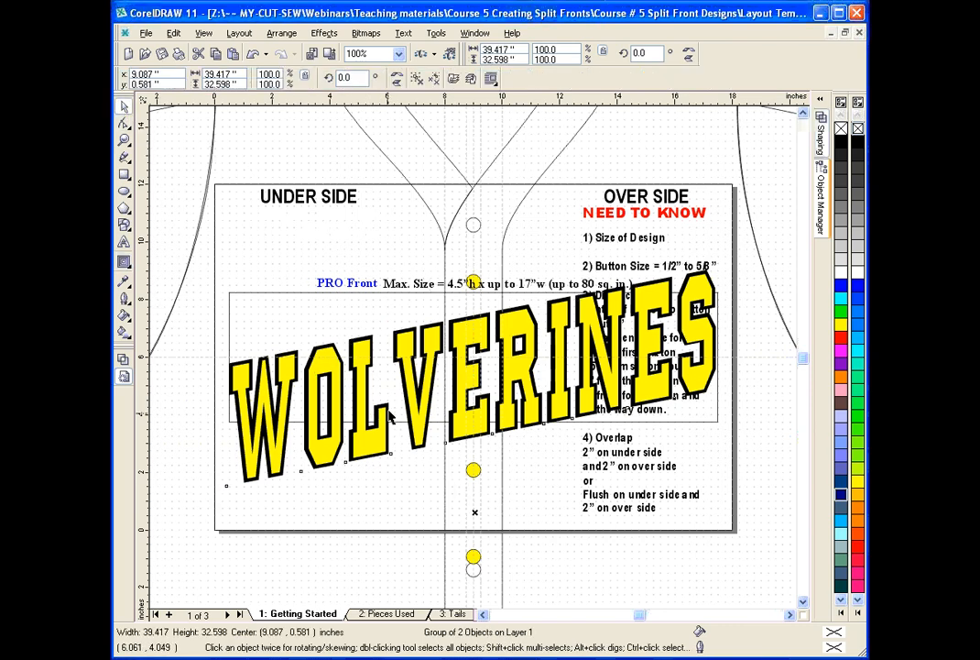
pyautogui.keyDown('ctrl'); pyautogui.click(357, 346); pyautogui.keyUp('ctrl')
pyautogui.click(357, 346)
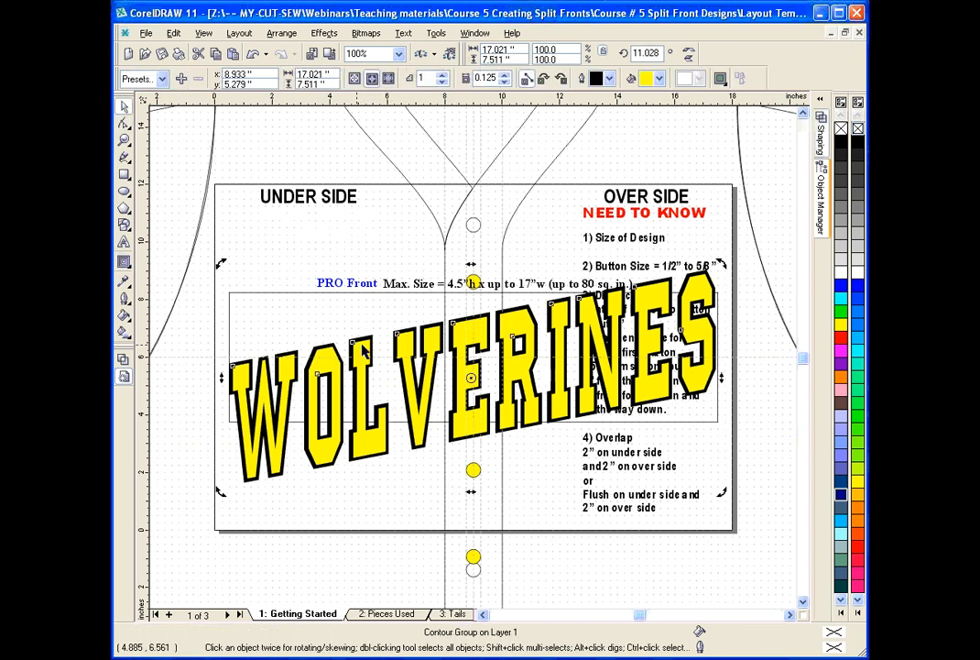
pyautogui.click(281, 33)
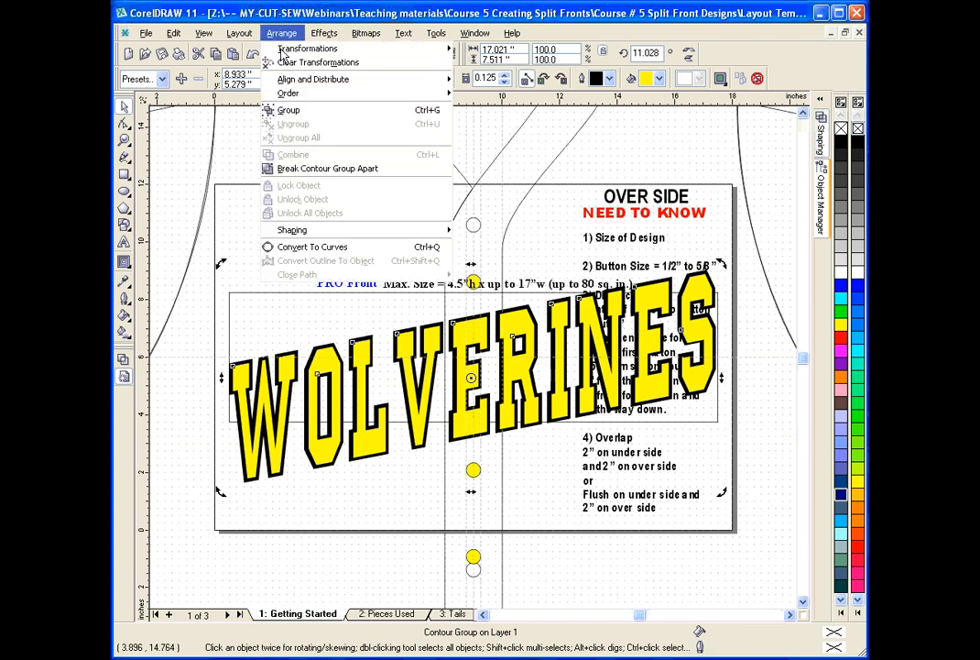
pyautogui.click(339, 174)
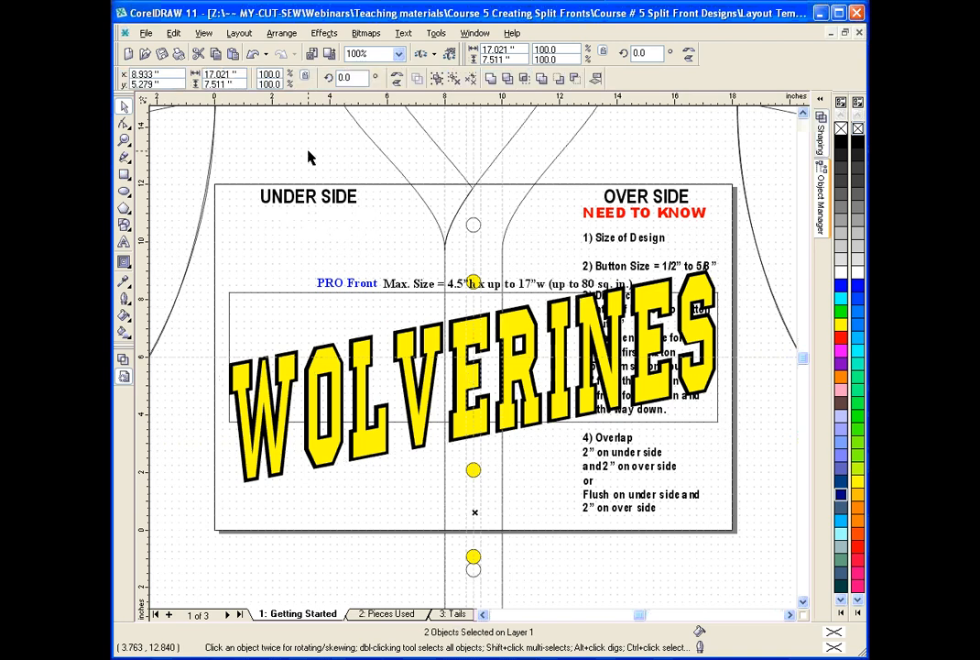
pyautogui.hotkey('ctrl', 'g')
# Recolor the base WOLVERINES lettering behind the yellow contour to Deep Navy Blue.
pyautogui.click(304, 380)
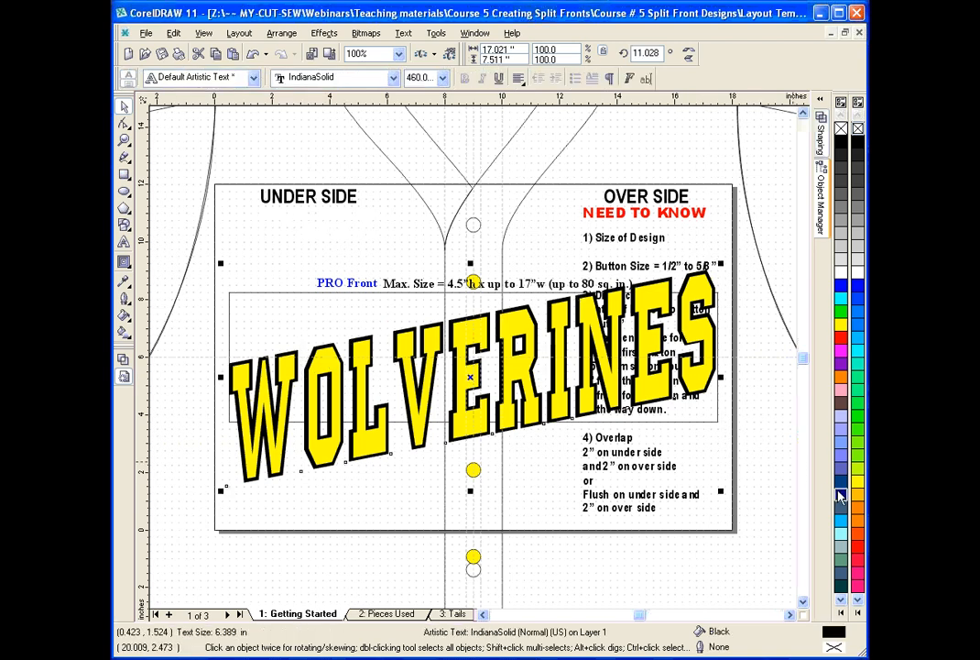
pyautogui.rightClick(839, 496)
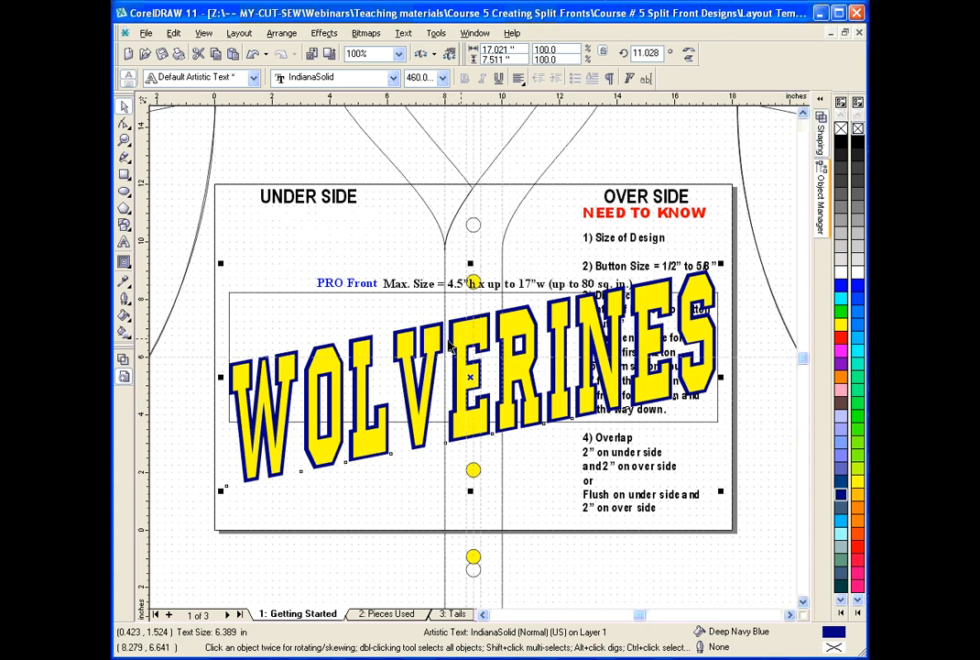
pyautogui.press('z')
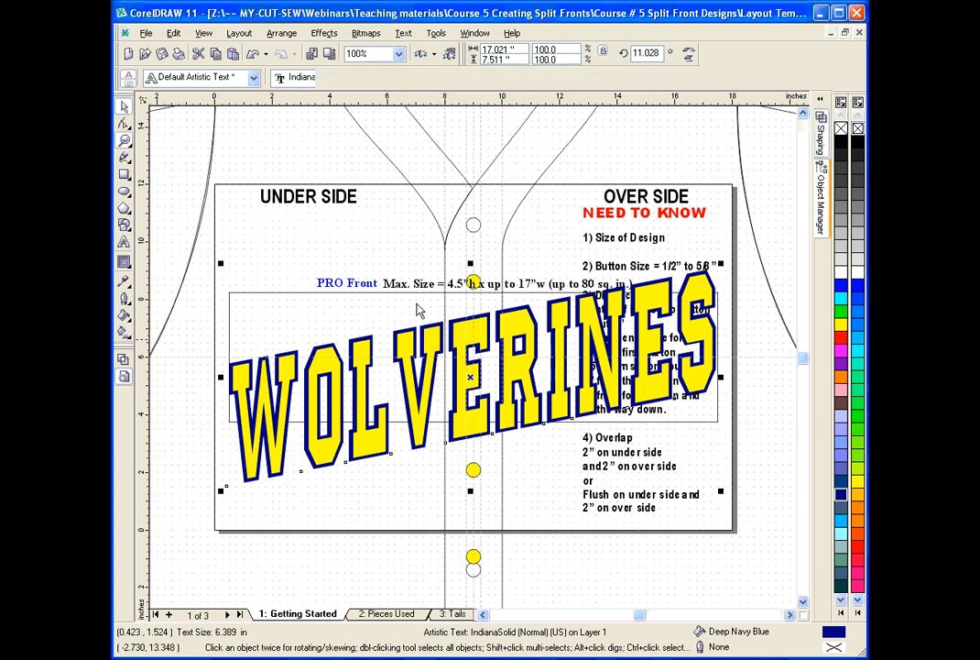
# Convert the Deep Navy Blue base WOLVERINES lettering to curves.
pyautogui.moveTo(350, 244); pyautogui.dragTo(574, 474)
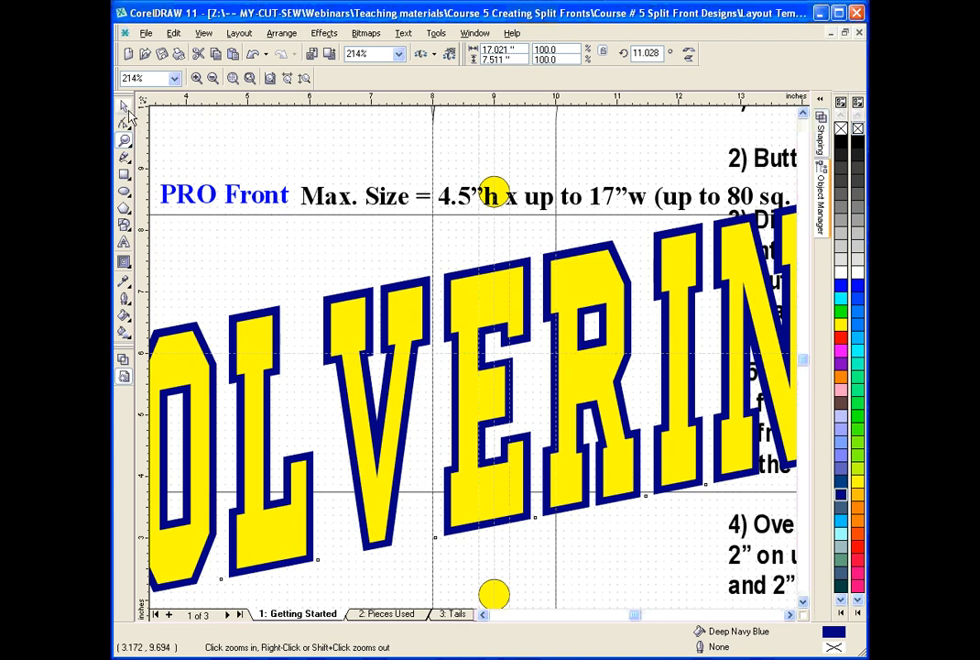
pyautogui.press('space')
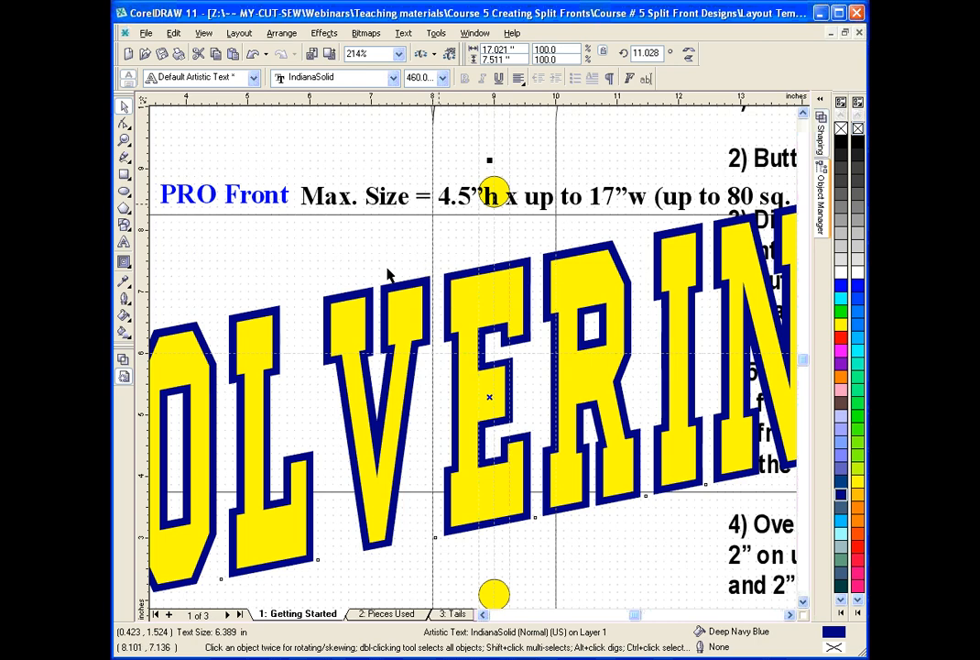
pyautogui.click(125, 142)
pyautogui.rightClick(398, 210)
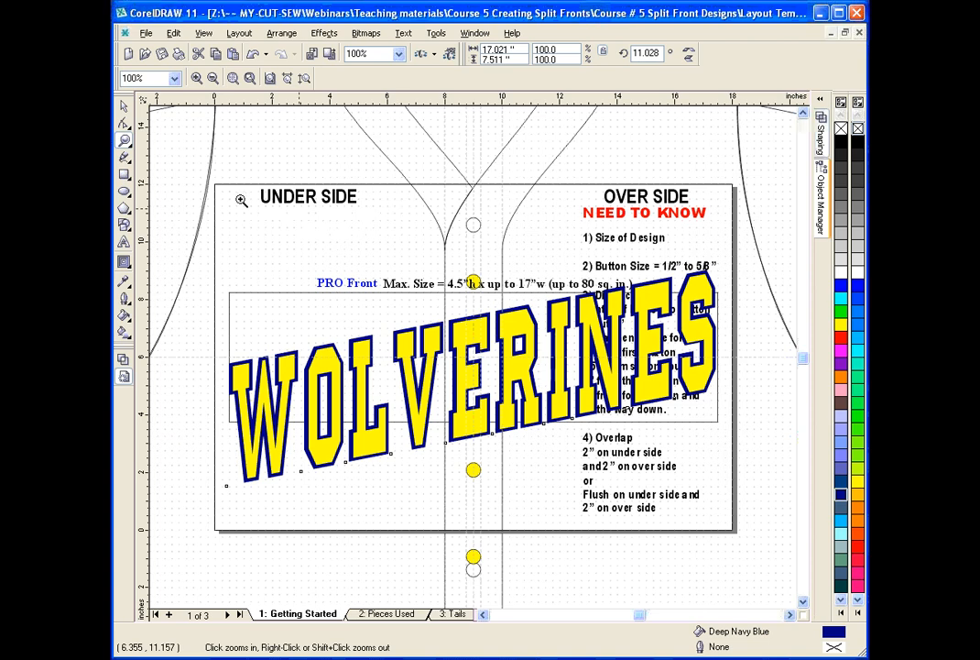
pyautogui.click(123, 107)
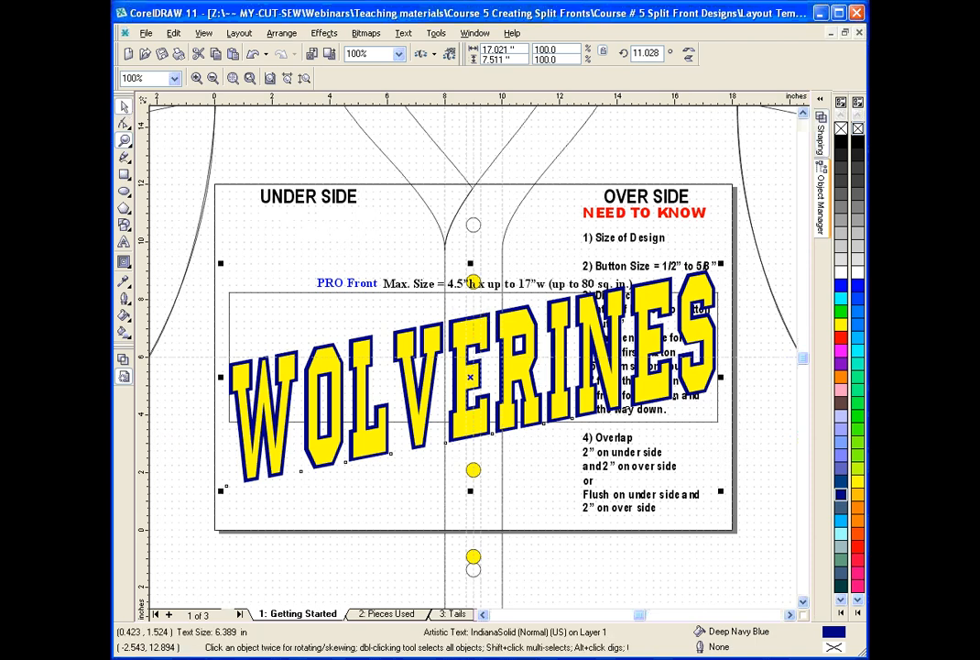
pyautogui.click(284, 34)
pyautogui.click(331, 367)
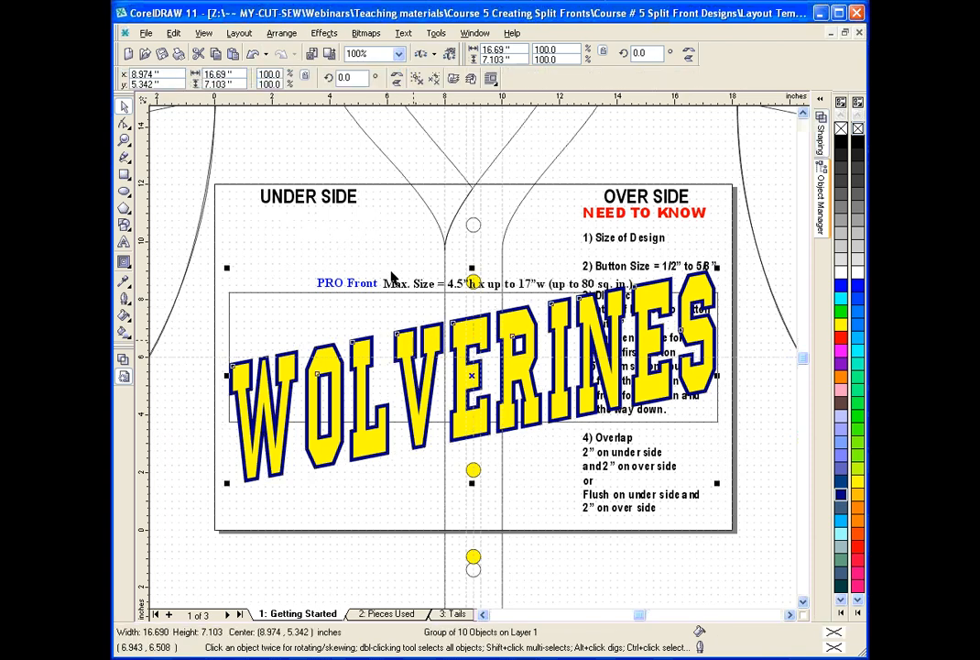
# Ungroup the yellow WOLVERINES contour into individual letters.
pyautogui.click(414, 338)
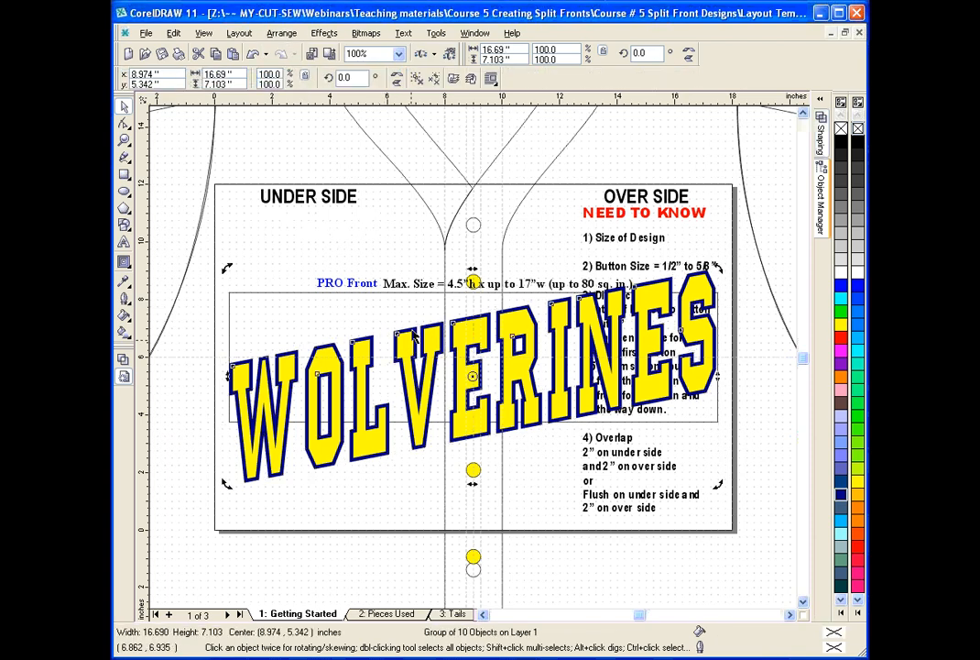
pyautogui.keyDown('ctrl'); pyautogui.click(414, 338); pyautogui.keyUp('ctrl')
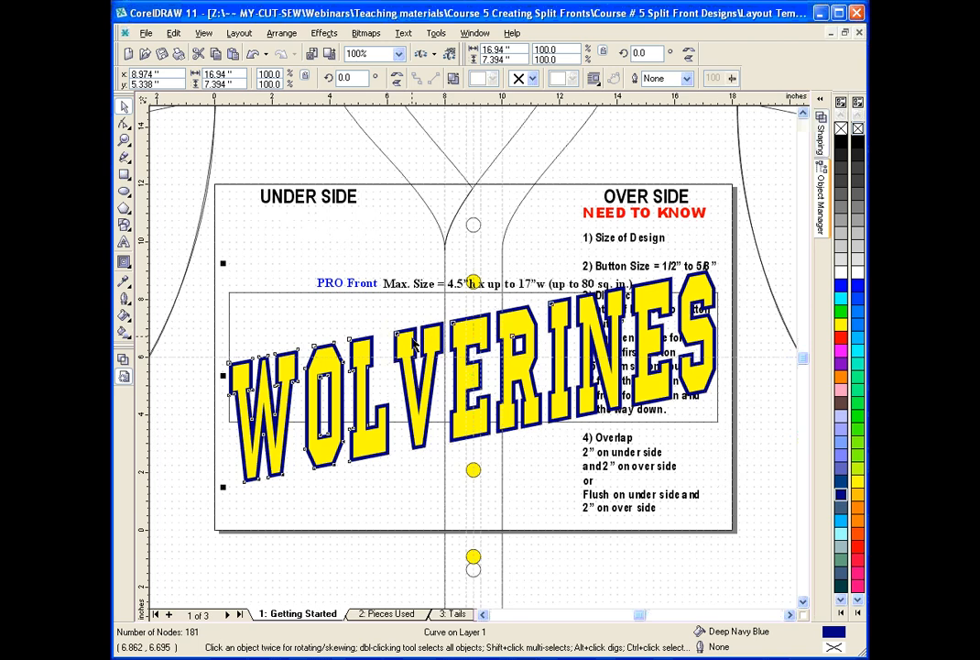
pyautogui.click(414, 338)
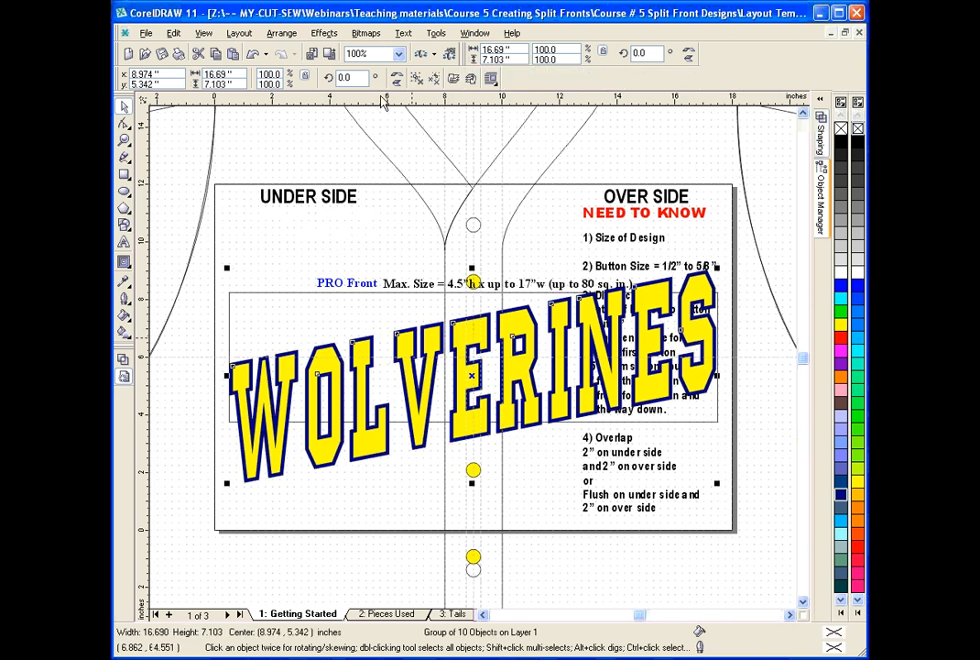
pyautogui.click(418, 79)
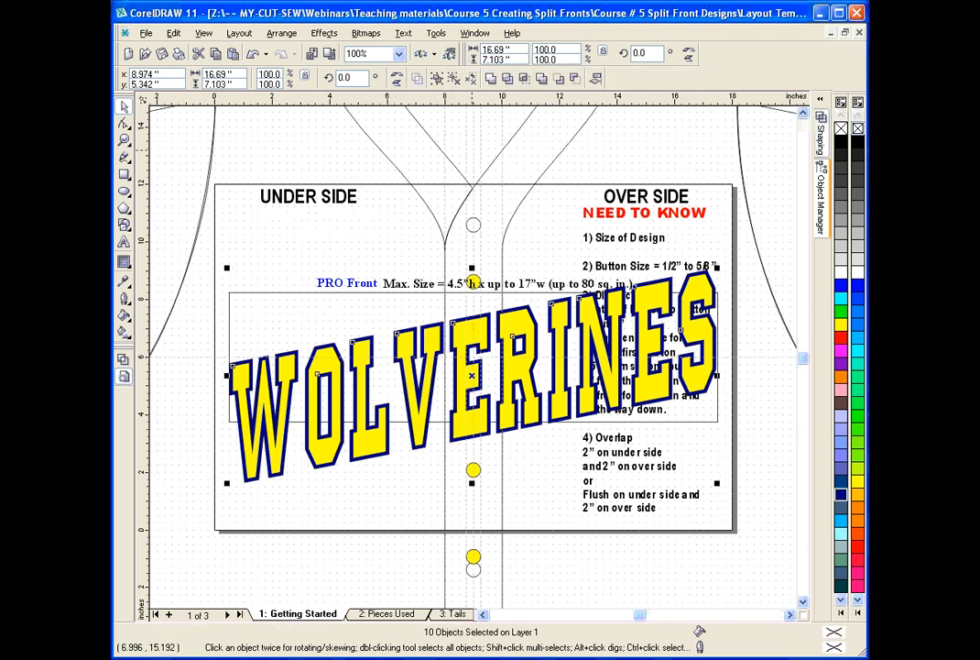
# Break the navy WOLVERINES curve apart into separate letter shapes, then deselect them.
pyautogui.hotkey('ctrl', 'l')
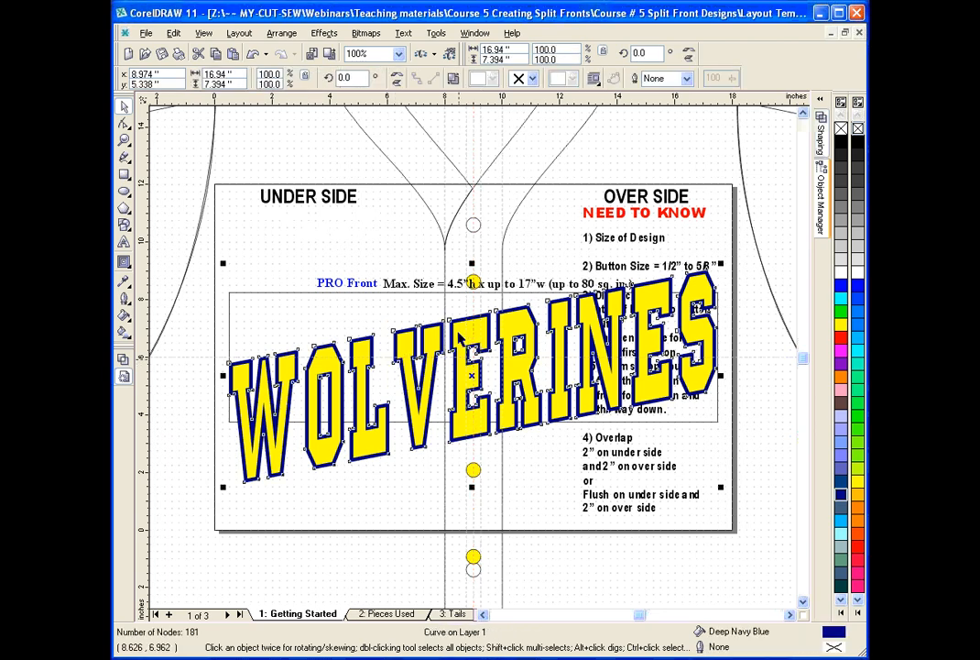
pyautogui.click(457, 80)
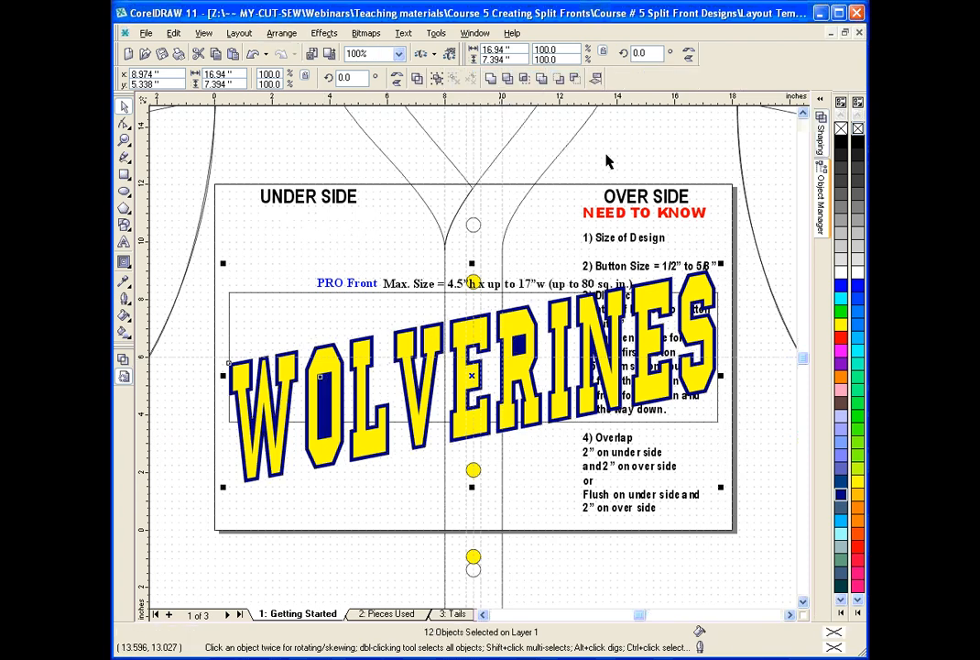
pyautogui.click(570, 188)
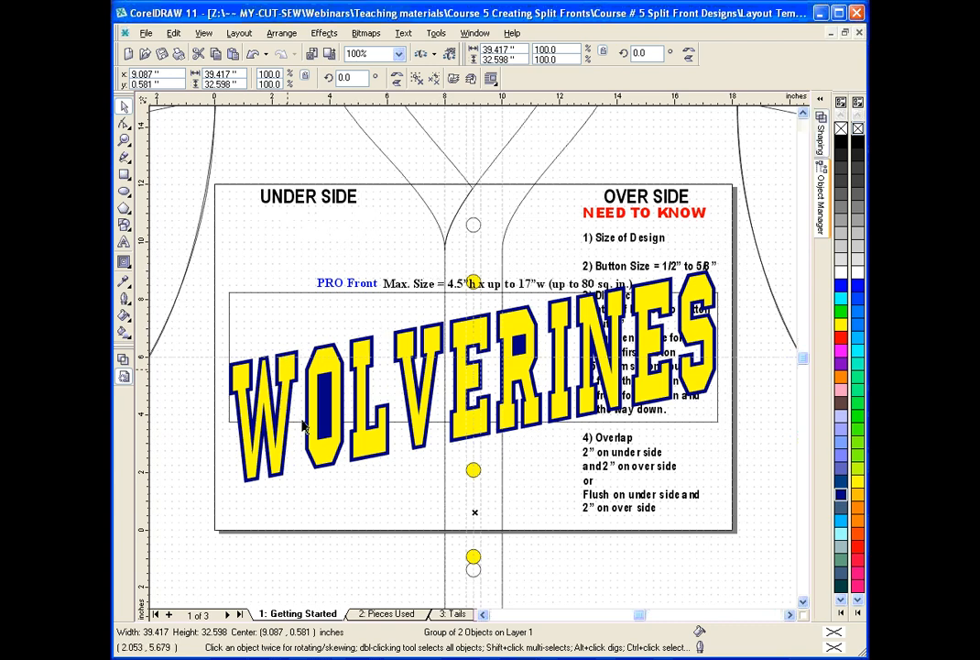
# Using wireframe view, combine the navy outlines of W, O with its inner counter, L and V into one curve, then restore the filled view.
pyautogui.click(124, 359)
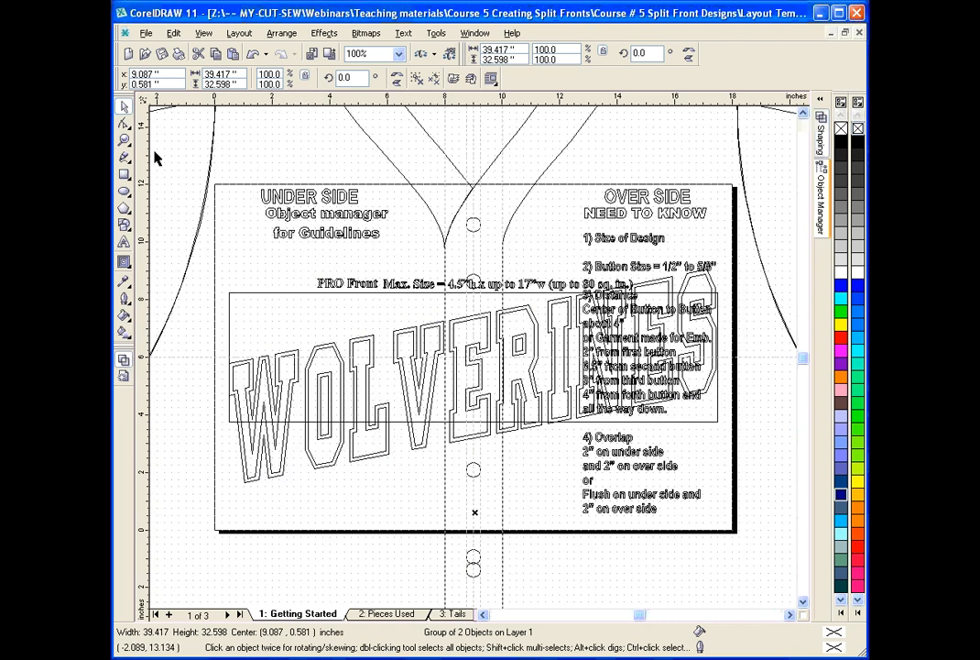
pyautogui.click(125, 140)
pyautogui.moveTo(211, 306); pyautogui.dragTo(463, 478)
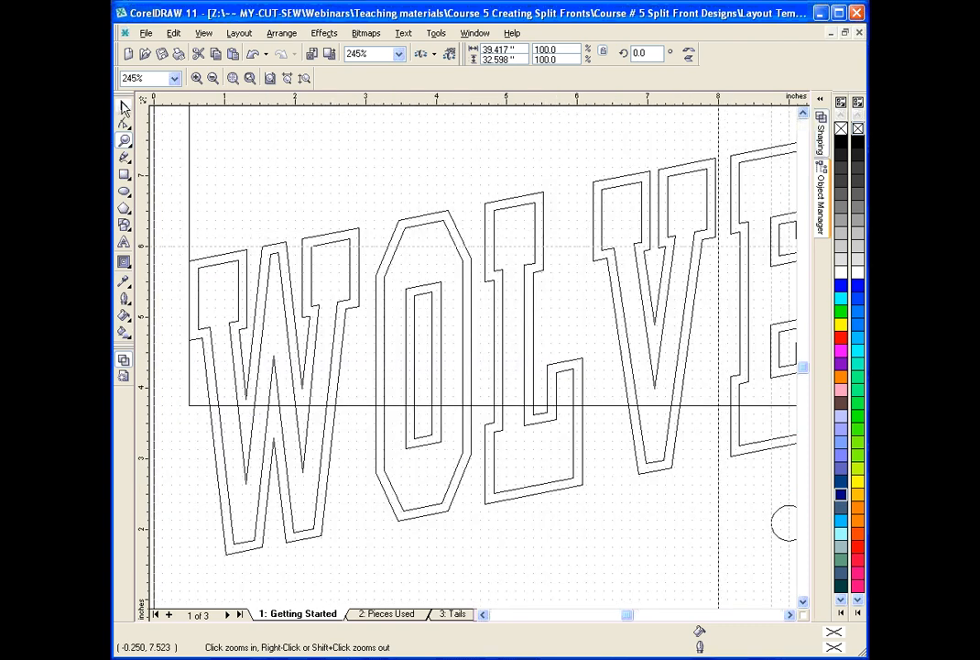
pyautogui.click(124, 107)
pyautogui.keyDown('ctrl'); pyautogui.click(359, 234); pyautogui.keyUp('ctrl')
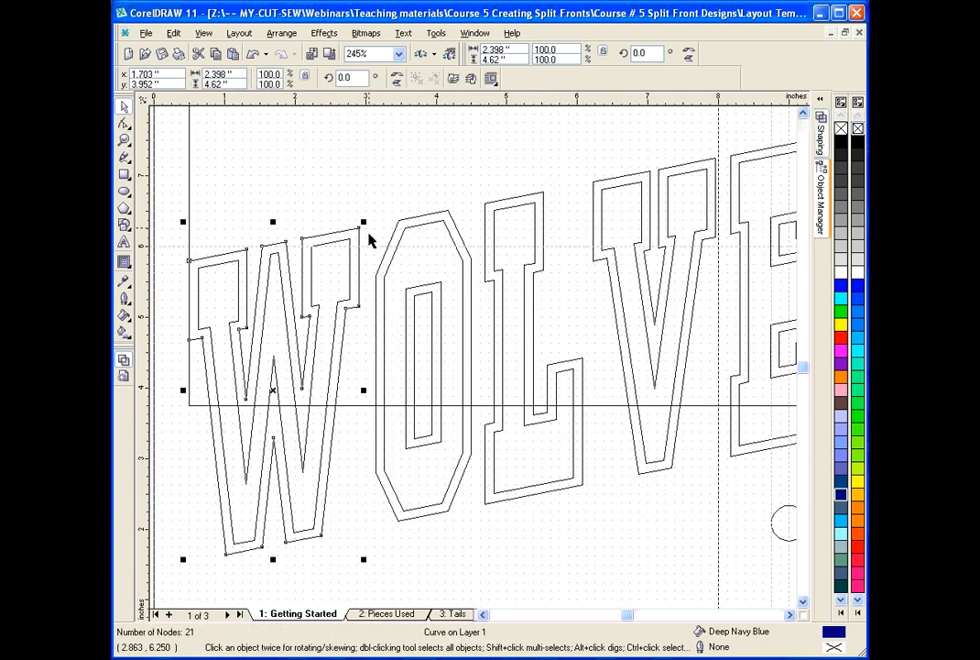
pyautogui.keyDown('ctrl'); pyautogui.click(425, 287); pyautogui.keyUp('ctrl')
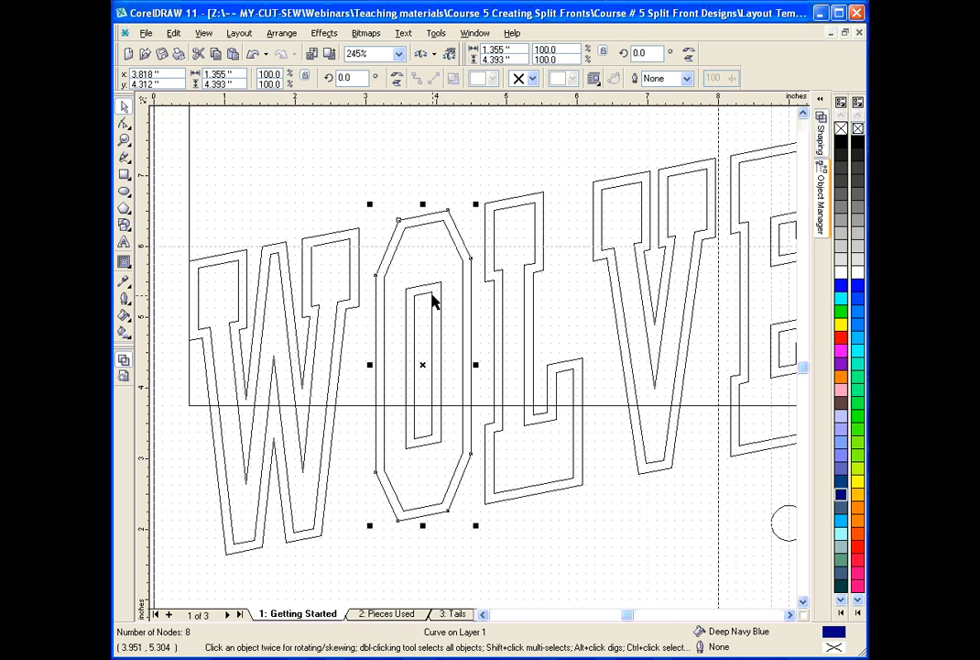
pyautogui.keyDown('ctrl'); pyautogui.click(434, 300); pyautogui.keyUp('ctrl')
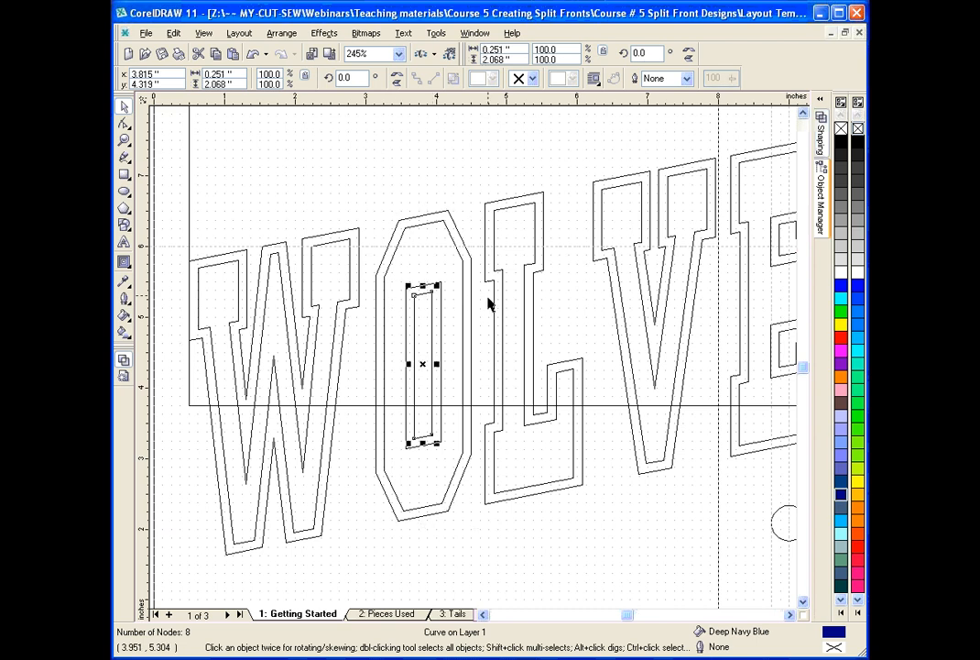
pyautogui.keyDown('ctrl'); pyautogui.keyDown('shift'); pyautogui.click(344, 238); pyautogui.keyUp('shift'); pyautogui.keyUp('ctrl')
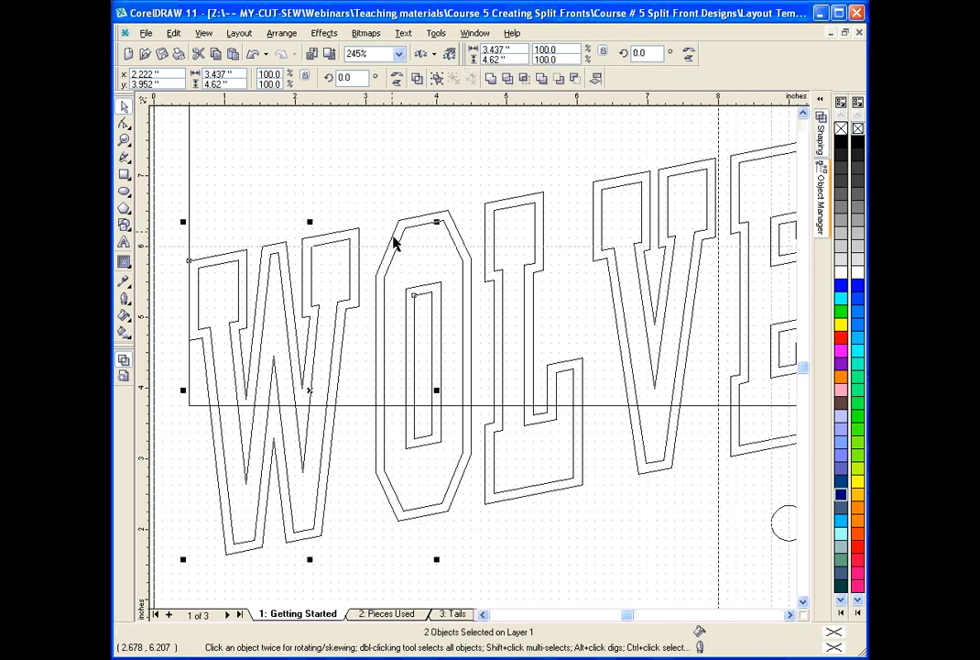
pyautogui.keyDown('ctrl'); pyautogui.keyDown('shift'); pyautogui.click(378, 246); pyautogui.keyUp('shift'); pyautogui.keyUp('ctrl')
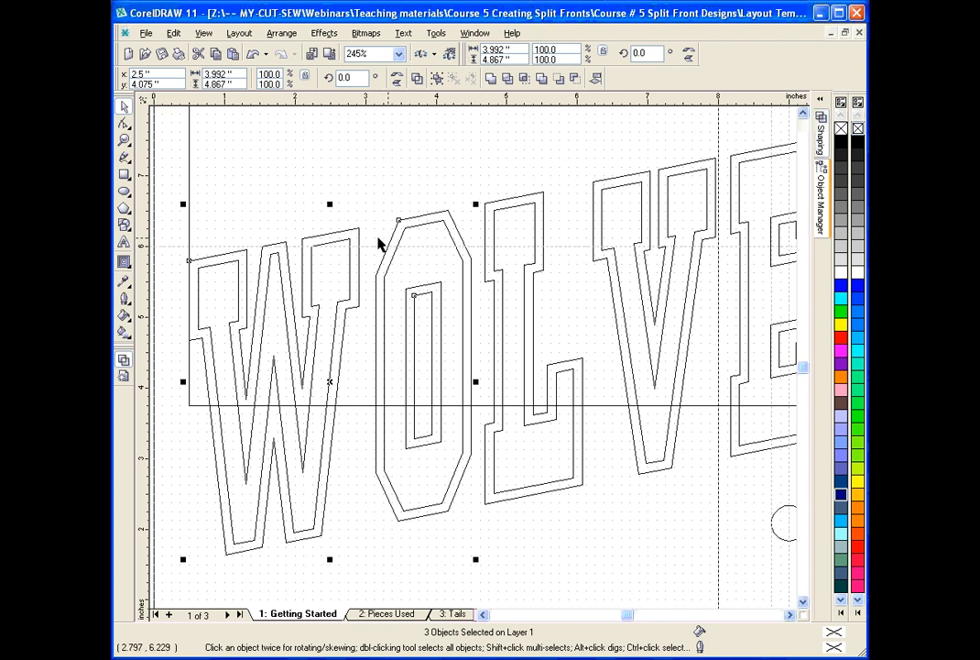
pyautogui.keyDown('ctrl'); pyautogui.keyDown('shift'); pyautogui.click(492, 286); pyautogui.keyUp('shift'); pyautogui.keyUp('ctrl')
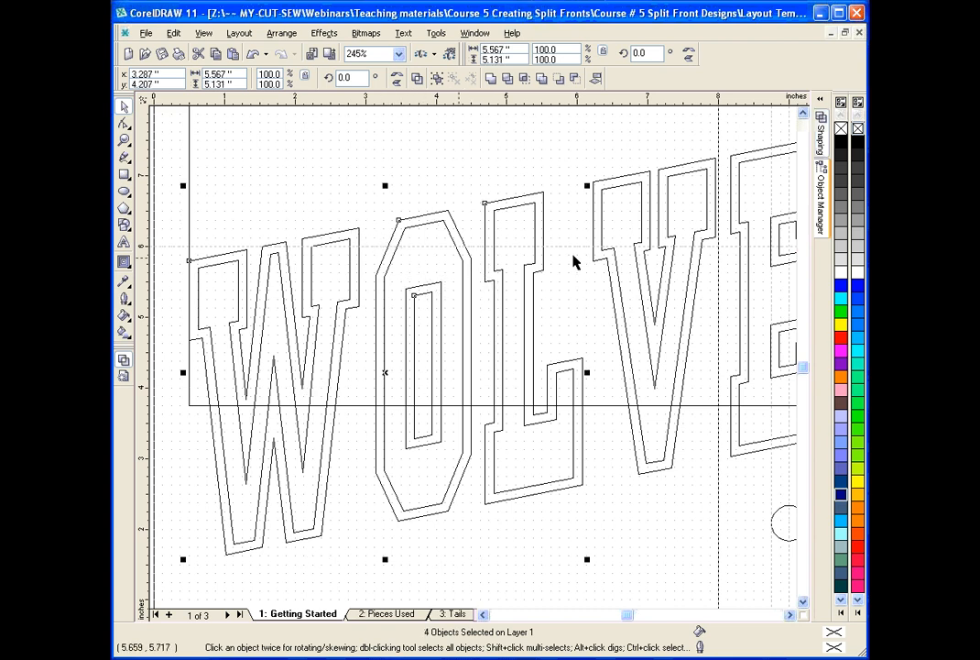
pyautogui.keyDown('ctrl'); pyautogui.keyDown('shift'); pyautogui.click(607, 265); pyautogui.keyUp('shift'); pyautogui.keyUp('ctrl')
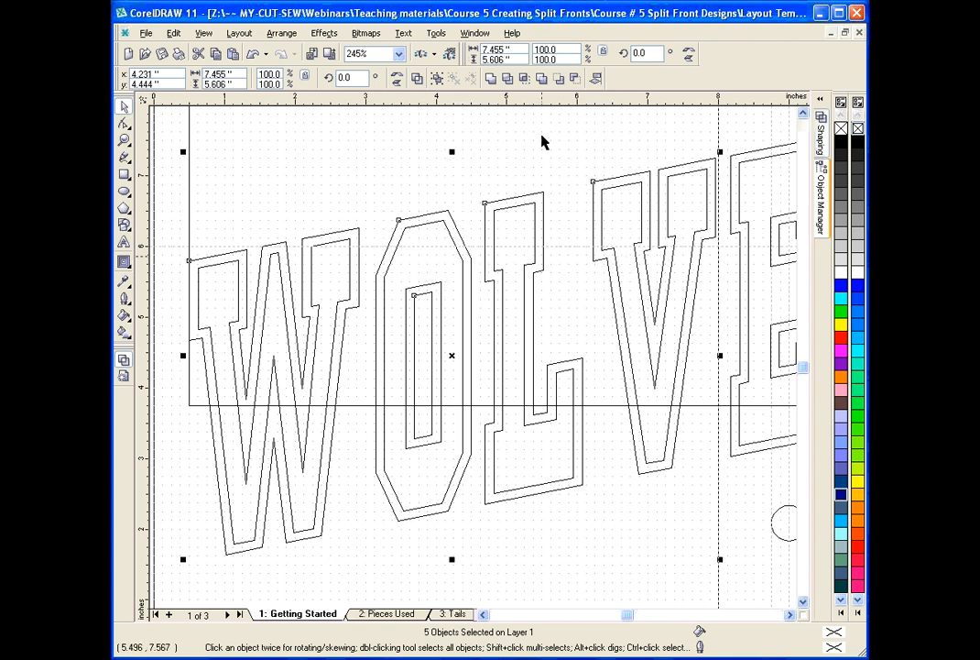
pyautogui.click(434, 78)
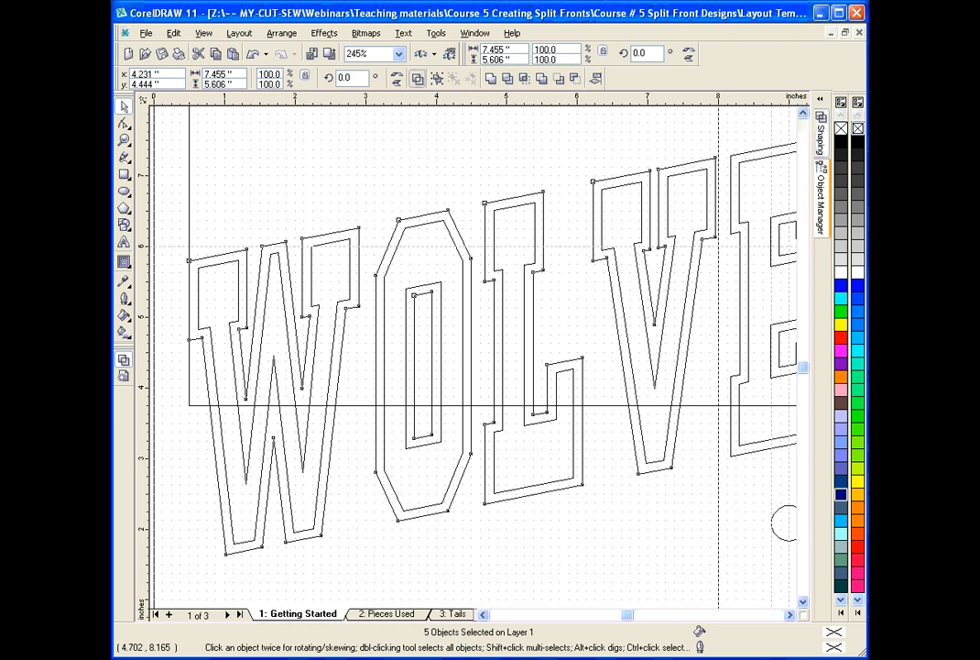
pyautogui.click(125, 376)
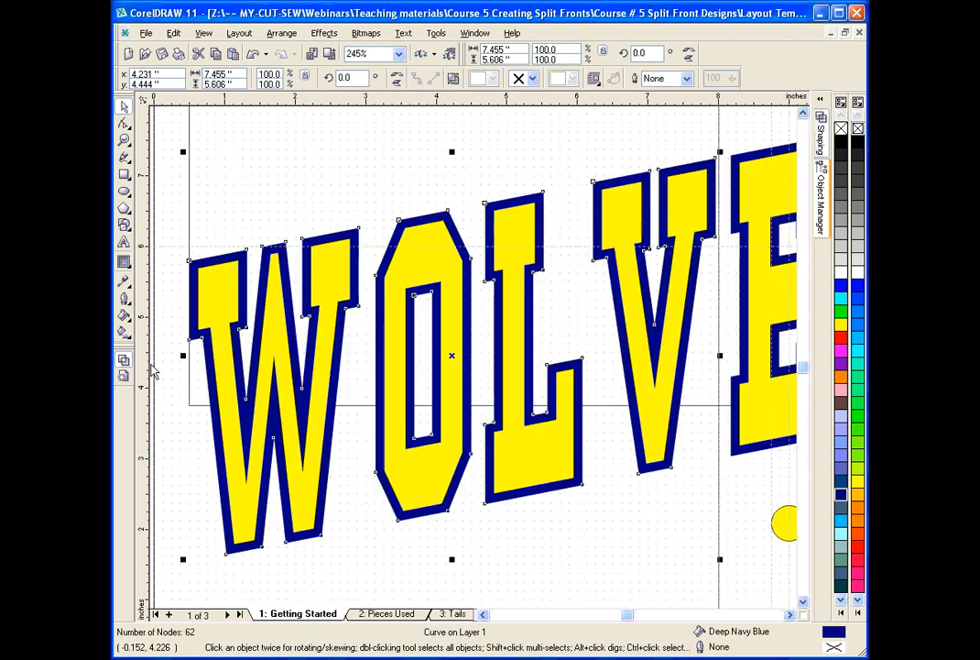
# Group the yellow W, O, L and V letters together.
pyautogui.click(630, 216)
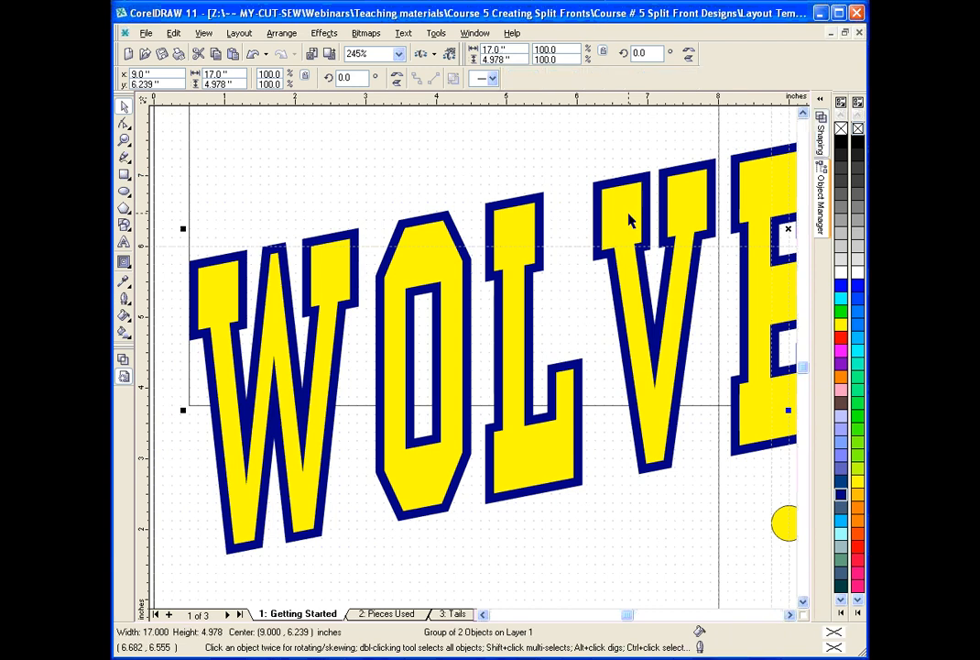
pyautogui.keyDown('ctrl'); pyautogui.click(630, 218); pyautogui.keyUp('ctrl')
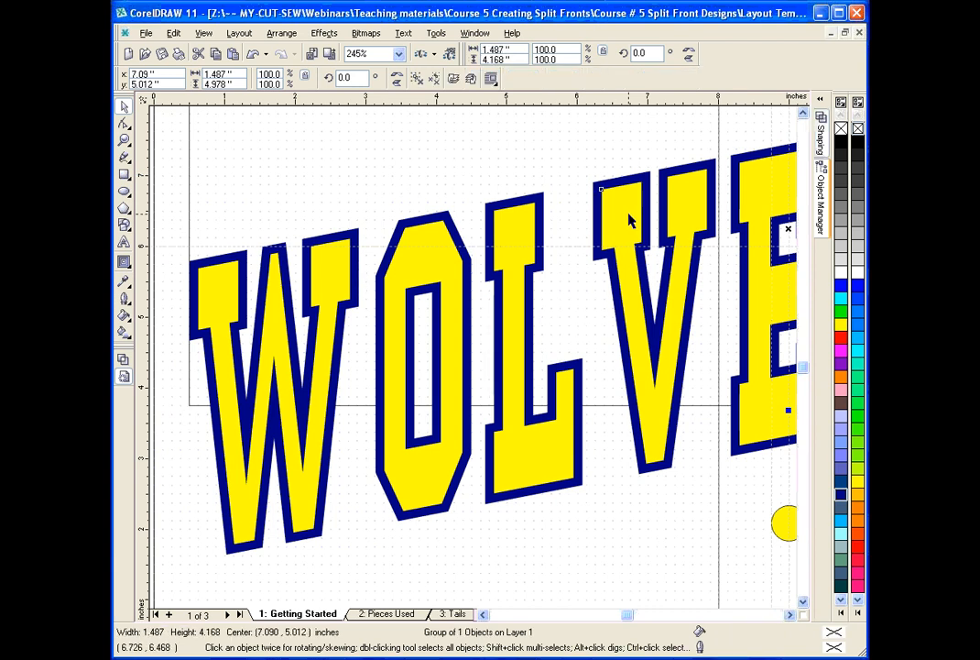
pyautogui.keyDown('shift'); pyautogui.click(525, 240); pyautogui.keyUp('shift')
pyautogui.keyDown('shift'); pyautogui.click(438, 241); pyautogui.keyUp('shift')
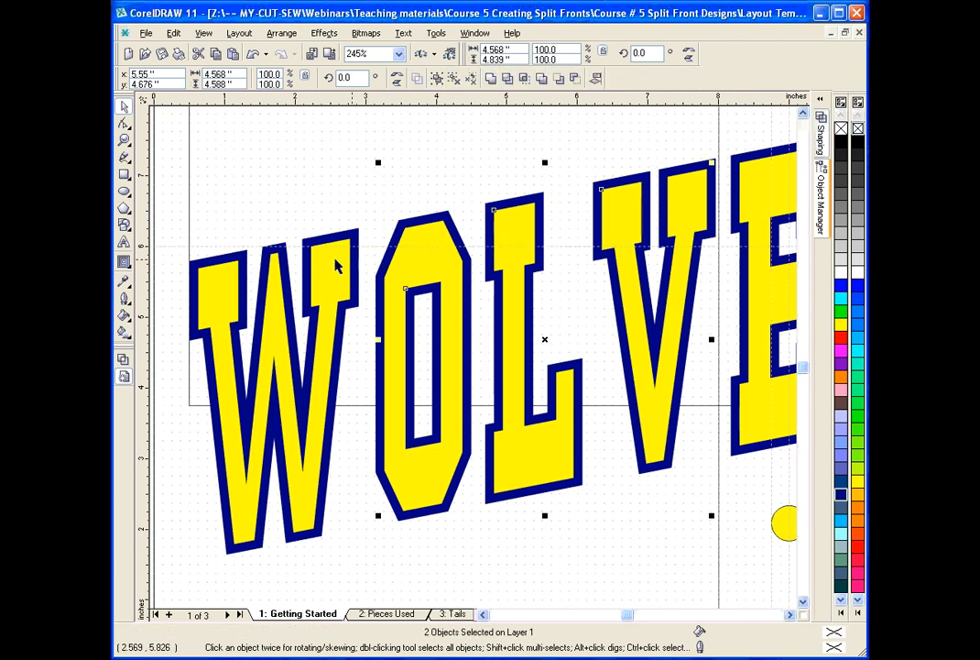
pyautogui.keyDown('shift'); pyautogui.click(286, 220); pyautogui.keyUp('shift')
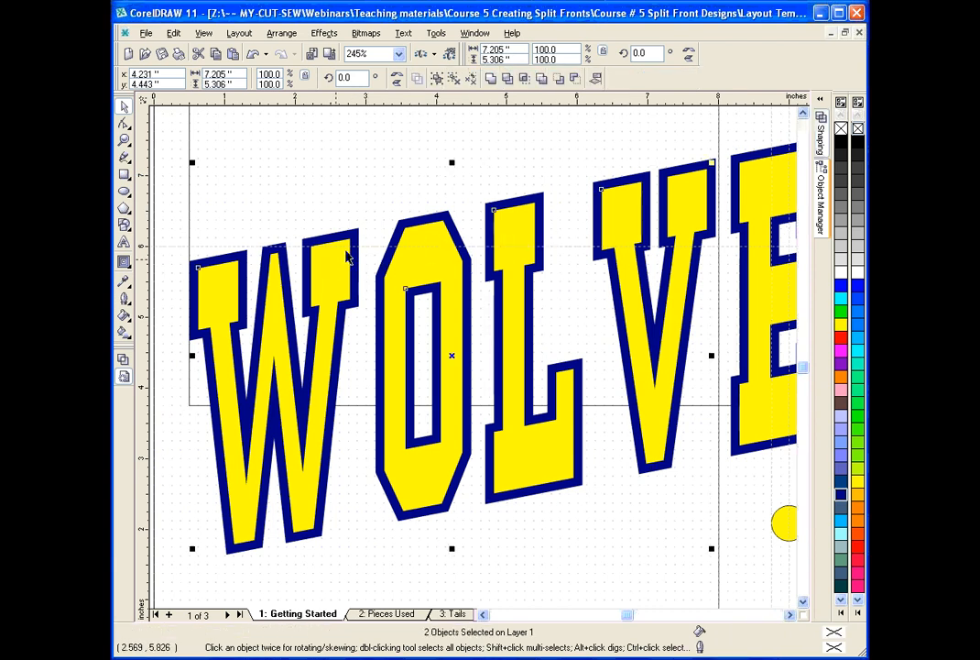
pyautogui.click(437, 81)
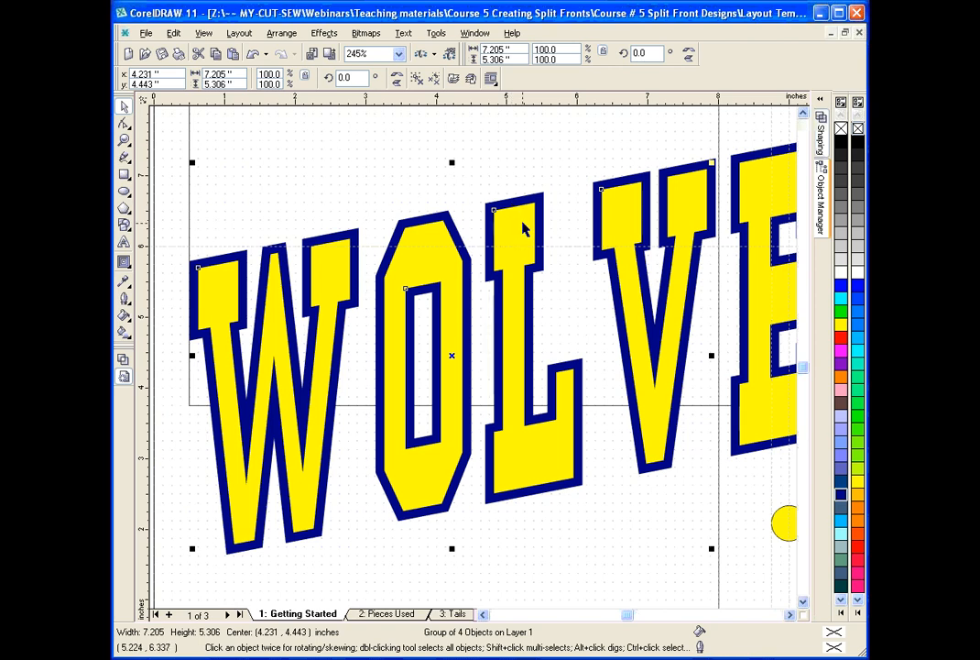
# Try moving the yellow WOLV group and the navy WOLV curve aside separately, and undo both moves.
pyautogui.moveTo(523, 224); pyautogui.dragTo(479, 147)
pyautogui.click(524, 218)
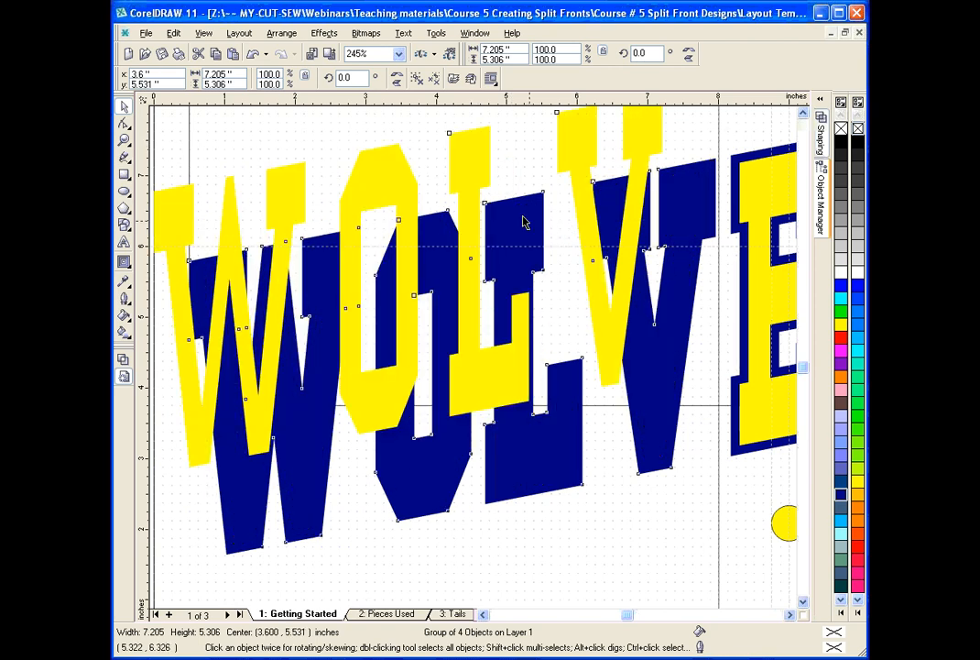
pyautogui.moveTo(524, 222); pyautogui.dragTo(470, 176)
pyautogui.hotkey('ctrl', 'l')
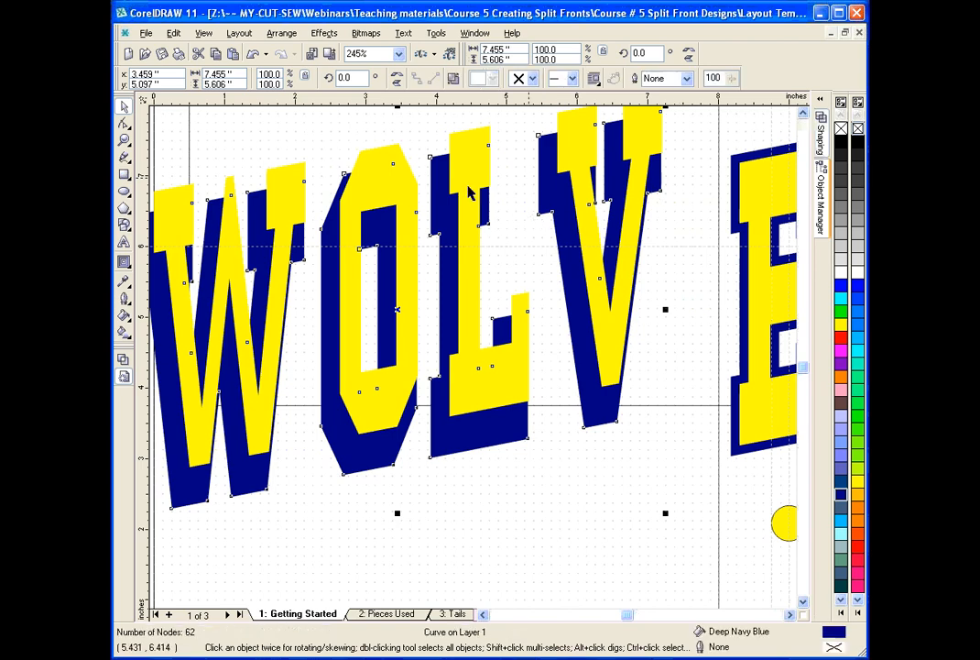
pyautogui.click(253, 55)
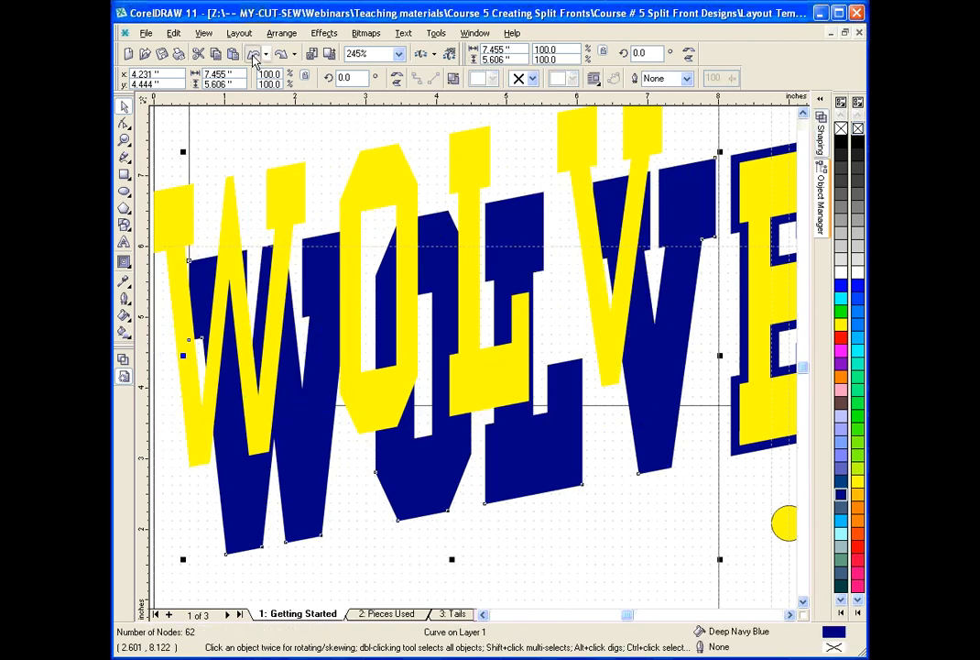
pyautogui.click(254, 55)
# In wireframe view, combine the navy outlines of E, R with its inner counter, I, N, E and S into one curve.
pyautogui.click(789, 614)
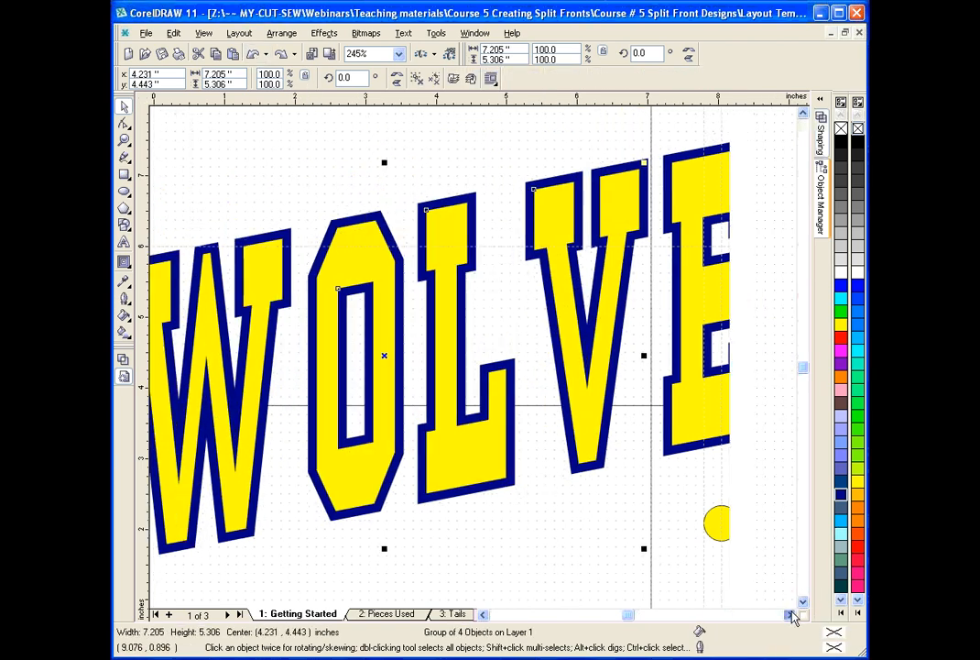
pyautogui.click(790, 614)
pyautogui.click(790, 614)
pyautogui.click(790, 614)
pyautogui.click(789, 614)
pyautogui.click(790, 614)
pyautogui.click(790, 614)
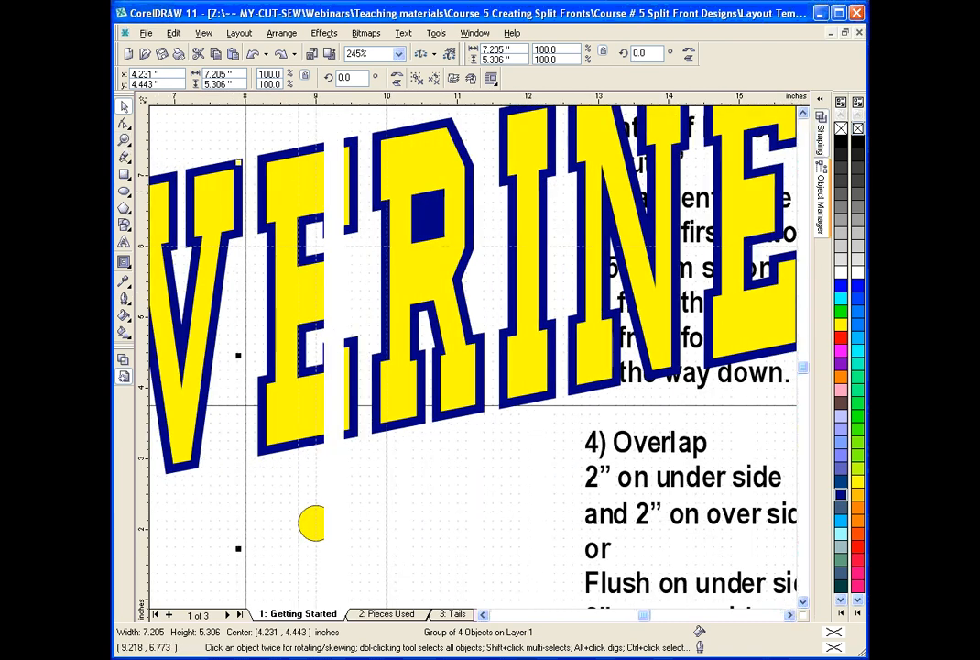
pyautogui.click(124, 140)
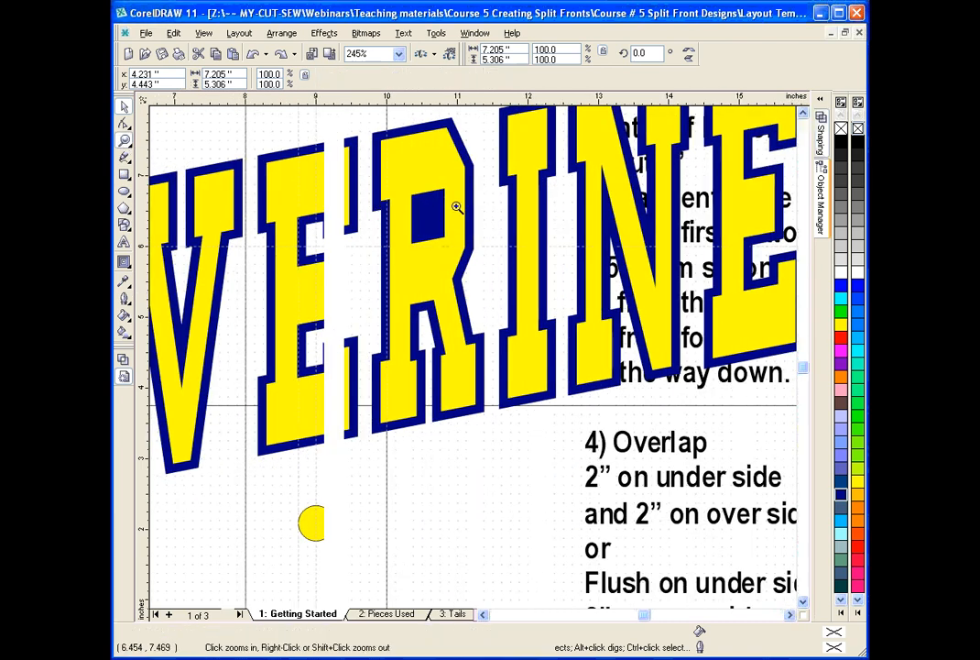
pyautogui.rightClick(457, 207)
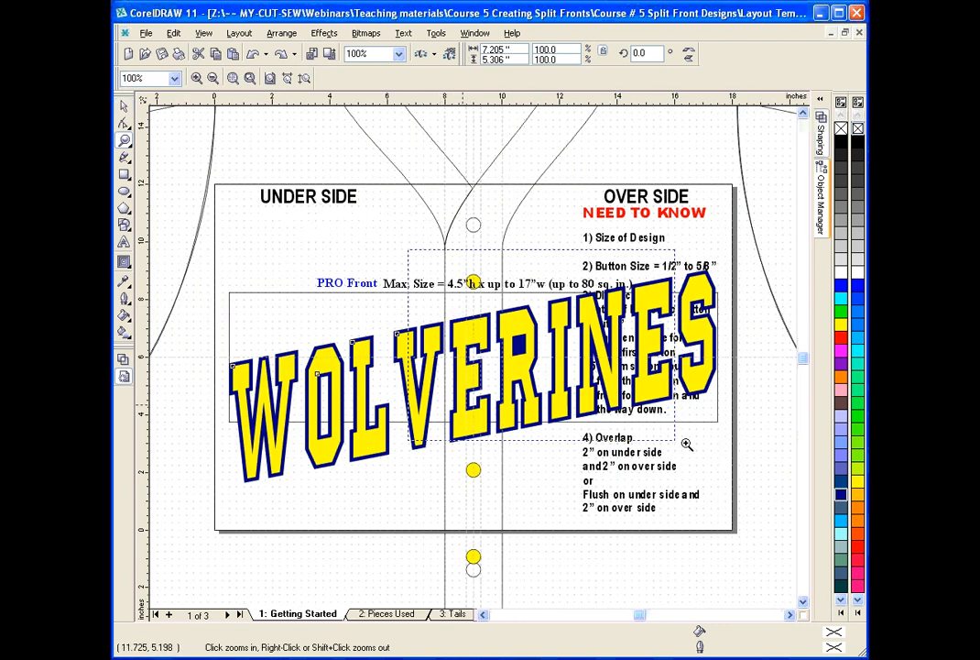
pyautogui.moveTo(686, 444); pyautogui.dragTo(741, 468)
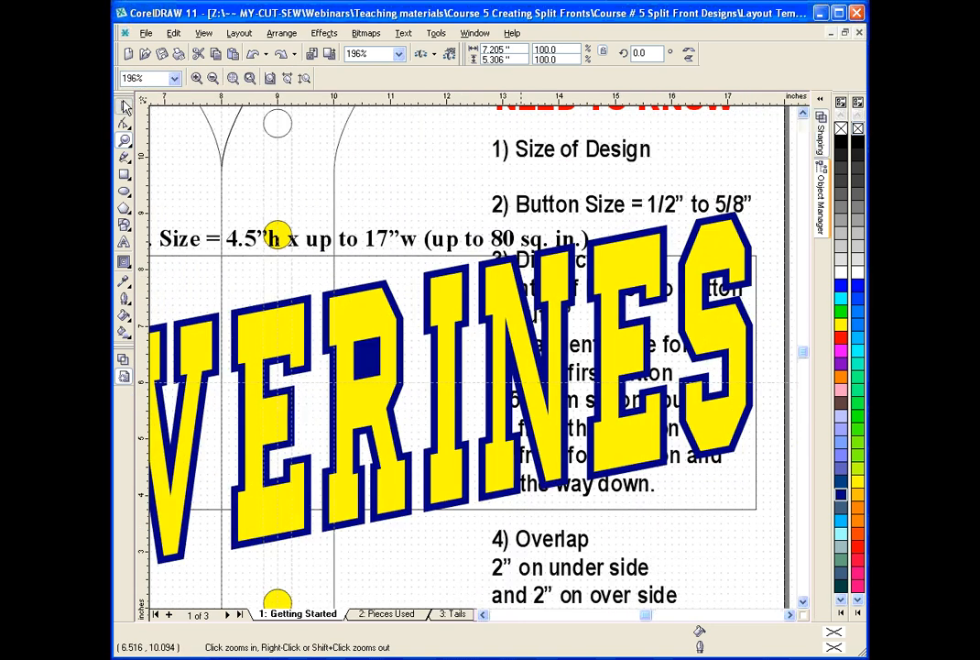
pyautogui.click(125, 106)
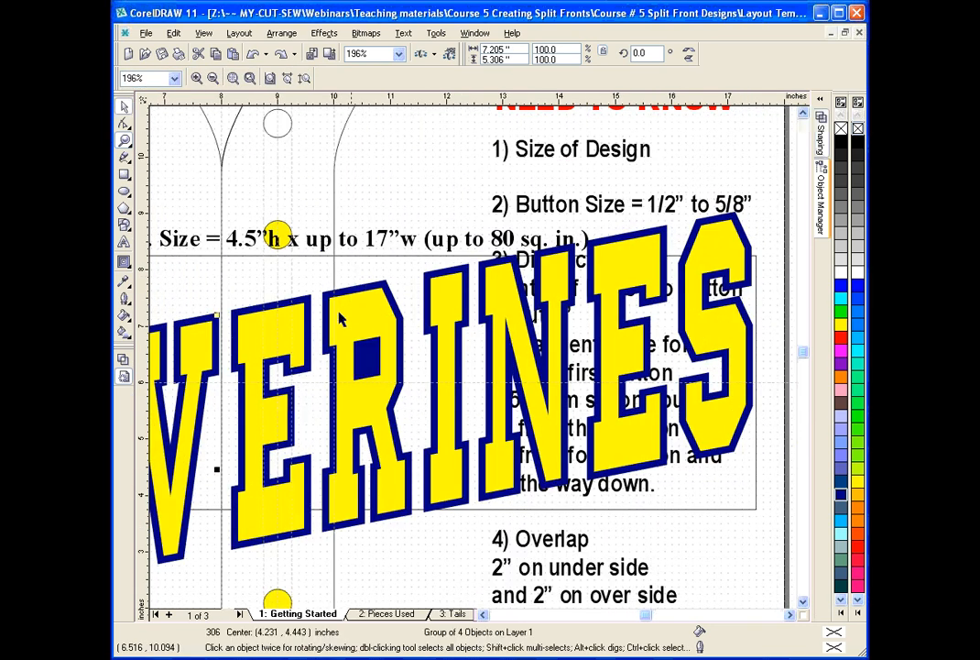
pyautogui.click(124, 363)
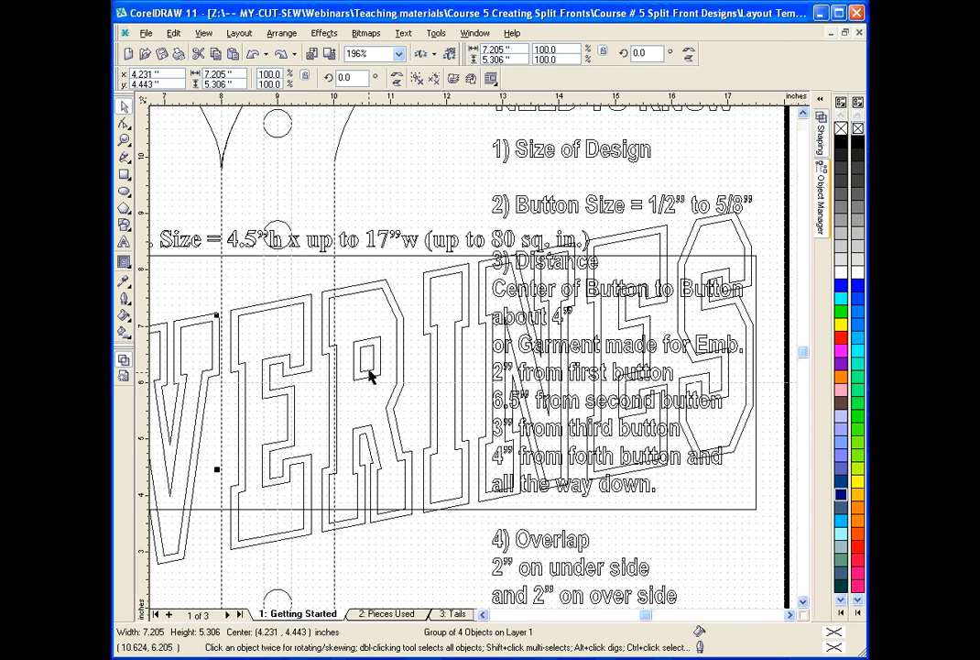
pyautogui.click(370, 376)
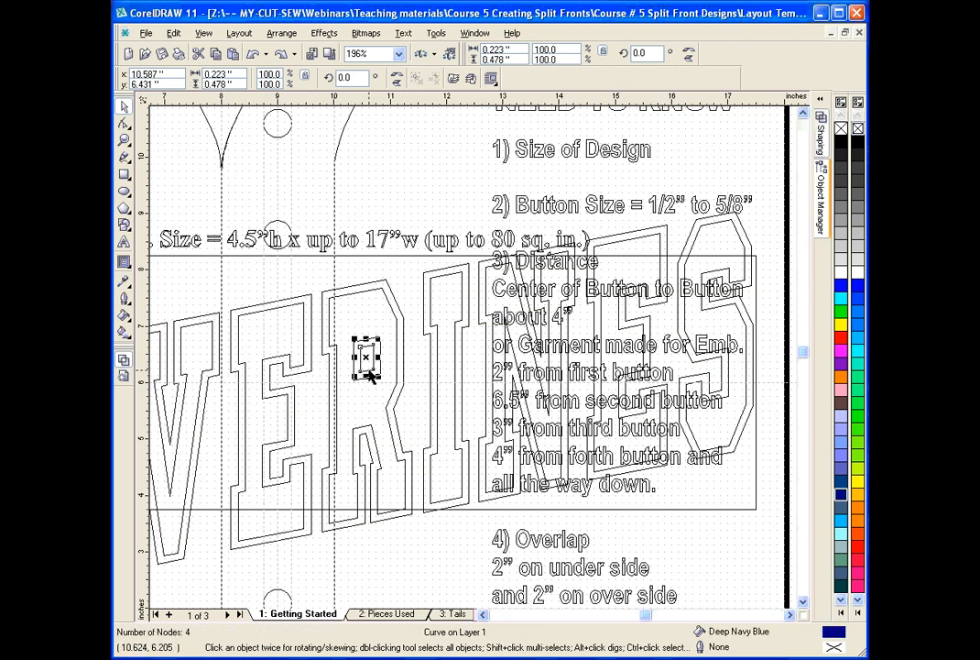
pyautogui.keyDown('shift'); pyautogui.click(322, 368); pyautogui.keyUp('shift')
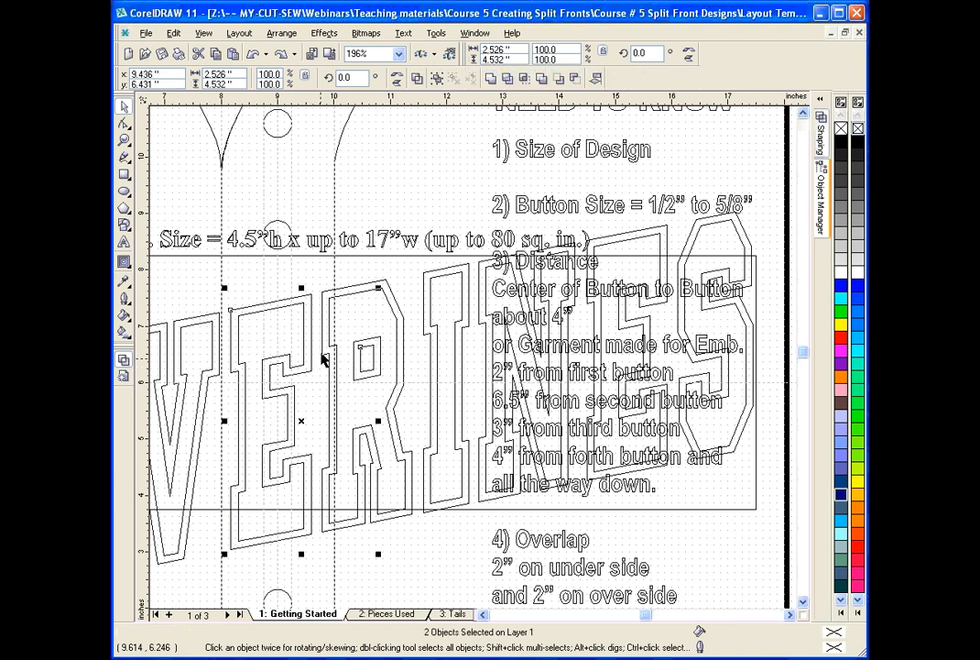
pyautogui.keyDown('shift'); pyautogui.click(414, 346); pyautogui.keyUp('shift')
pyautogui.keyDown('shift'); pyautogui.click(483, 334); pyautogui.keyUp('shift')
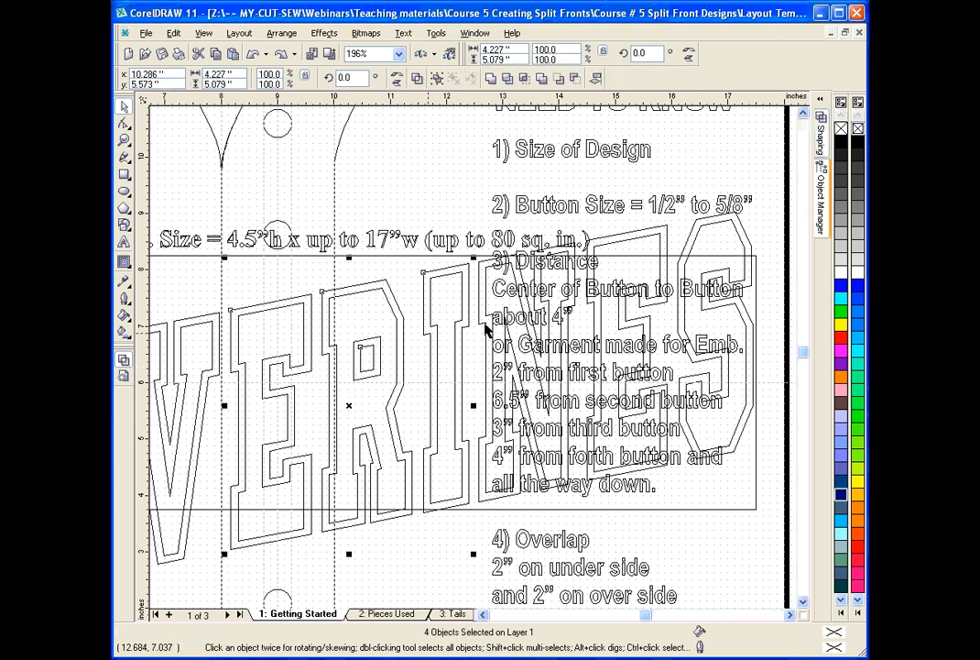
pyautogui.keyDown('shift'); pyautogui.click(484, 325); pyautogui.keyUp('shift')
pyautogui.keyDown('shift'); pyautogui.click(594, 308); pyautogui.keyUp('shift')
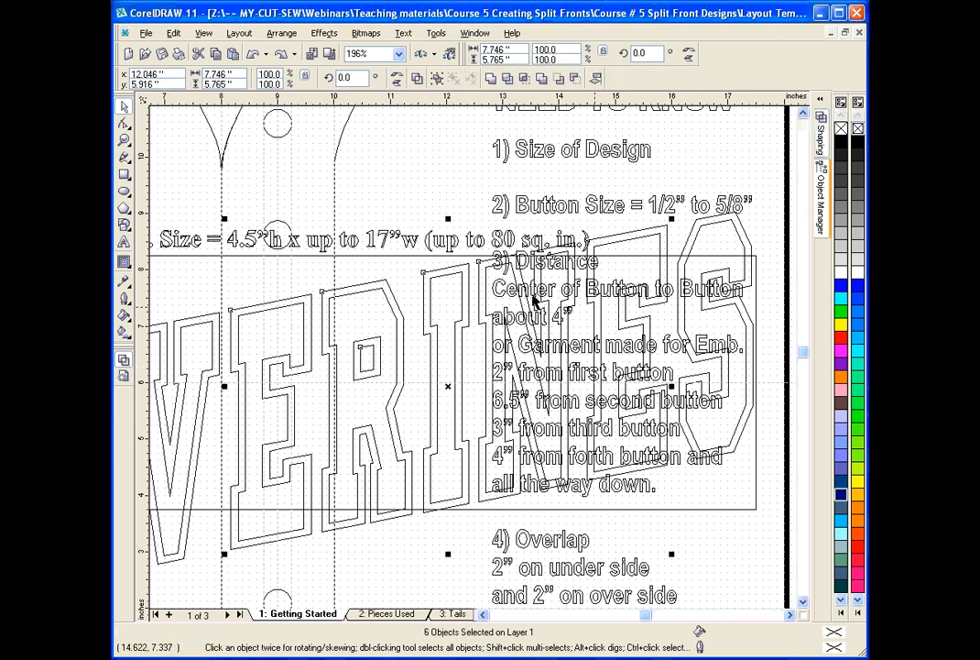
pyautogui.keyDown('shift'); pyautogui.click(701, 365); pyautogui.keyUp('shift')
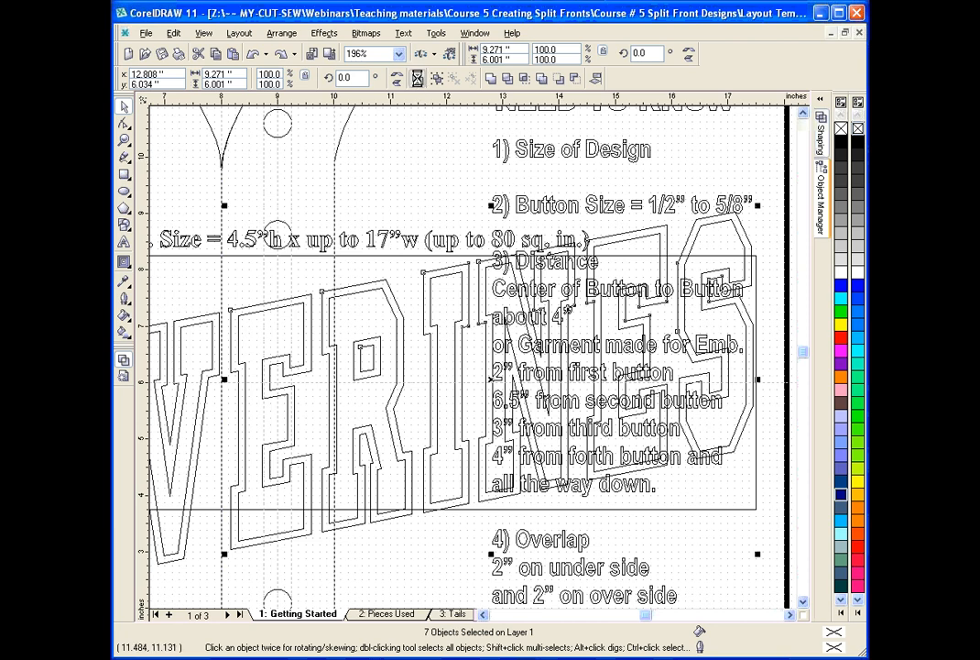
# Group the yellow E, R, I, N, E and S letters together.
pyautogui.click(274, 321)
pyautogui.keyDown('alt'); pyautogui.click(274, 315); pyautogui.keyUp('alt')
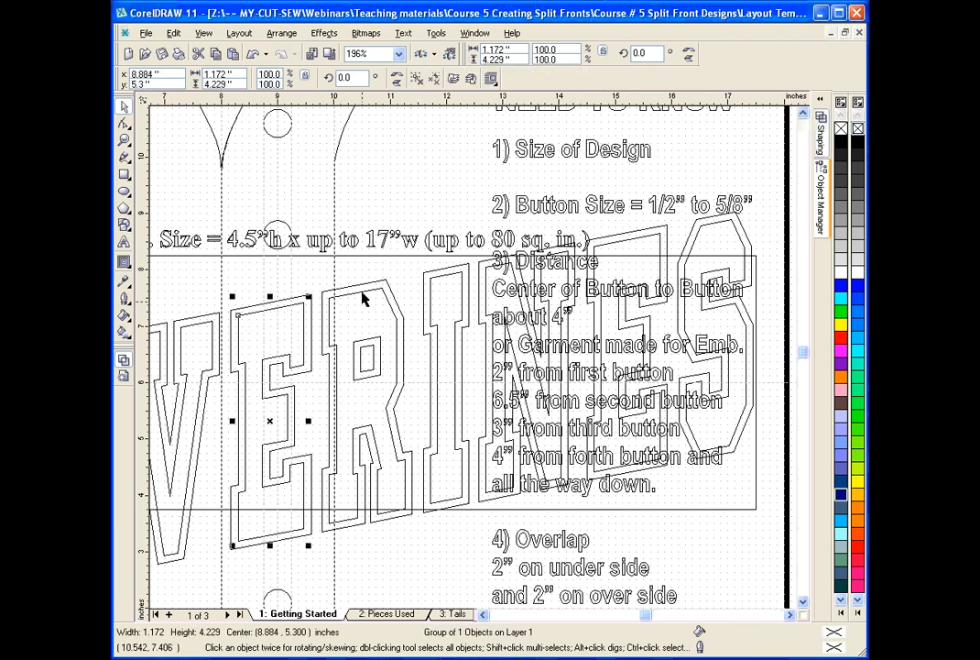
pyautogui.keyDown('shift'); pyautogui.click(441, 284); pyautogui.keyUp('shift')
pyautogui.keyDown('shift'); pyautogui.click(456, 279); pyautogui.keyUp('shift')
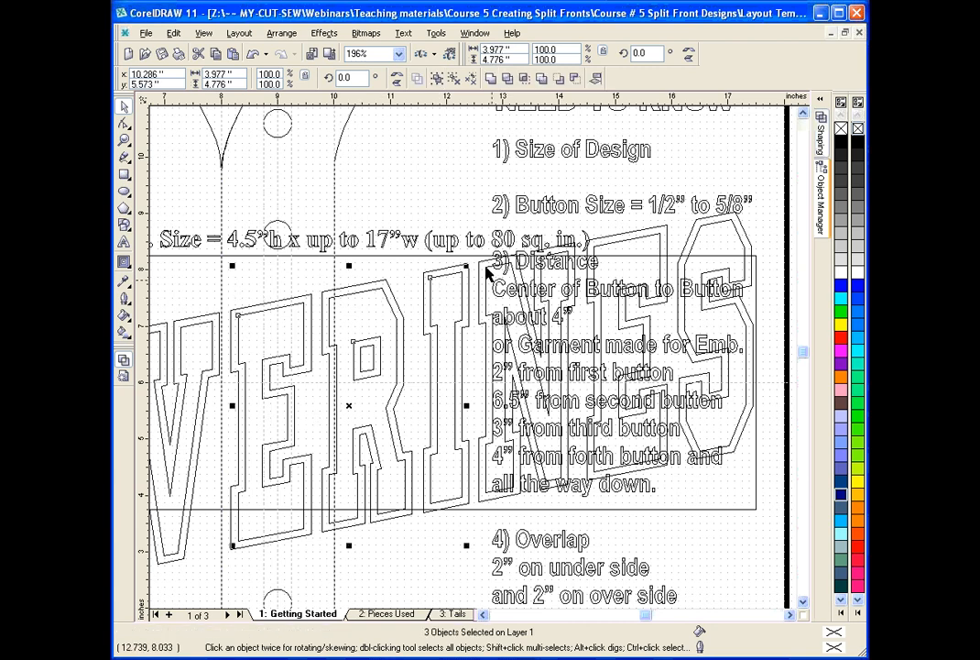
pyautogui.keyDown('shift'); pyautogui.click(488, 267); pyautogui.keyUp('shift')
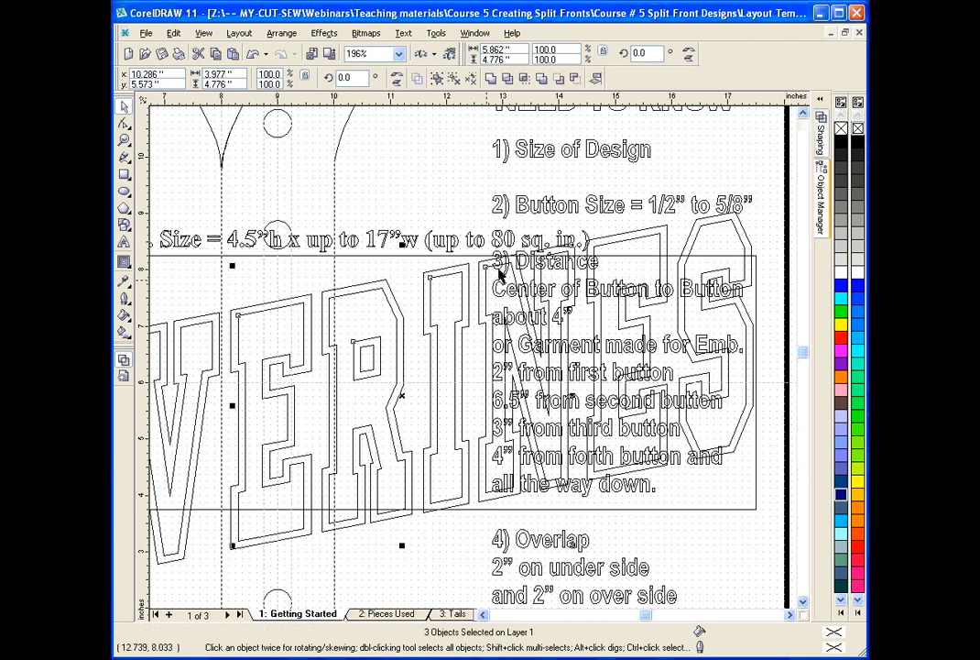
pyautogui.keyDown('shift'); pyautogui.click(595, 247); pyautogui.keyUp('shift')
pyautogui.keyDown('shift'); pyautogui.click(595, 192); pyautogui.keyUp('shift')
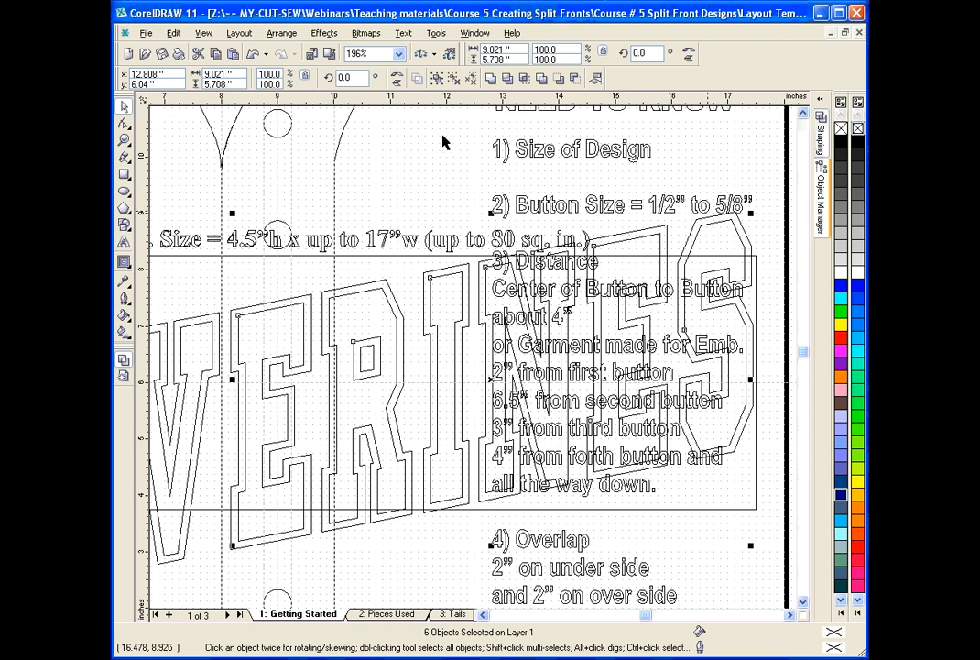
pyautogui.hotkey('ctrl', 'g')
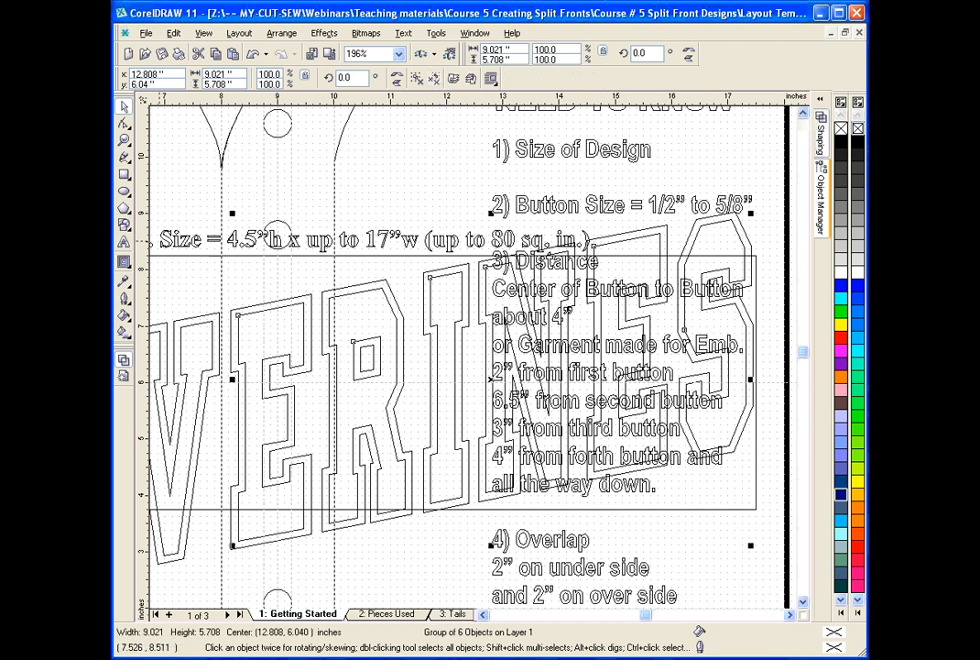
# Try moving the yellow ERINES group and the navy ERINES curve aside separately, undo both moves, and restore the filled view.
pyautogui.click(124, 142)
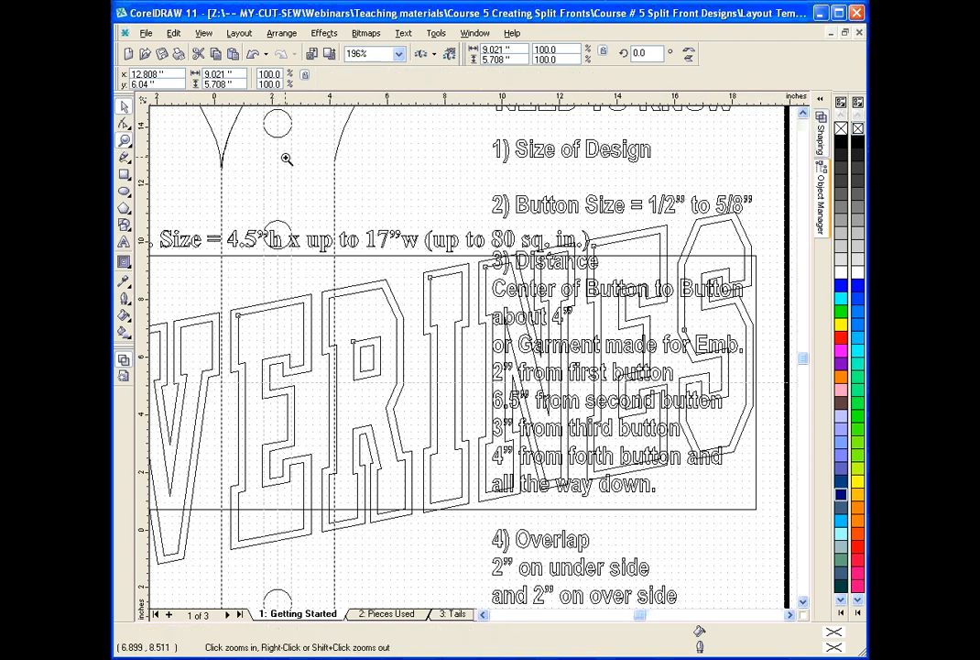
pyautogui.rightClick(286, 157)
pyautogui.click(124, 108)
pyautogui.click(481, 285)
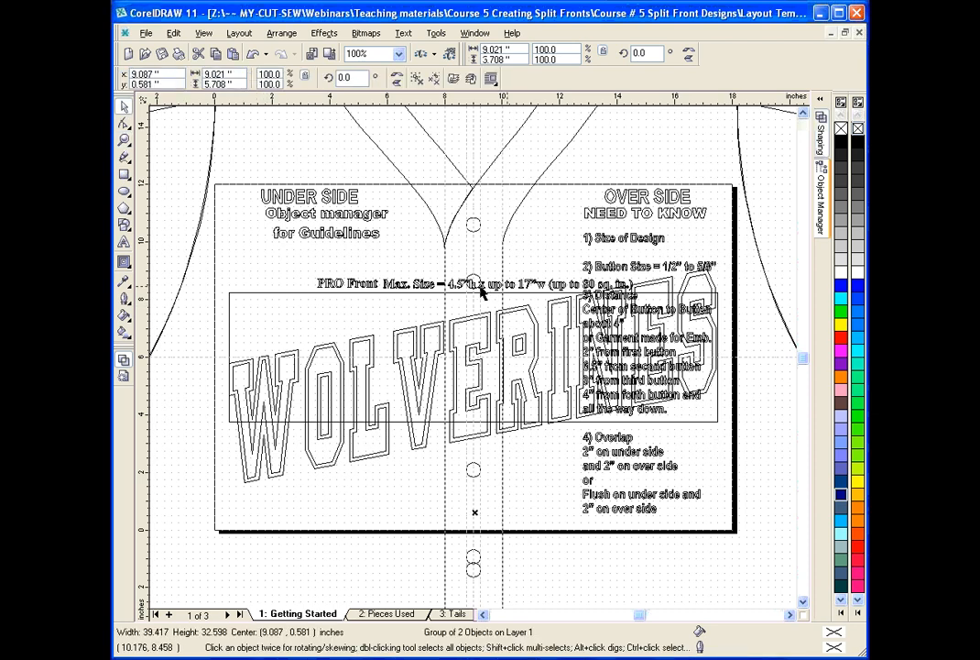
pyautogui.moveTo(519, 368); pyautogui.dragTo(569, 255)
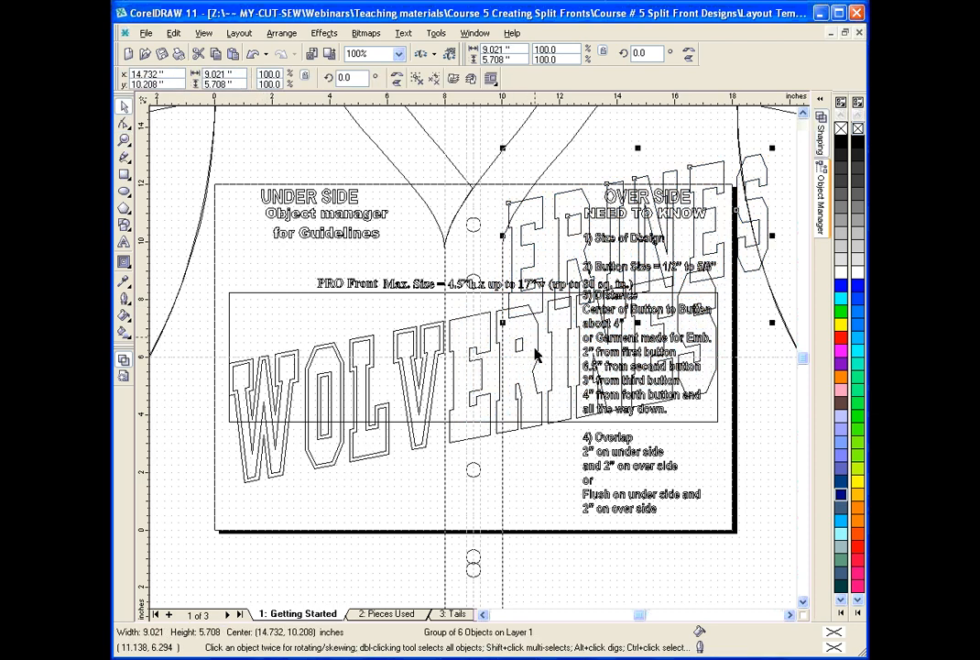
pyautogui.moveTo(535, 348); pyautogui.dragTo(565, 300)
pyautogui.click(253, 55)
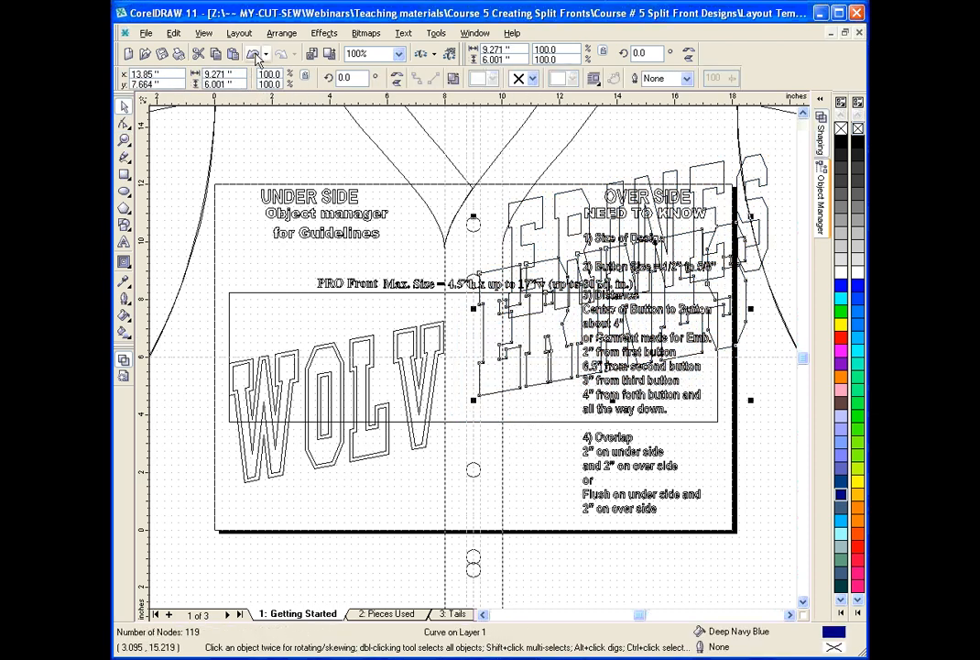
pyautogui.click(254, 55)
pyautogui.click(254, 55)
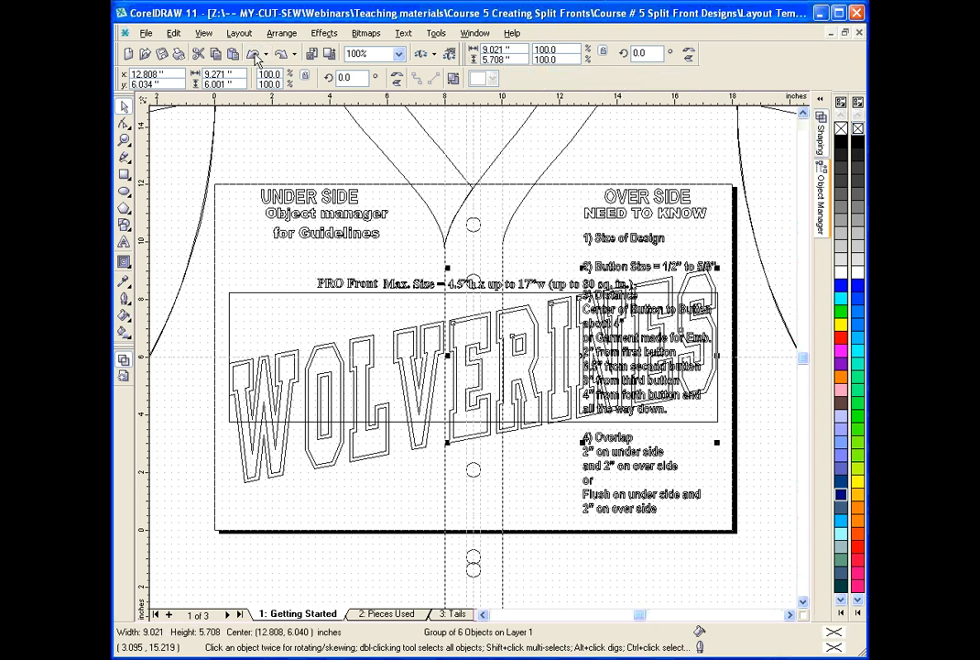
pyautogui.click(123, 375)
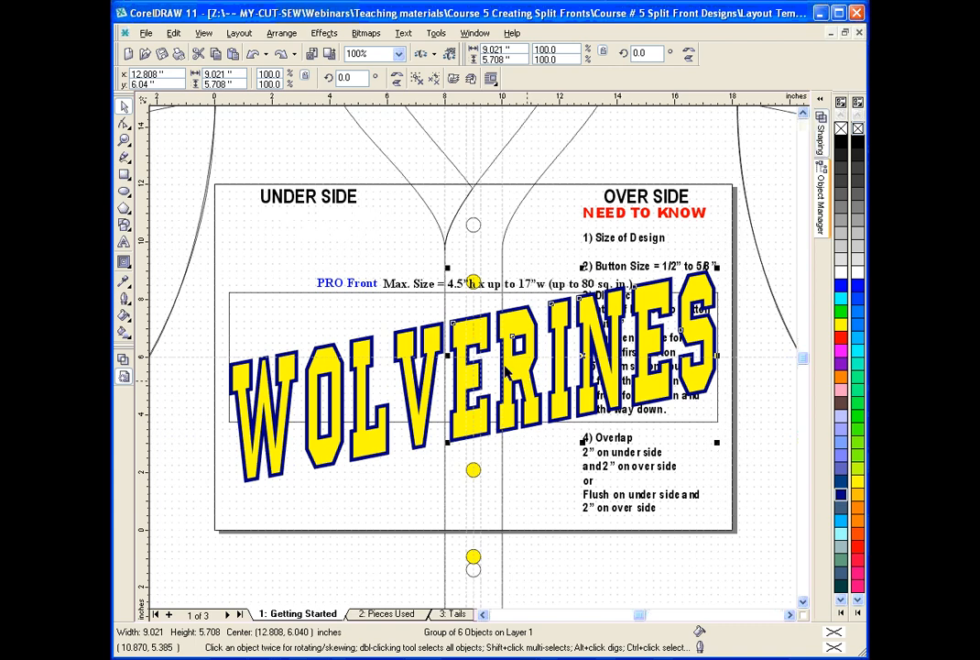
# Try moving the yellow and navy ERINES pieces aside together, and undo the move.
pyautogui.click(471, 339)
pyautogui.click(458, 340)
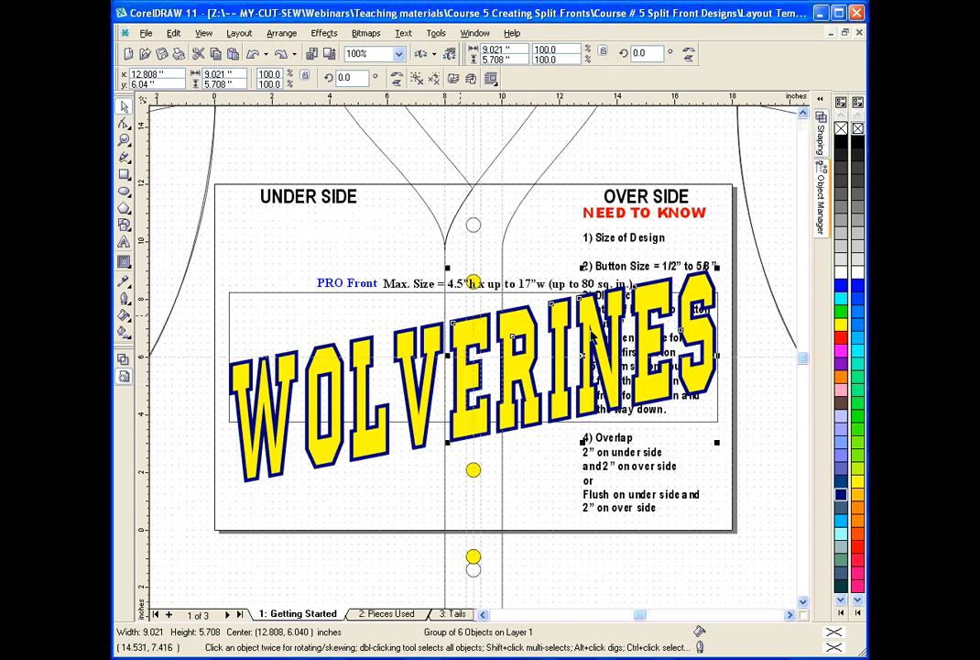
pyautogui.keyDown('shift'); pyautogui.click(449, 343); pyautogui.keyUp('shift')
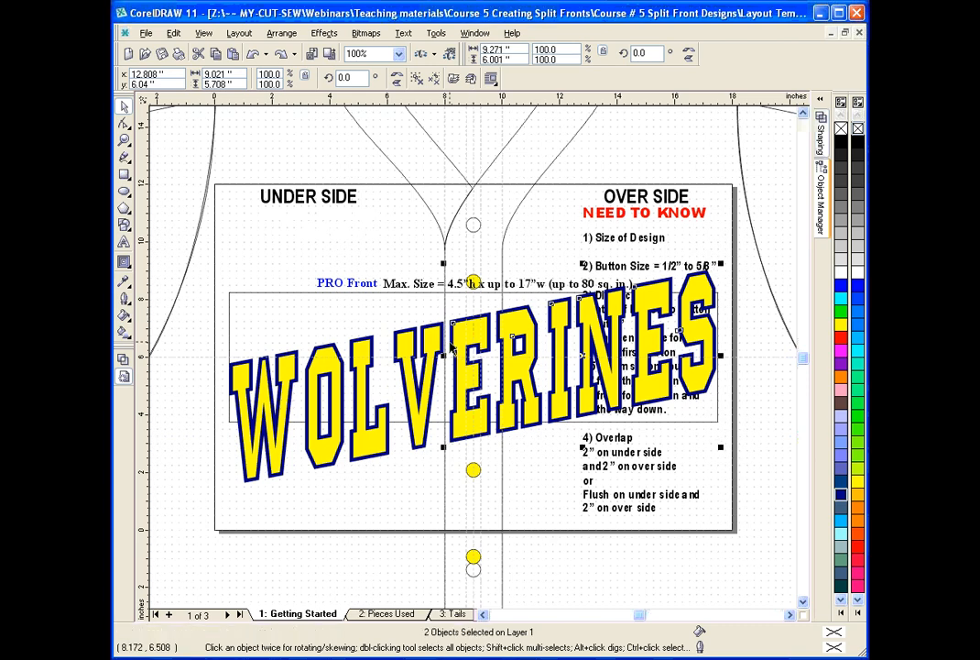
pyautogui.hotkey('ctrl', 'd')
pyautogui.hotkey('ctrl', 'z')
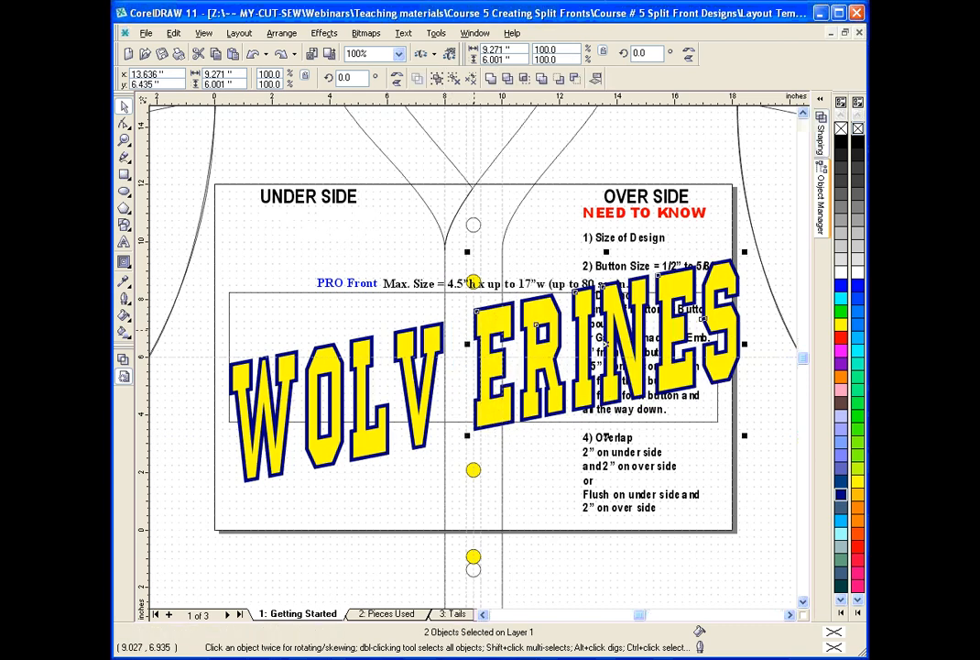
pyautogui.click(254, 55)
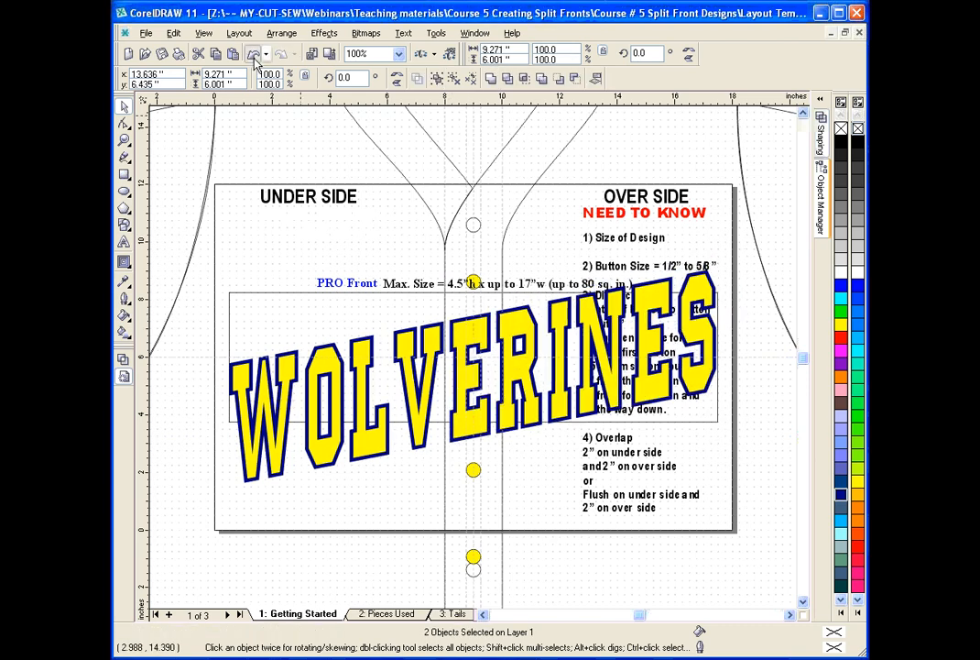
# Rotate the yellow and navy pieces of both WOLVERINES halves together clockwise to about 350.19 degrees, leveling the lettering, then deselect them.
pyautogui.keyDown('shift'); pyautogui.click(406, 337); pyautogui.keyUp('shift')
pyautogui.keyDown('shift'); pyautogui.click(405, 337); pyautogui.keyUp('shift')
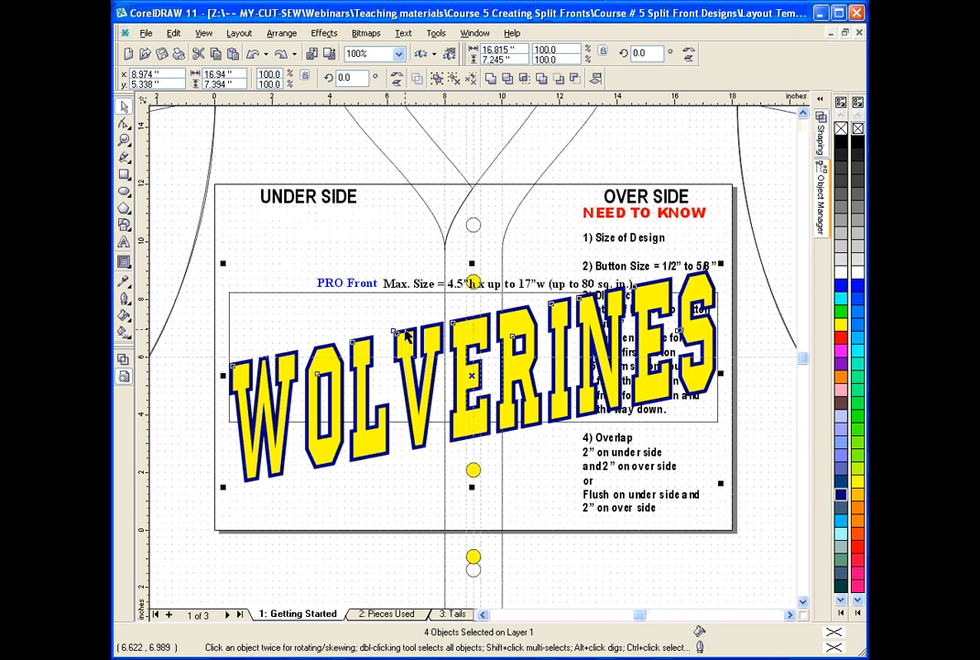
pyautogui.click(525, 336)
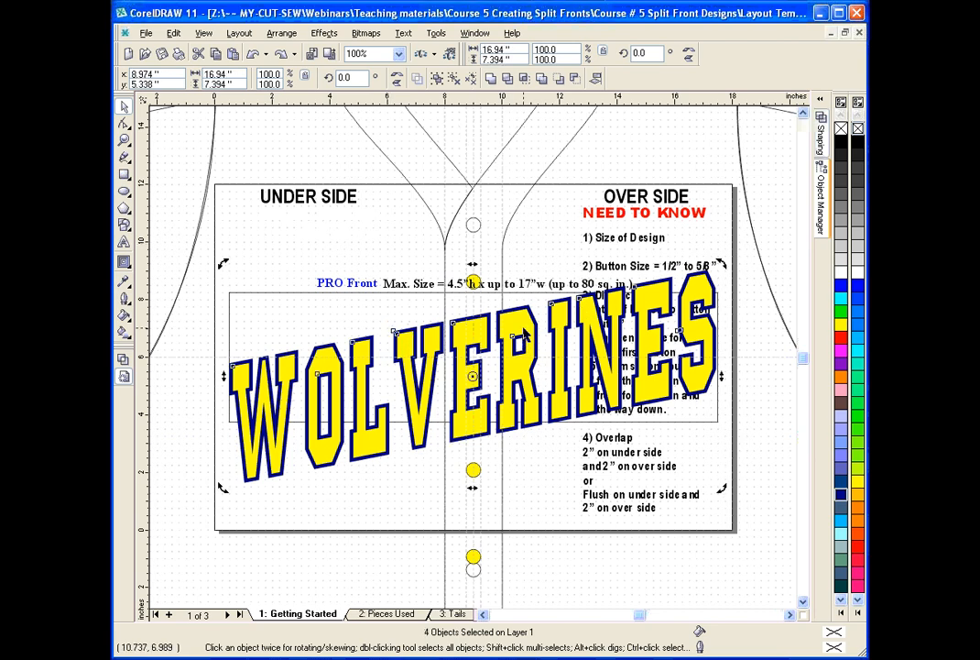
pyautogui.moveTo(721, 263); pyautogui.dragTo(728, 310)
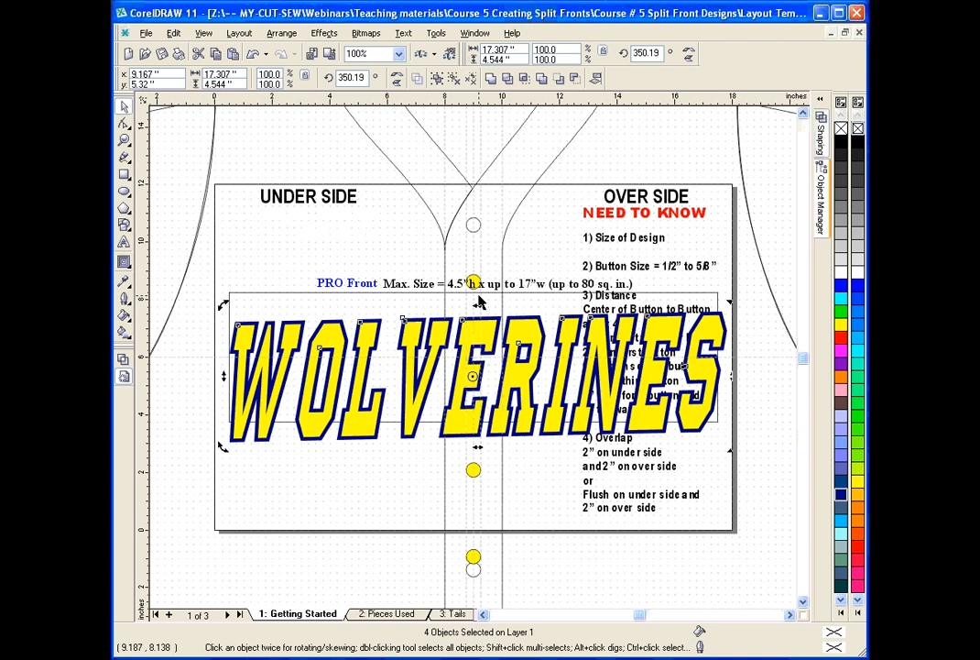
pyautogui.click(124, 141)
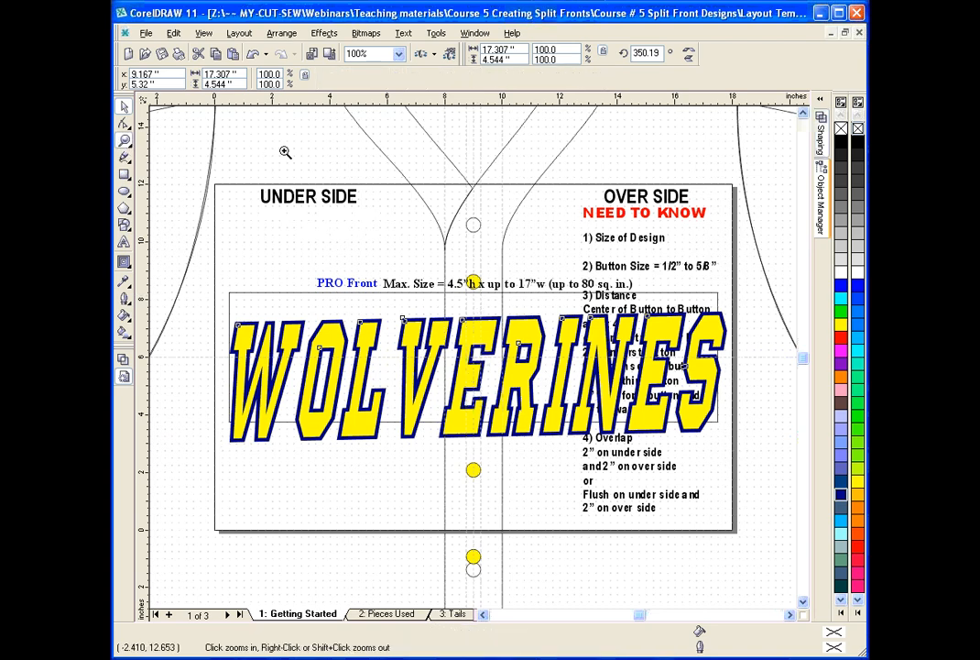
pyautogui.rightClick(392, 184)
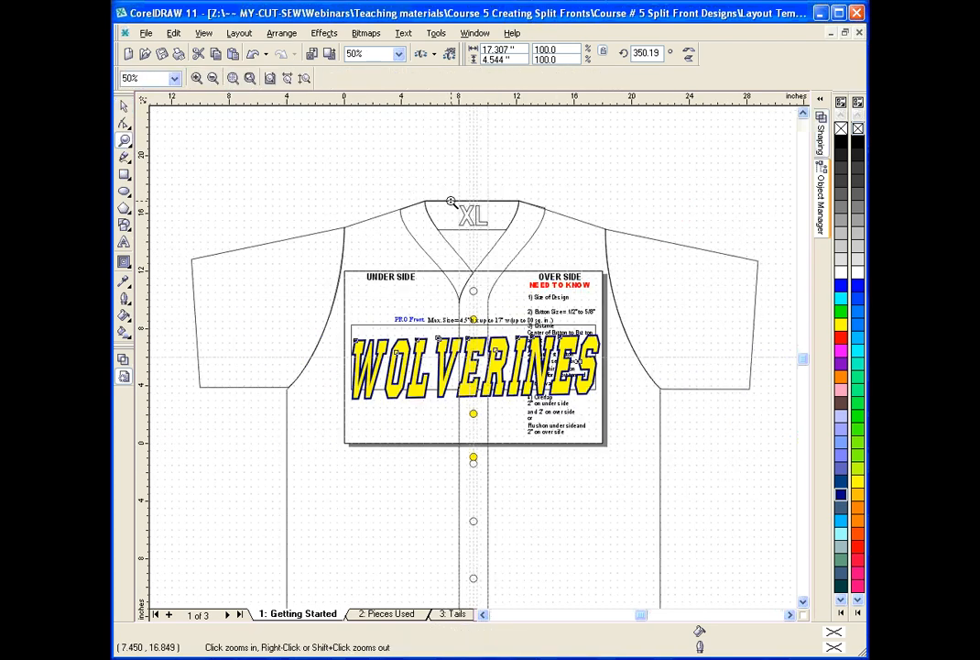
pyautogui.click(124, 108)
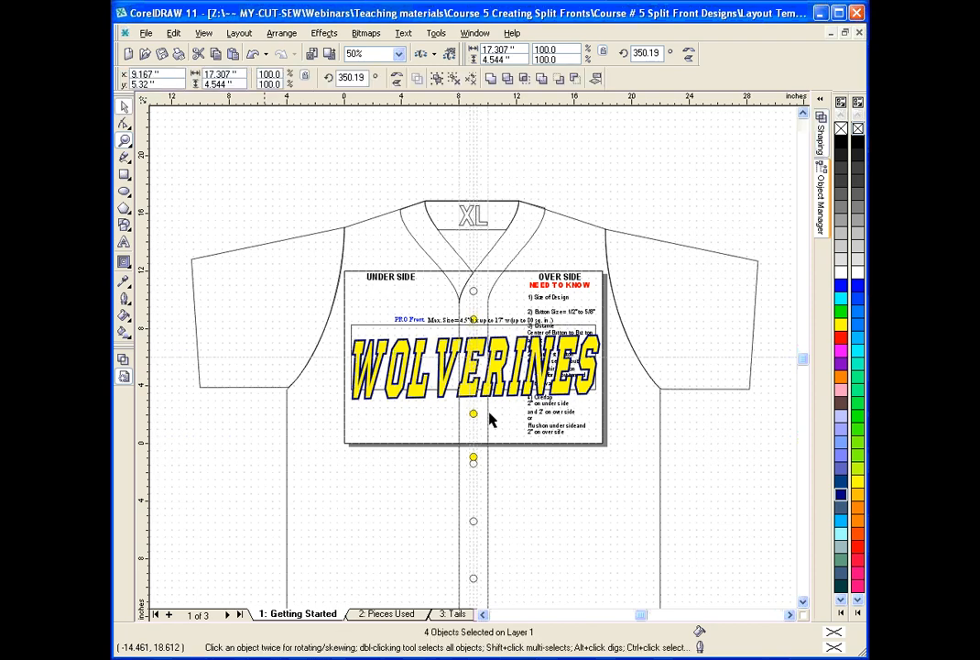
pyautogui.press('Escape')
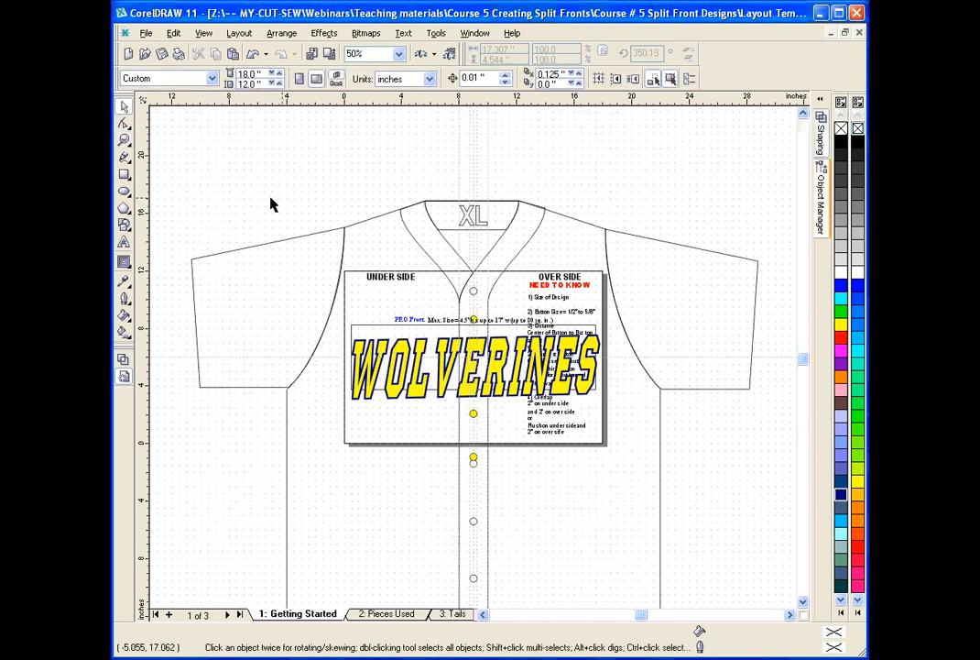
# Close Layout Template.cdr without saving the changes and discard the clipboard data.
pyautogui.click(145, 33)
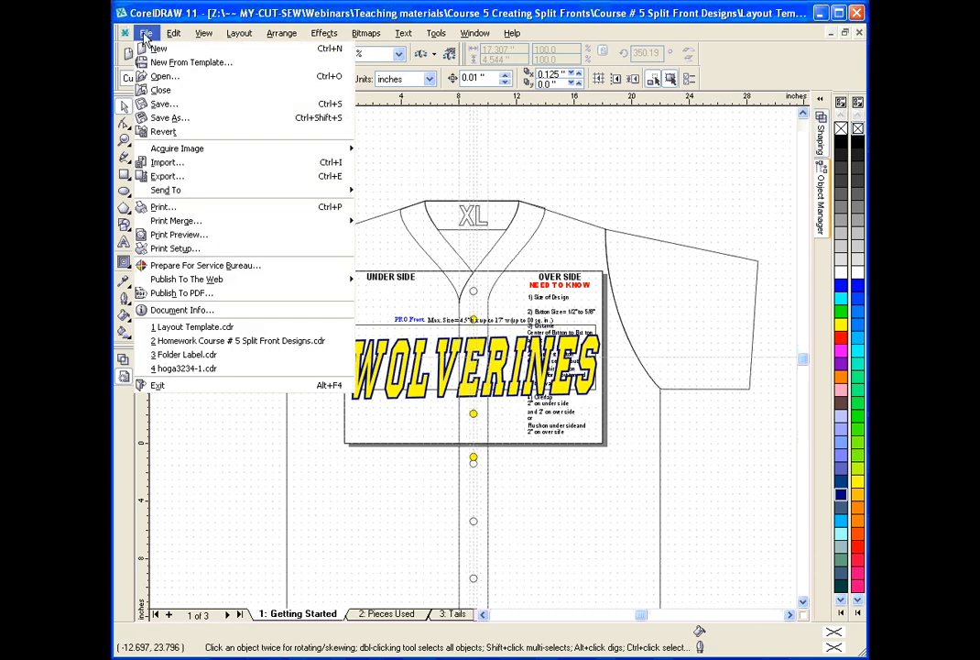
pyautogui.click(186, 92)
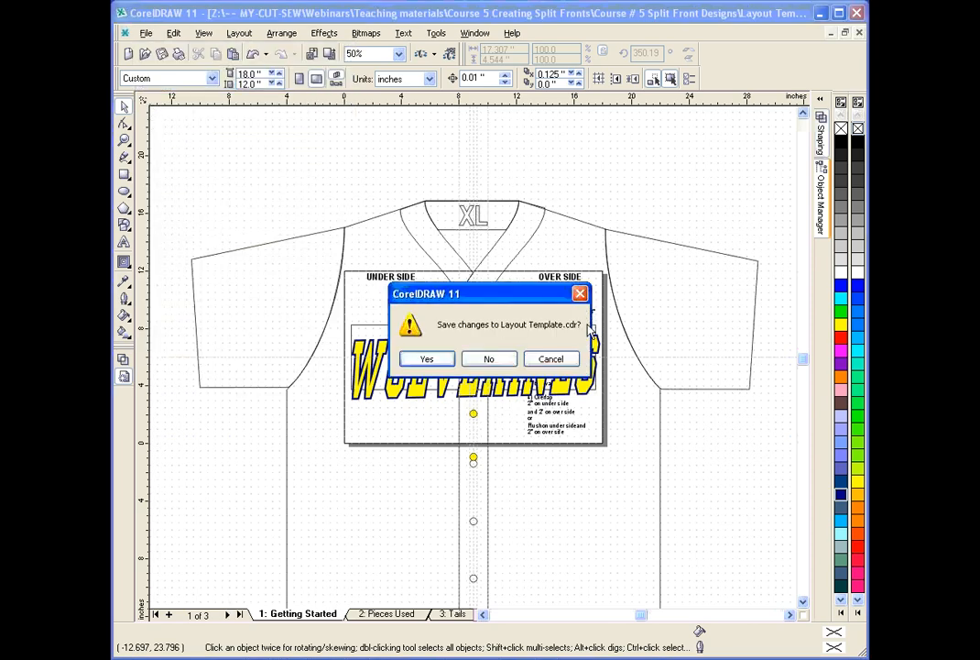
pyautogui.click(488, 357)
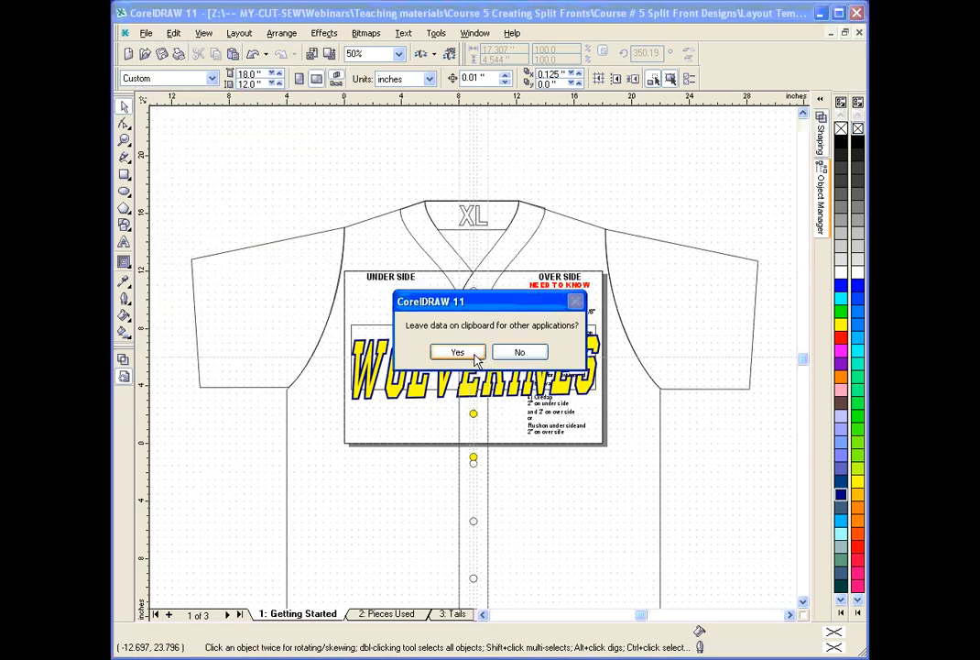
pyautogui.click(518, 353)
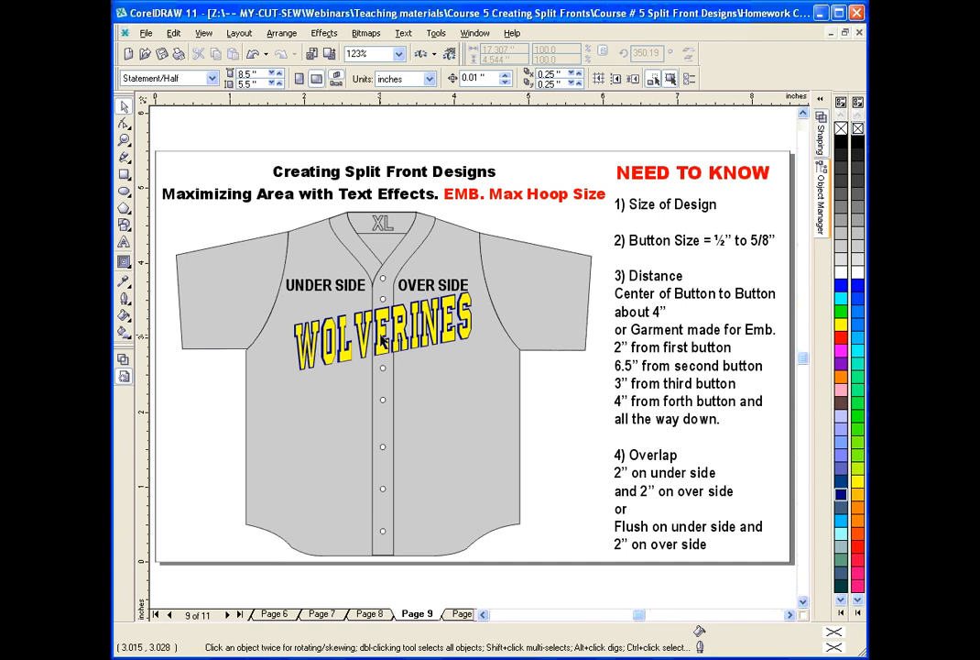
# Examine how the WOLVERINES lettering on page 9 crosses the button placket, and compare it with the MICHIGAN designs on page 8.
pyautogui.click(124, 140)
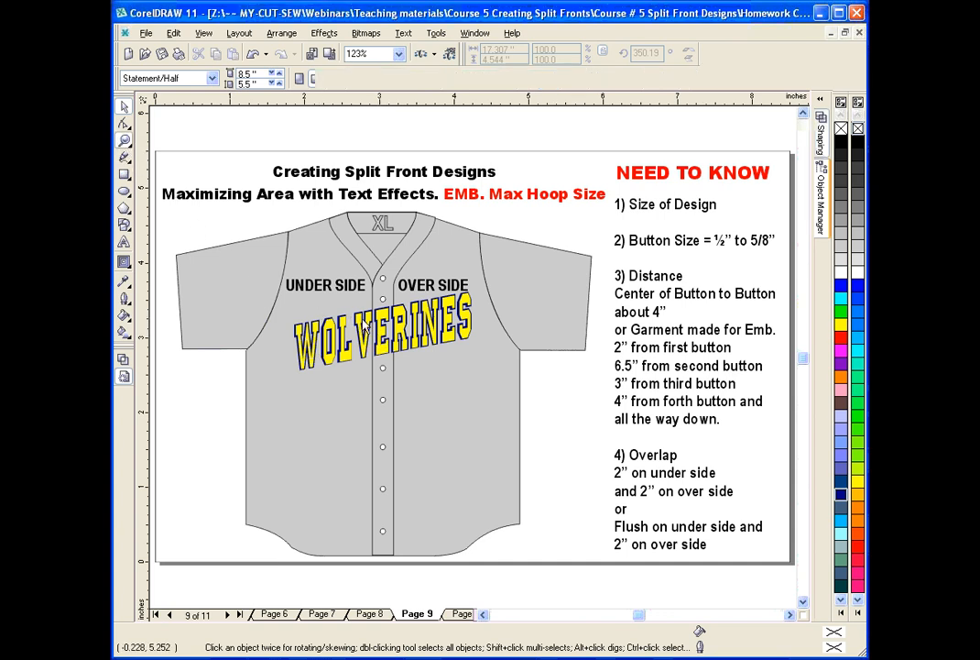
pyautogui.moveTo(348, 304); pyautogui.dragTo(413, 362)
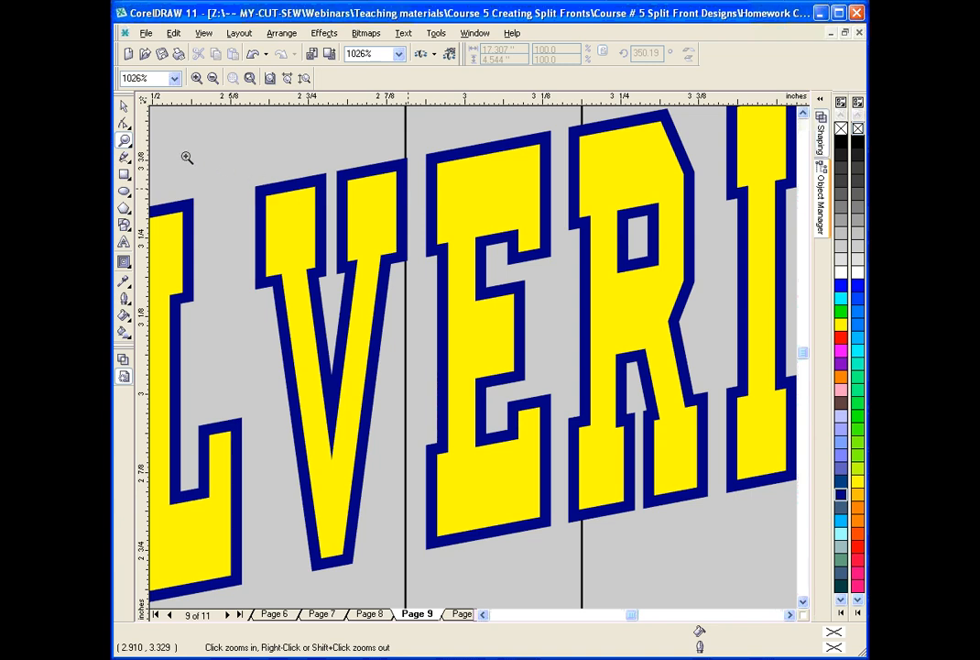
pyautogui.click(213, 78)
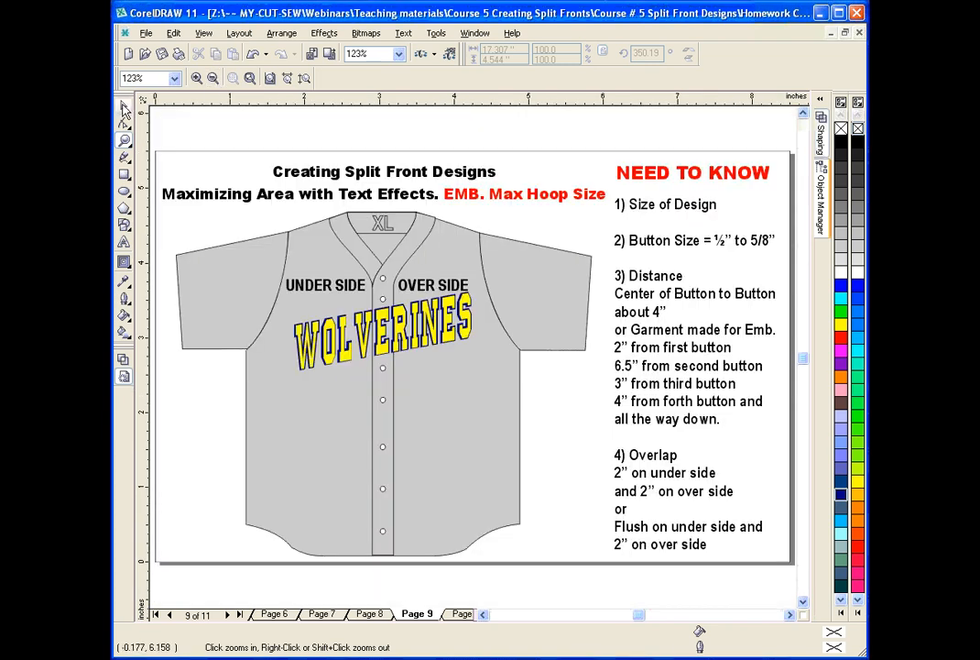
pyautogui.press('space')
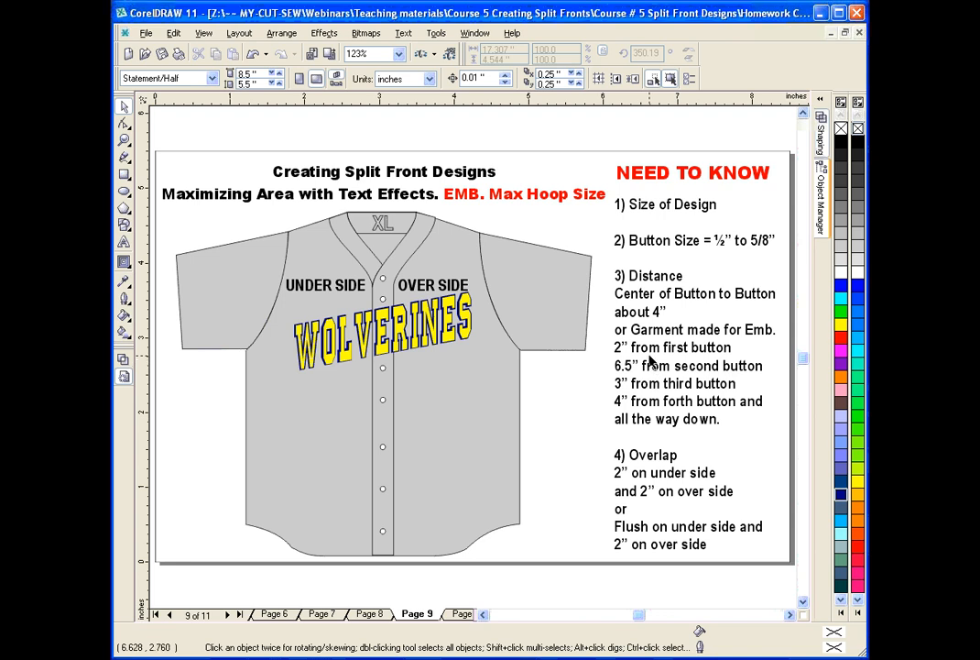
pyautogui.click(377, 615)
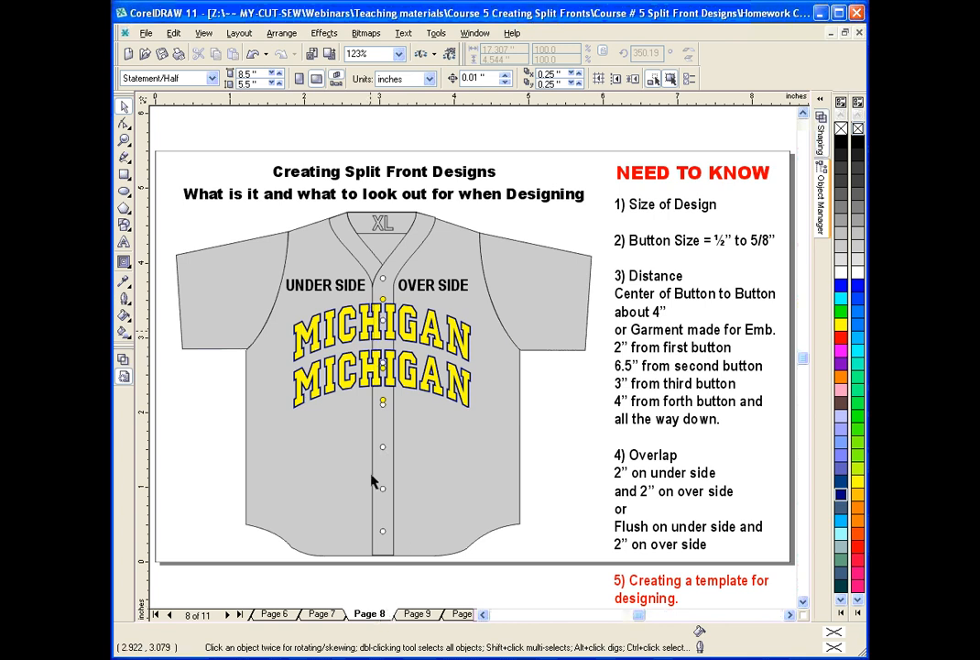
pyautogui.click(417, 613)
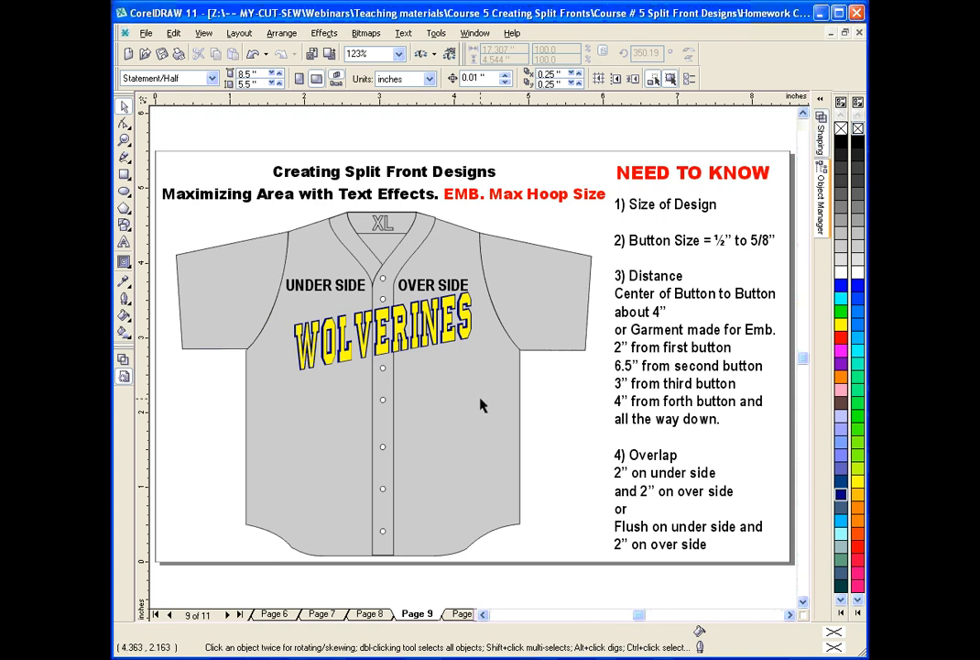
# Examine how the Cougars BASEBALL tail design on page 10 falls across the button placket and buttons.
pyautogui.click(461, 615)
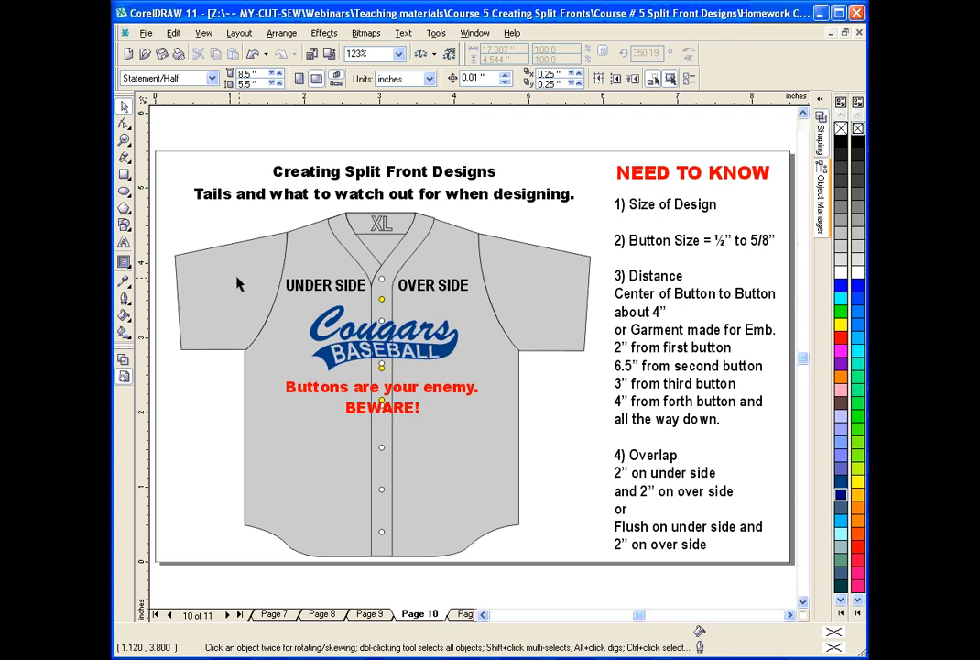
pyautogui.click(122, 140)
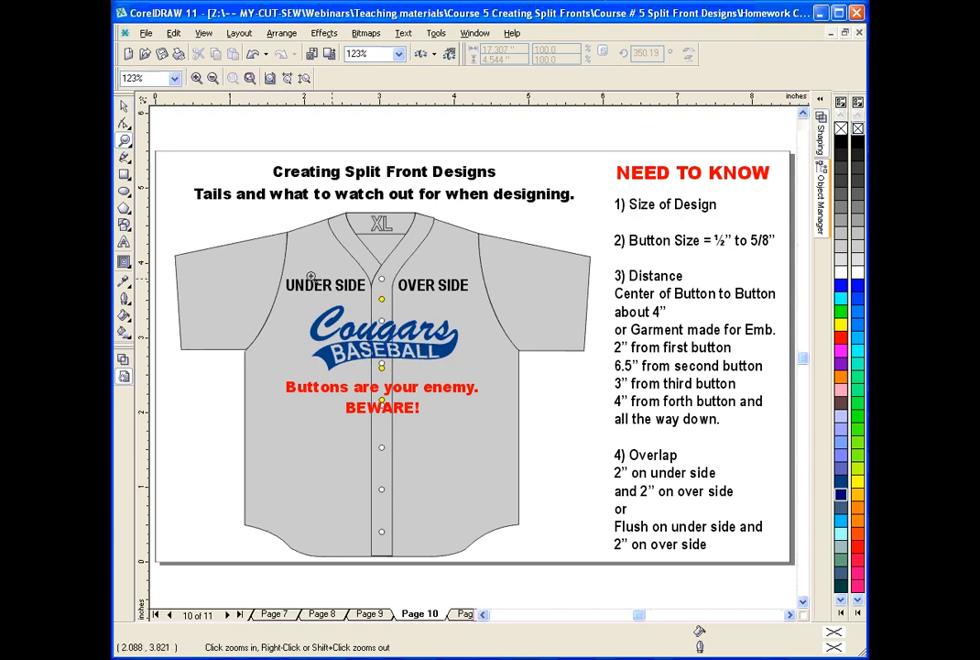
pyautogui.moveTo(312, 280); pyautogui.dragTo(470, 392)
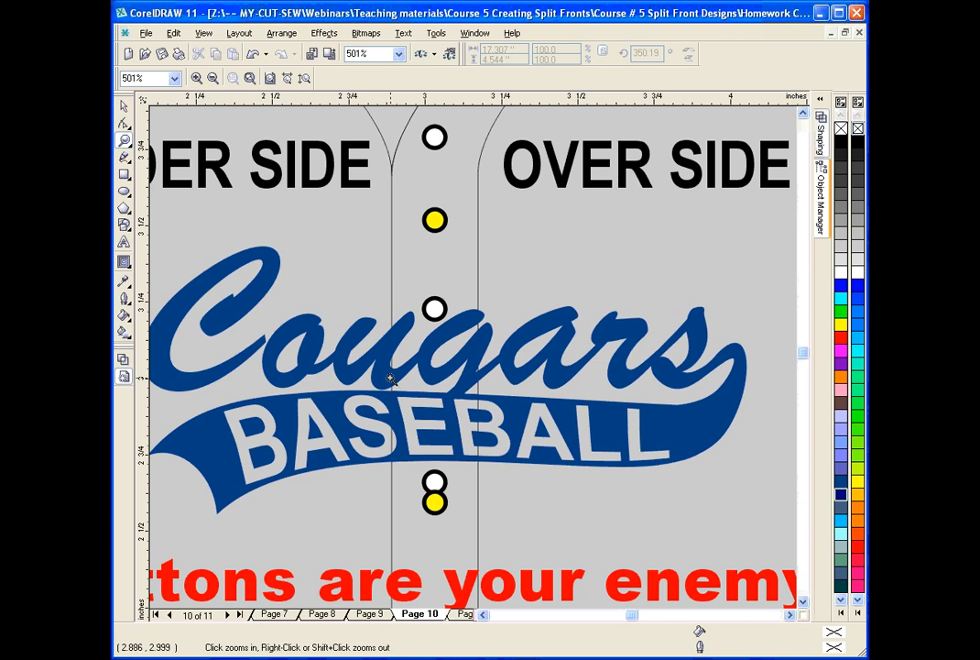
pyautogui.click(126, 110)
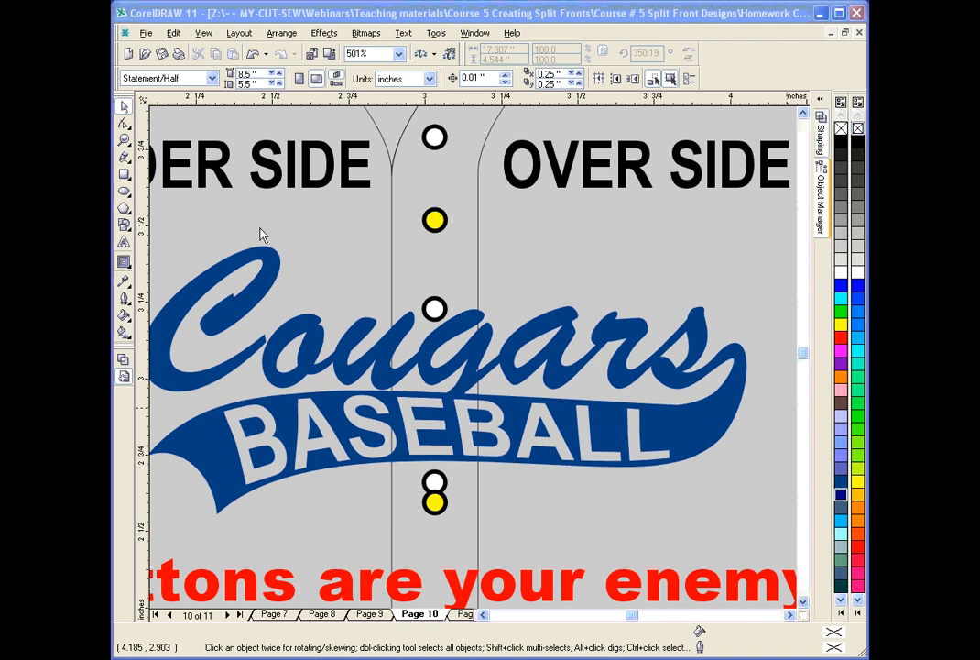
pyautogui.click(126, 141)
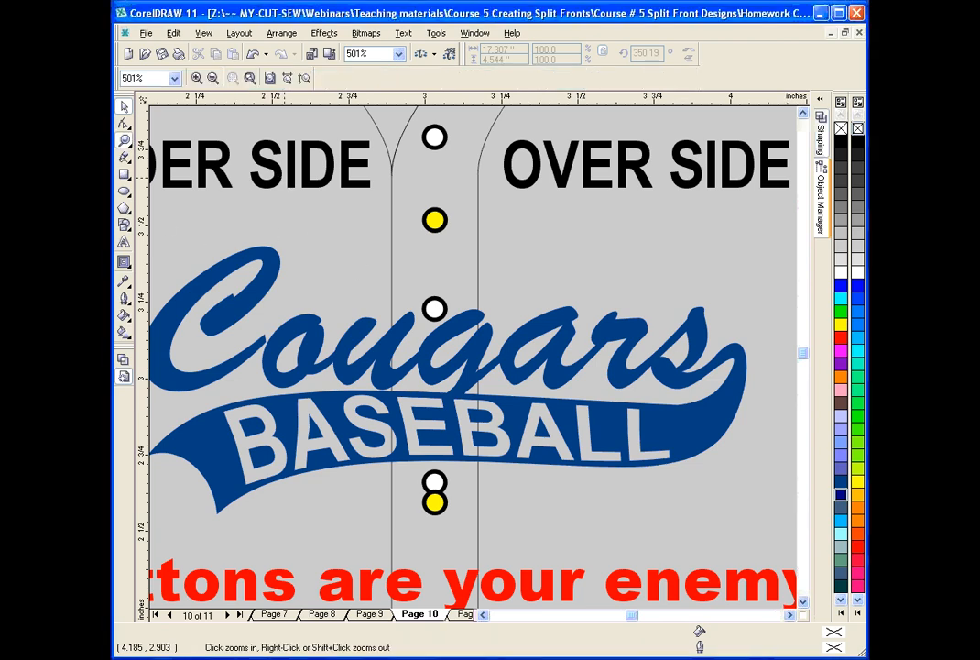
pyautogui.click(270, 79)
pyautogui.click(124, 106)
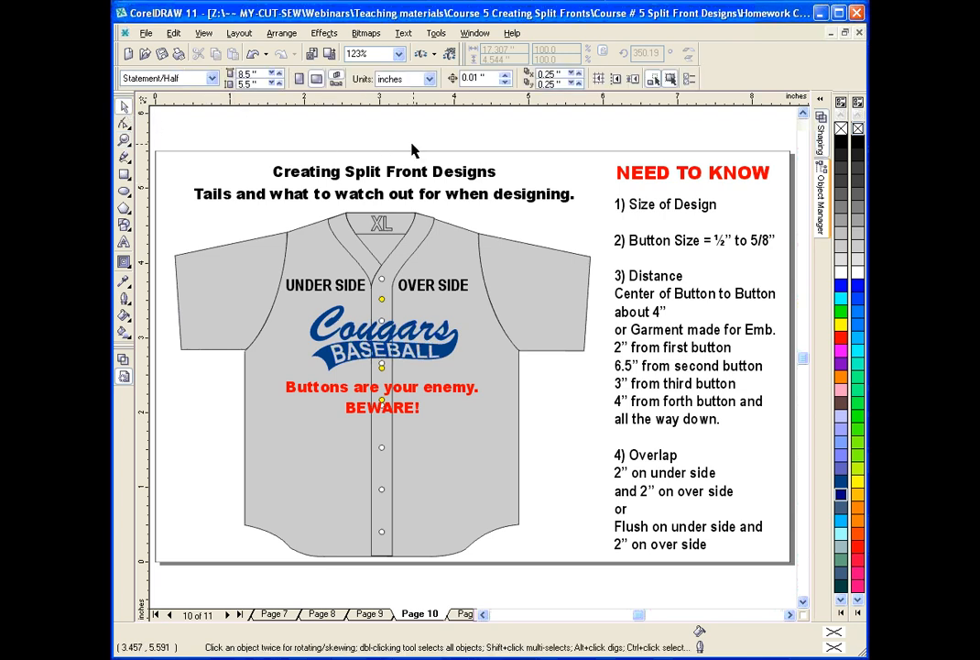
pyautogui.click(125, 140)
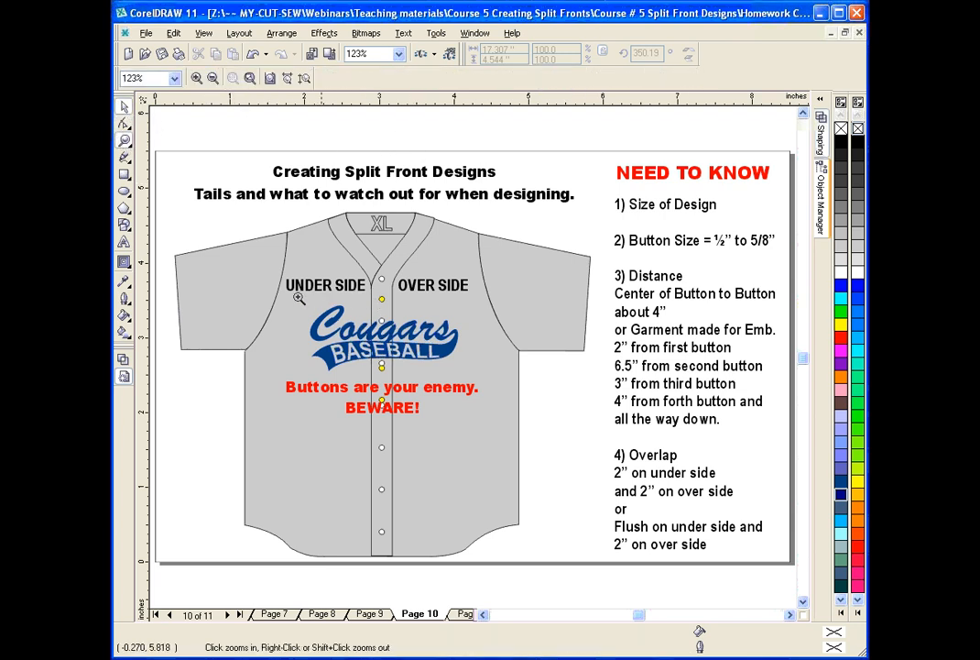
pyautogui.moveTo(299, 298)
pyautogui.mouseDown()
pyautogui.moveTo(358, 305)
pyautogui.moveTo(466, 383)
pyautogui.mouseUp()
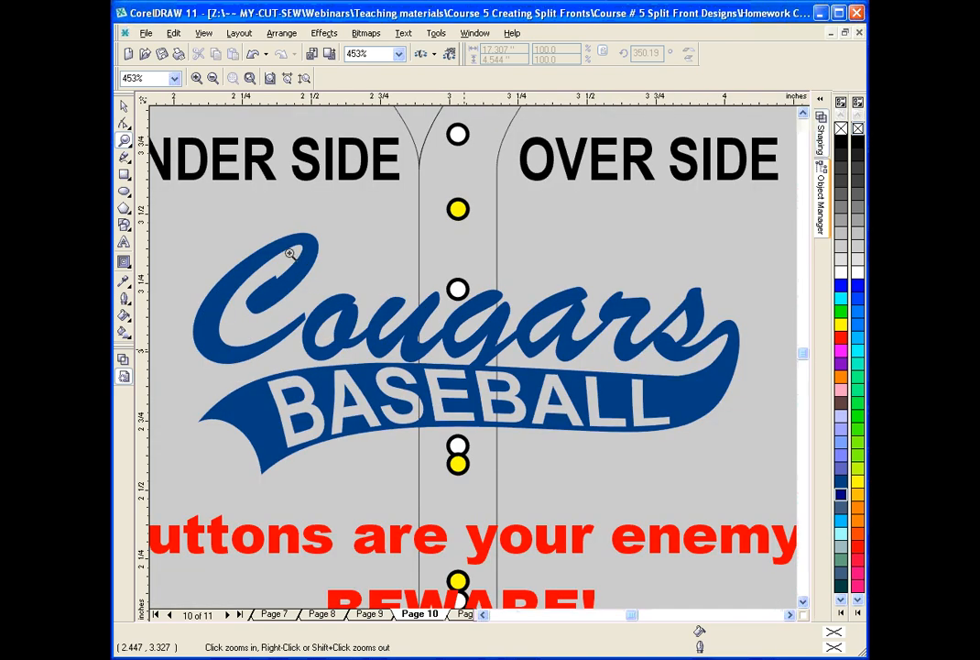
pyautogui.click(124, 106)
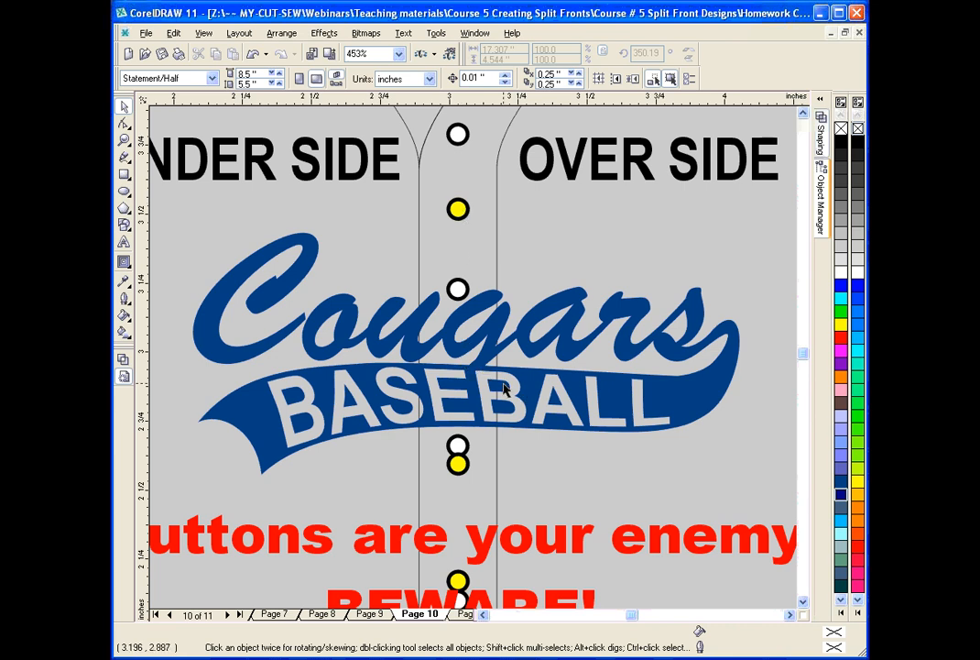
pyautogui.click(407, 349)
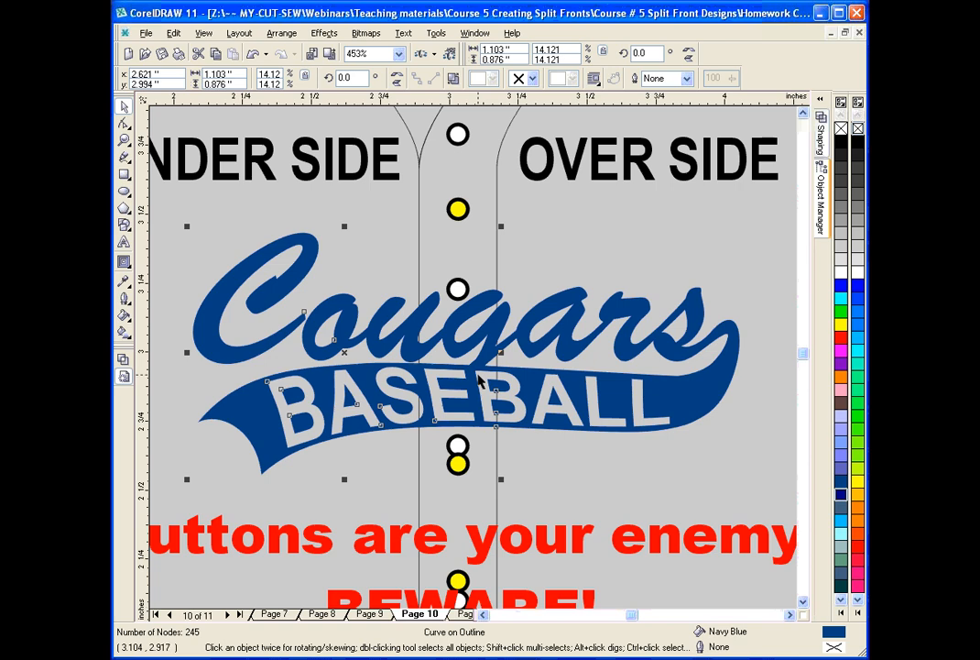
pyautogui.doubleClick(125, 140)
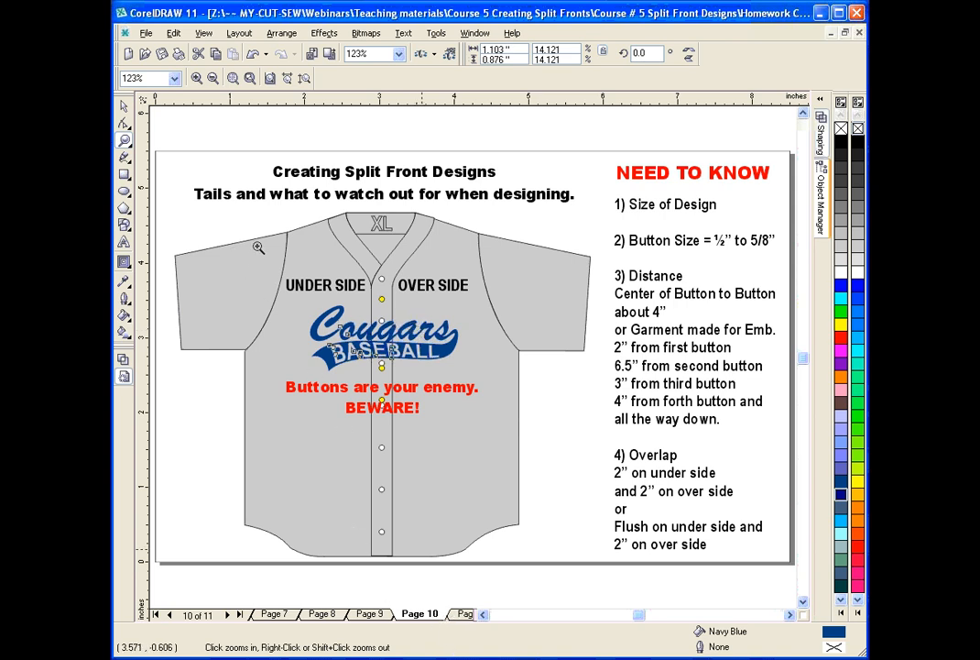
# Reopen Layout Template.cdr and copy the PRO Front size guideline from the Pieces Used page onto the Getting Started page.
pyautogui.click(146, 33)
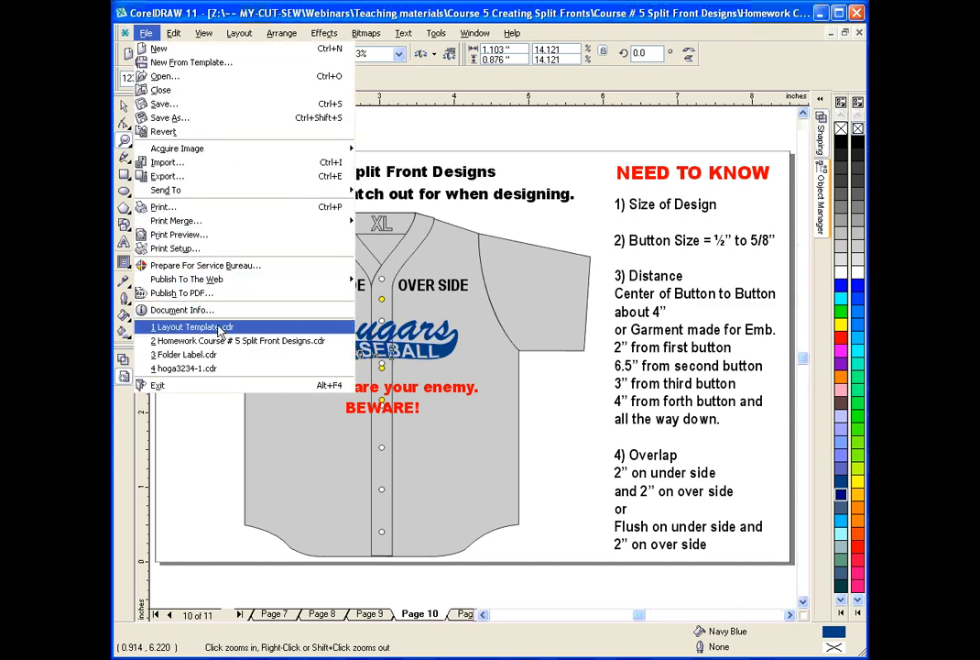
pyautogui.click(343, 327)
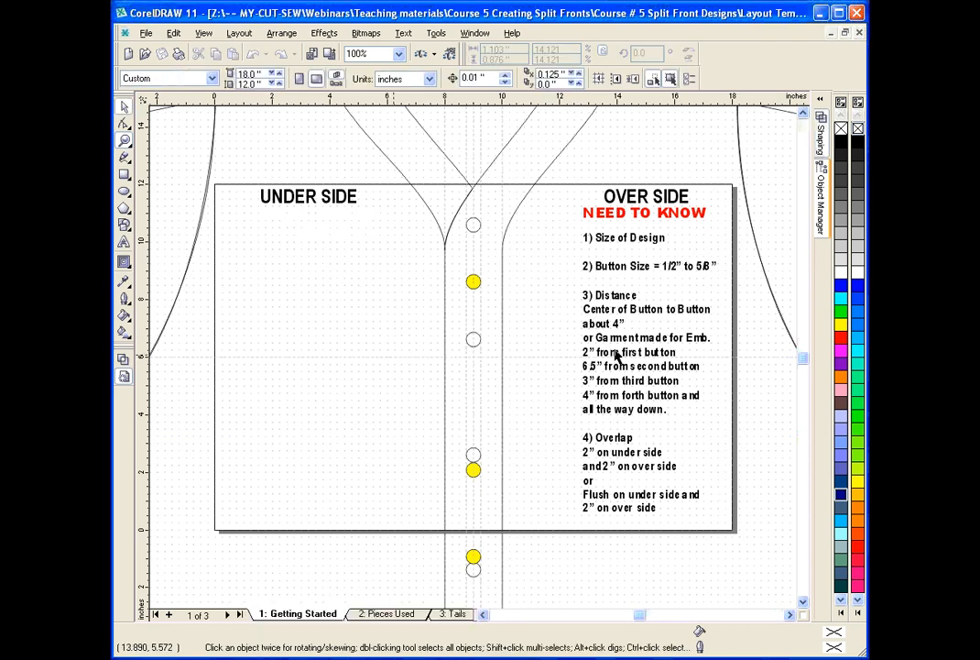
pyautogui.click(382, 617)
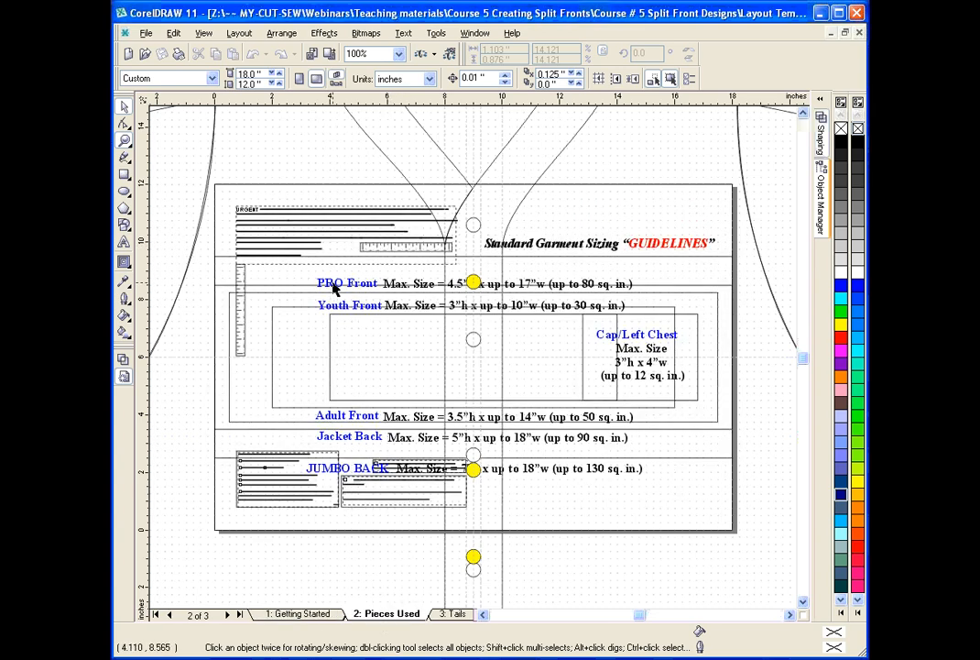
pyautogui.click(332, 286)
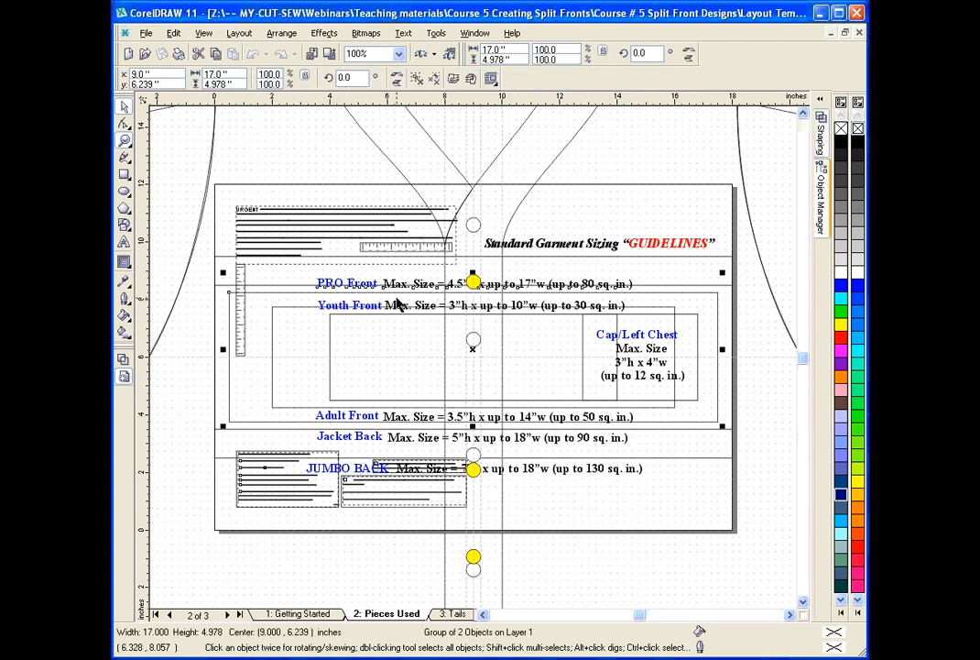
pyautogui.click(319, 614)
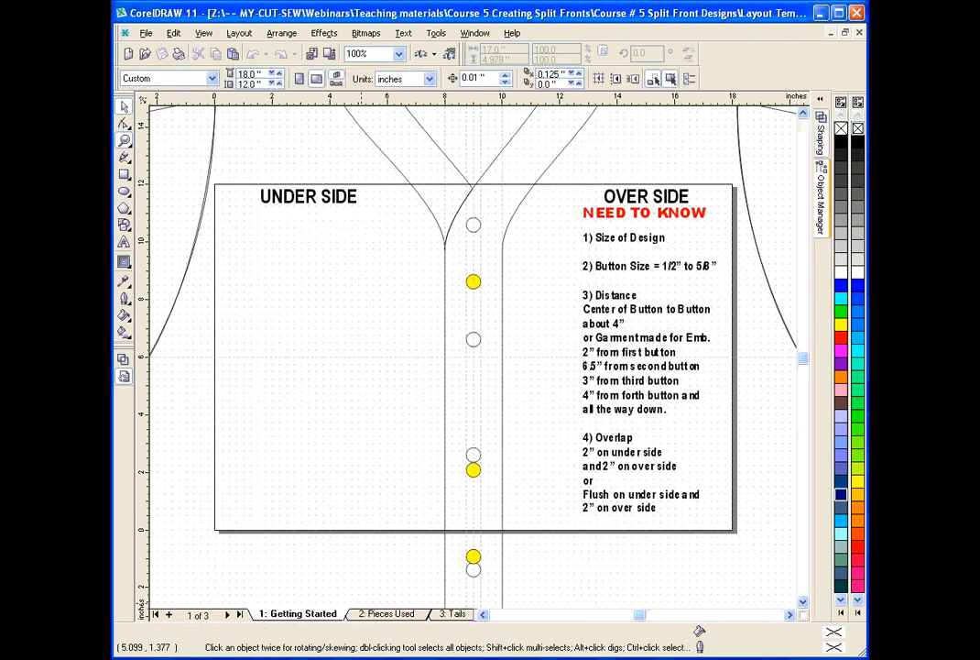
pyautogui.hotkey('ctrl', 'v')
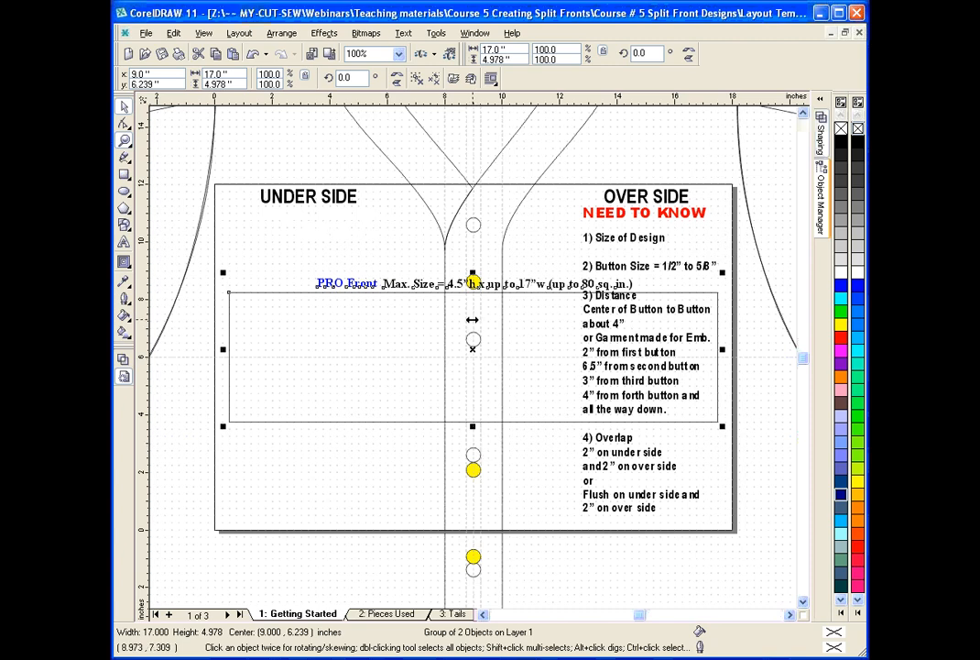
# Delete the NEED TO KNOW heading, the numbered notes, and the UNDER SIDE and OVER SIDE labels from the Getting Started page.
pyautogui.click(610, 455)
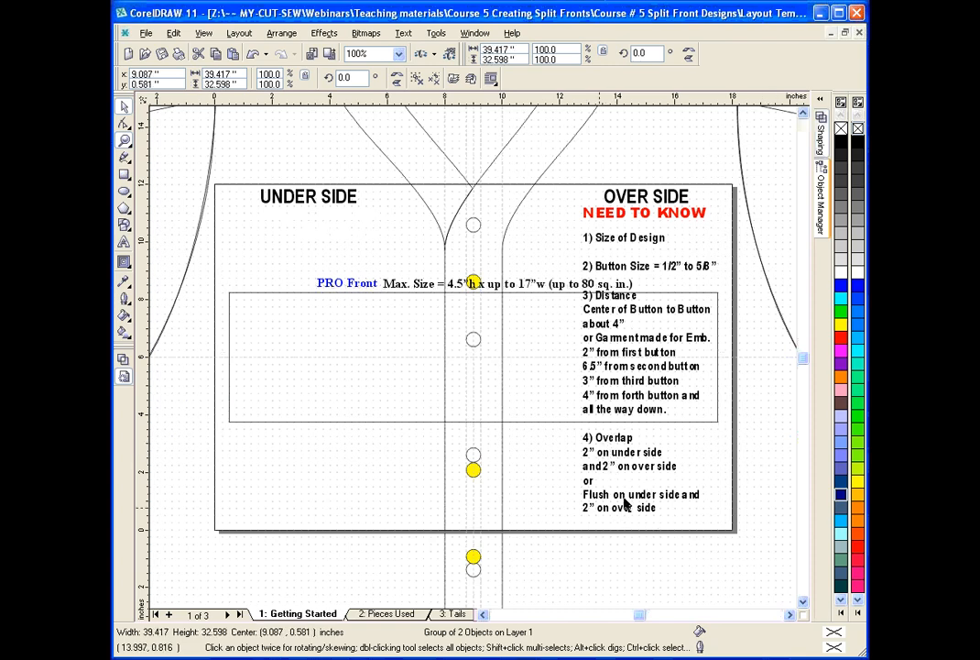
pyautogui.click(823, 195)
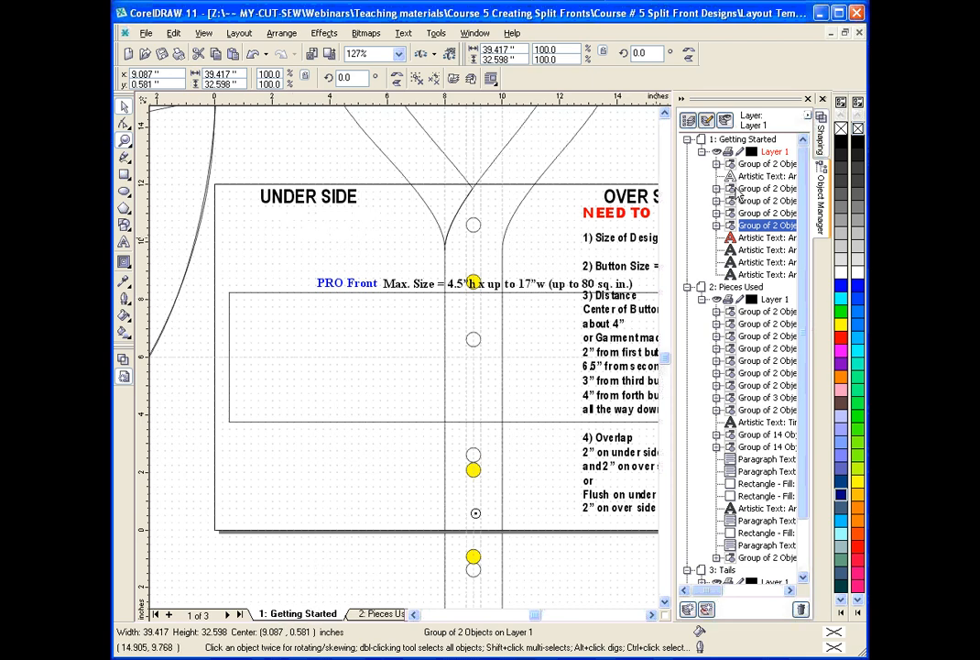
pyautogui.click(753, 239)
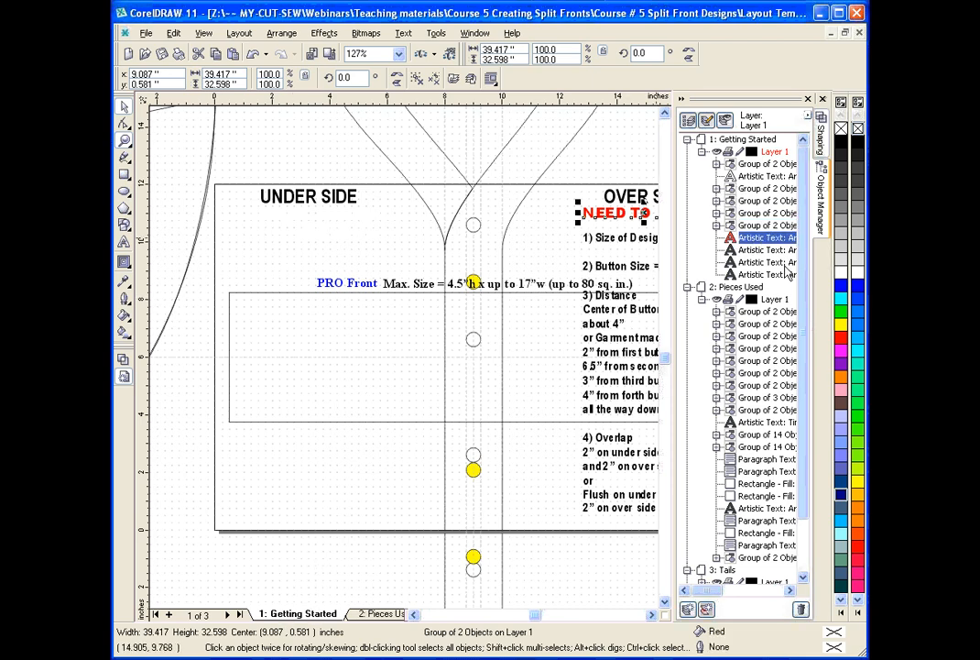
pyautogui.press('Delete')
pyautogui.click(754, 240)
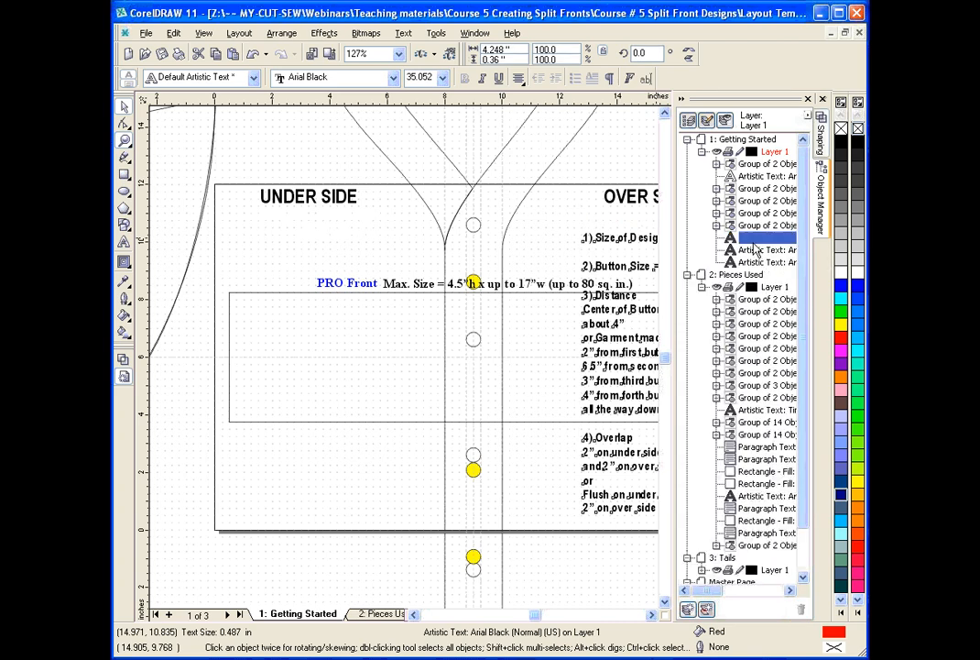
pyautogui.press('Delete')
pyautogui.click(753, 251)
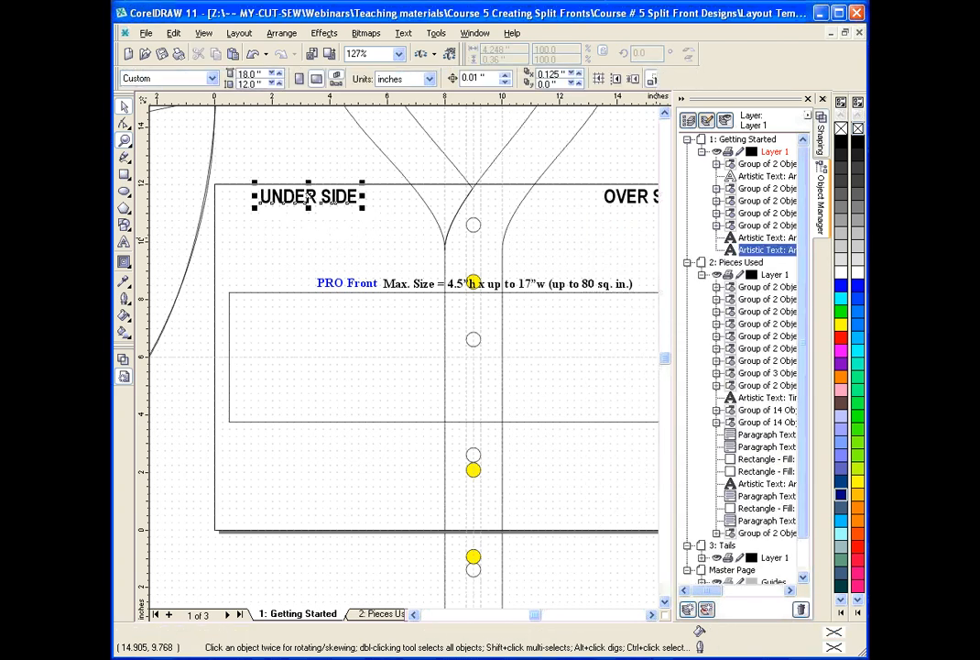
pyautogui.press('Delete')
pyautogui.click(752, 241)
pyautogui.press('Delete')
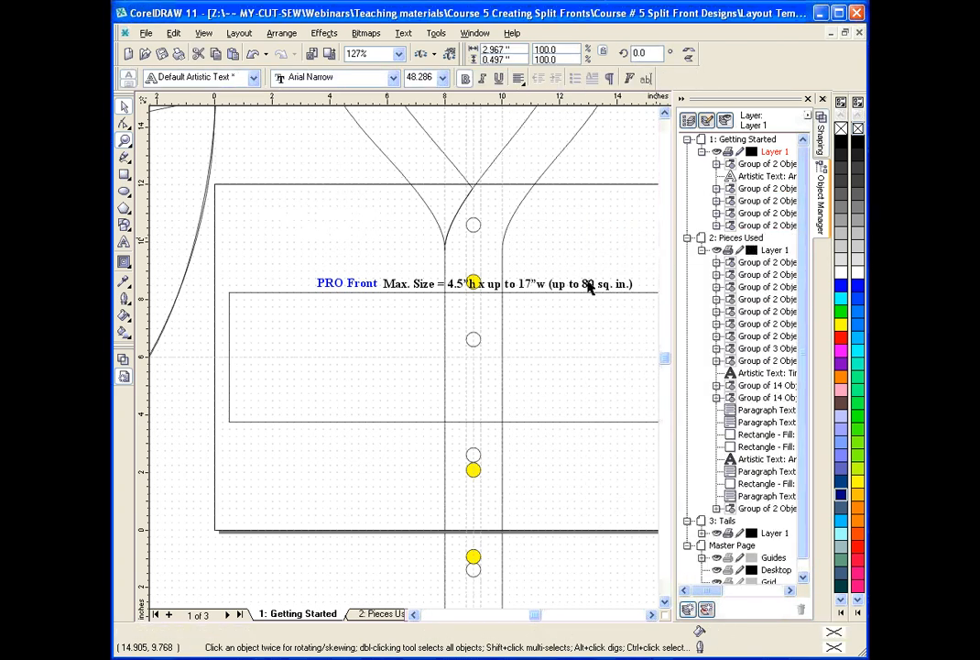
# Delete the remaining unfilled artistic text object from the Getting Started page.
pyautogui.click(124, 140)
pyautogui.rightClick(263, 185)
pyautogui.click(124, 108)
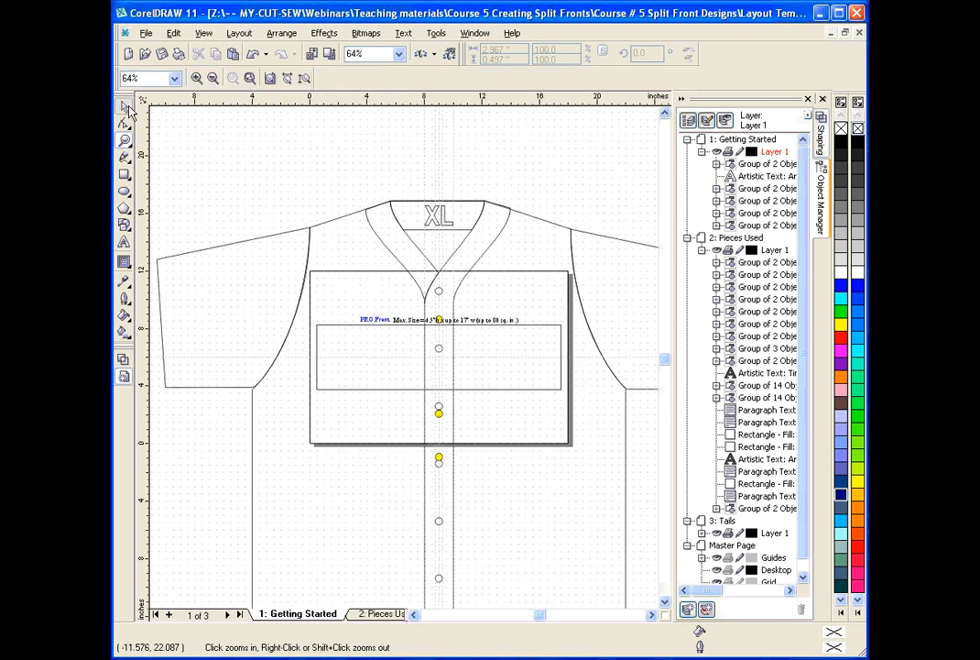
pyautogui.click(743, 178)
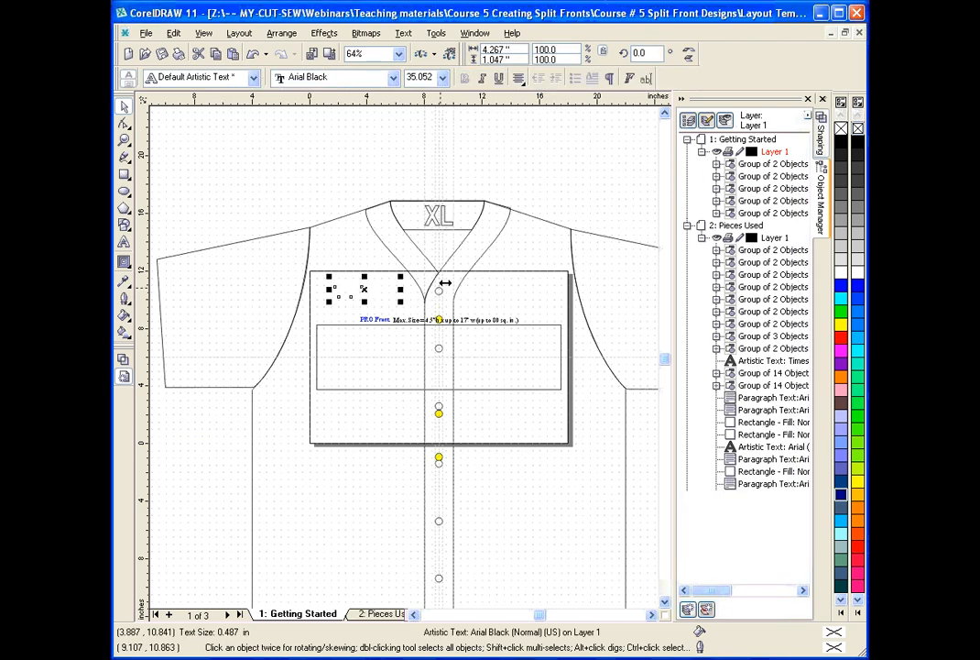
# Delete the selected Arial Black text object from the Getting Started page and collapse the Object Manager.
pyautogui.press('Delete')
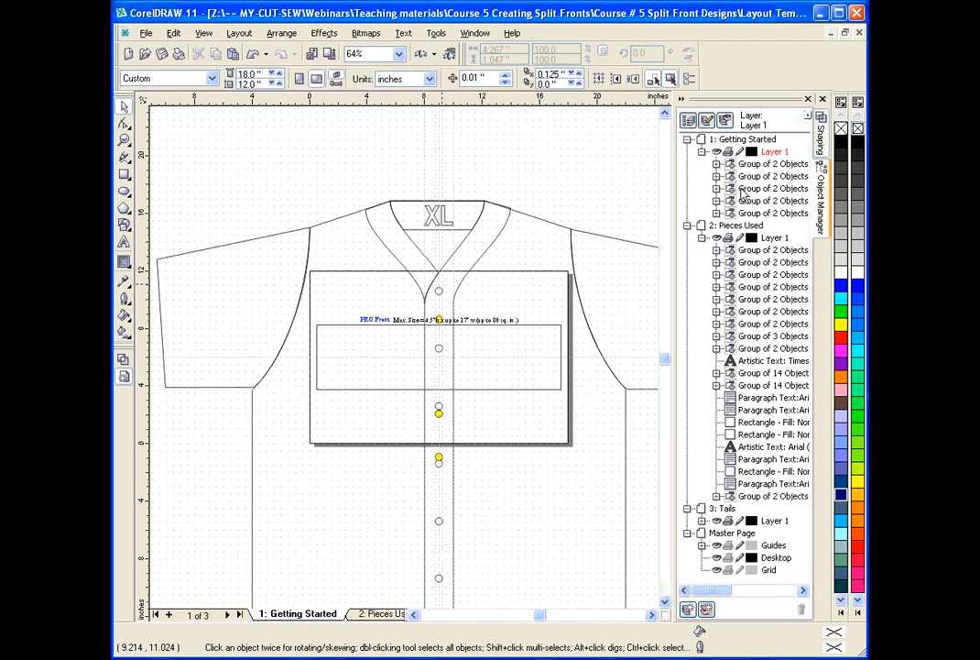
pyautogui.click(681, 99)
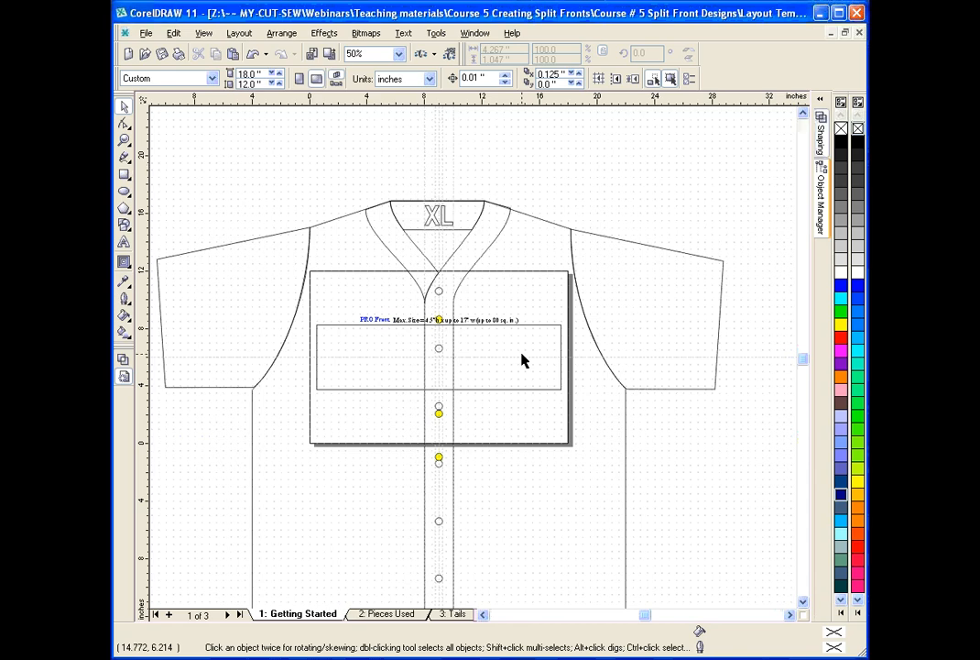
# Add the artistic text "Cougars" with only its initial capitalized, inside the PRO Front guideline box.
pyautogui.click(123, 245)
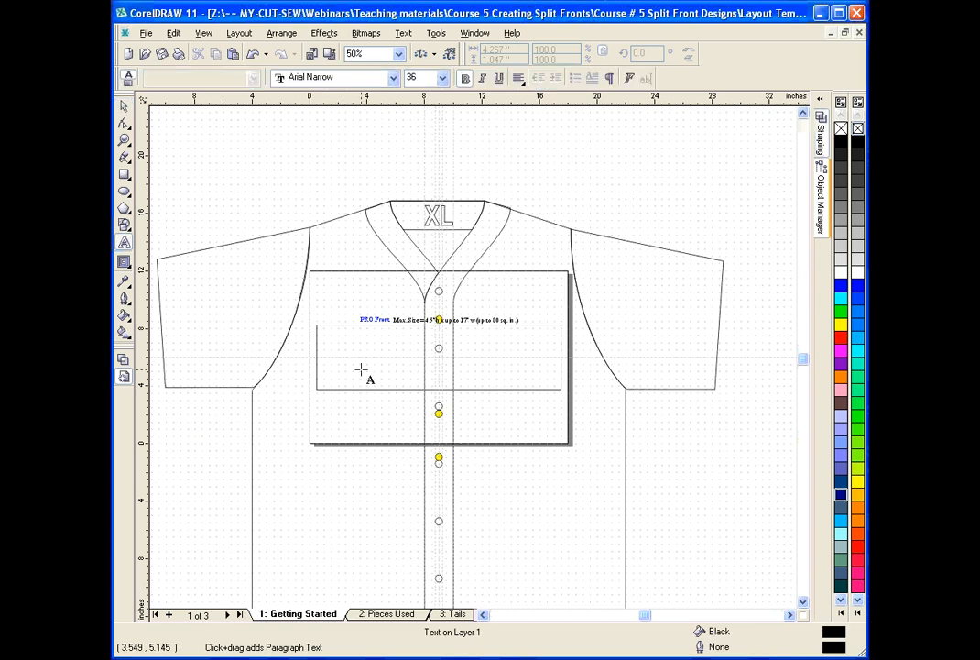
pyautogui.click(474, 376)
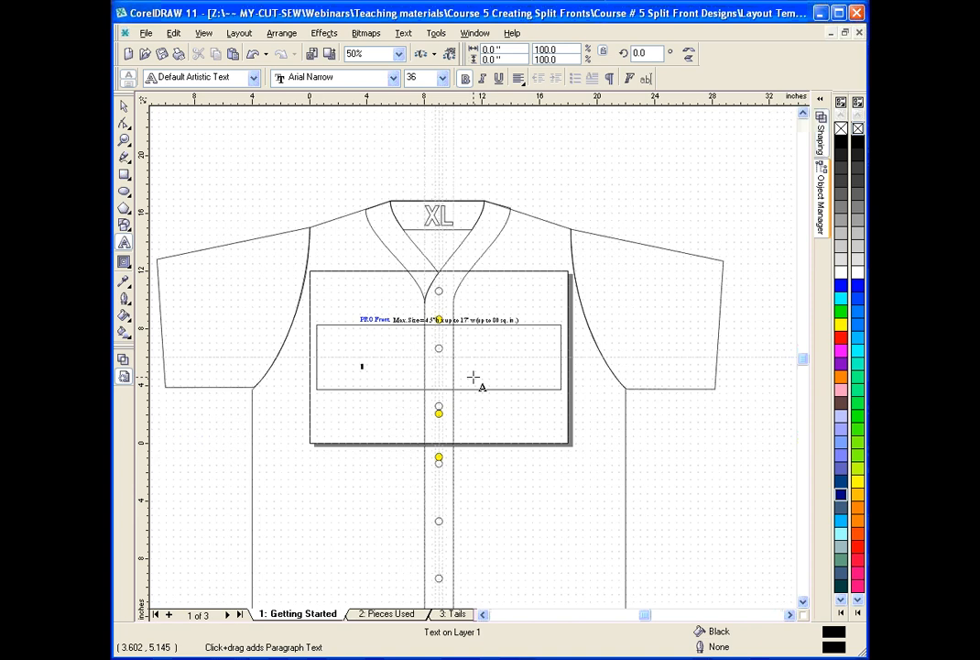
pyautogui.write('COOL')
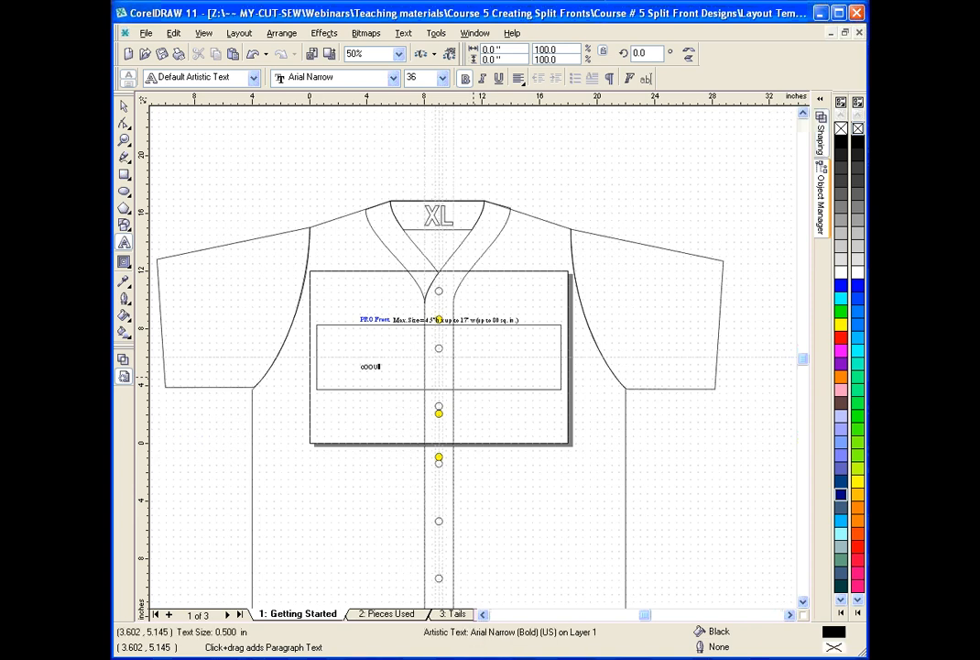
pyautogui.write('GARS')
pyautogui.click(410, 363)
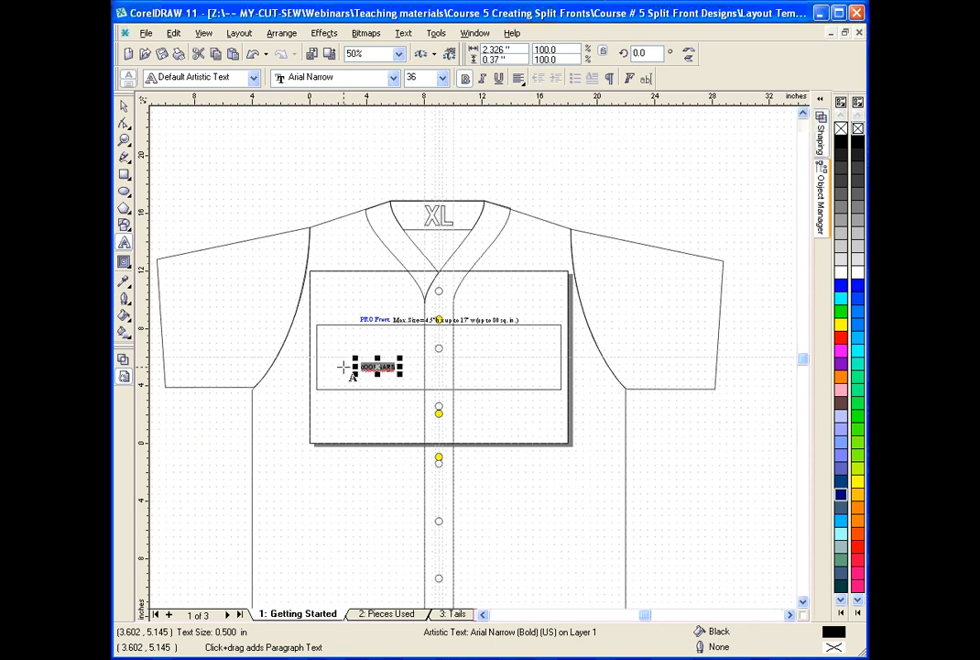
pyautogui.write('Co')
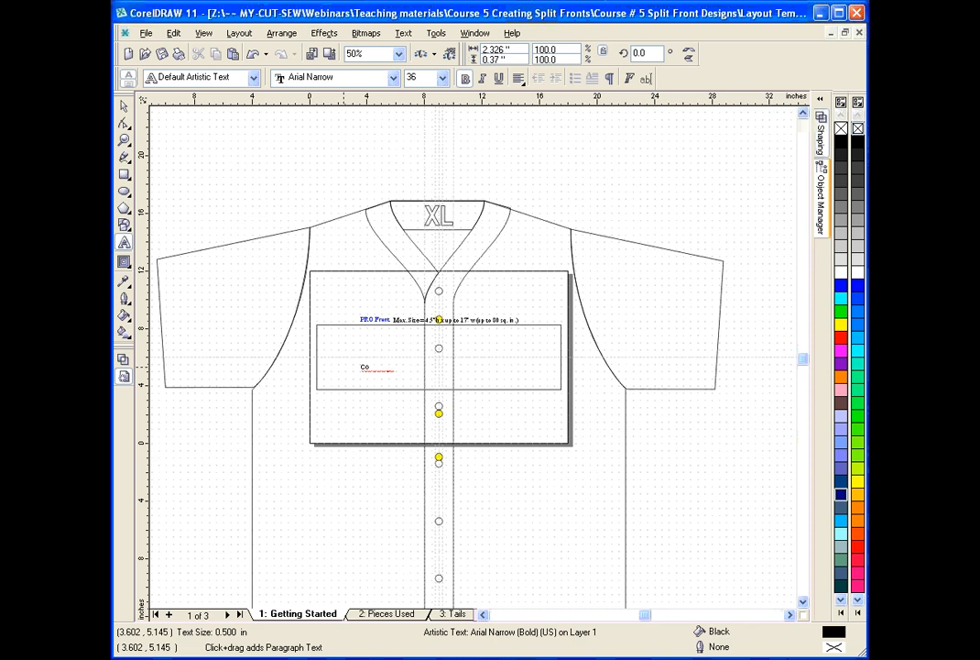
pyautogui.write('plgar')
pyautogui.hotkey('ctrl', 'space')
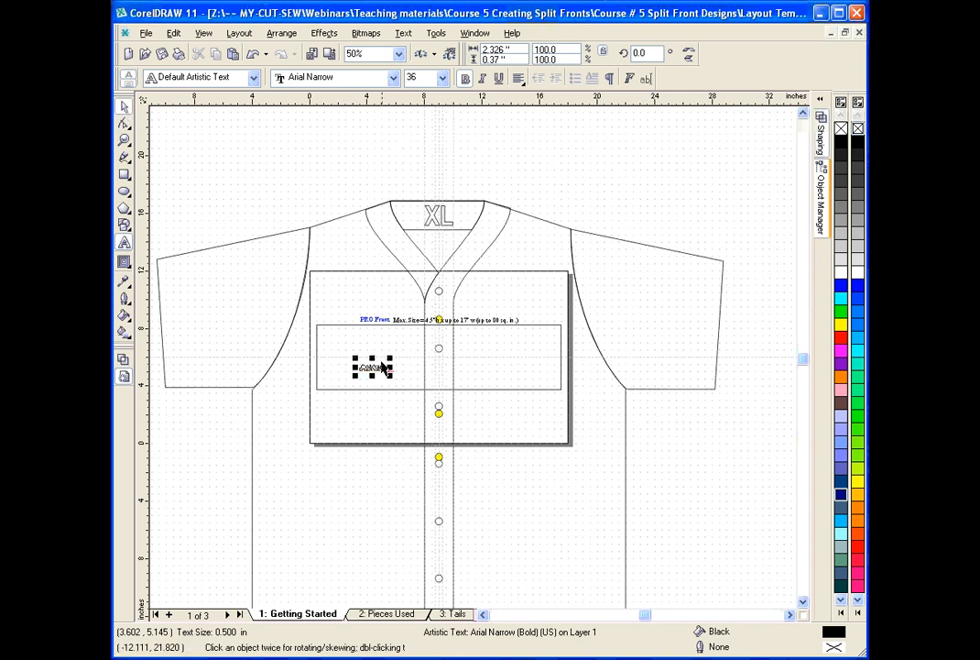
# Change the Cougars text to the BrushScript BT font and enlarge it proportionally to about 8.7 by 2.9 inches.
pyautogui.moveTo(392, 358); pyautogui.dragTo(441, 341)
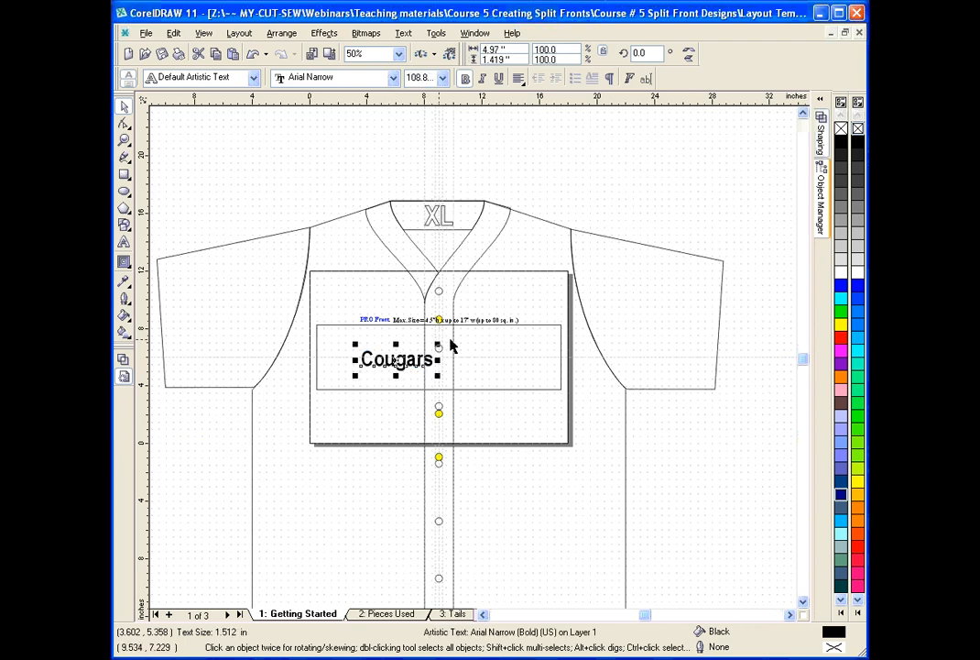
pyautogui.click(393, 78)
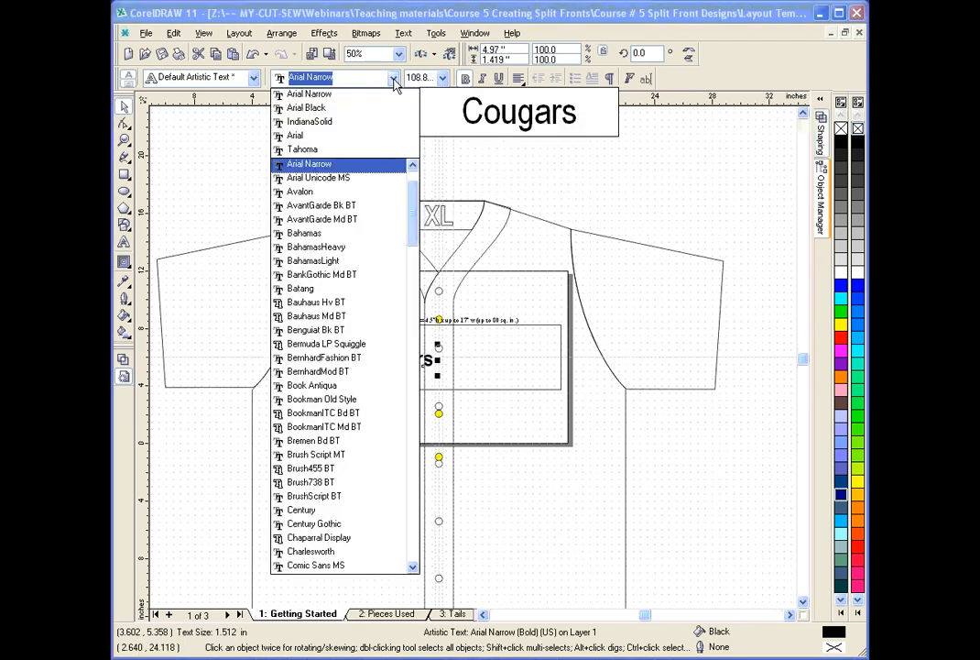
pyautogui.scroll(-2, 415, 213)
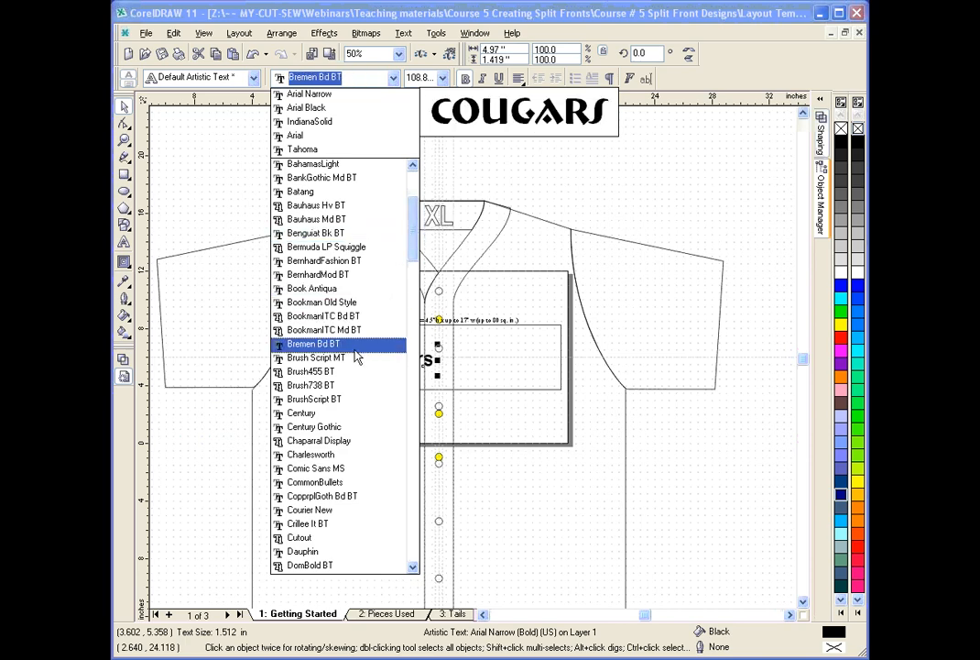
pyautogui.click(342, 400)
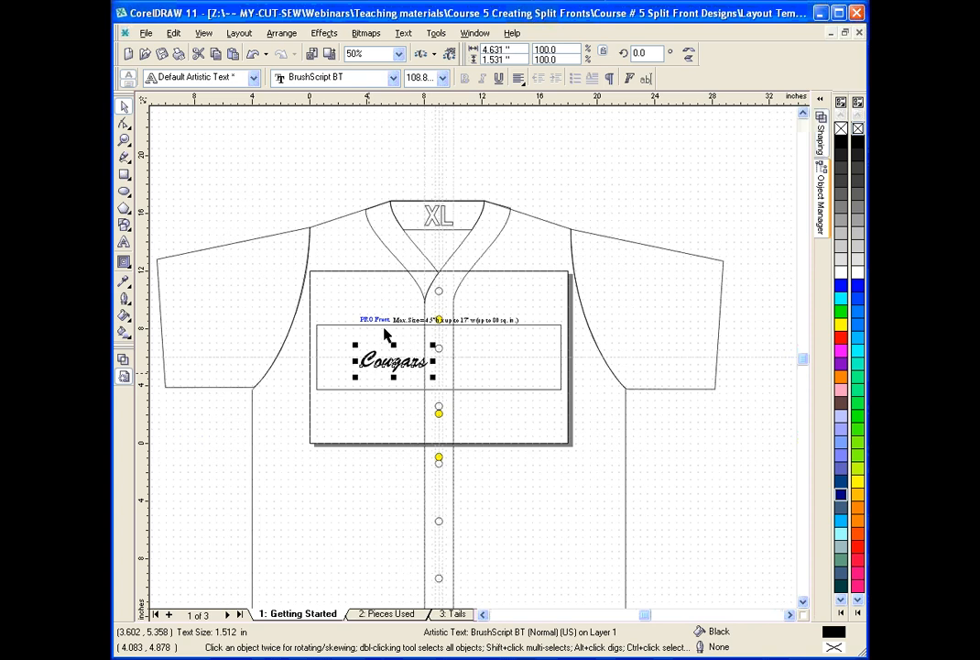
pyautogui.moveTo(434, 345); pyautogui.dragTo(499, 319)
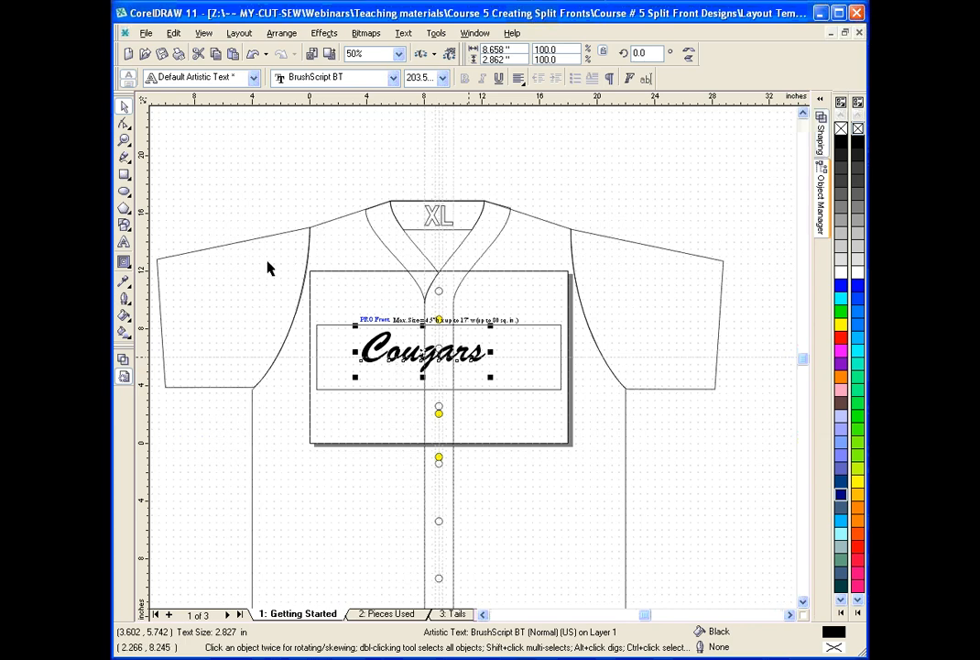
pyautogui.press('F2')
pyautogui.moveTo(256, 218); pyautogui.dragTo(630, 452)
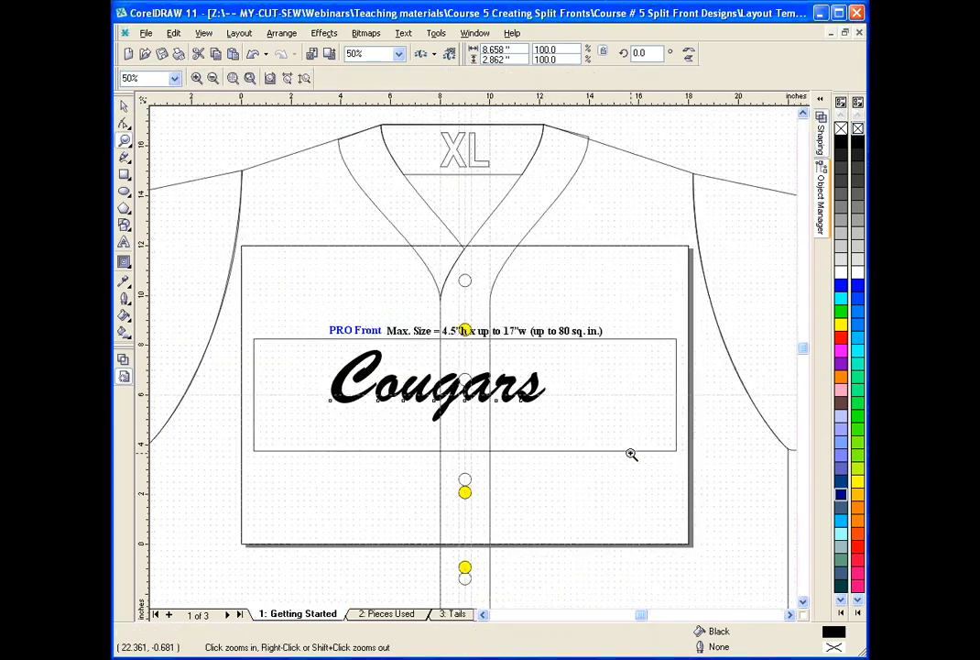
pyautogui.click(123, 107)
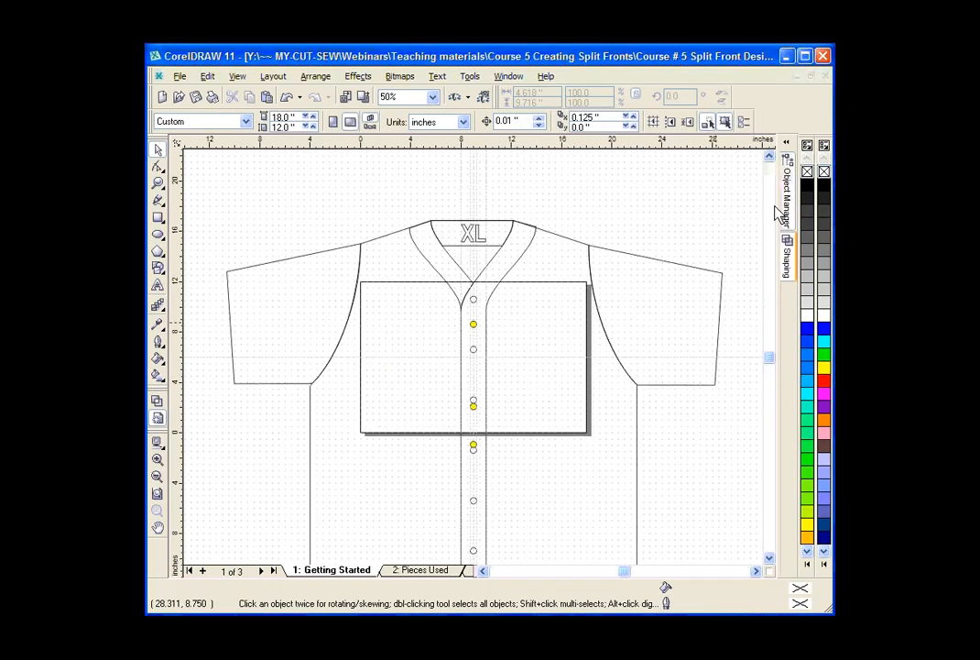
# Copy the PRO Front size guideline from the Pieces Used page onto the cleared Getting Started page.
pyautogui.click(420, 572)
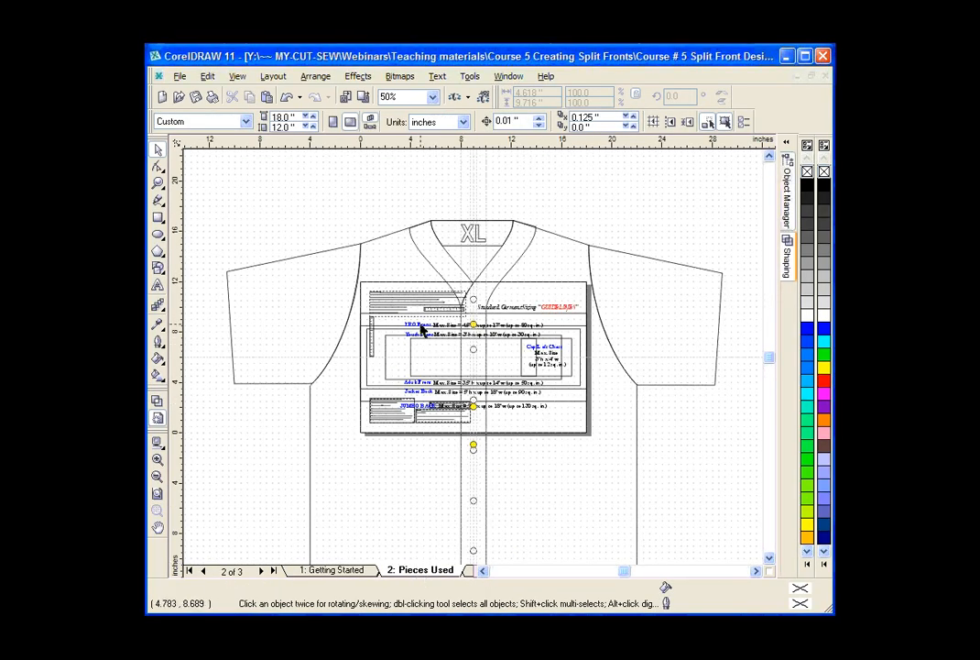
pyautogui.click(422, 332)
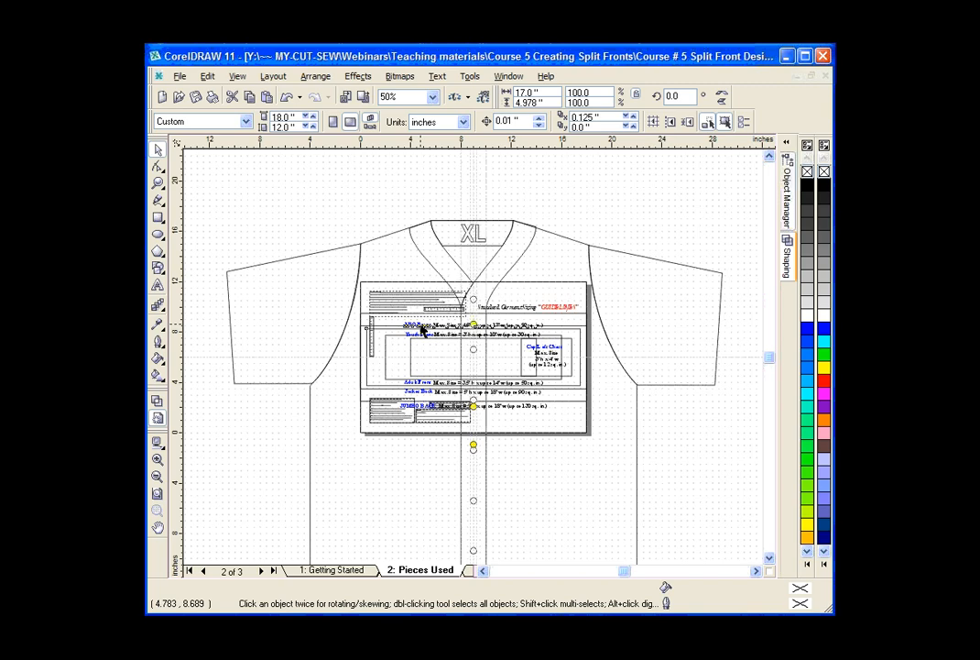
pyautogui.click(363, 571)
pyautogui.hotkey('ctrl', 'v')
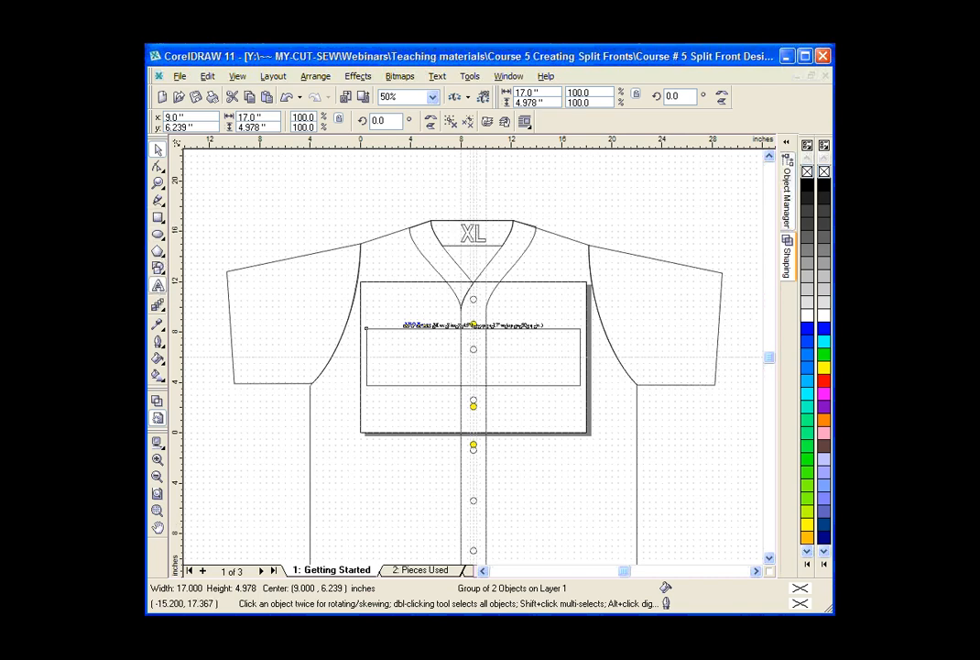
# Place the artistic text "Cougars" inside the PRO Front box, on the wearer's right half of the jersey front.
pyautogui.click(157, 285)
pyautogui.click(399, 370)
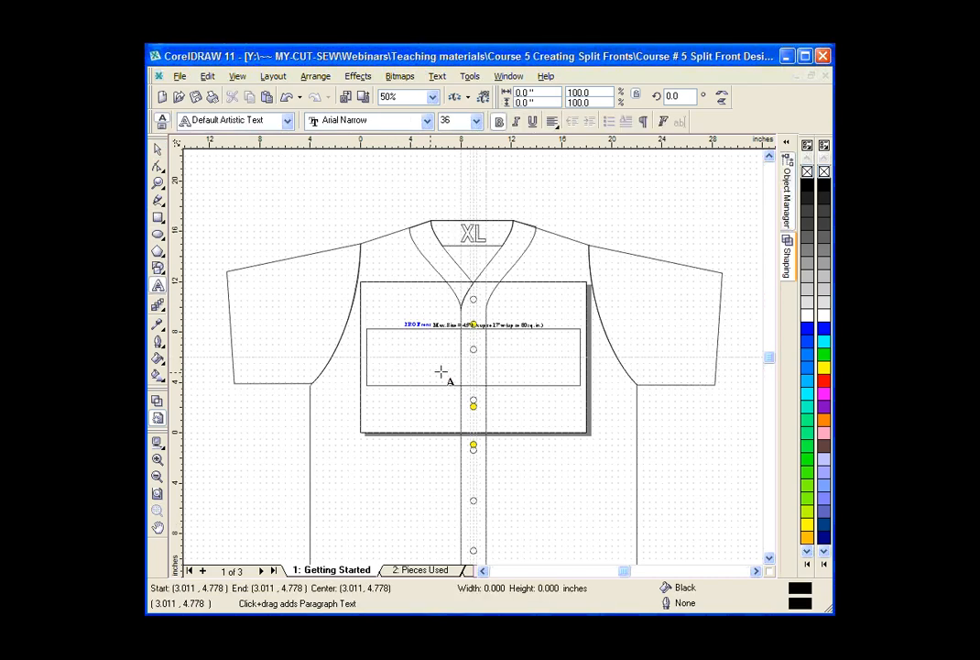
pyautogui.write('Collar')
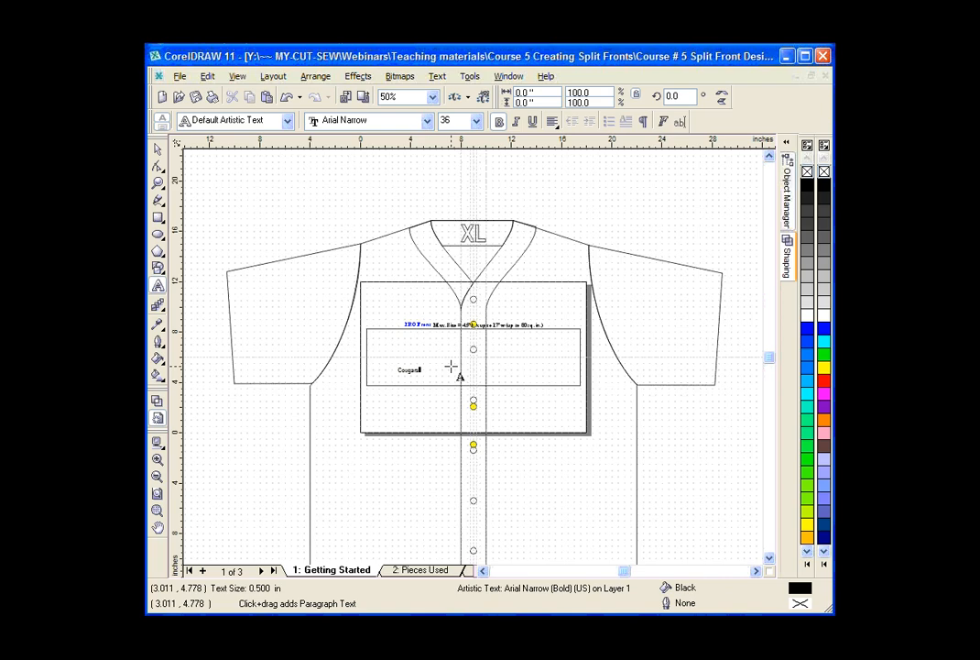
pyautogui.press('Escape')
pyautogui.click(157, 149)
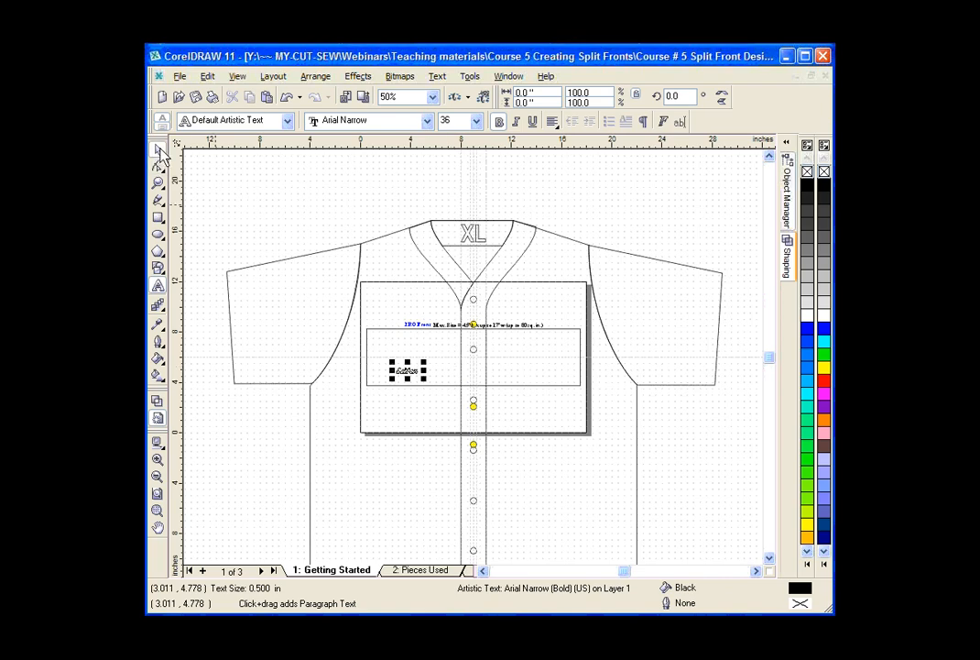
# Set the Cougars text in Brush Script MT and enlarge it proportionally to about 9.2 by 3.1 inches.
pyautogui.click(430, 121)
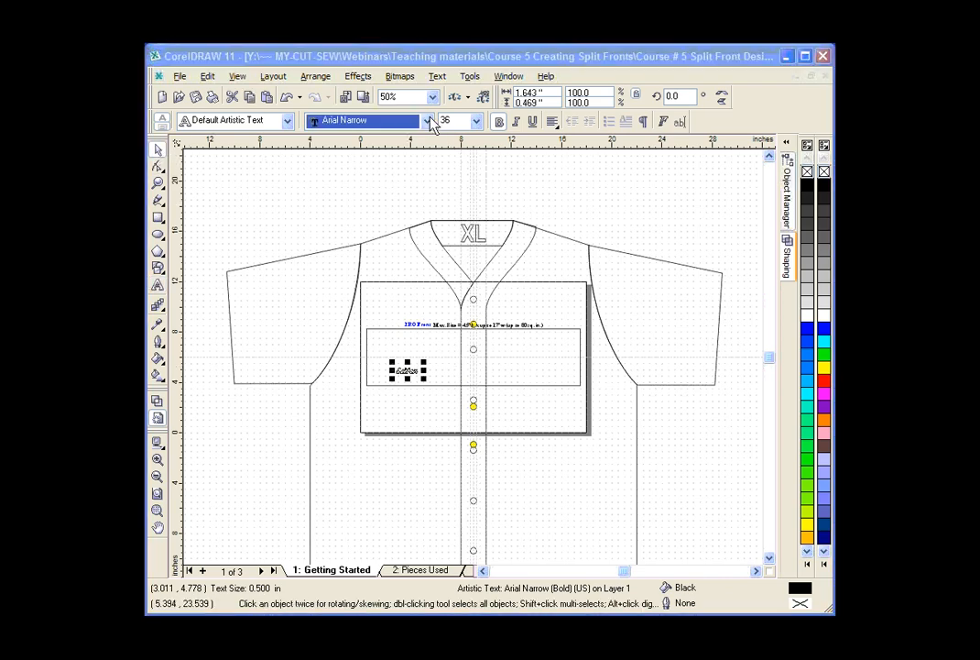
pyautogui.moveTo(484, 207); pyautogui.dragTo(480, 228)
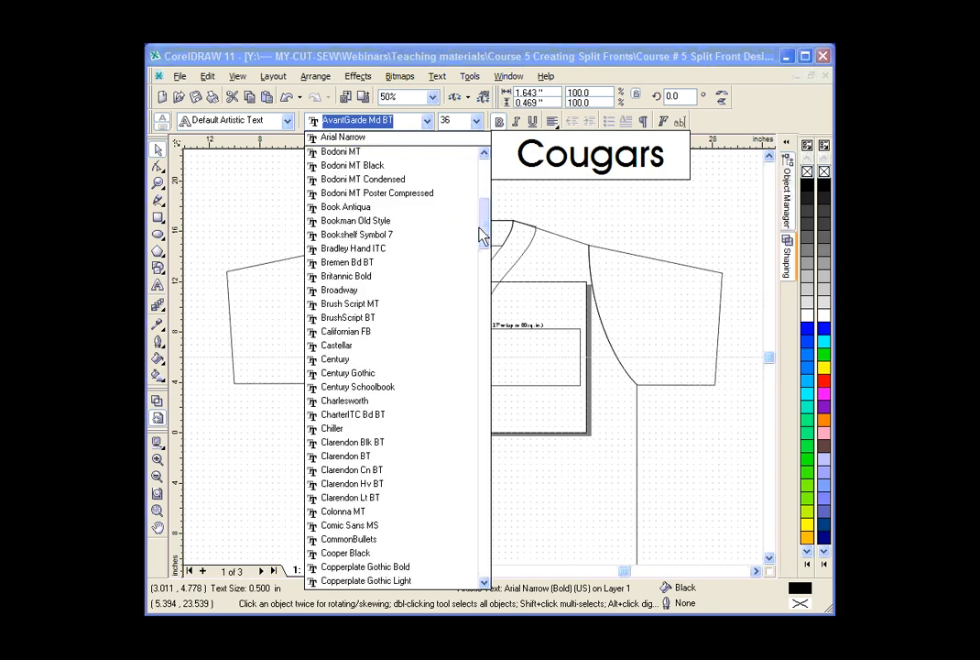
pyautogui.click(387, 306)
pyautogui.moveTo(419, 357); pyautogui.dragTo(501, 337)
pyautogui.click(158, 183)
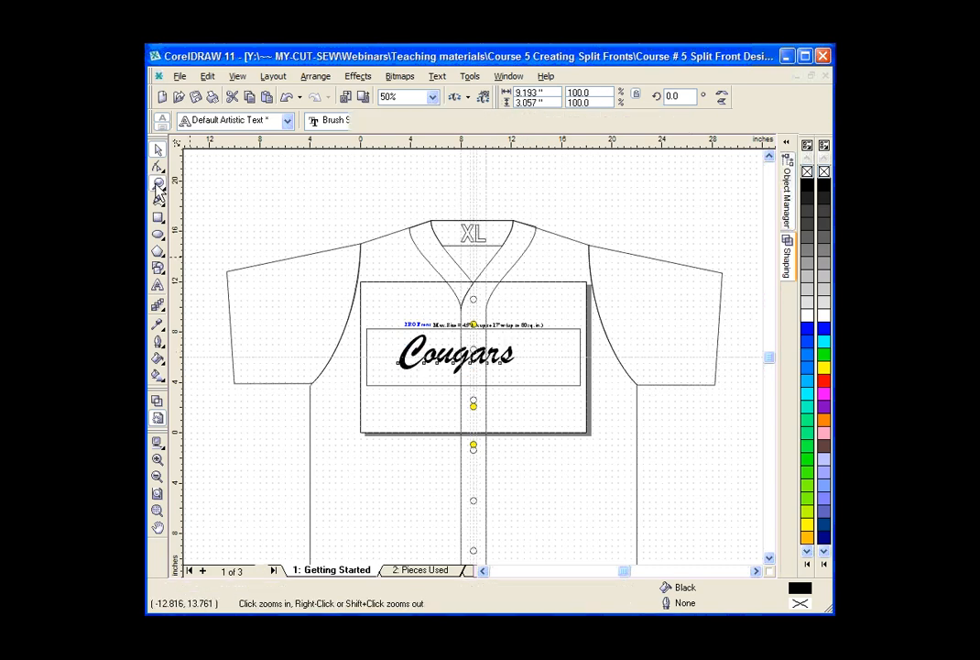
pyautogui.moveTo(288, 207); pyautogui.dragTo(645, 456)
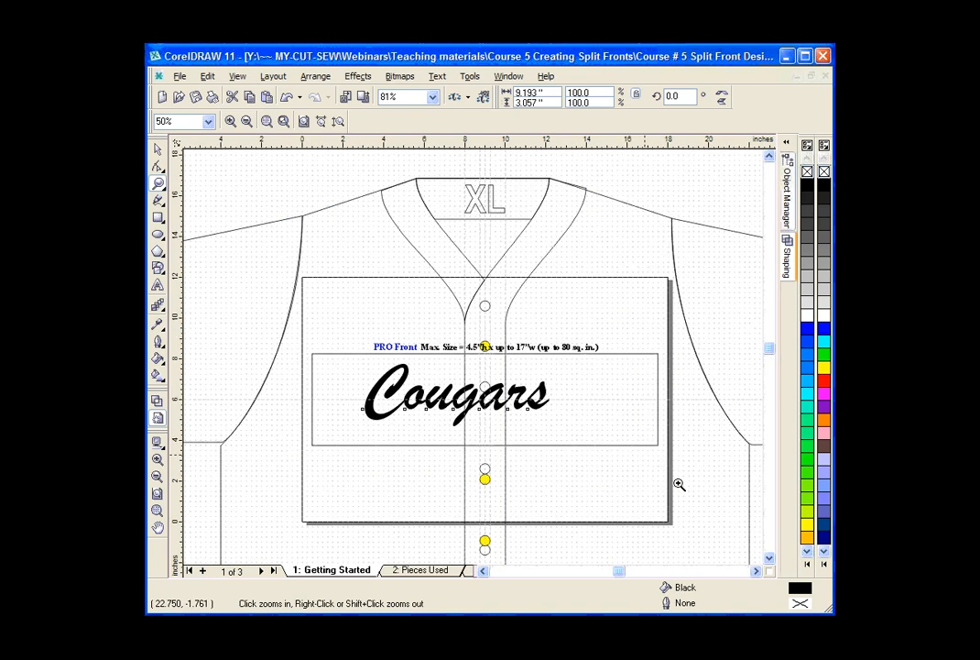
pyautogui.press('space')
pyautogui.click(387, 428)
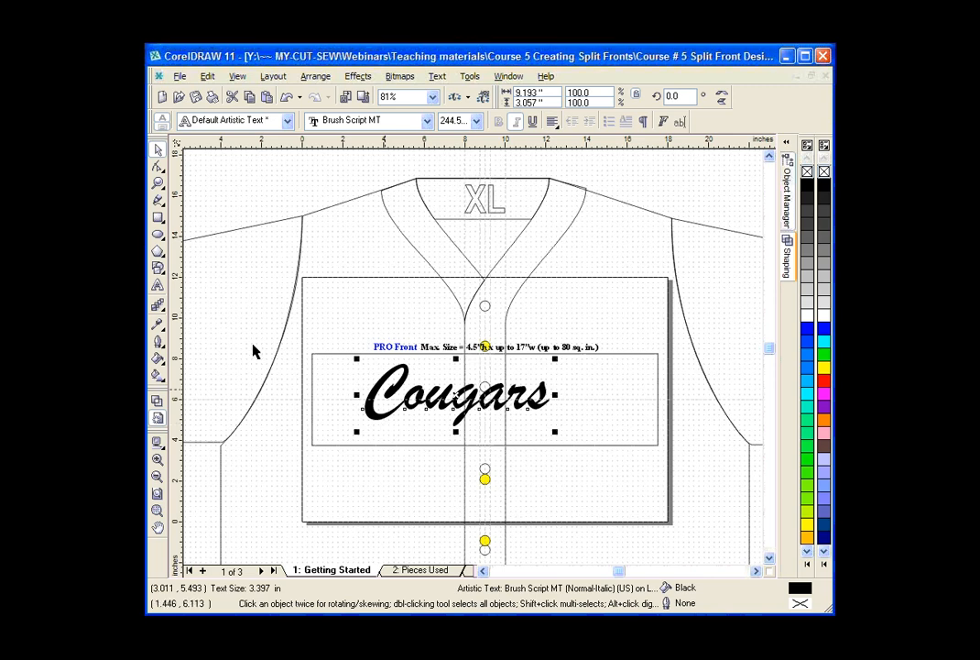
# Draw a rectangle about 3.5 inches wide around the letter C and set its height to 3.5 inches.
pyautogui.click(158, 218)
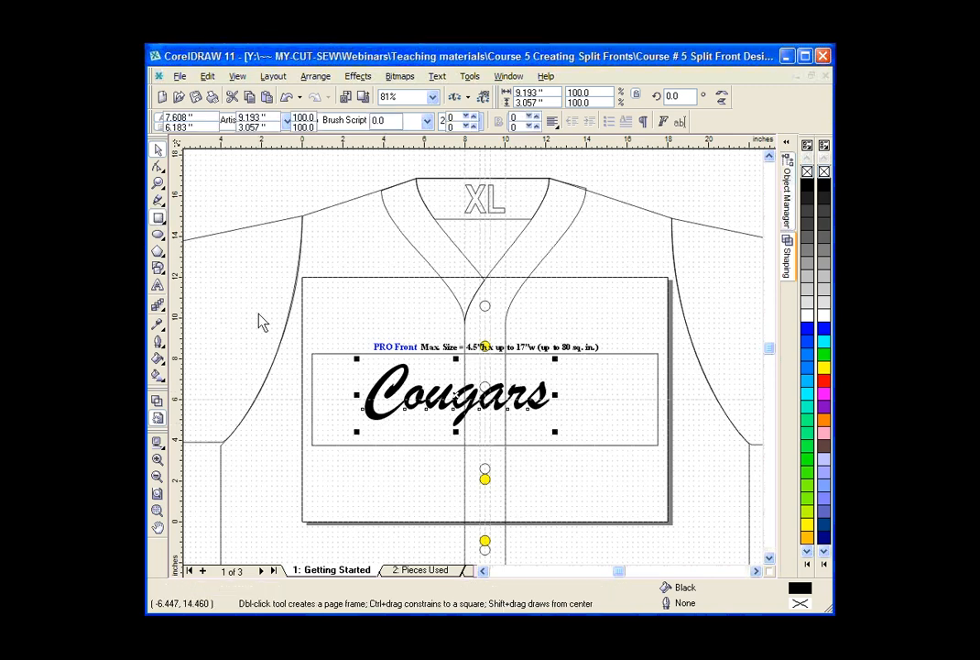
pyautogui.moveTo(345, 359); pyautogui.dragTo(415, 423)
pyautogui.press('space')
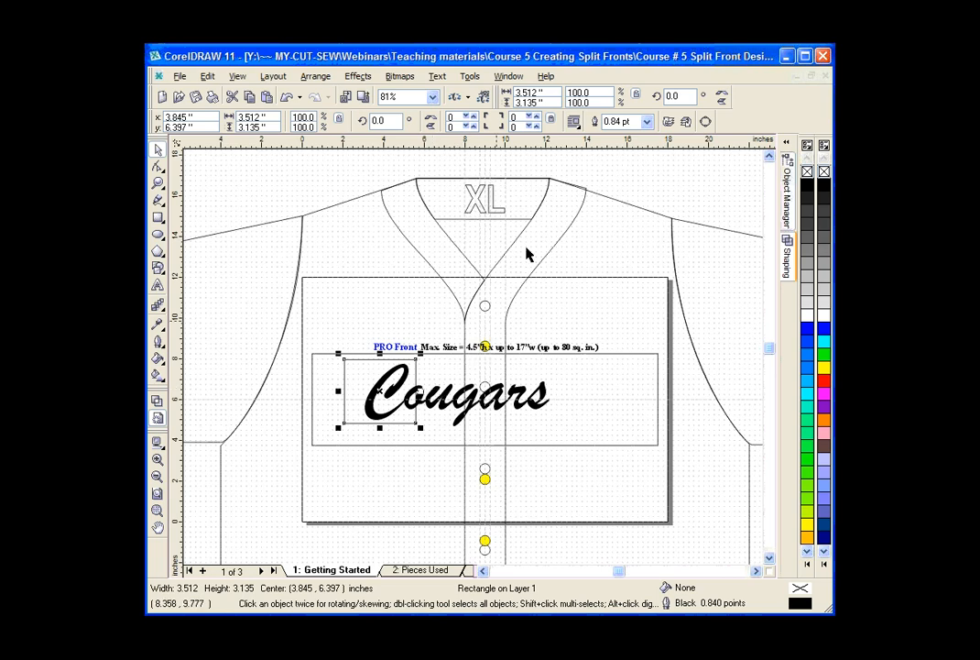
pyautogui.click(550, 102)
pyautogui.write('3.5')
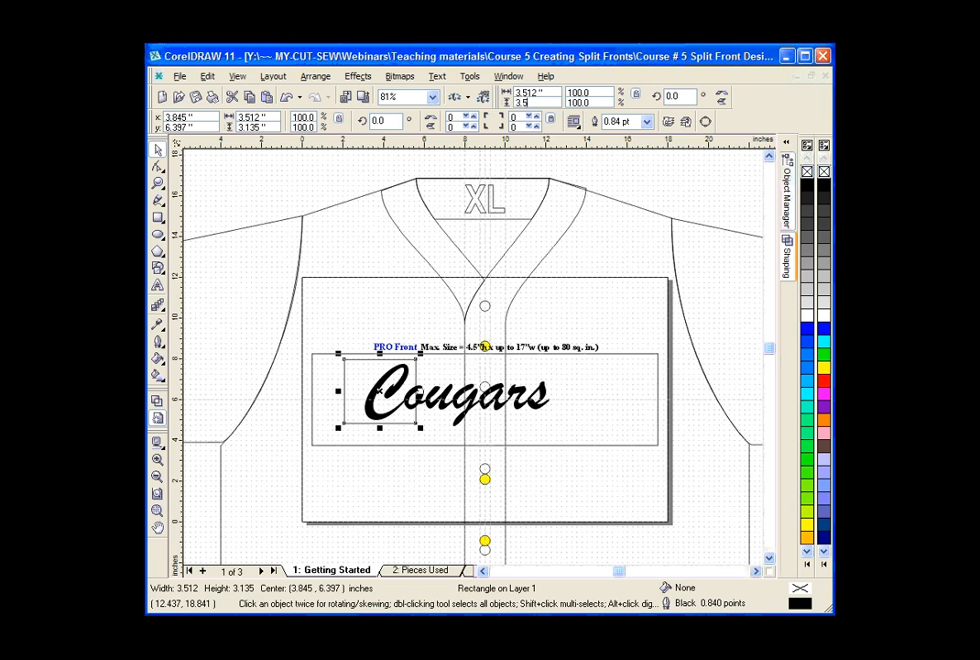
pyautogui.press('Return')
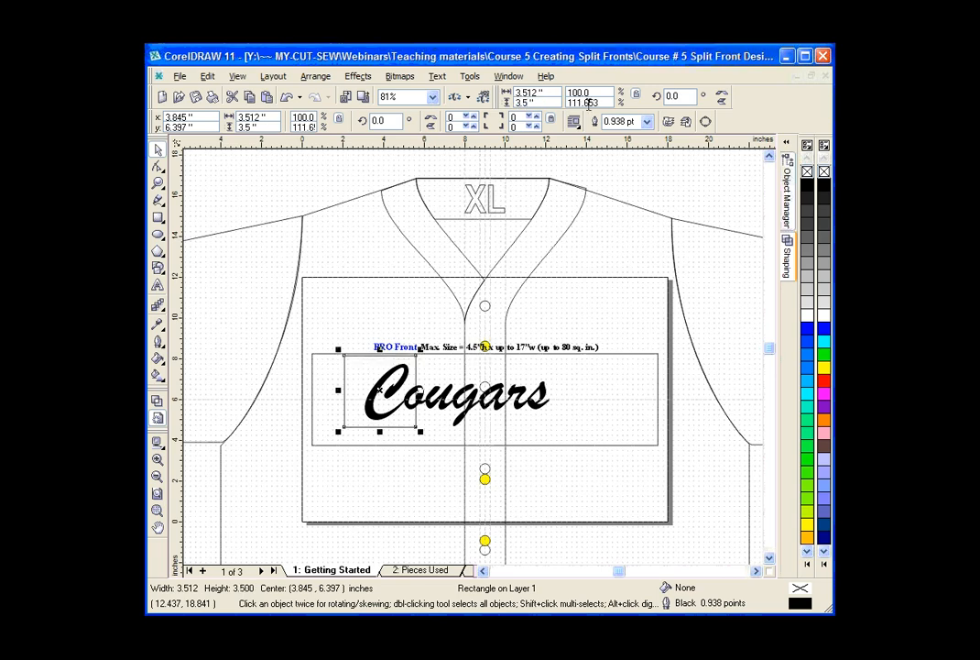
# Enlarge the Cougars text proportionally to about 11.8 by 3.9 inches, matching the C's height to the 3.5-inch rectangle.
pyautogui.click(443, 414)
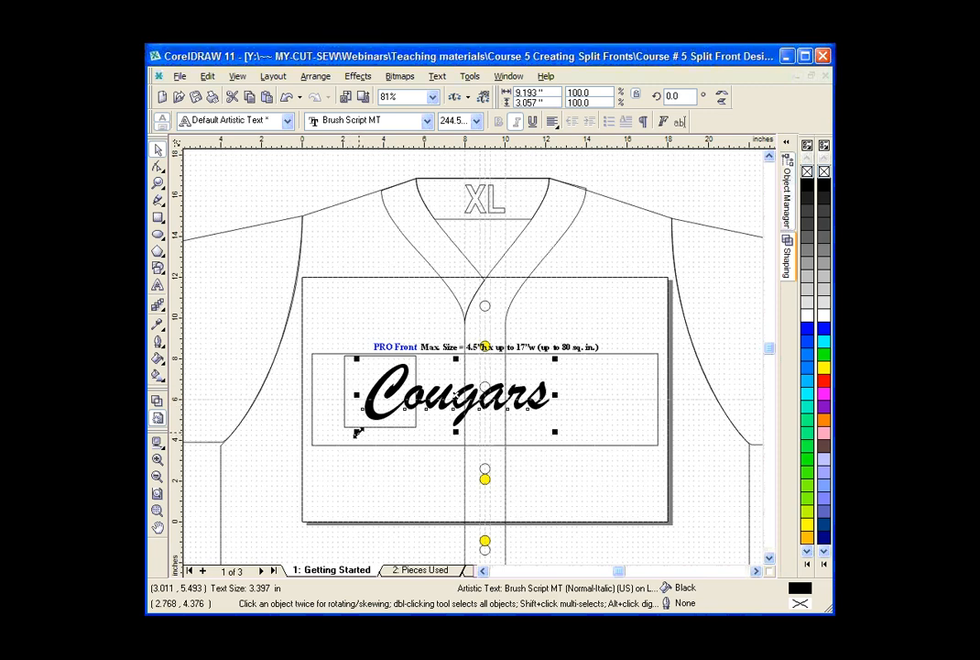
pyautogui.moveTo(358, 432); pyautogui.dragTo(336, 442)
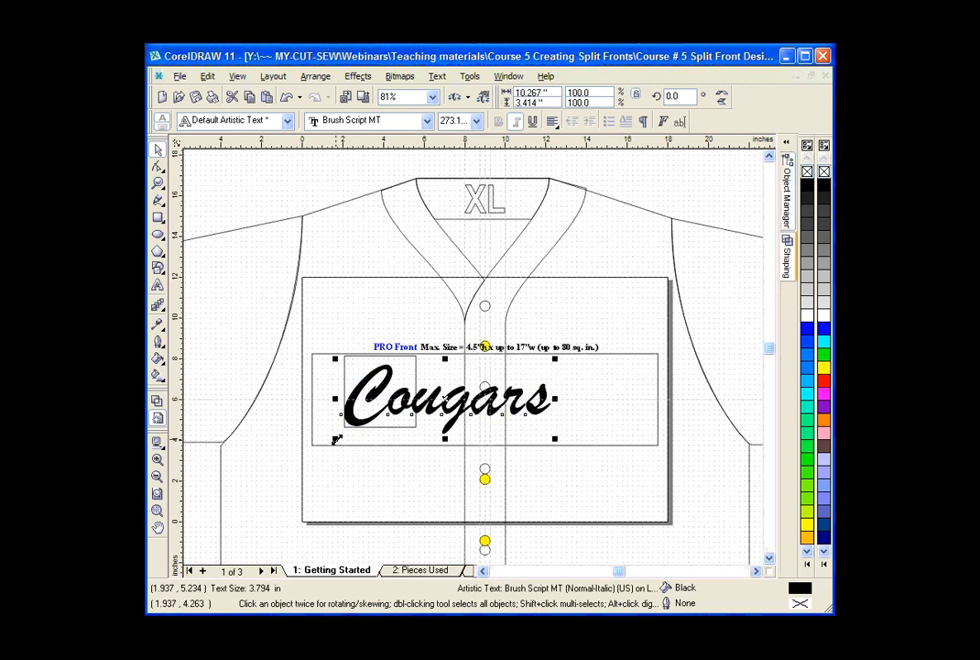
pyautogui.click(158, 182)
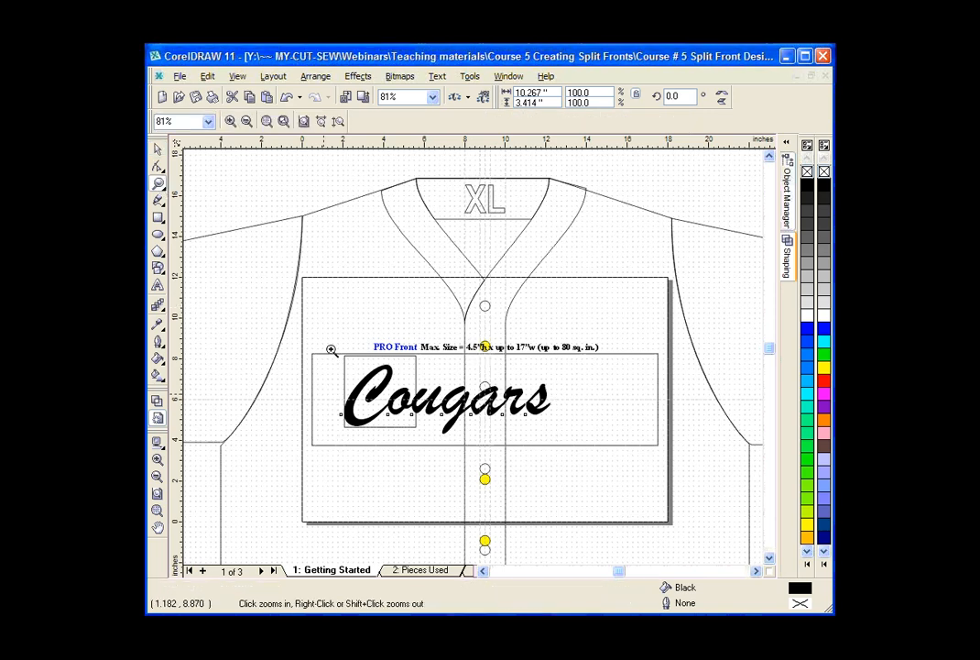
pyautogui.moveTo(330, 349); pyautogui.dragTo(602, 456)
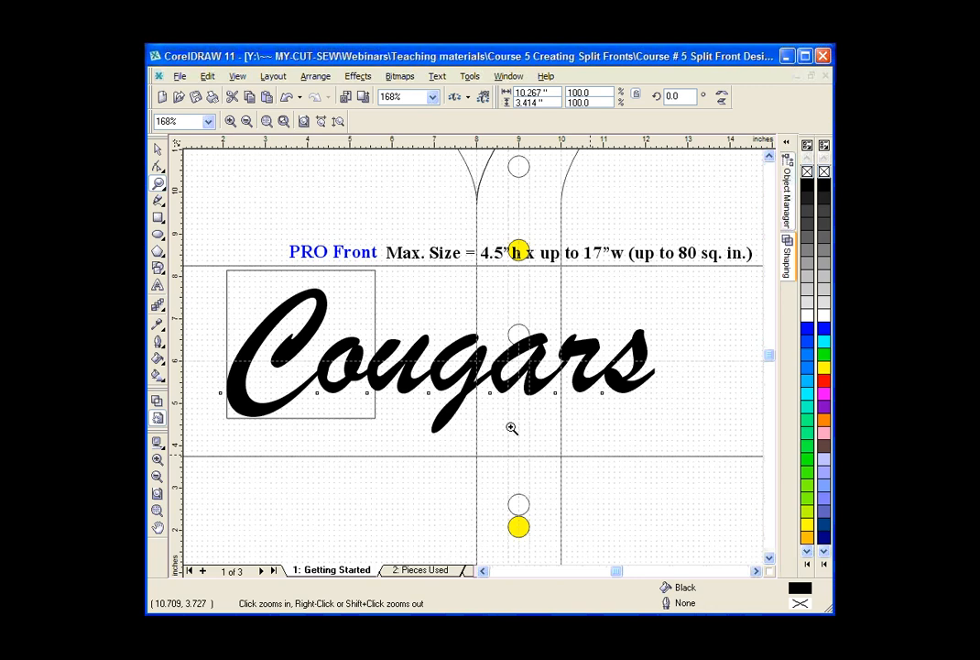
pyautogui.press('space')
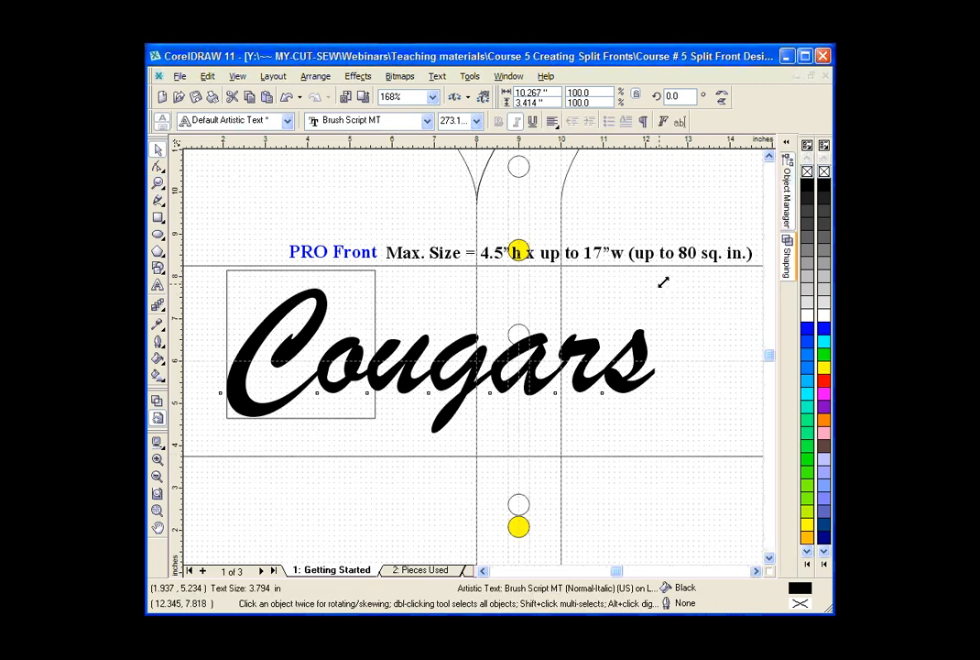
pyautogui.moveTo(664, 282); pyautogui.dragTo(714, 263)
pyautogui.moveTo(216, 439); pyautogui.dragTo(205, 441)
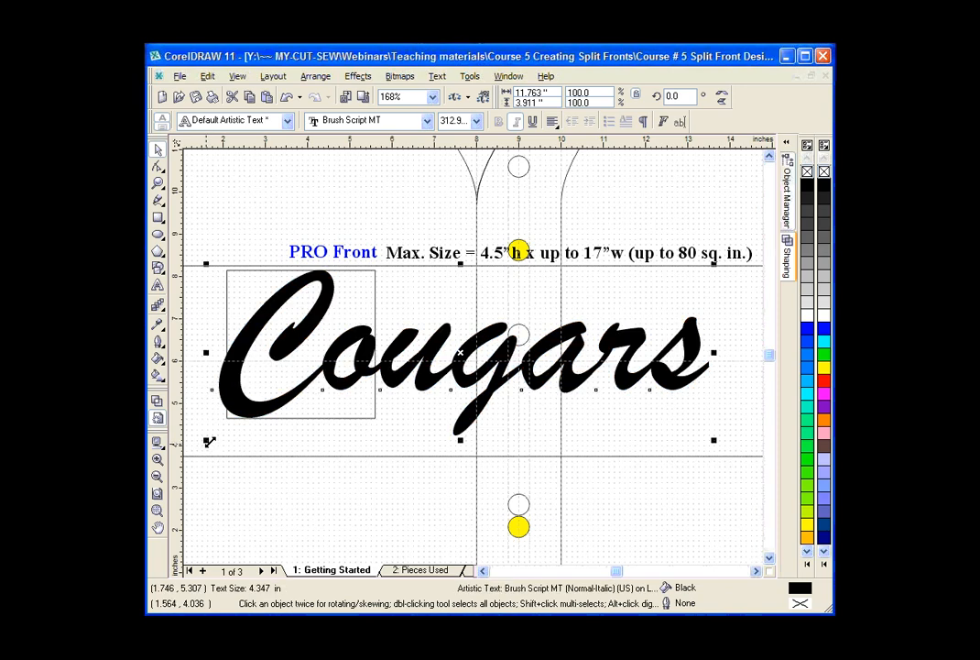
# Delete the 3.5-inch reference rectangle around the letter C.
pyautogui.click(374, 291)
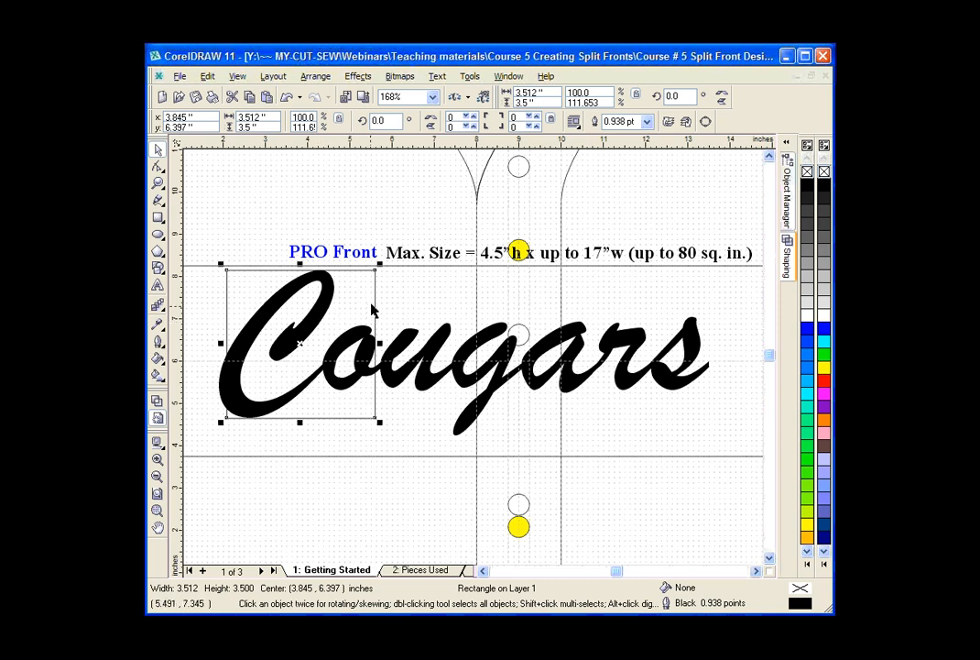
pyautogui.moveTo(376, 304); pyautogui.dragTo(376, 304)
pyautogui.press('Delete')
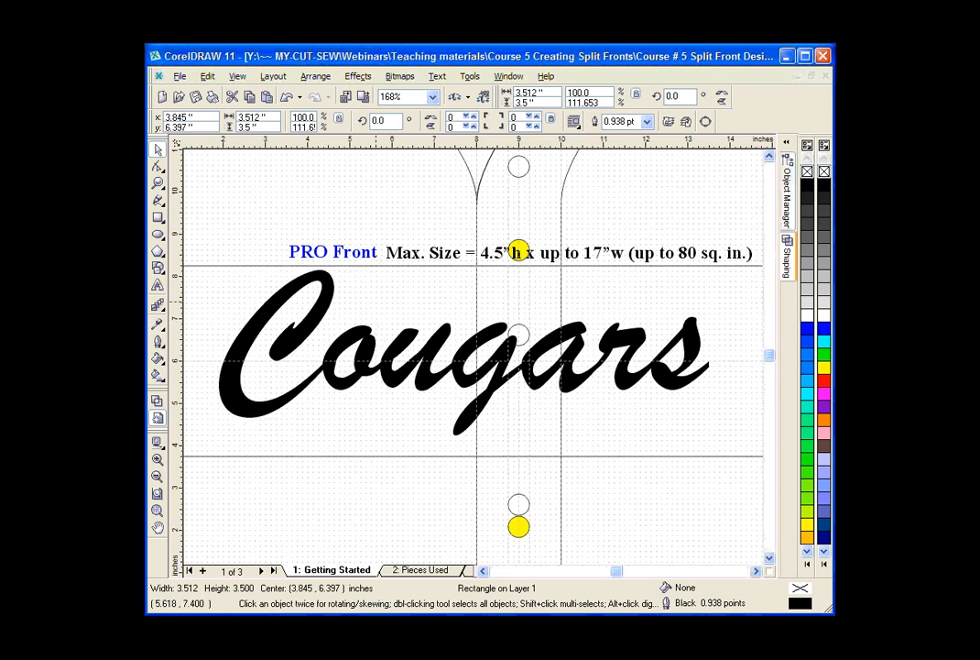
# Stretch the Cougars text horizontally to a width of 14 inches, without scaling its height.
pyautogui.click(309, 300)
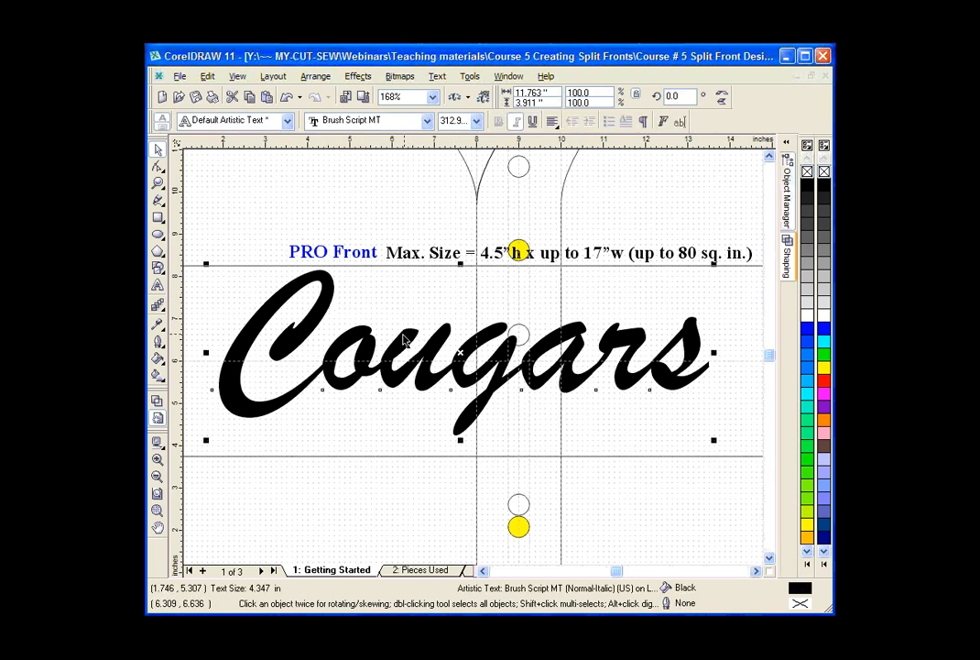
pyautogui.click(158, 185)
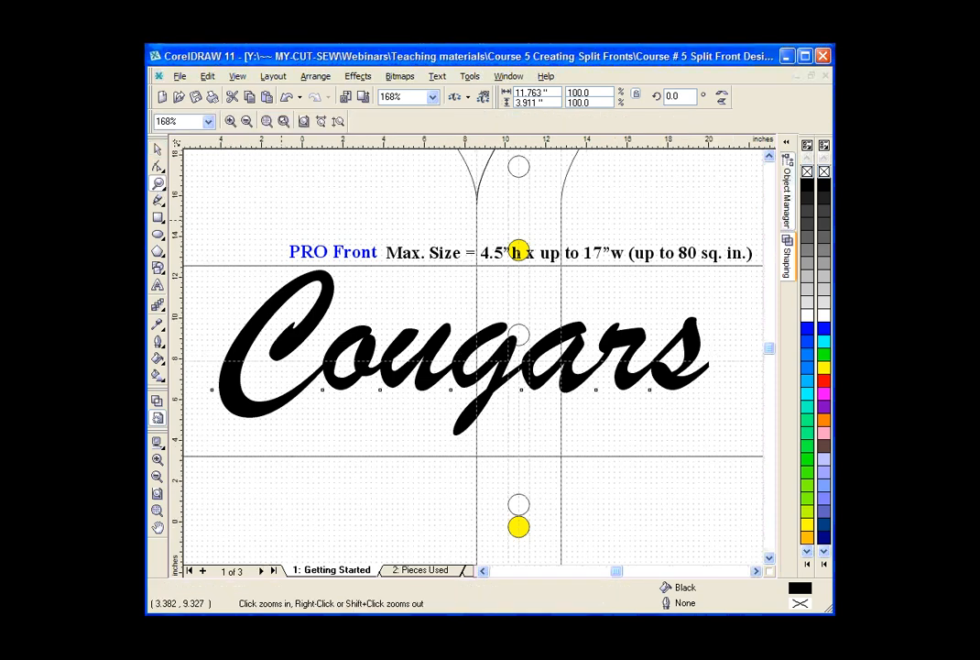
pyautogui.click(157, 149)
pyautogui.click(474, 359)
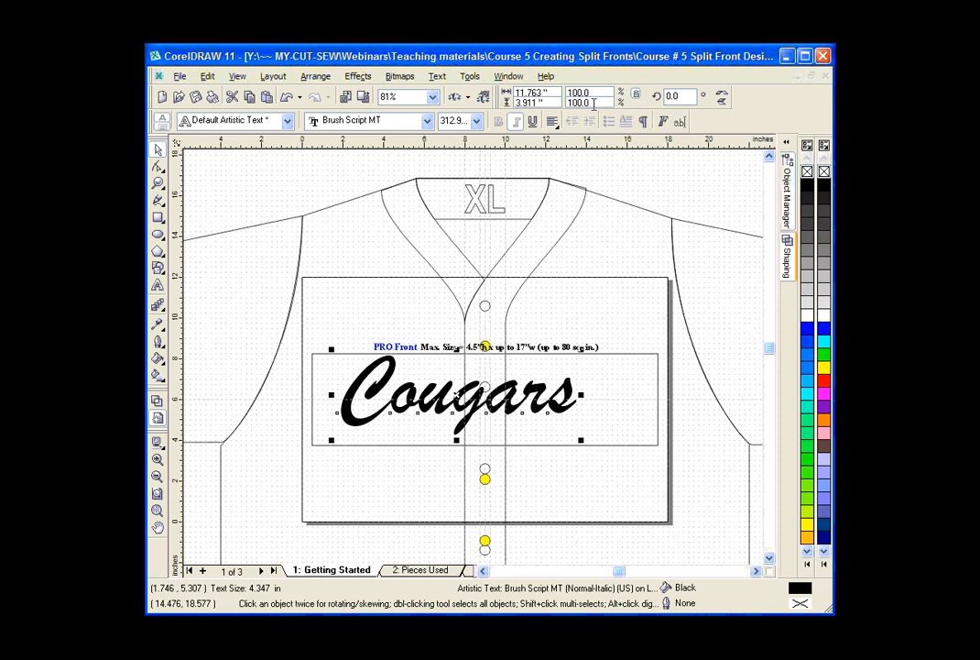
pyautogui.moveTo(550, 92); pyautogui.dragTo(506, 93)
pyautogui.write('14')
pyautogui.press('Return')
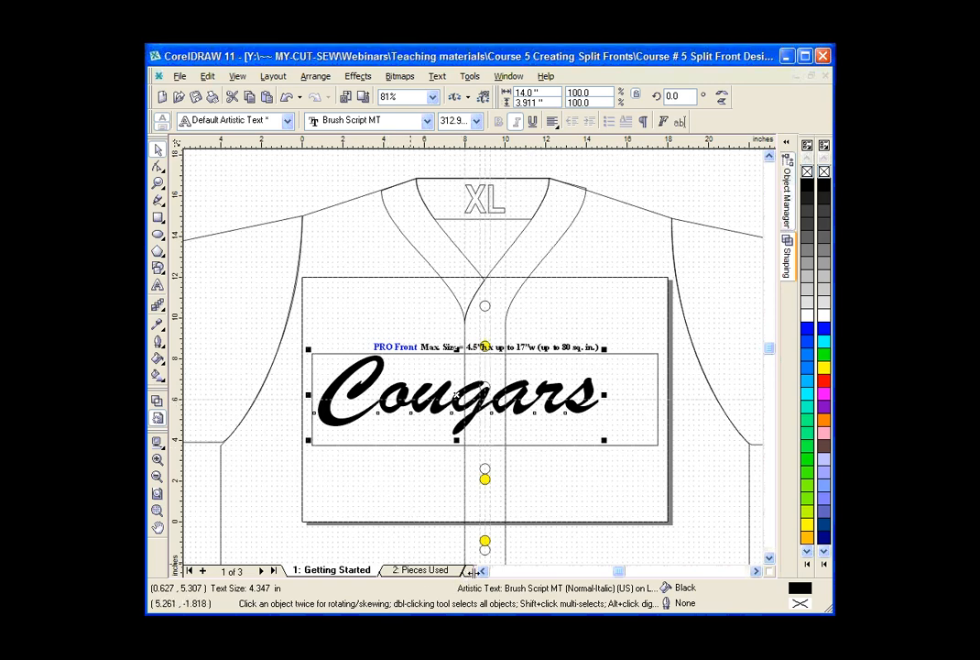
# Ungroup the set of three tail shapes on the Tails page.
pyautogui.moveTo(474, 571); pyautogui.dragTo(564, 574)
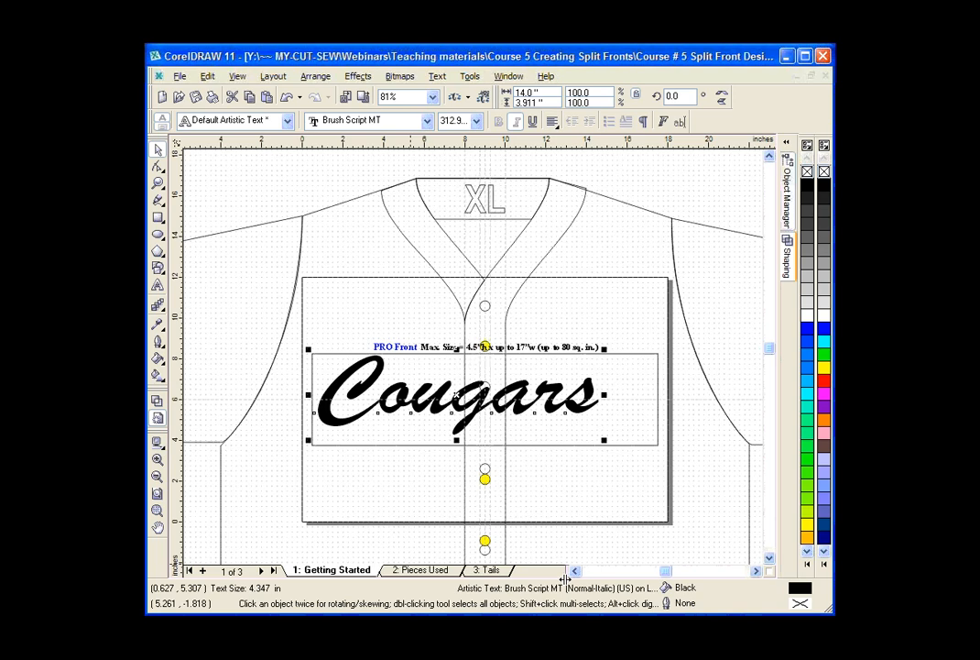
pyautogui.click(489, 571)
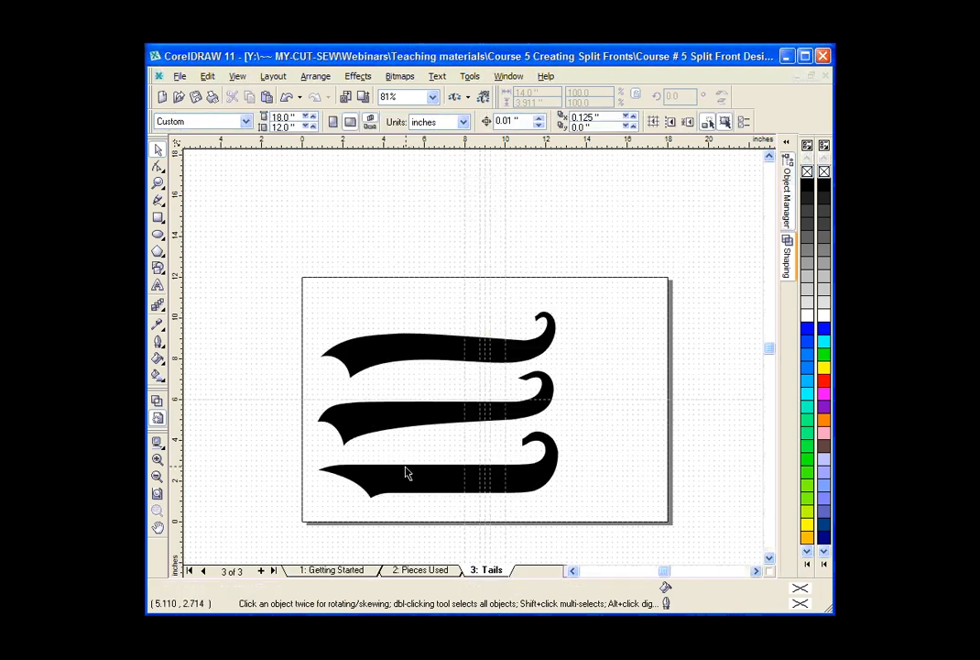
pyautogui.click(425, 422)
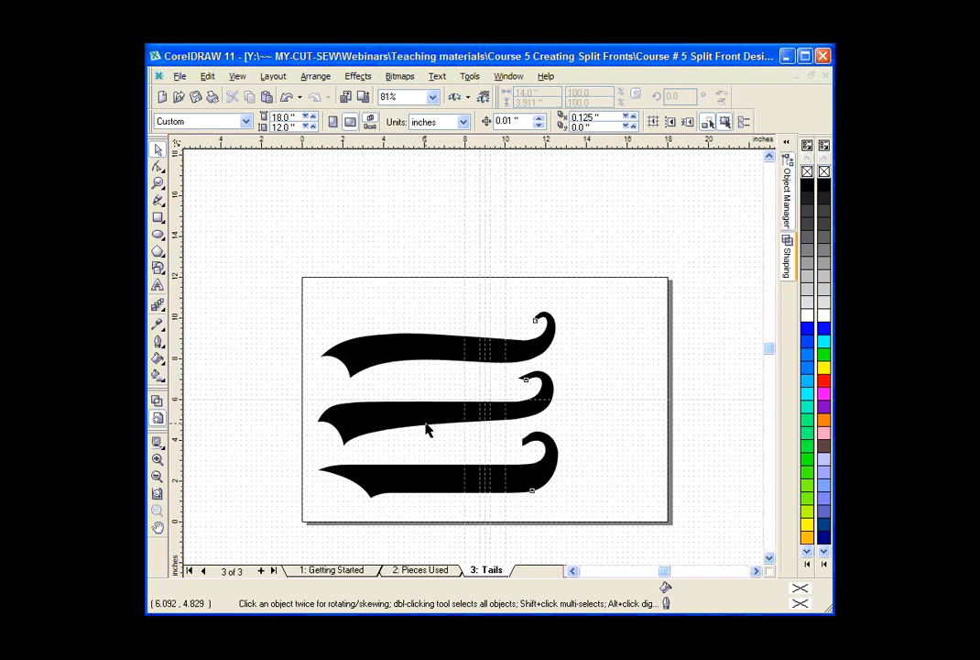
pyautogui.click(425, 426)
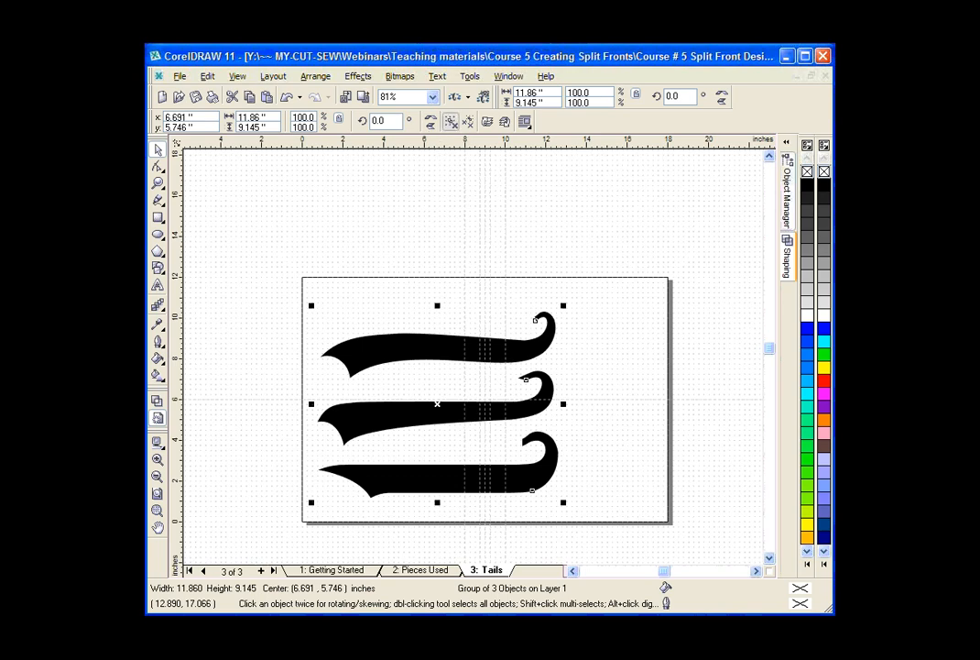
pyautogui.click(429, 122)
pyautogui.click(421, 238)
# Copy the middle tail shape and paste it onto the Getting Started page.
pyautogui.click(398, 421)
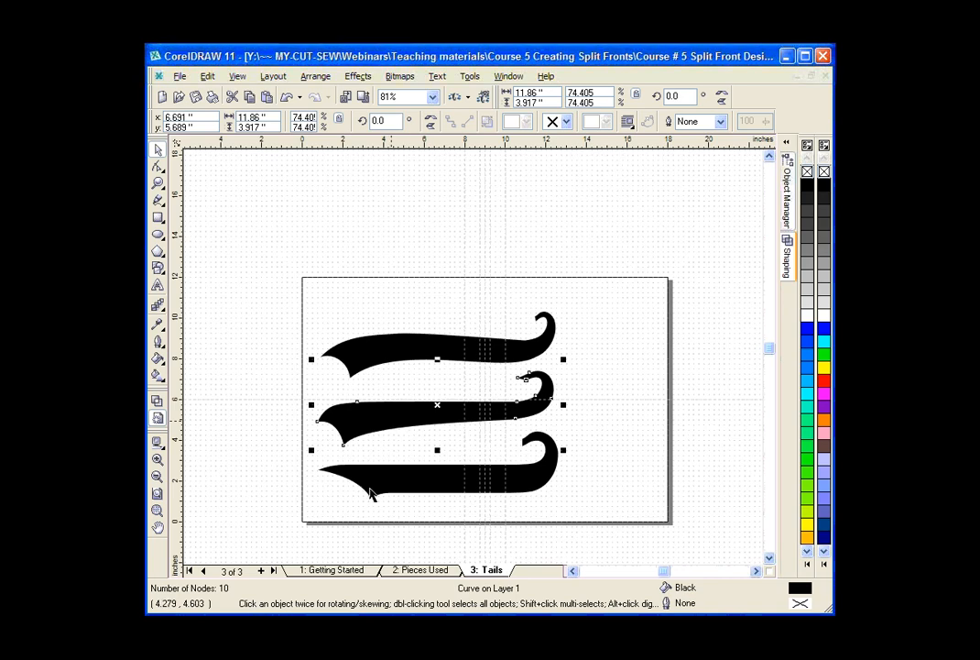
pyautogui.click(356, 571)
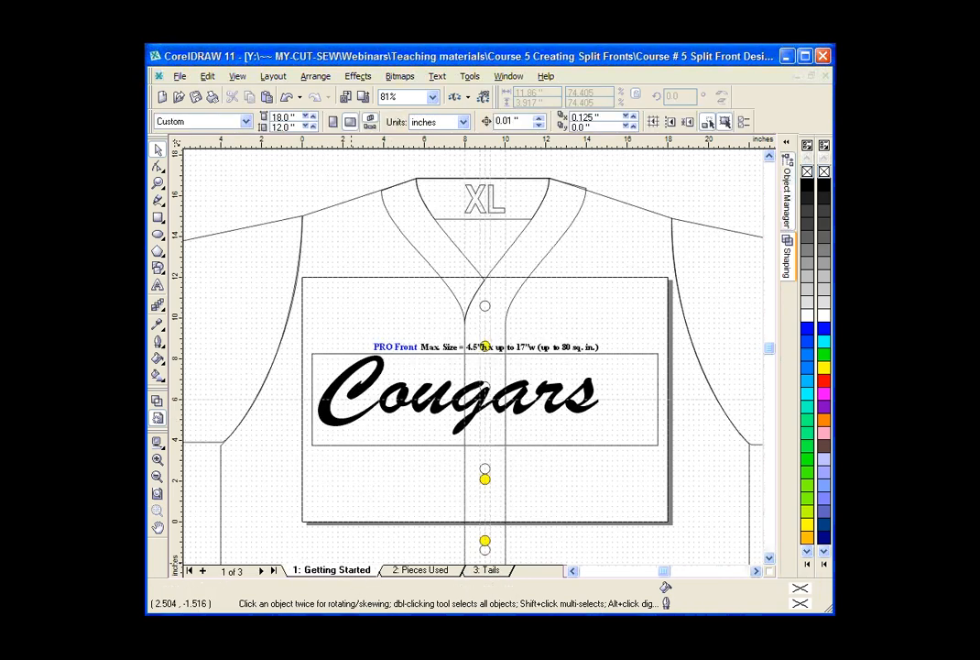
pyautogui.hotkey('ctrl', 'v')
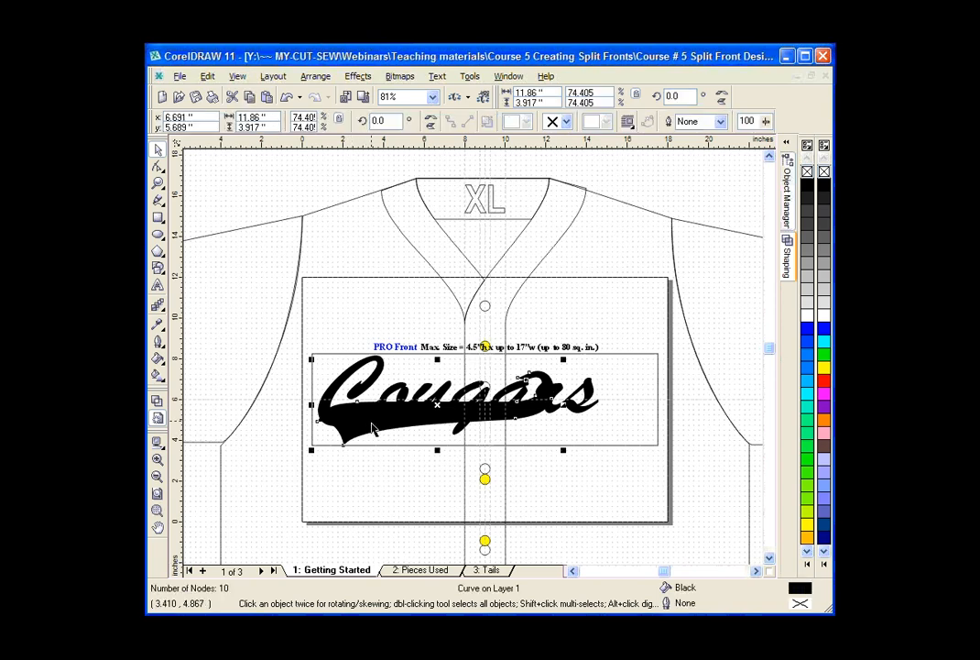
# Position the tail under Cougars with its curl meeting the s, and extend its pointed end beneath the C to about 15.1 inches wide.
pyautogui.moveTo(373, 429); pyautogui.dragTo(437, 451)
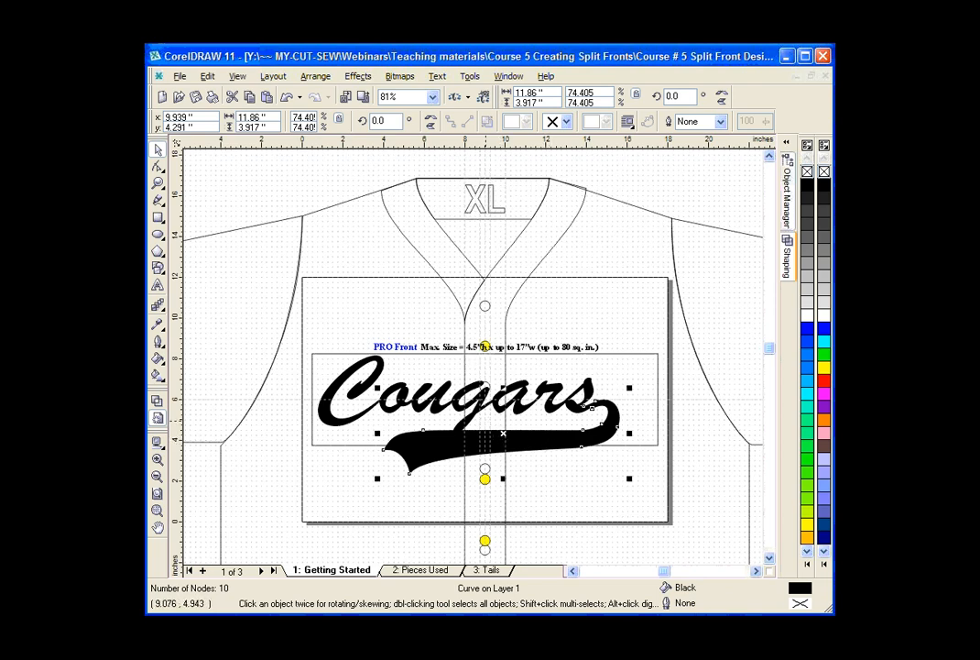
pyautogui.moveTo(549, 440); pyautogui.dragTo(551, 438)
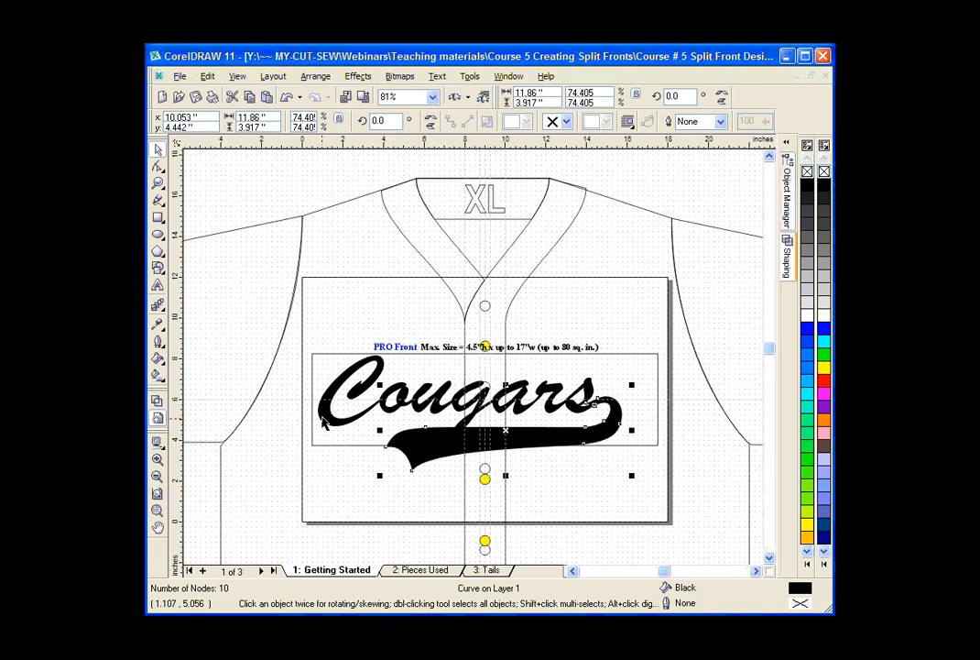
pyautogui.click(157, 167)
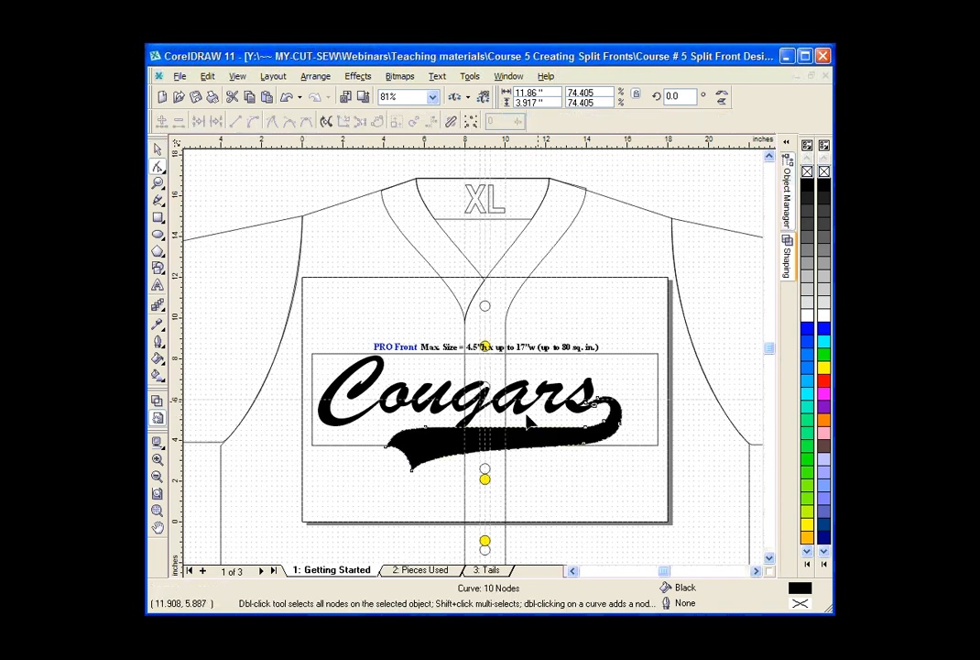
pyautogui.moveTo(513, 430); pyautogui.dragTo(340, 470)
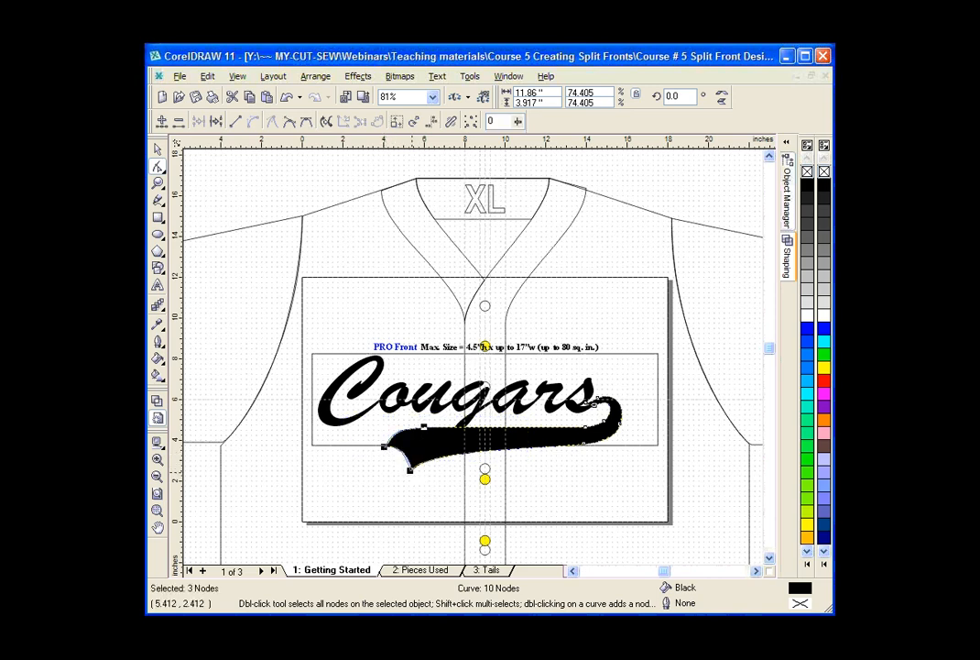
pyautogui.moveTo(410, 470); pyautogui.dragTo(347, 472)
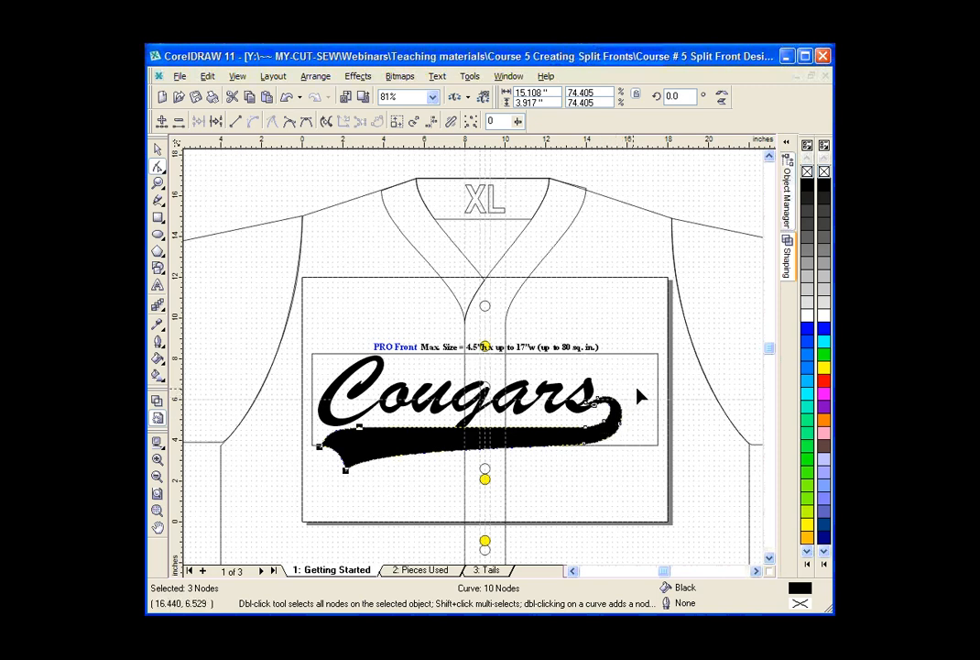
# Try to shift the four nodes of the tail's curled end, and undo the moves.
pyautogui.moveTo(636, 389); pyautogui.dragTo(630, 431)
pyautogui.click(286, 98)
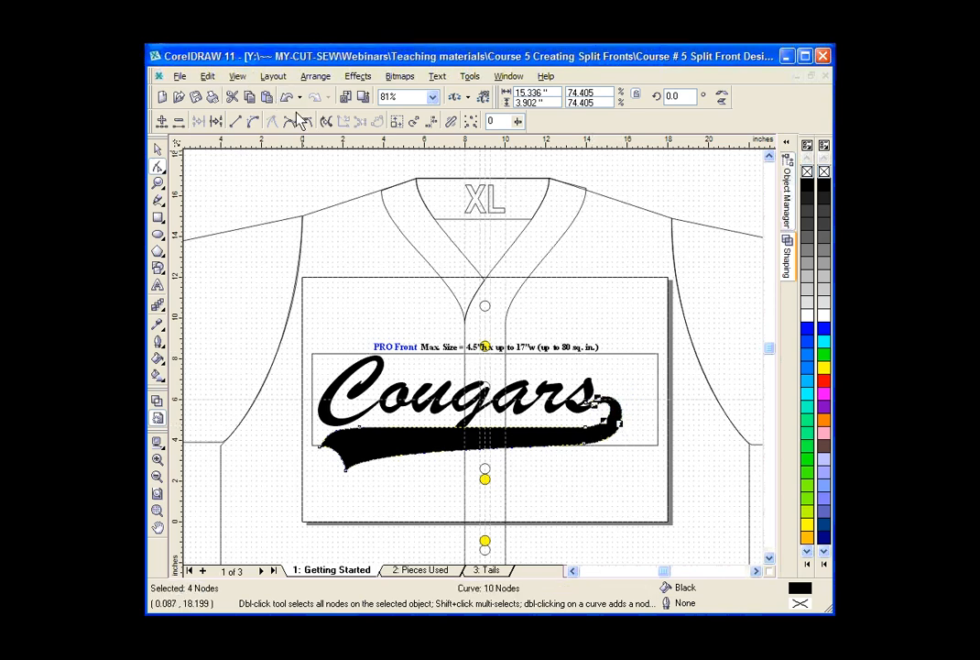
pyautogui.moveTo(623, 429); pyautogui.dragTo(621, 431)
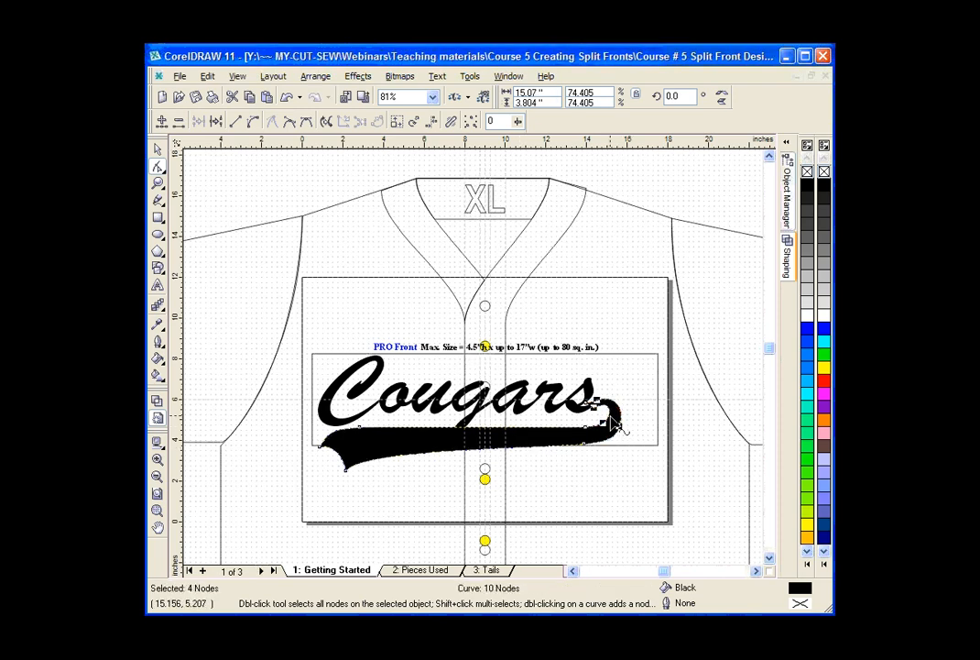
pyautogui.click(287, 98)
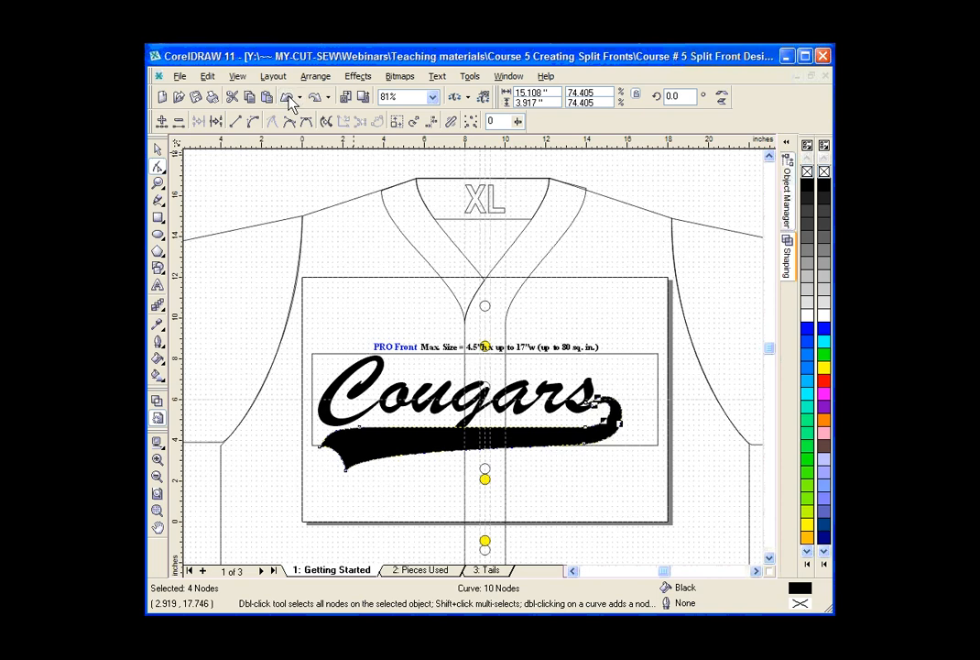
# Move the cusp node at the tail's tip to about (14.16, 5.78), clear of the s's upper stroke but overlapping its lower stroke.
pyautogui.click(158, 149)
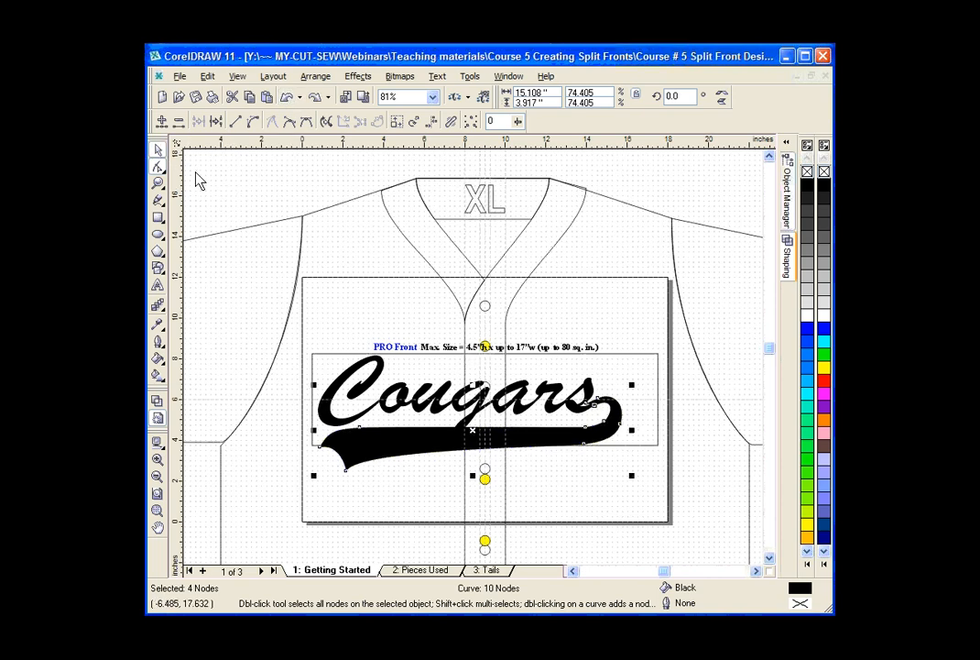
pyautogui.click(288, 206)
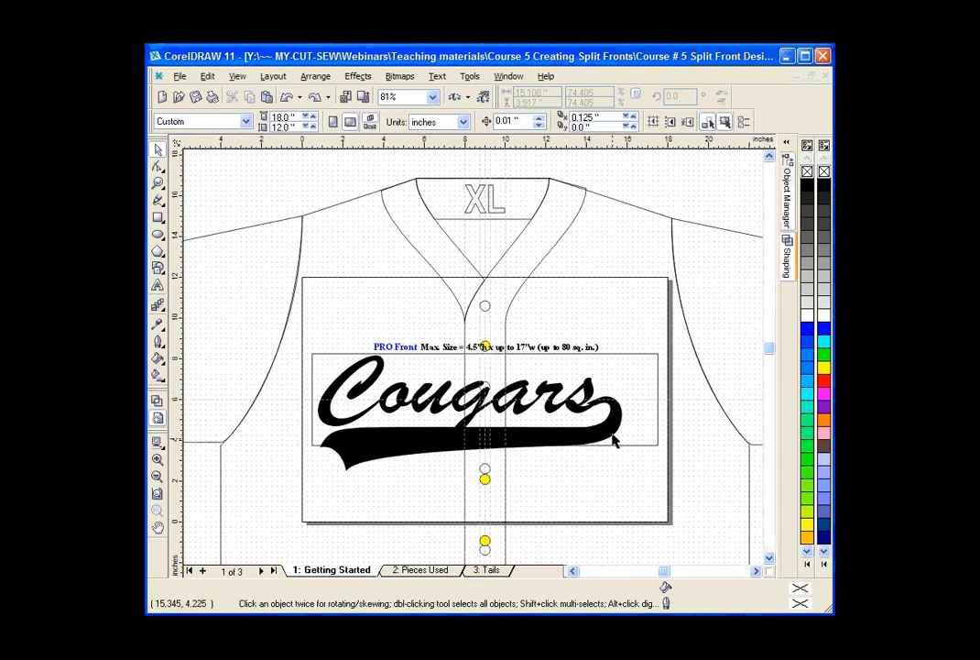
pyautogui.click(159, 183)
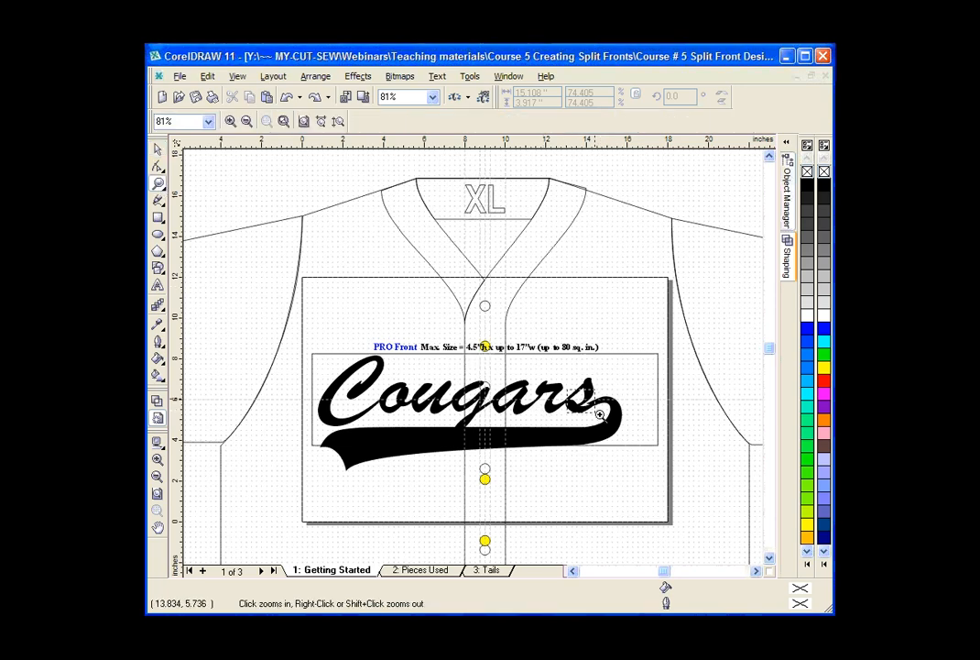
pyautogui.moveTo(568, 388); pyautogui.dragTo(613, 417)
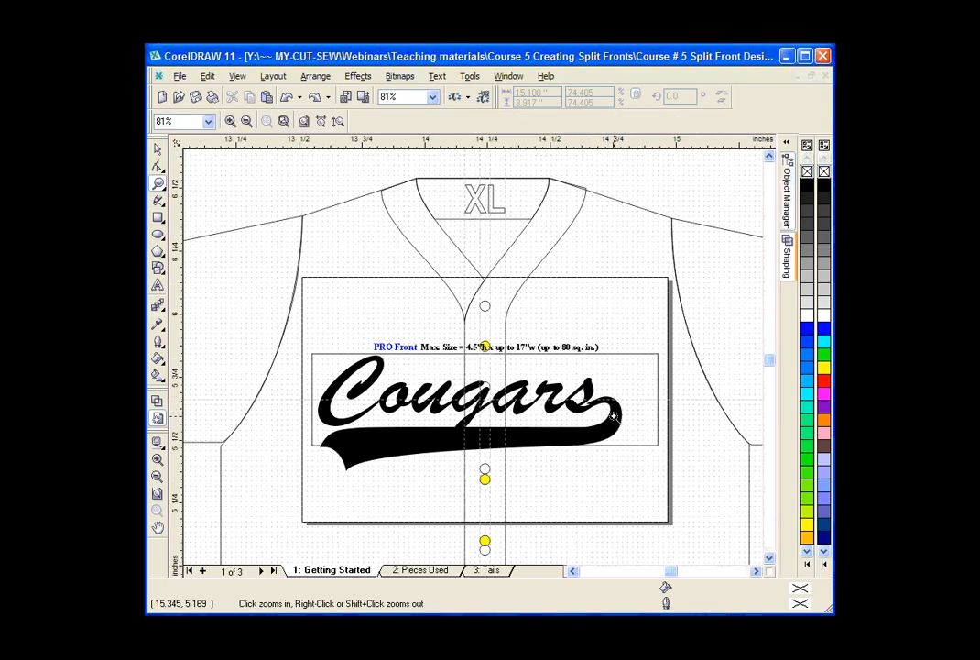
pyautogui.press('F10')
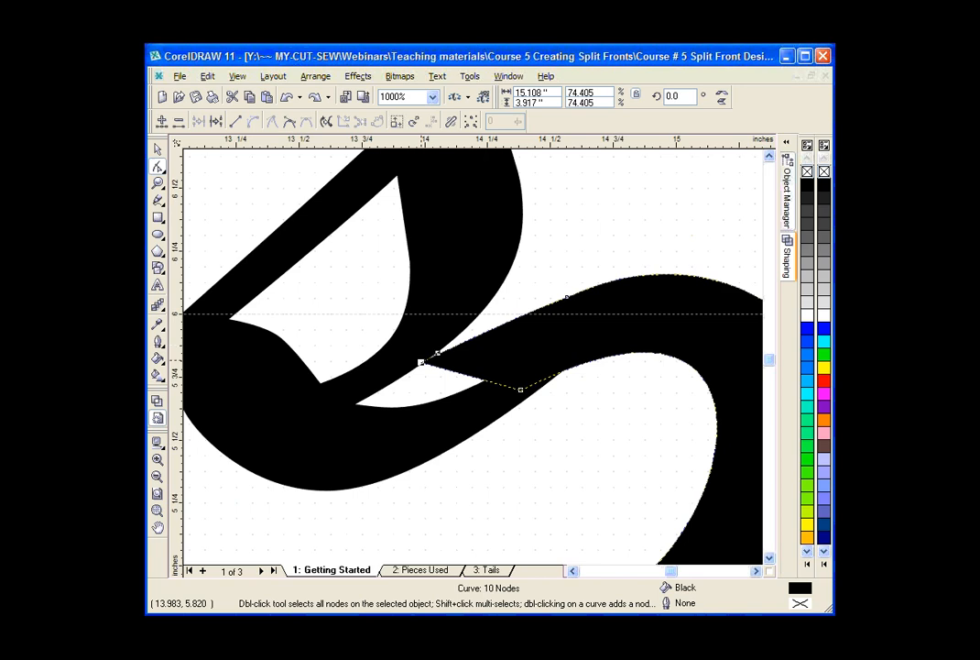
pyautogui.moveTo(421, 362); pyautogui.dragTo(465, 367)
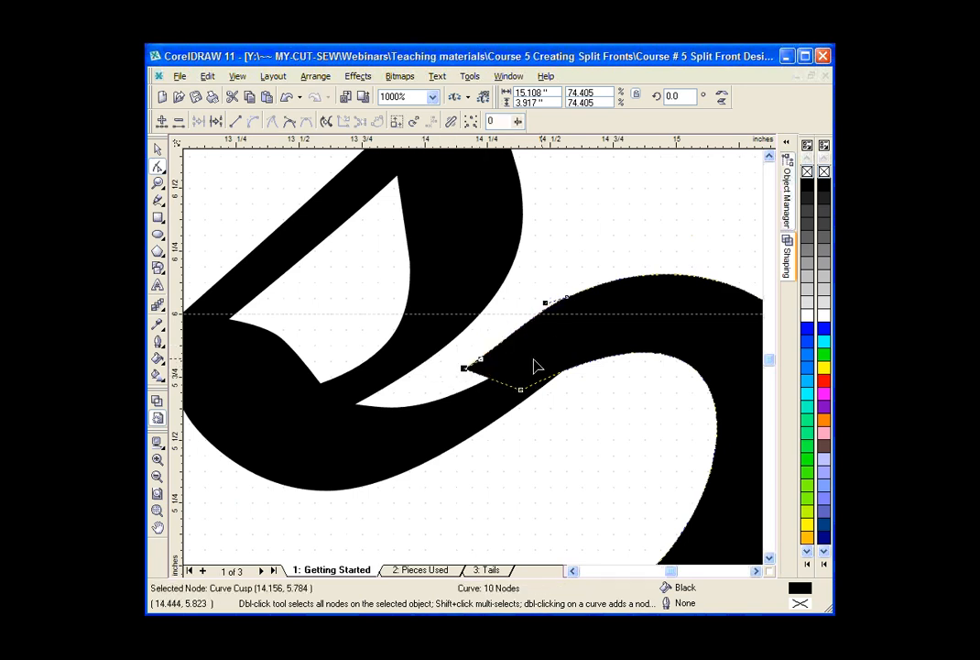
pyautogui.click(158, 183)
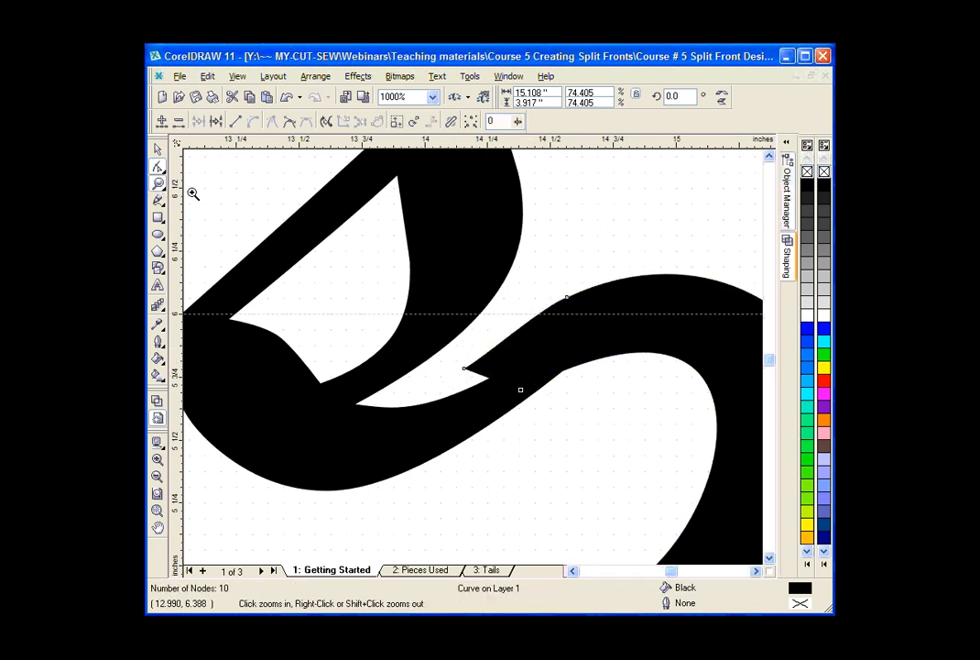
pyautogui.rightClick(314, 219)
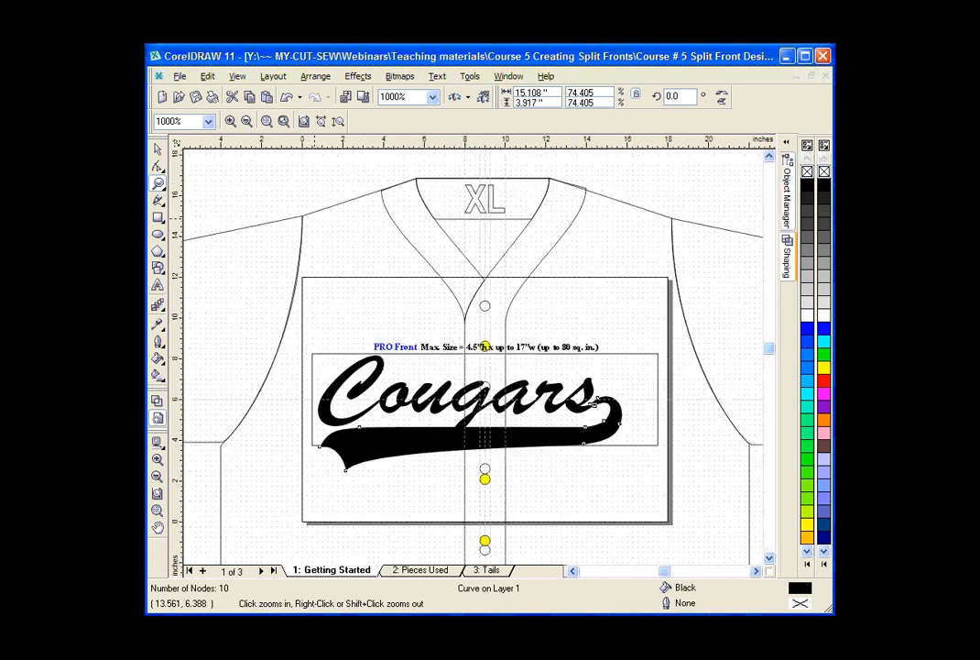
pyautogui.click(158, 149)
pyautogui.click(208, 175)
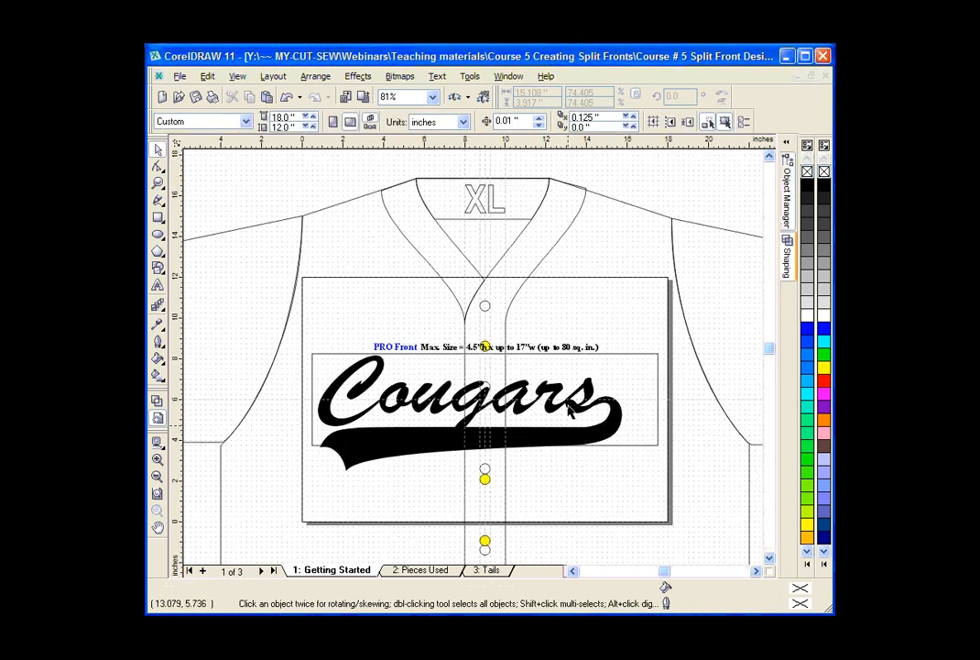
# Weld the tail and the Cougars text into a single shape.
pyautogui.click(584, 443)
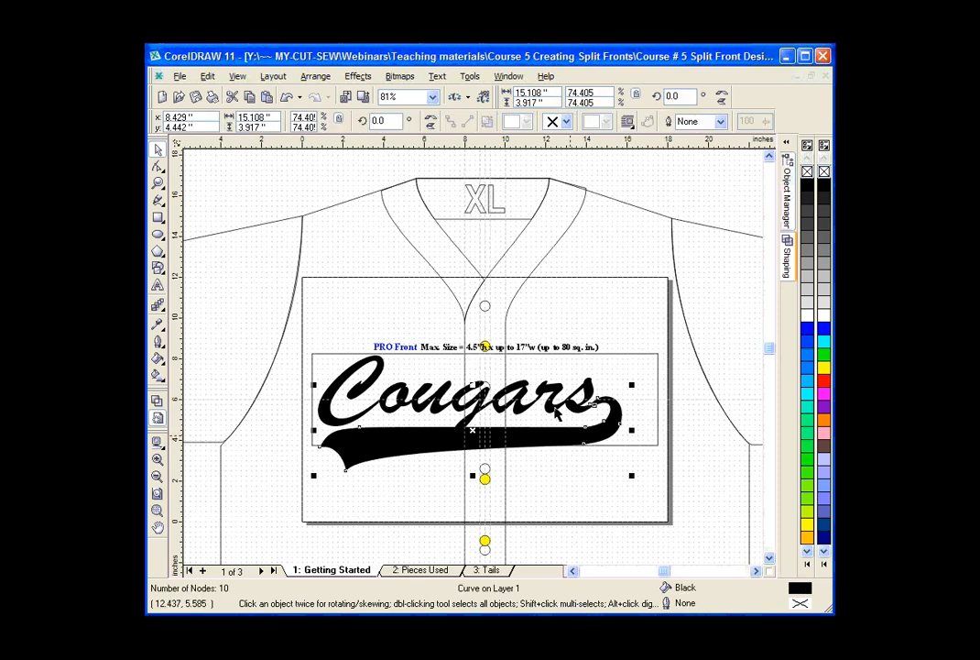
pyautogui.keyDown('shift'); pyautogui.click(556, 410); pyautogui.keyUp('shift')
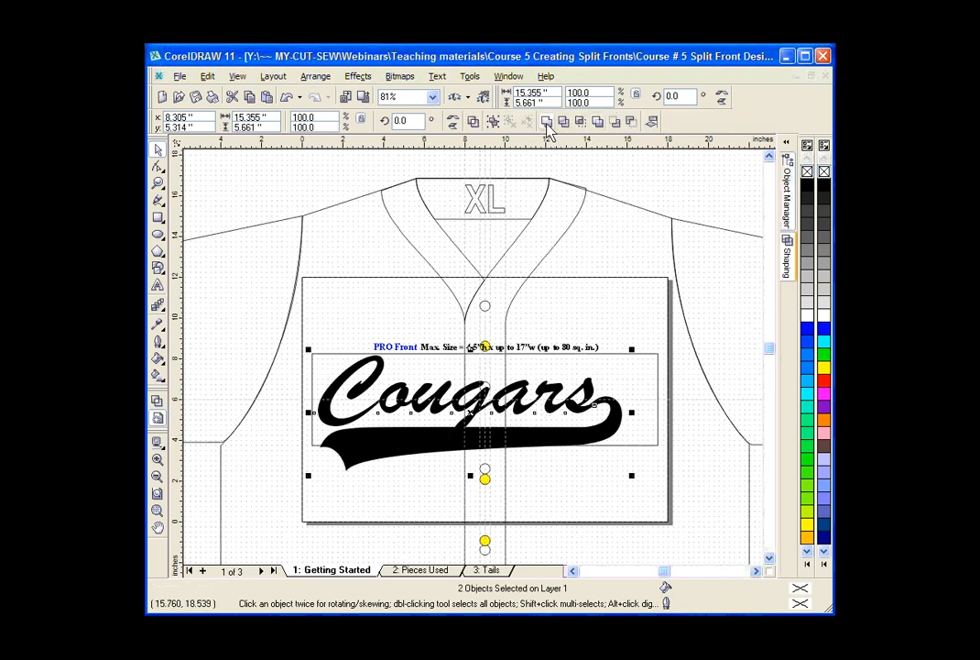
pyautogui.click(547, 122)
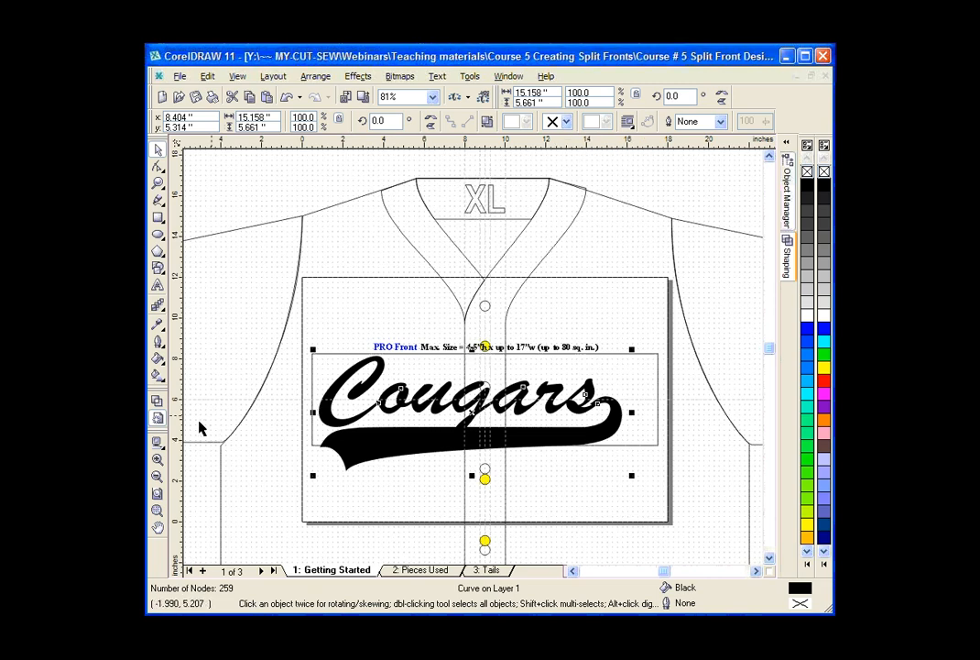
# Examine the welded Cougars outline in wireframe view, especially where the tail joins the s, and return to the filled view.
pyautogui.click(159, 403)
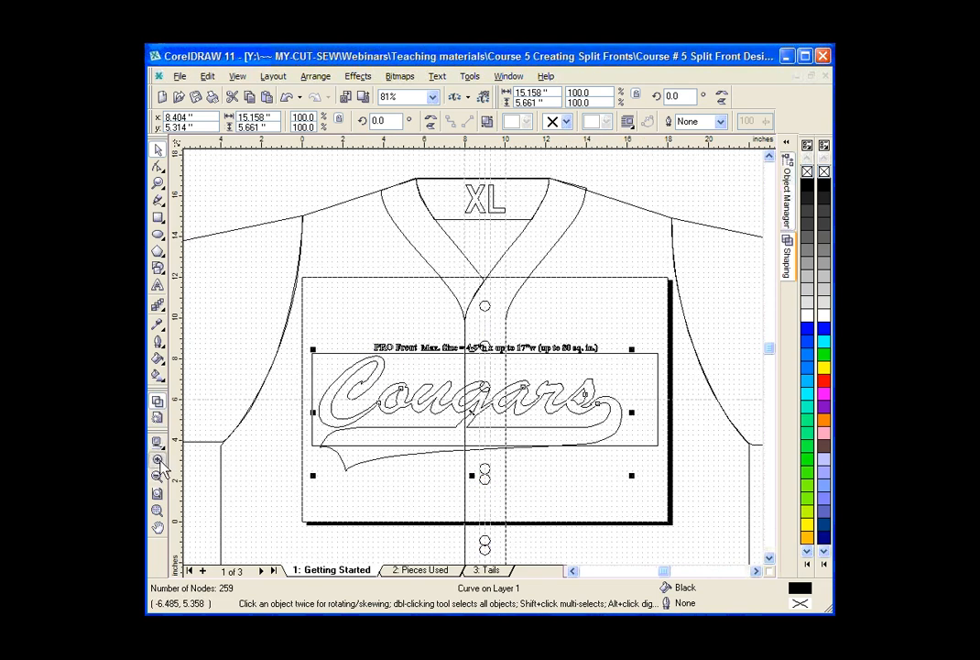
pyautogui.click(161, 464)
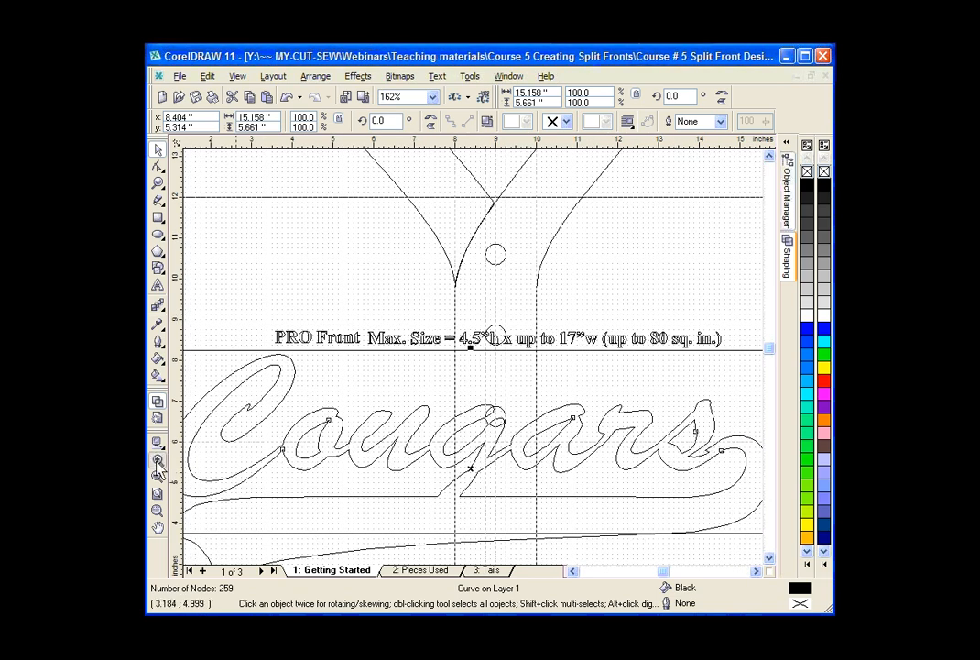
pyautogui.click(158, 464)
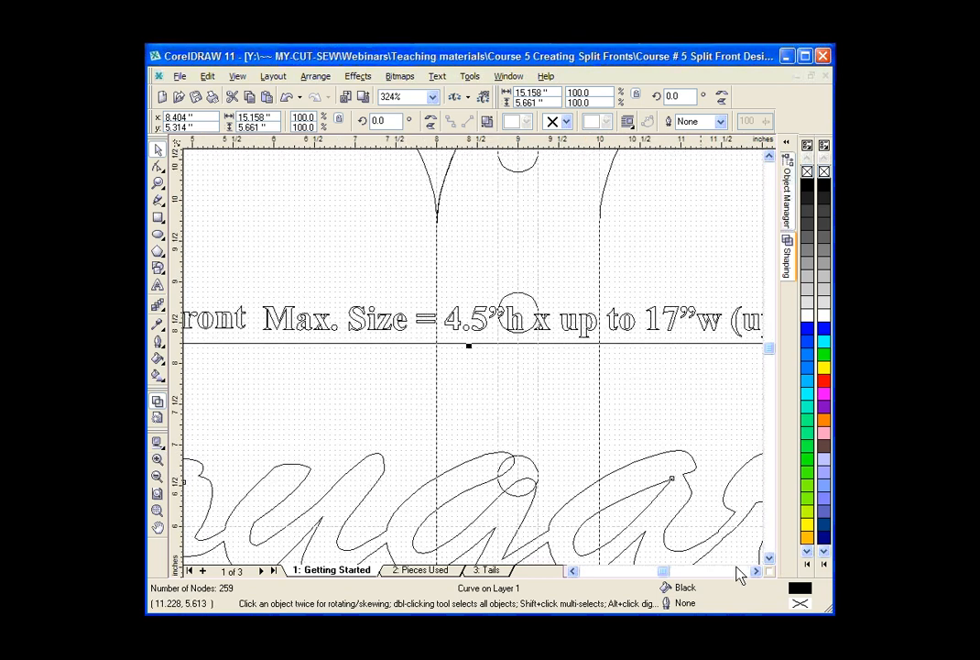
pyautogui.click(758, 570)
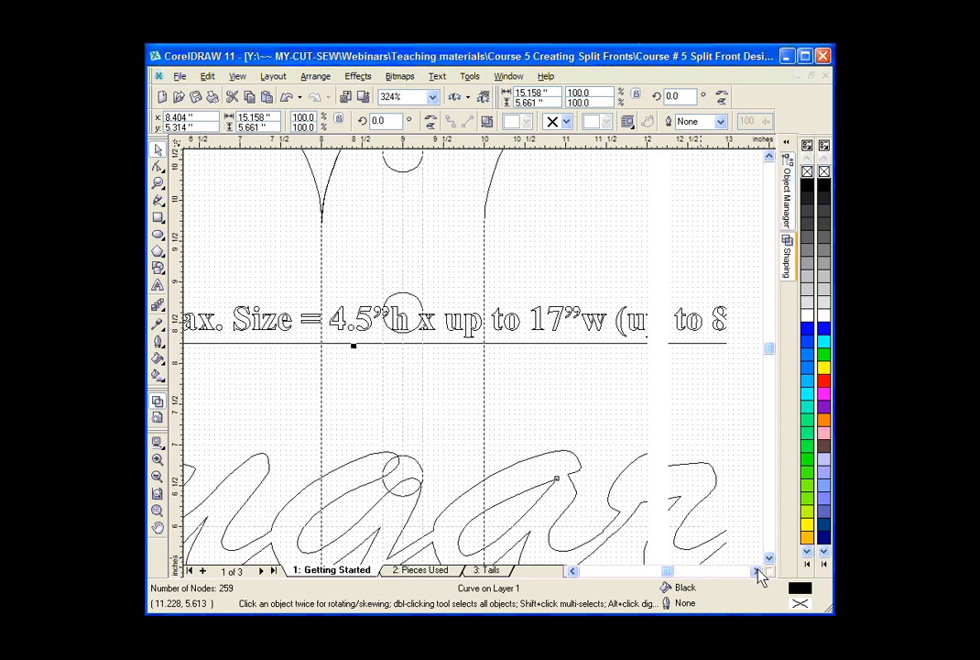
pyautogui.click(758, 571)
pyautogui.click(770, 557)
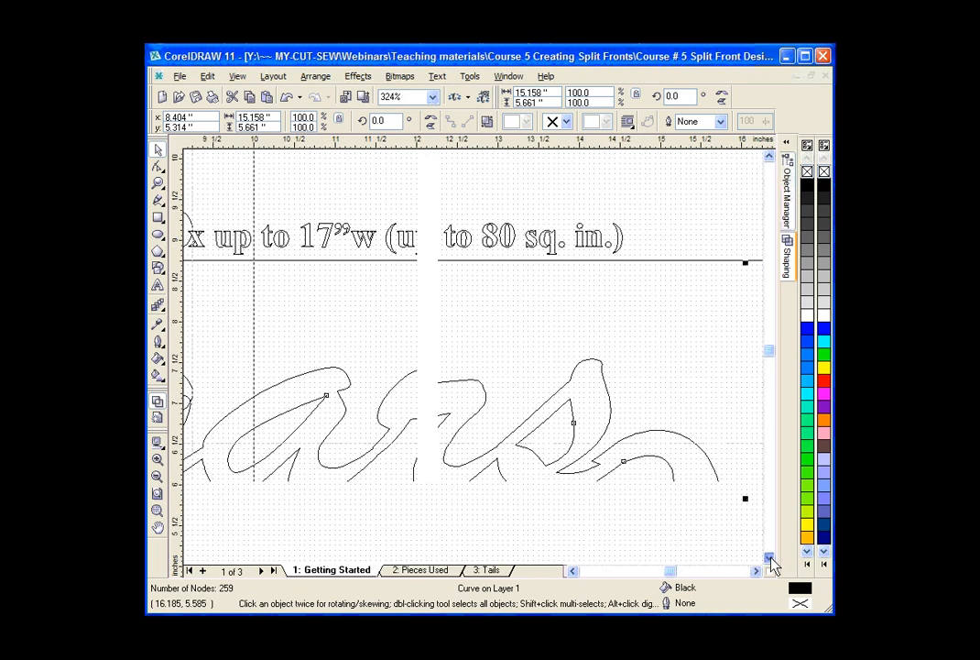
pyautogui.click(770, 556)
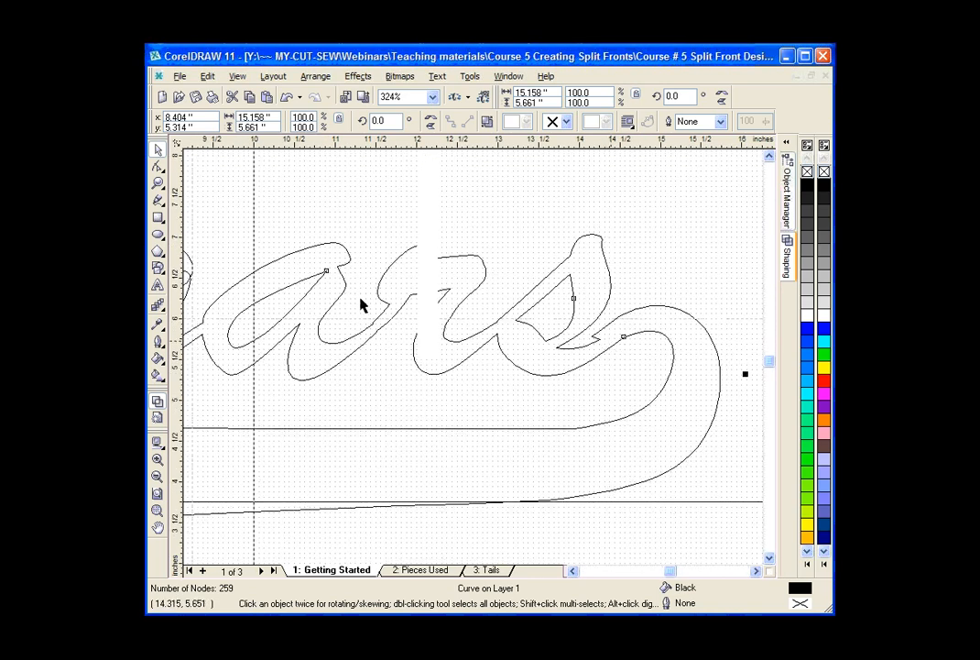
pyautogui.click(160, 185)
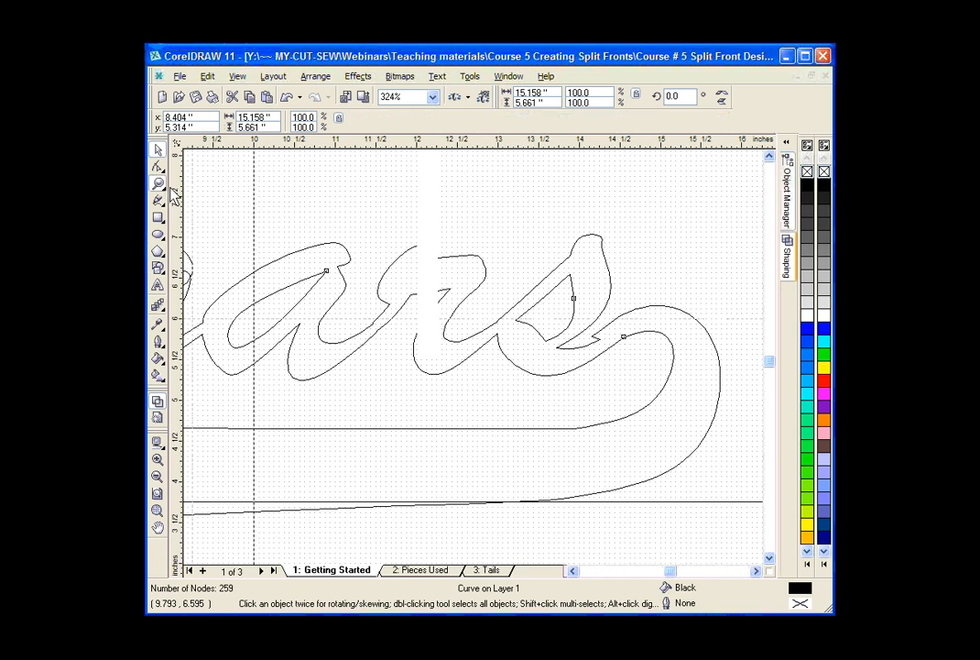
pyautogui.rightClick(429, 248)
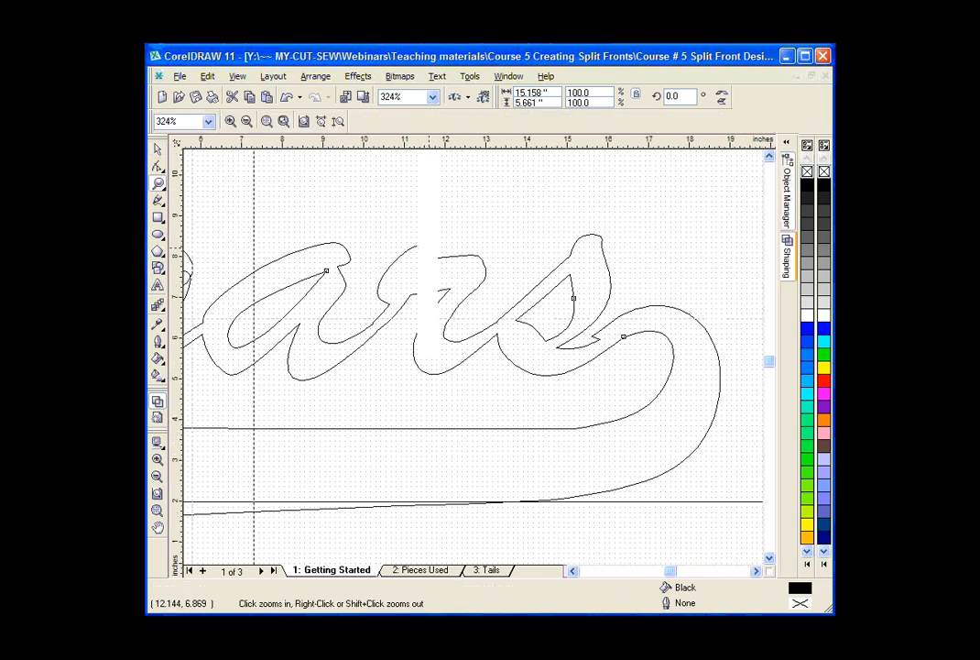
pyautogui.rightClick(523, 332)
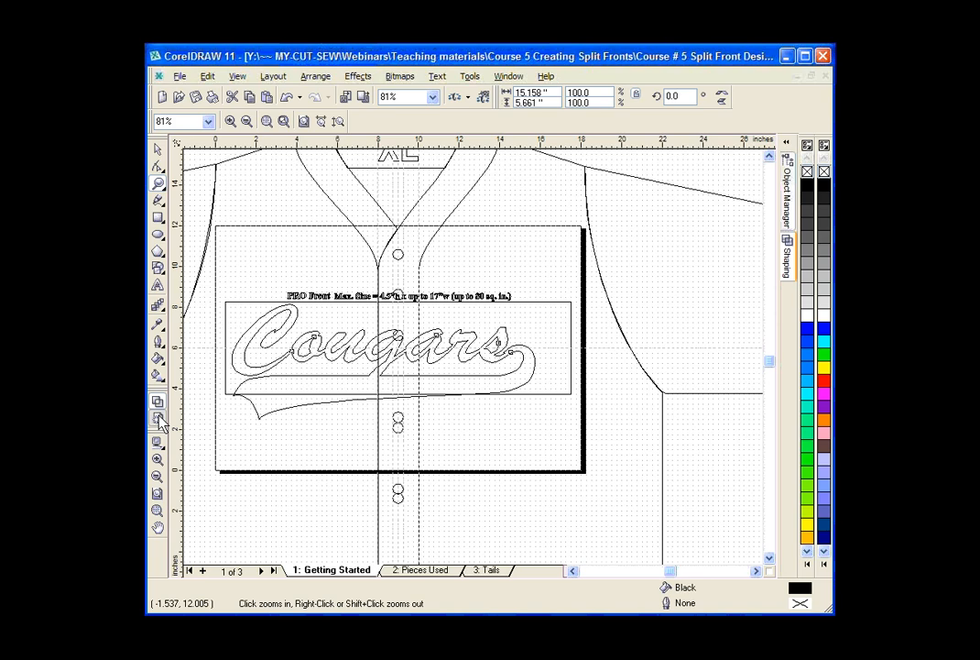
pyautogui.click(158, 418)
# Delete the cusp node at about (14.16, 5.78) where the tail meets the s, and convert the resulting segment to a straight line.
pyautogui.moveTo(495, 340); pyautogui.dragTo(522, 369)
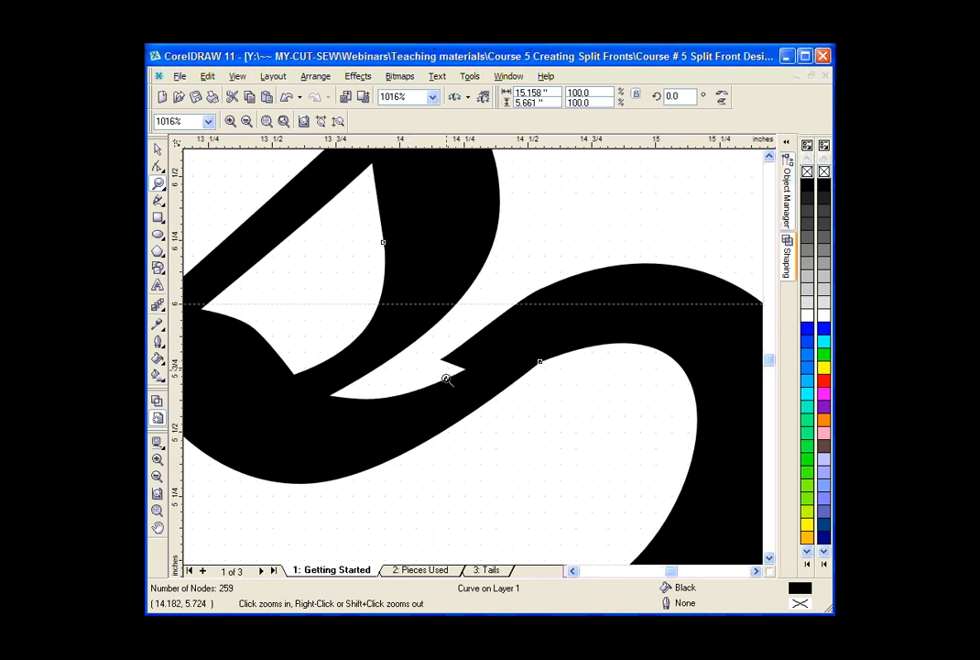
pyautogui.click(159, 170)
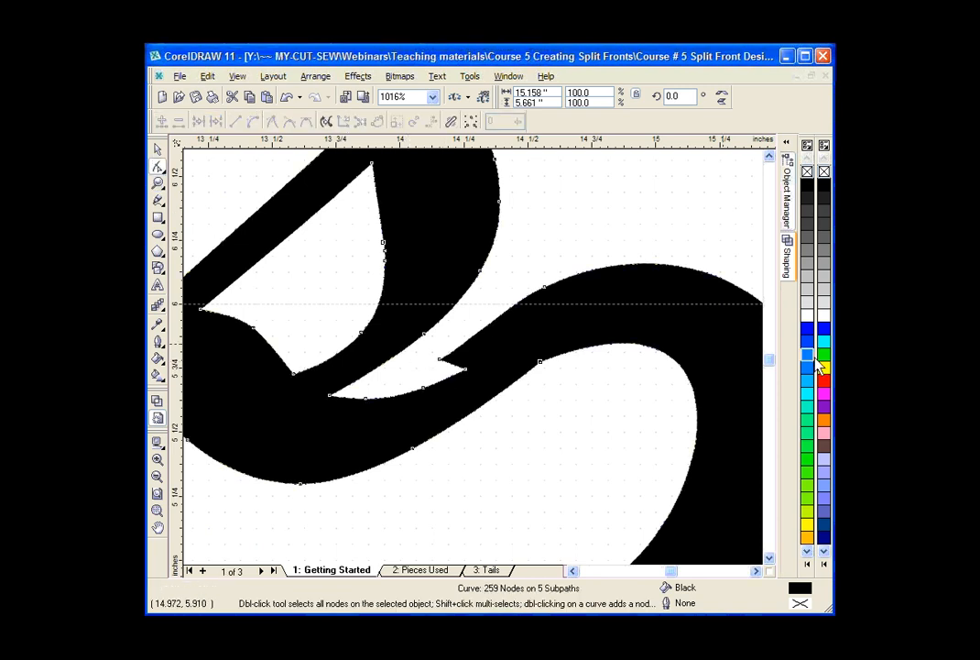
pyautogui.click(440, 360)
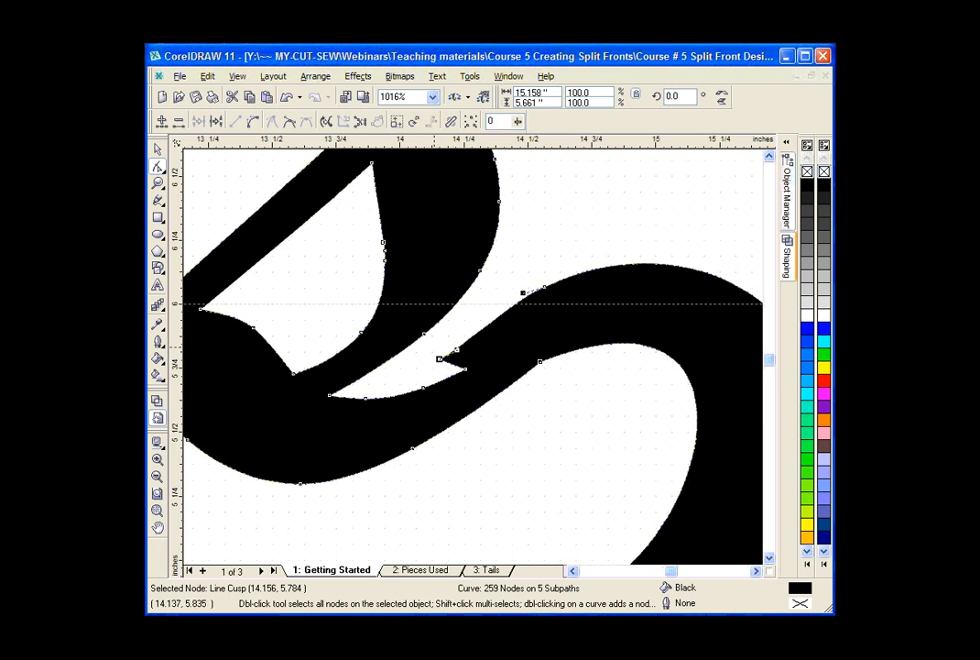
pyautogui.press('Delete')
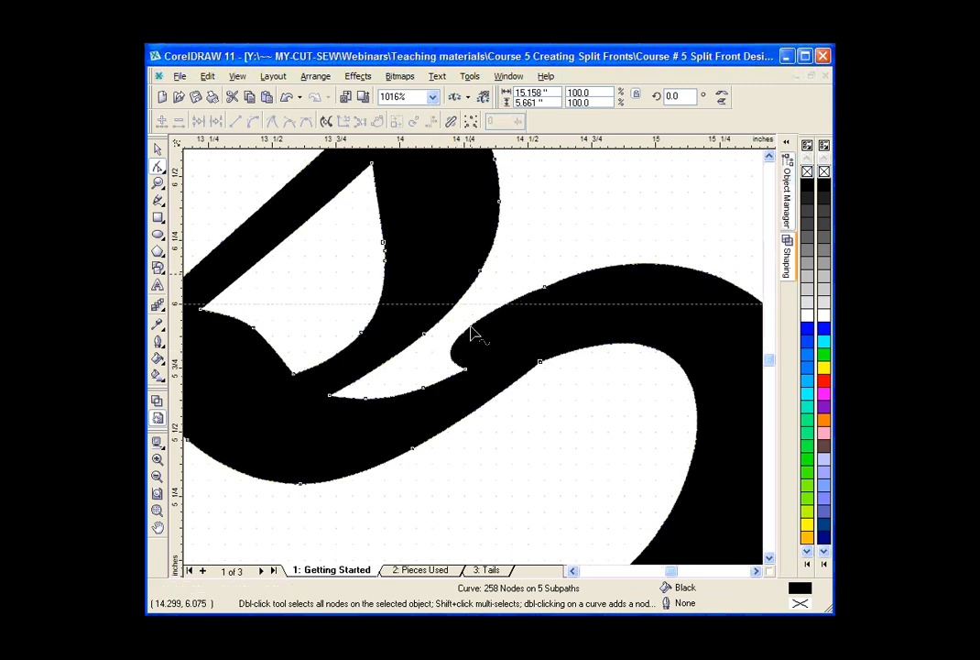
pyautogui.click(460, 333)
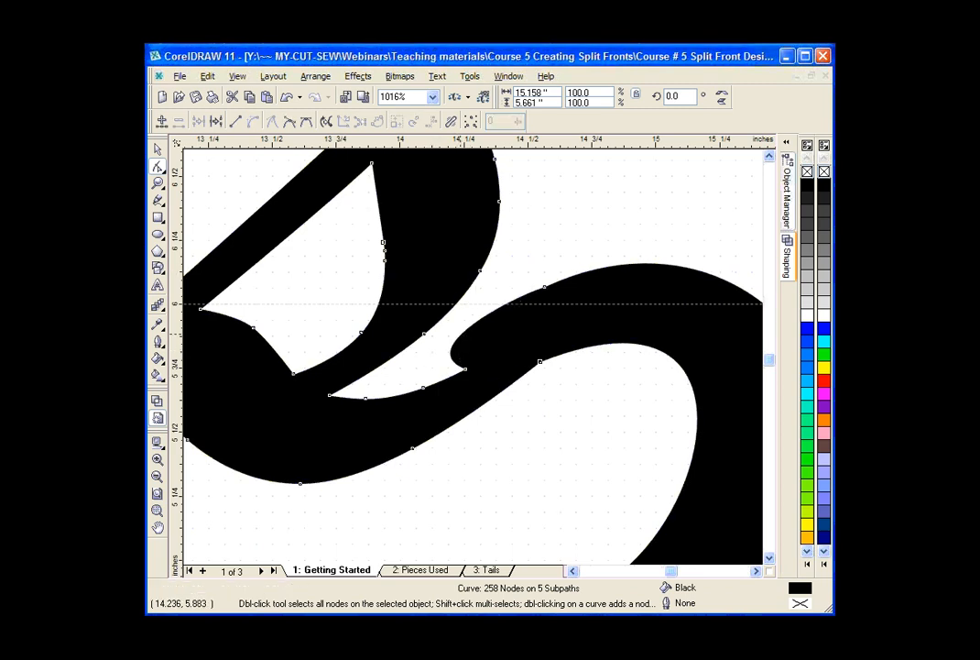
pyautogui.click(236, 123)
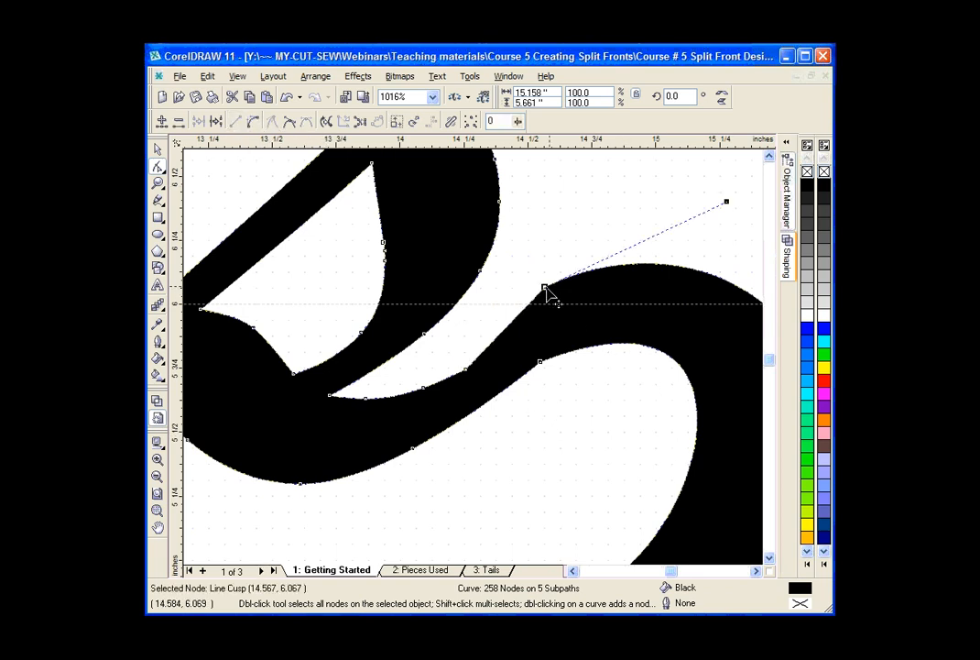
# Convert the segments beside the join to curves and delete the cusp node at about (14.26, 5.75) to smooth the upper edge.
pyautogui.moveTo(538, 274); pyautogui.dragTo(556, 301)
pyautogui.click(255, 125)
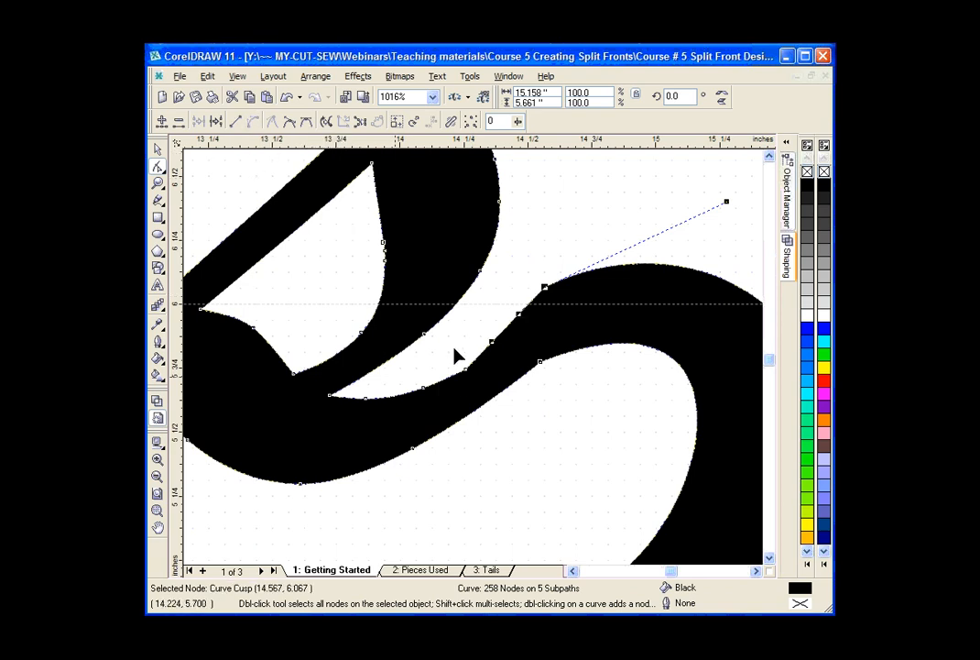
pyautogui.moveTo(458, 355); pyautogui.dragTo(471, 385)
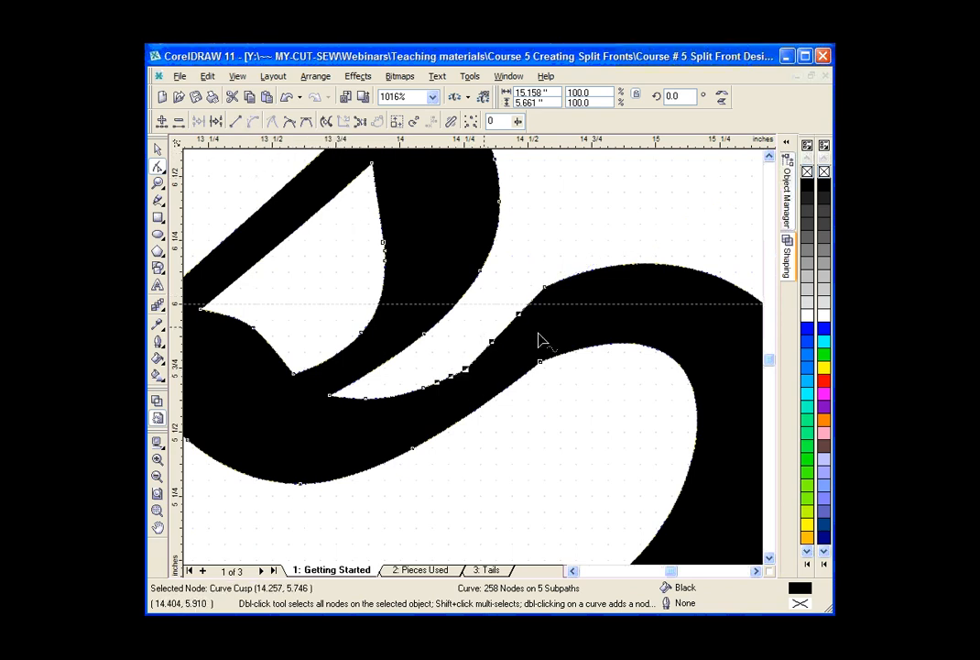
pyautogui.click(544, 287)
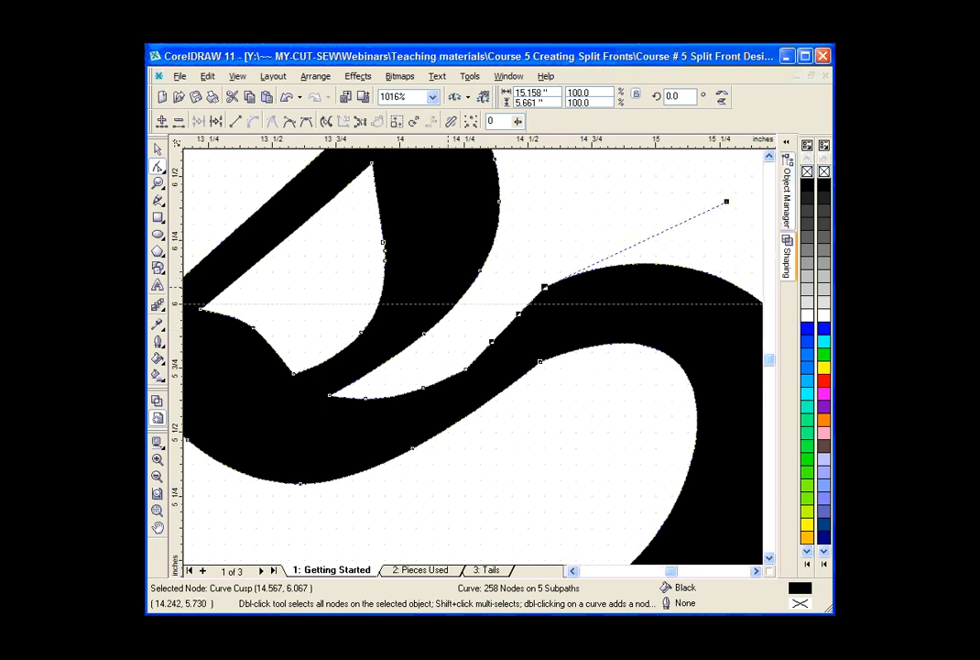
pyautogui.moveTo(466, 368); pyautogui.dragTo(477, 357)
pyautogui.click(486, 360)
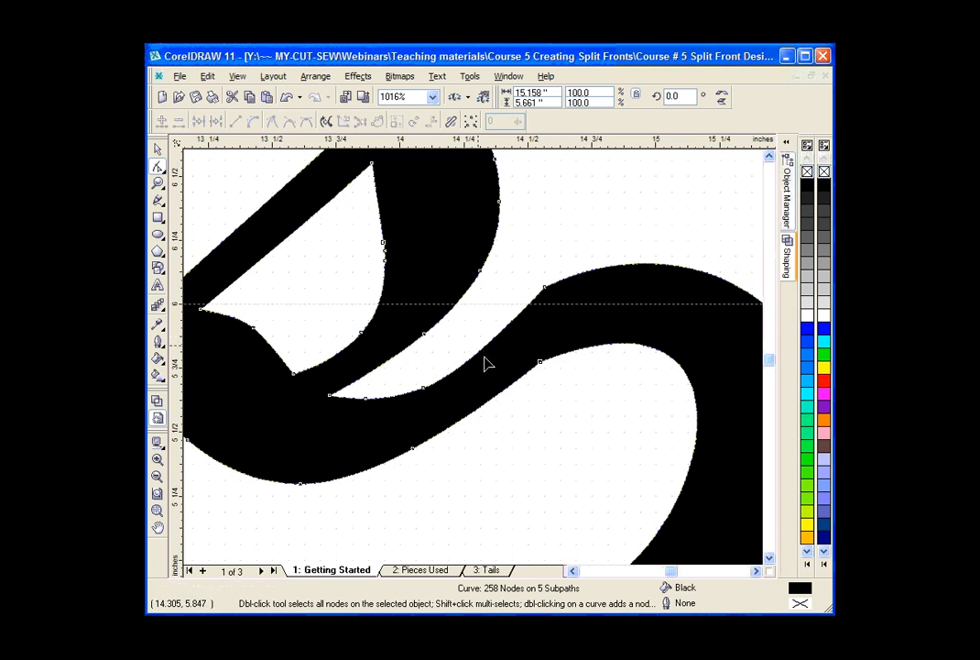
# Add nodes on the tail's upper edge at about (14.86, 6.15) and (14.38, 5.88), and delete the corner node between them.
pyautogui.click(620, 266)
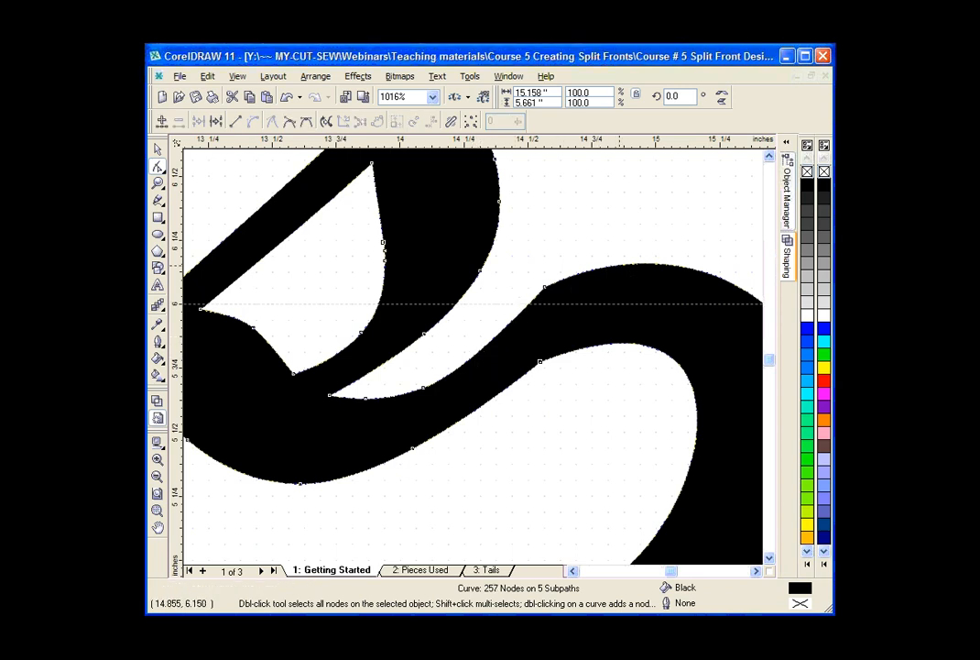
pyautogui.doubleClick(619, 266)
pyautogui.doubleClick(497, 334)
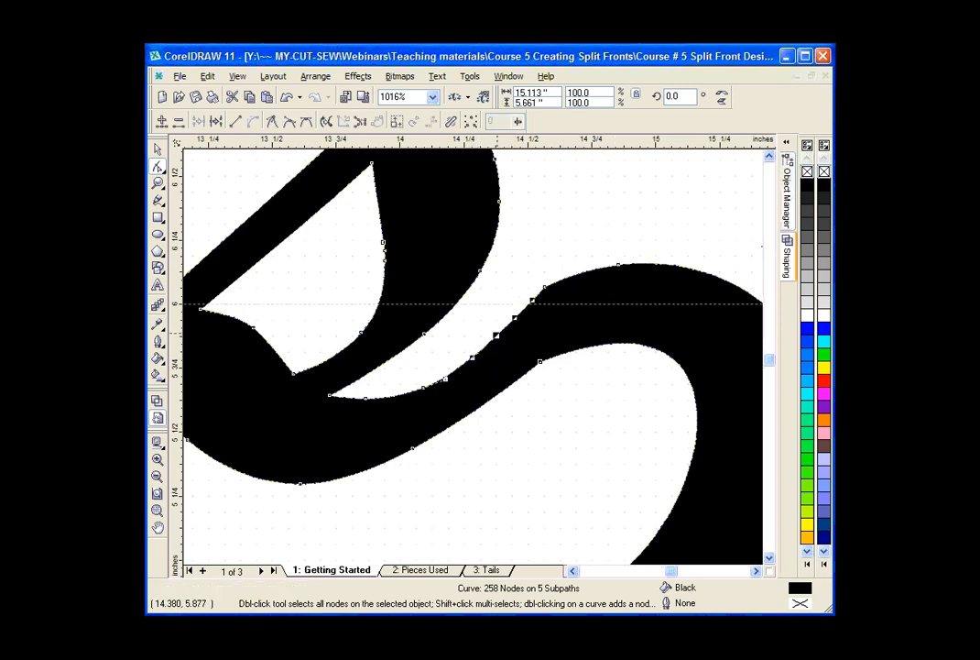
pyautogui.doubleClick(544, 287)
pyautogui.press('Delete')
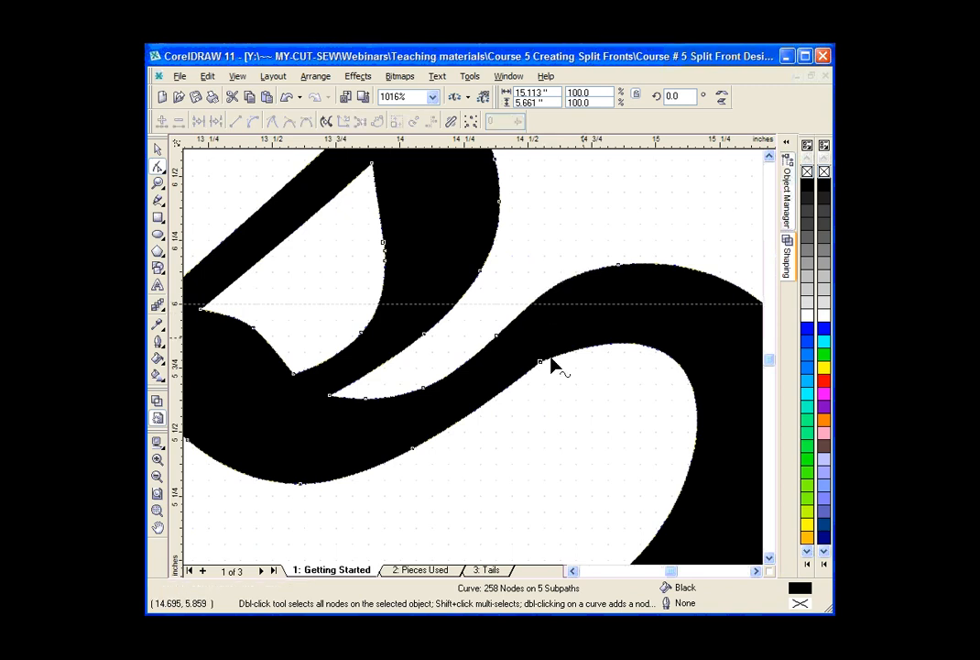
# Add nodes on the join's lower edge at about (14.75, 5.84) and (14.40, 5.65), and delete the cusp node between them.
pyautogui.click(157, 149)
pyautogui.click(569, 496)
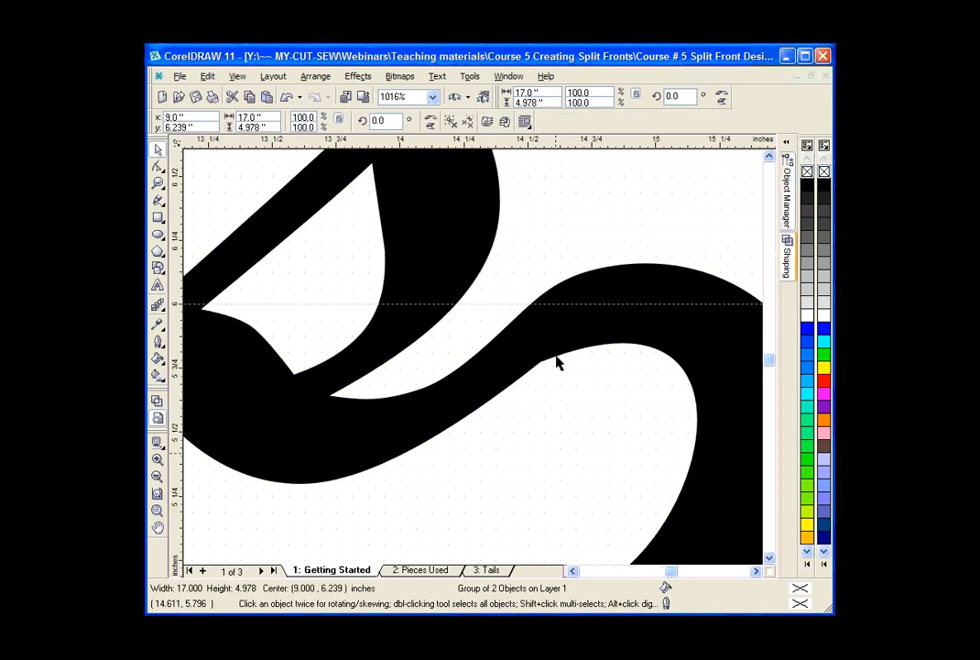
pyautogui.click(555, 357)
pyautogui.press('F10')
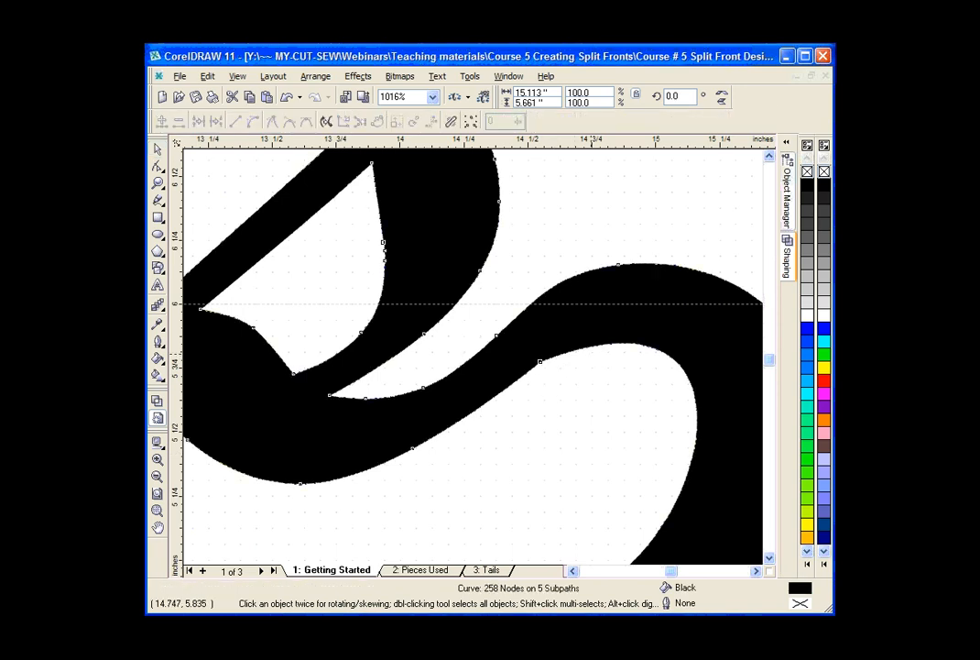
pyautogui.doubleClick(591, 345)
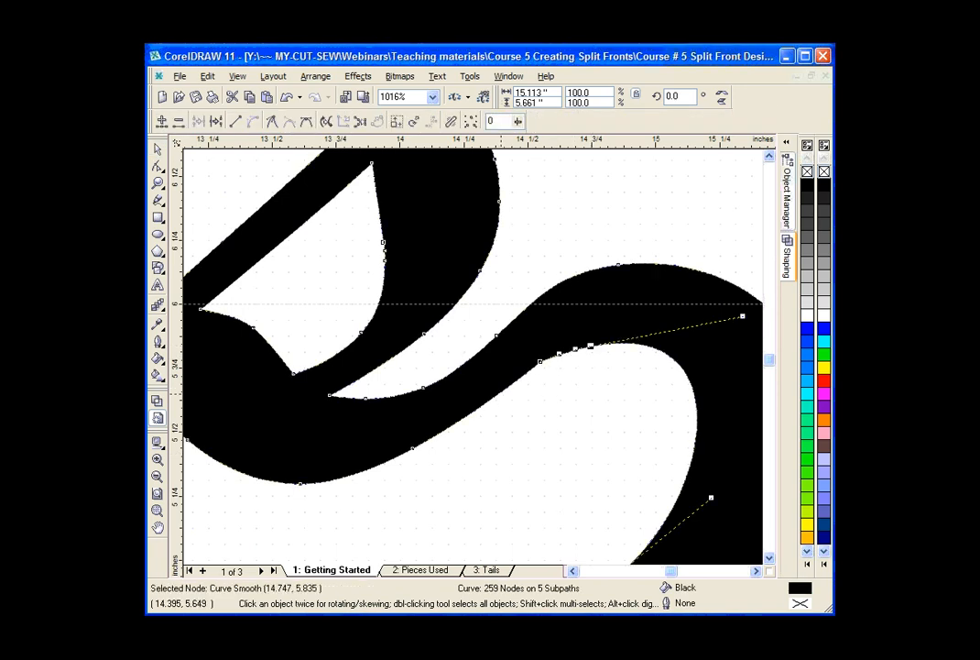
pyautogui.doubleClick(499, 393)
pyautogui.moveTo(524, 344); pyautogui.dragTo(548, 376)
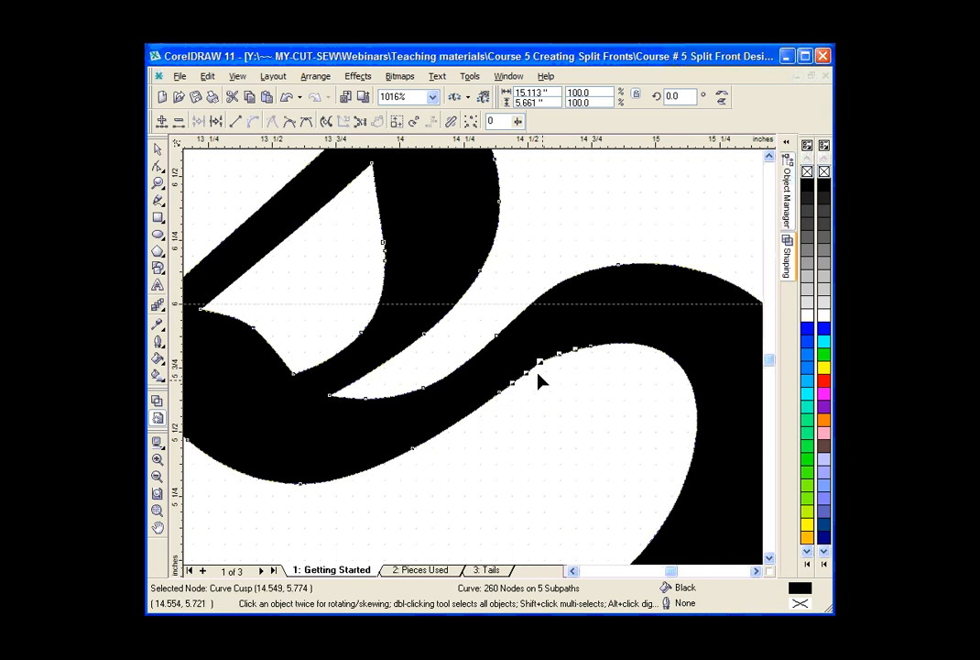
pyautogui.press('Delete')
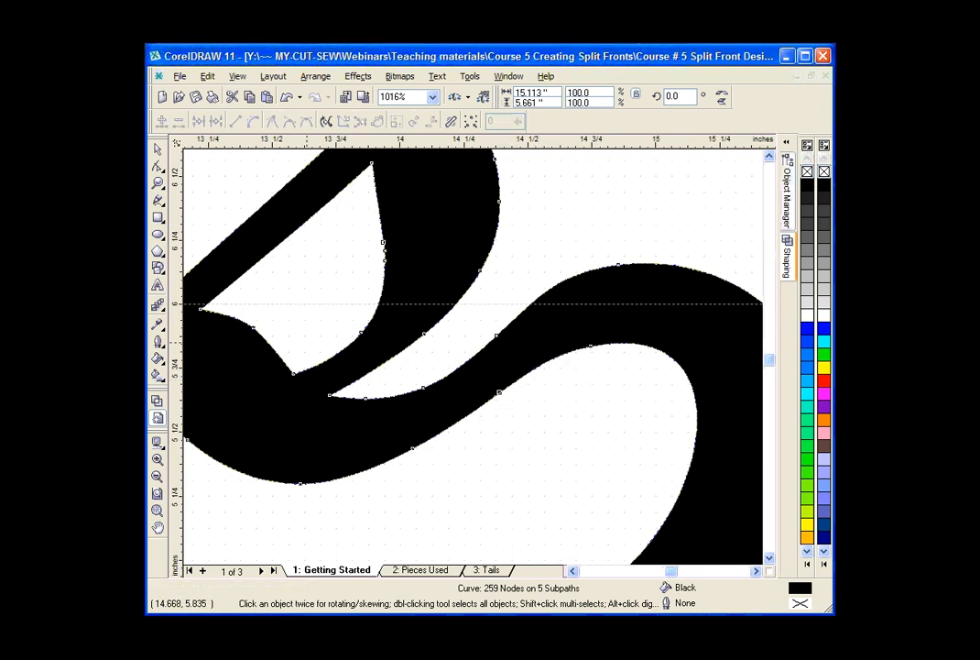
# Move the welded Cougars design down on the jersey front, centring it at about (8.61, 4.71) inches.
pyautogui.click(158, 150)
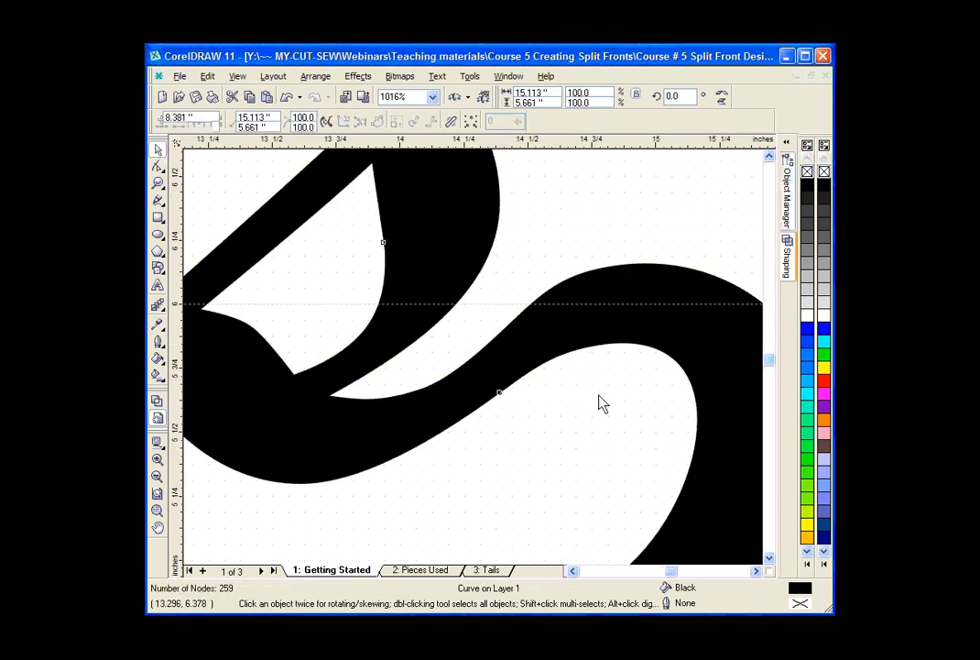
pyautogui.press('z')
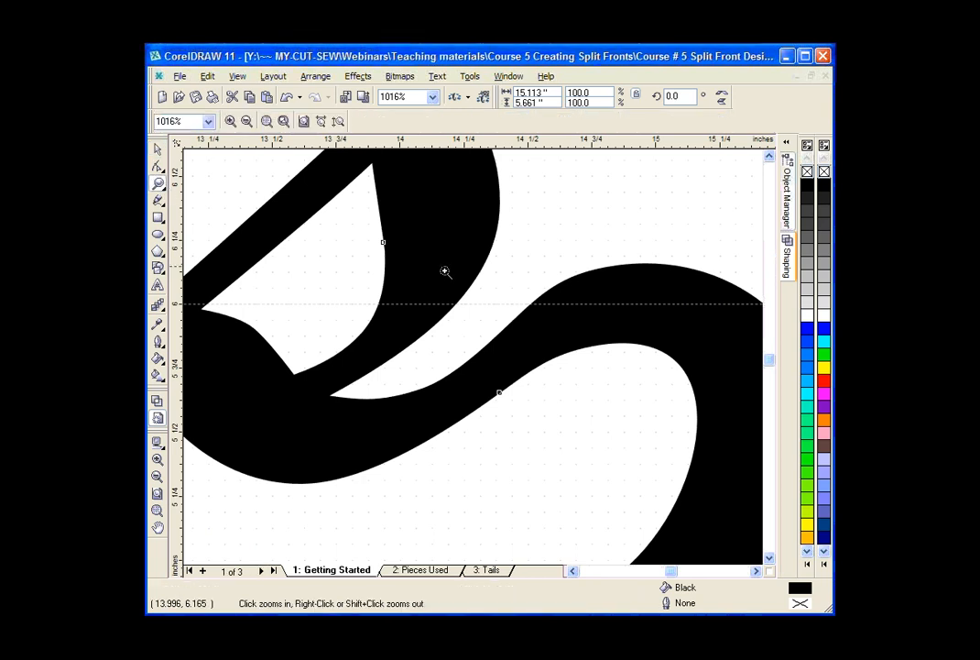
pyautogui.rightClick(445, 268)
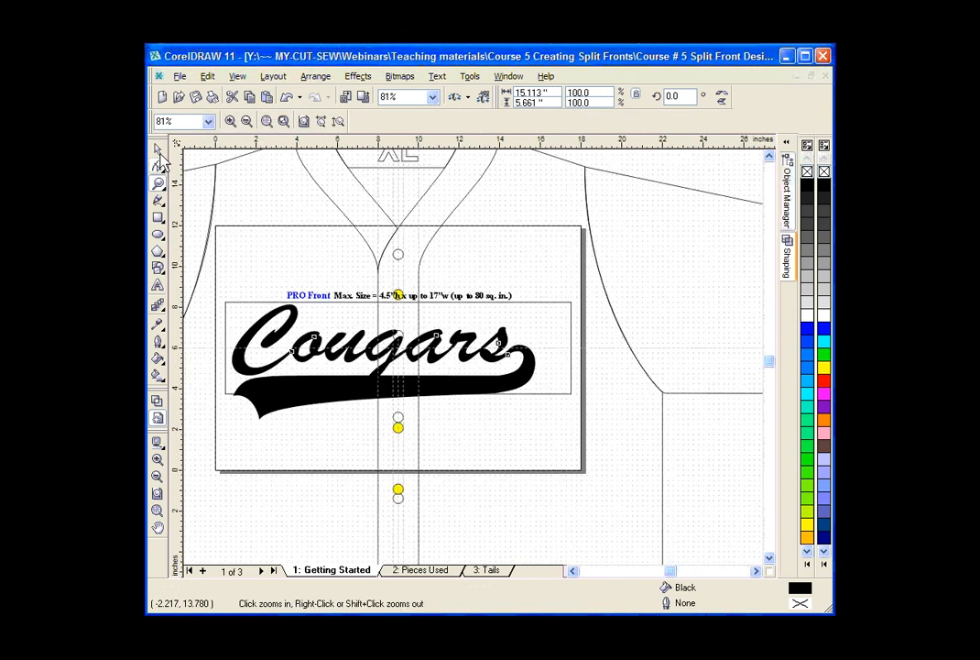
pyautogui.click(158, 150)
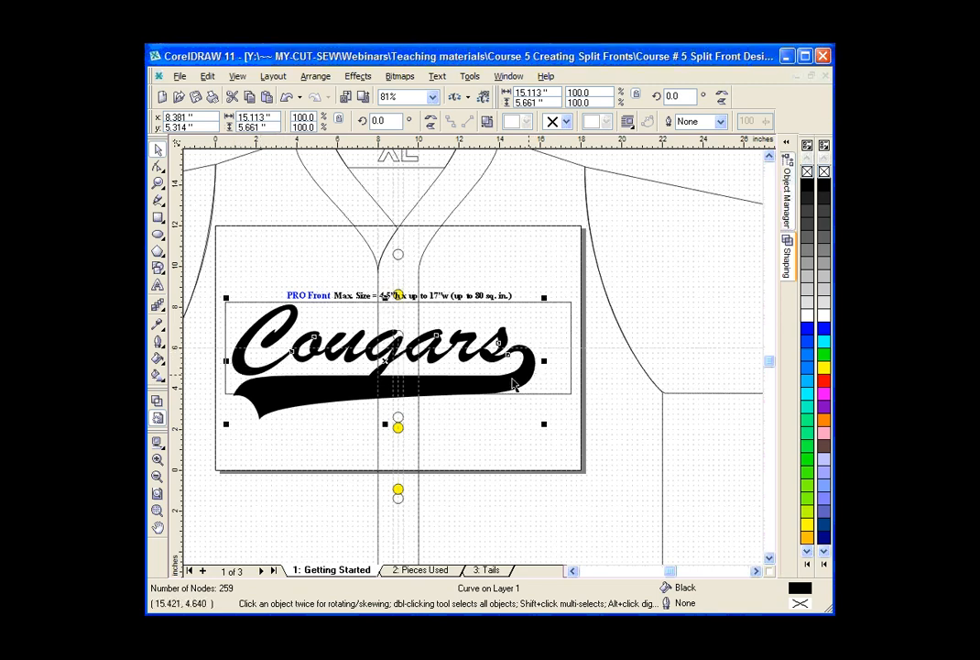
pyautogui.click(469, 392)
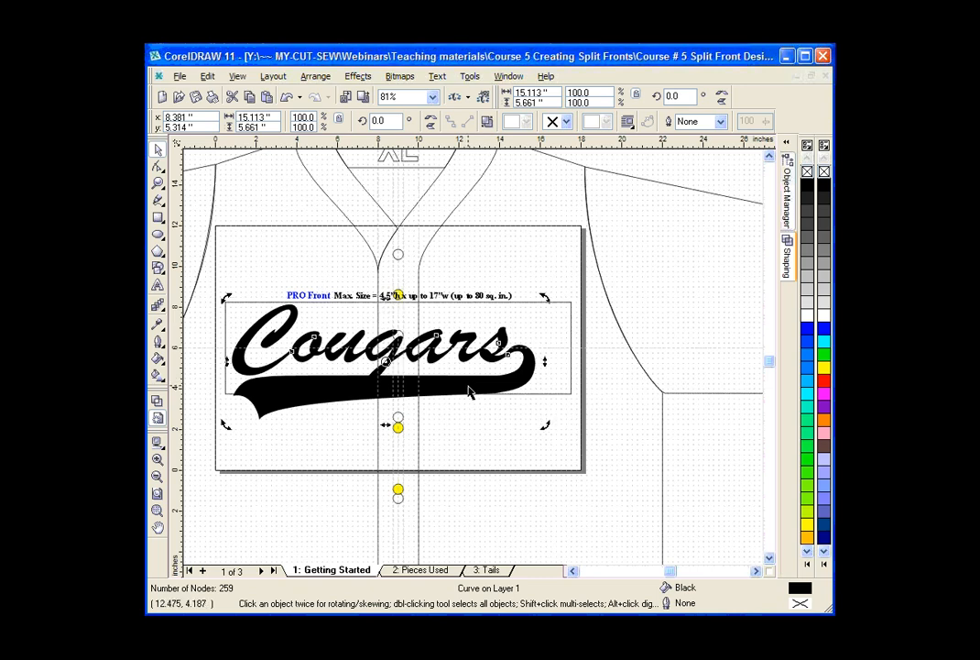
pyautogui.moveTo(470, 392)
pyautogui.mouseDown()
pyautogui.moveTo(483, 372)
pyautogui.moveTo(478, 391)
pyautogui.mouseUp()
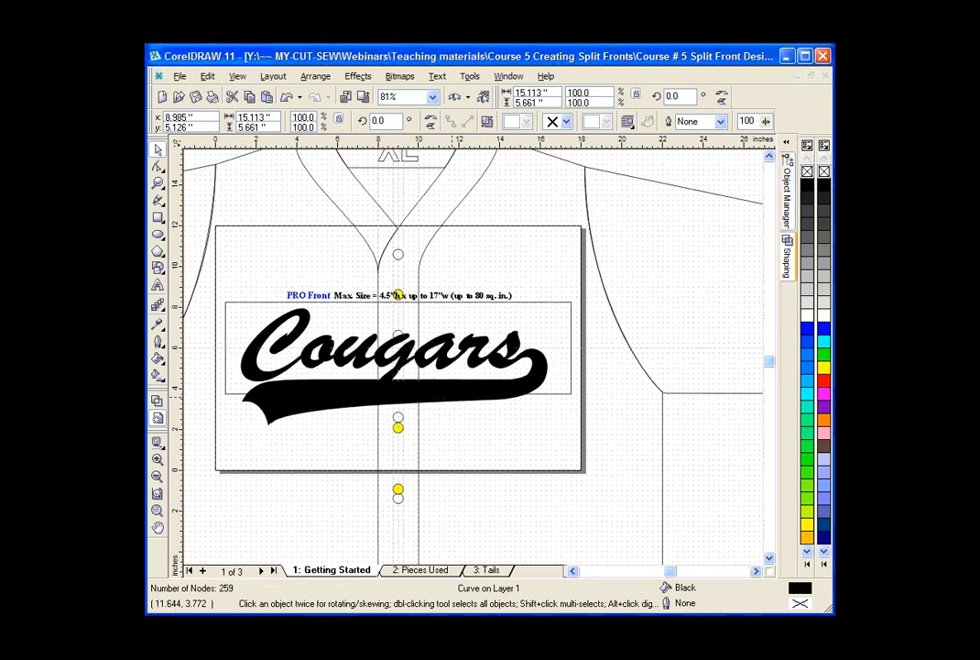
pyautogui.moveTo(450, 392); pyautogui.dragTo(443, 401)
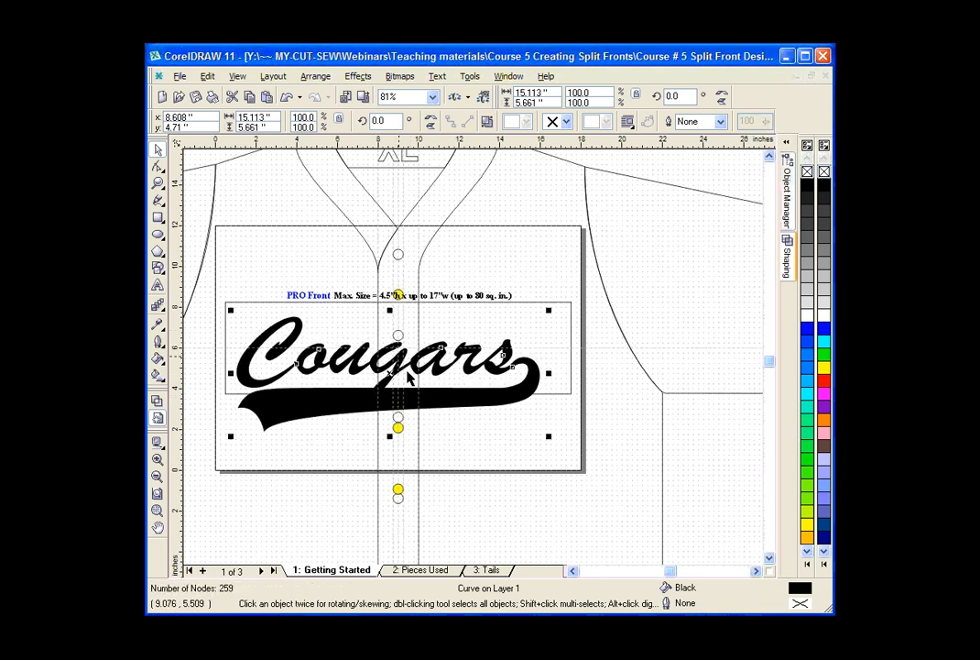
pyautogui.click(459, 402)
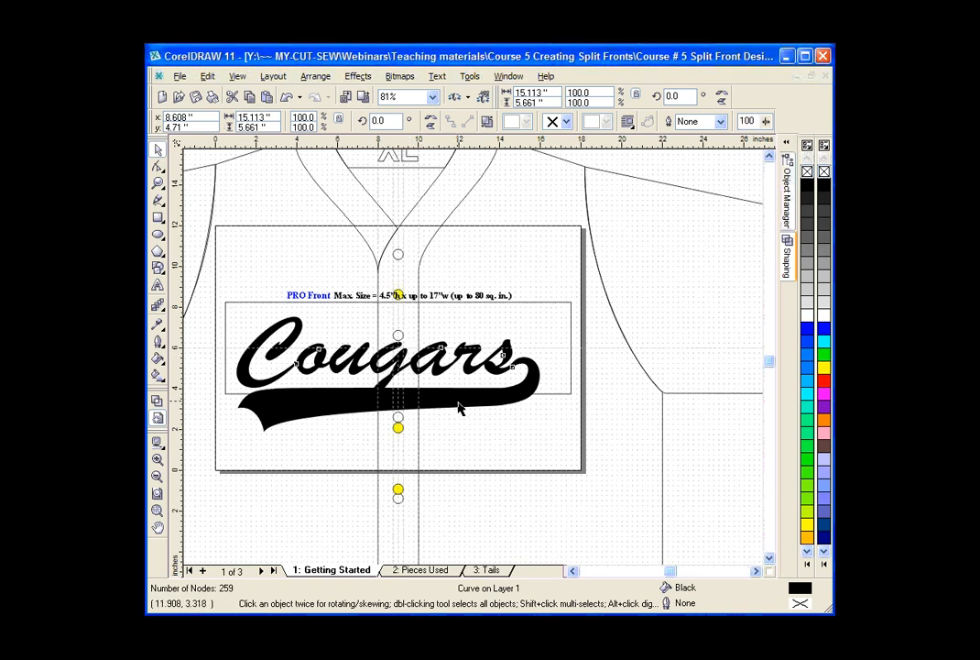
# Move the welded Cougars design slightly right and up, centring it at about (8.95, 4.75) inches.
pyautogui.moveTo(459, 406); pyautogui.dragTo(466, 403)
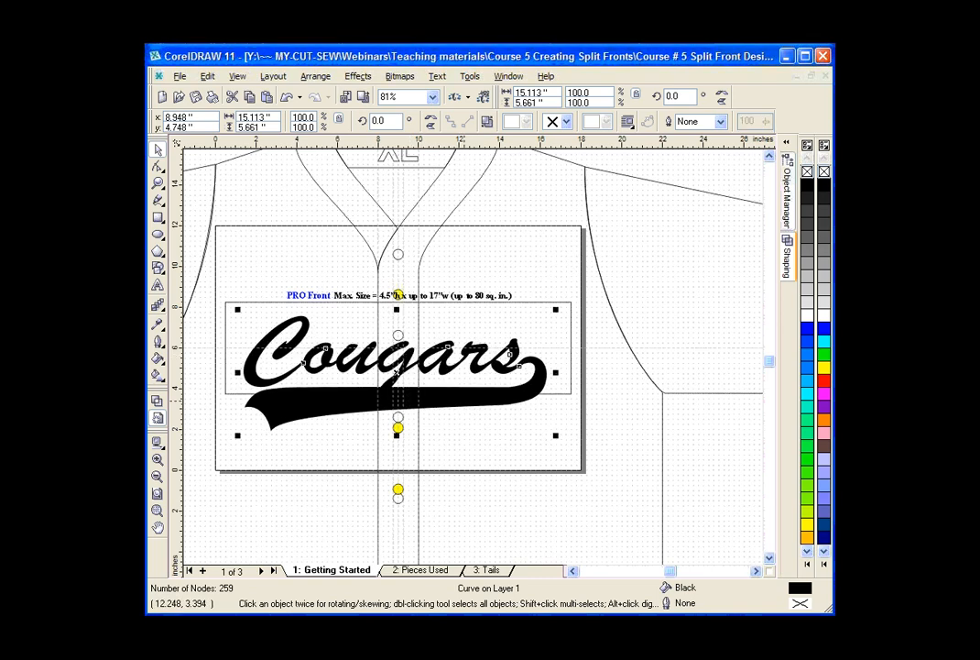
pyautogui.click(465, 379)
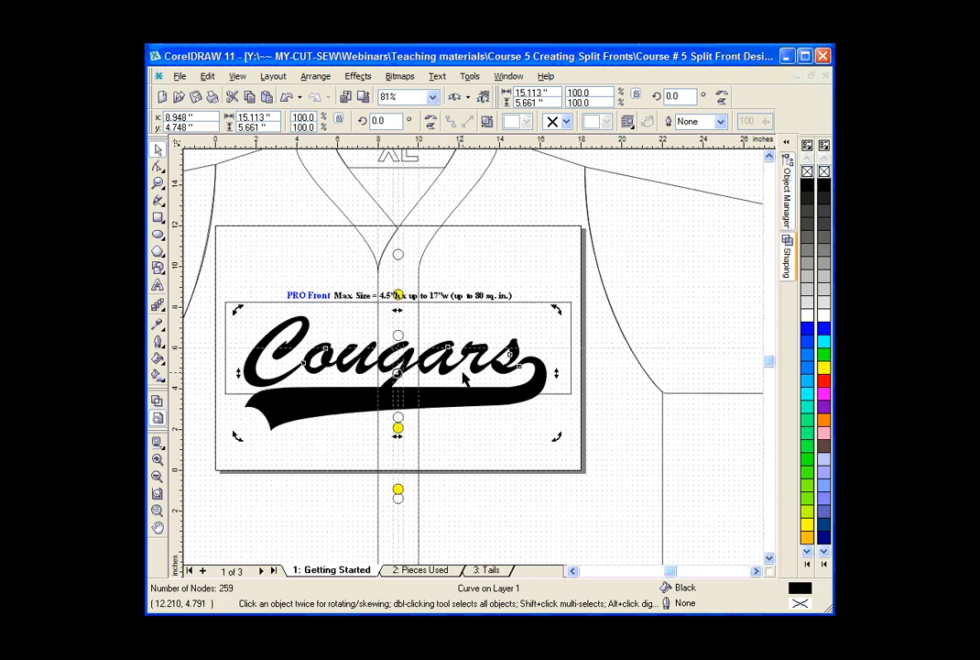
pyautogui.press('Delete')
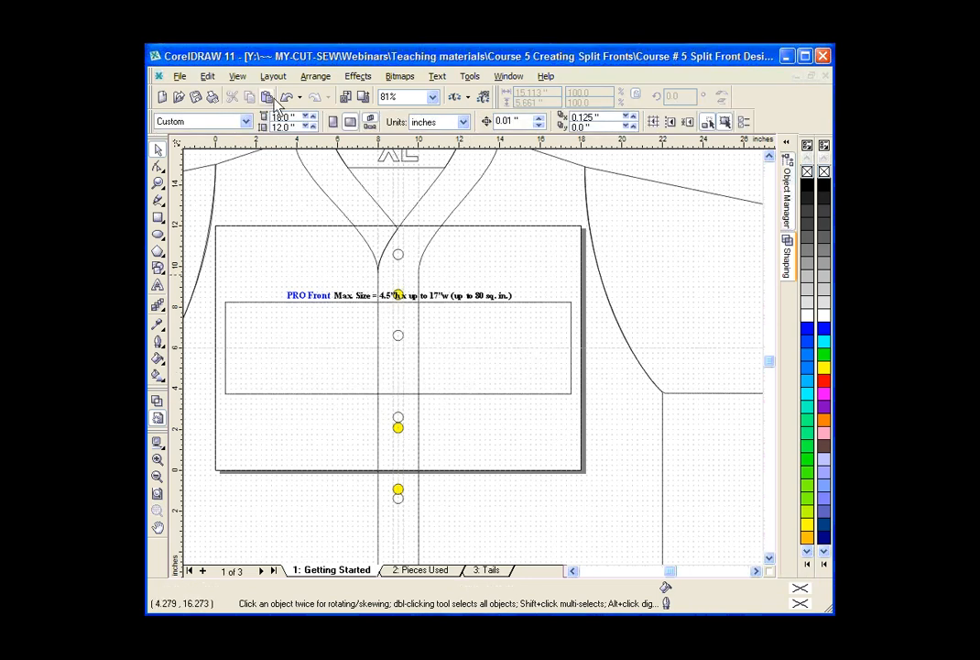
pyautogui.click(285, 97)
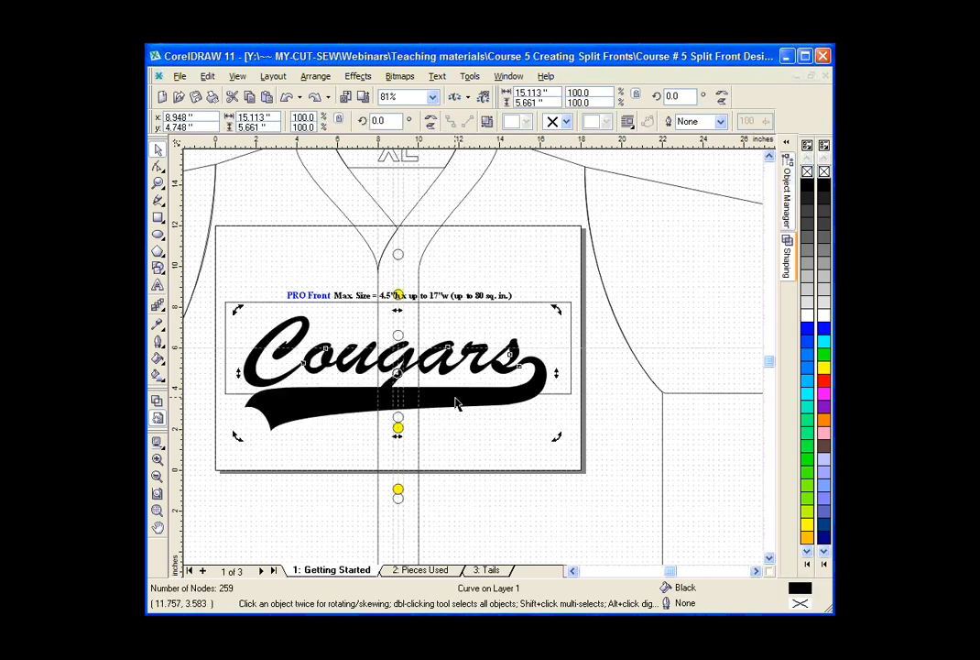
# Nudge the Cougars design right to a horizontal centre of about 9.06 inches and check its fit around the button placket.
pyautogui.click(455, 400)
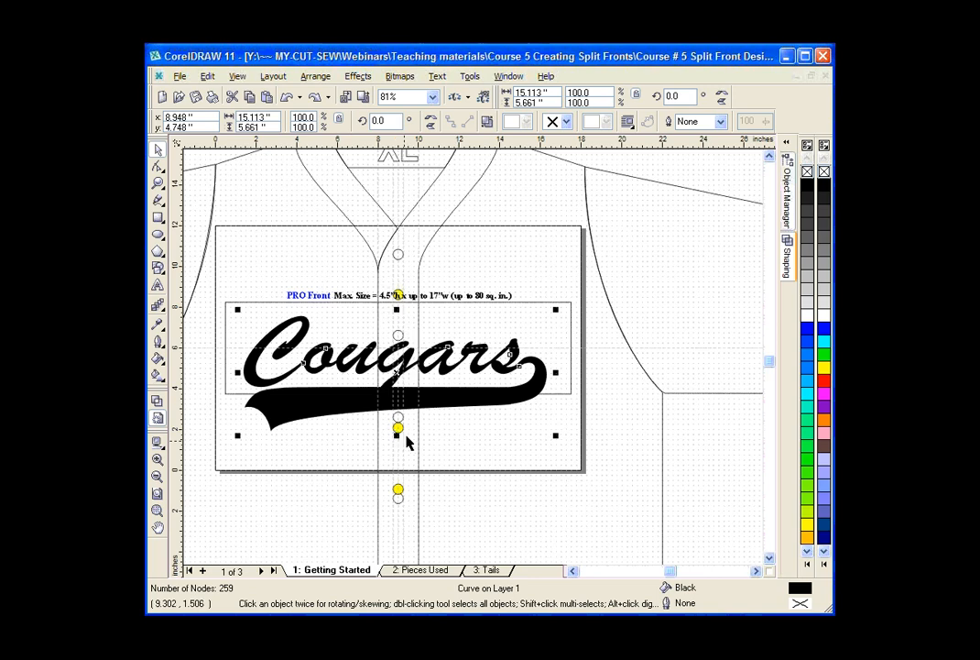
pyautogui.press('Right')
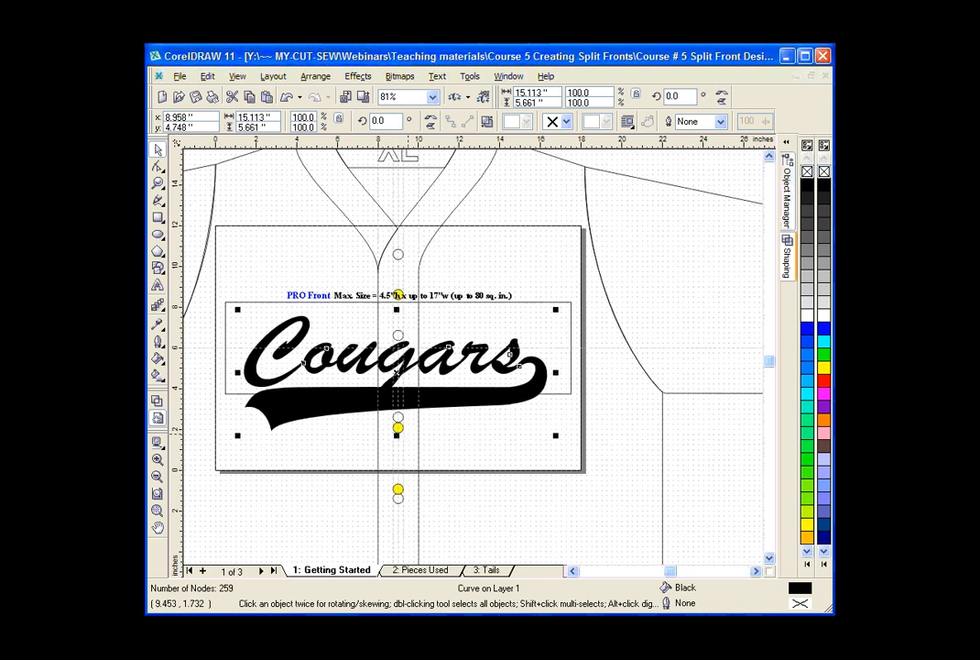
pyautogui.press('Right')
pyautogui.press('Right')
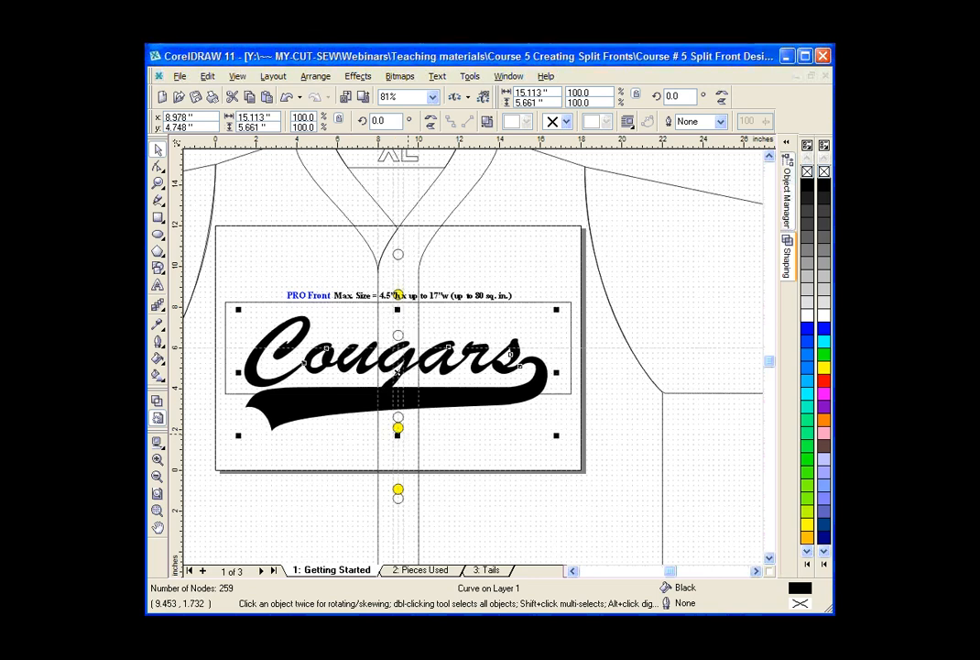
pyautogui.press('Right')
pyautogui.press('Right')
pyautogui.press('Right')
pyautogui.press('Right')
pyautogui.press('Right')
pyautogui.press('Right')
pyautogui.press('Right')
pyautogui.press('Right')
pyautogui.click(158, 184)
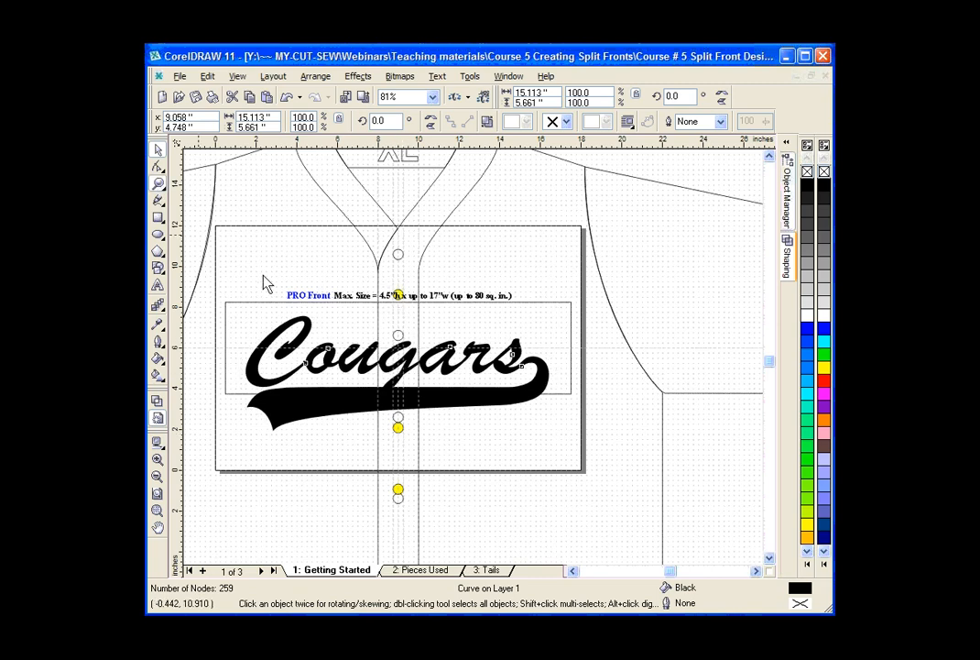
pyautogui.moveTo(346, 324); pyautogui.dragTo(438, 438)
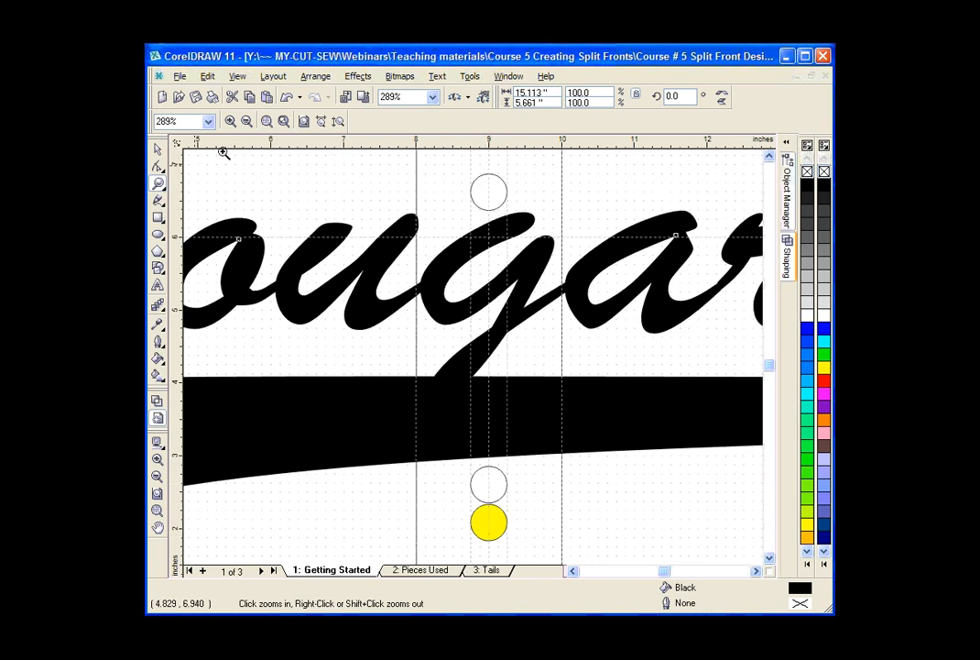
pyautogui.click(248, 122)
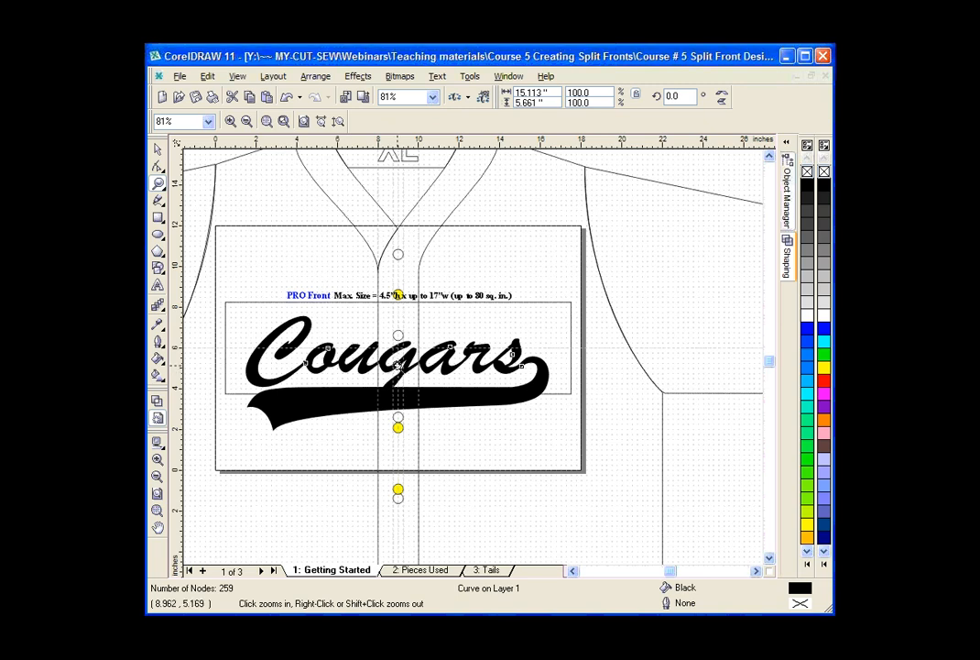
# Add a one-step outside contour with a 0.125-inch offset and red fill to the Cougars design.
pyautogui.click(158, 151)
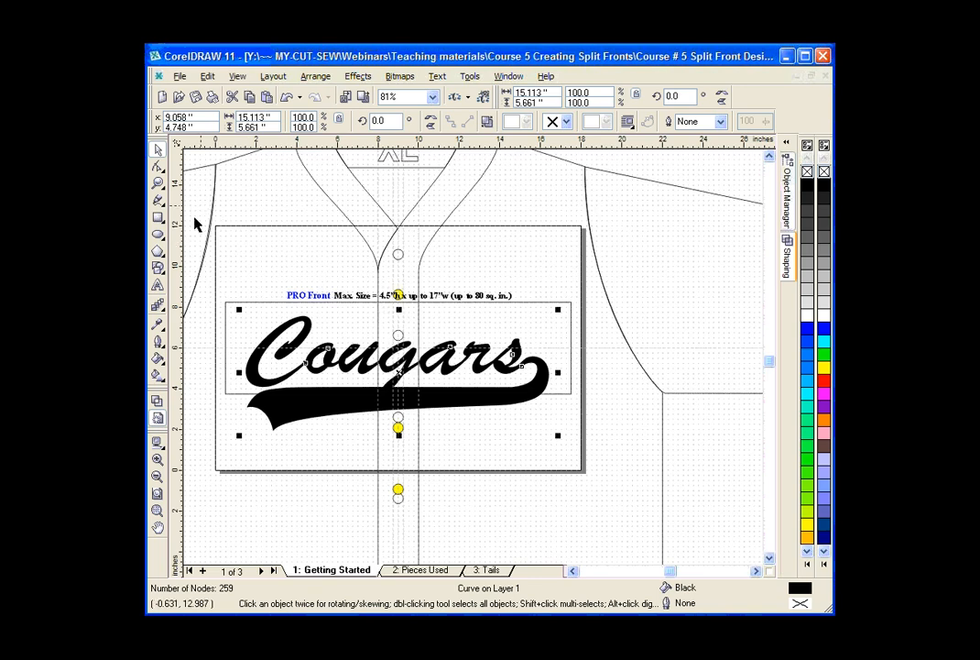
pyautogui.click(161, 309)
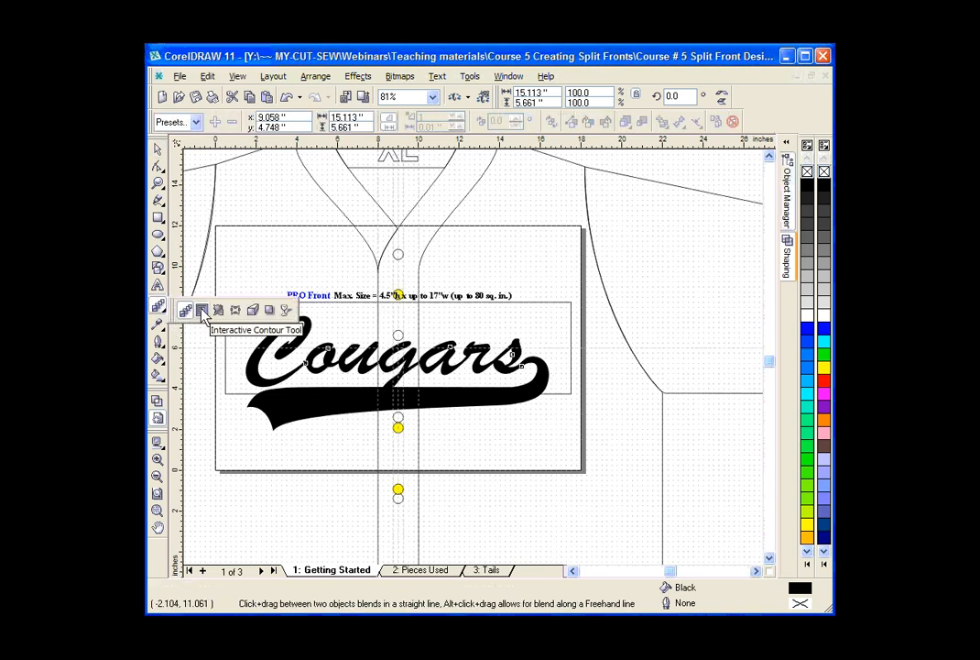
pyautogui.click(203, 312)
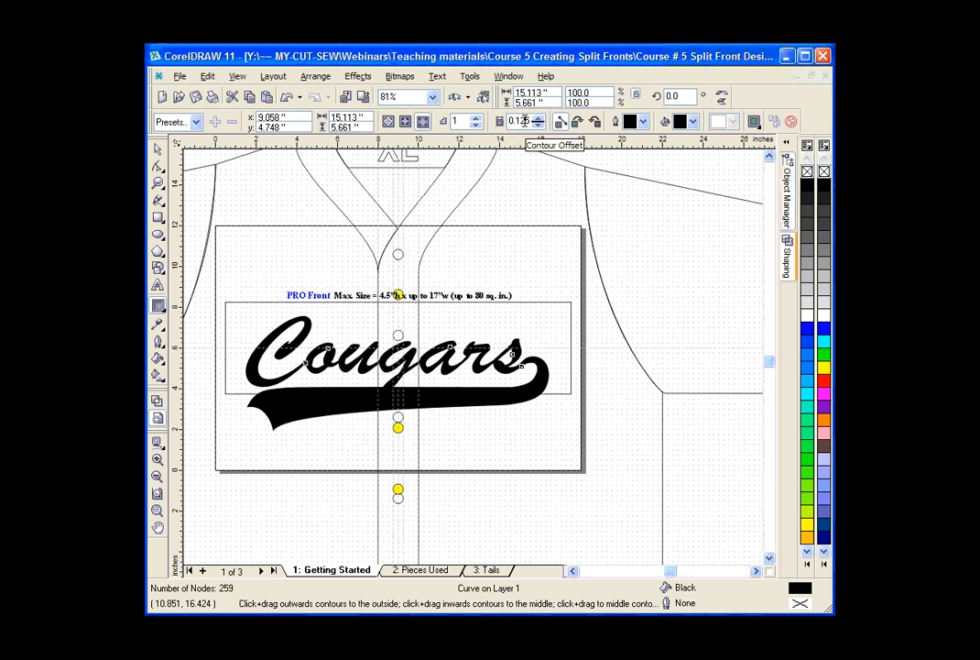
pyautogui.click(694, 122)
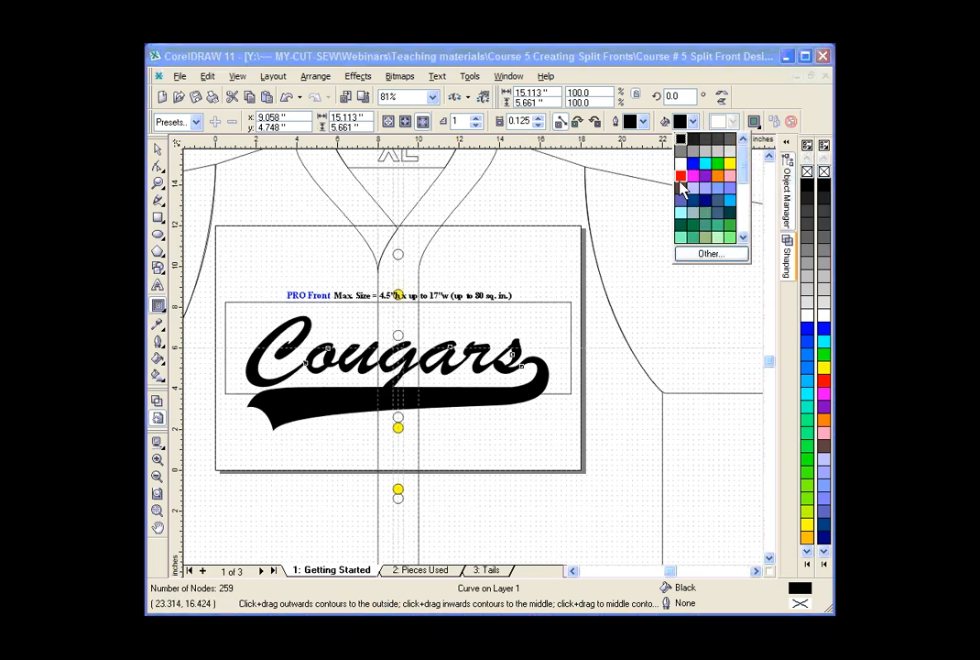
pyautogui.click(680, 176)
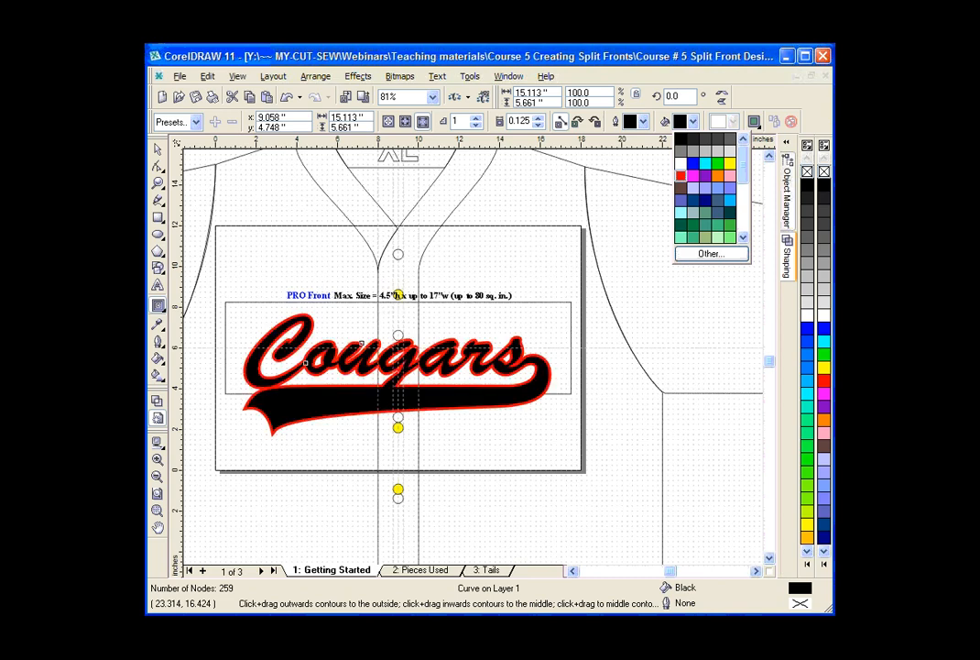
# Nudge the contoured Cougars design right and up on the jersey front, centring it at about (9.51, 4.80) inches.
pyautogui.click(157, 183)
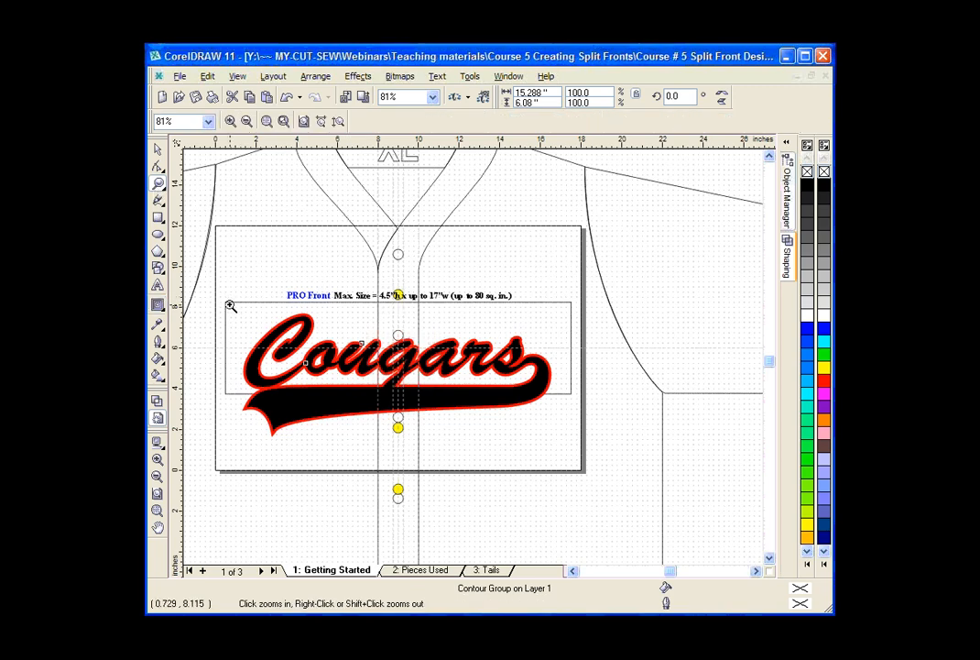
pyautogui.moveTo(230, 306); pyautogui.dragTo(587, 470)
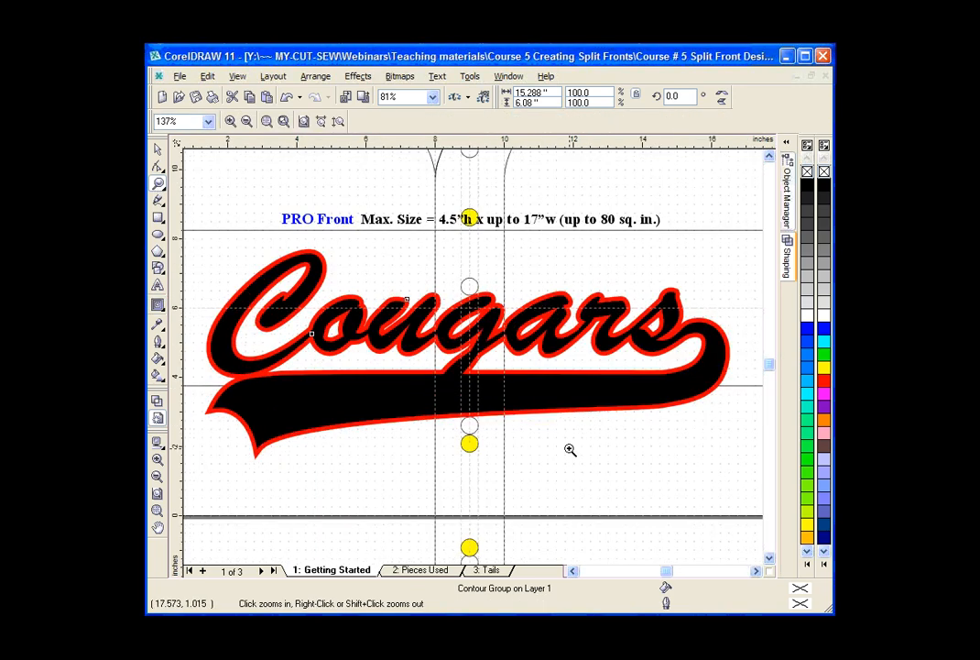
pyautogui.click(158, 151)
pyautogui.click(158, 151)
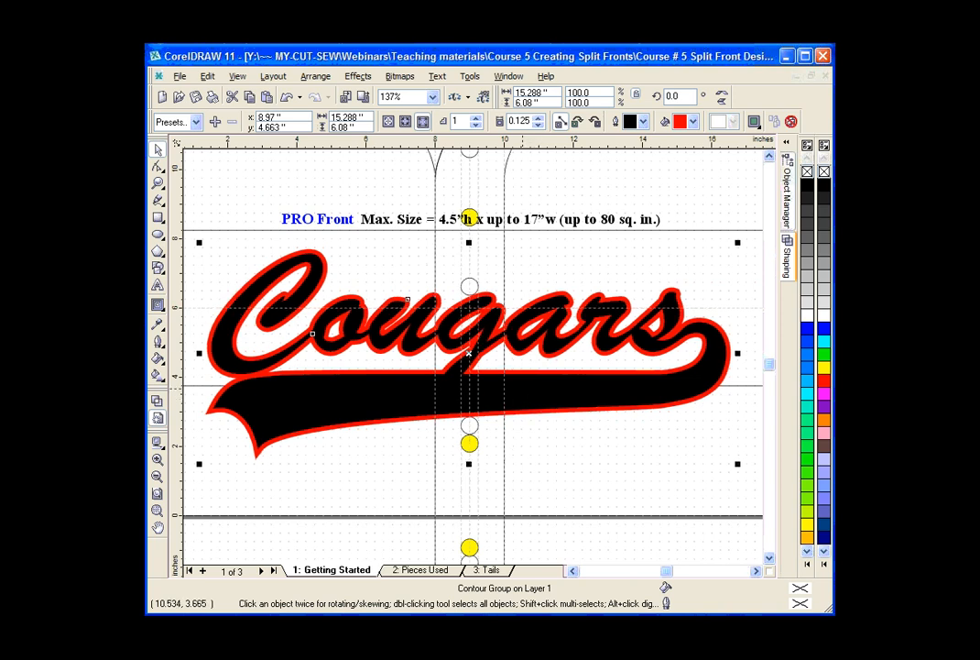
pyautogui.press('Right')
pyautogui.press('Right')
pyautogui.press('Right')
pyautogui.press('Right')
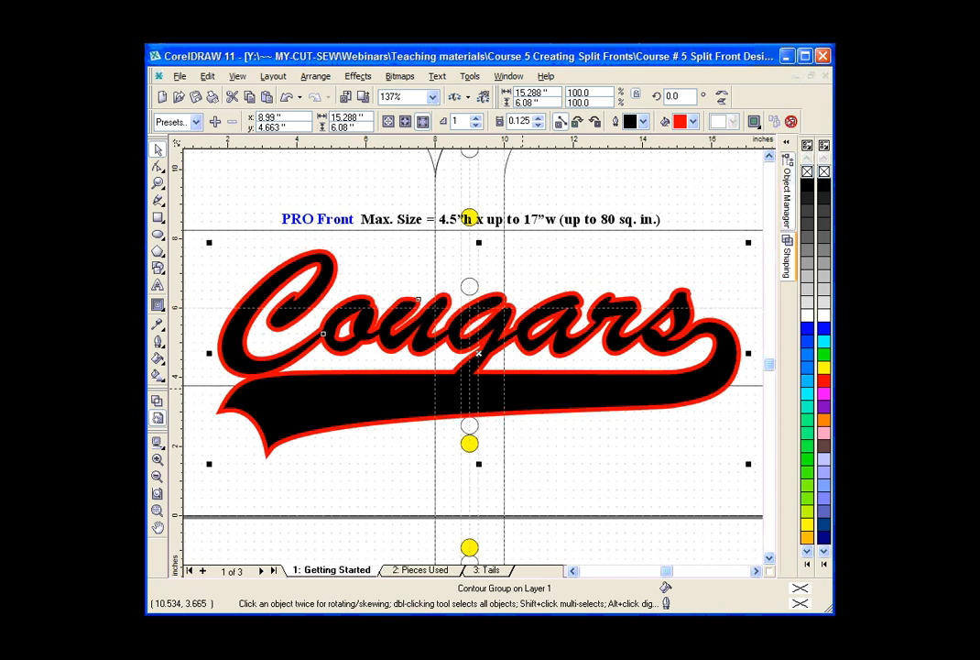
pyautogui.press('Right')
pyautogui.press('Right')
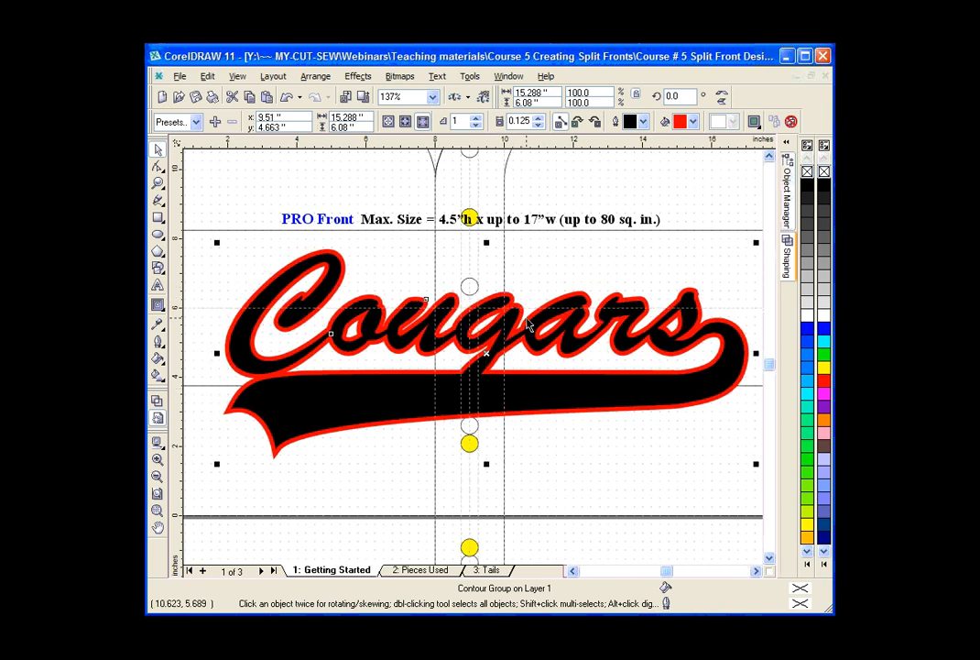
pyautogui.press('Up')
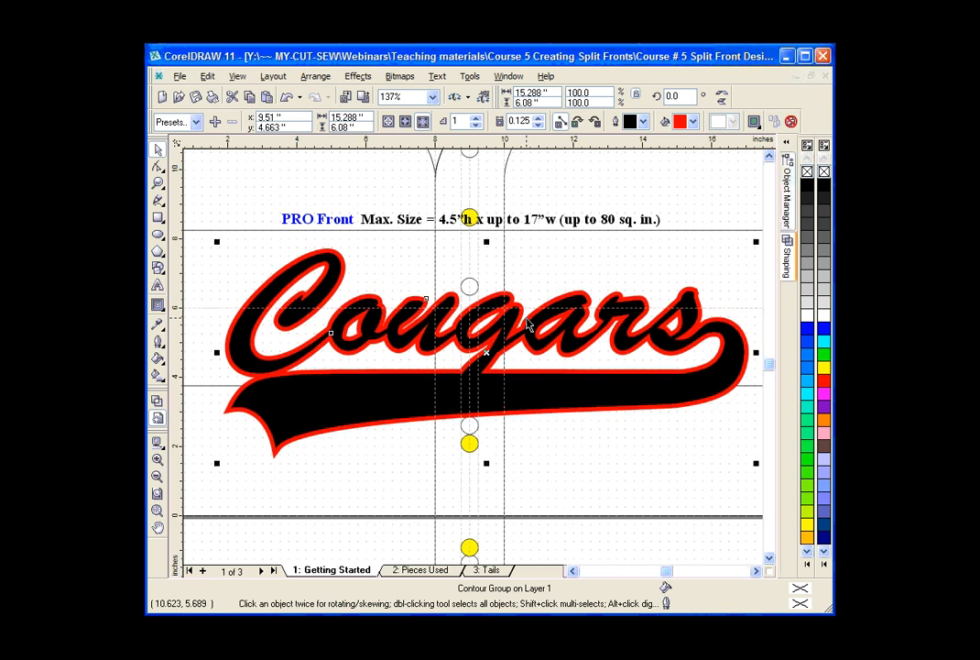
pyautogui.press('Up')
pyautogui.press('Up')
pyautogui.press('Up')
pyautogui.press('Up')
pyautogui.press('Up')
pyautogui.press('Up')
pyautogui.press('Up')
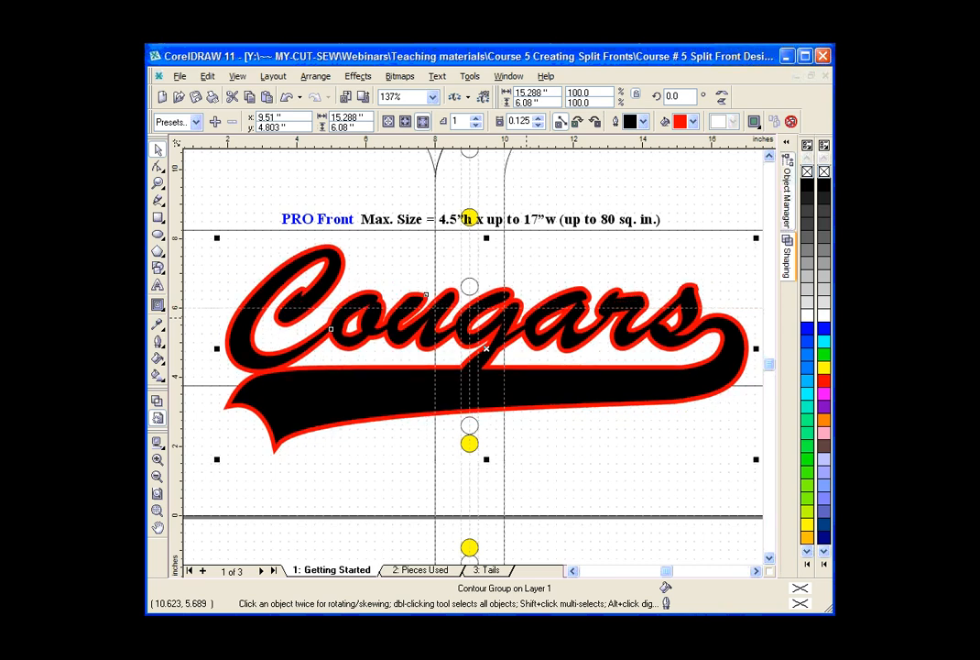
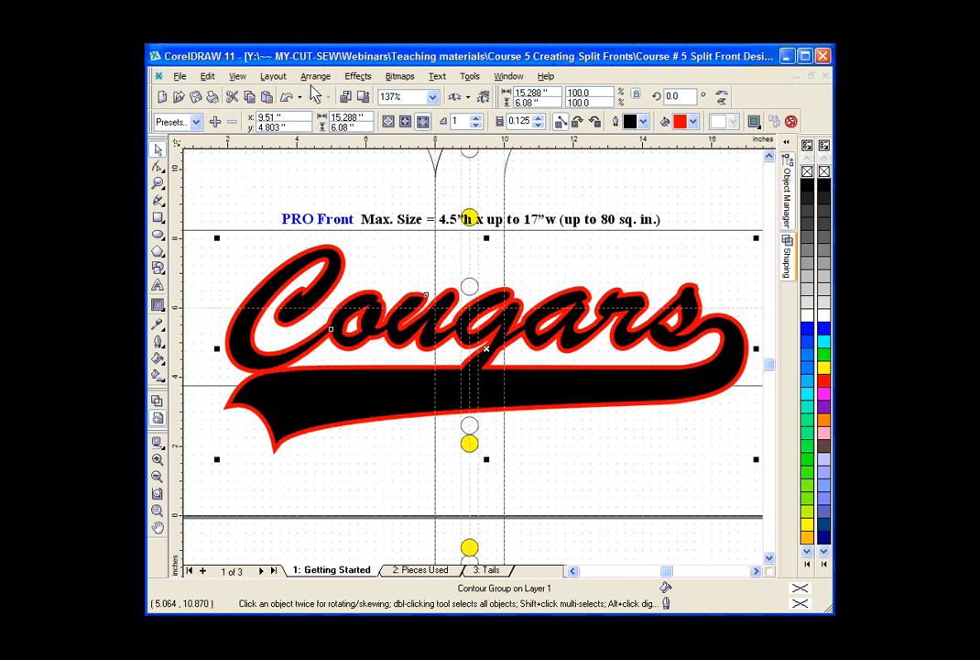
# Separate the red contour from the black Cougars lettering, test it by shifting the black layer aside, and undo that move.
pyautogui.click(337, 252)
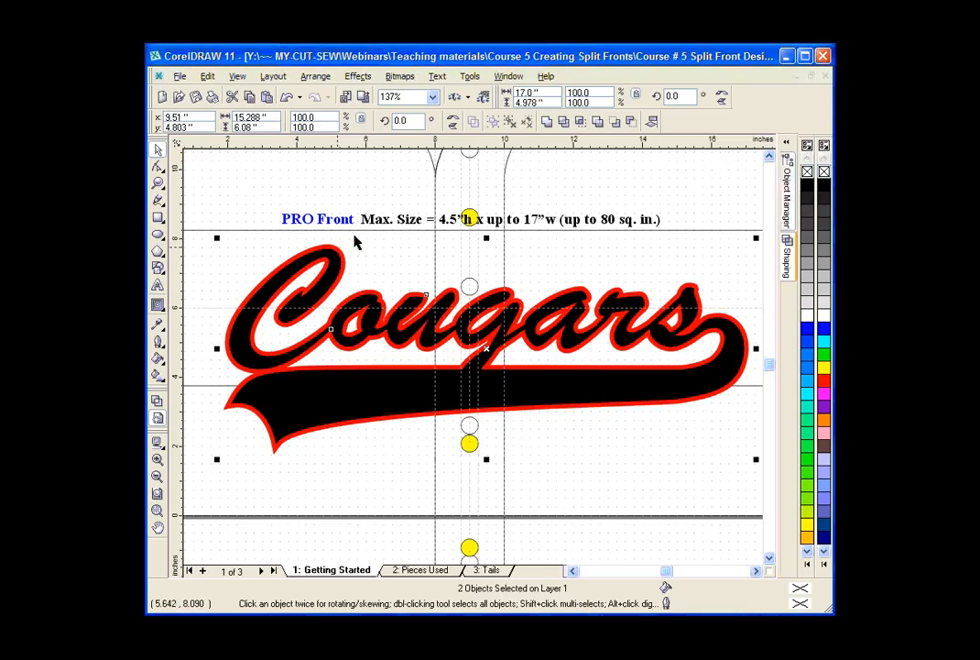
pyautogui.hotkey('ctrl', 'g')
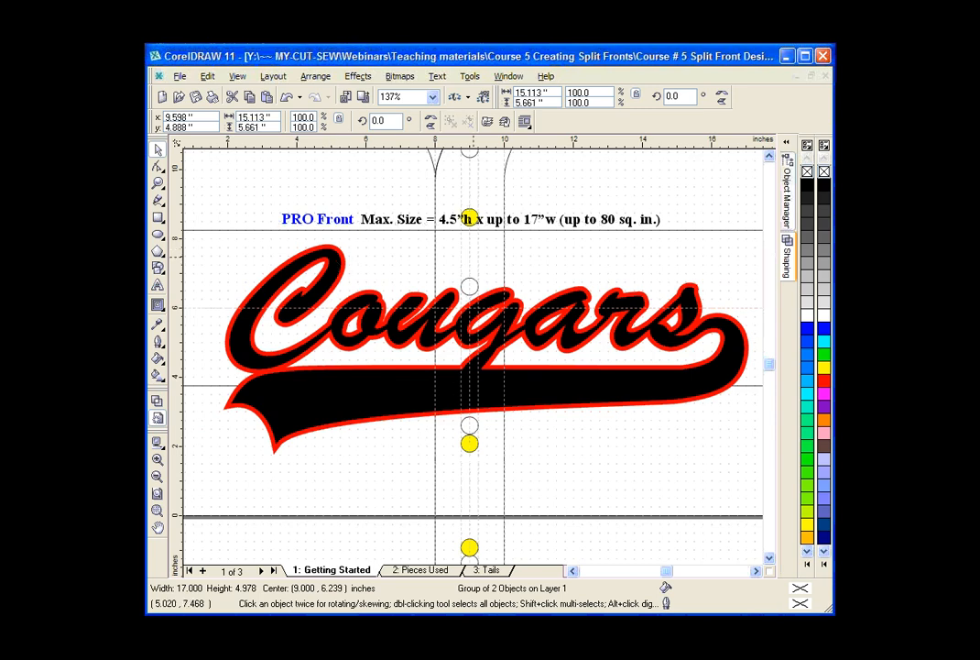
pyautogui.moveTo(333, 256); pyautogui.dragTo(488, 260)
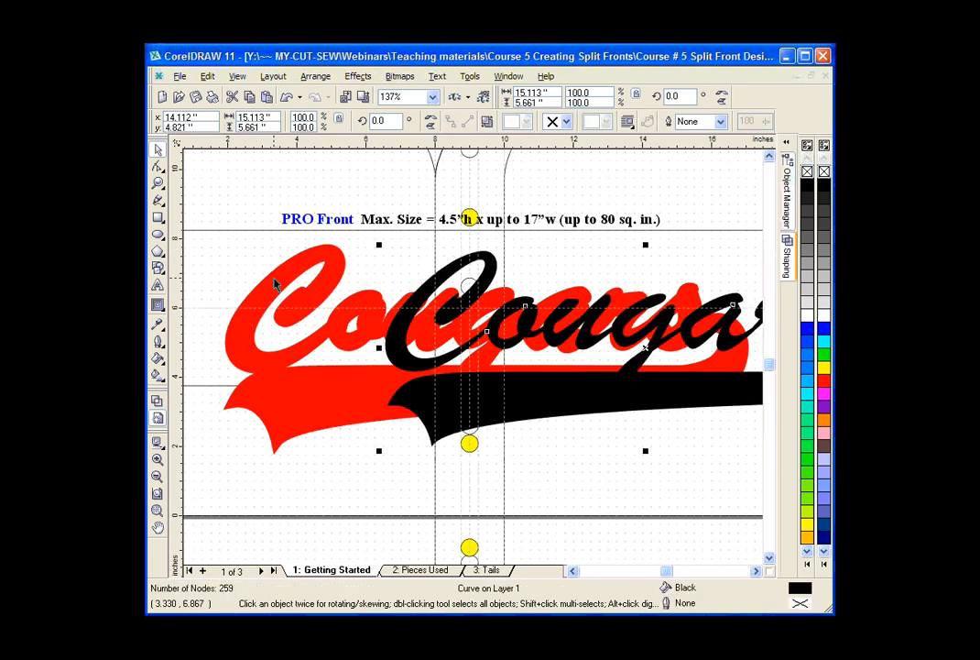
pyautogui.click(285, 98)
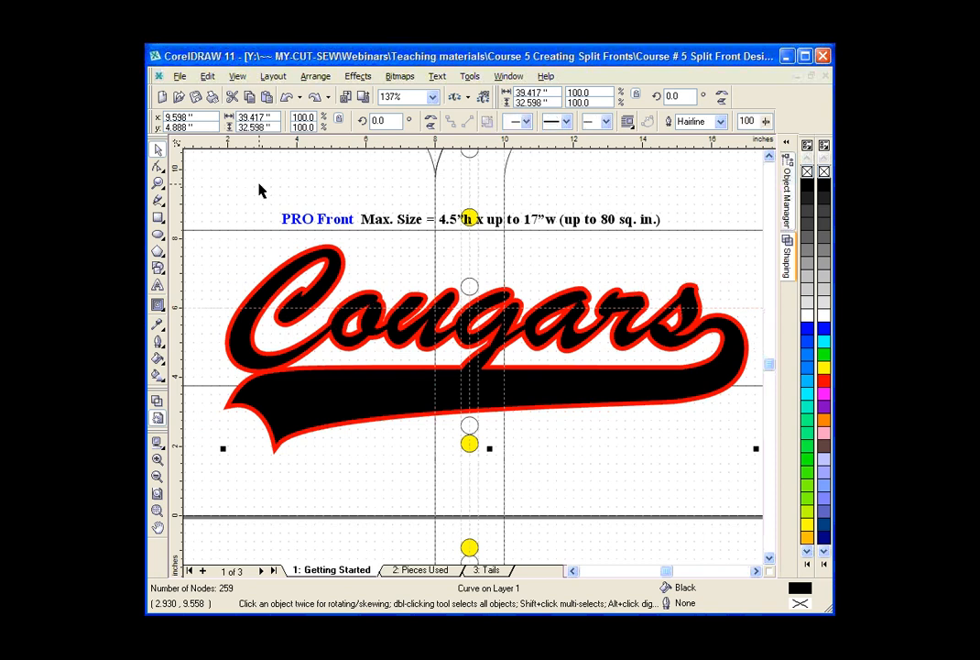
pyautogui.click(306, 407)
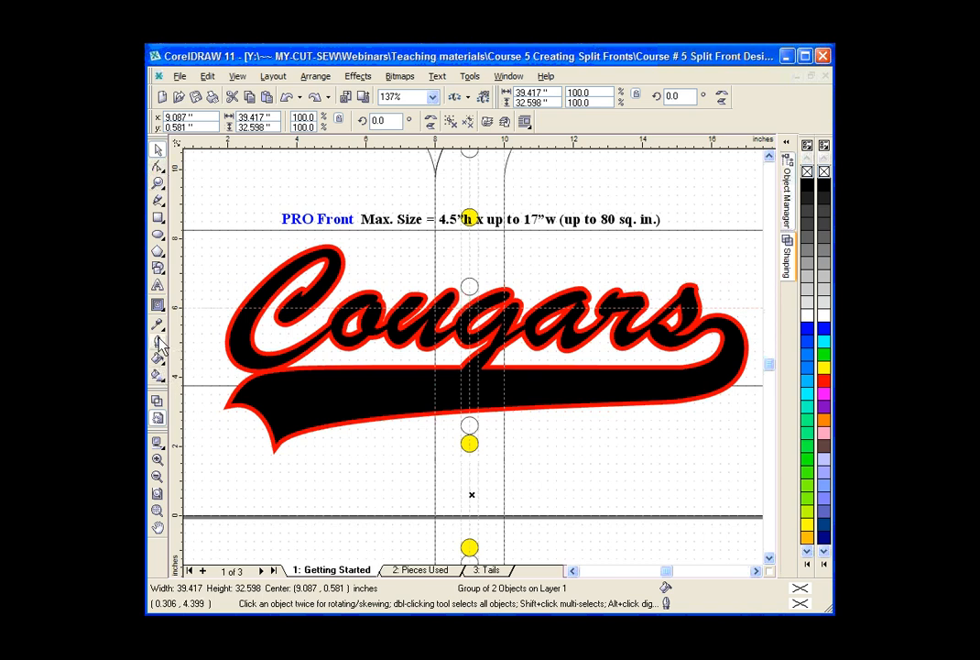
# Add the text "BASEBALL" just below the Cougars tail and set its font to Arial Black.
pyautogui.click(158, 286)
pyautogui.click(372, 441)
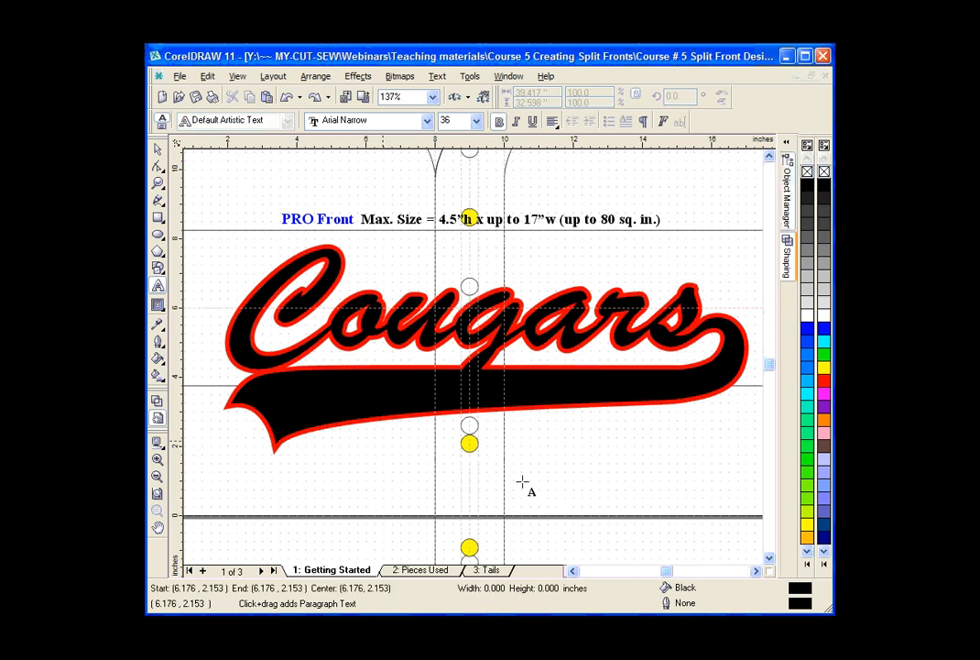
pyautogui.write('BASEB')
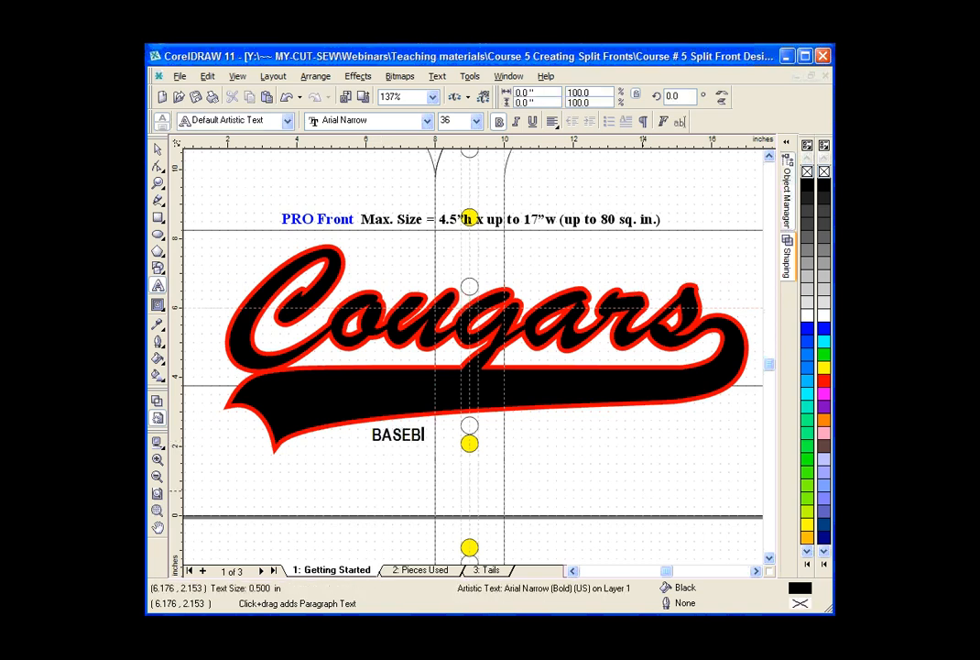
pyautogui.write('ALL')
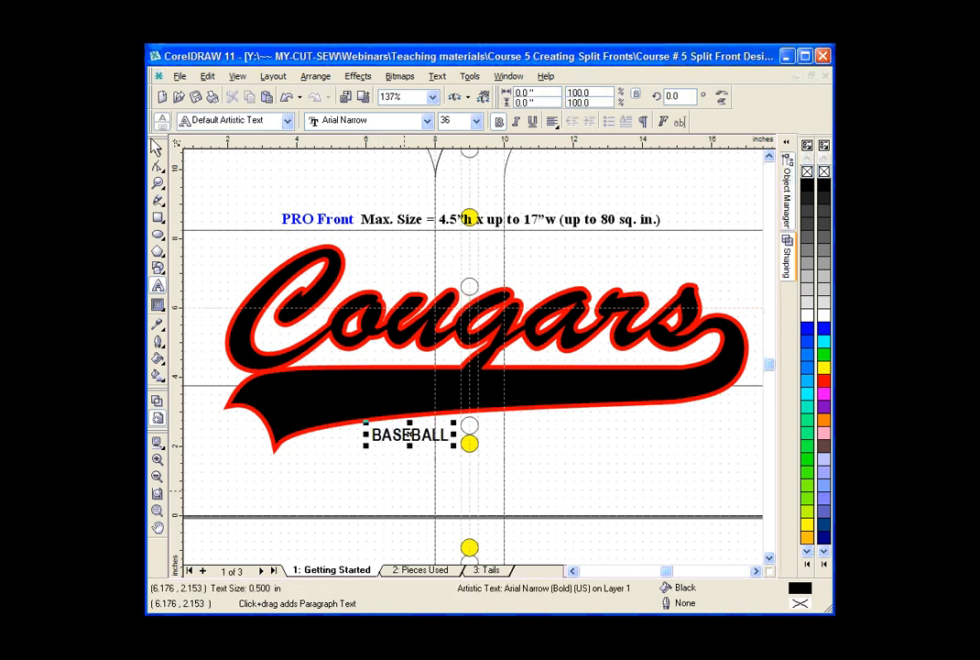
pyautogui.click(157, 149)
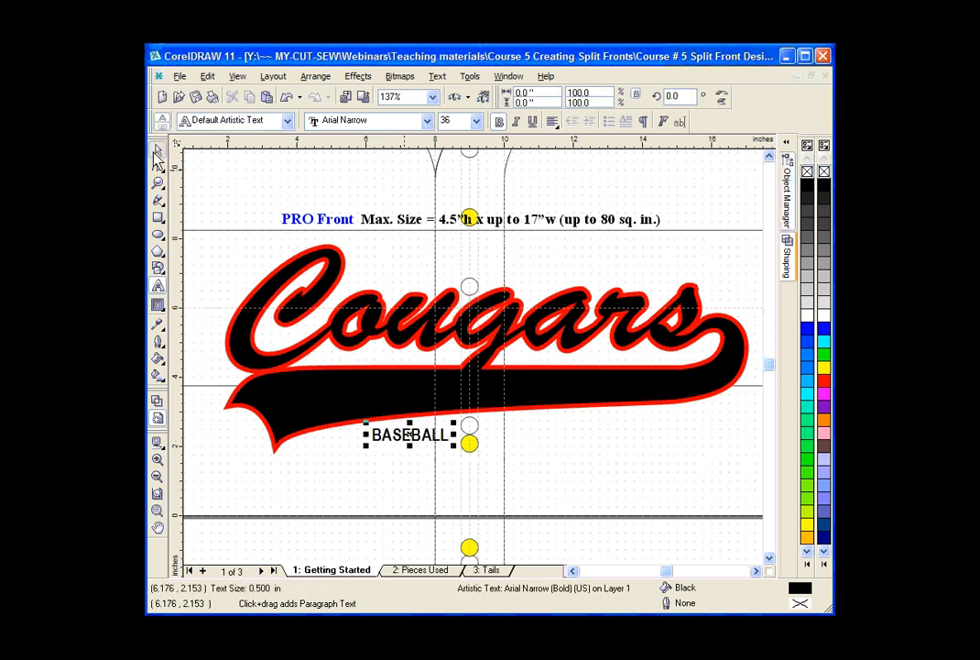
pyautogui.click(430, 123)
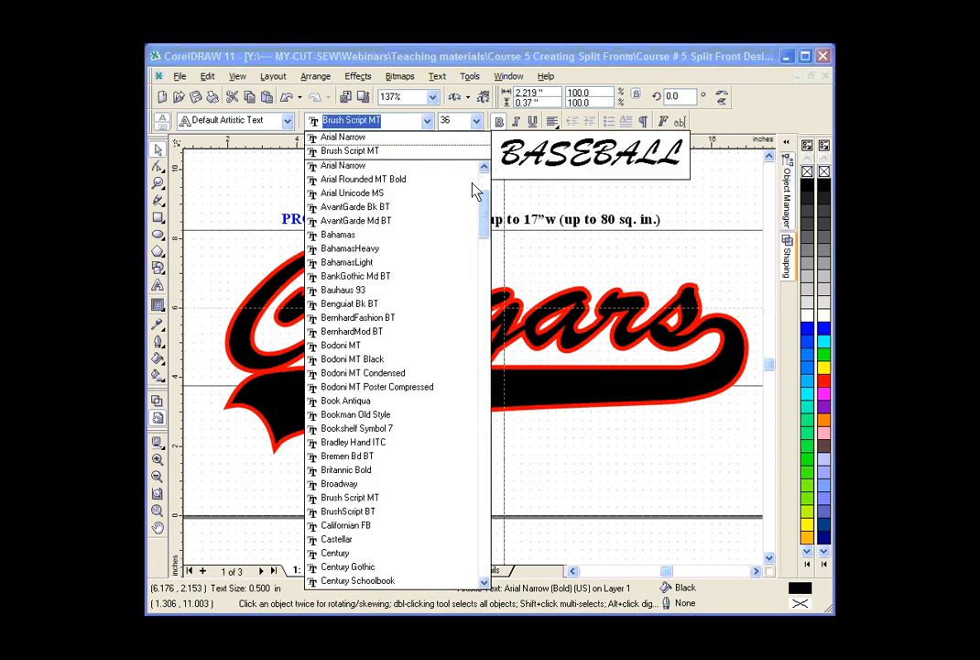
pyautogui.scroll(3, 486, 210)
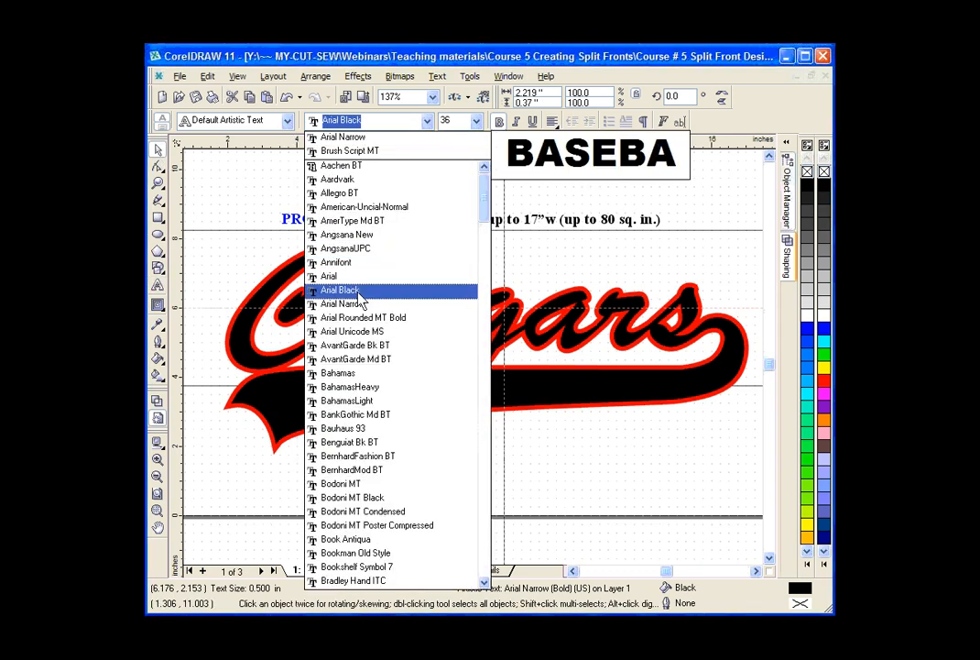
pyautogui.click(360, 291)
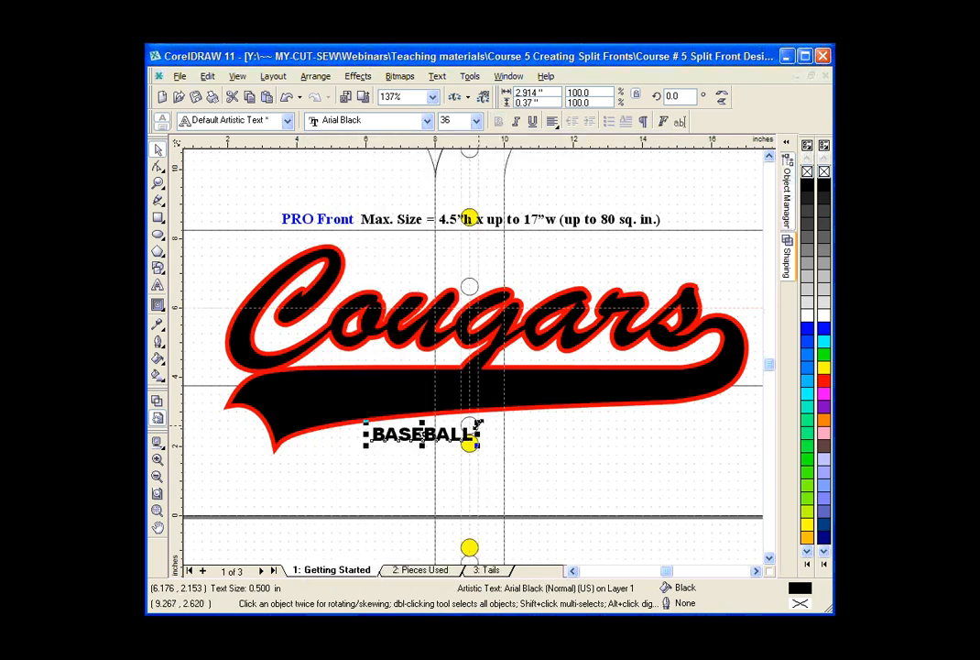
# Enlarge the BASEBALL text to about 6.39 by 0.81 inches and fill it with white.
pyautogui.moveTo(494, 419); pyautogui.dragTo(566, 410)
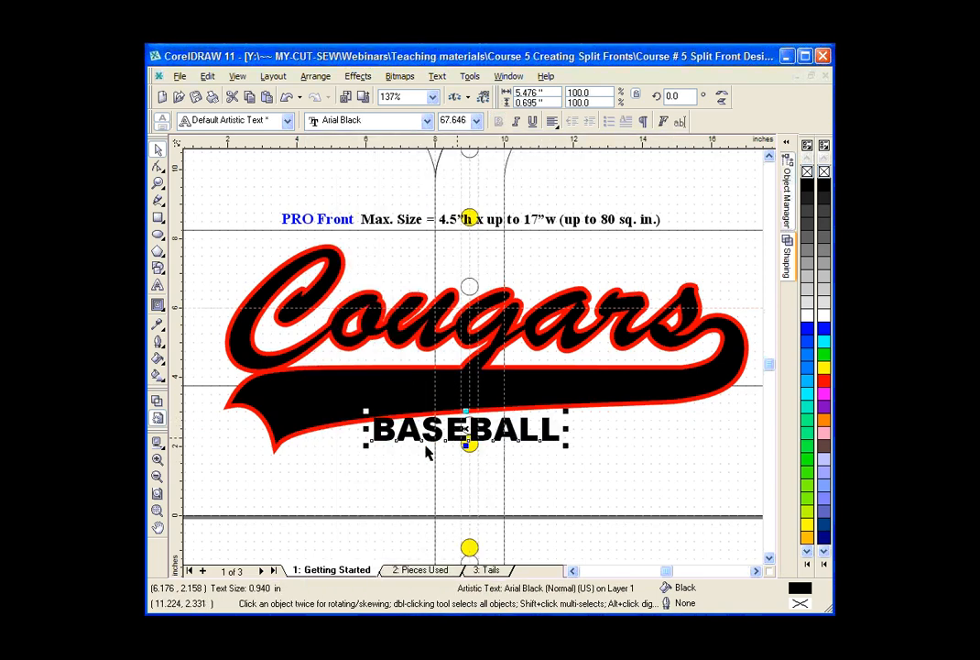
pyautogui.moveTo(364, 444); pyautogui.dragTo(333, 449)
pyautogui.click(824, 317)
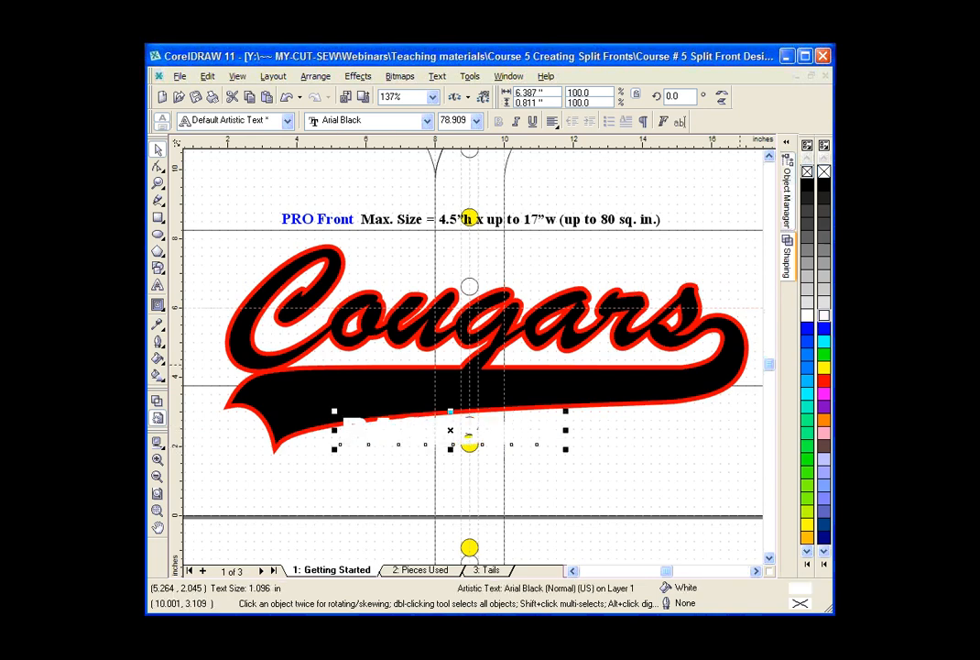
# Move the BASEBALL text up onto the black tail and stretch it to about 8.38 inches wide.
pyautogui.moveTo(527, 441); pyautogui.dragTo(529, 397)
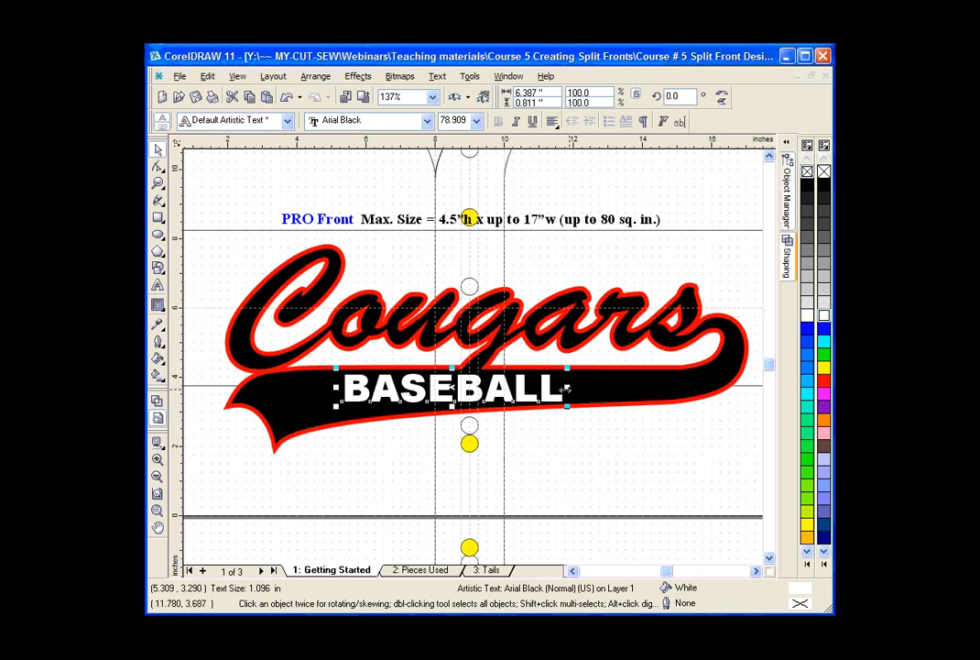
pyautogui.moveTo(568, 386); pyautogui.dragTo(596, 384)
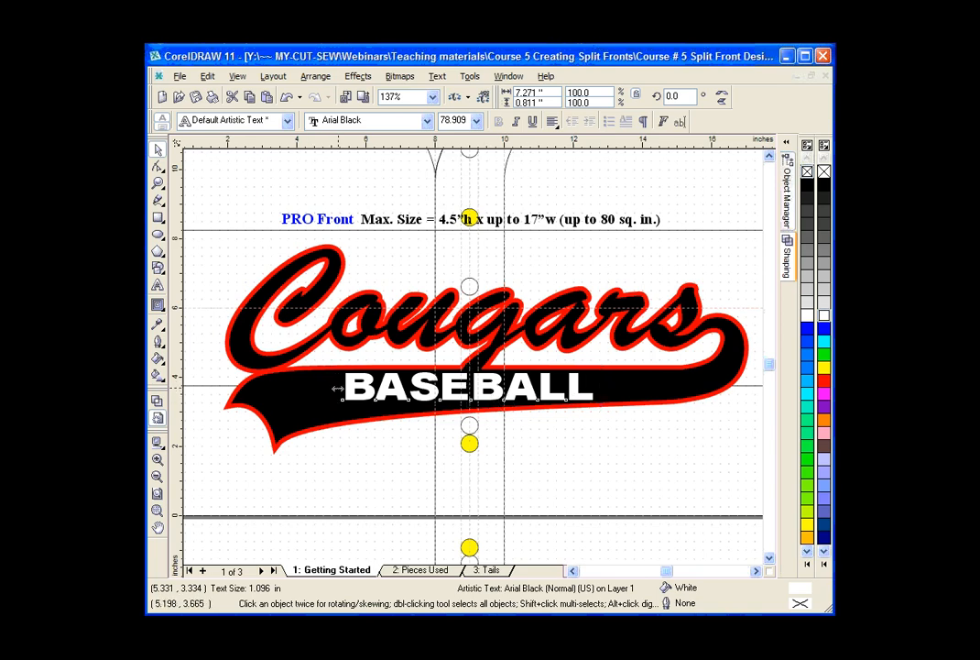
pyautogui.moveTo(336, 388); pyautogui.dragTo(298, 387)
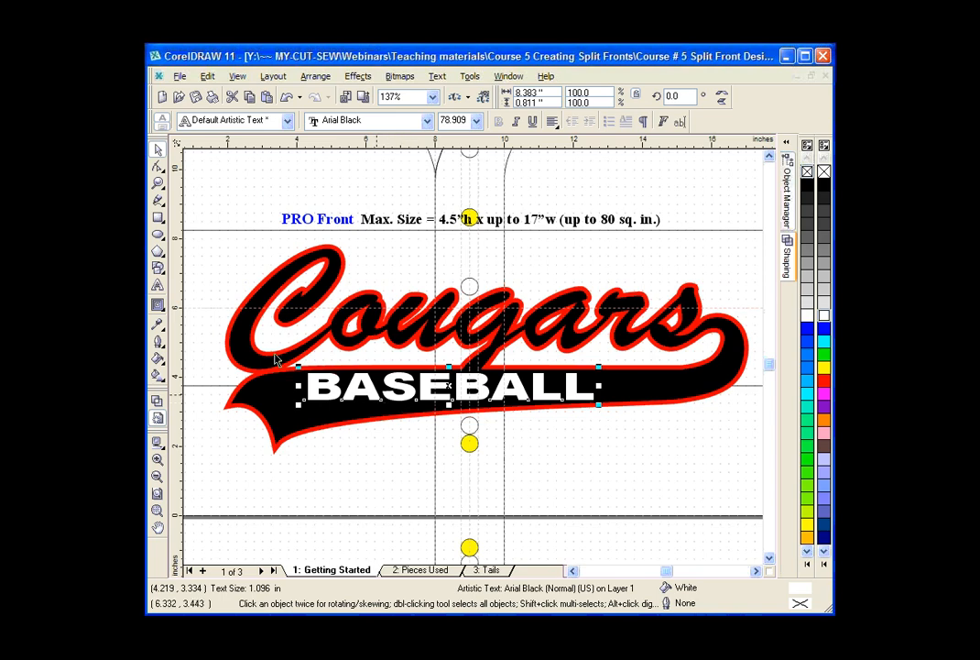
# Apply an unconstrained envelope to the BASEBALL text and pull its lower edge down to follow the tail, about 1.48 inches high.
pyautogui.click(158, 304)
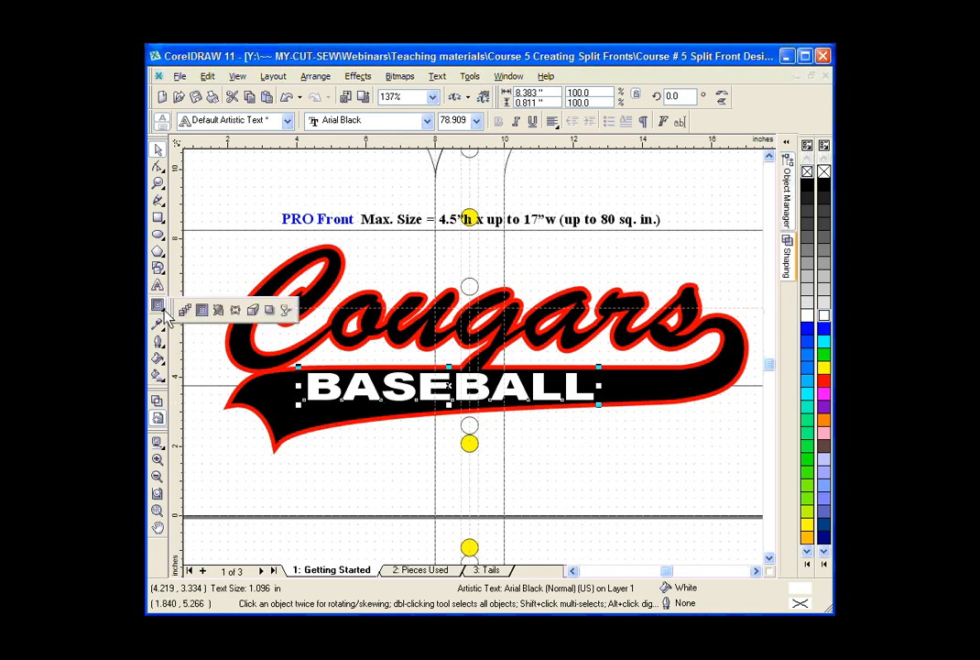
pyautogui.click(235, 310)
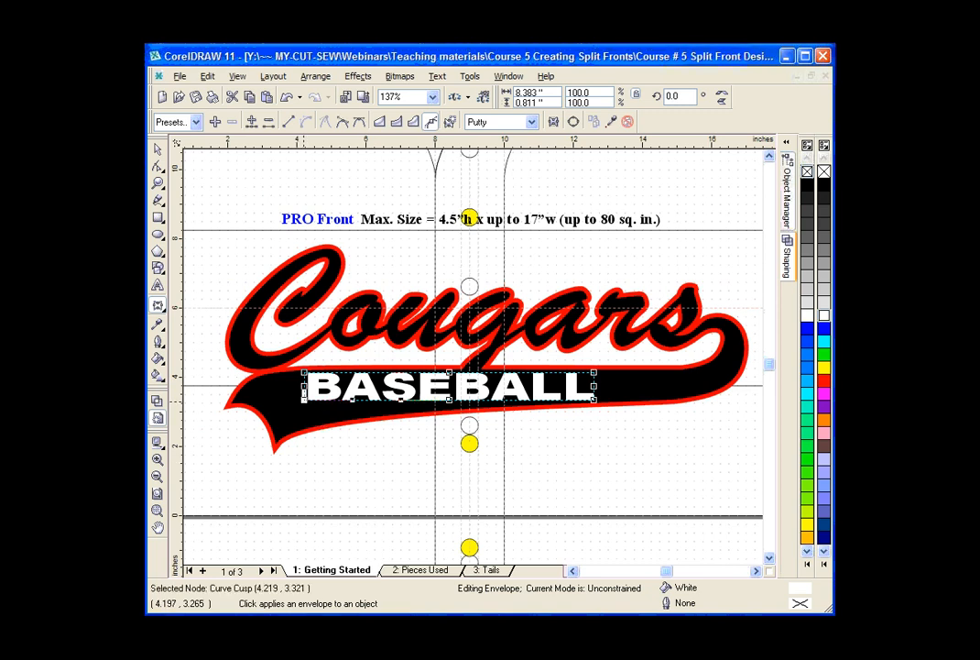
pyautogui.moveTo(305, 407); pyautogui.dragTo(303, 423)
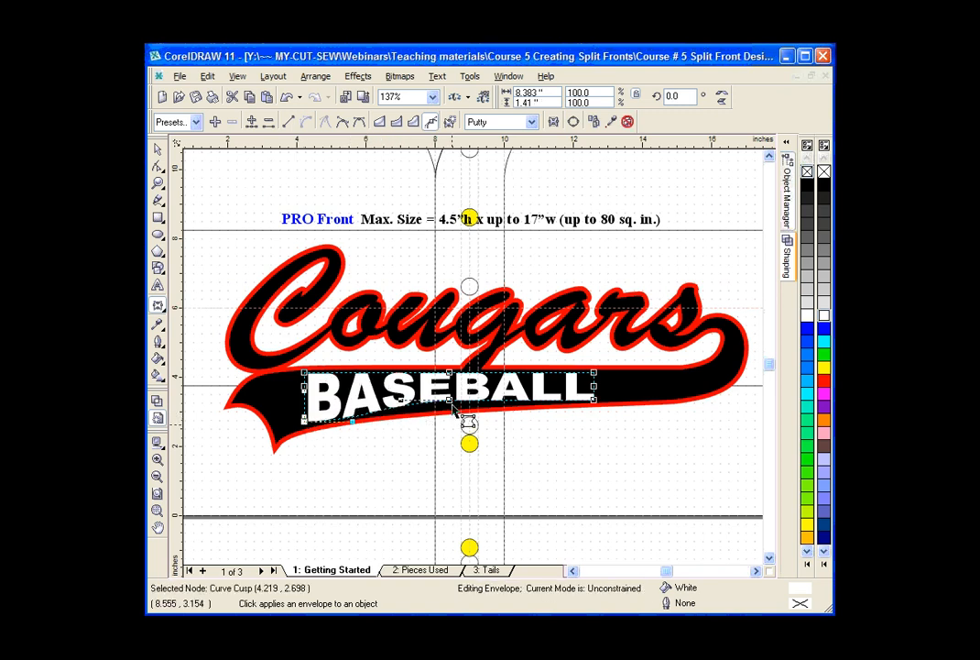
pyautogui.moveTo(450, 402); pyautogui.dragTo(498, 404)
pyautogui.moveTo(356, 422)
pyautogui.mouseDown()
pyautogui.moveTo(303, 424)
pyautogui.moveTo(357, 423)
pyautogui.mouseUp()
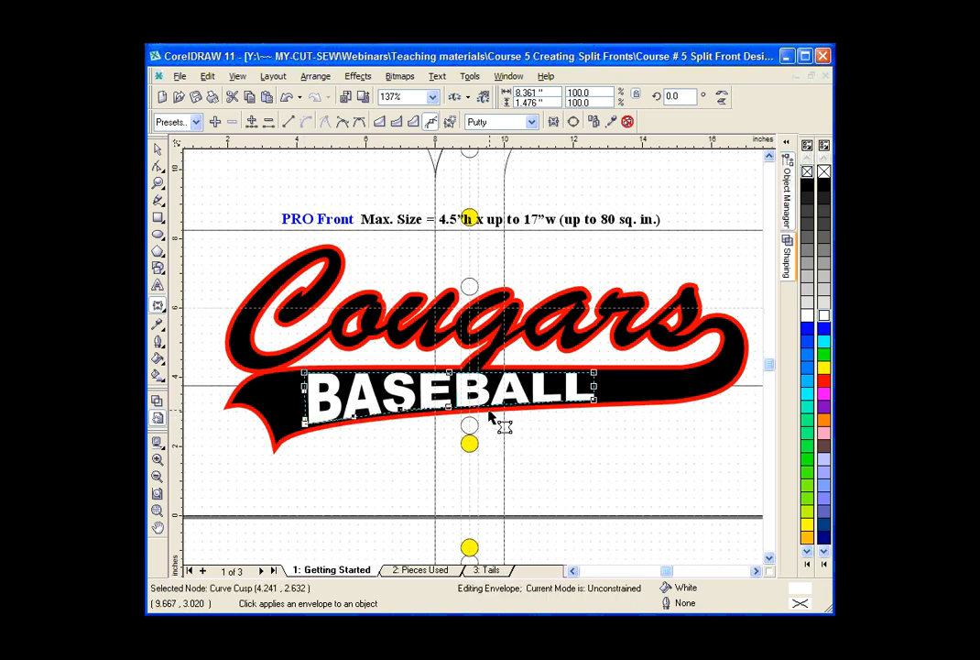
# Convert the left side of the BASEBALL envelope to a straight line and finish the envelope editing.
pyautogui.click(305, 404)
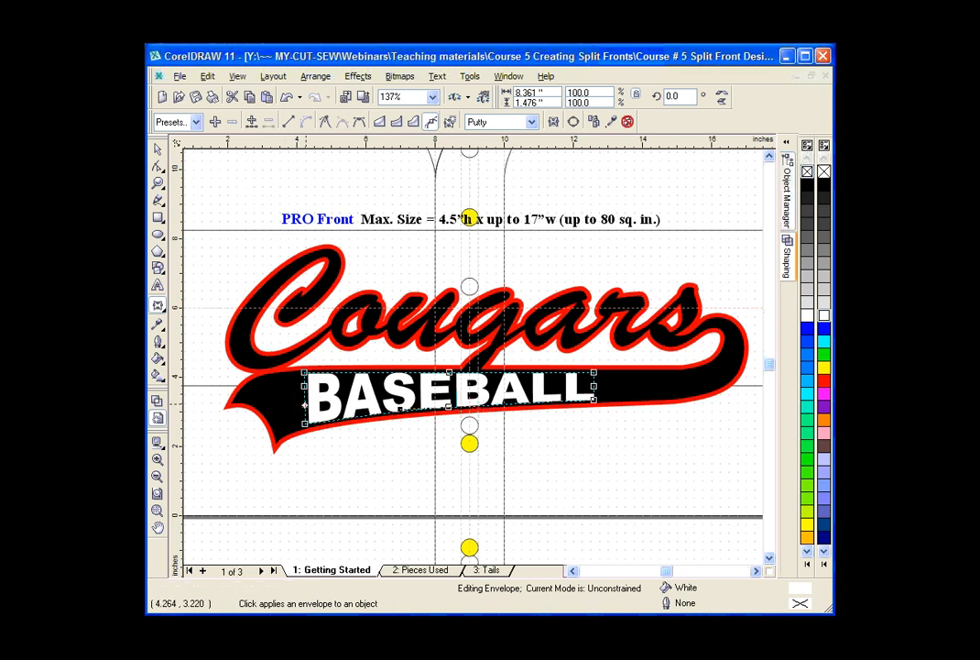
pyautogui.click(289, 124)
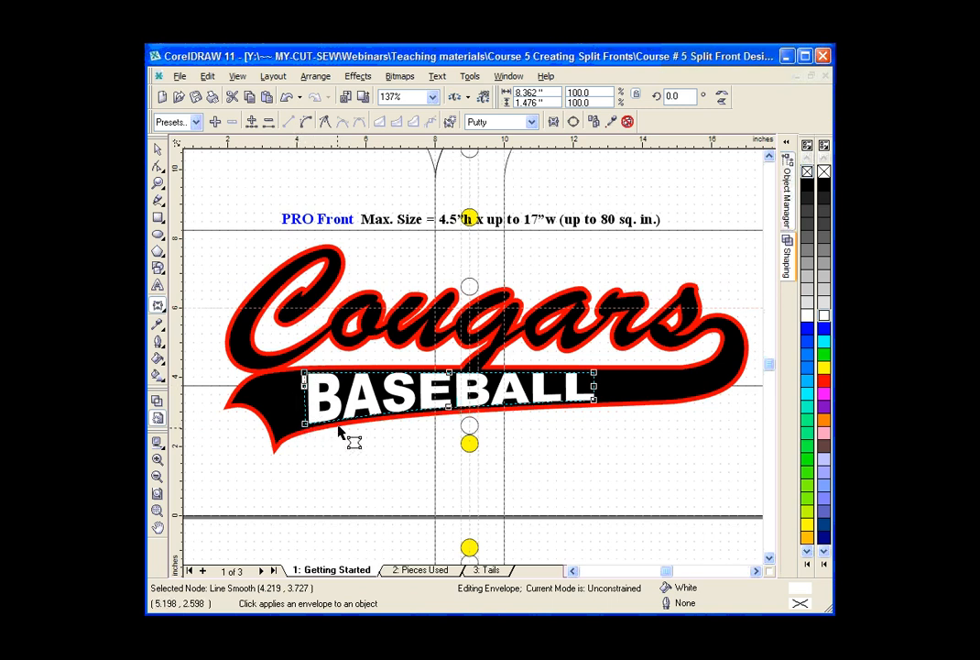
pyautogui.click(158, 149)
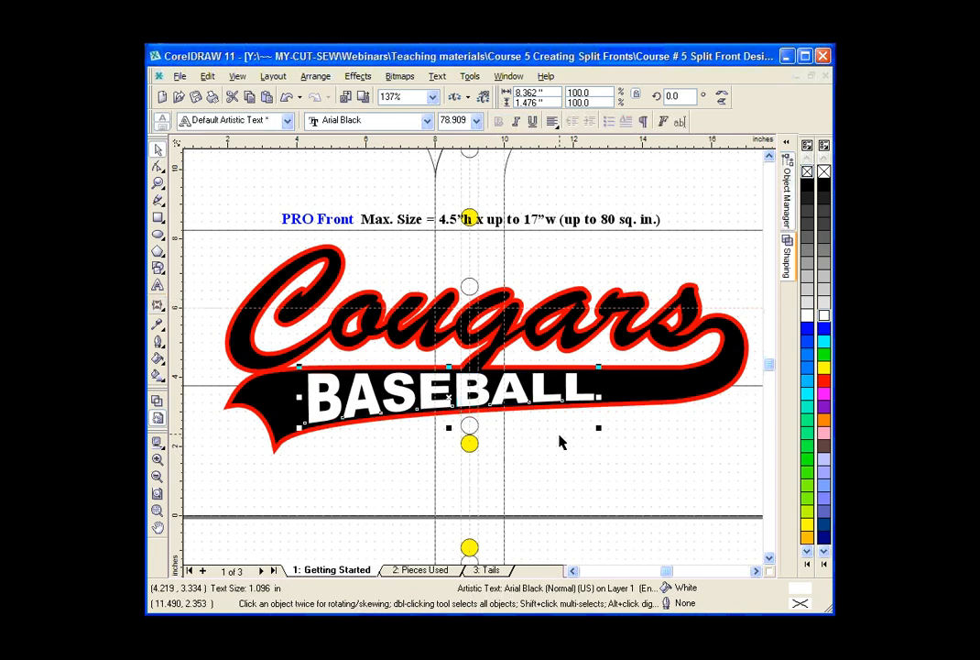
pyautogui.click(561, 442)
# Combine the BASEBALL text with the black Cougars curve to cut the letters out of the black layer.
pyautogui.click(572, 394)
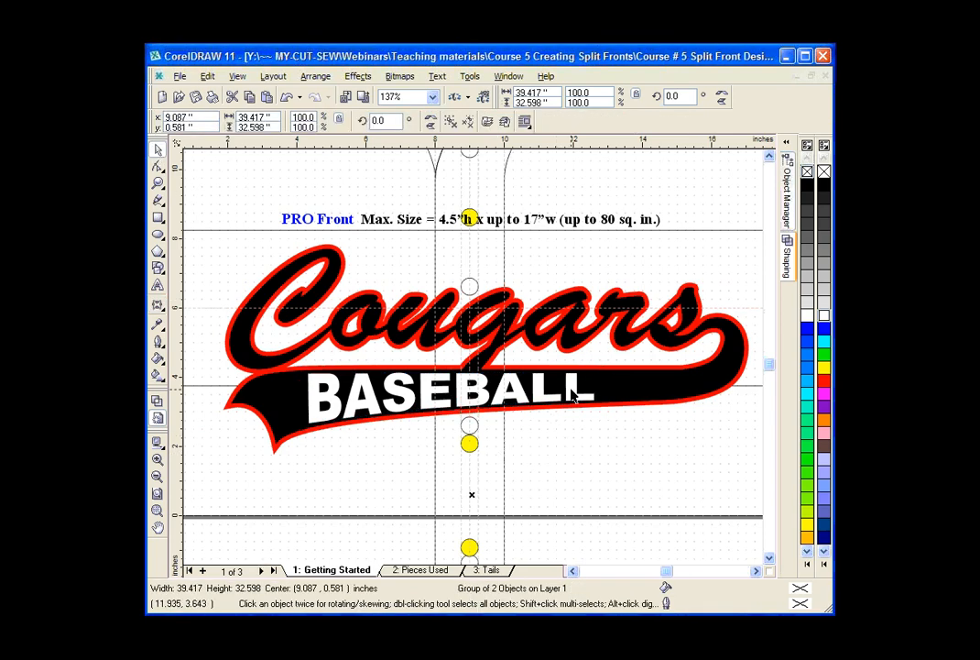
pyautogui.keyDown('ctrl'); pyautogui.click(573, 394); pyautogui.keyUp('ctrl')
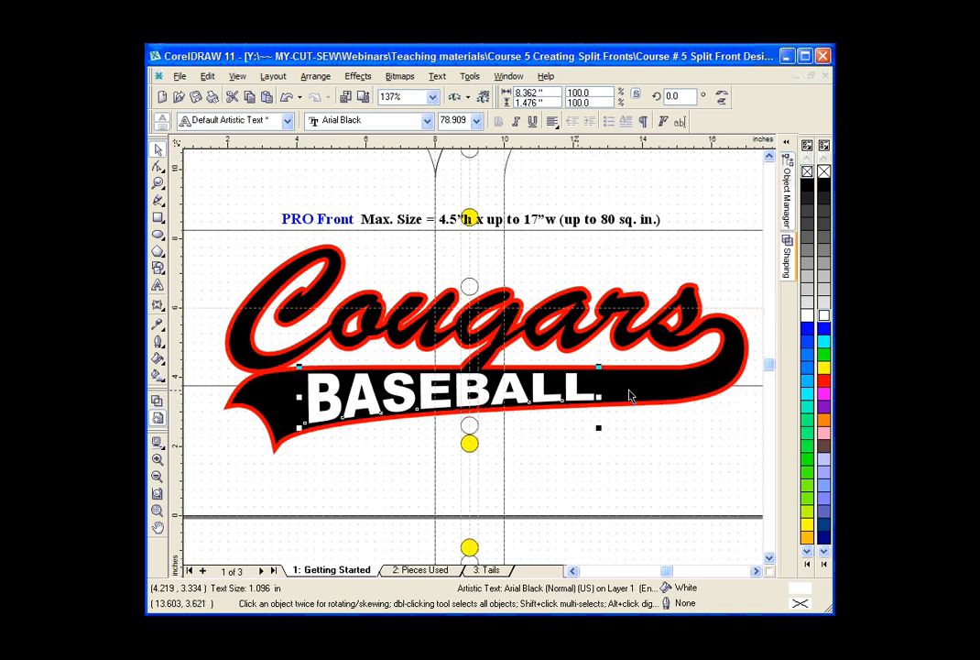
pyautogui.keyDown('shift'); pyautogui.click(628, 396); pyautogui.keyUp('shift')
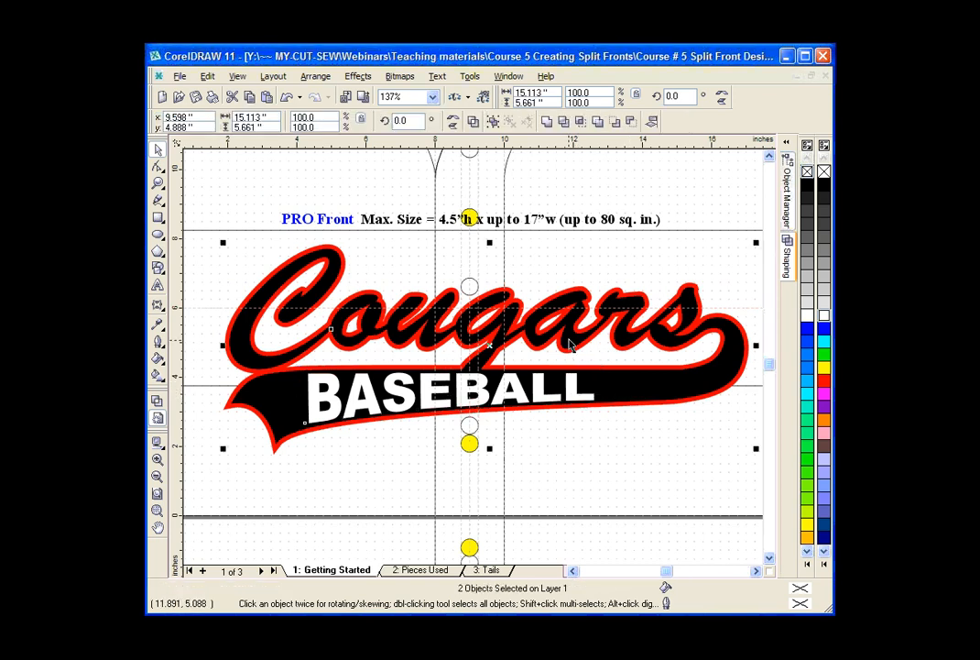
pyautogui.hotkey('ctrl', 'g')
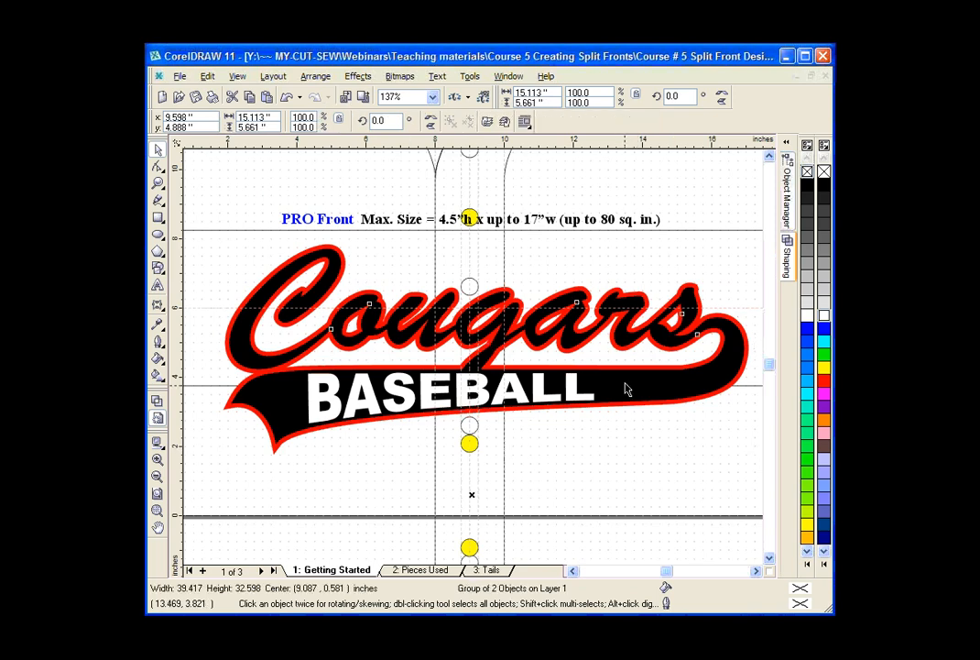
pyautogui.click(625, 383)
pyautogui.click(571, 389)
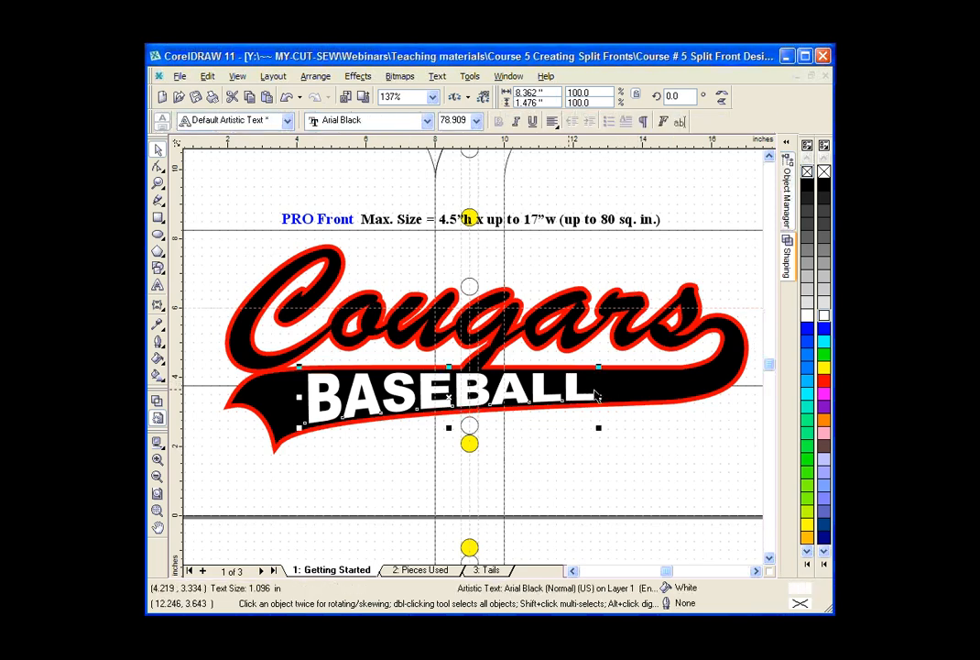
pyautogui.keyDown('shift'); pyautogui.click(616, 393); pyautogui.keyUp('shift')
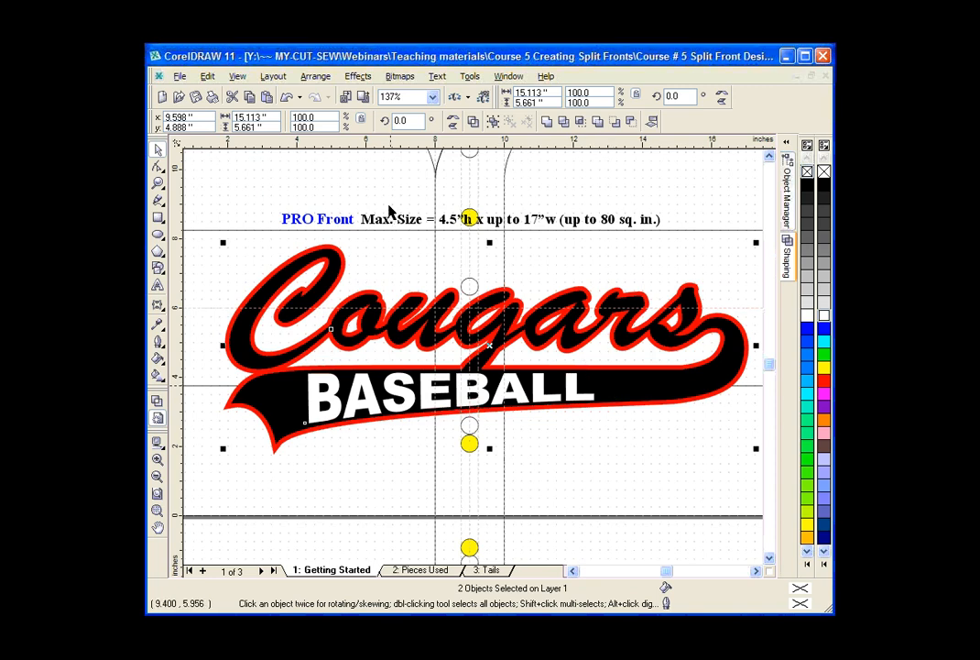
pyautogui.click(321, 78)
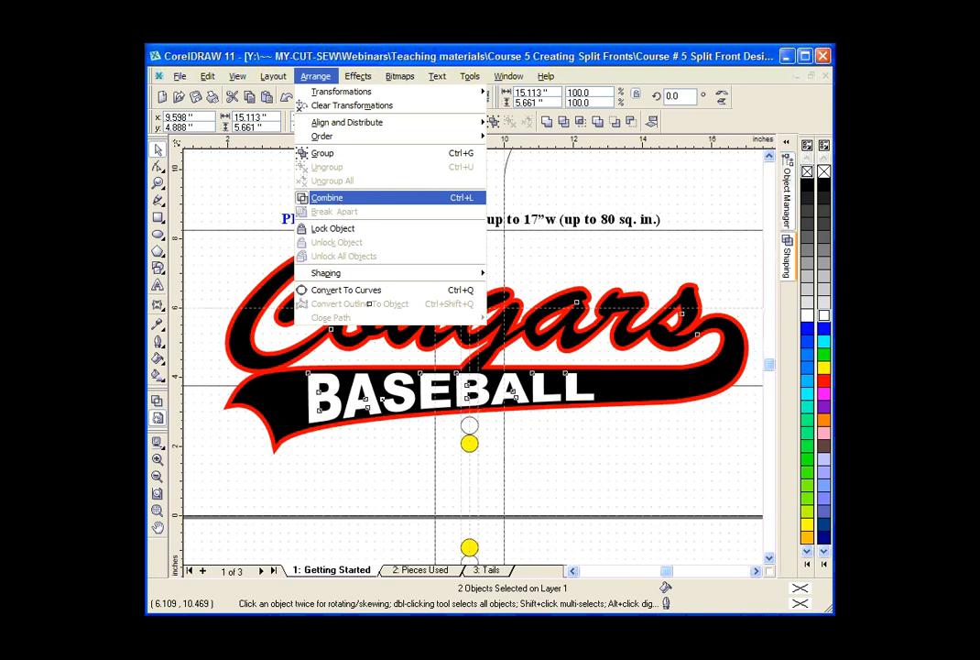
pyautogui.click(327, 197)
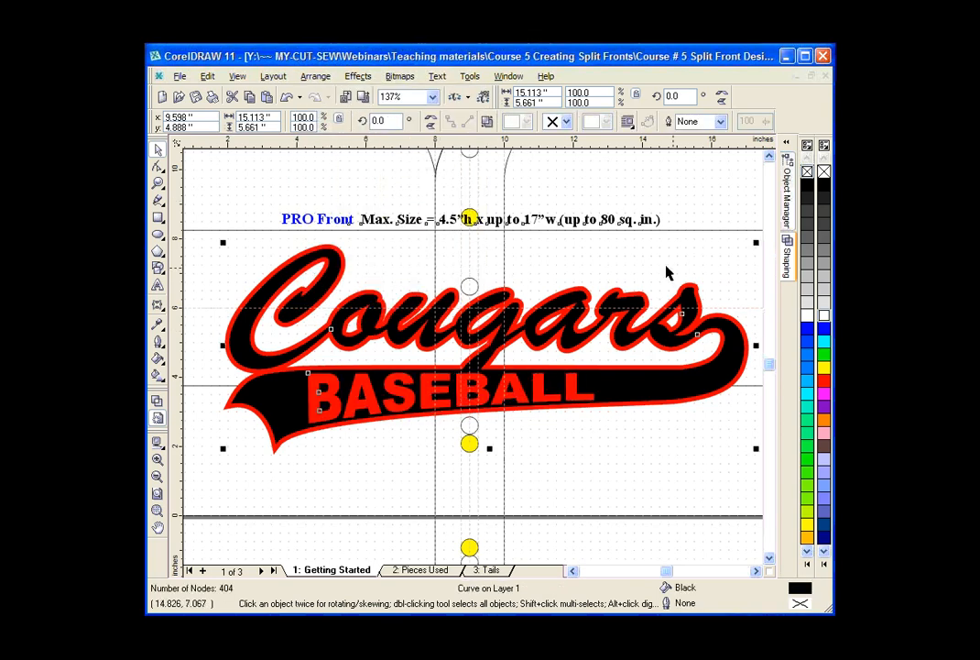
# Delete the PRO Front maximum-size label together with its guide box around the Cougars design.
pyautogui.click(536, 392)
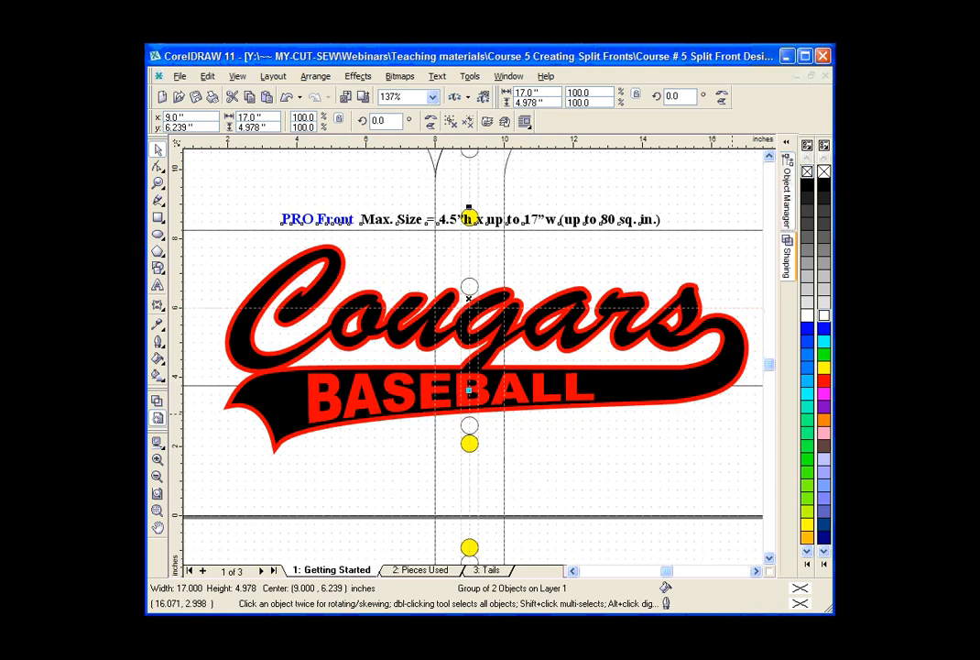
pyautogui.click(157, 182)
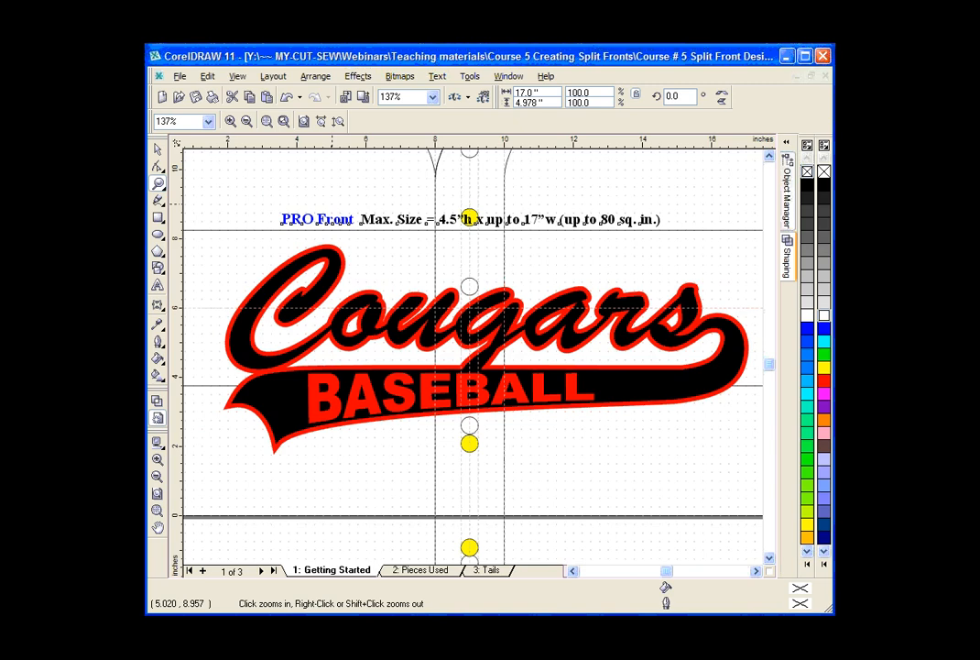
pyautogui.rightClick(332, 205)
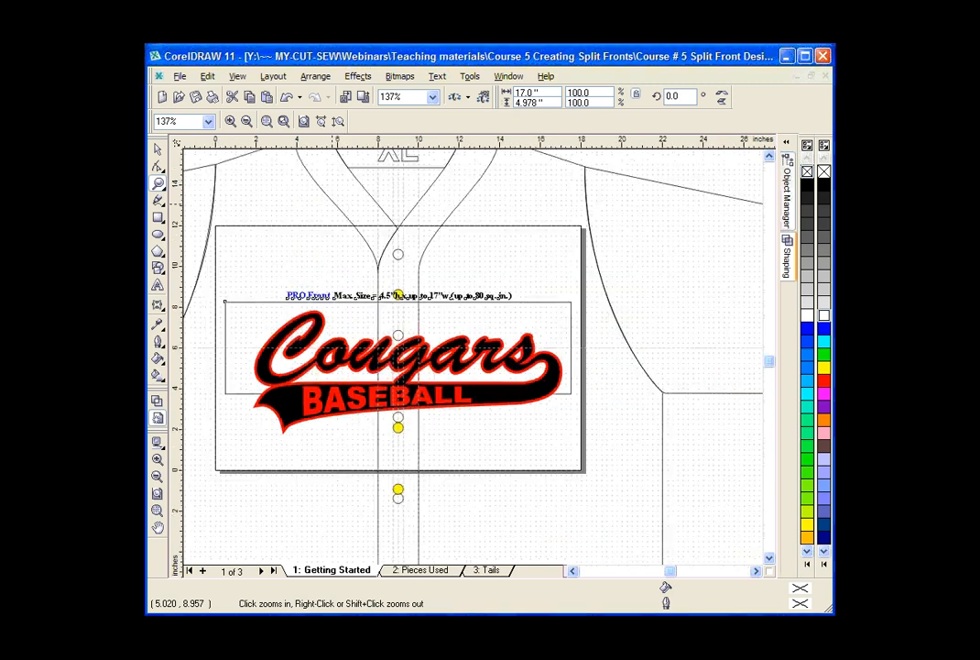
pyautogui.press('space')
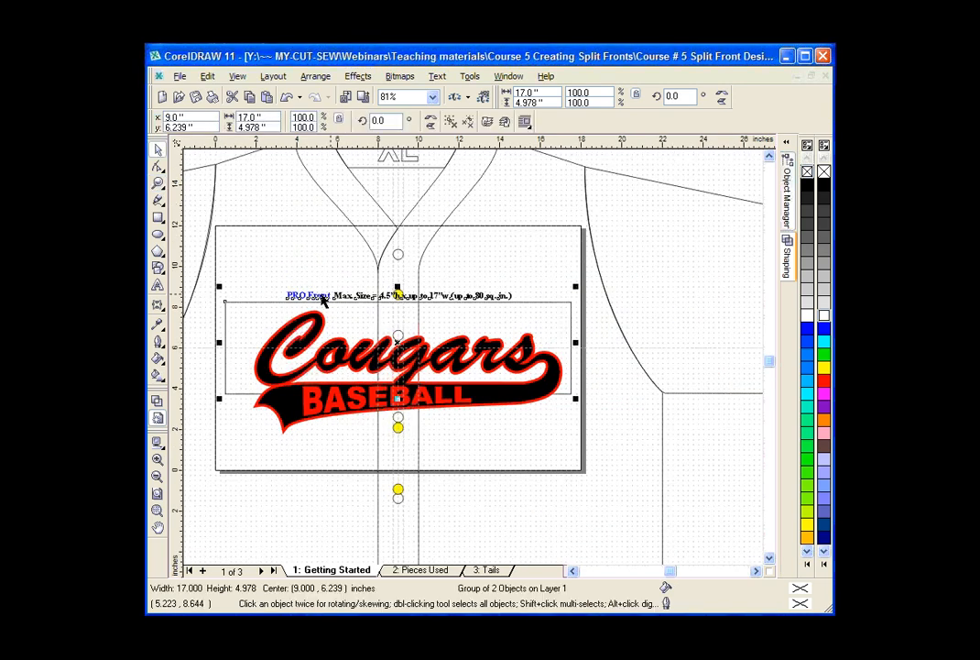
pyautogui.click(732, 477)
pyautogui.click(397, 334)
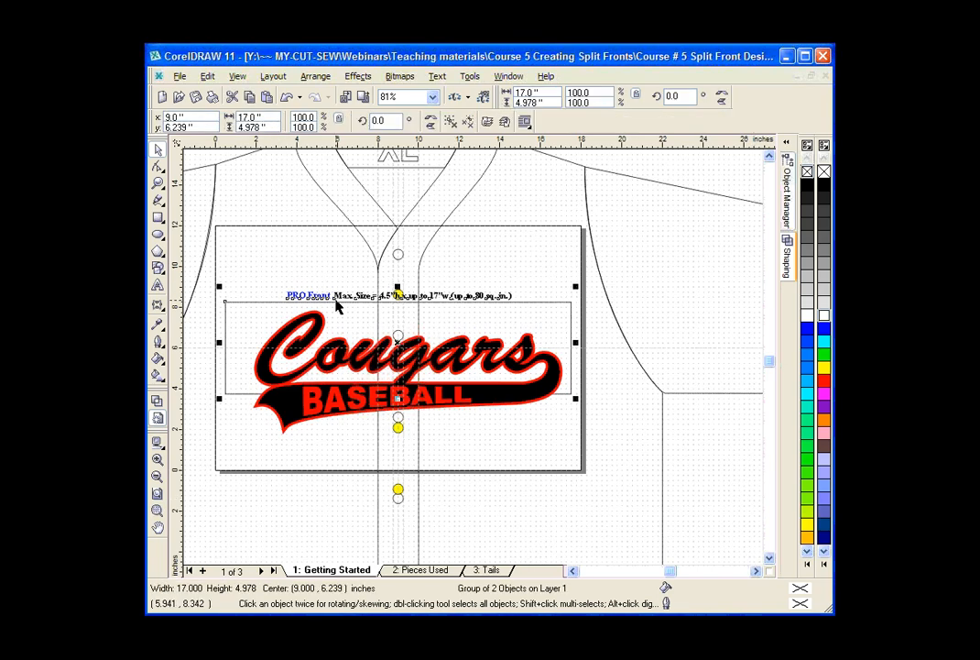
pyautogui.press('Escape')
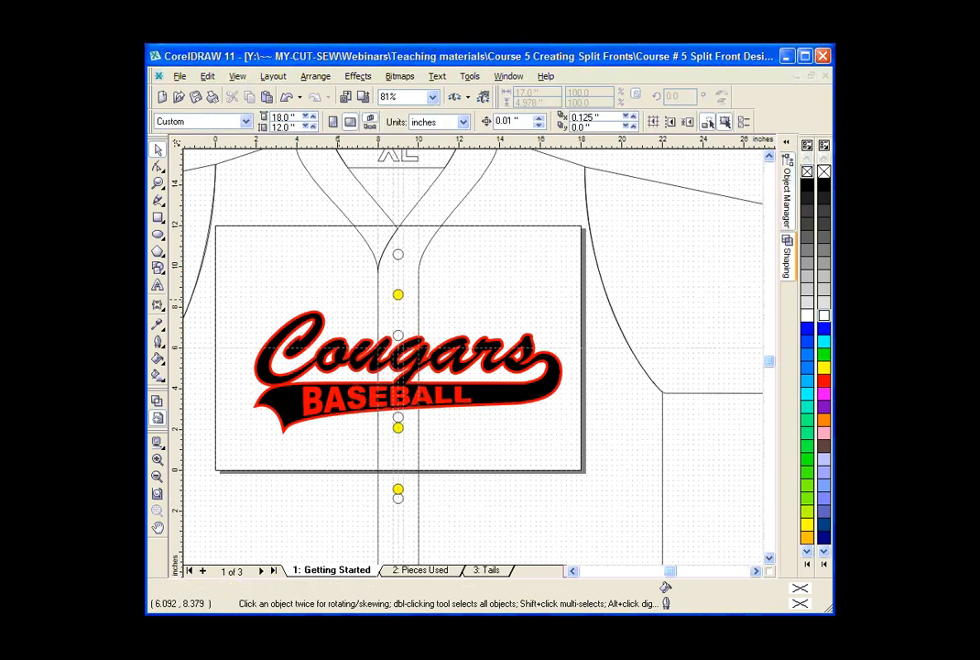
# Fill the jersey outline with light gray behind the Cougars design.
pyautogui.click(643, 180)
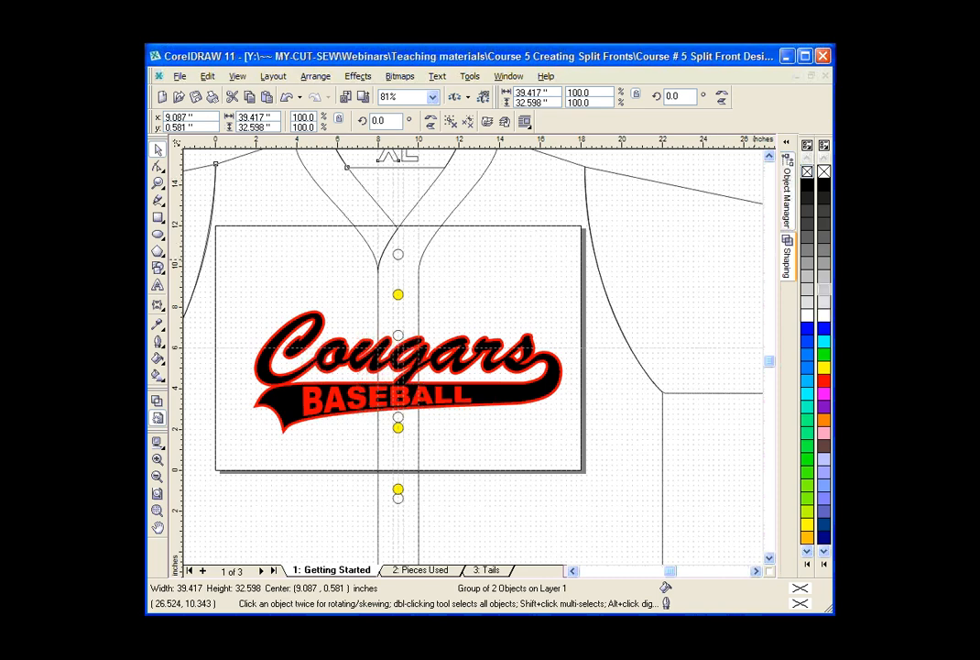
pyautogui.click(823, 289)
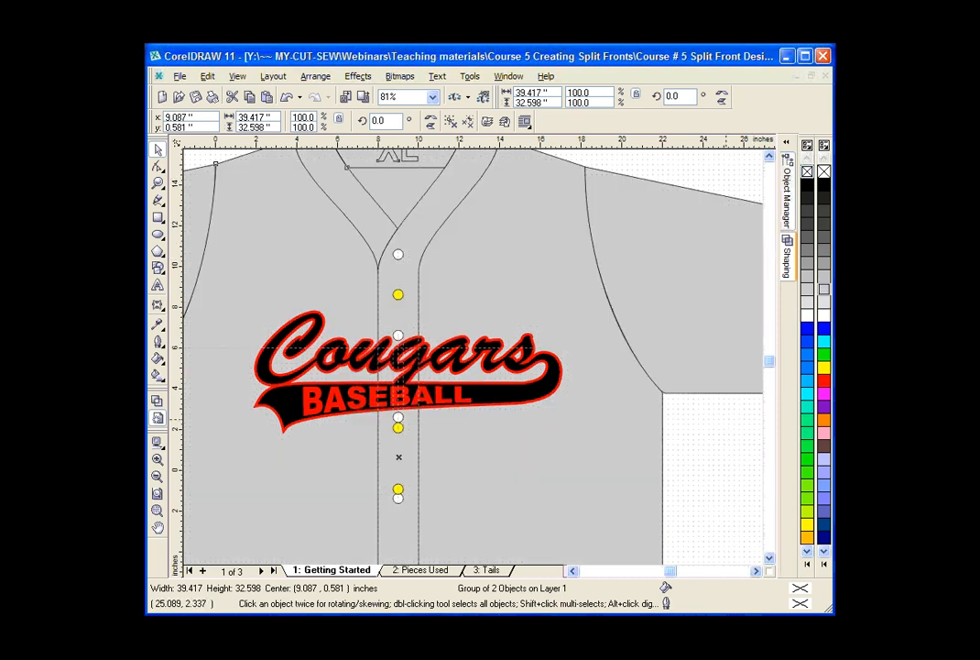
pyautogui.click(706, 431)
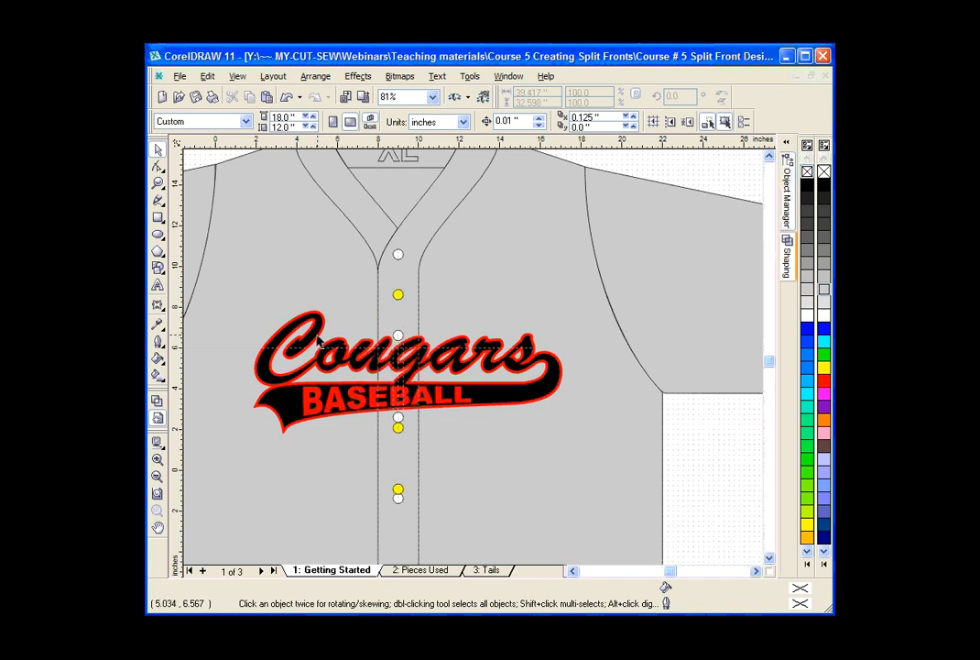
# Draw a rectangle about 8.2 by 6.95 inches over the left half of the Cougars design, ending near the button line.
pyautogui.click(158, 223)
pyautogui.moveTo(223, 303); pyautogui.dragTo(392, 445)
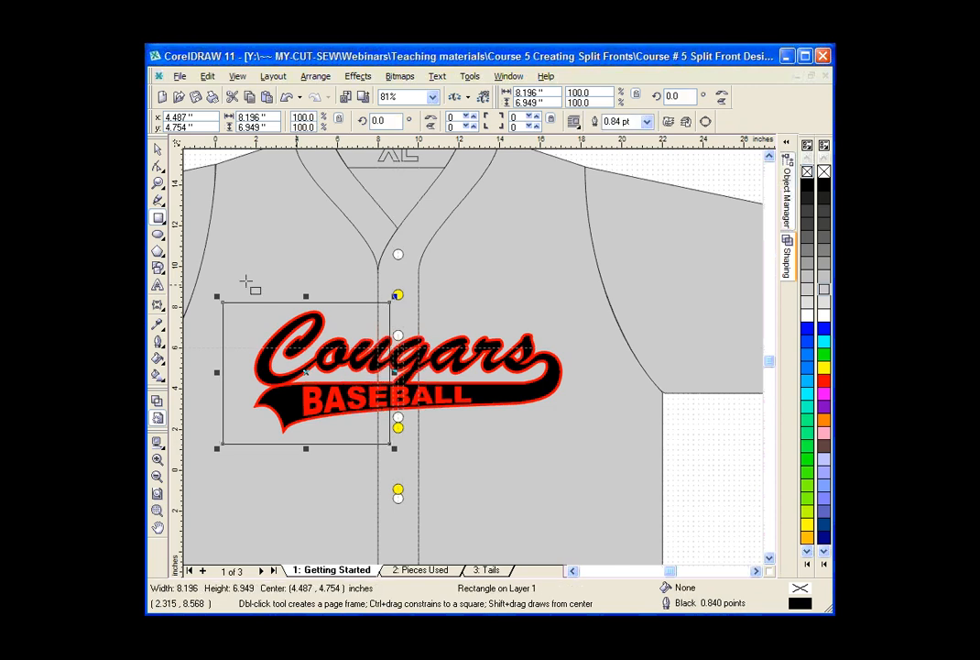
pyautogui.press('space')
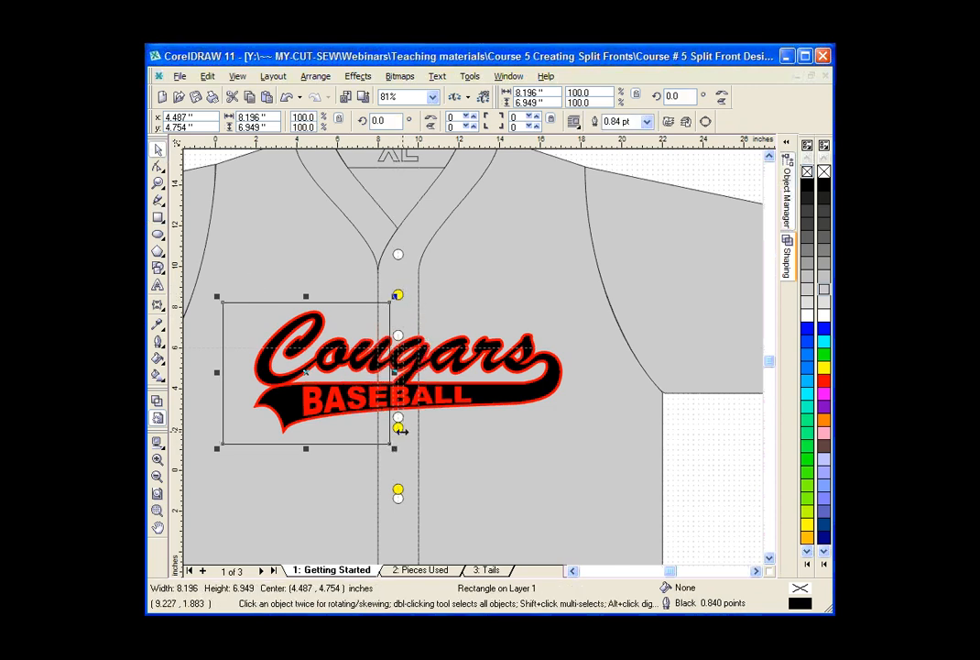
# Delete the pair of yellow button circles just above and below the Cougars design.
pyautogui.click(158, 183)
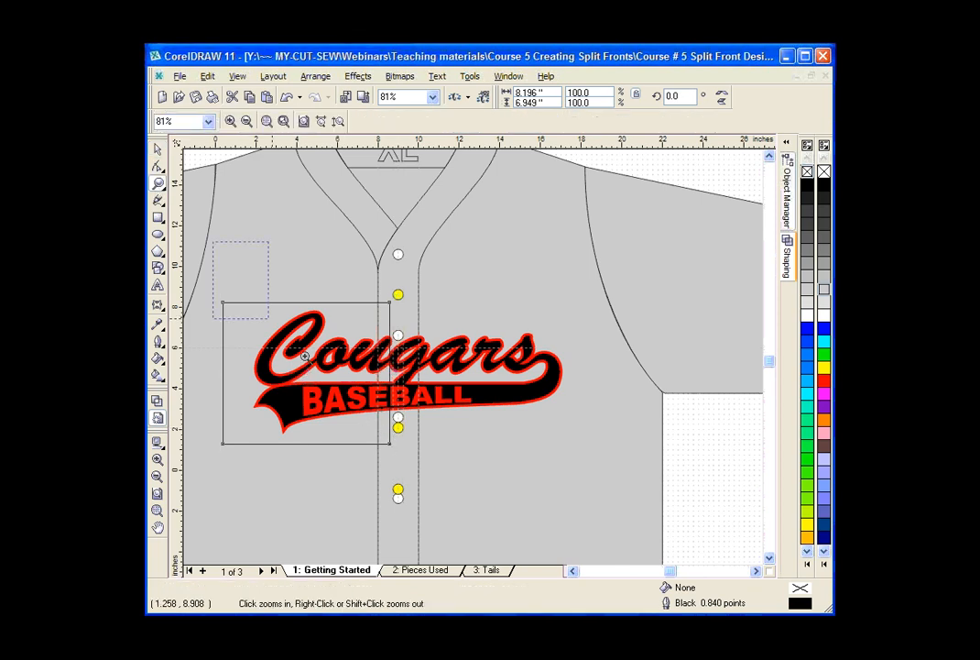
pyautogui.moveTo(305, 357); pyautogui.dragTo(580, 488)
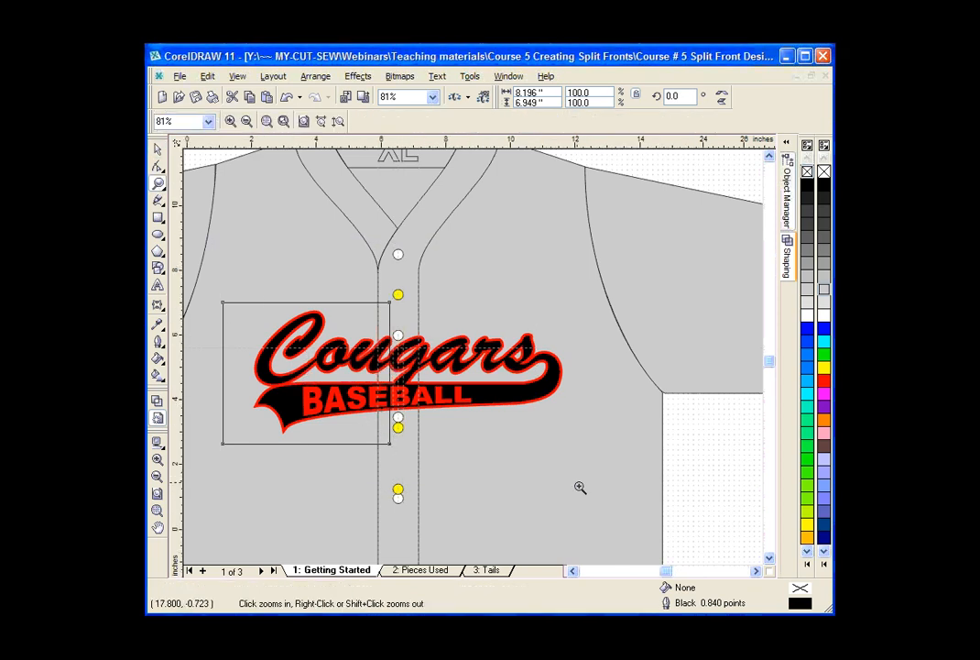
pyautogui.click(158, 151)
pyautogui.click(481, 465)
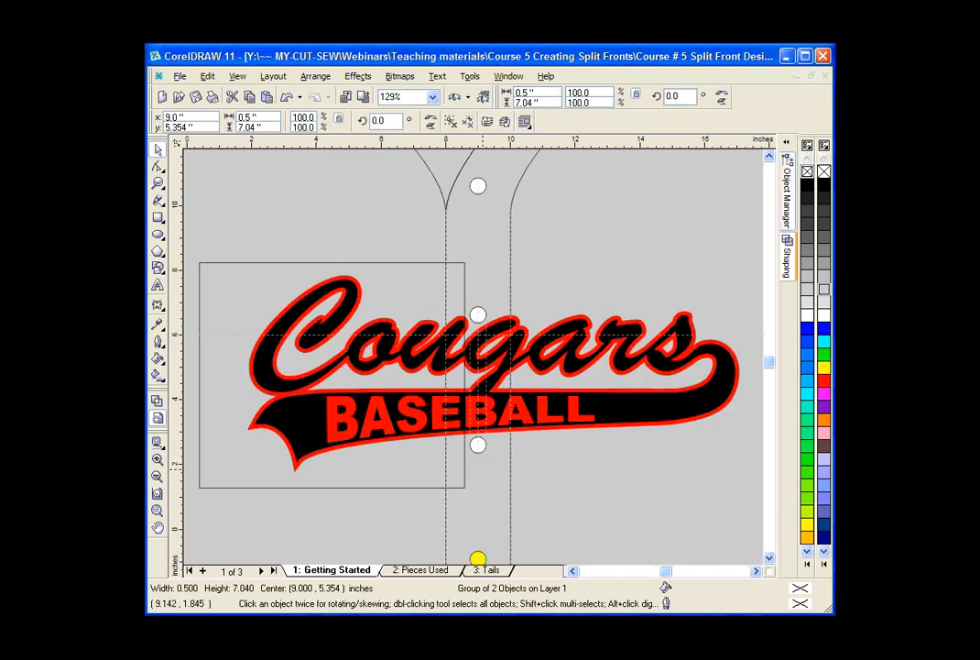
pyautogui.click(566, 471)
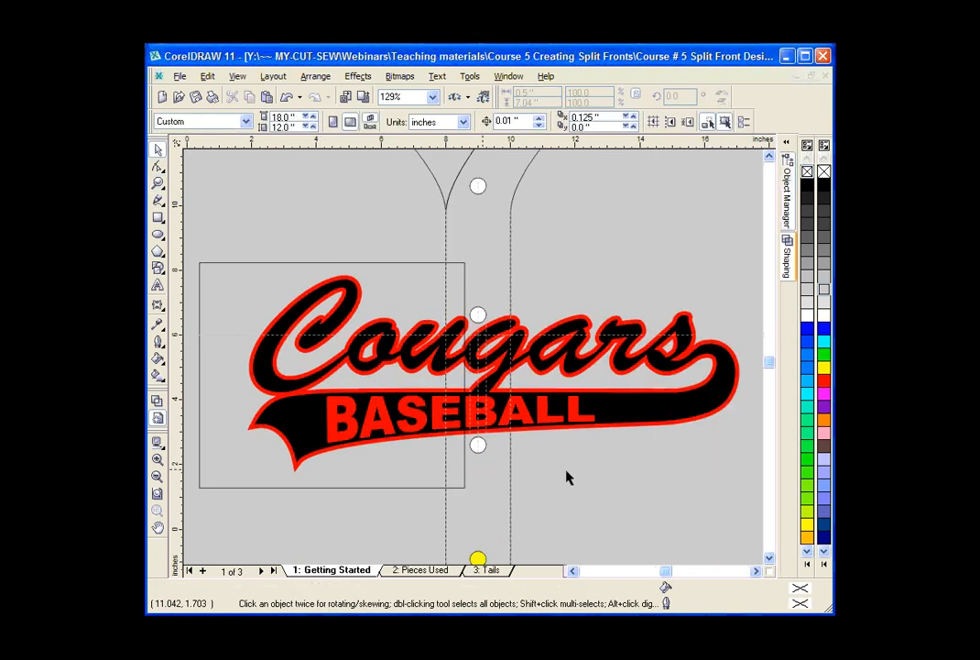
# Narrow the rectangle from its right side to about 8.07 inches wide and intersect it with the red Cougars layer, keeping both originals.
pyautogui.click(466, 312)
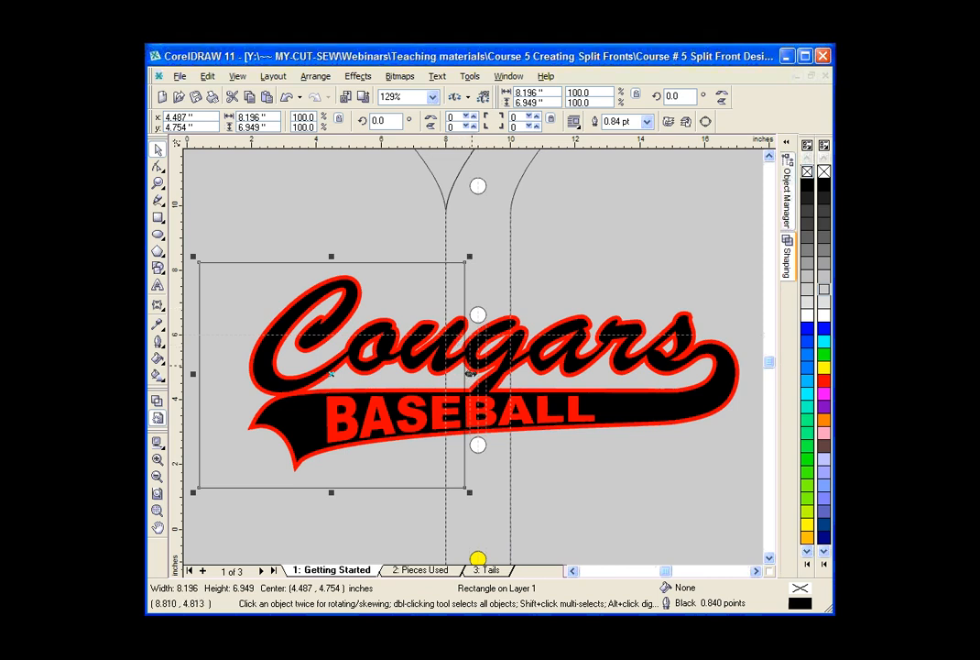
pyautogui.moveTo(469, 373); pyautogui.dragTo(460, 374)
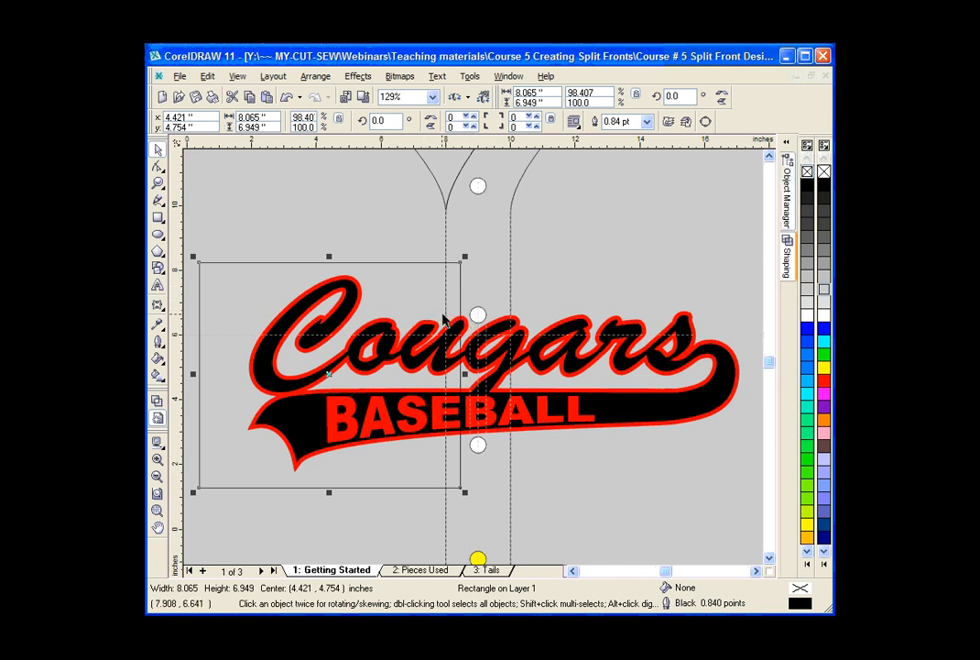
pyautogui.click(790, 273)
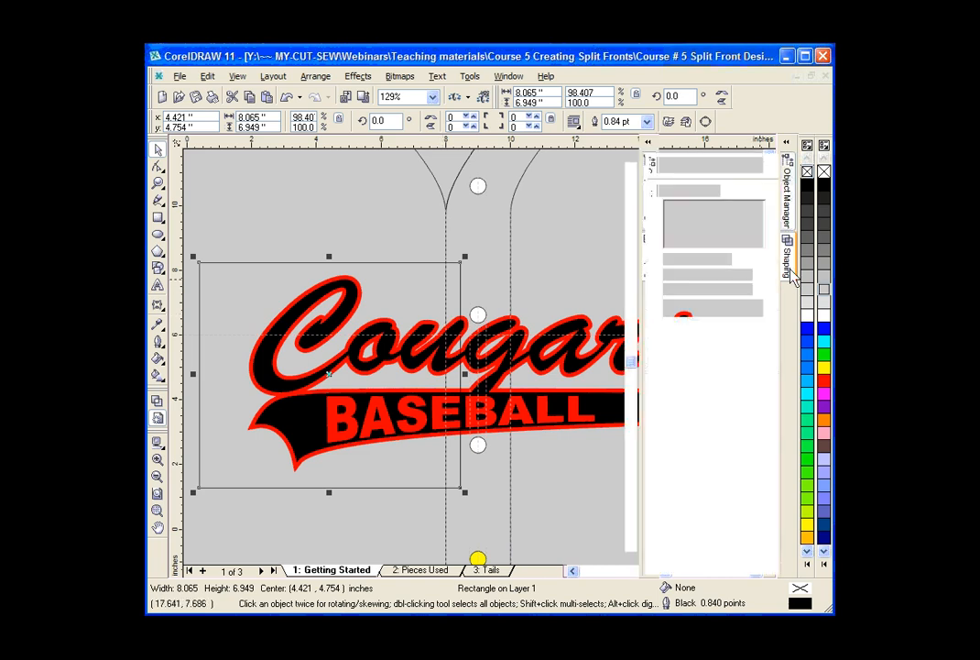
pyautogui.click(756, 165)
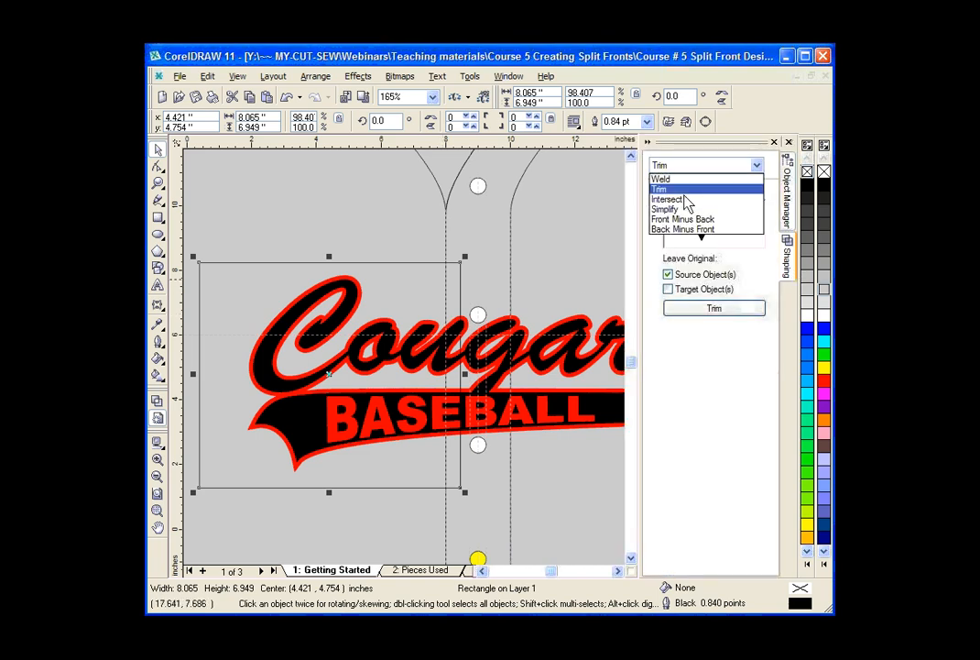
pyautogui.click(681, 200)
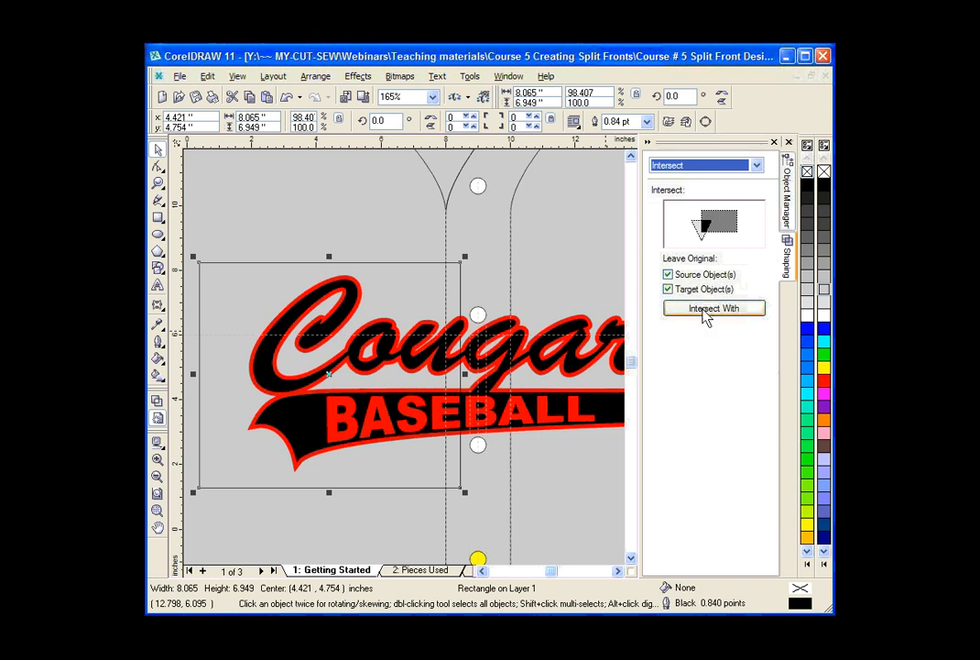
pyautogui.click(705, 312)
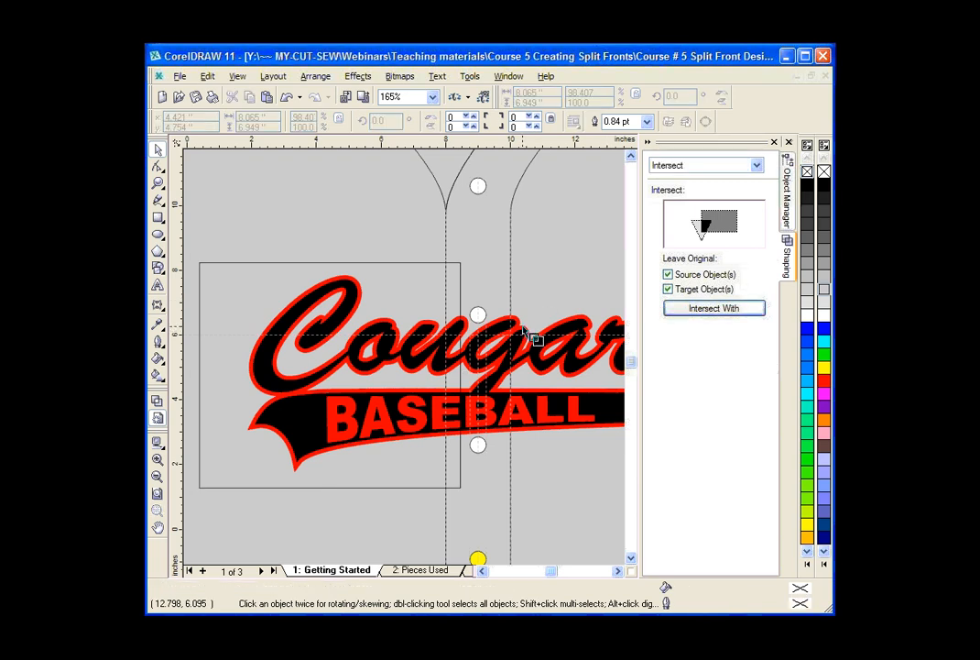
pyautogui.click(523, 328)
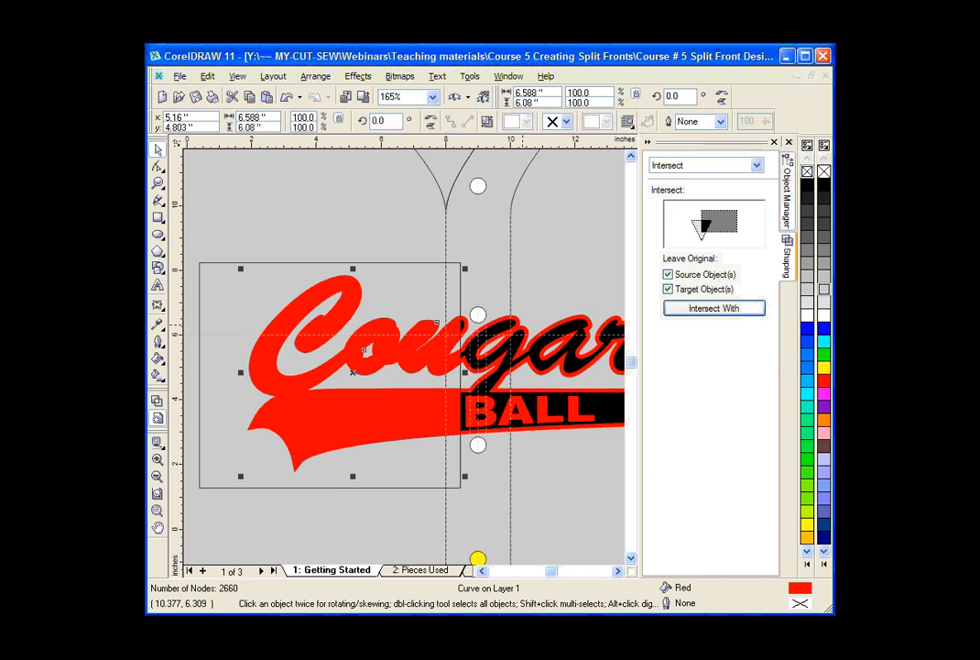
# Intersect the same rectangle with the black Cougars layer, keeping the source and target objects.
pyautogui.click(407, 263)
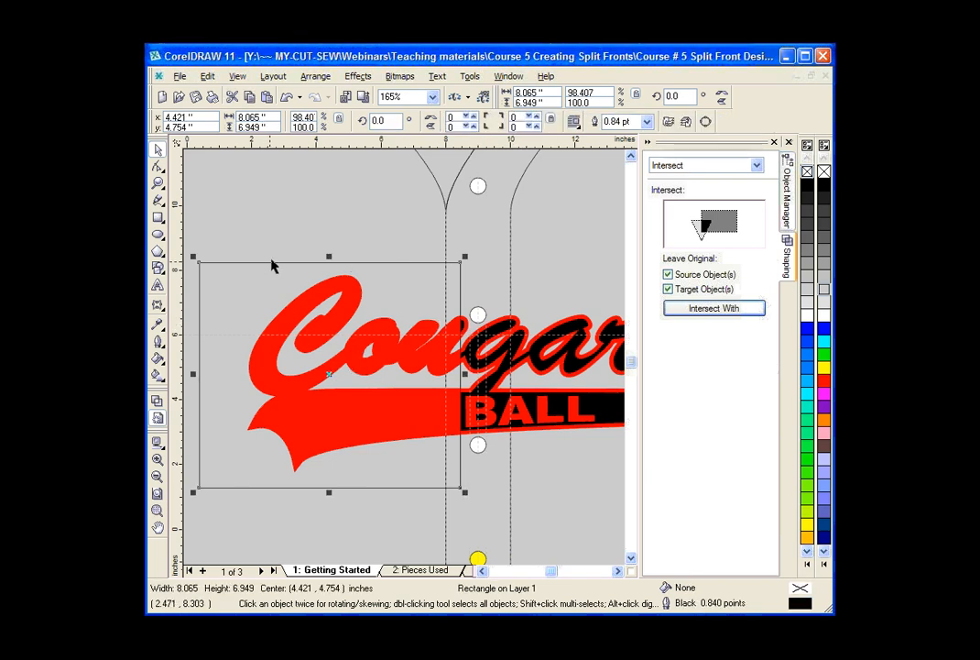
pyautogui.click(703, 310)
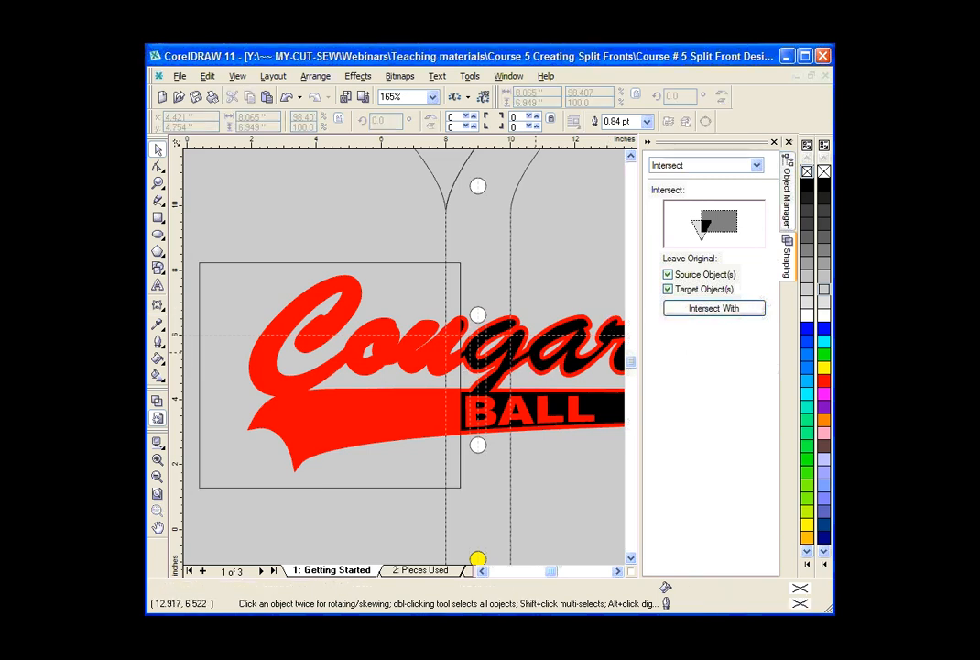
pyautogui.click(456, 303)
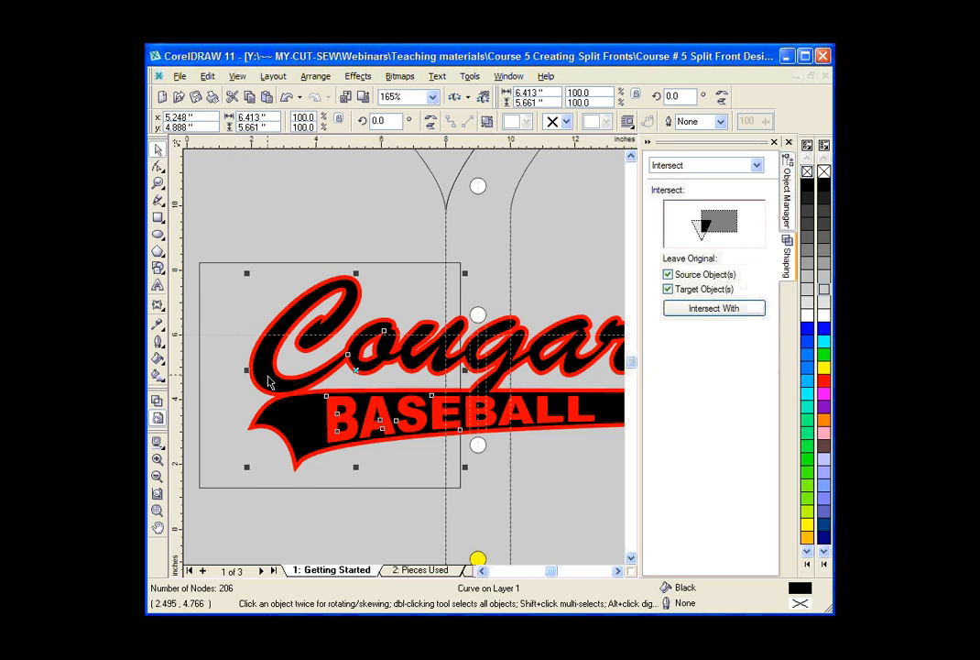
# Move the black and red left-half pieces off the design to check the split, and undo the moves.
pyautogui.moveTo(270, 383); pyautogui.dragTo(245, 241)
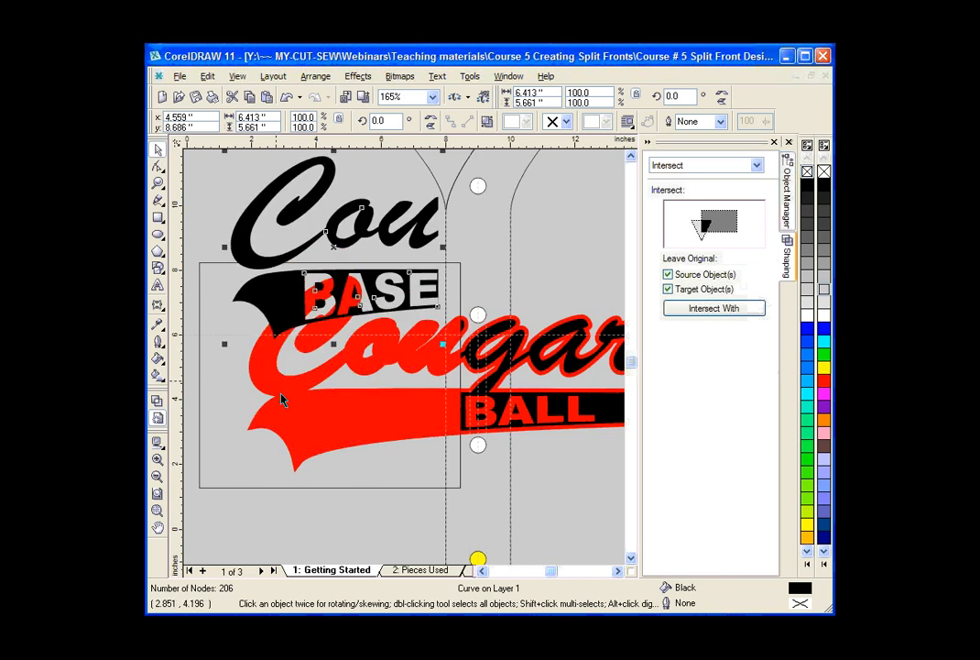
pyautogui.moveTo(282, 394); pyautogui.dragTo(236, 307)
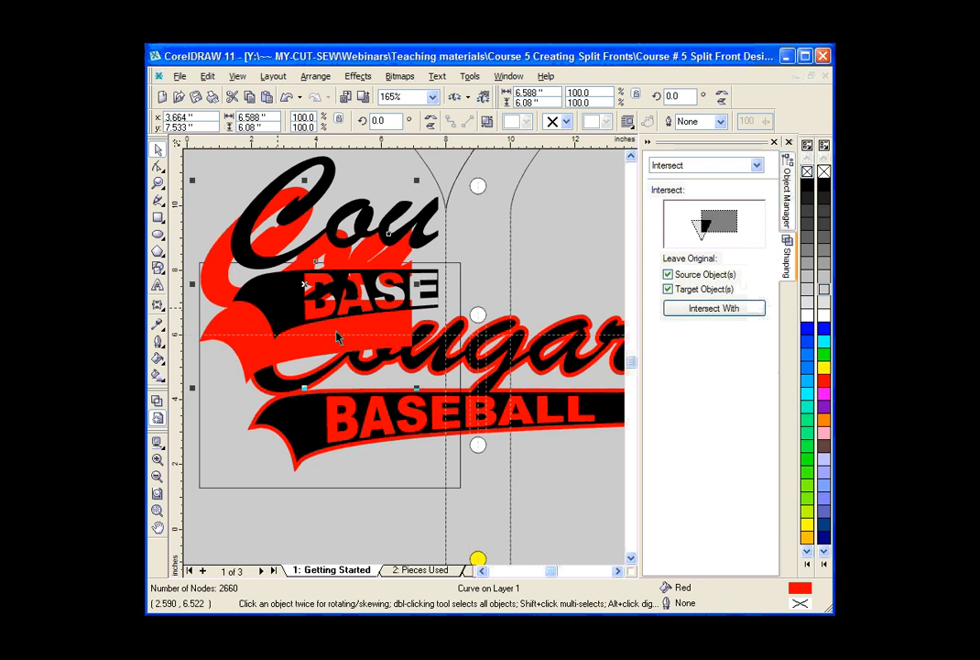
pyautogui.click(286, 97)
pyautogui.click(287, 98)
pyautogui.click(286, 97)
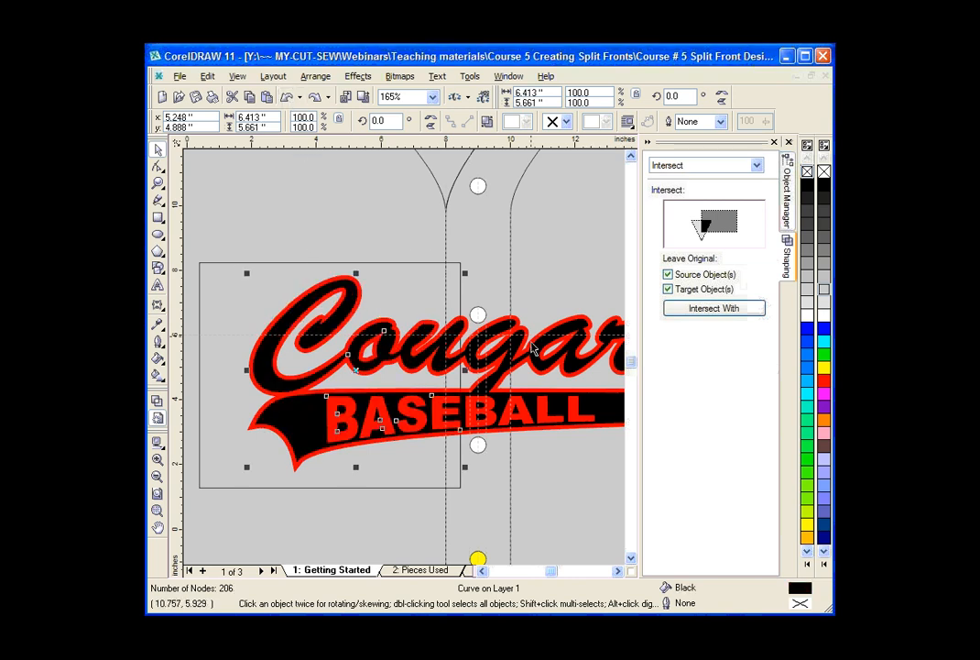
# Flip the rectangle over to cover the right half of the design and stretch it to about 10.31 inches wide, starting at the placket's left line.
pyautogui.click(620, 573)
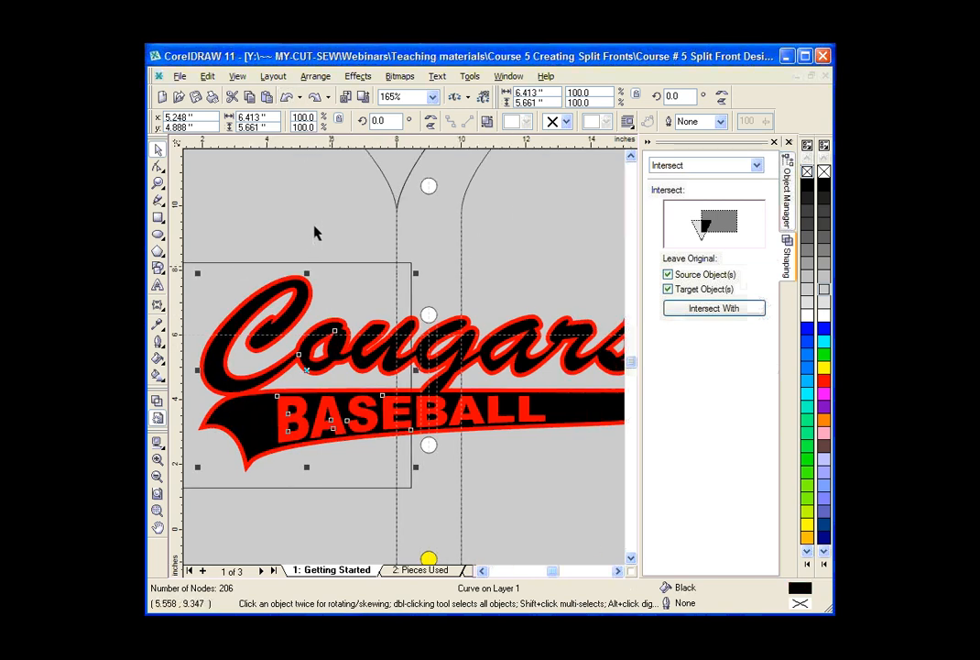
pyautogui.click(158, 183)
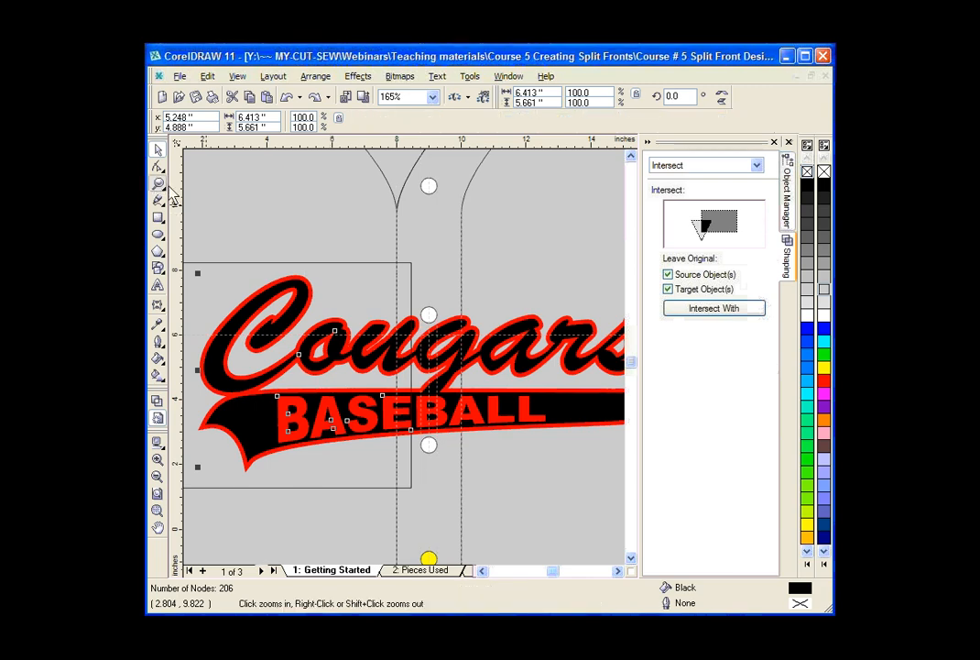
pyautogui.rightClick(473, 316)
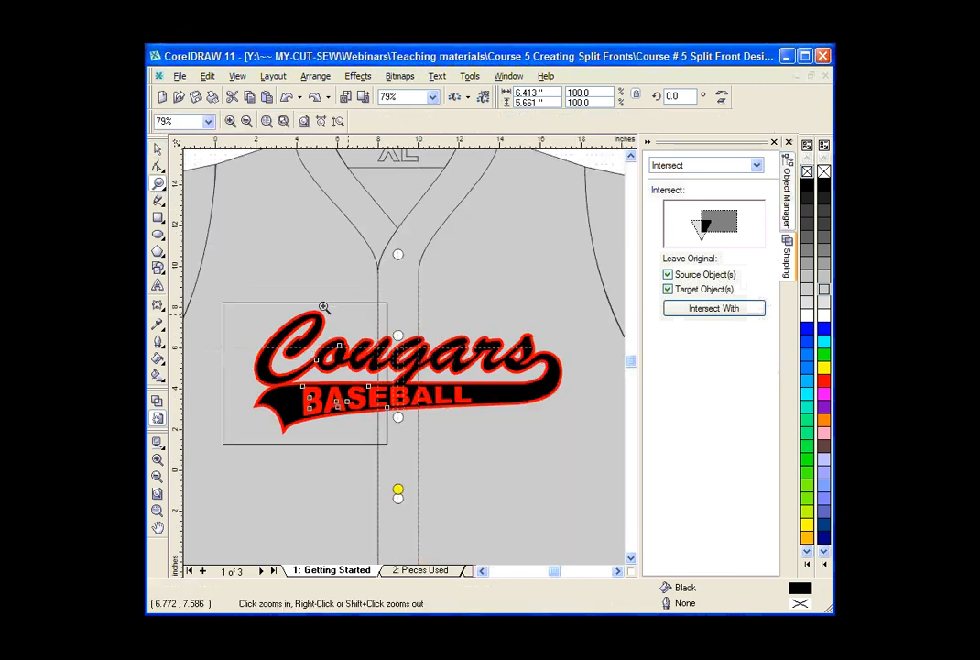
pyautogui.click(159, 150)
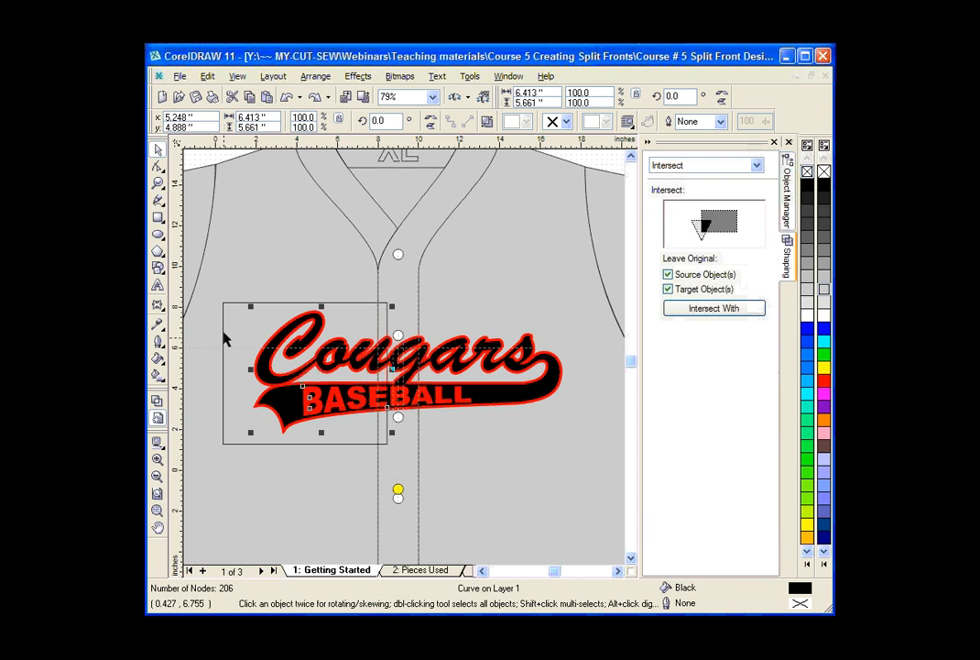
pyautogui.click(222, 372)
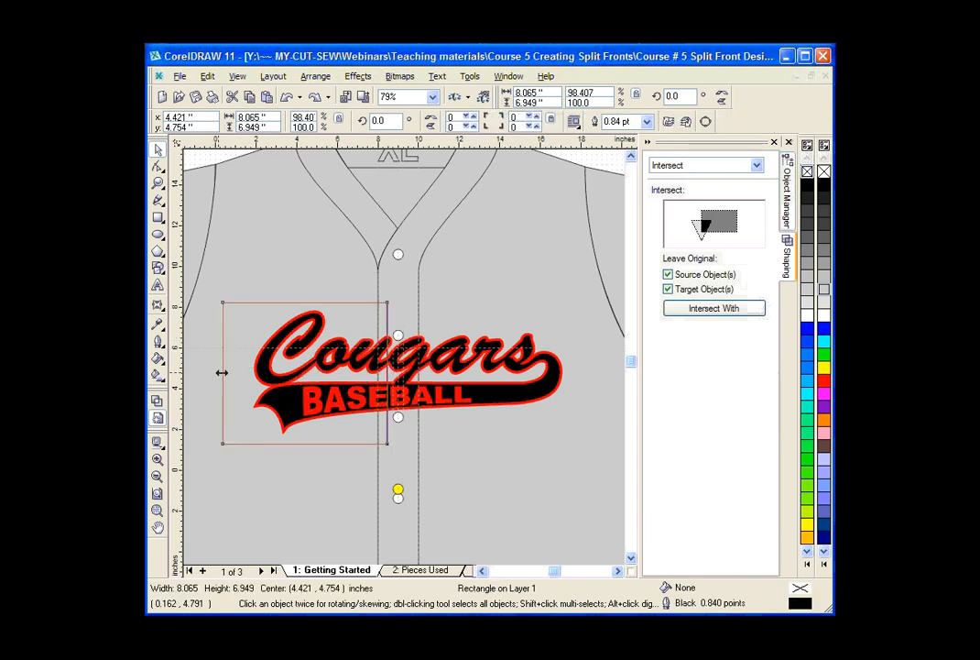
pyautogui.moveTo(222, 372); pyautogui.dragTo(584, 406)
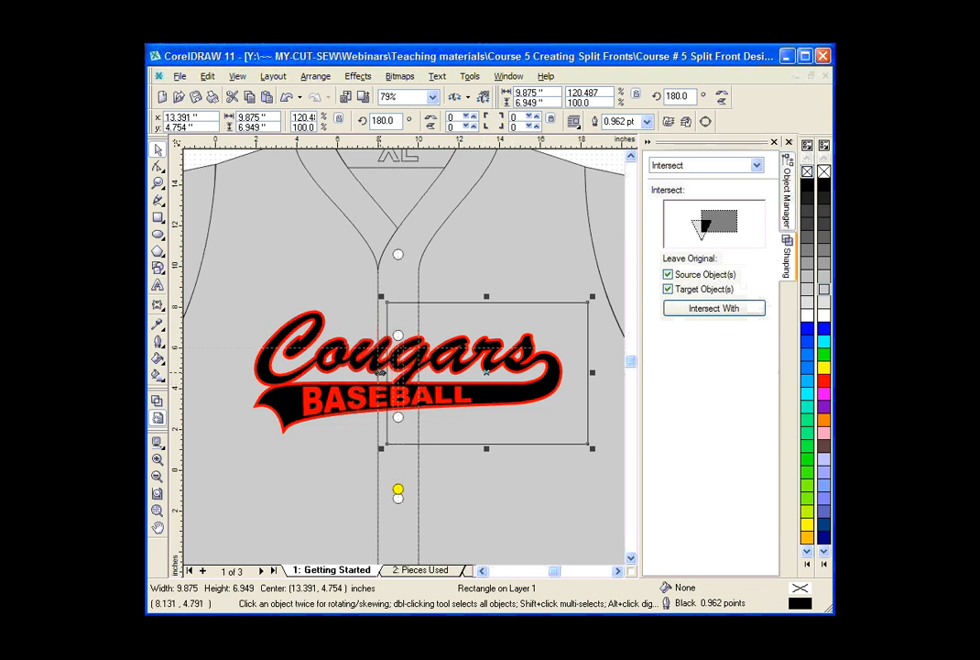
pyautogui.moveTo(380, 373); pyautogui.dragTo(371, 375)
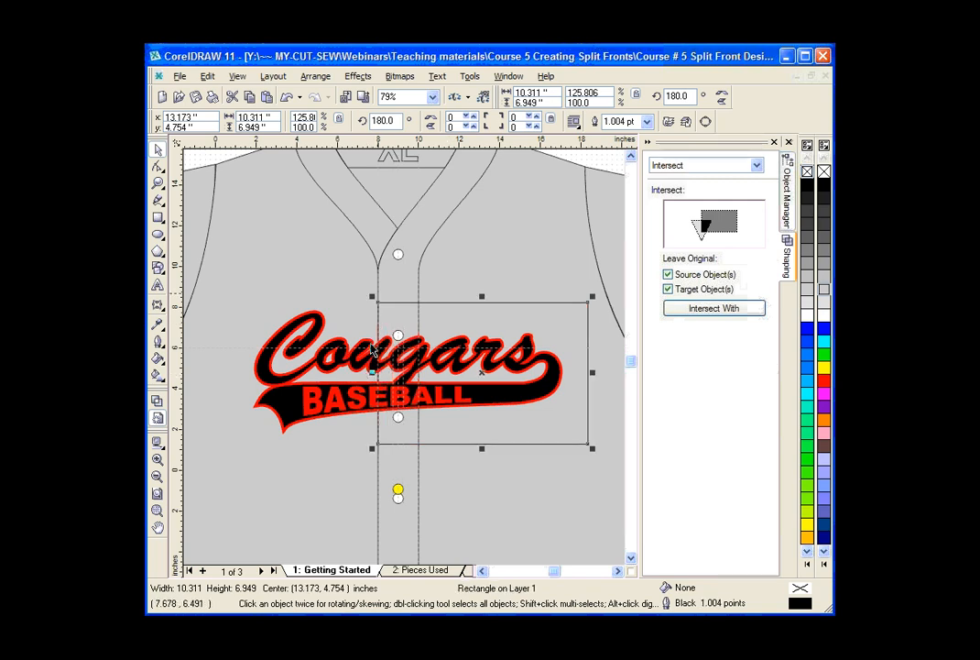
# Intersect the right-half rectangle with the red Cougars layer, keeping the source object but not the target.
pyautogui.click(157, 184)
pyautogui.moveTo(321, 348); pyautogui.dragTo(419, 451)
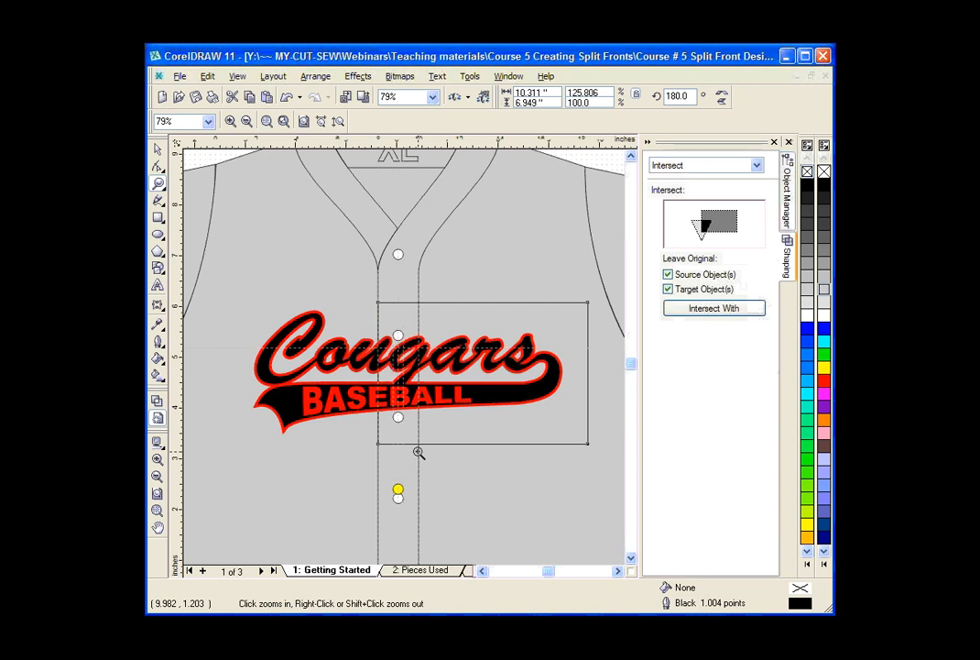
pyautogui.click(247, 122)
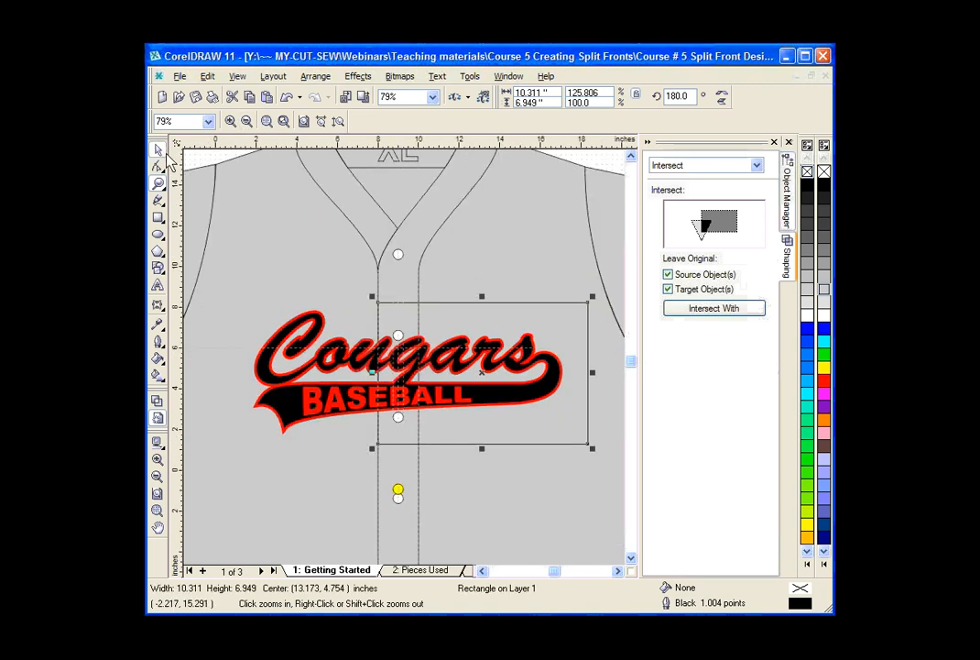
pyautogui.click(163, 152)
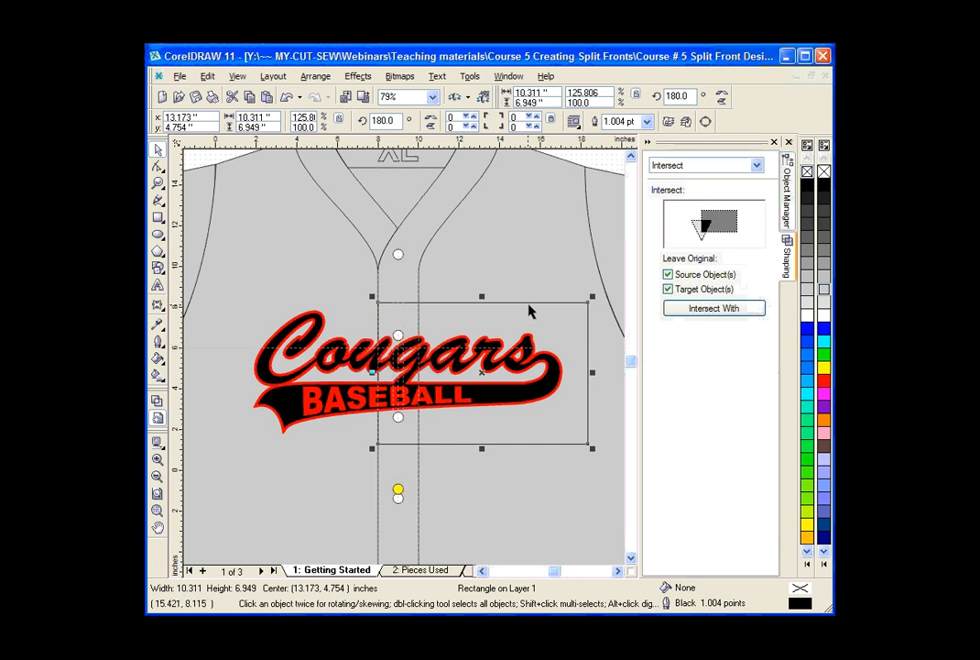
pyautogui.click(668, 289)
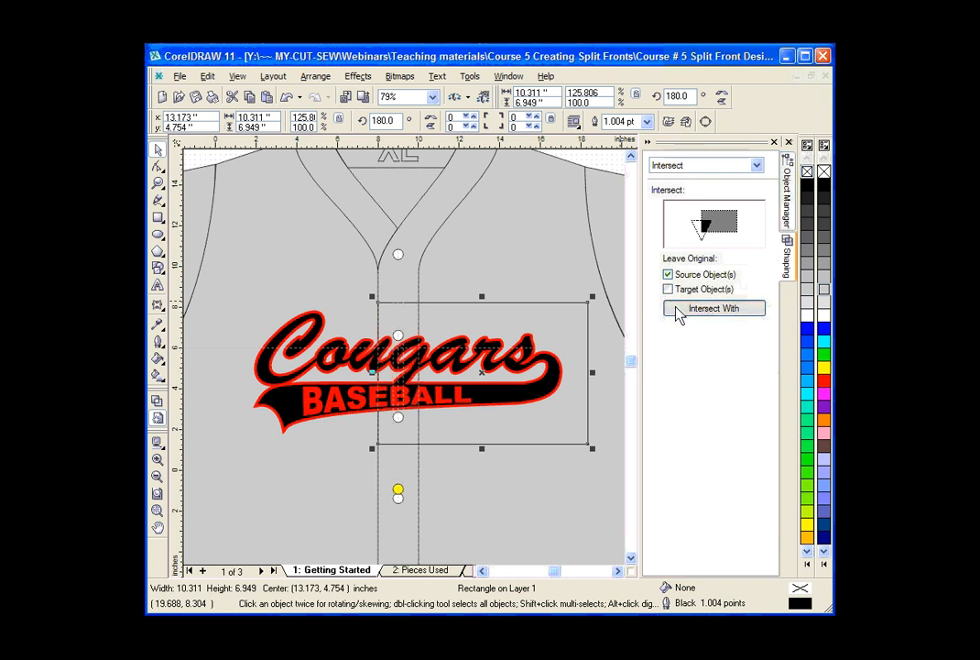
pyautogui.click(679, 311)
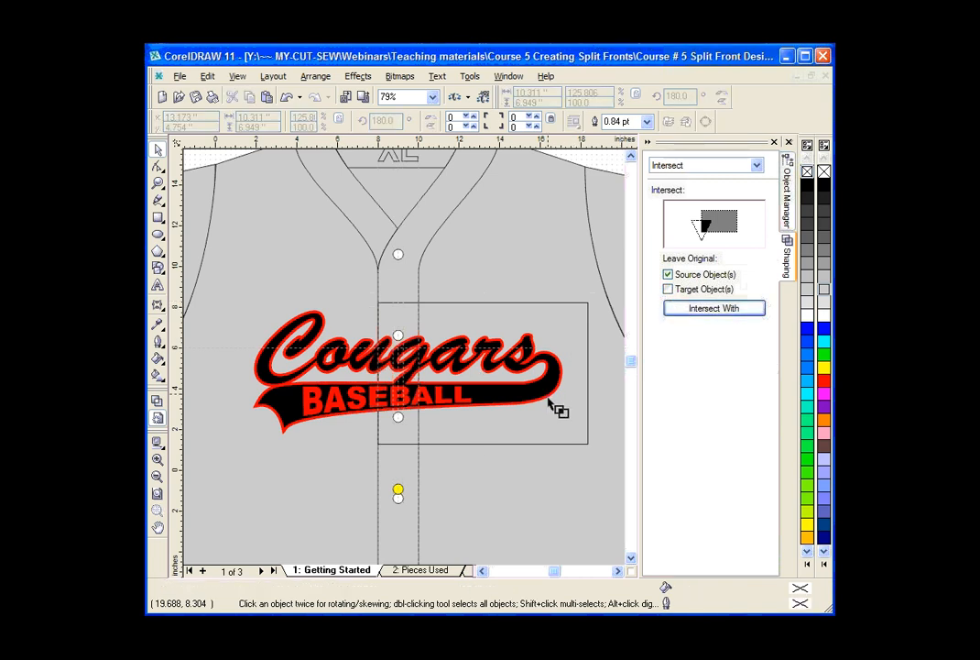
pyautogui.click(318, 289)
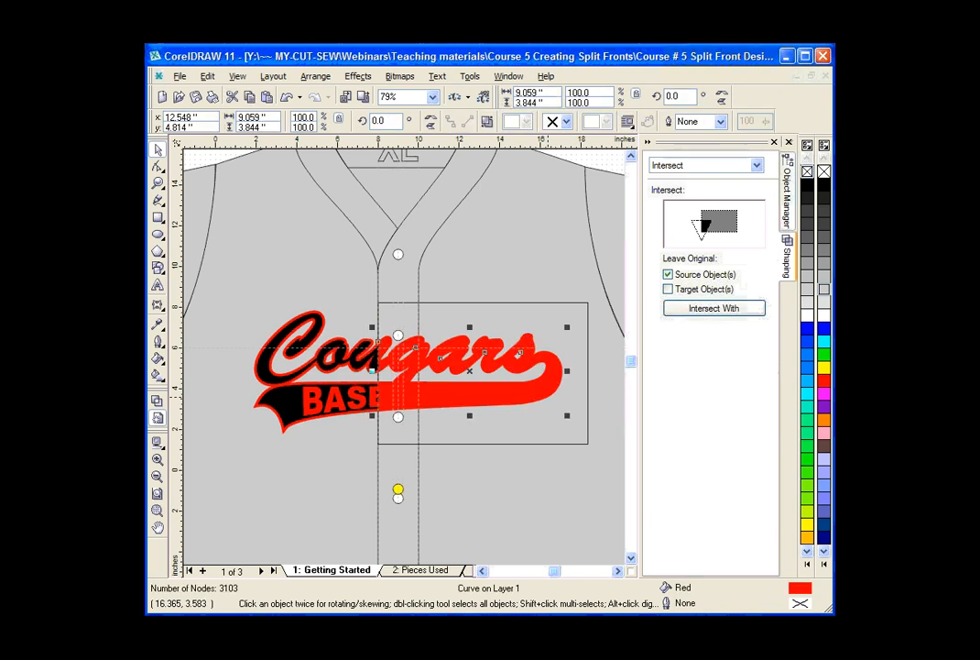
# In wireframe view, intersect the same rectangle with the black Cougars layer, keeping neither the source nor the target object.
pyautogui.click(158, 403)
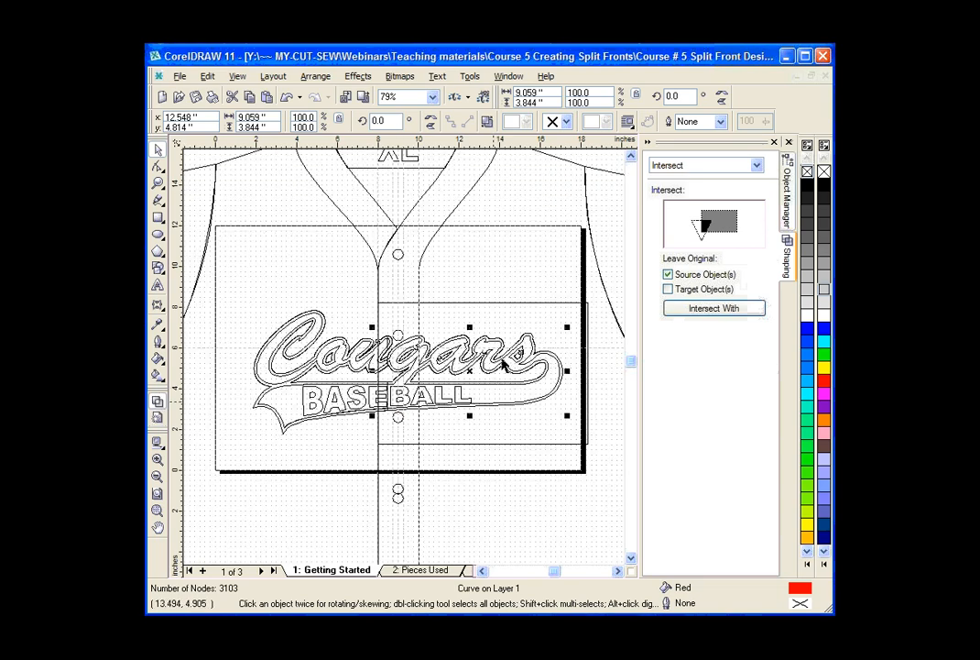
pyautogui.click(560, 307)
pyautogui.click(668, 275)
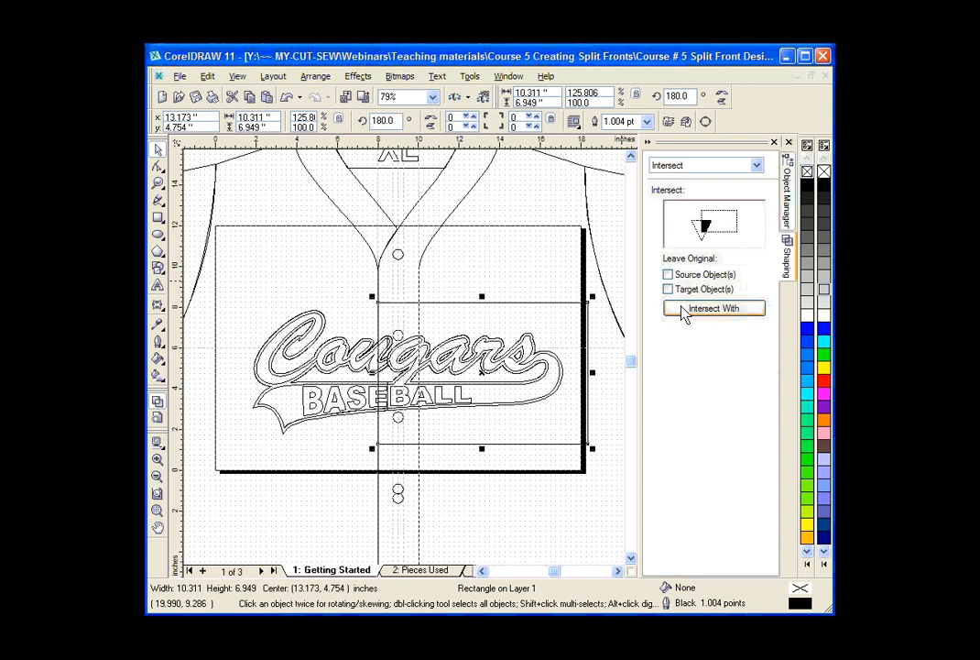
pyautogui.click(683, 310)
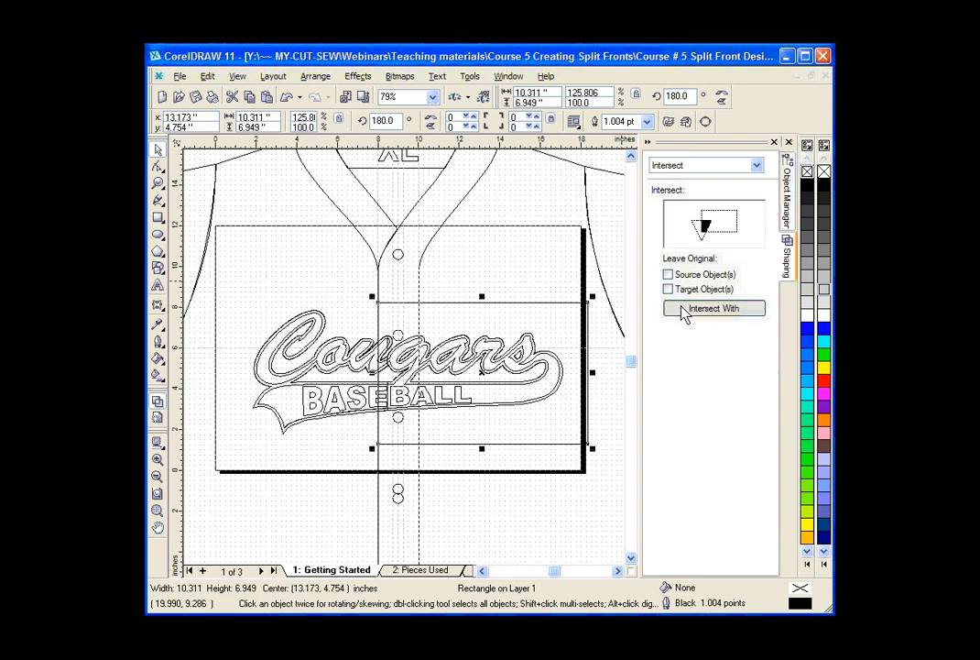
pyautogui.click(527, 370)
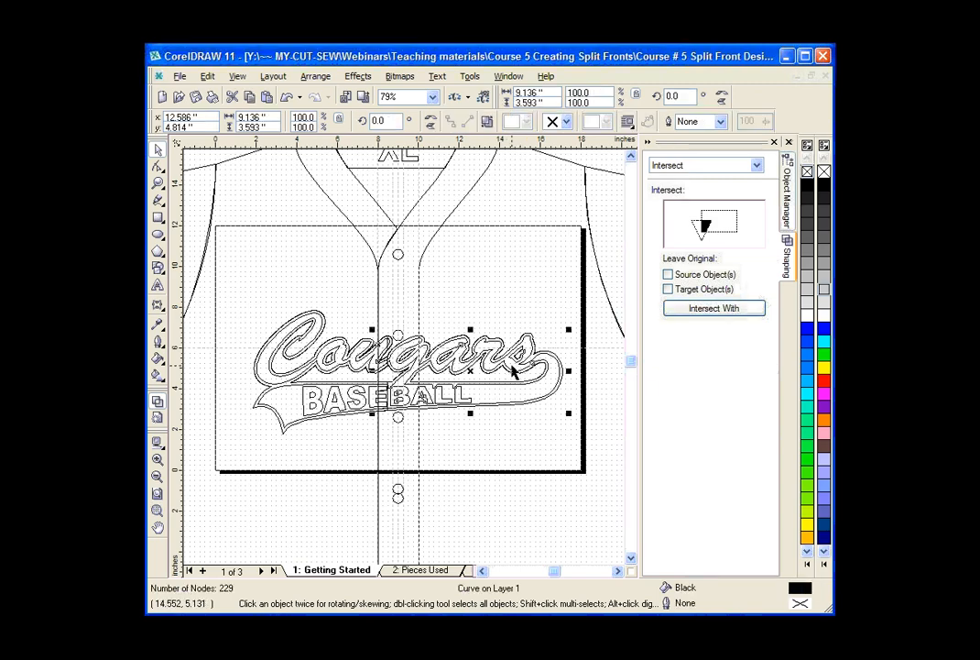
# Move the black right-half and left-half pieces off the design to check the split, and undo both moves.
pyautogui.click(158, 182)
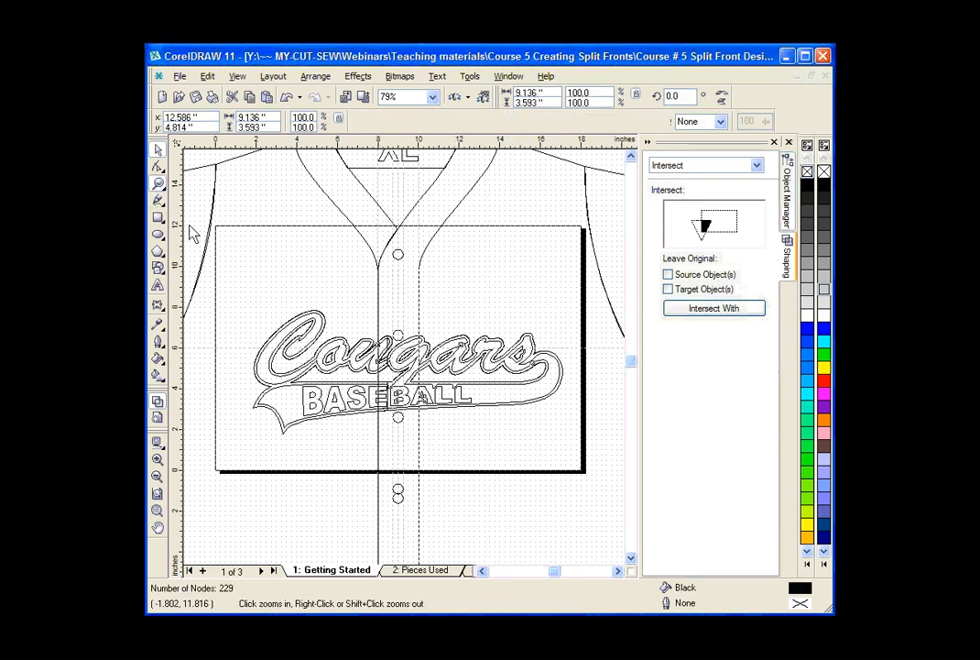
pyautogui.moveTo(267, 302); pyautogui.dragTo(544, 445)
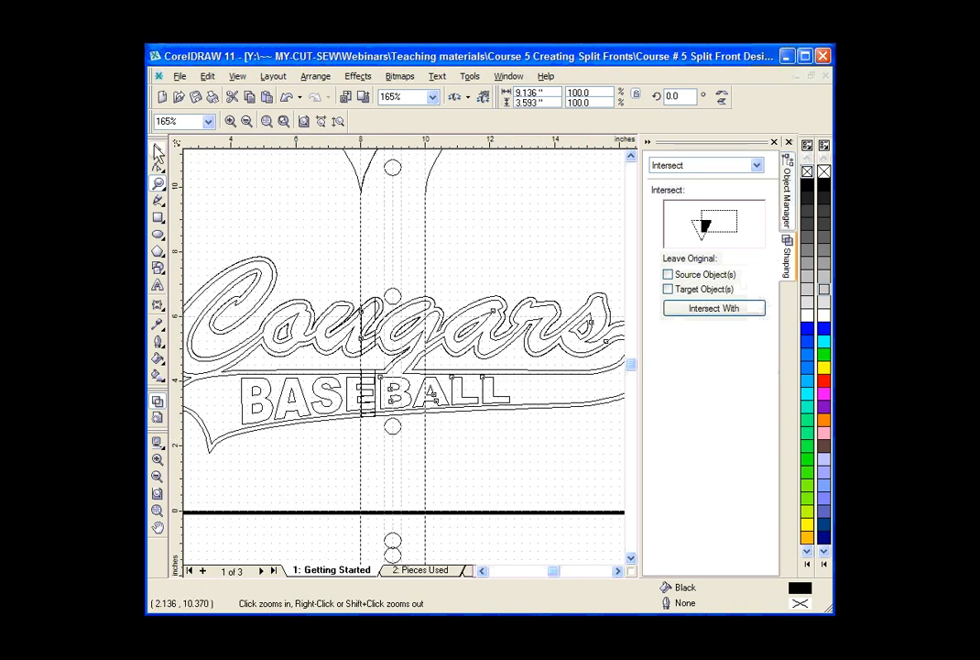
pyautogui.press('space')
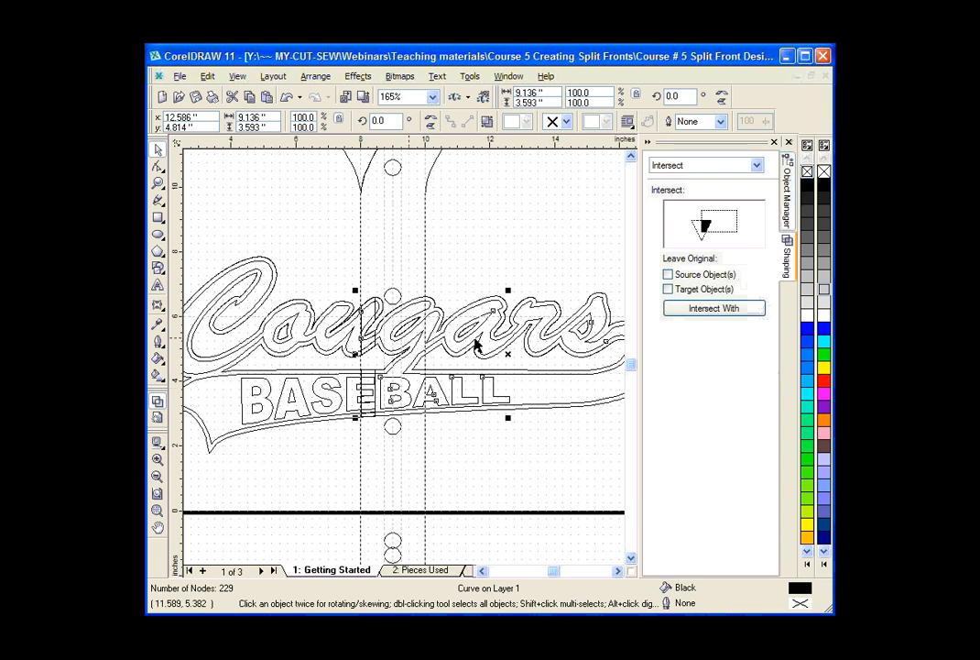
pyautogui.moveTo(472, 337); pyautogui.dragTo(475, 209)
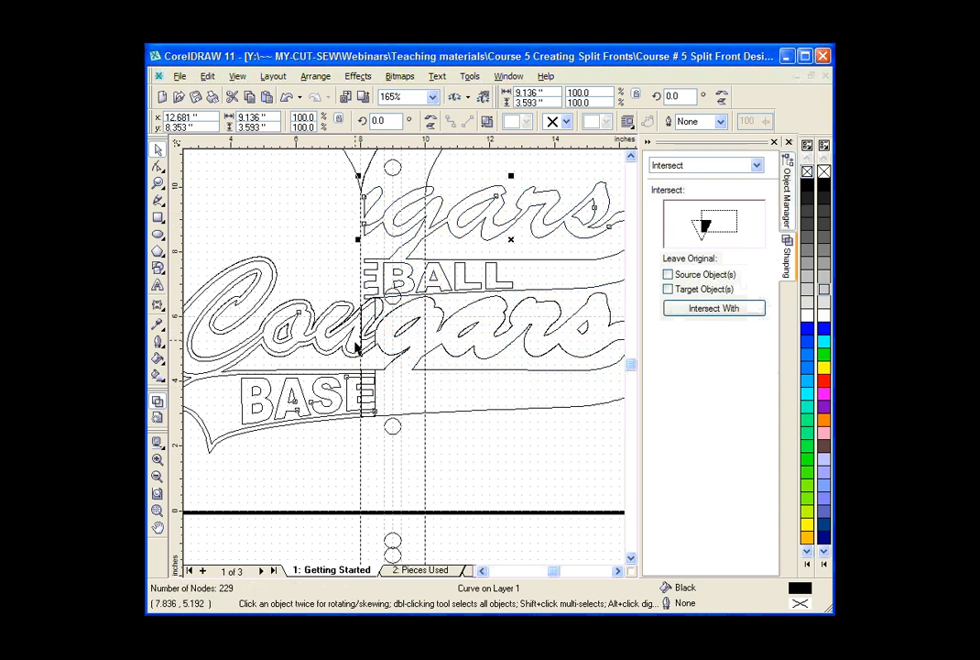
pyautogui.click(344, 395)
pyautogui.moveTo(355, 341); pyautogui.dragTo(315, 291)
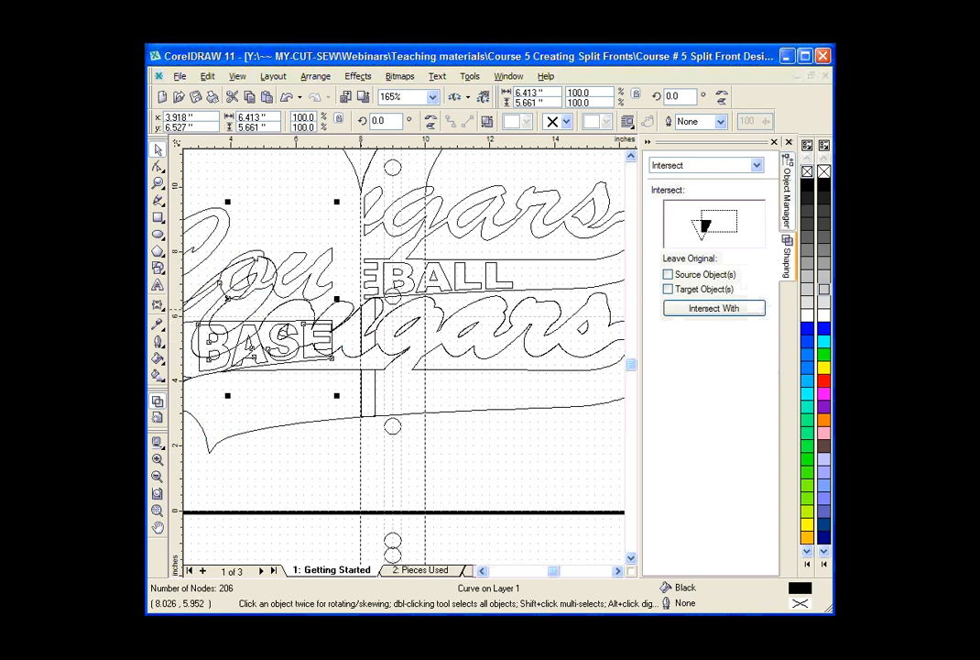
pyautogui.click(288, 98)
pyautogui.click(287, 98)
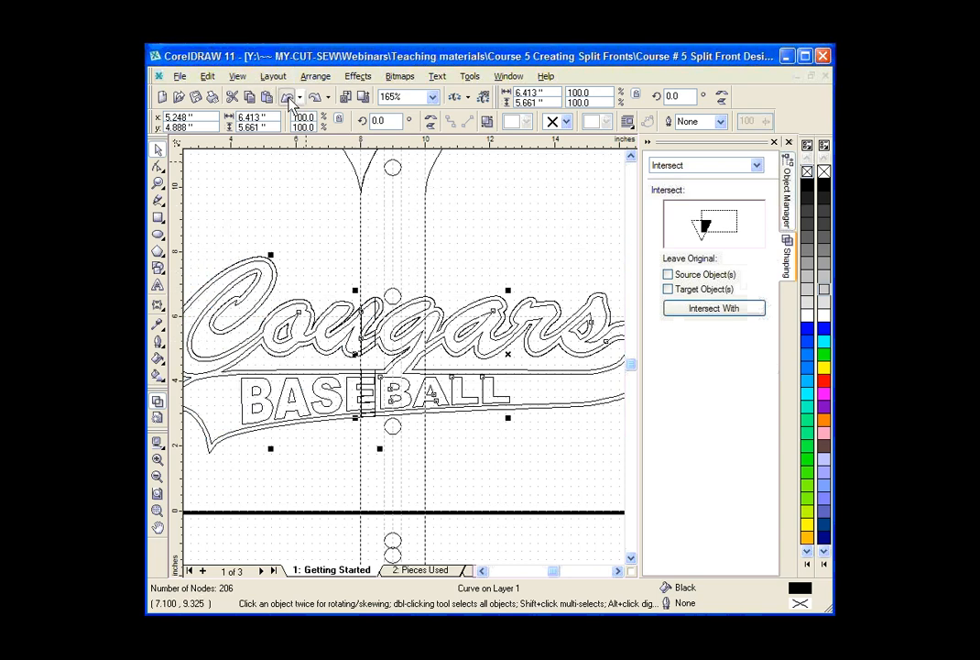
# Deselect the design pieces and return the whole jersey to the full-color display.
pyautogui.click(158, 182)
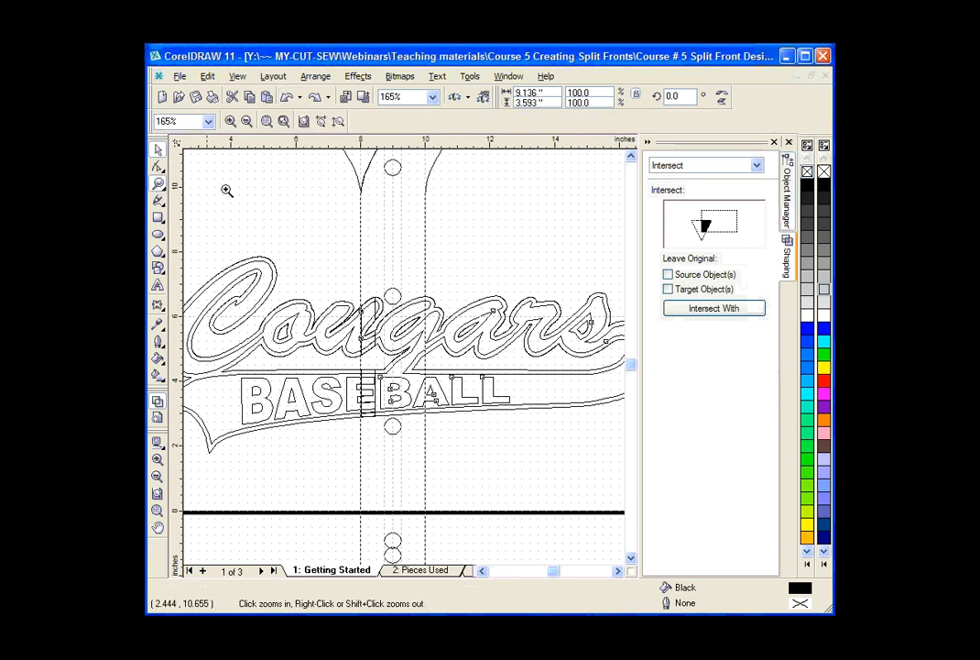
pyautogui.rightClick(395, 278)
pyautogui.rightClick(398, 278)
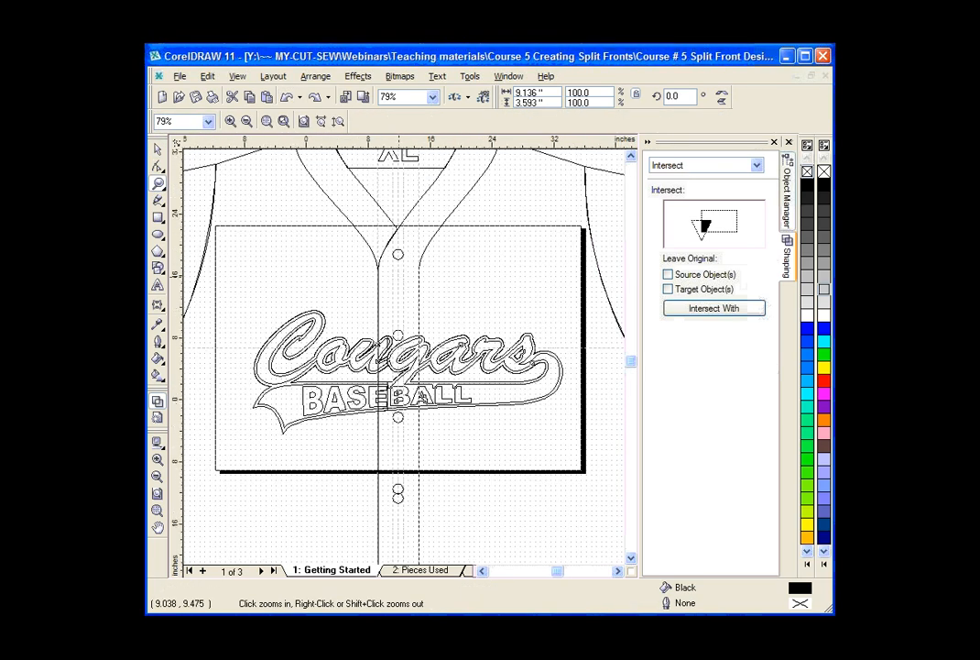
pyautogui.click(158, 150)
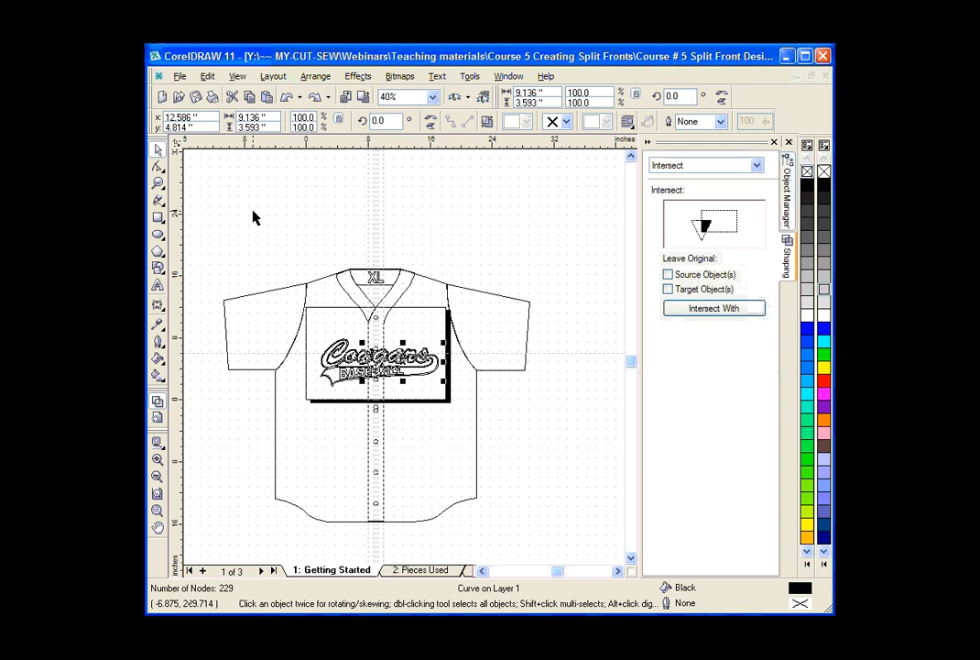
pyautogui.click(253, 211)
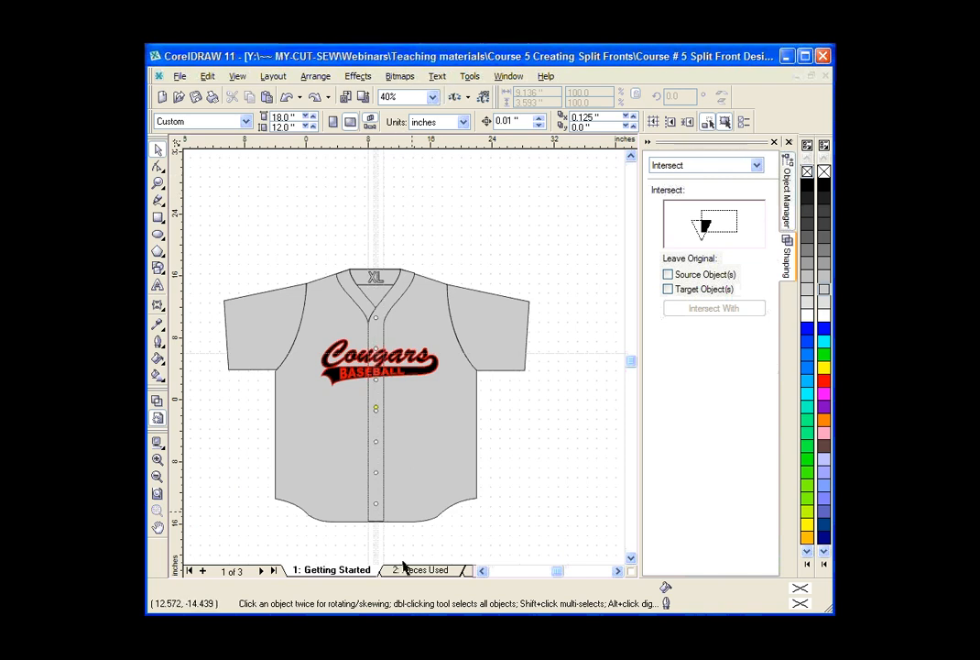
# Switch to Homework Course # 5 Split Front Designs.cdr with the docker collapsed, and show page 11.
pyautogui.click(475, 79)
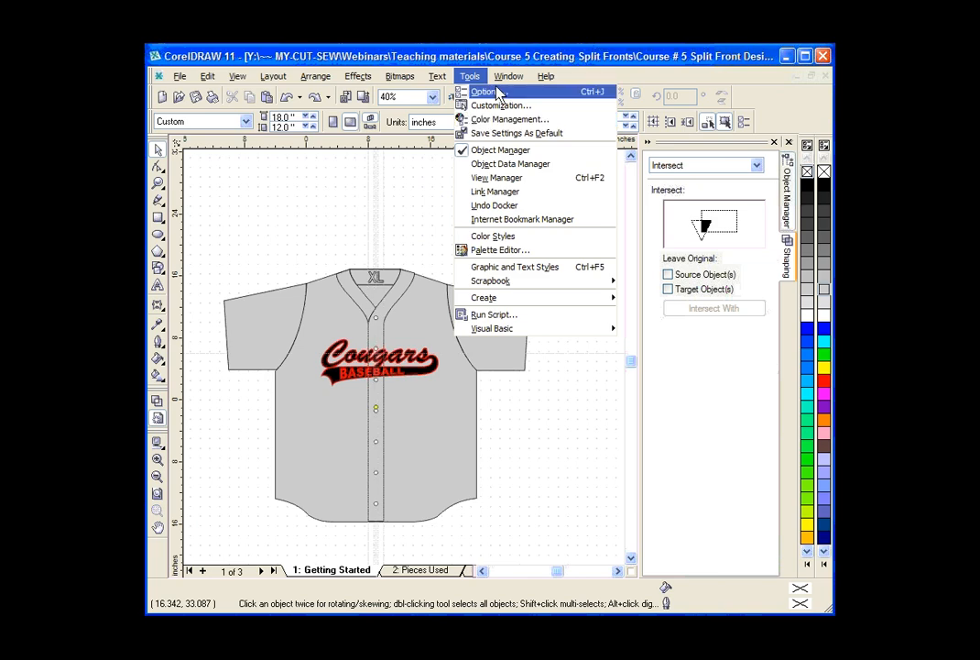
pyautogui.moveTo(509, 76)
pyautogui.click(562, 277)
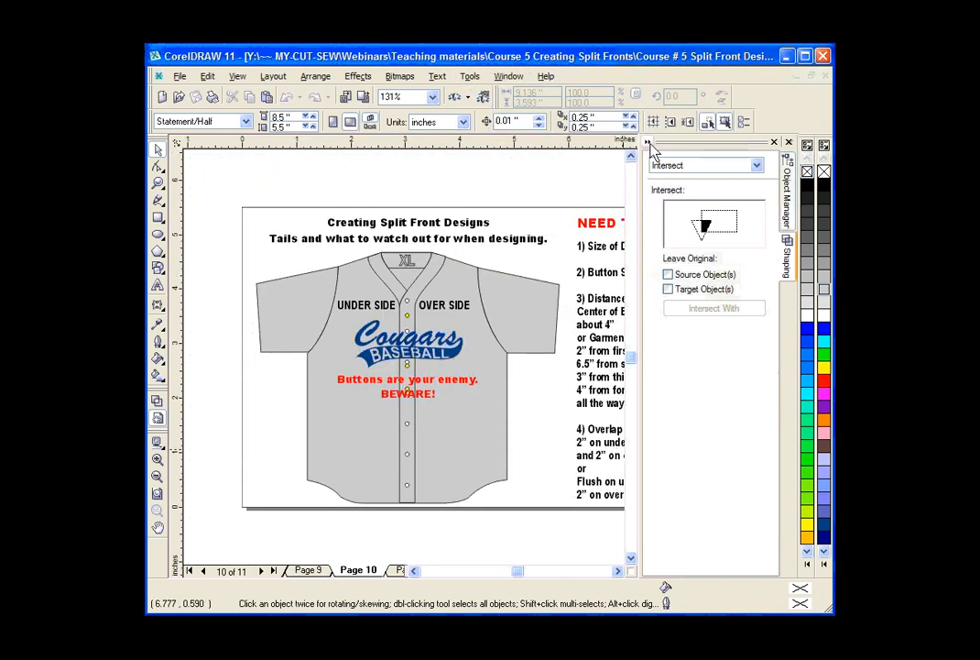
pyautogui.click(648, 143)
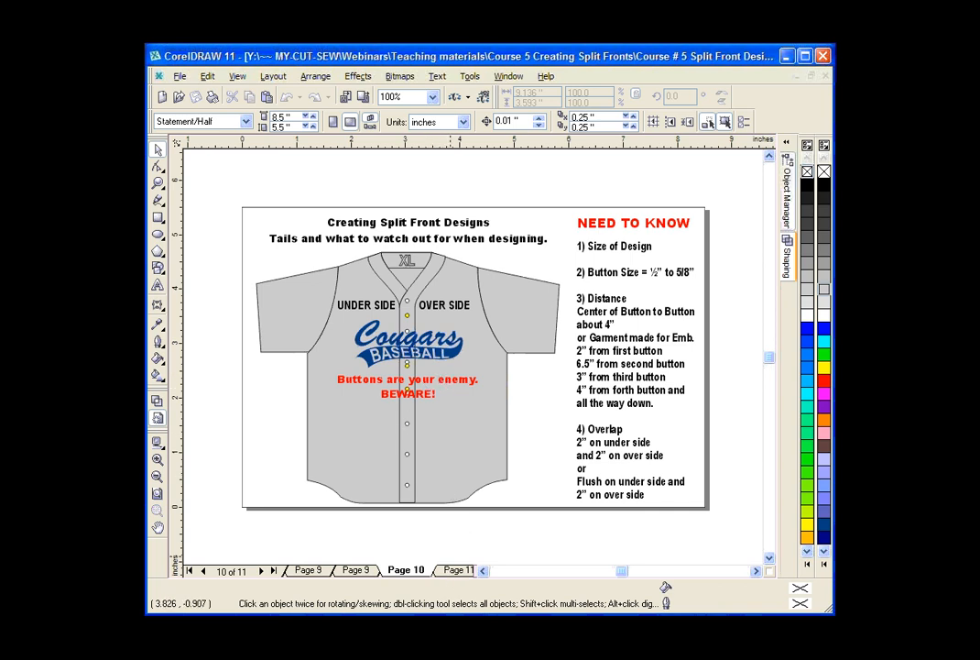
pyautogui.click(456, 569)
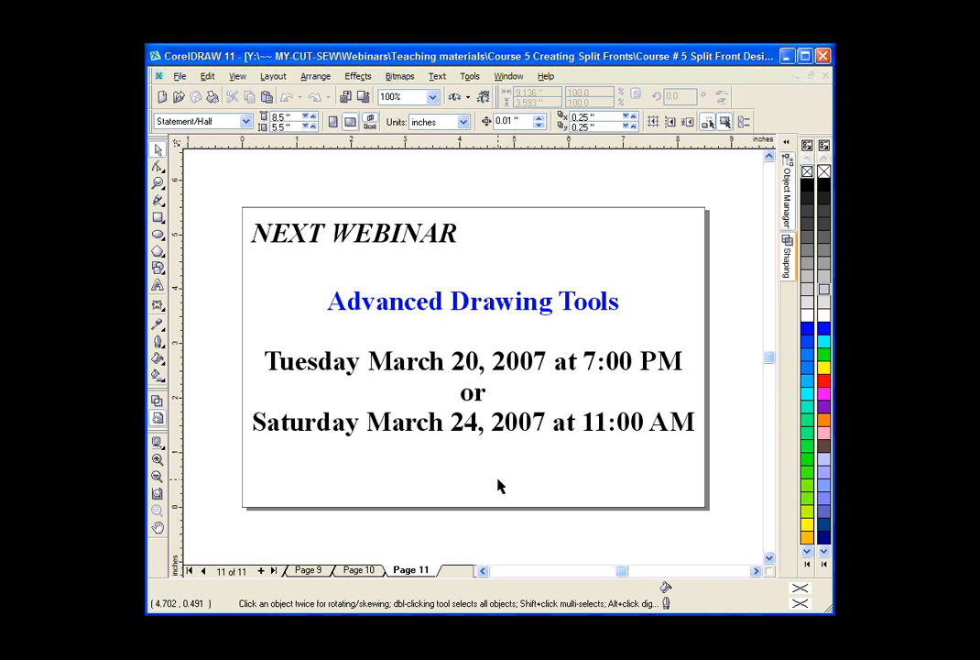
# Return to Layout Template.cdr and select all objects on the page to check their overall size, leaving nothing selected.
pyautogui.click(509, 78)
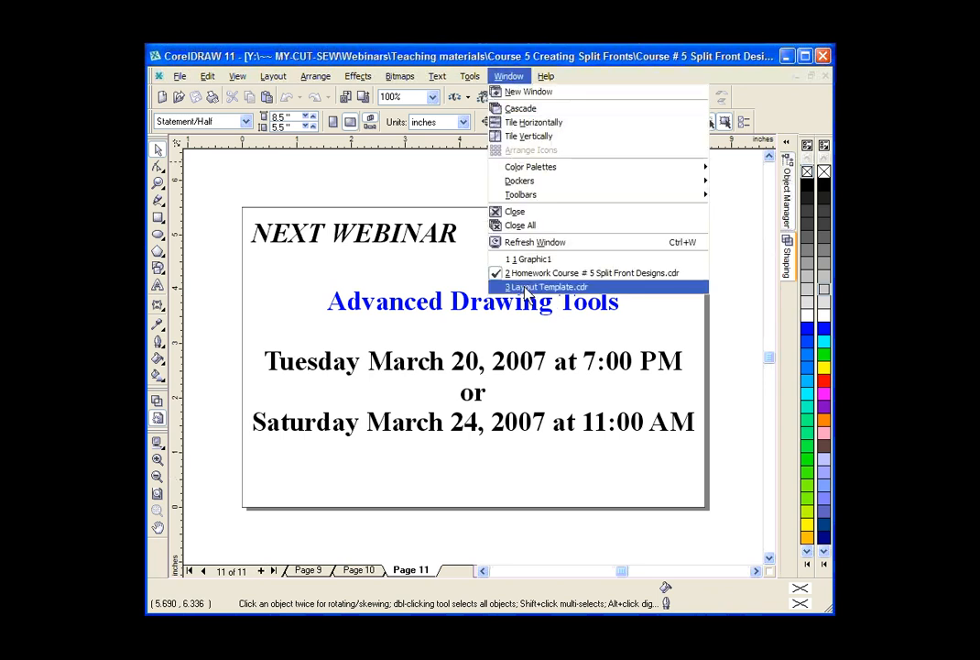
pyautogui.click(526, 287)
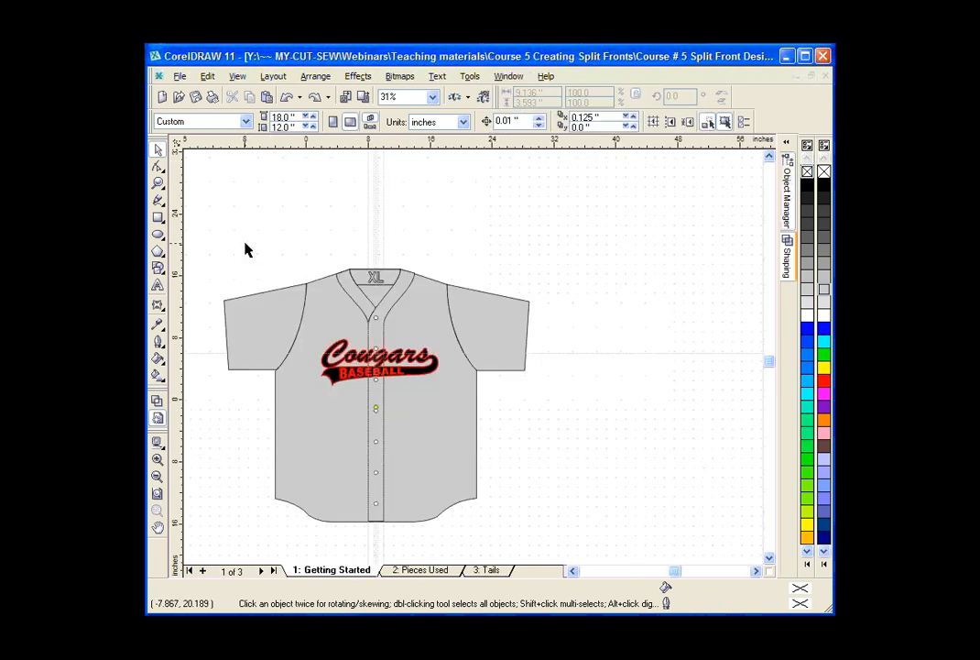
pyautogui.click(574, 572)
pyautogui.click(575, 571)
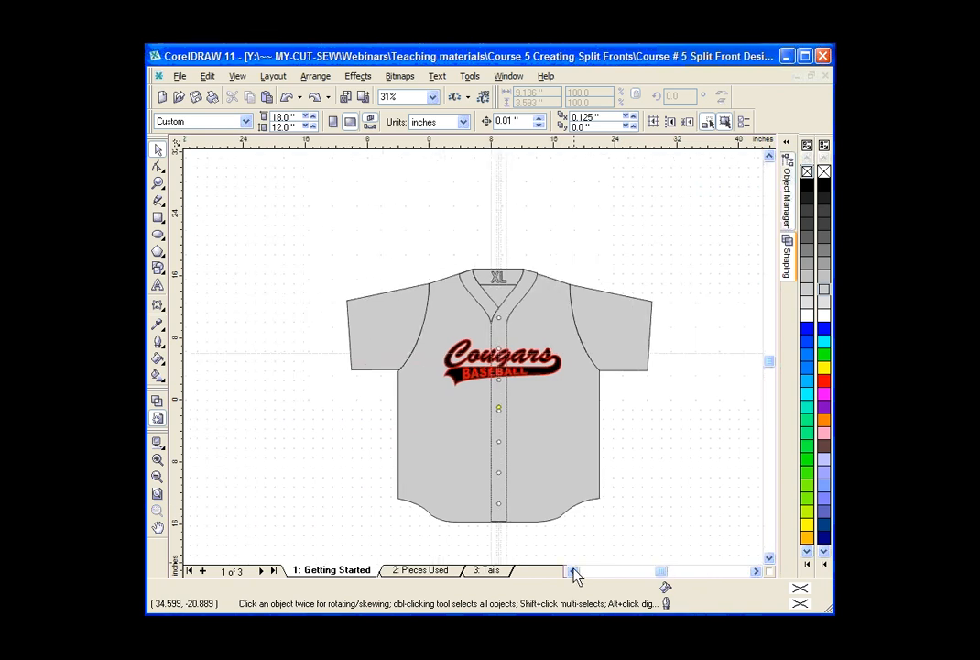
pyautogui.scroll(-1, 645, 448)
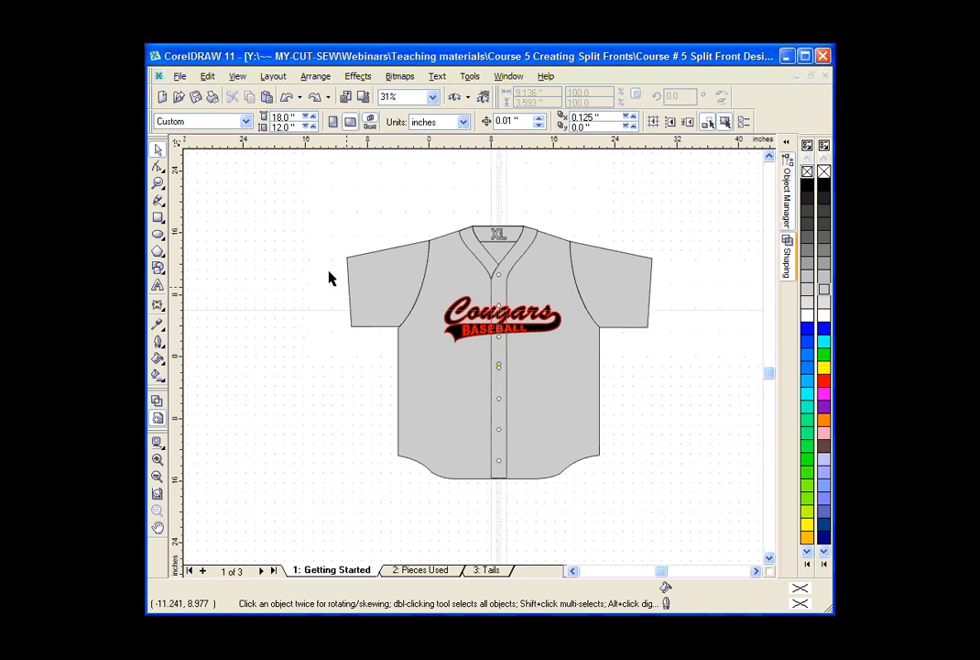
pyautogui.doubleClick(158, 150)
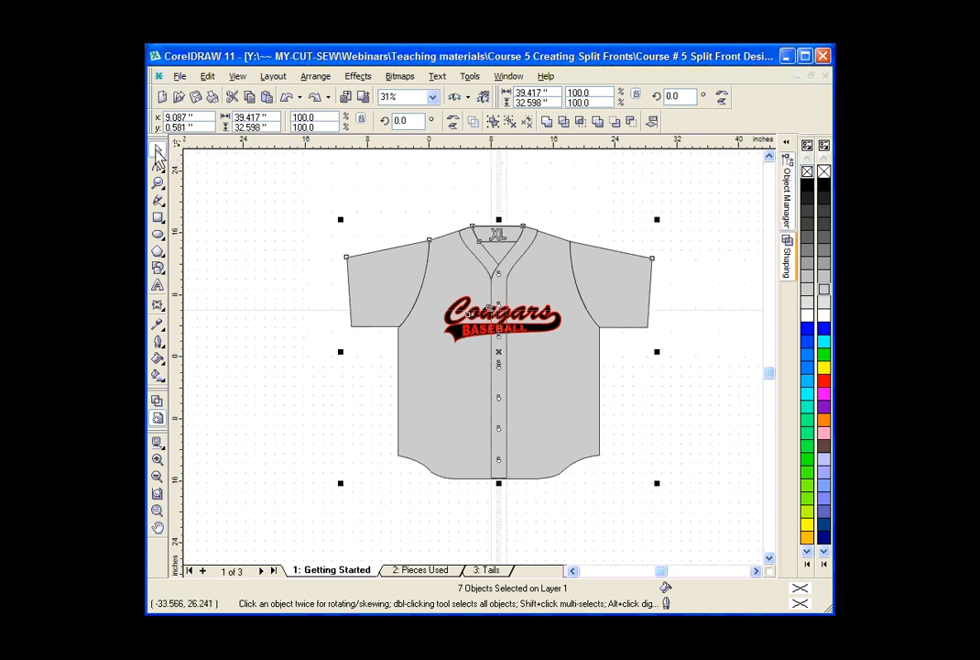
pyautogui.click(226, 179)
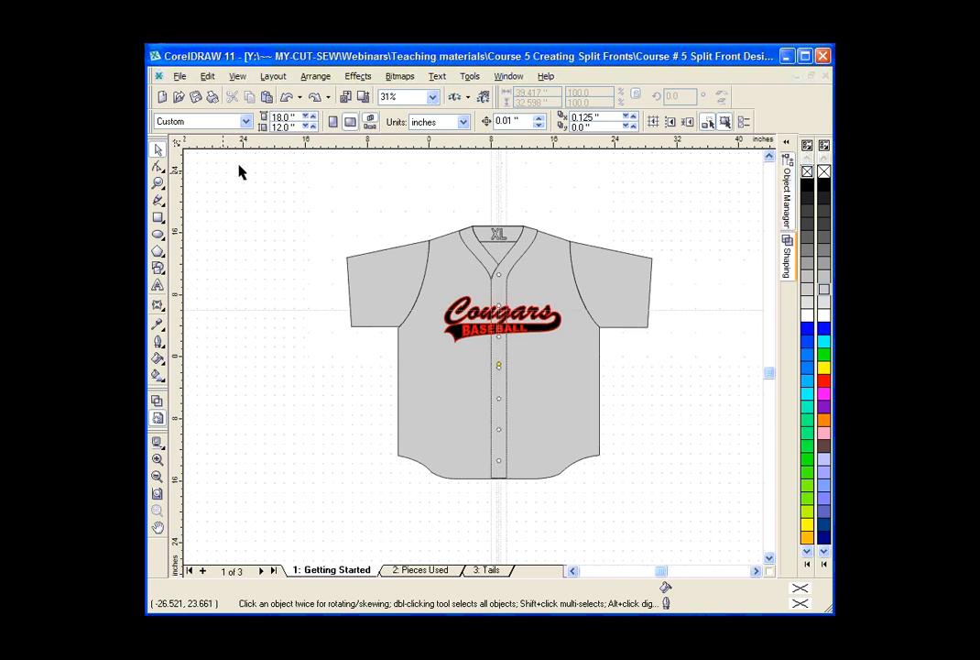
# Set the layout template's page size to 40 inches wide by 36 inches high.
pyautogui.doubleClick(299, 118)
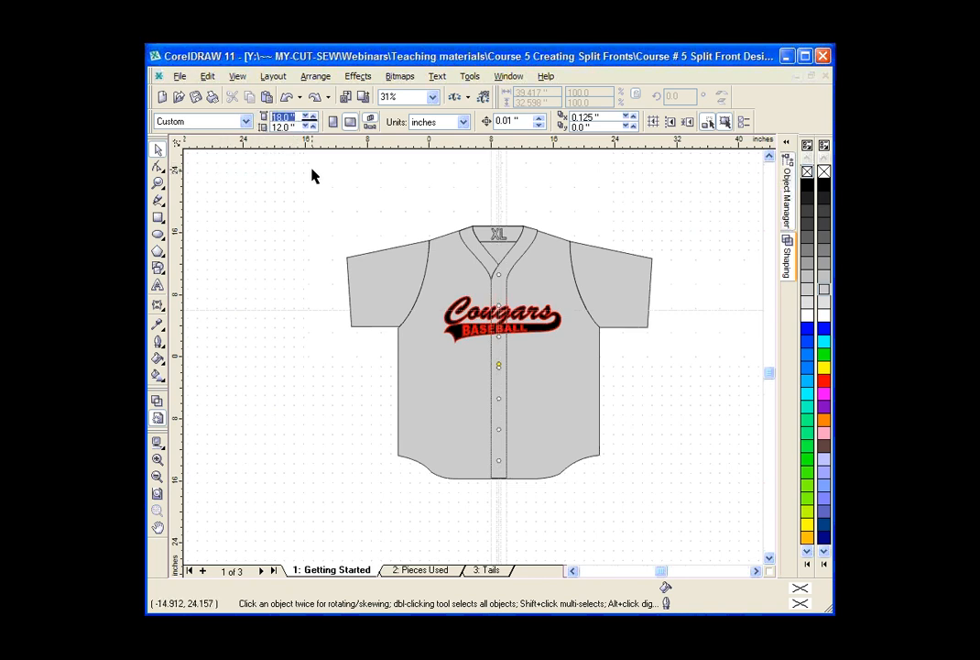
pyautogui.write('40')
pyautogui.press('Tab')
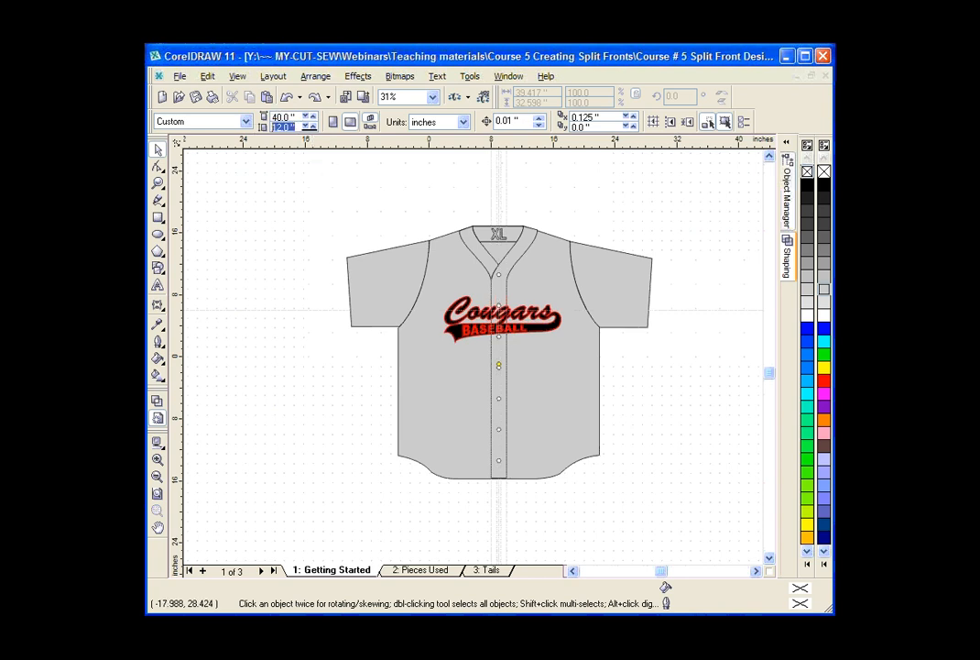
pyautogui.write('36')
pyautogui.press('Return')
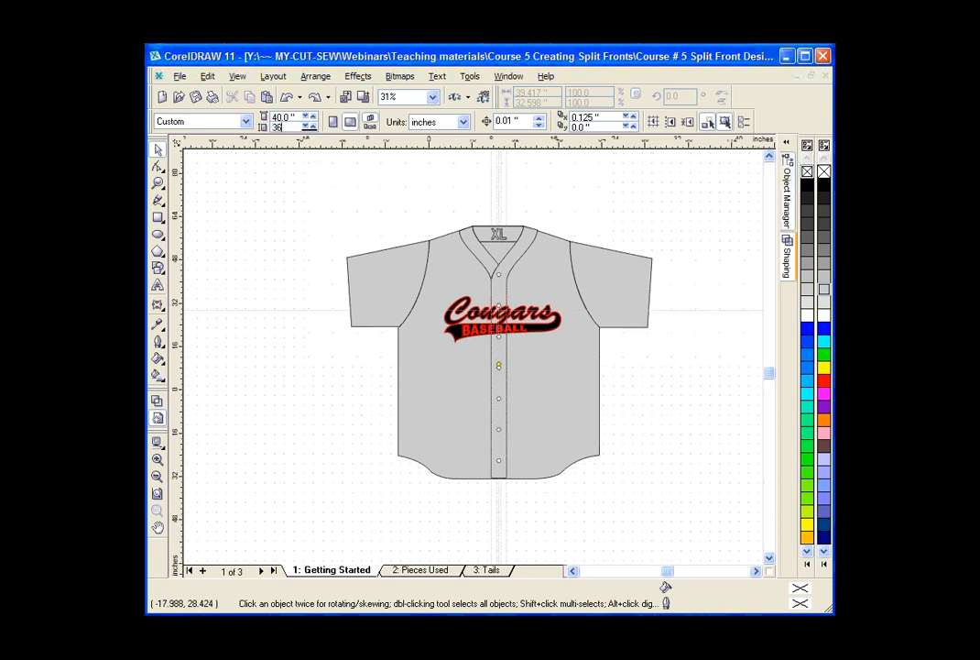
pyautogui.click(158, 184)
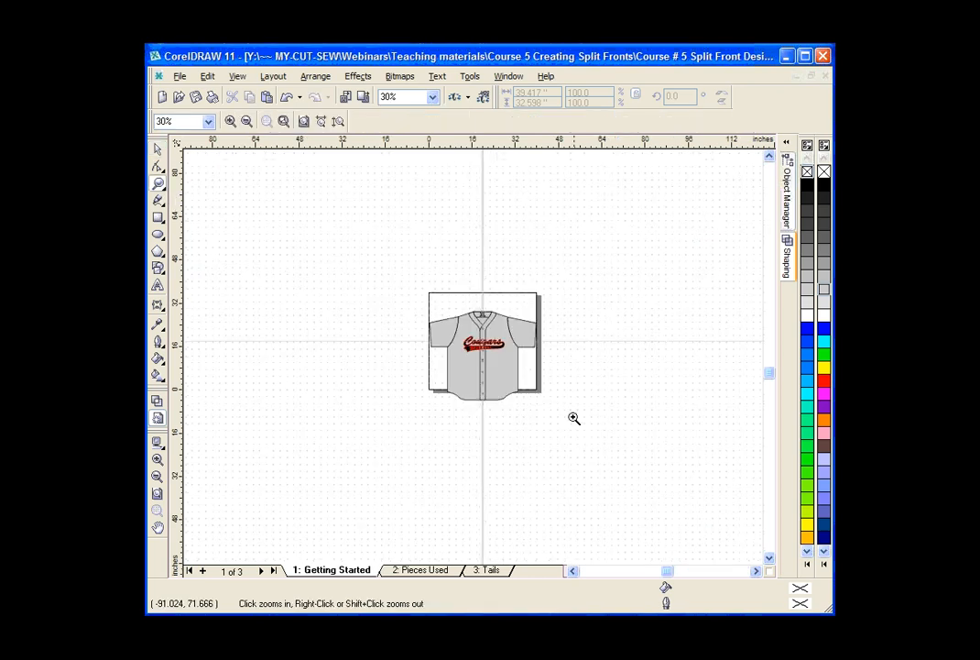
pyautogui.moveTo(409, 282); pyautogui.dragTo(568, 420)
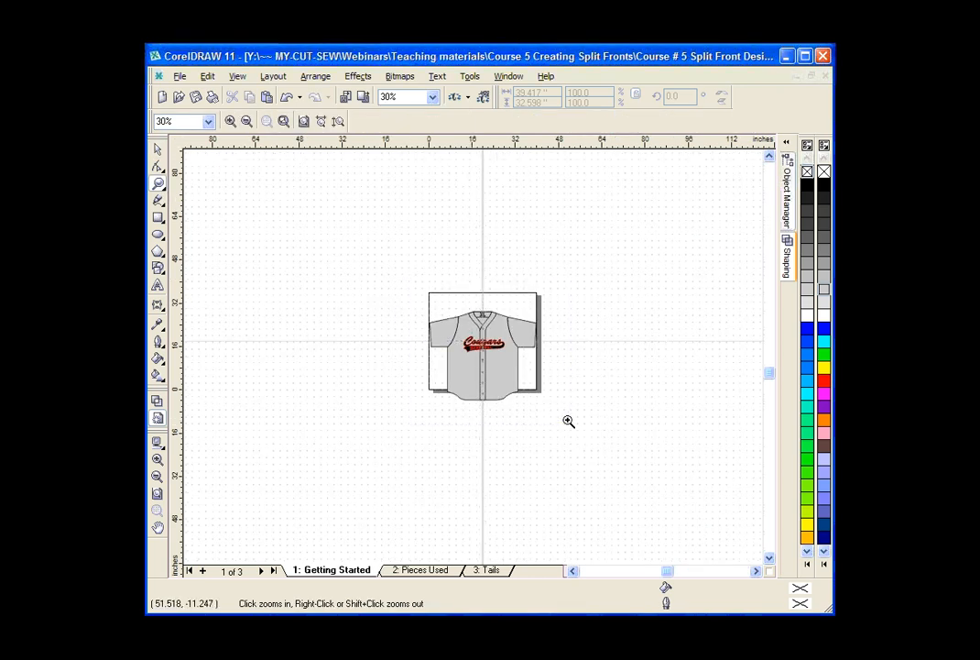
# Move the whole jersey with its Cougars BASEBALL design straight up so it fits inside the page, leaving nothing selected.
pyautogui.click(157, 152)
pyautogui.moveTo(248, 215); pyautogui.dragTo(701, 539)
pyautogui.moveTo(515, 415); pyautogui.dragTo(513, 371)
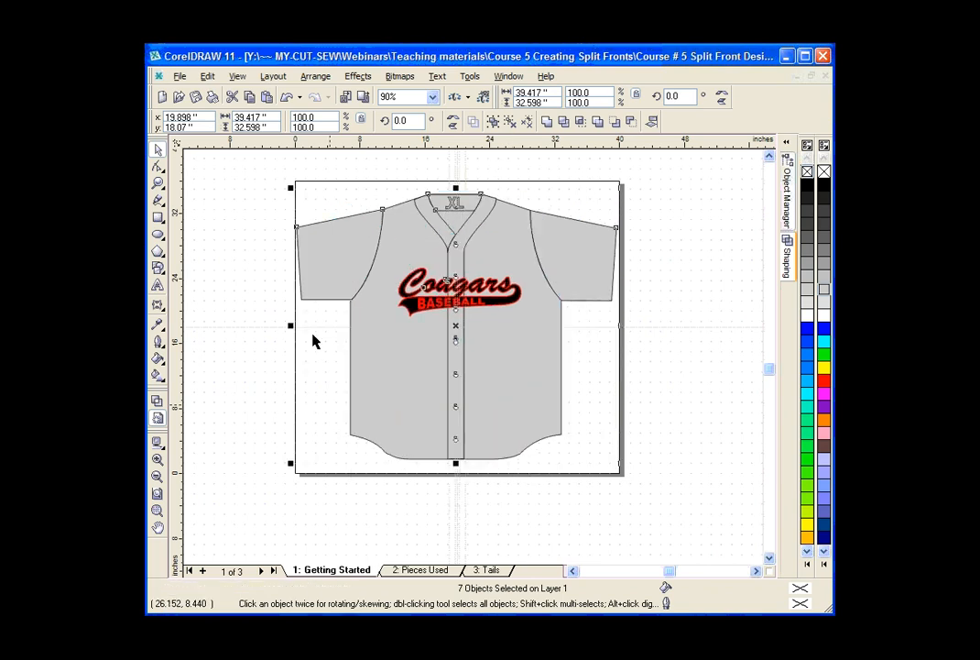
pyautogui.click(285, 163)
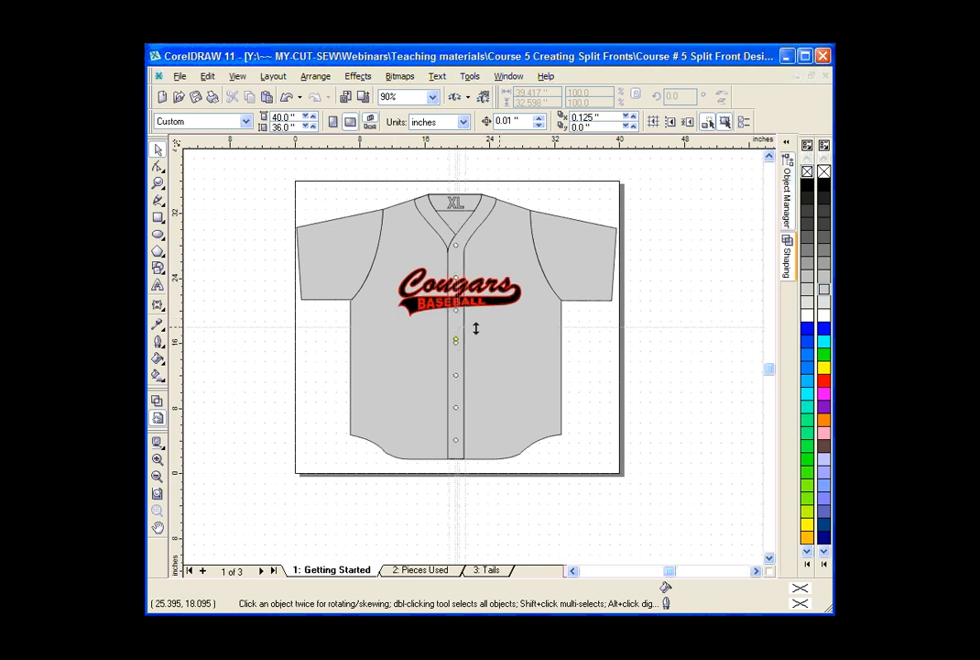
# Start publishing to PDF and choose the Course # 5 Split Front Designs folder under Course 5 Creating Split Fronts on the Y: drive.
pyautogui.click(180, 77)
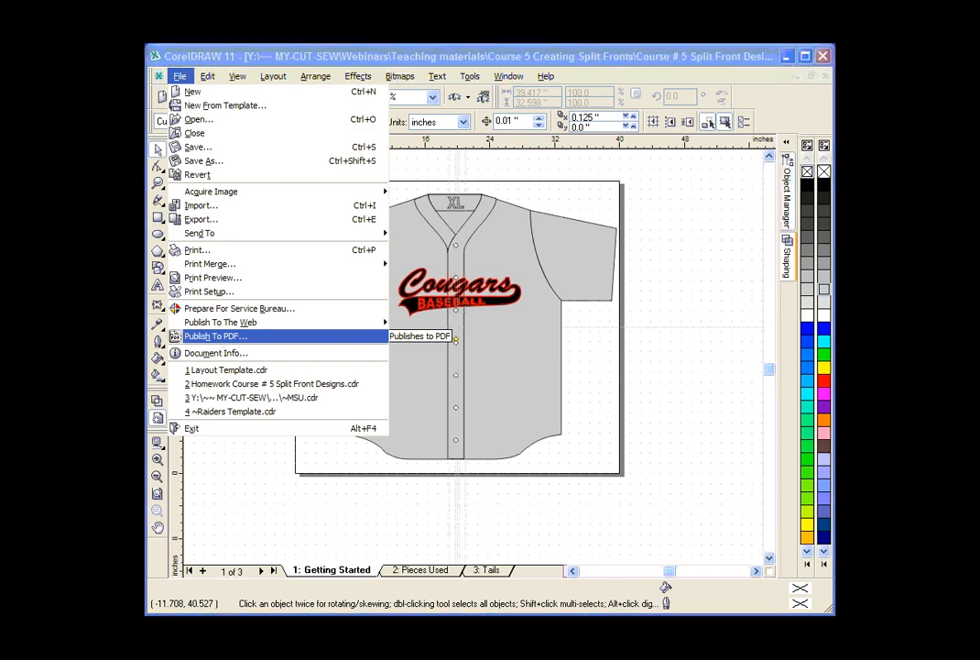
pyautogui.click(229, 339)
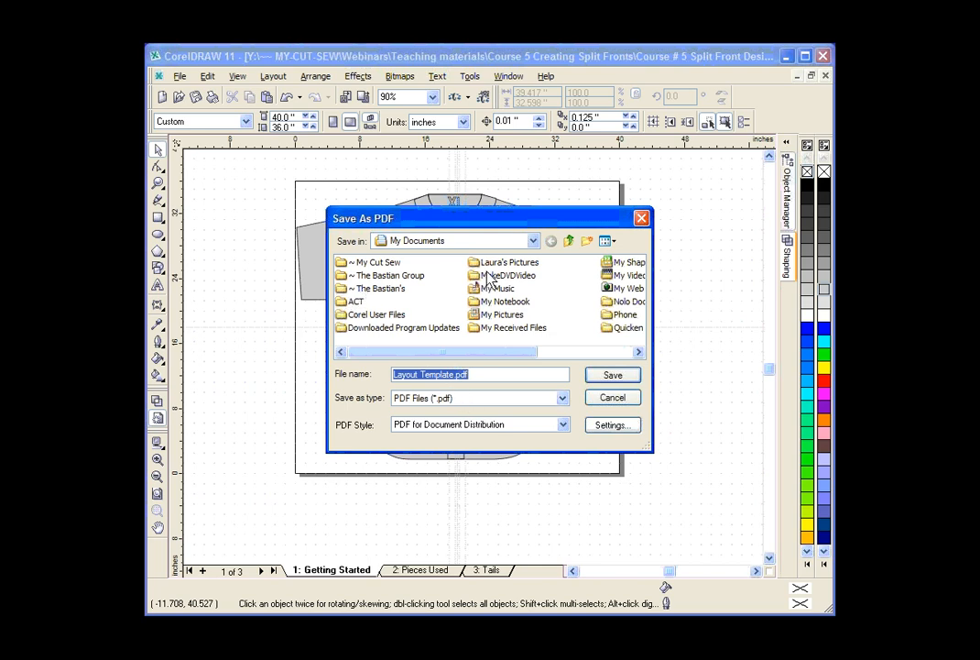
pyautogui.click(533, 241)
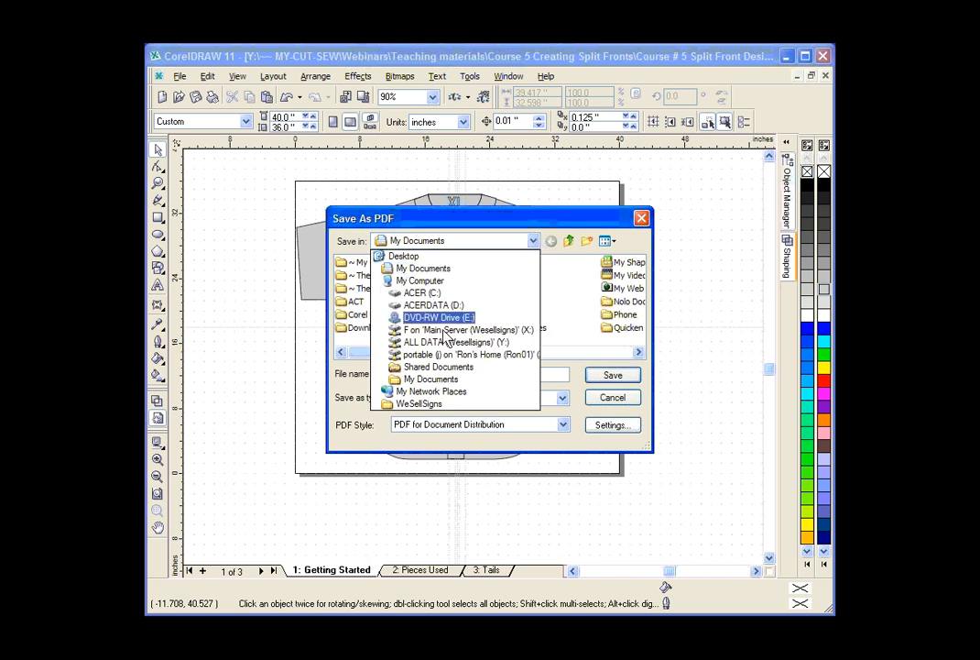
pyautogui.click(434, 342)
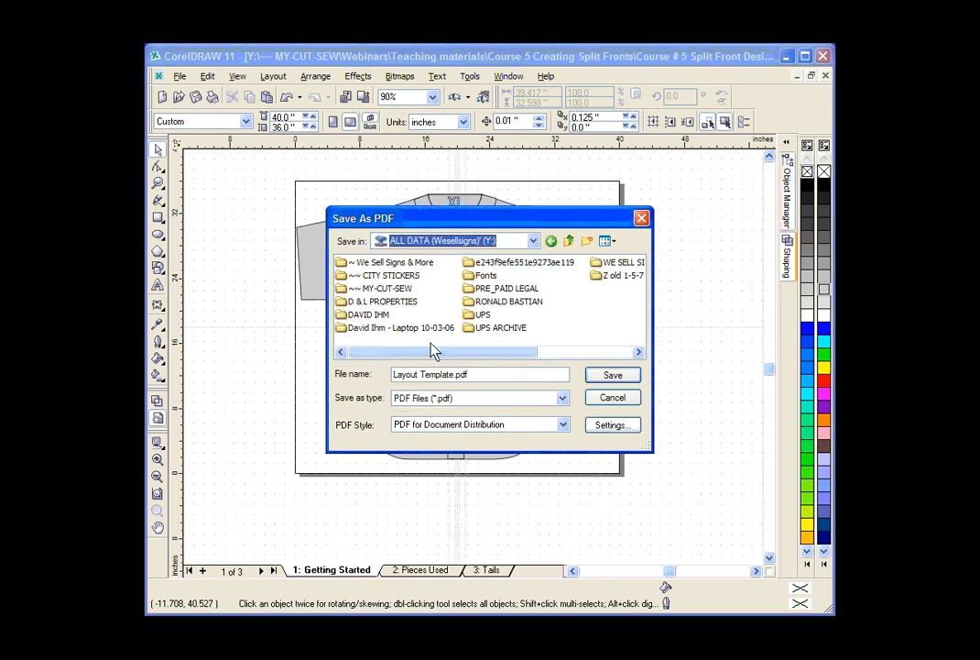
pyautogui.doubleClick(383, 288)
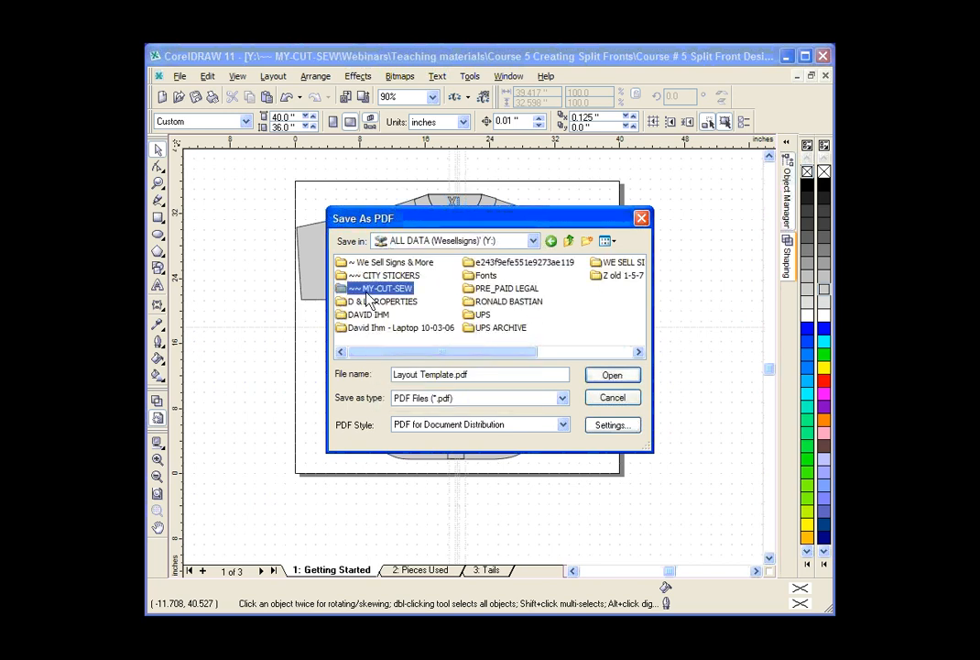
pyautogui.doubleClick(366, 327)
pyautogui.doubleClick(362, 275)
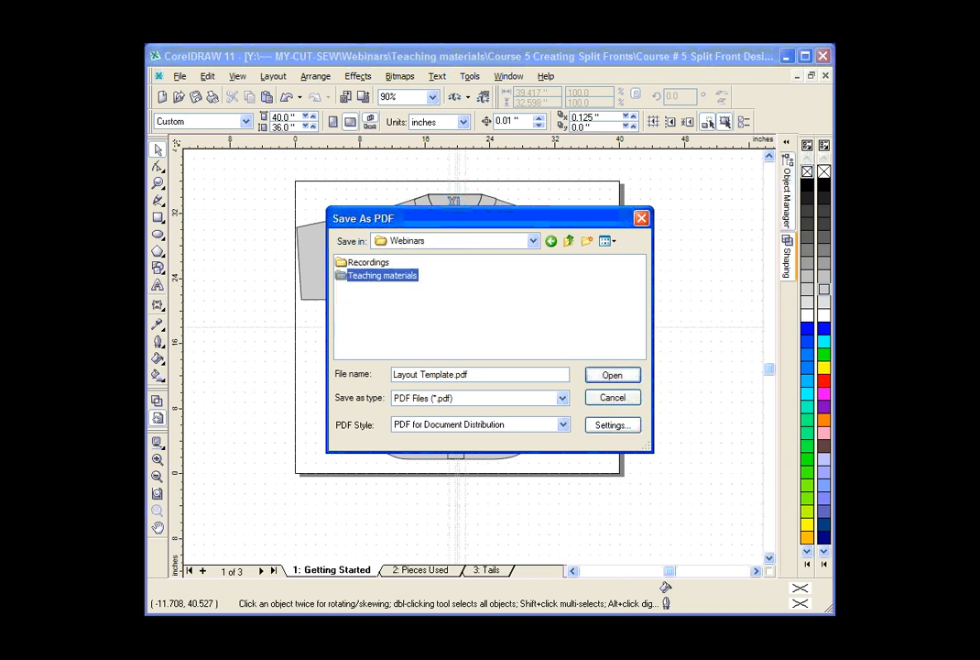
pyautogui.doubleClick(360, 313)
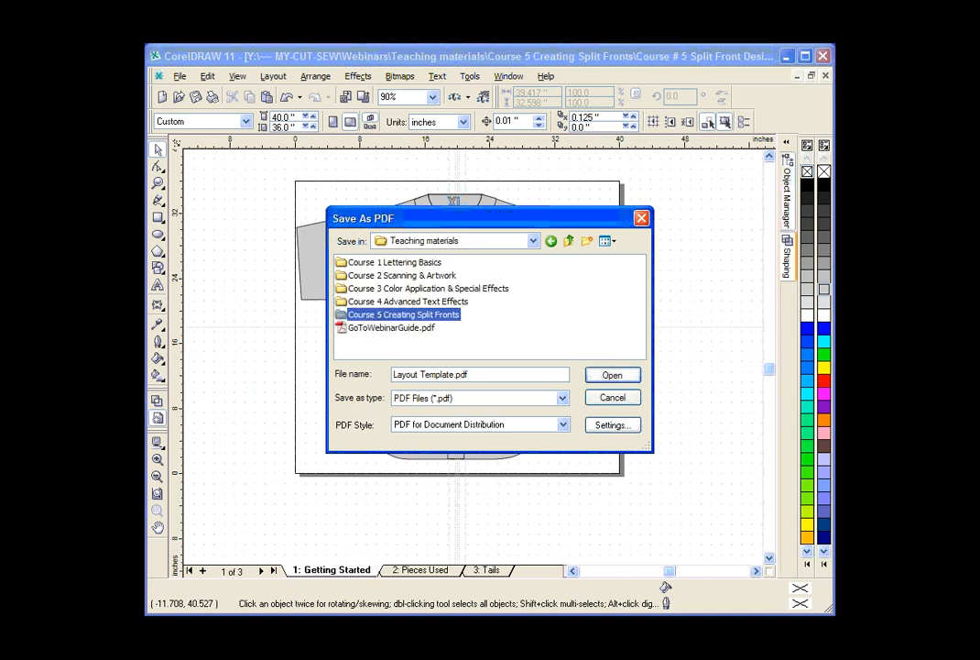
pyautogui.doubleClick(371, 262)
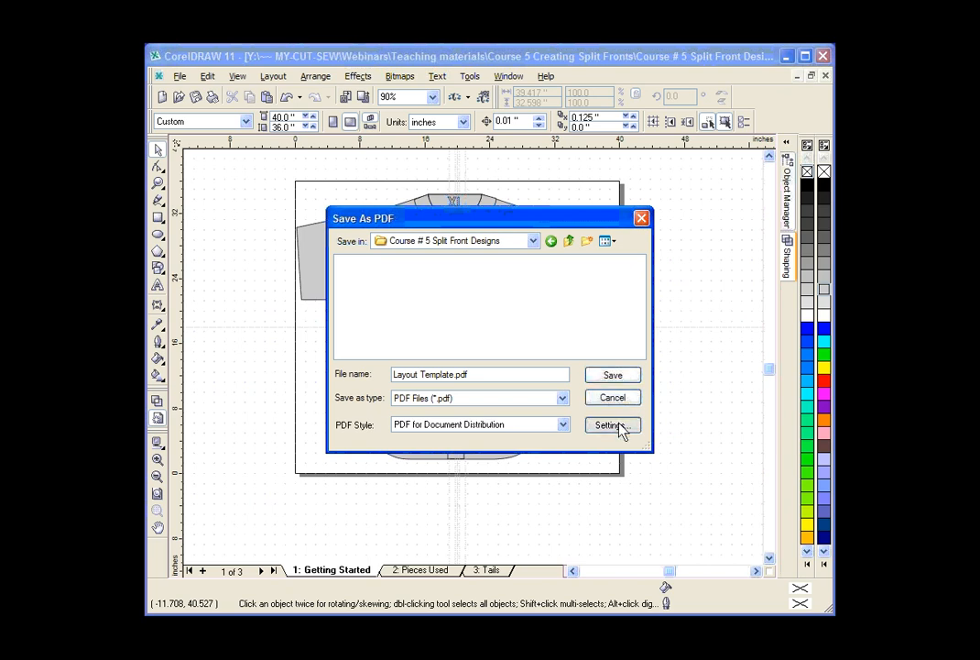
# Set the PDF's bitmap downsampling to 300 for both color and grayscale images.
pyautogui.click(620, 430)
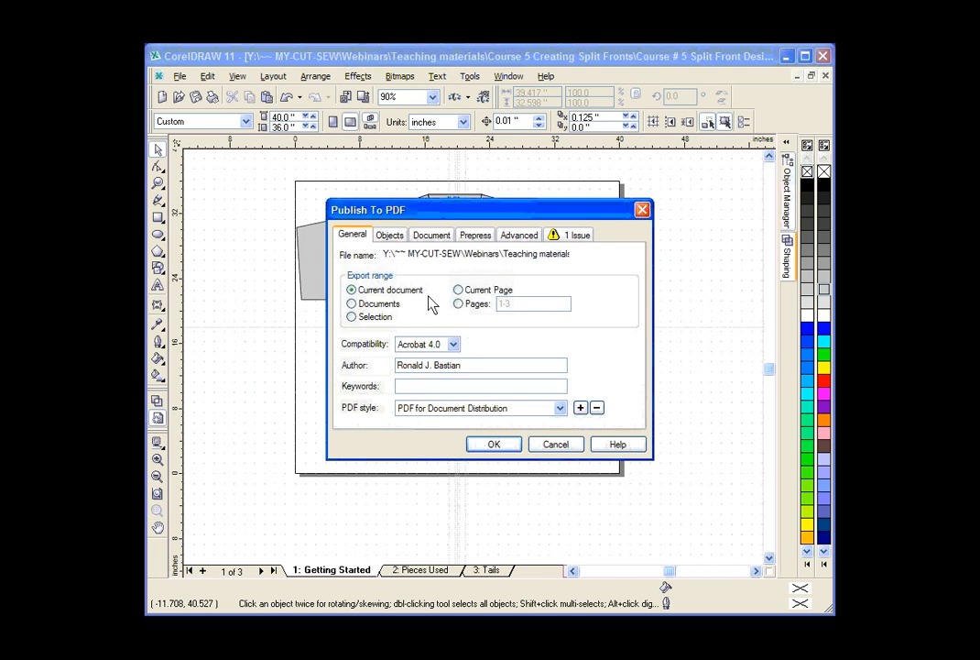
pyautogui.click(390, 236)
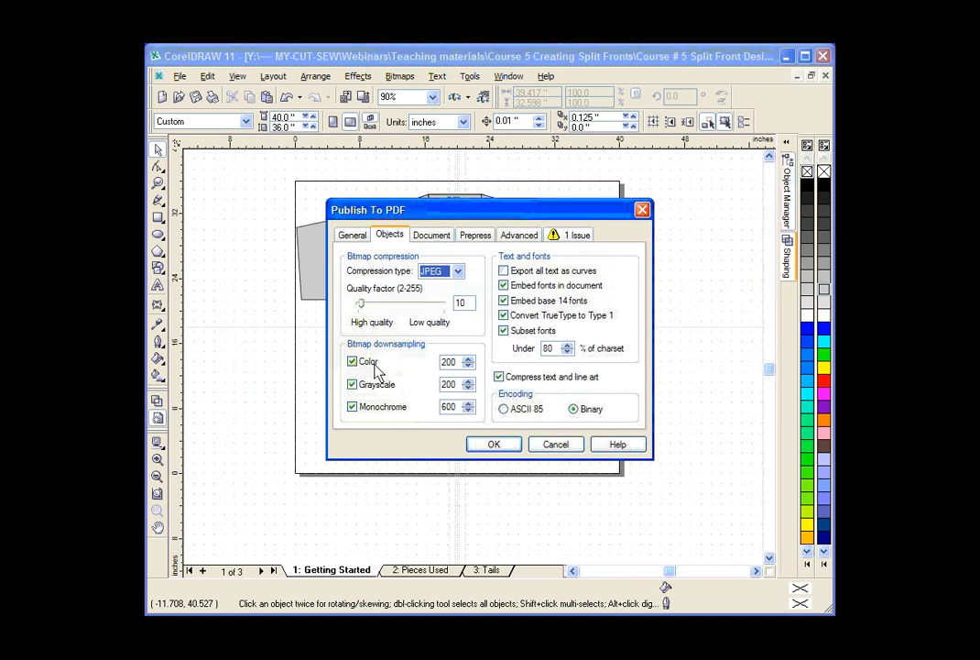
pyautogui.doubleClick(450, 363)
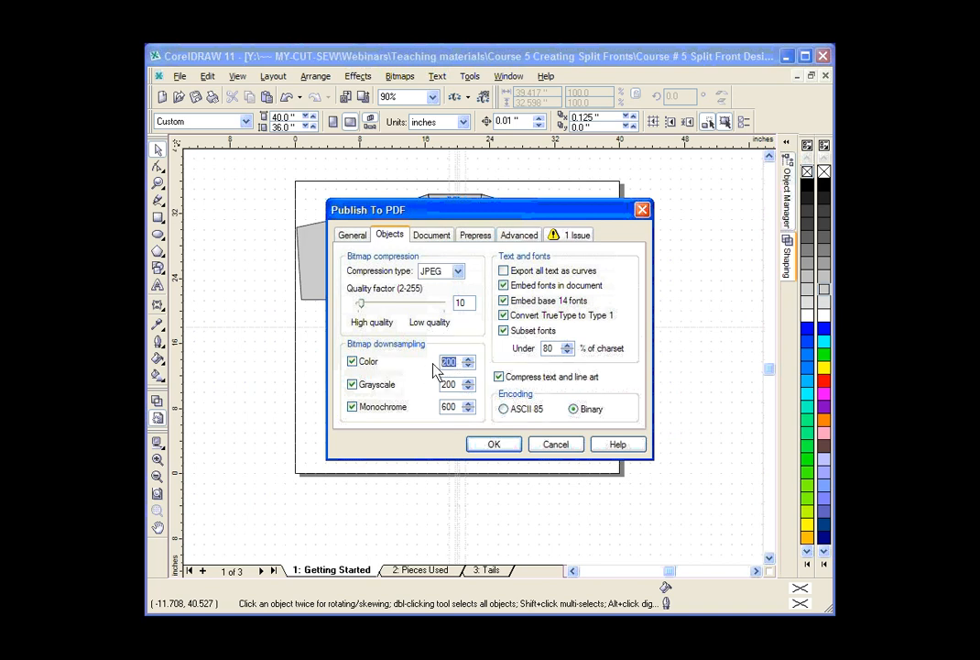
pyautogui.write('300')
pyautogui.doubleClick(449, 385)
pyautogui.write('300')
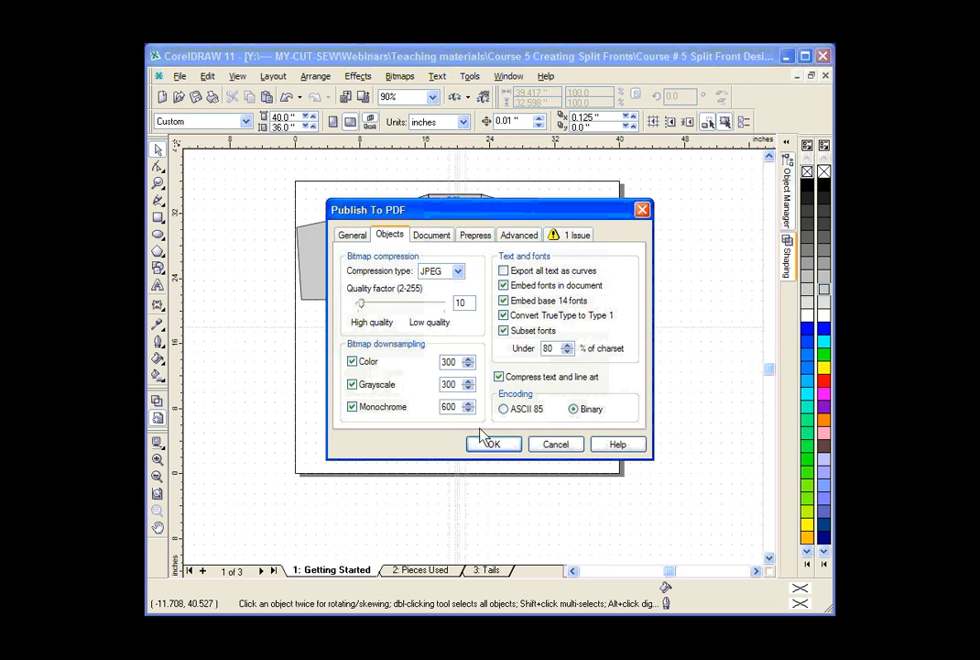
# Review the remaining PDF settings, limit the export range to the current page, and save as Layout Template.pdf.
pyautogui.click(433, 236)
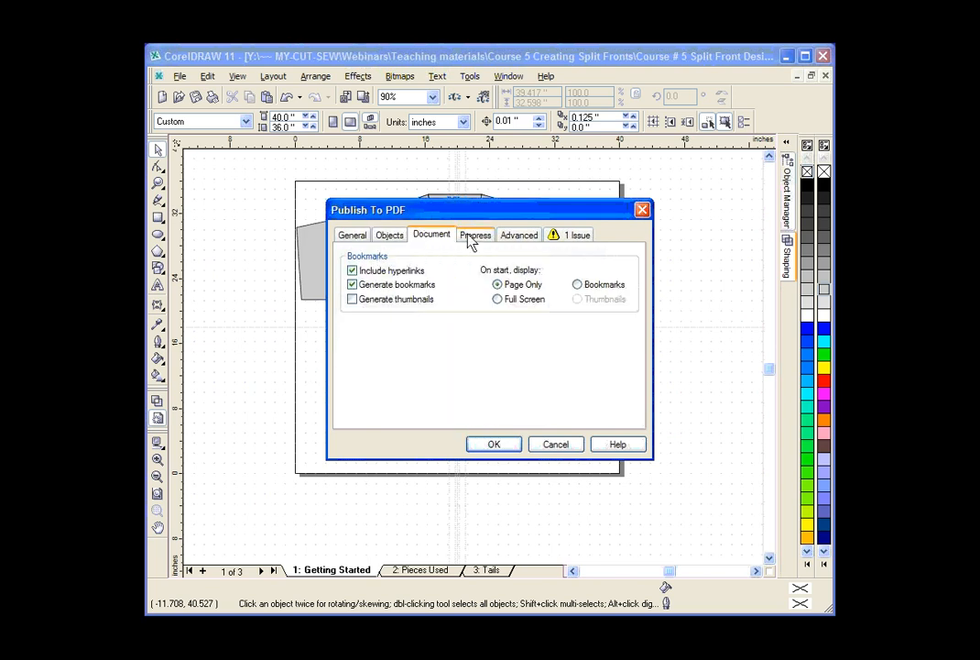
pyautogui.click(473, 237)
pyautogui.click(519, 236)
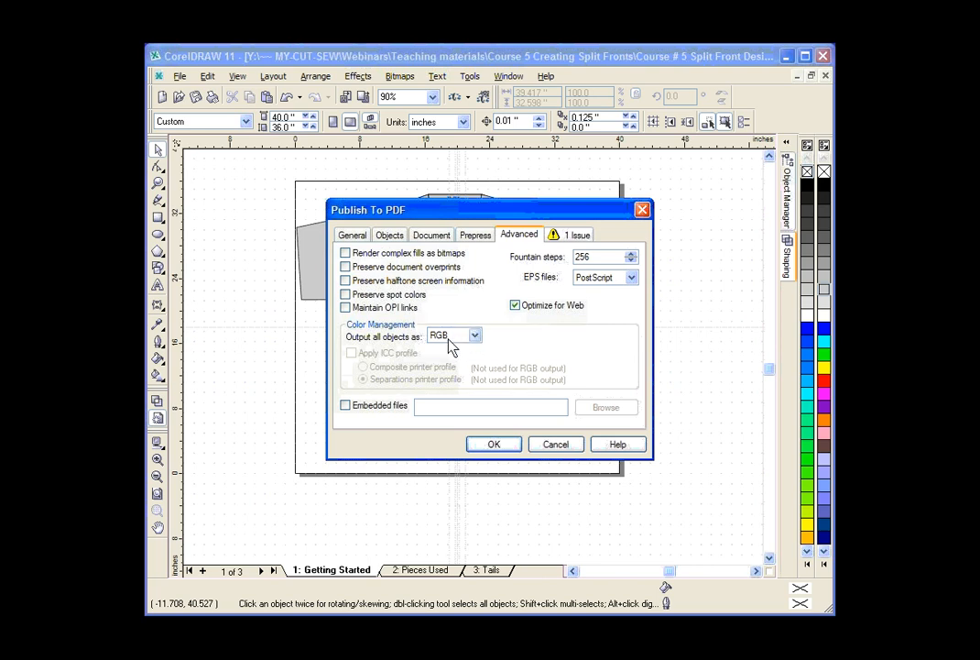
pyautogui.click(349, 236)
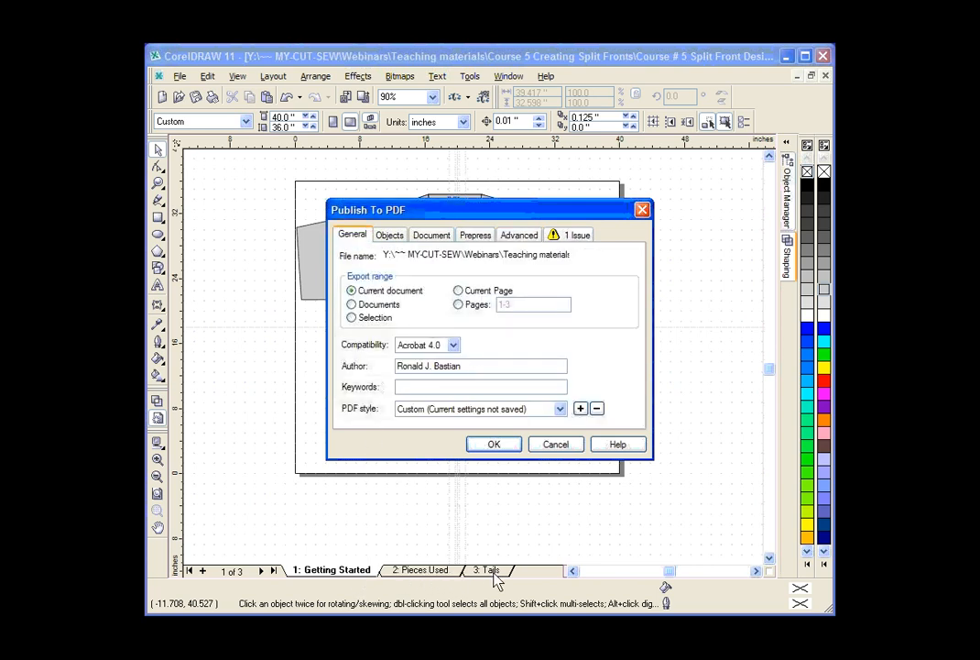
pyautogui.click(458, 291)
pyautogui.moveTo(449, 213); pyautogui.dragTo(645, 236)
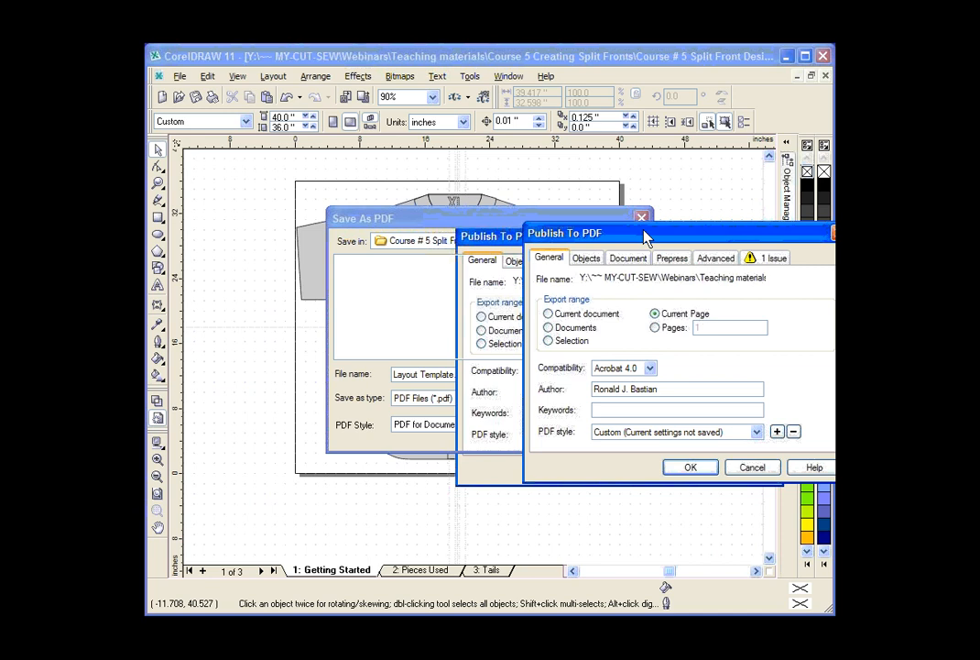
pyautogui.moveTo(645, 237); pyautogui.dragTo(465, 204)
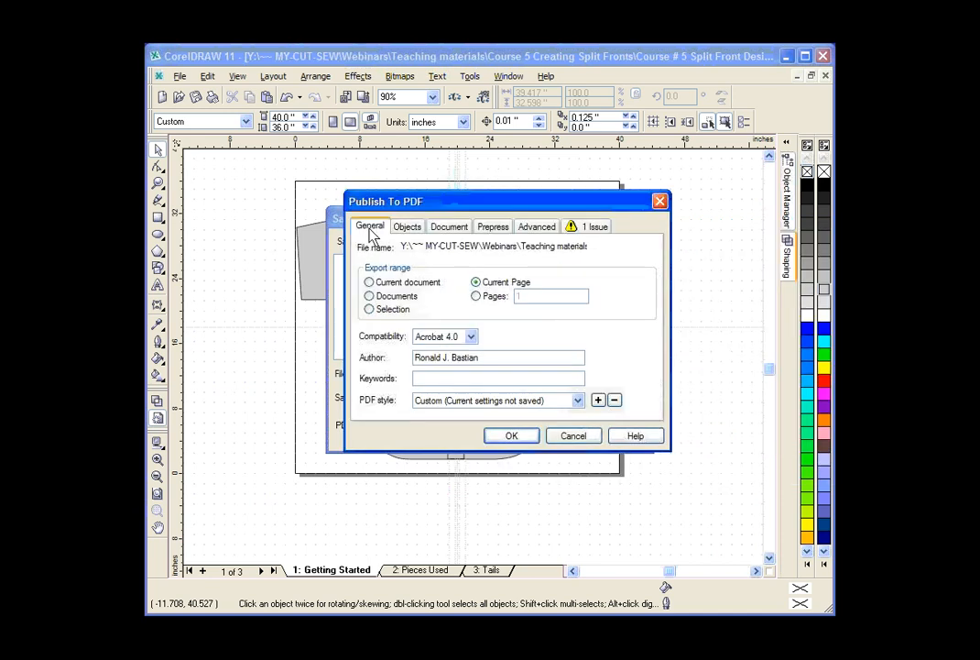
pyautogui.click(511, 438)
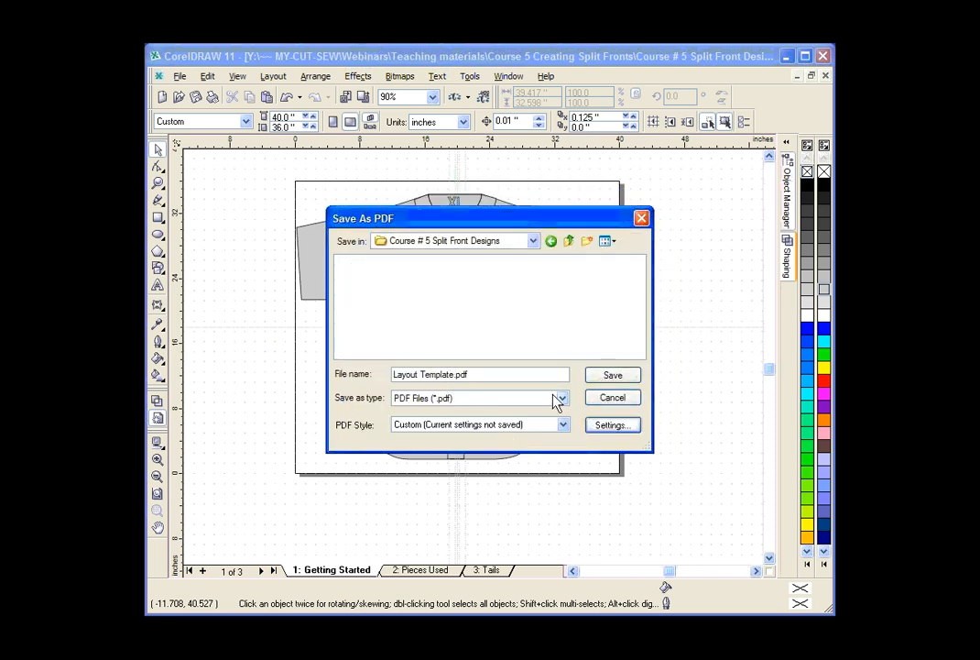
pyautogui.click(612, 375)
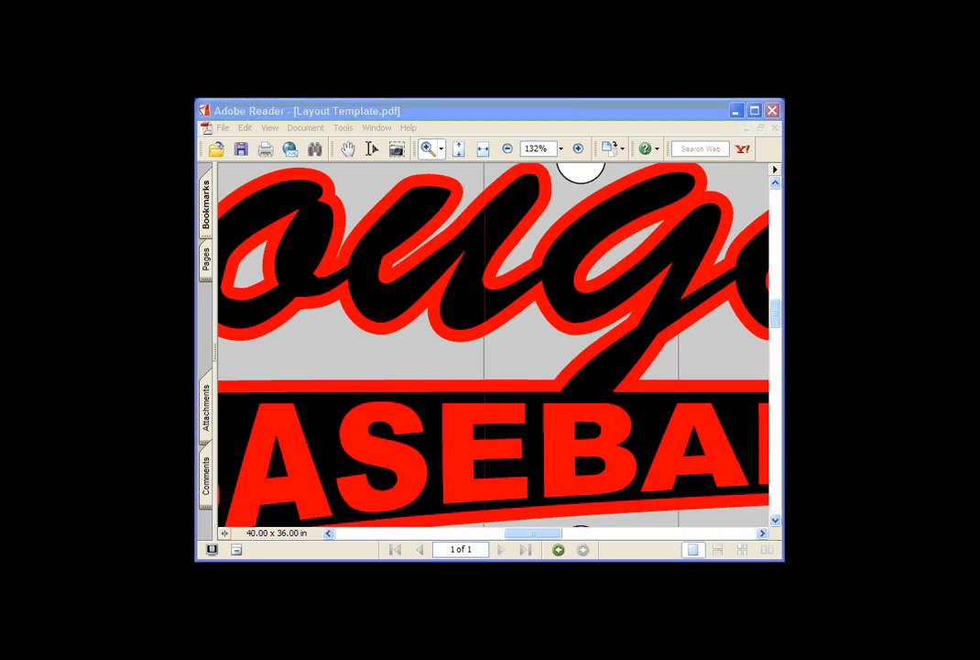
# Switch to Adobe Reader showing Layout Template.pdf and close it.
pyautogui.click(680, 113)
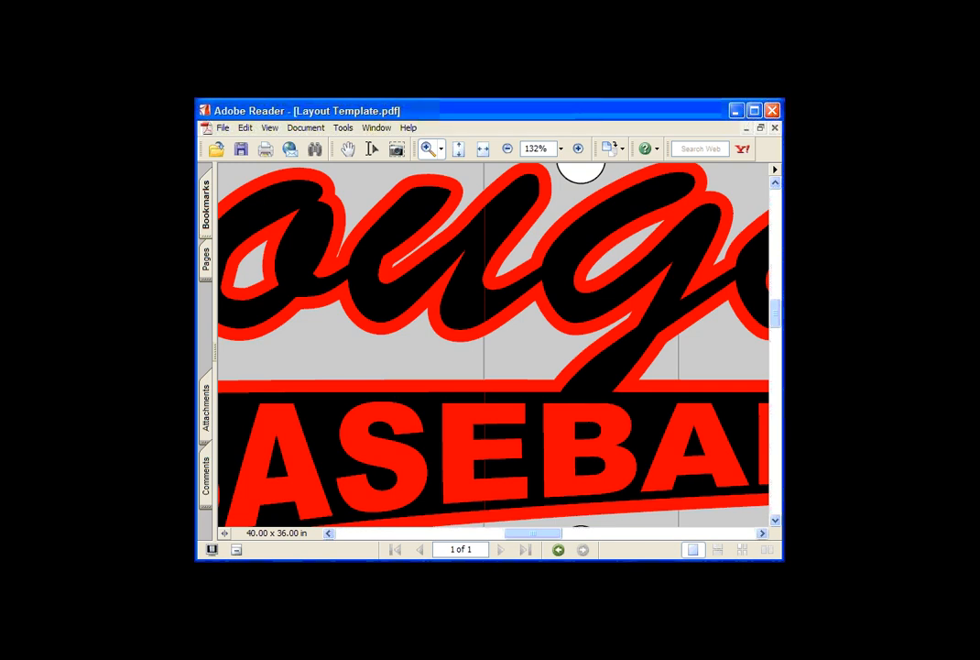
pyautogui.click(772, 111)
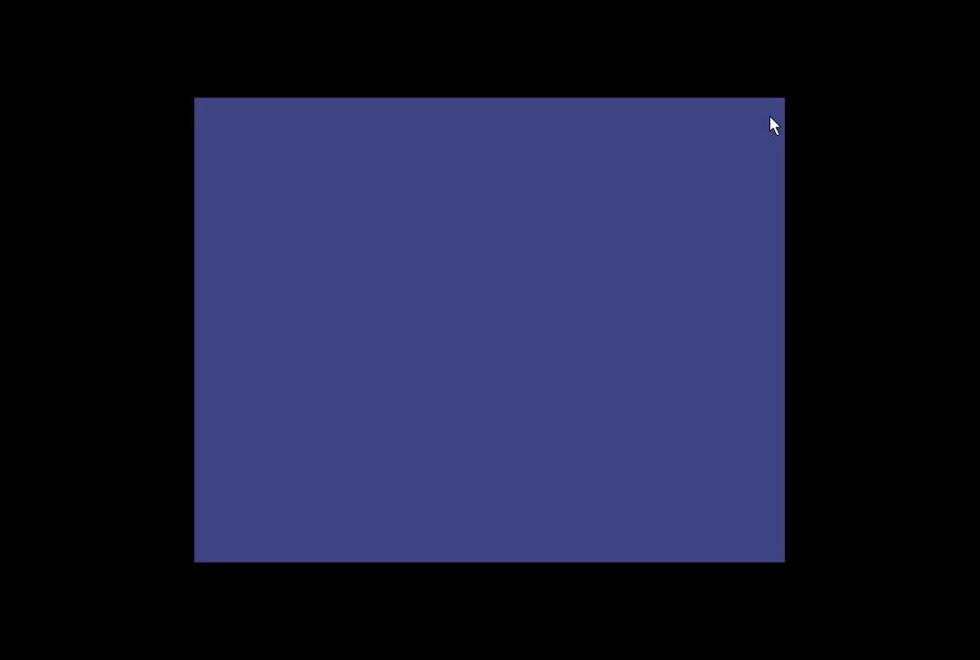